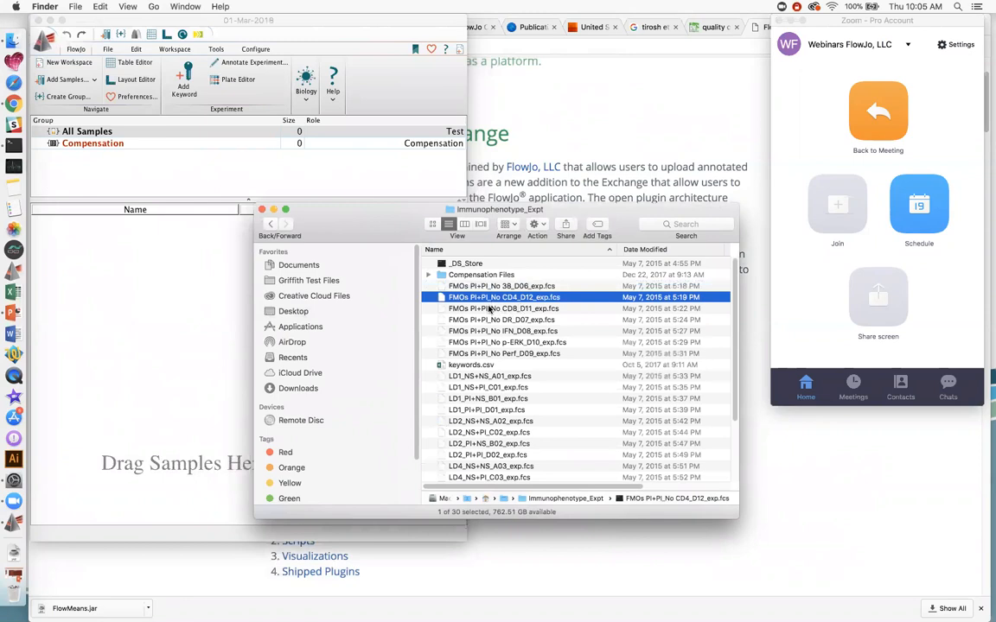
left_click(489, 308)
left_click(483, 320)
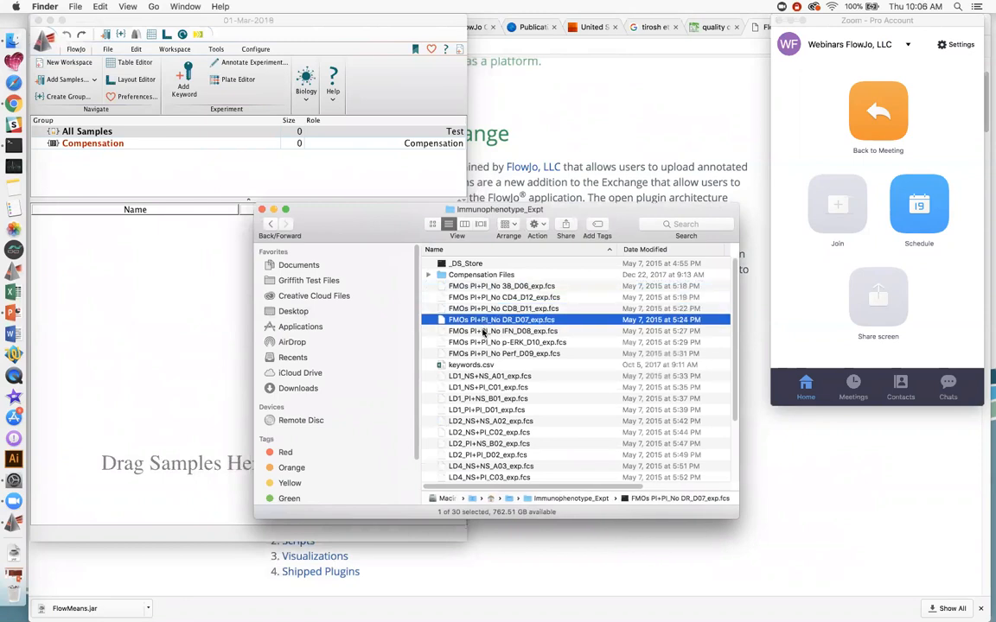
left_click(484, 331)
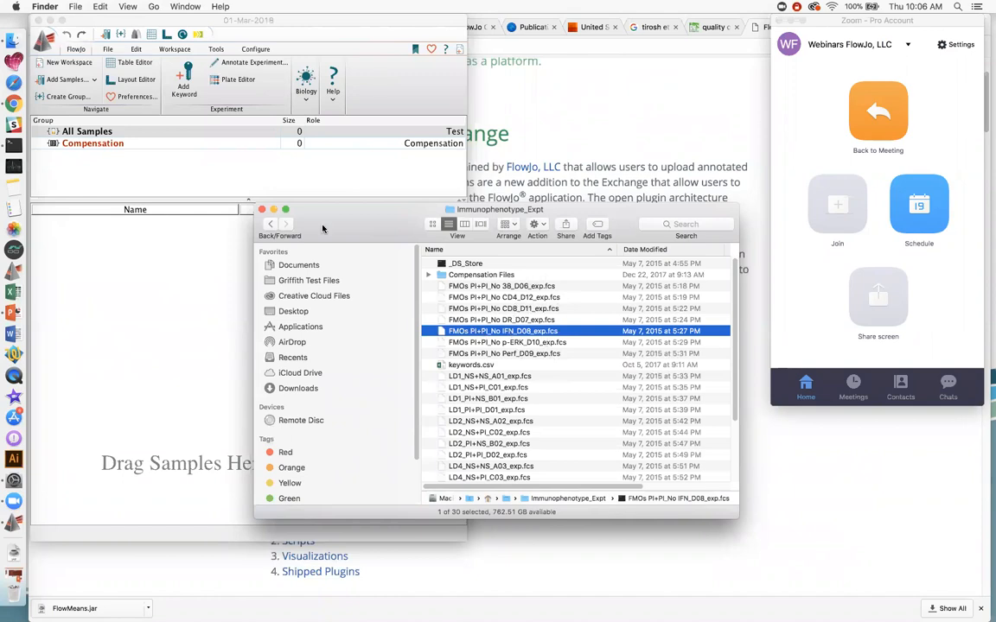
- Return to the Desktop folder in Finder and add the whole Immunophenotype_Expt folder to the FlowJo workspace's sample area
left_click_drag(350, 221, 463, 154)
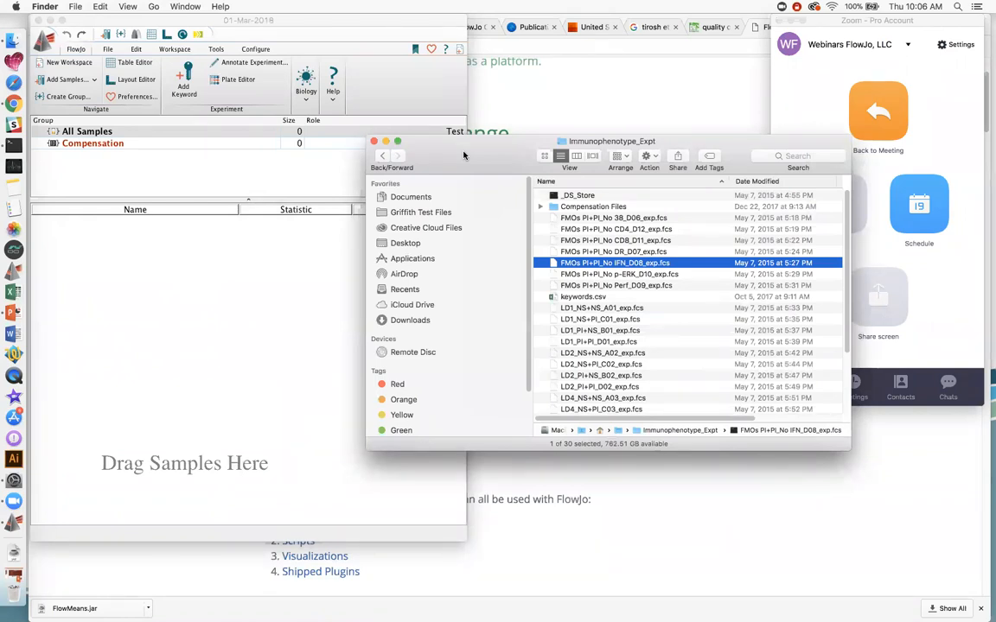
left_click(382, 156)
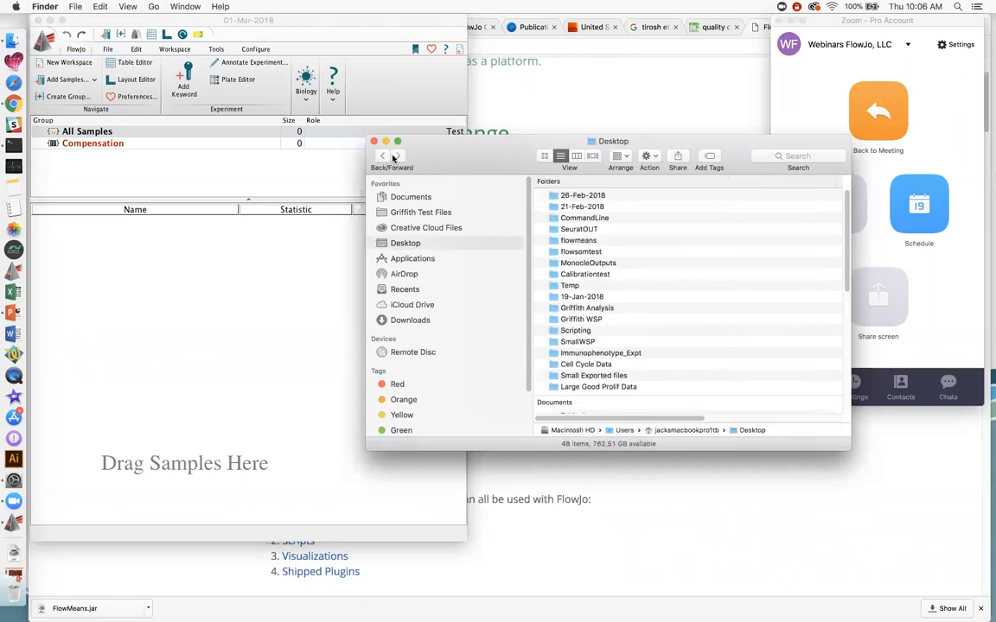
left_click(554, 354)
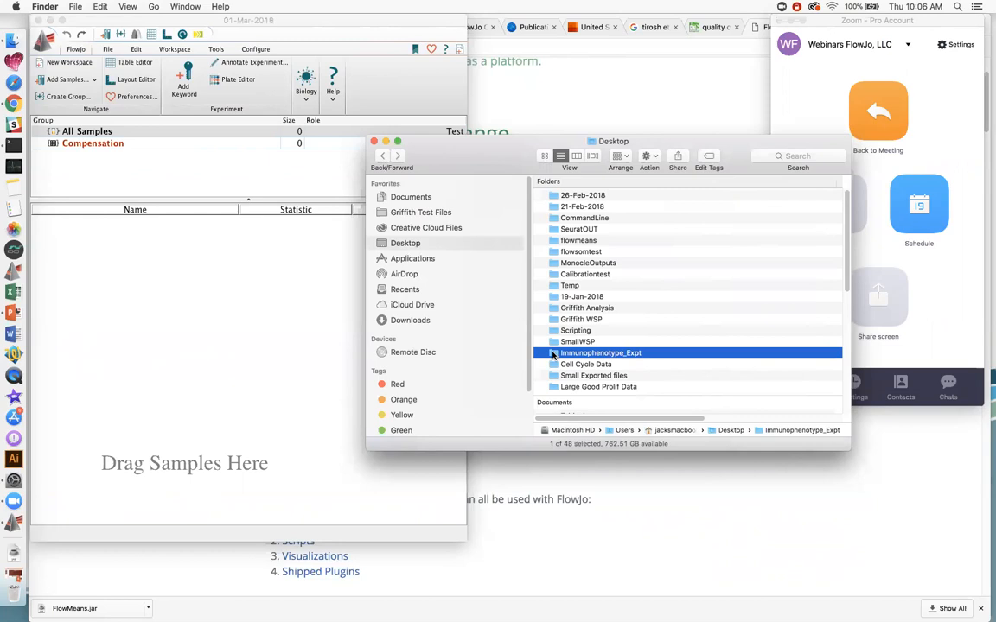
left_click_drag(554, 355, 196, 398)
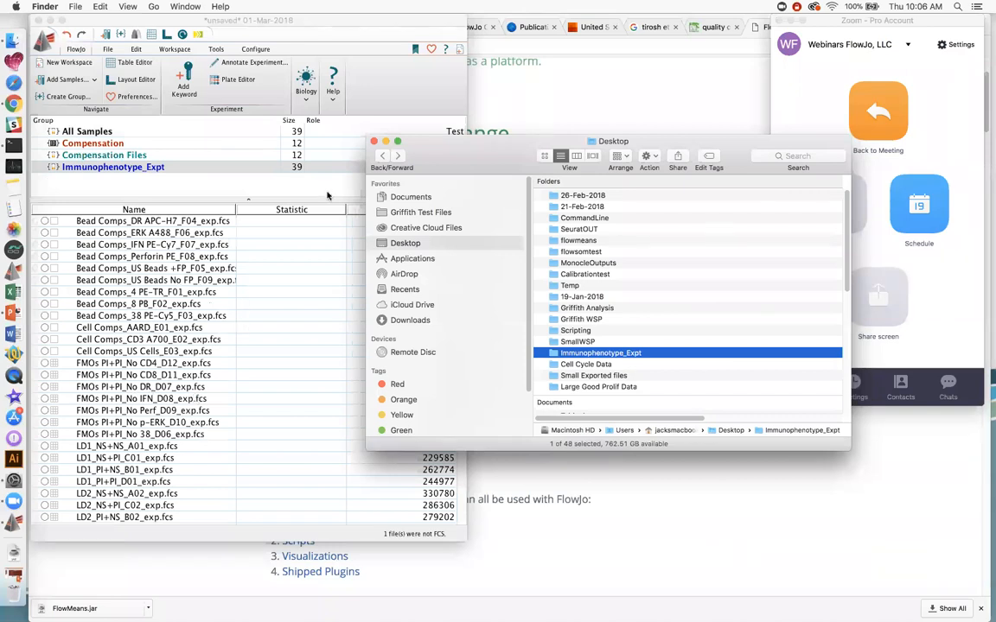
- Close the Finder window and enlarge the FlowJo workspace window so more of the sample list fits
left_click_drag(459, 148, 555, 148)
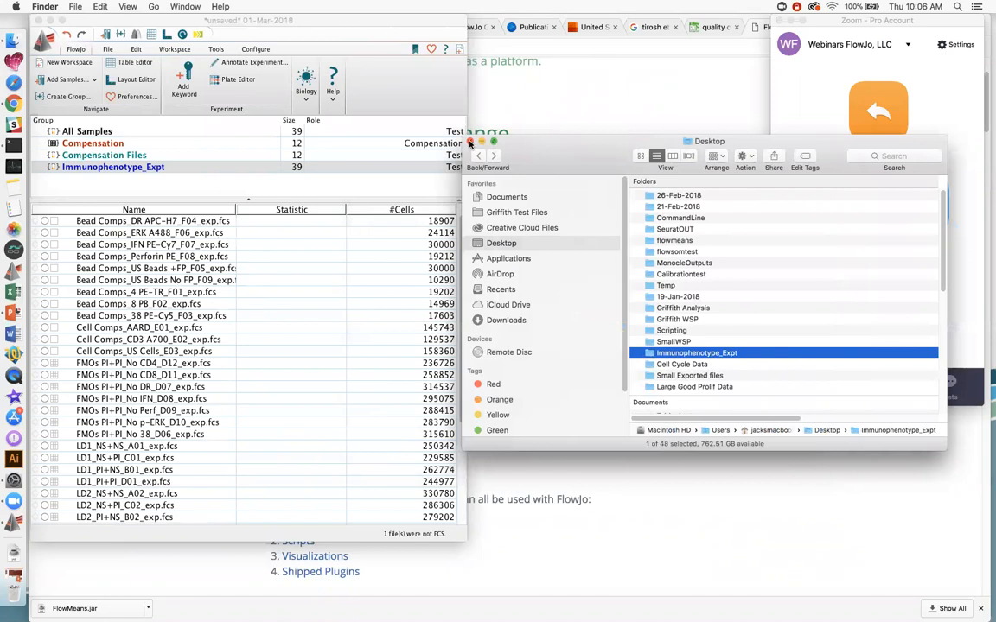
left_click(470, 142)
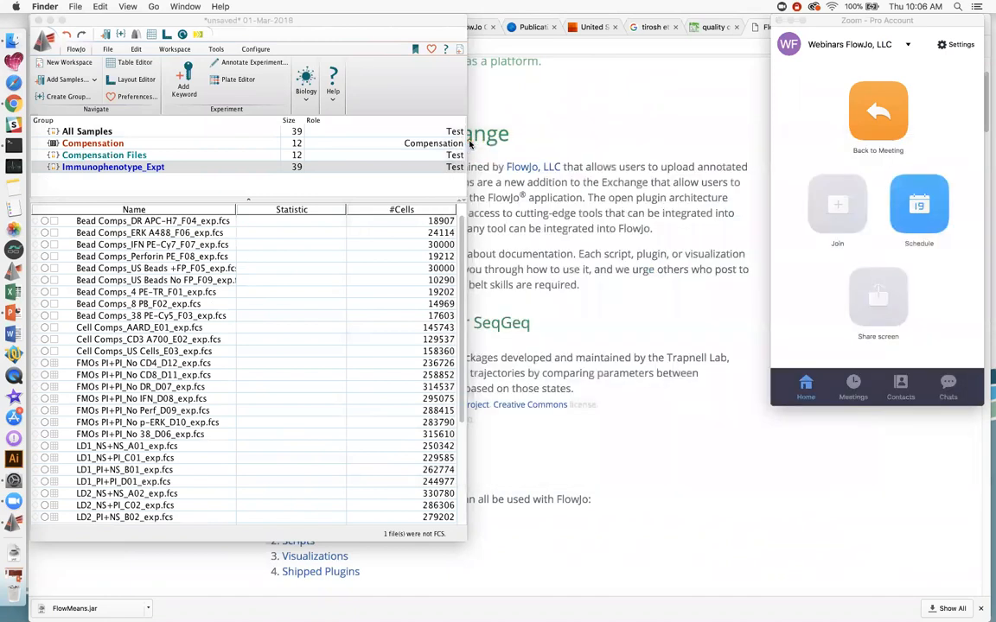
left_click(463, 539)
left_click_drag(464, 541, 521, 580)
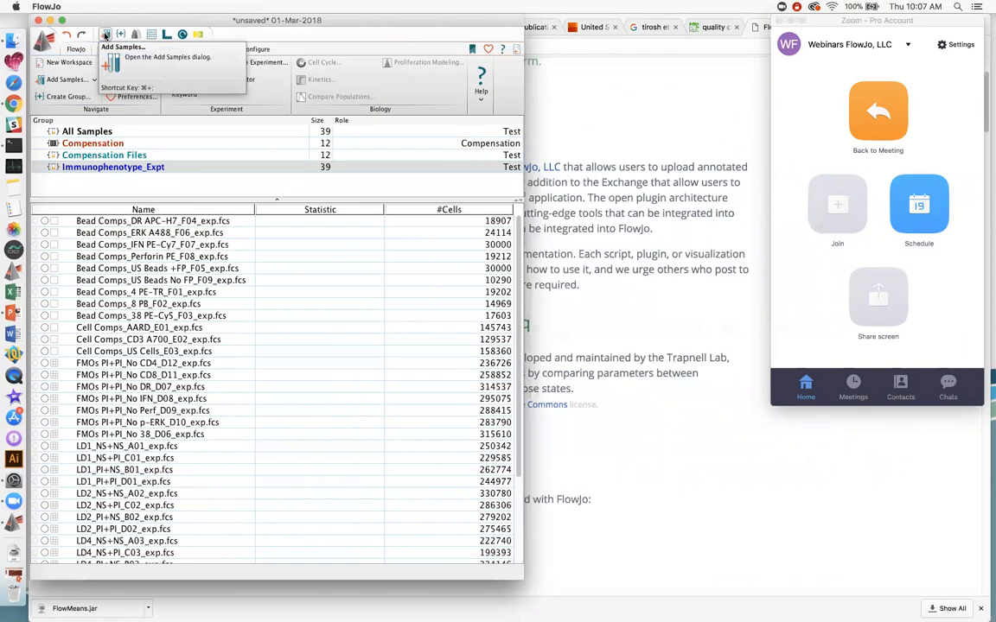
left_click(104, 36)
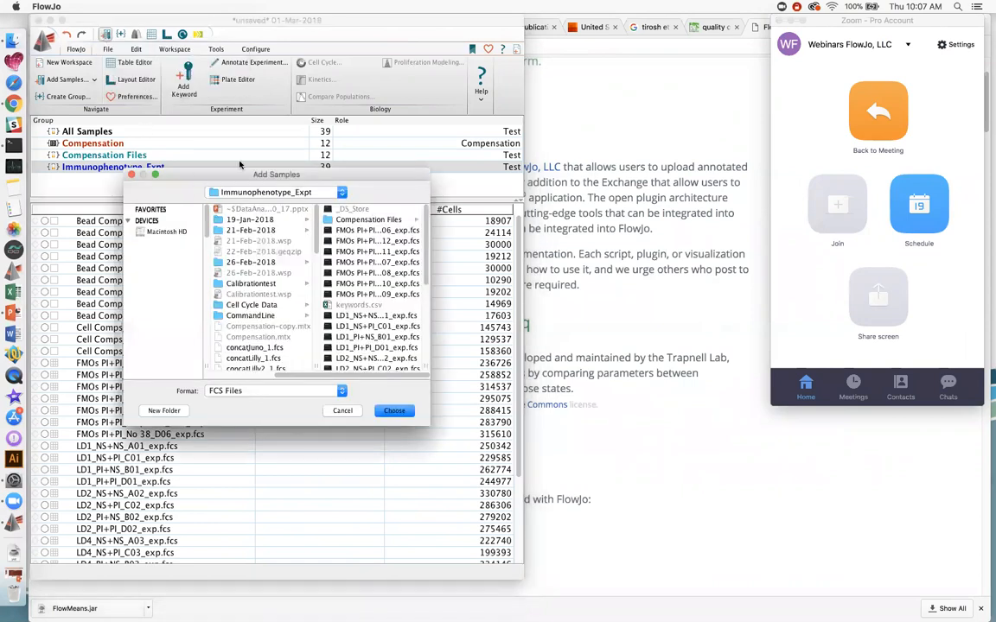
left_click_drag(173, 174, 265, 147)
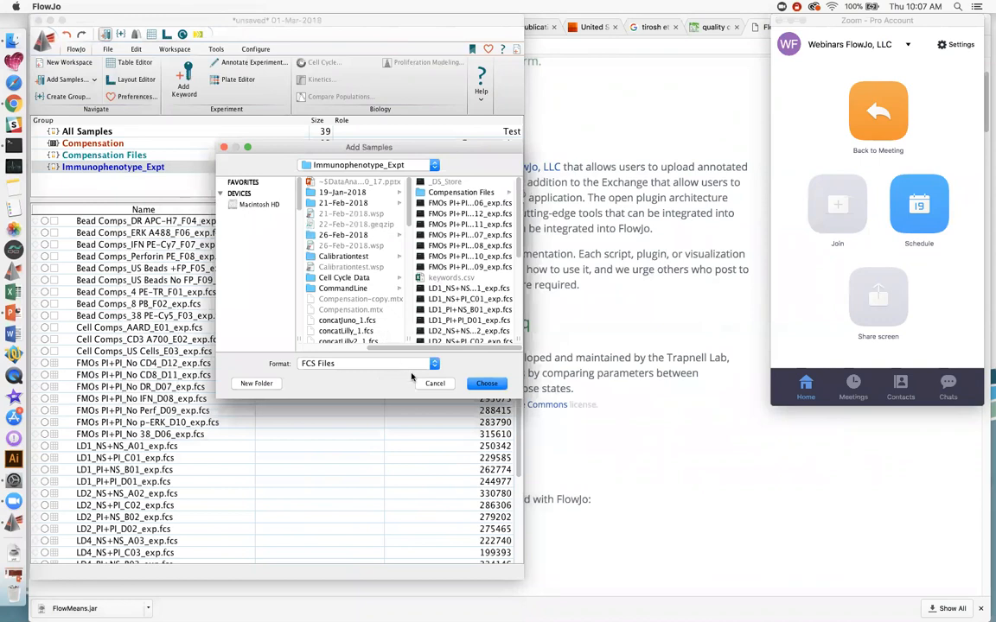
left_click(435, 384)
left_click(436, 386)
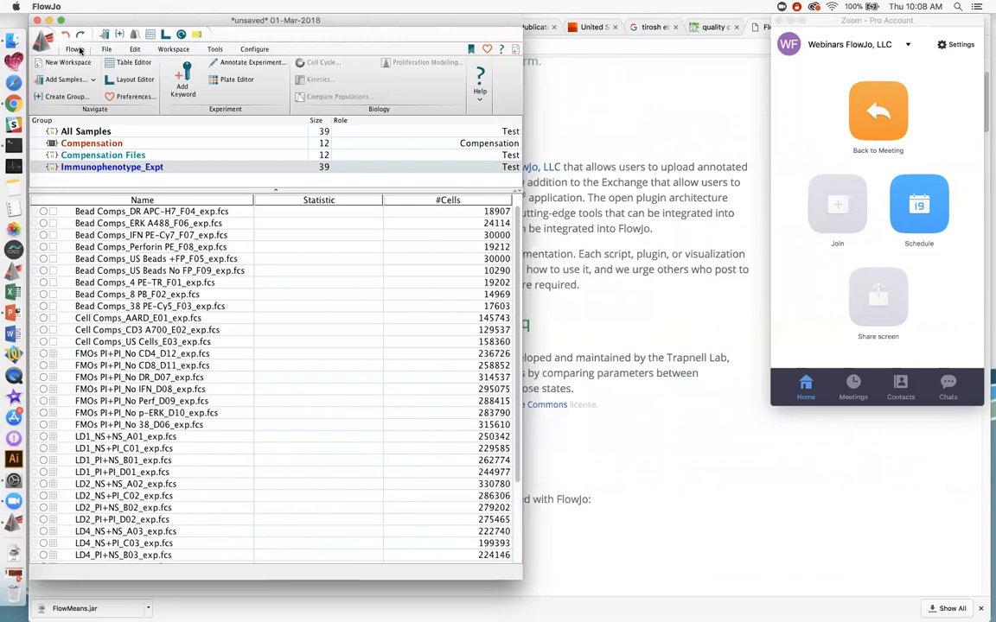
left_click(104, 50)
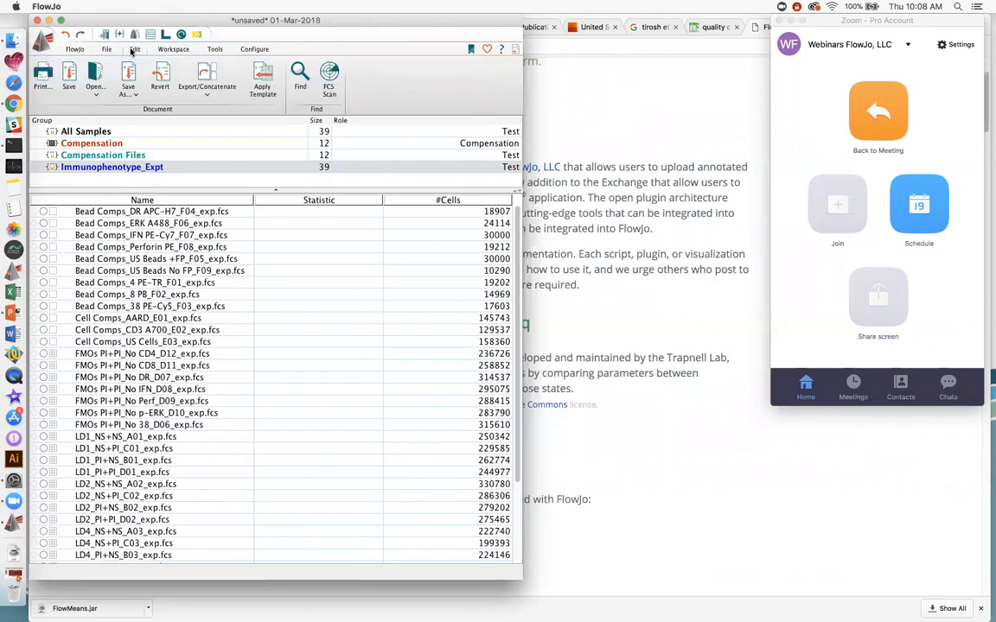
left_click(134, 49)
left_click(173, 49)
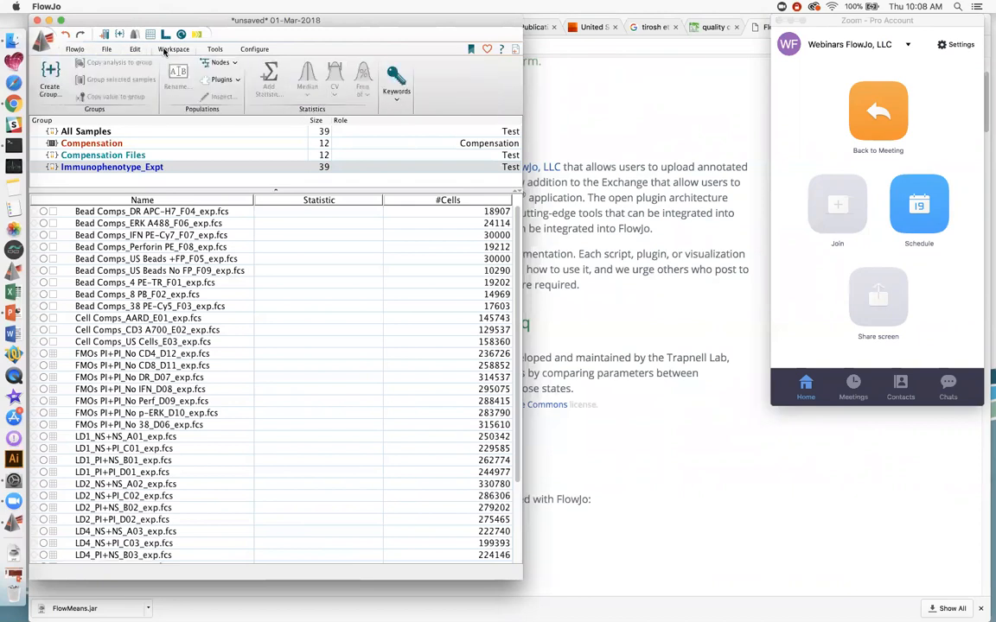
left_click(214, 49)
left_click(253, 49)
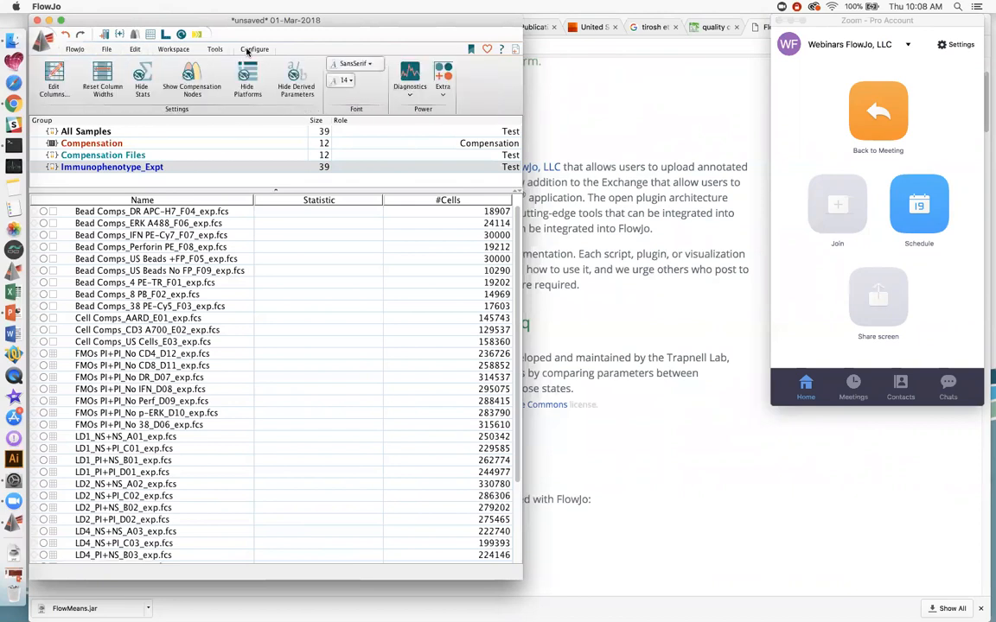
left_click(75, 50)
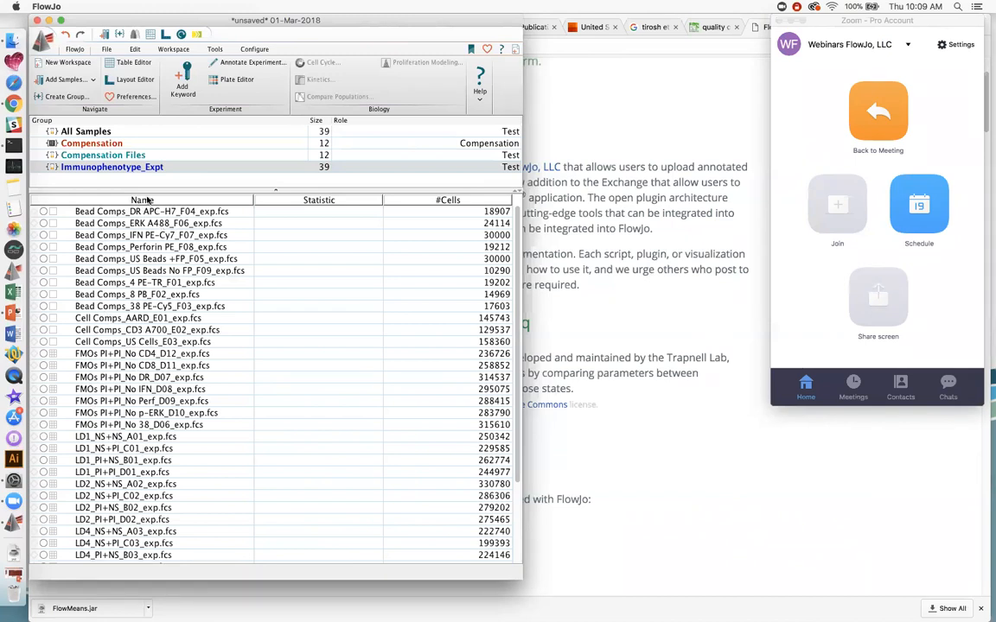
- Adjust the divider below the group list and view the samples in the All Samples, Compensation and Immunophenotype_Expt groups
left_click_drag(276, 191, 276, 186)
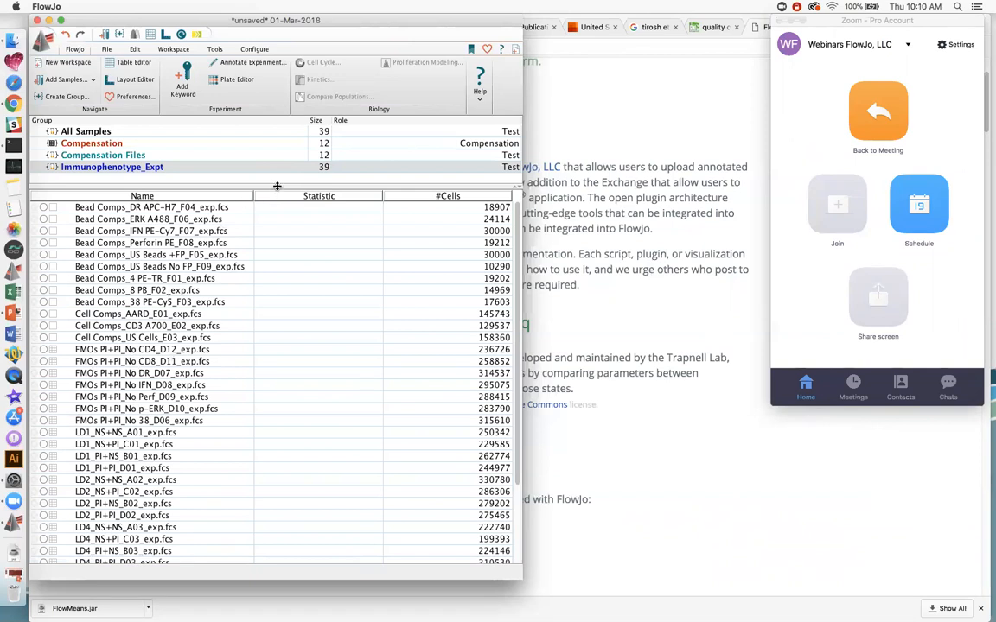
left_click_drag(276, 186, 276, 199)
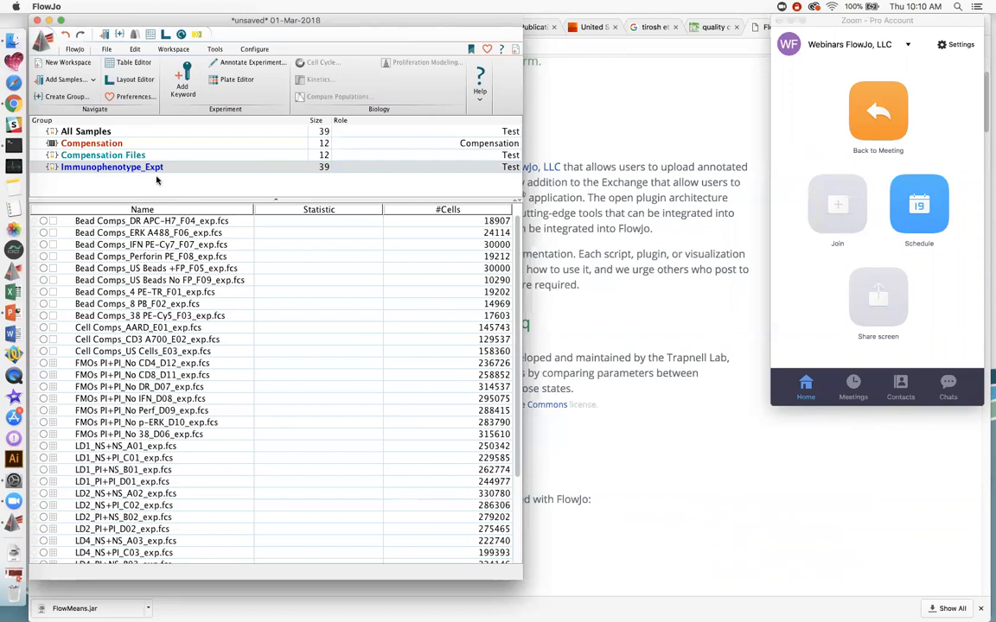
left_click(90, 131)
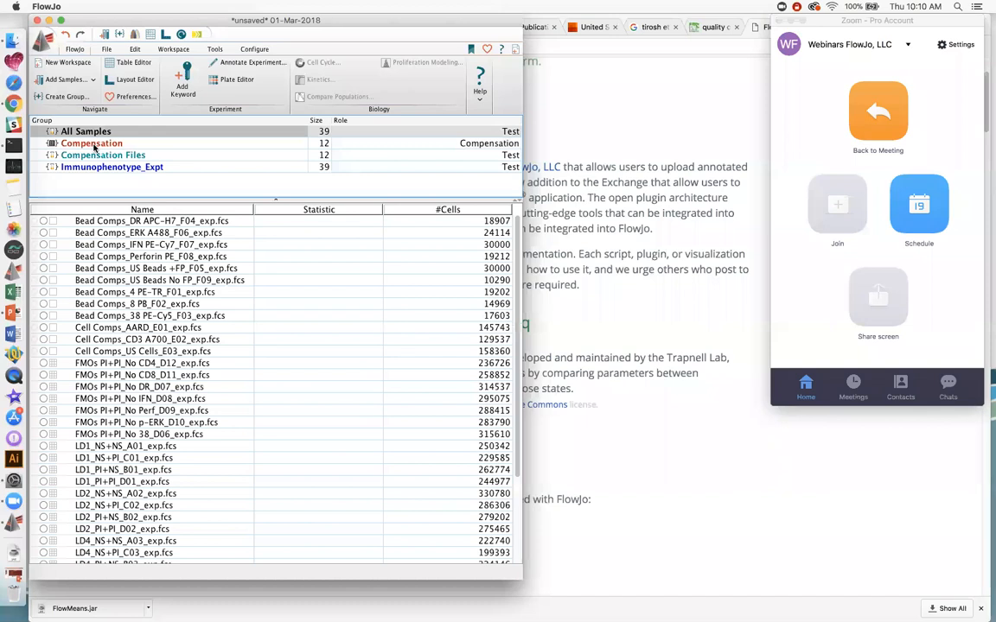
left_click(93, 143)
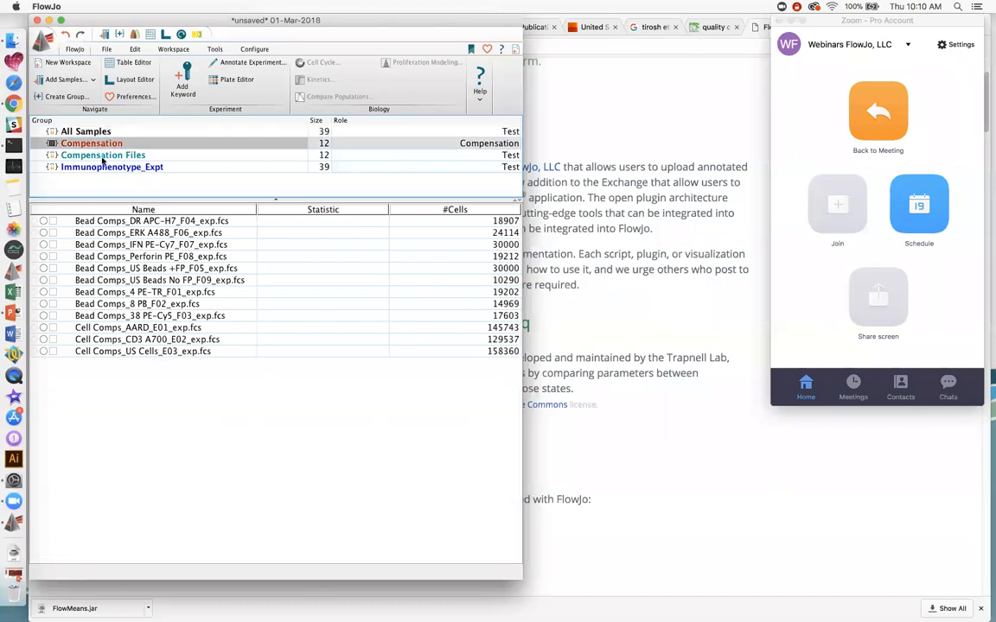
left_click(82, 164)
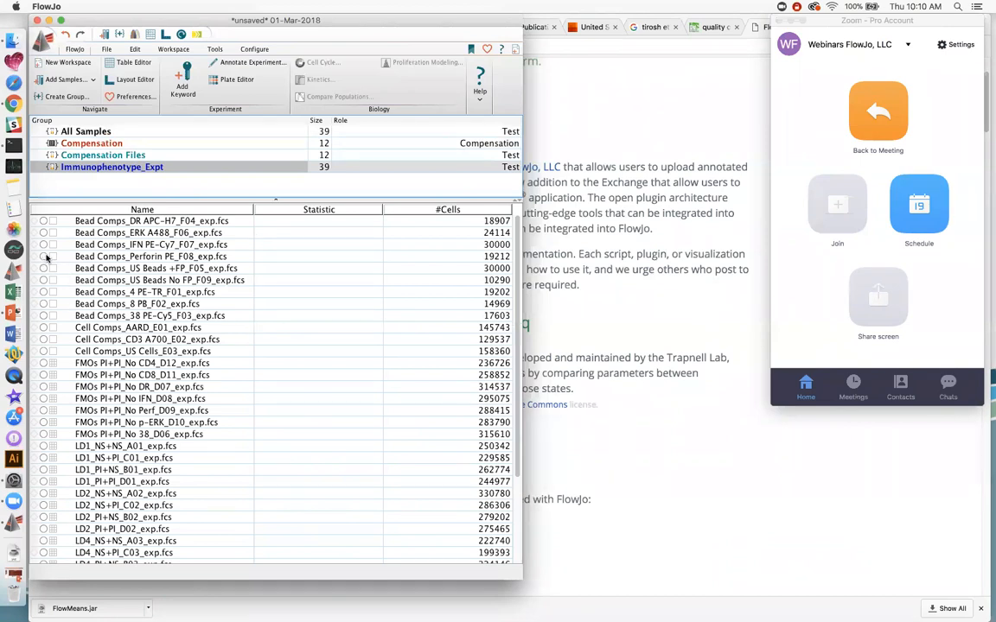
- Open the compensation matrix assigned to the sample FMOs PI+PI_No CD4_D12_exp.fcs and enlarge its window to show all channels
mouse_move(47, 258)
mouse_move(60, 405)
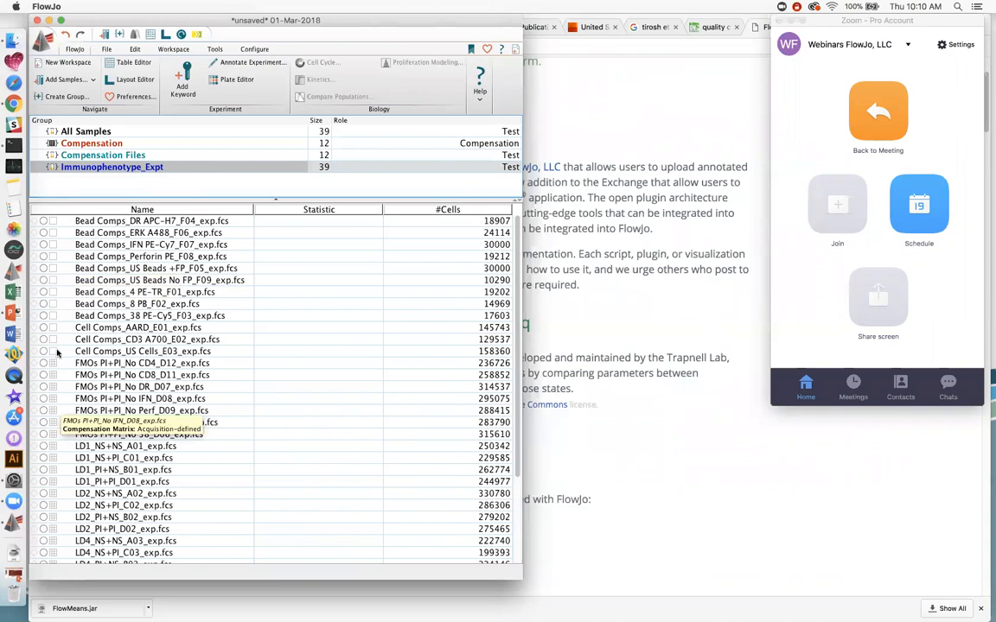
mouse_move(52, 352)
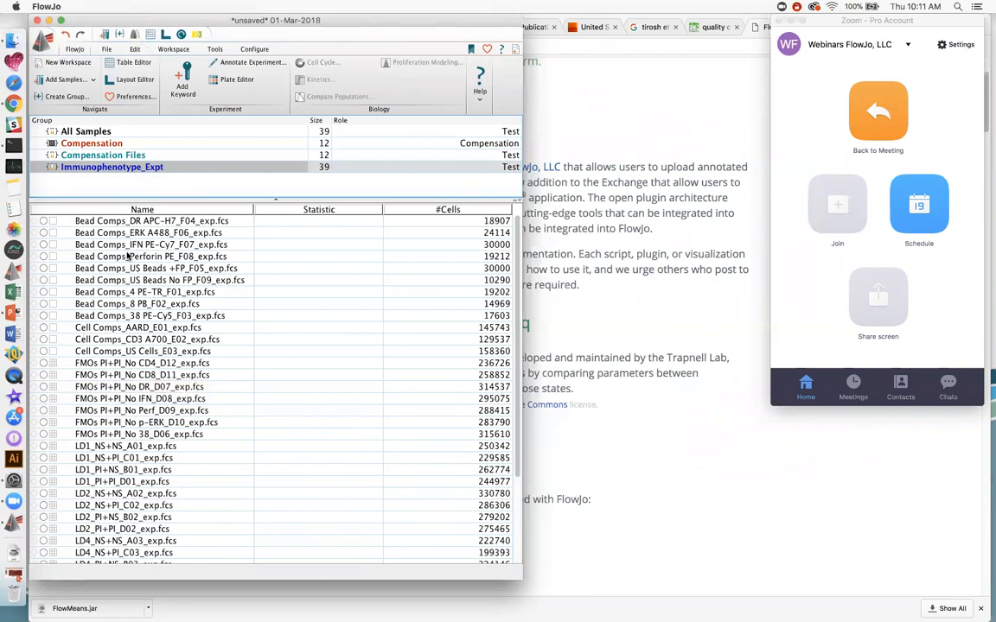
double_click(52, 366)
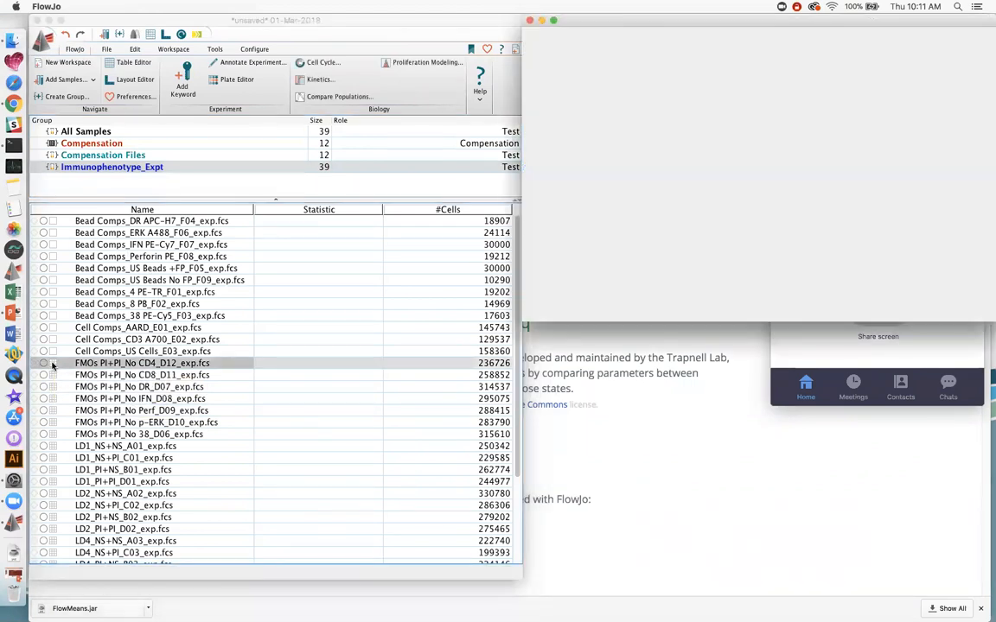
left_click_drag(536, 17, 111, 7)
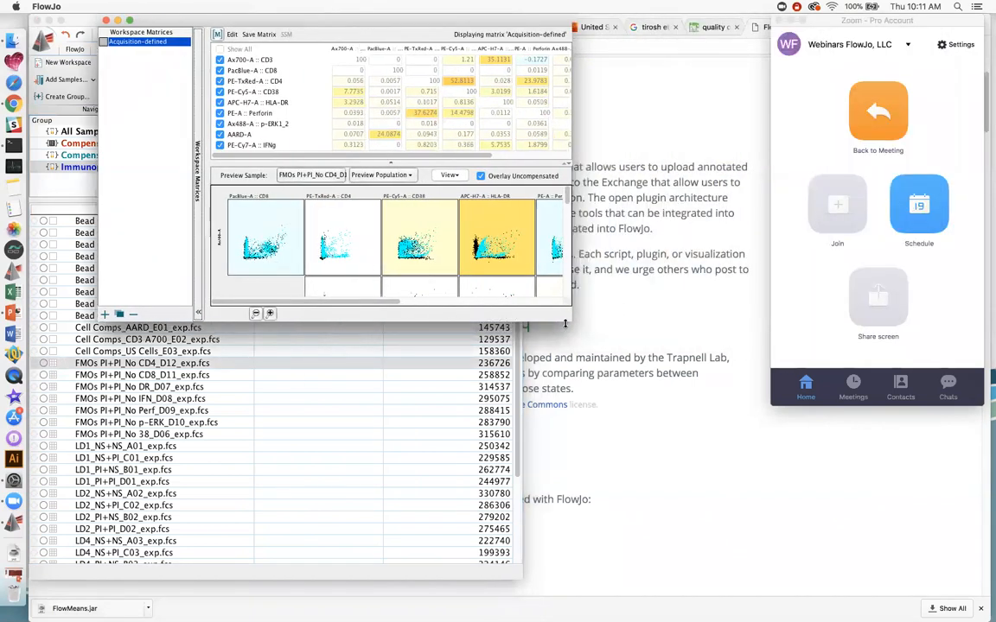
left_click_drag(627, 389, 941, 594)
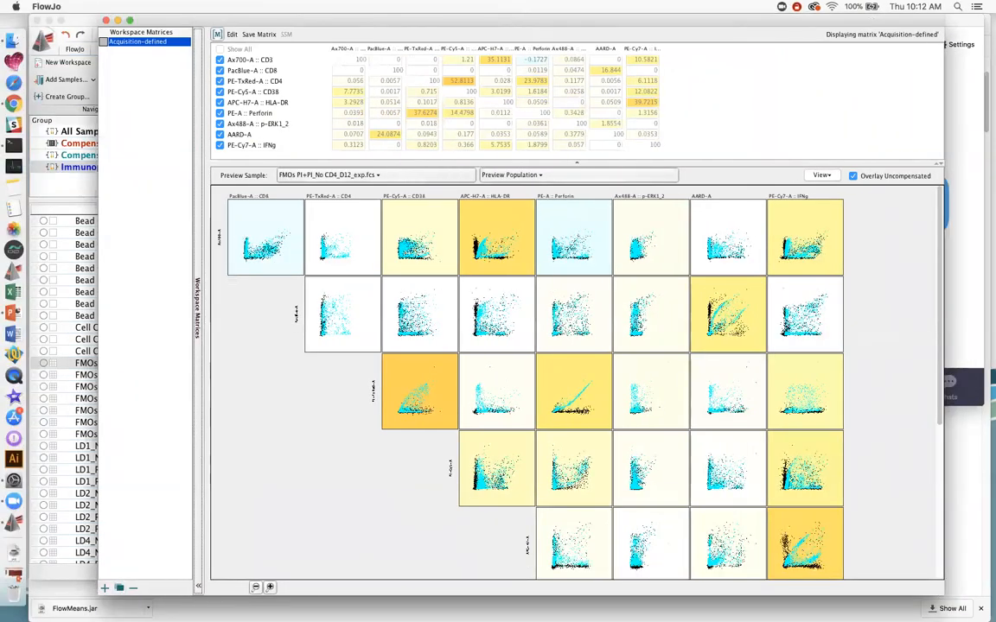
- Enlarge the compensation preview plots and shrink the matrix table to a single channel row, giving the plots more room
left_click(270, 588)
left_click(270, 588)
left_click(270, 588)
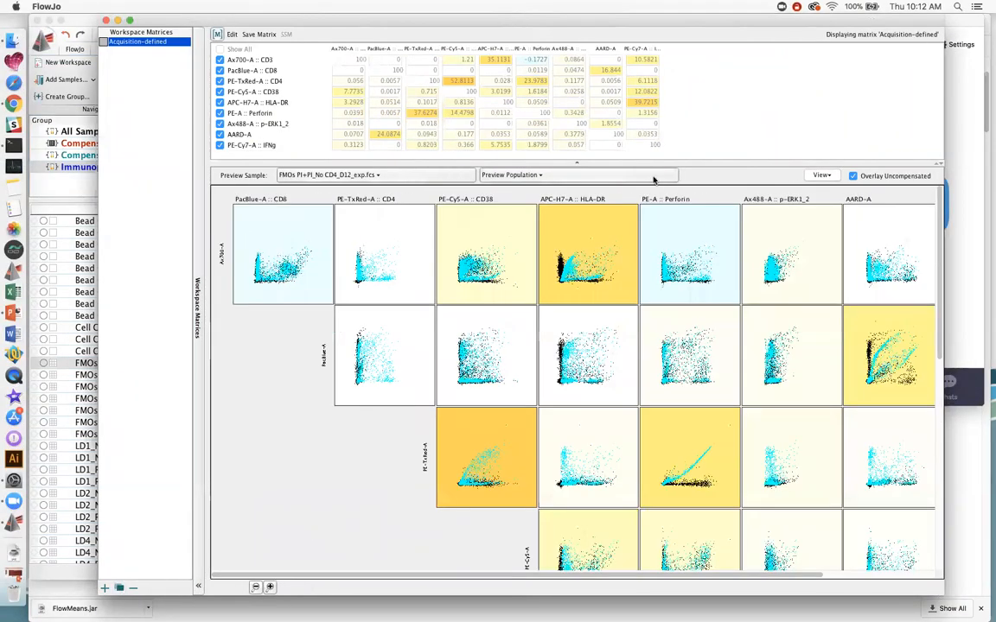
left_click_drag(576, 161, 578, 176)
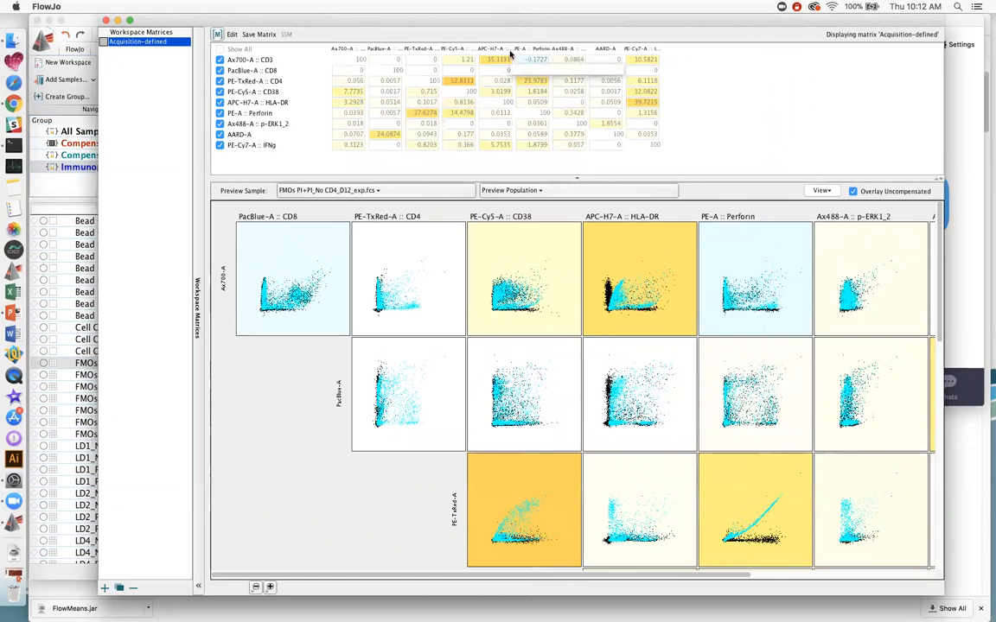
left_click_drag(581, 178, 578, 60)
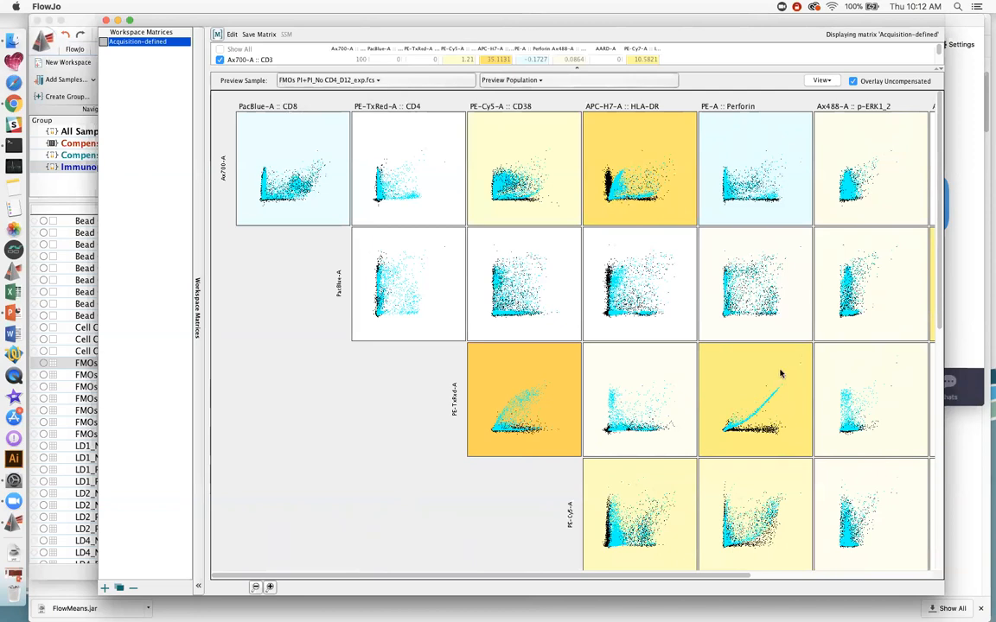
- Compare the preview plots with and without the uncompensated overlay, and examine the channel pairs across the matrix with the overlay off
left_click(853, 81)
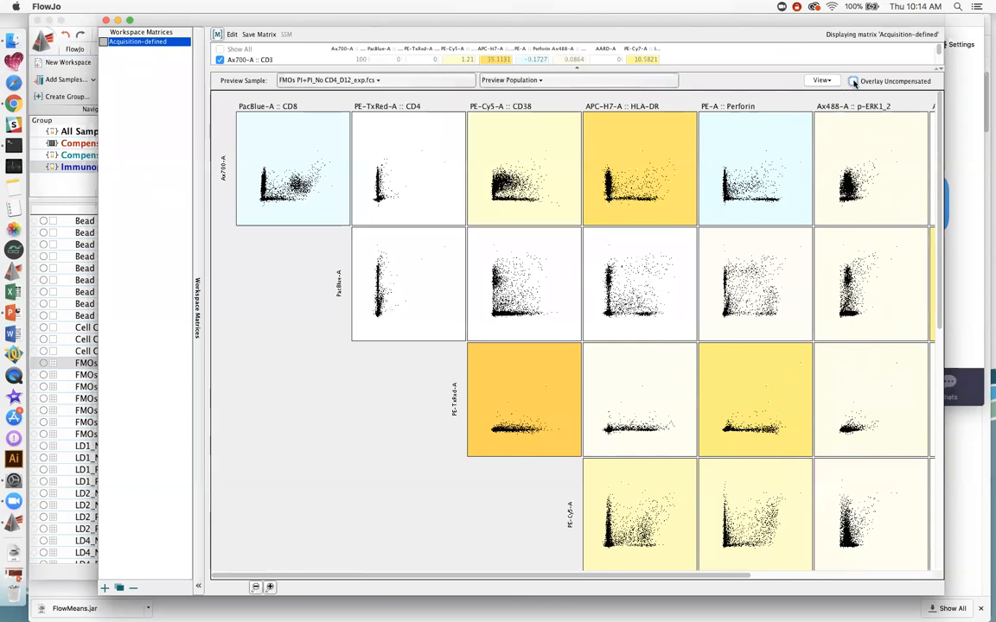
left_click(853, 81)
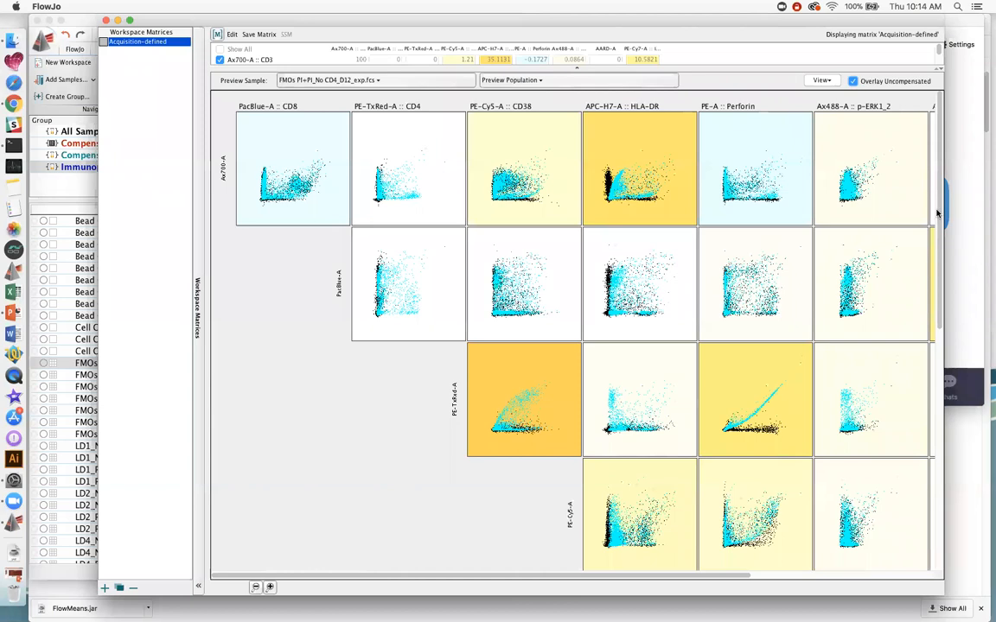
left_click_drag(938, 212, 937, 312)
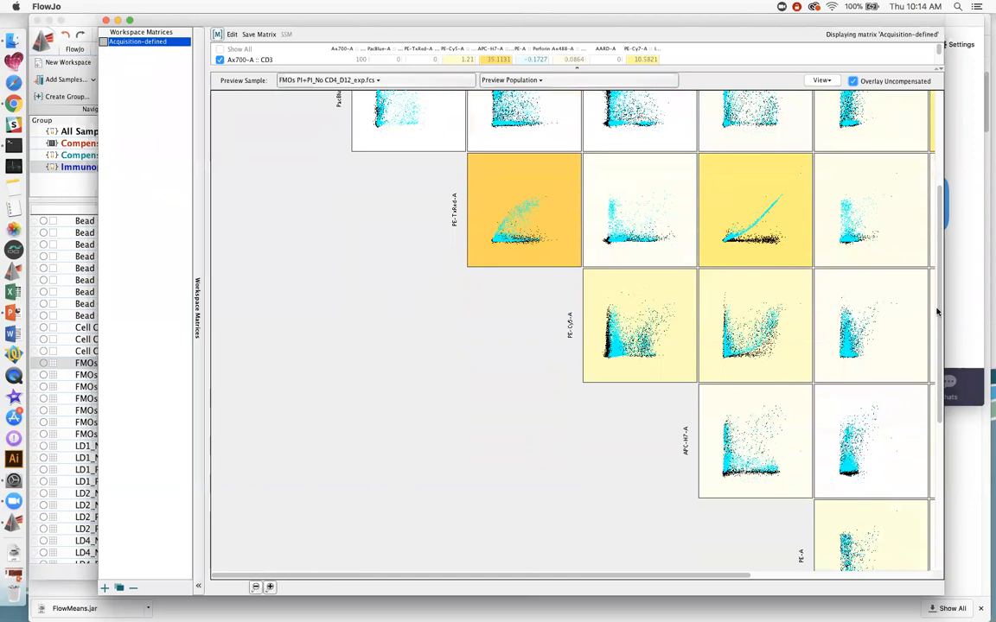
left_click_drag(938, 312, 937, 329)
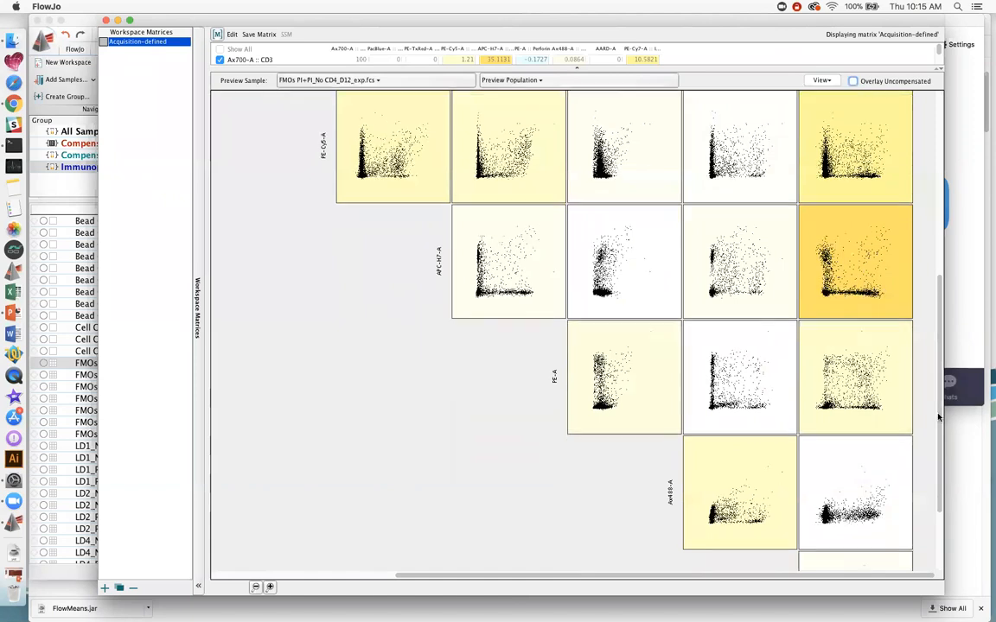
scroll(939, 398, "down", 3)
scroll(936, 328, "up", 5)
scroll(936, 286, "up", 1)
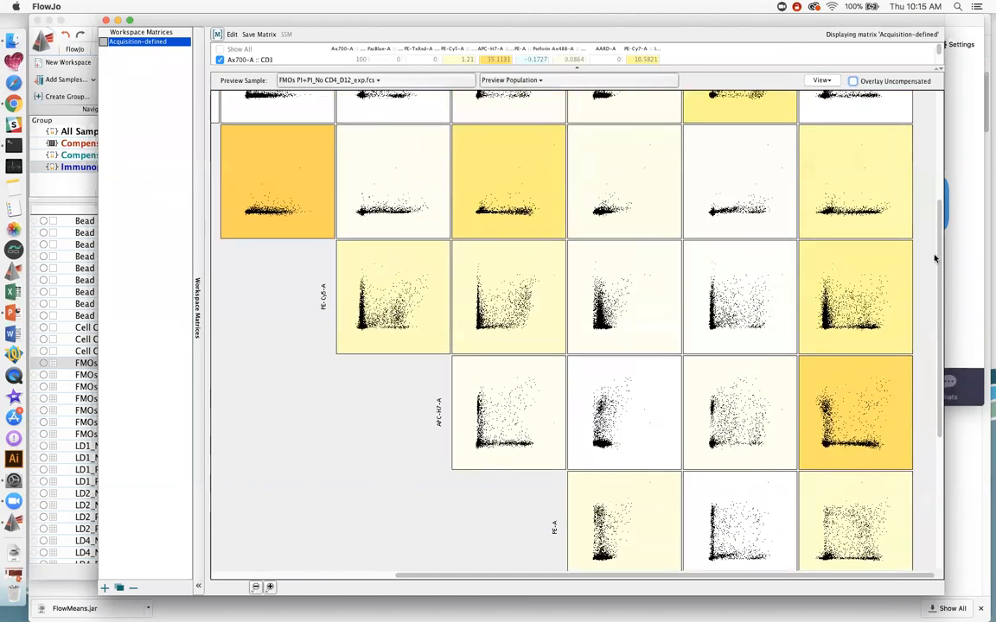
scroll(936, 197, "up", 5)
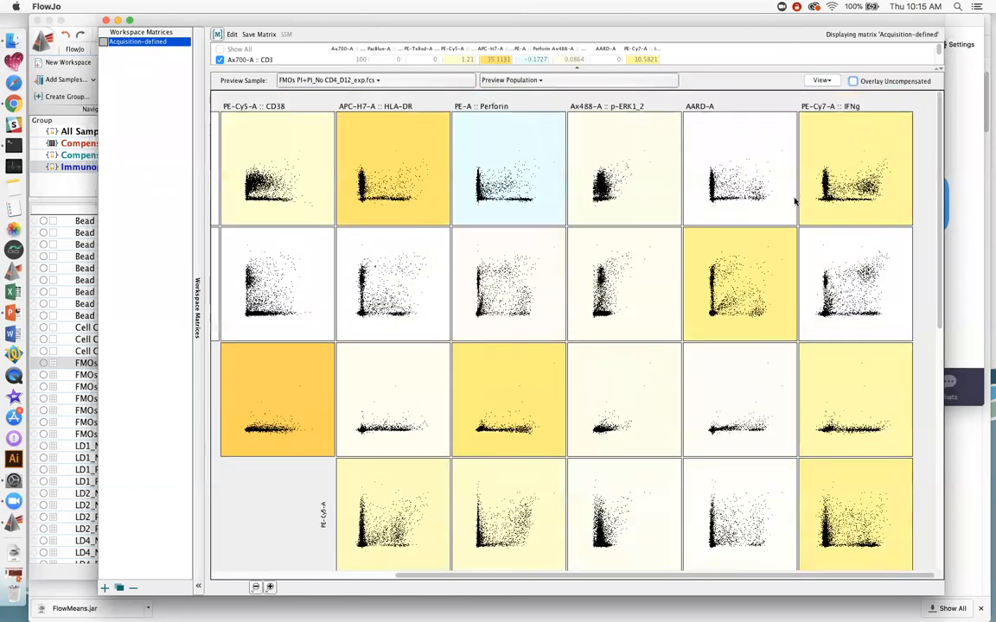
- Review the compensation preview plots back toward the CD8 and CD4 channels and close the compensation matrix window
scroll(433, 563, "left", 1)
scroll(433, 563, "left", 5)
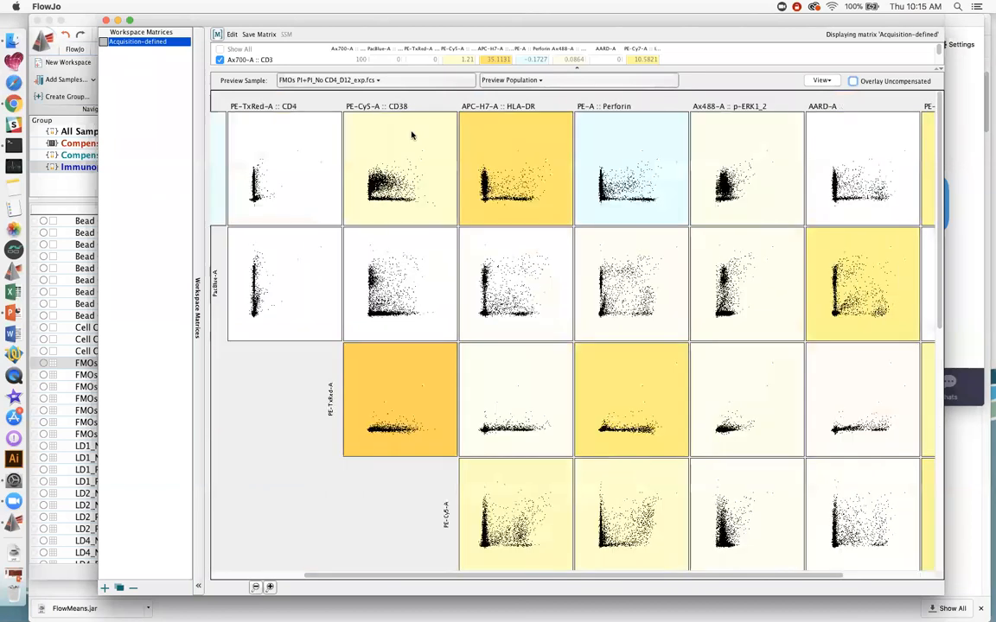
left_click_drag(145, 18, 180, 18)
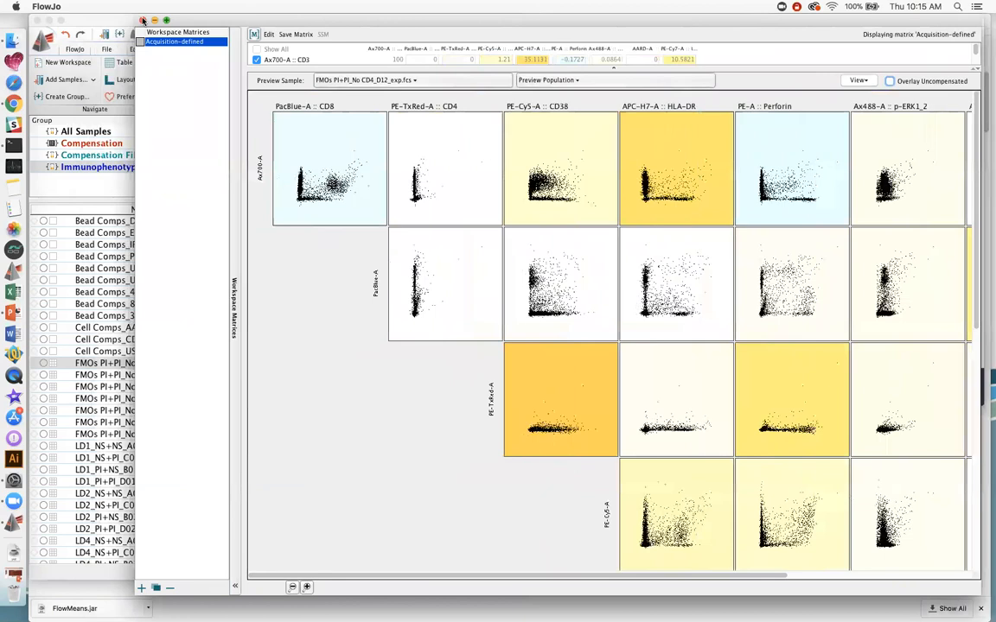
left_click(142, 19)
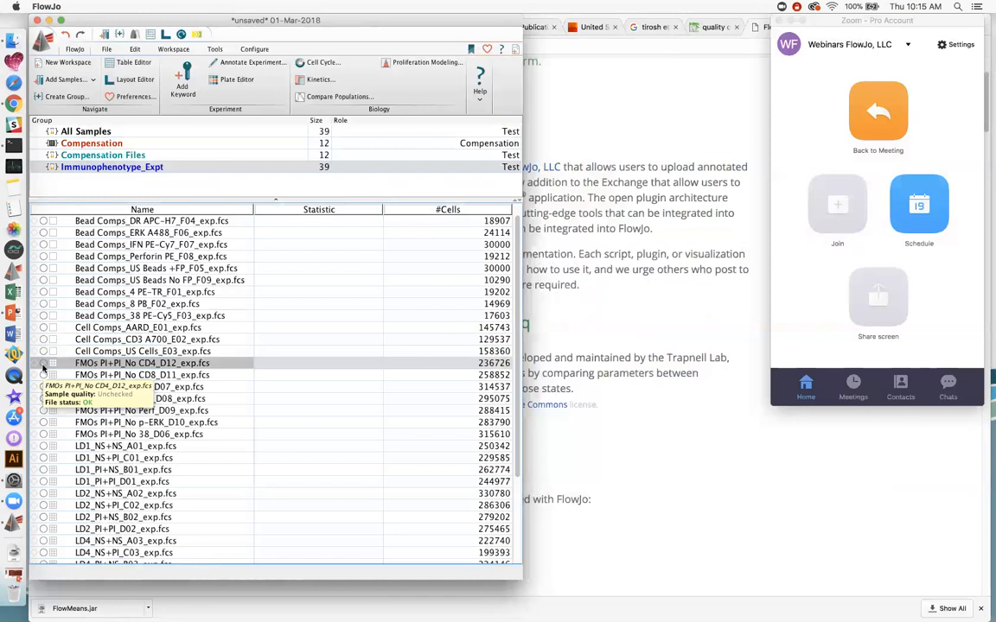
- Run Check Sample Quality on the Immunophenotype_Expt group and review the quality badges down the sample list
left_click(212, 50)
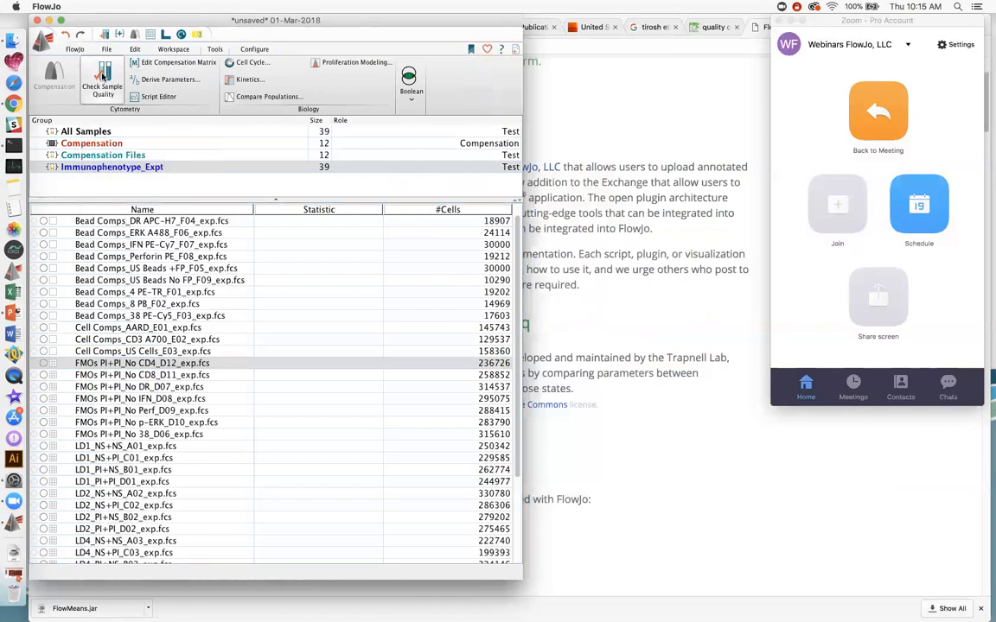
left_click(102, 76)
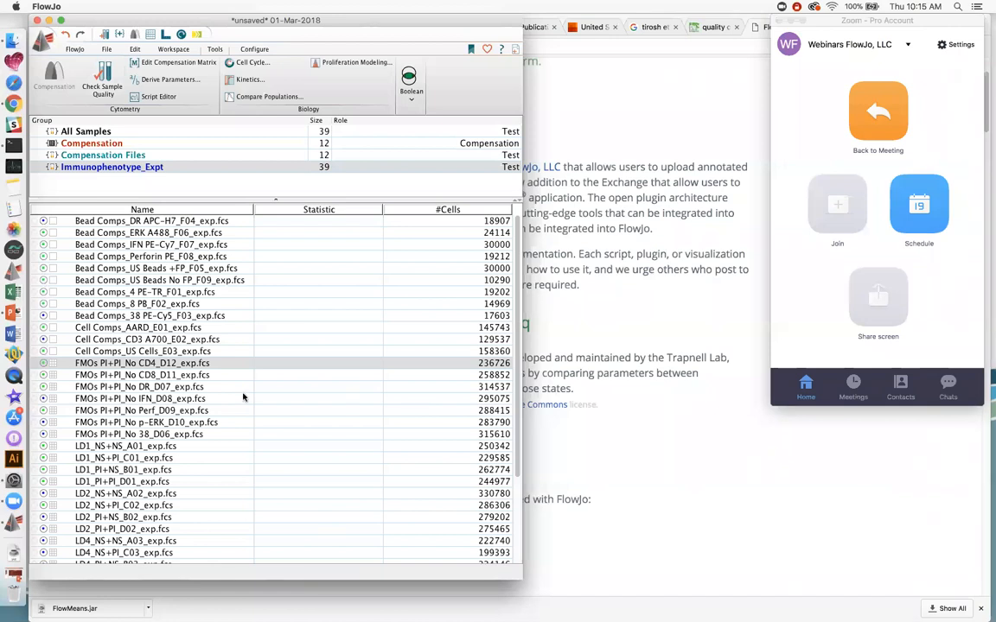
left_click_drag(517, 318, 517, 417)
scroll(469, 294, "up", 5)
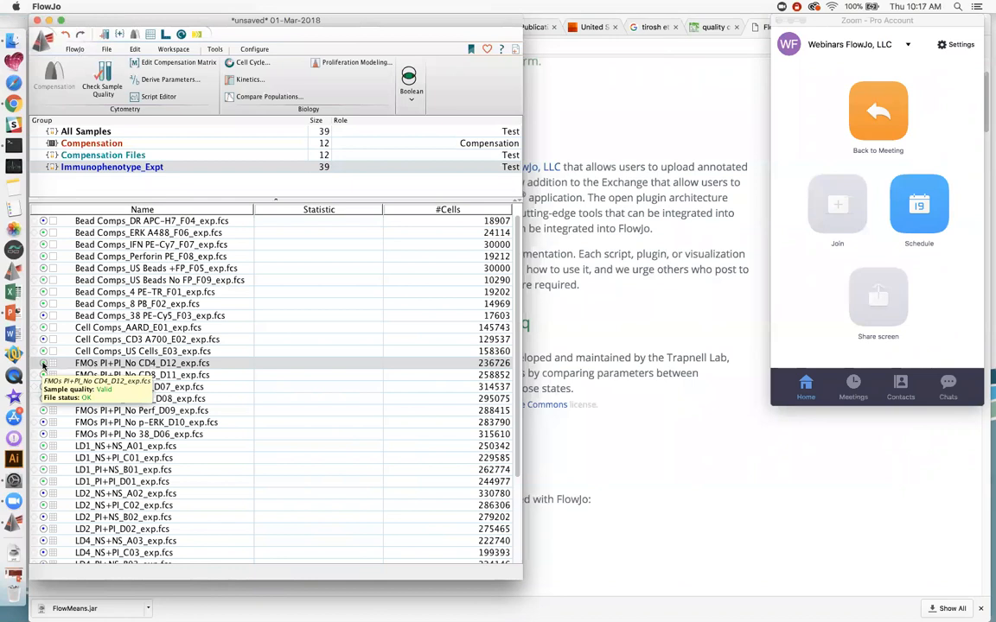
- Open the properties of FMOs PI+PI_No CD4_D12_exp.fcs from its quality badge and enlarge the window to show more parameters
double_click(43, 364)
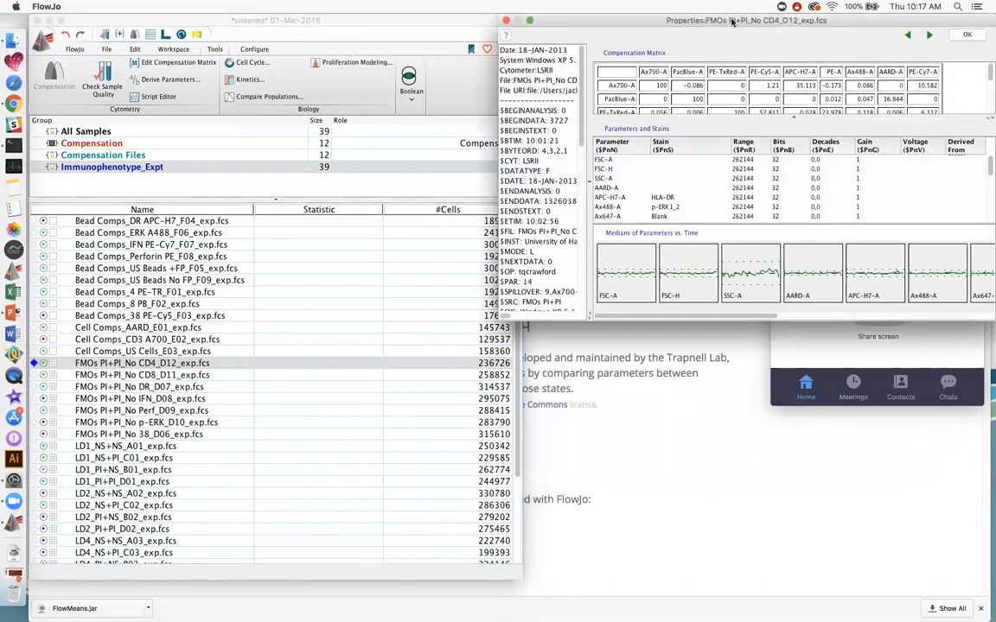
left_click_drag(475, 67, 414, 75)
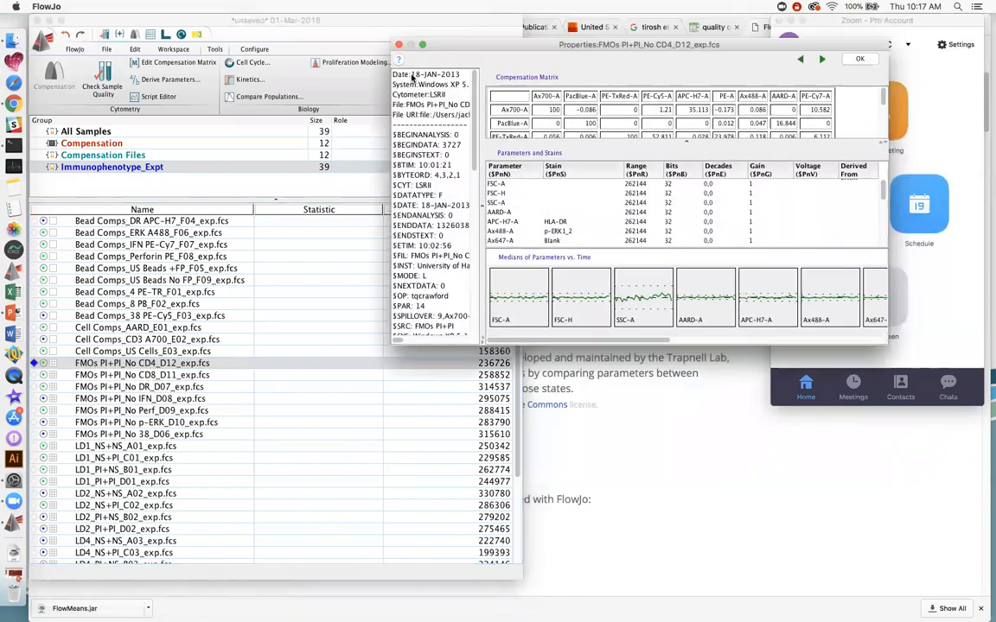
mouse_move(660, 360)
left_mouse_down()
mouse_move(790, 471)
mouse_move(918, 505)
left_mouse_up()
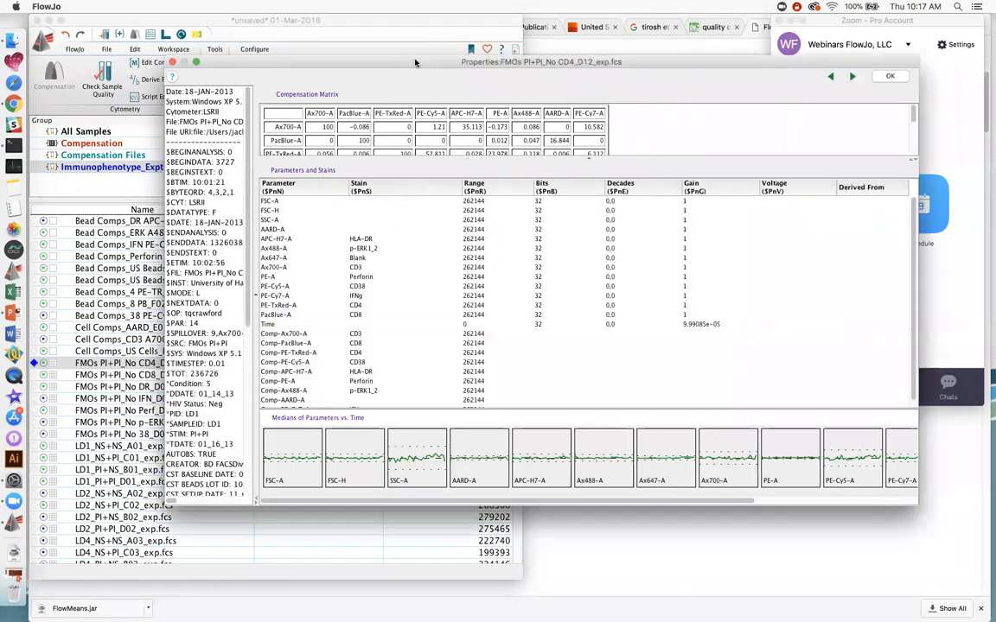
left_click_drag(415, 62, 387, 29)
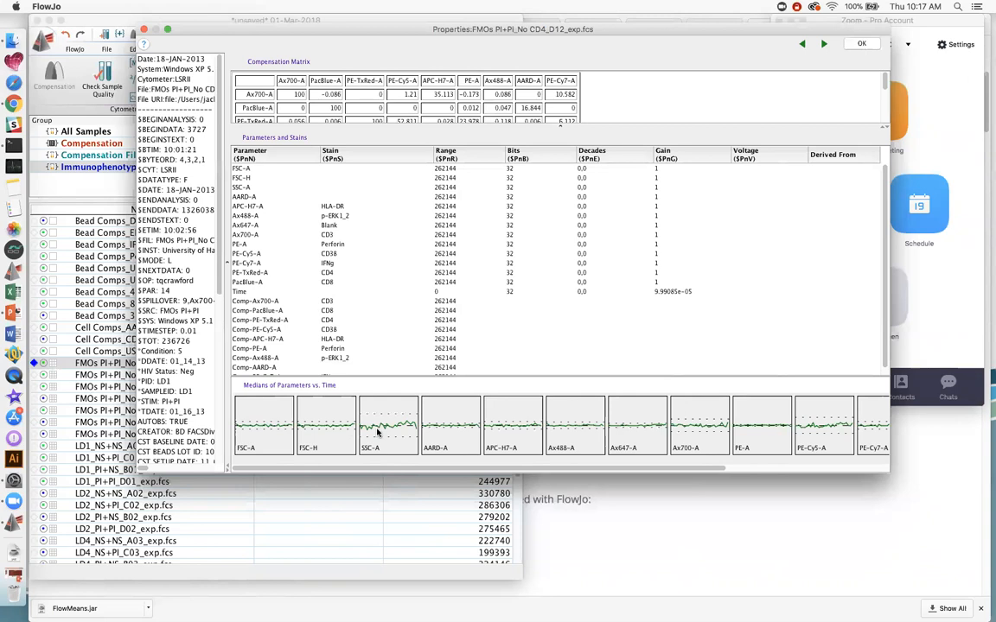
- Examine the Medians of Parameters vs. Time plots in the sample's properties
mouse_move(321, 471)
left_mouse_down()
mouse_move(517, 466)
mouse_move(318, 452)
left_mouse_up()
left_click_drag(612, 468, 565, 470)
left_click_drag(293, 28, 300, 30)
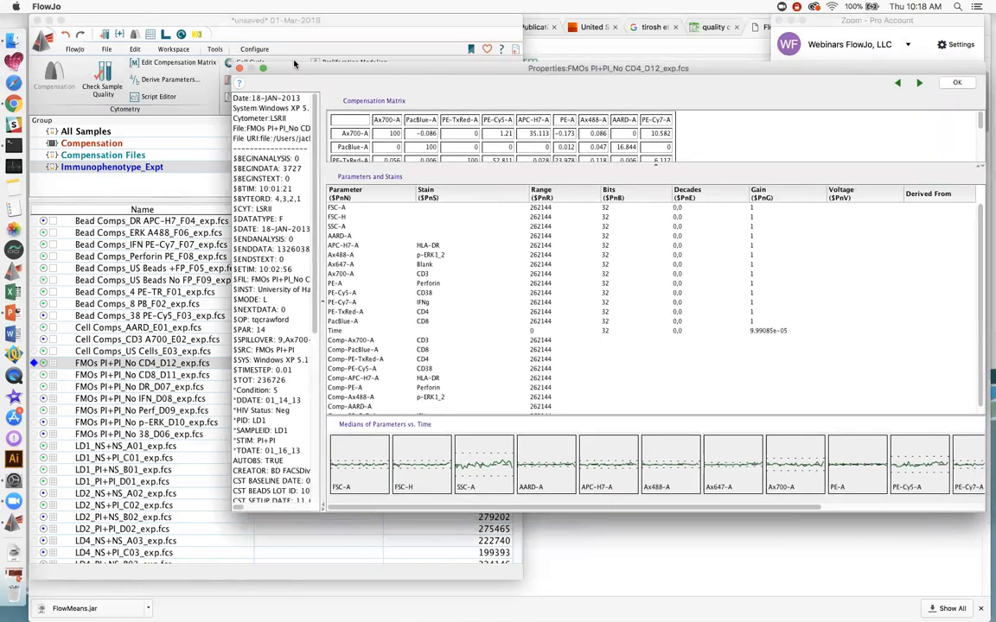
- Widen the keyword pane, examine keywords such as $CYT, $OP, $INST and $TIMESTEP through to the end, and close the properties
left_click_drag(304, 294, 542, 297)
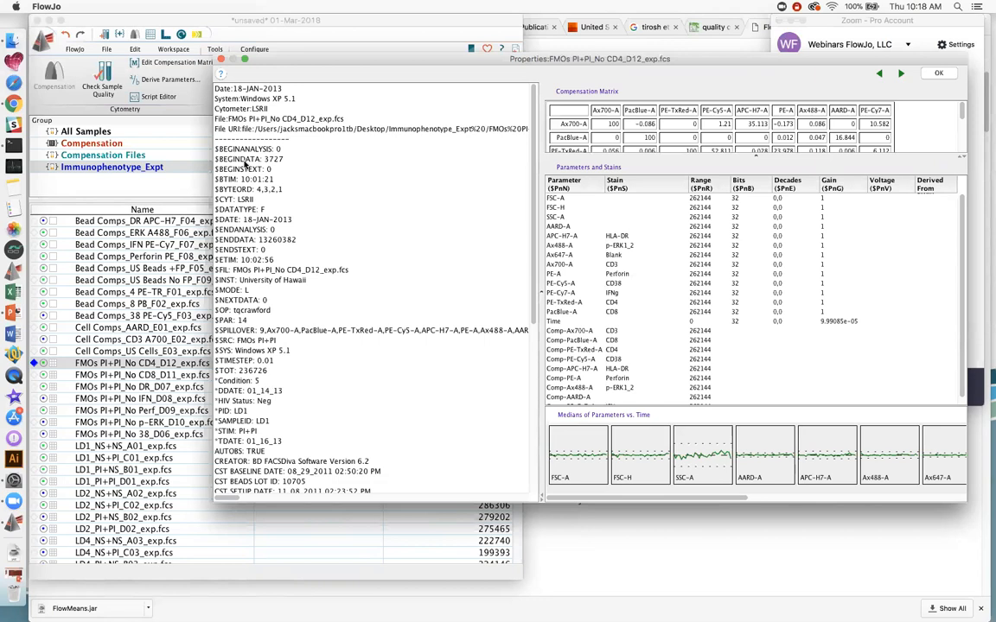
left_click(236, 200)
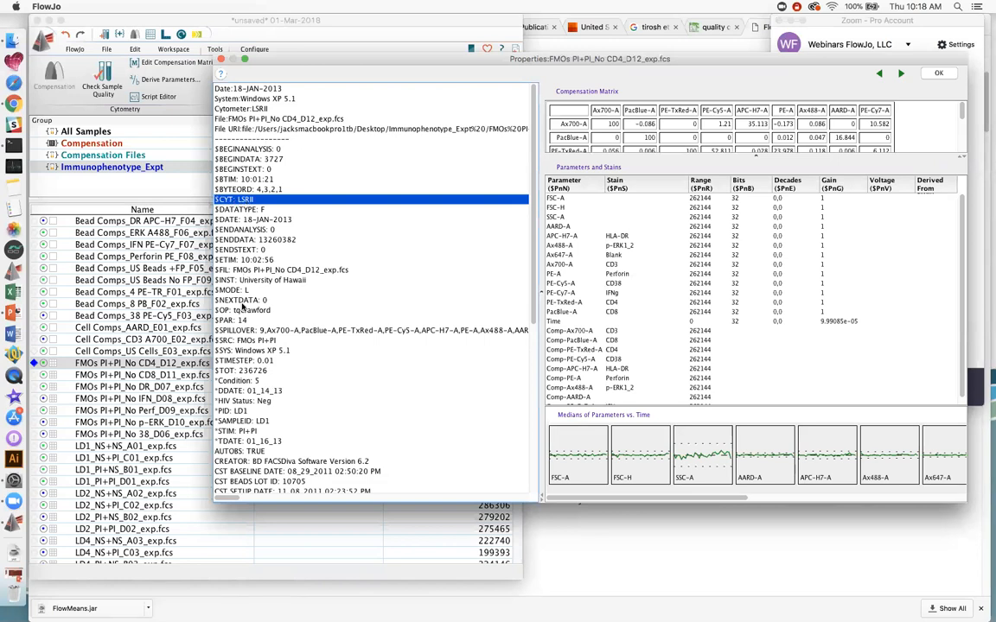
left_click(251, 311)
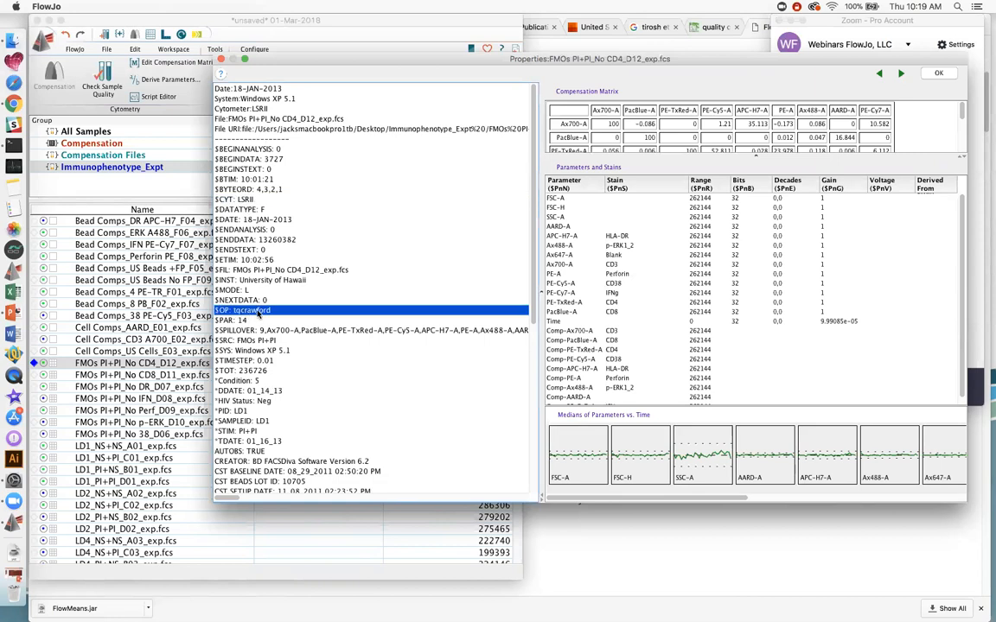
left_click(232, 280)
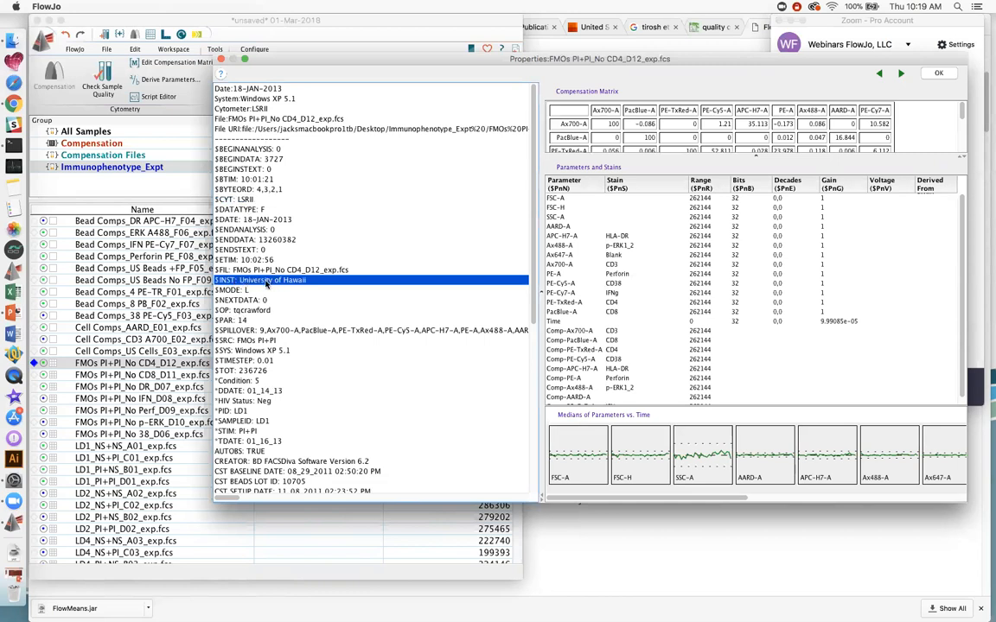
left_click(249, 361)
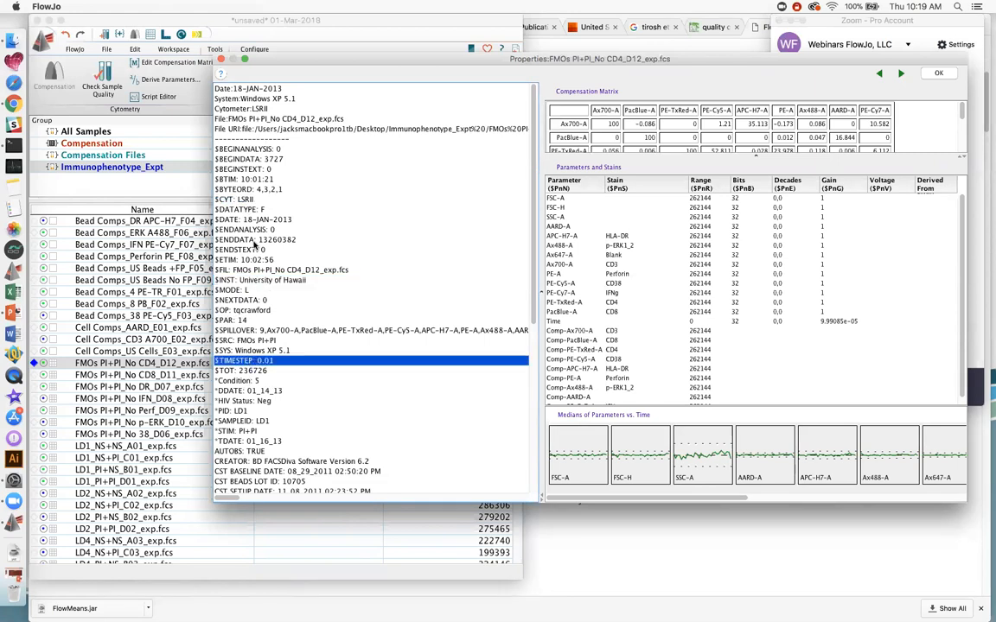
left_click(250, 231)
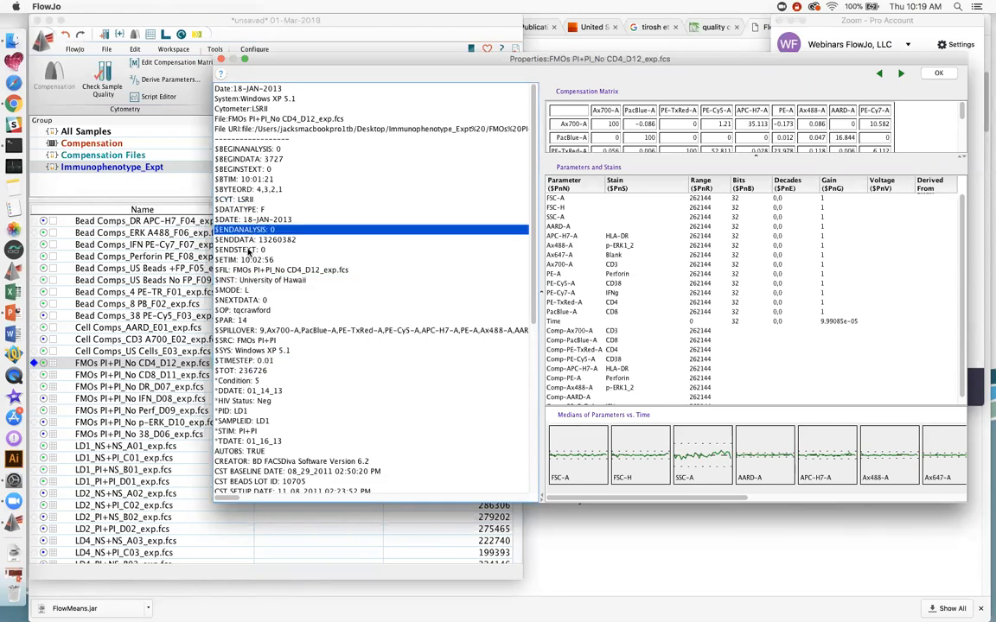
left_click(249, 251)
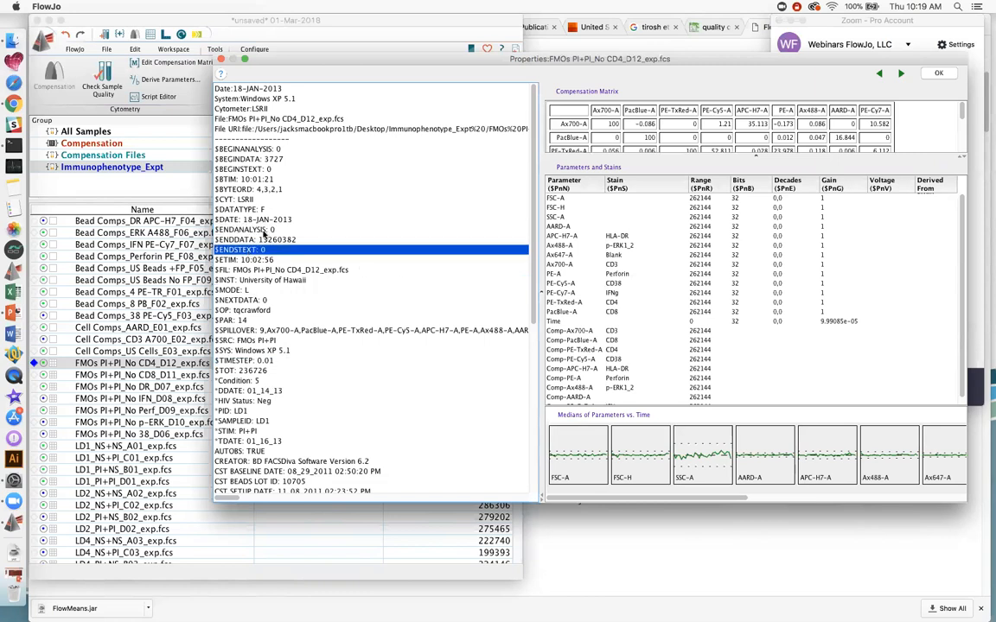
left_click(248, 200)
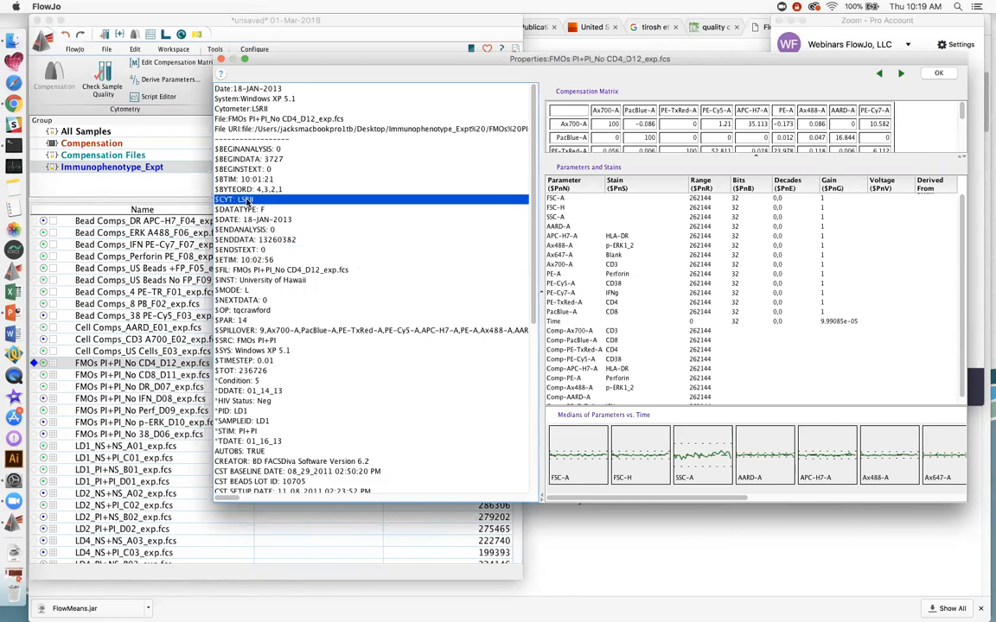
left_click_drag(531, 251, 542, 467)
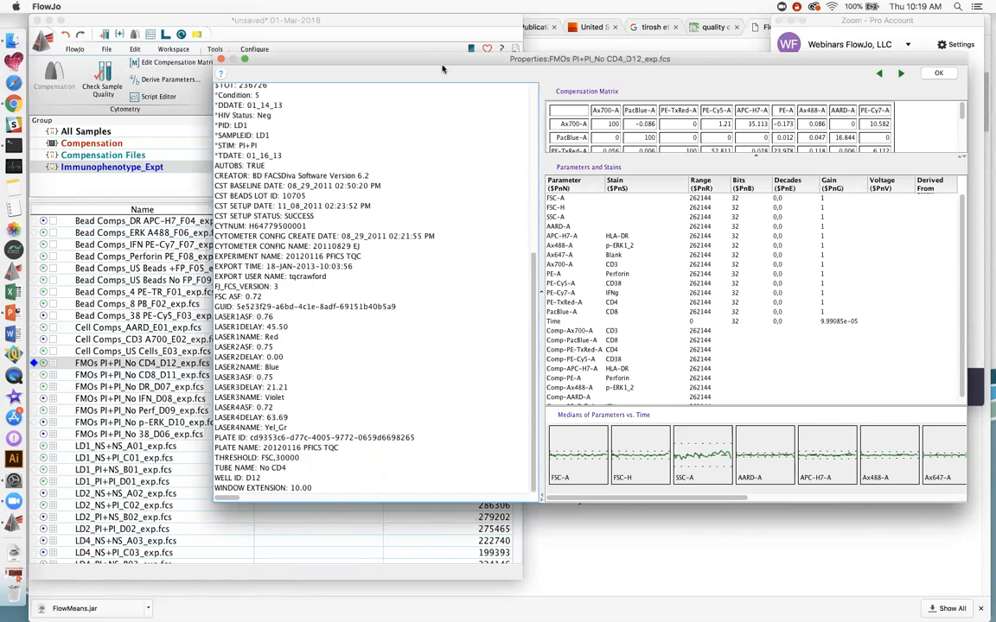
left_click_drag(397, 65, 346, 65)
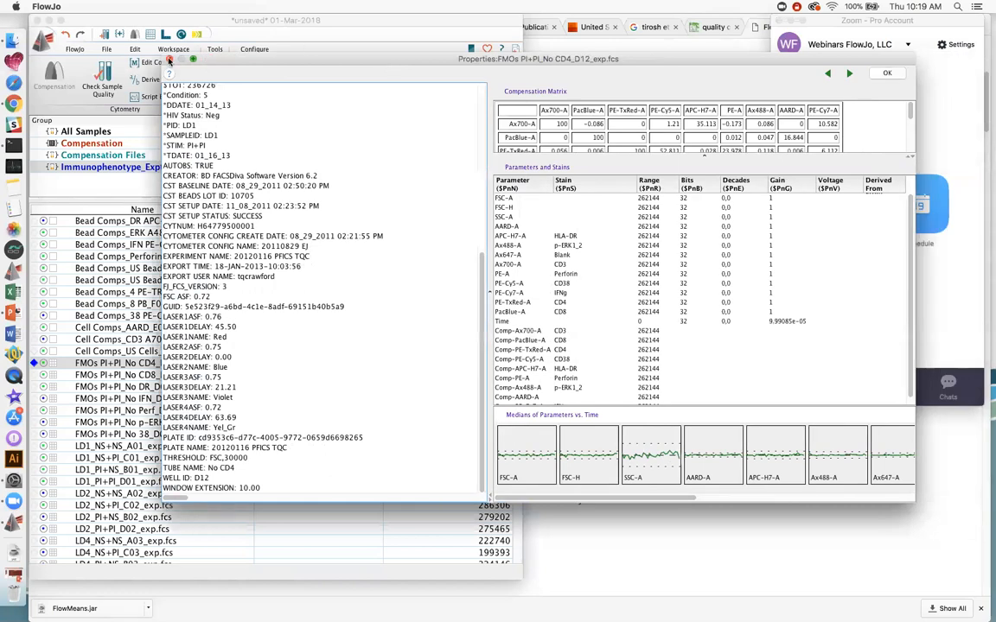
left_click(168, 60)
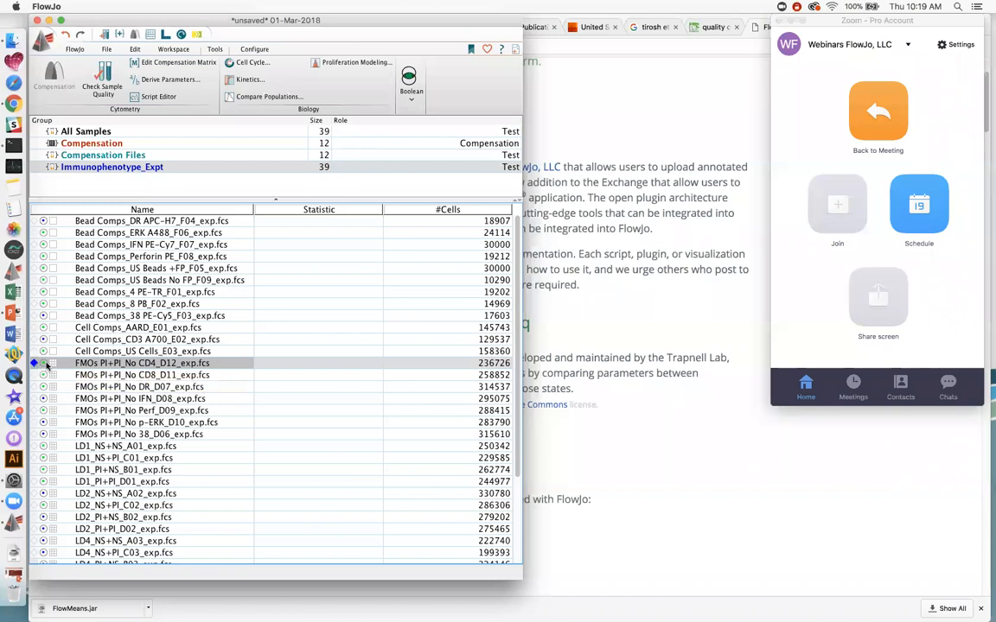
- Open the graph window of FMOs PI+PI_No CD4_D12_exp.fcs beside the sample list and enlarge it
double_click(117, 365)
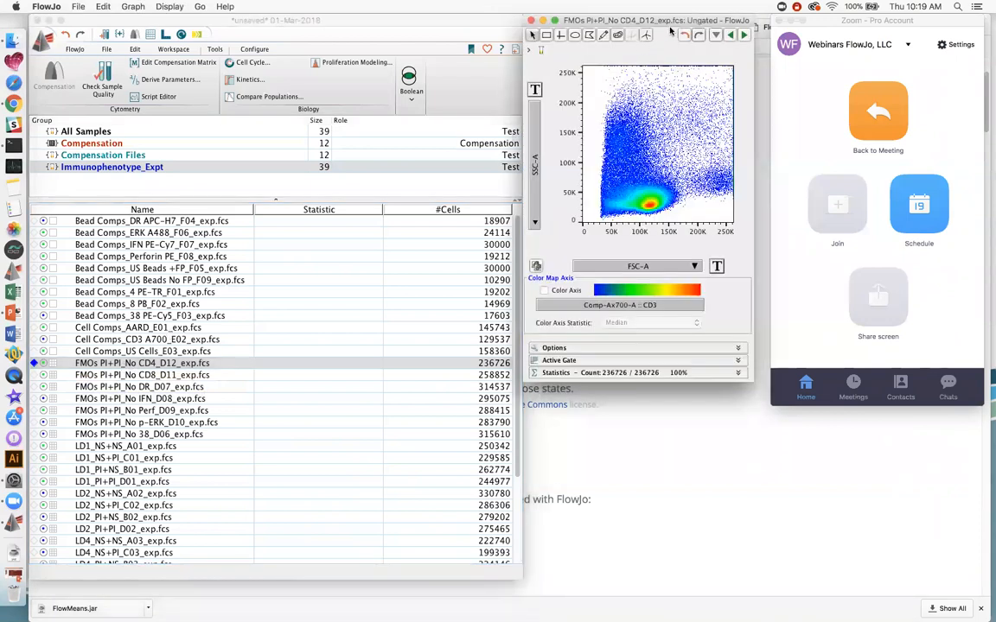
left_click_drag(667, 20, 511, 49)
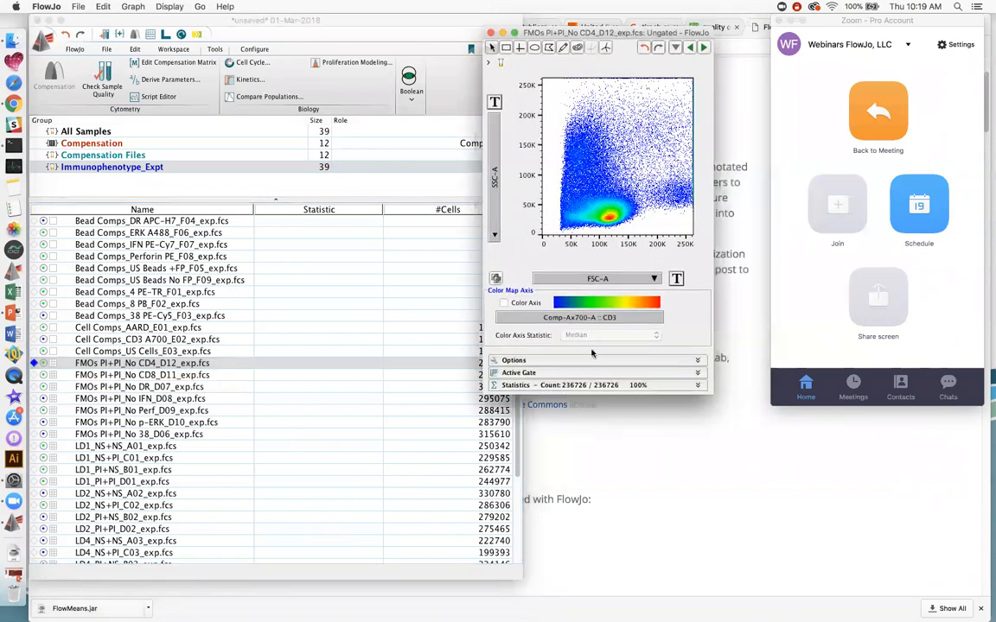
left_click_drag(595, 410, 682, 462)
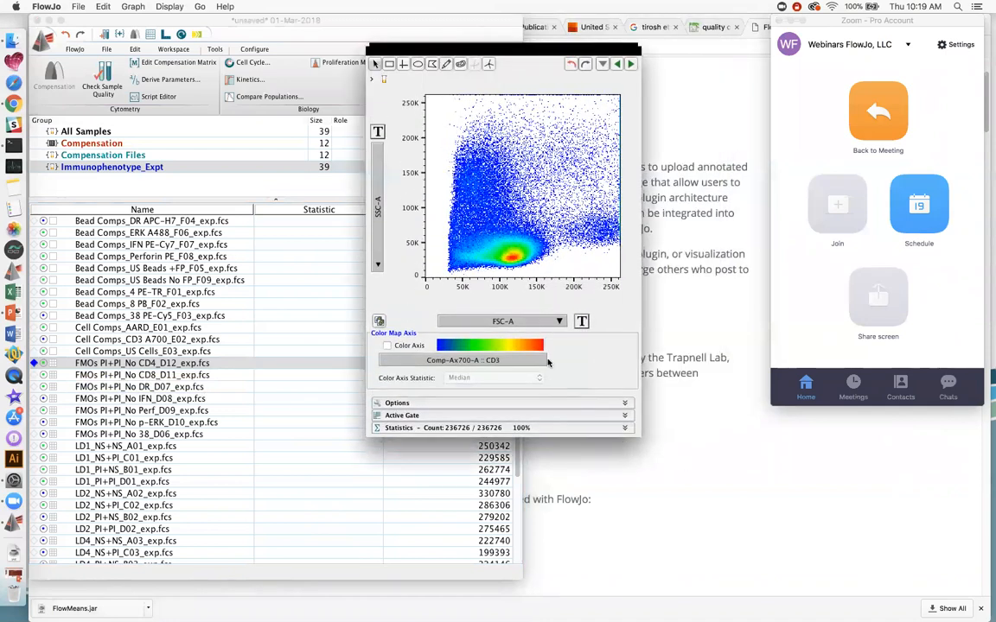
- Review the parameters available for the plot's X axis and set that axis to Time
left_click(523, 348)
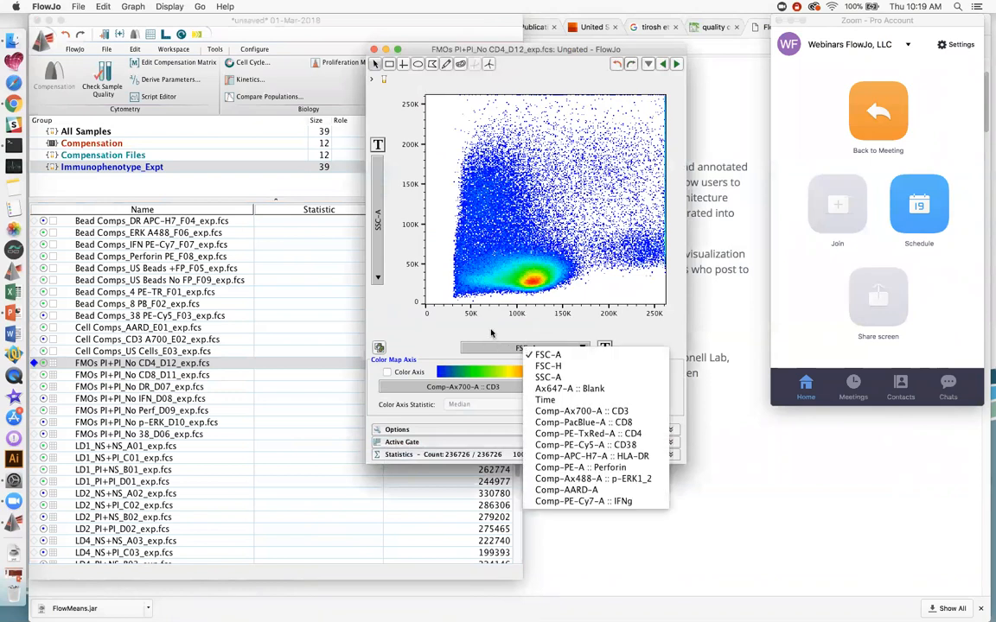
left_click(583, 350)
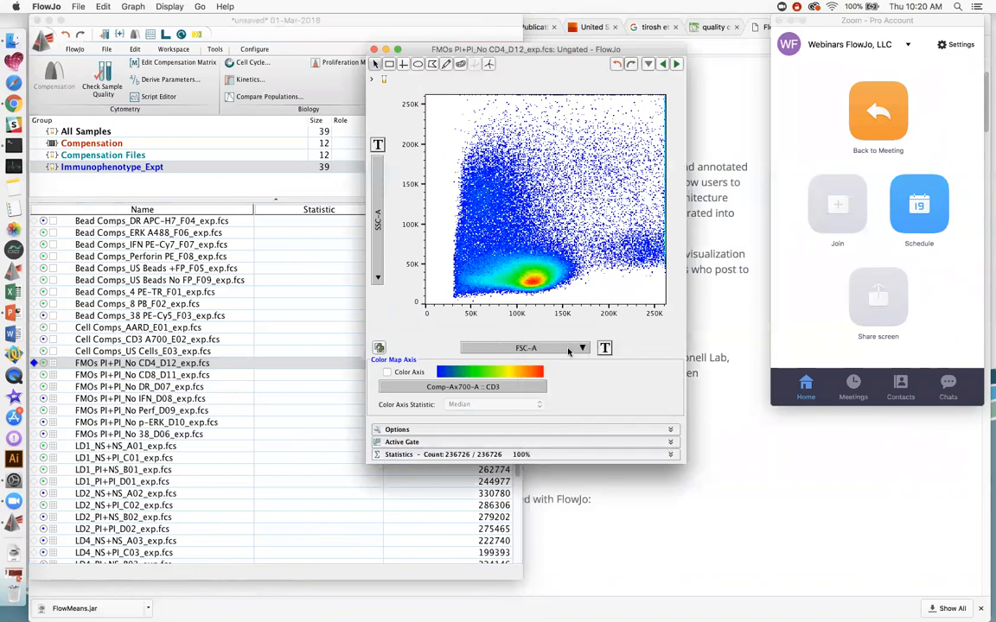
left_click(567, 350)
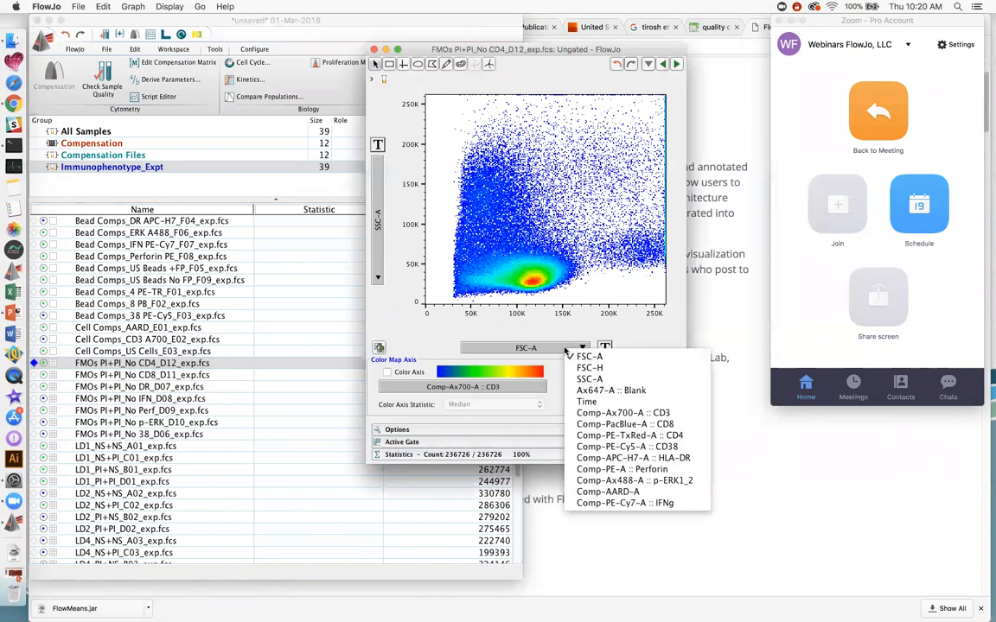
left_click(568, 353)
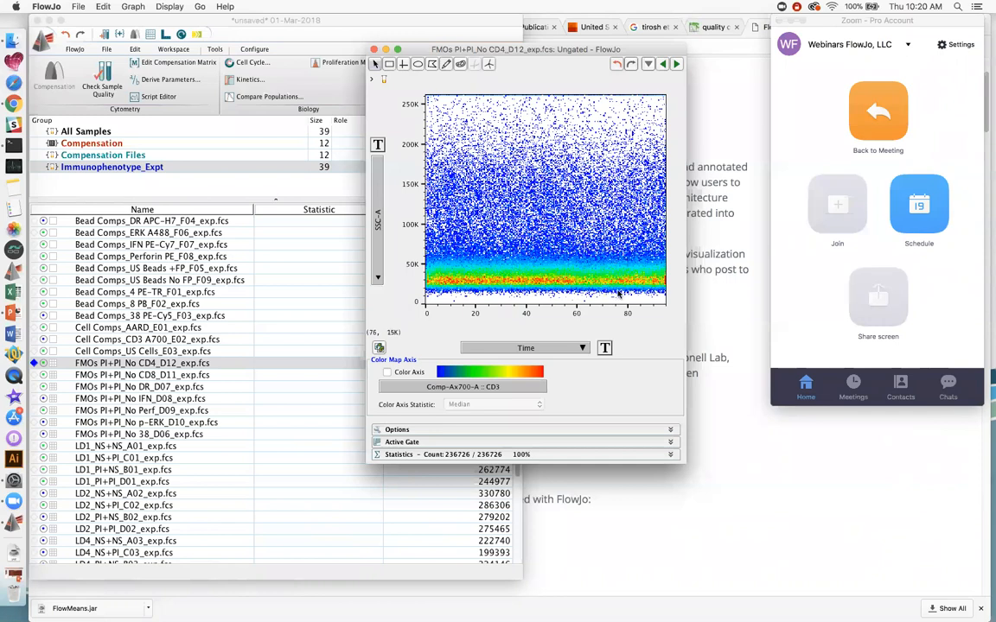
- Draw a full-height rectangle gate from about 56 to 77 on the Time axis and name it Time gate
left_click(390, 67)
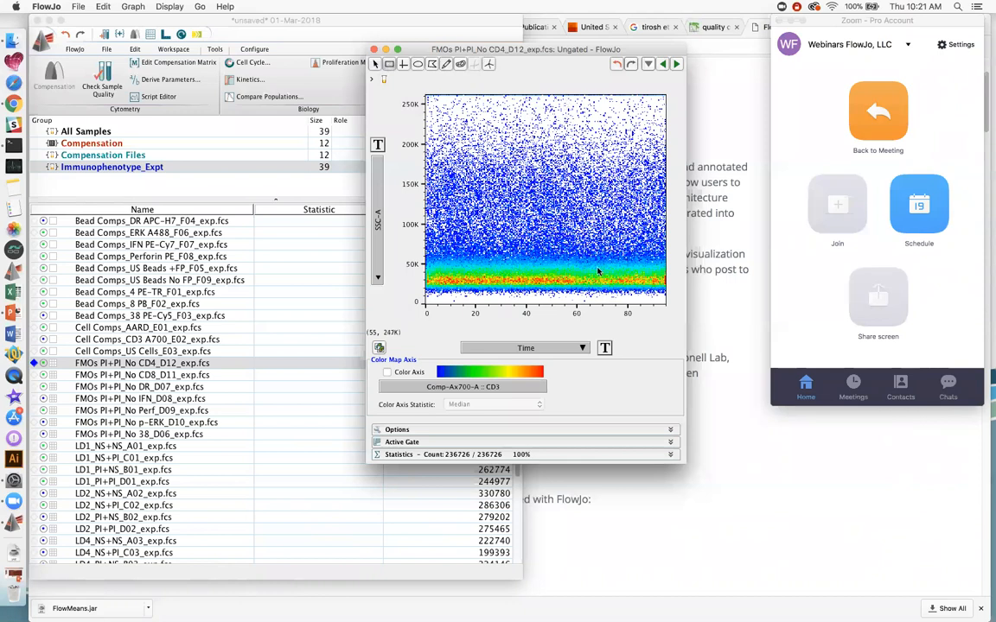
mouse_move(567, 98)
left_mouse_down()
mouse_move(608, 294)
mouse_move(620, 303)
left_mouse_up()
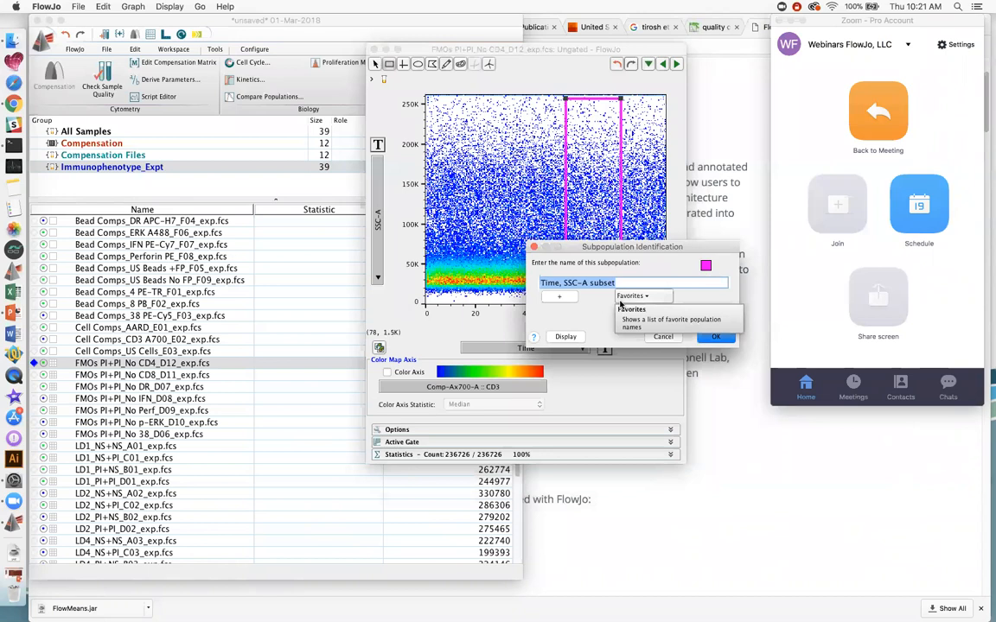
type("Time gate")
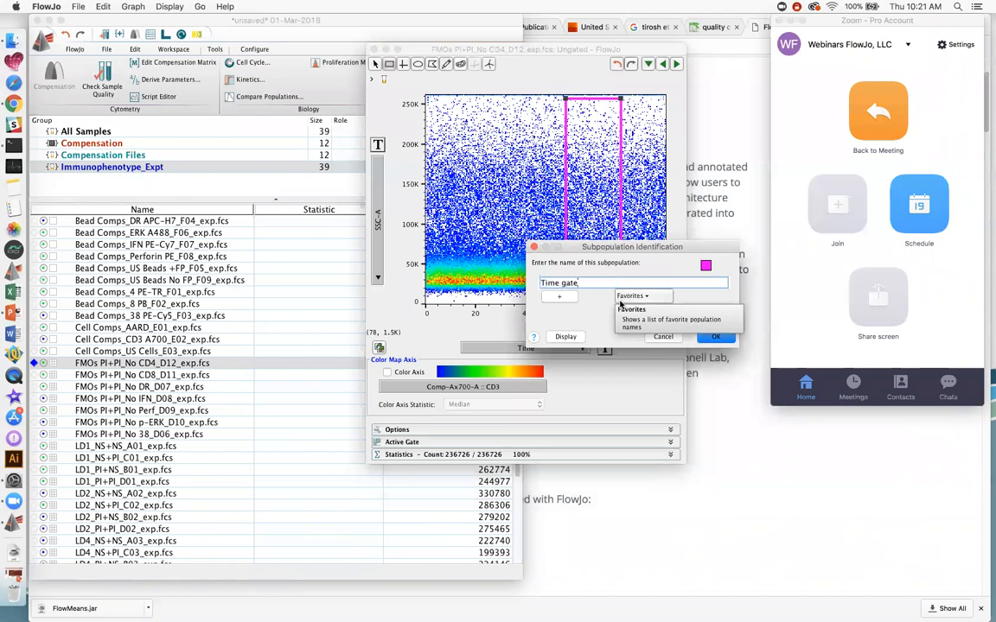
key("Return")
- Adjust the Time gate to span about 57 to 75 on the Time axis and extend past the SSC-A maximum
left_click_drag(600, 267, 604, 268)
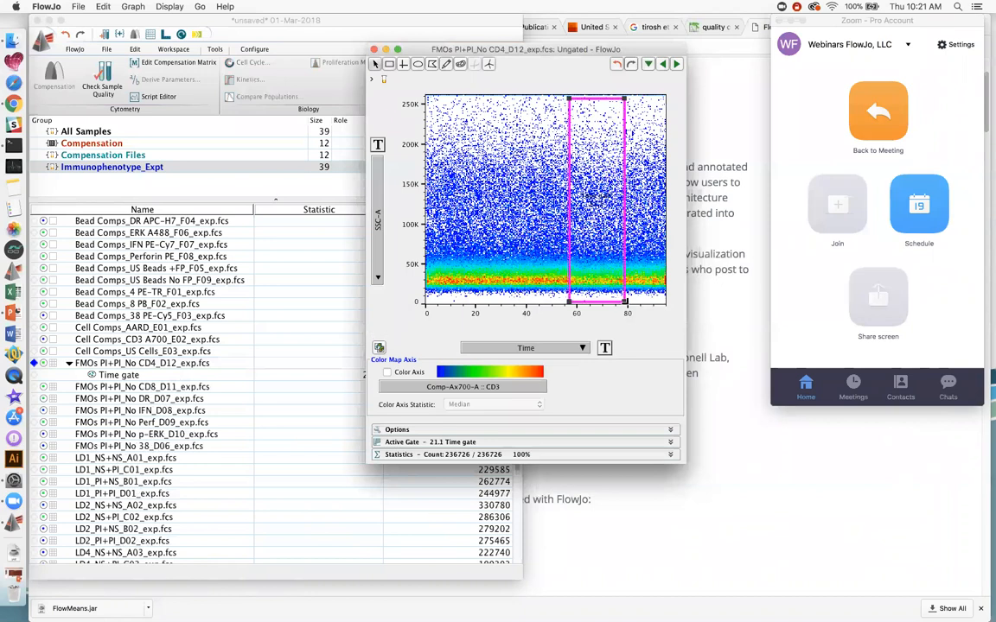
left_click_drag(624, 302, 614, 301)
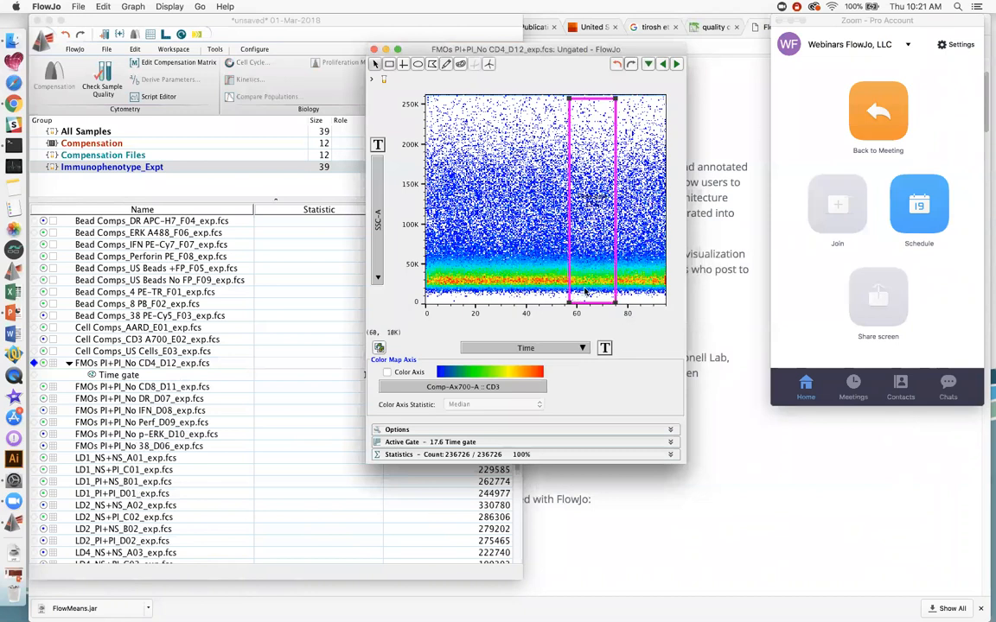
left_click_drag(586, 283, 614, 302)
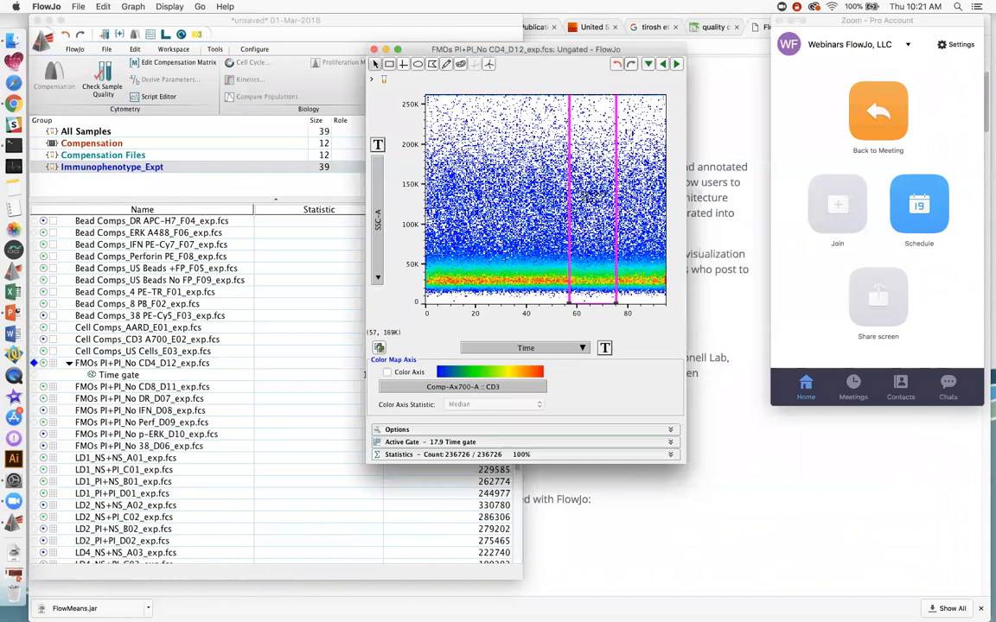
- Open the Time gate population in its own graph window and place it beside the ungated plot
double_click(596, 240)
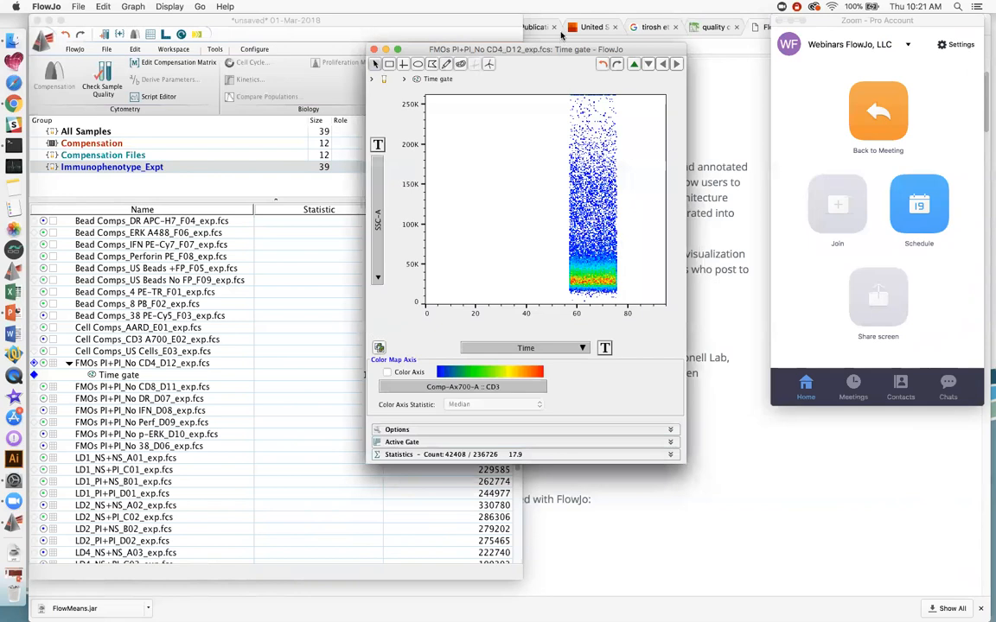
left_click_drag(613, 48, 728, 94)
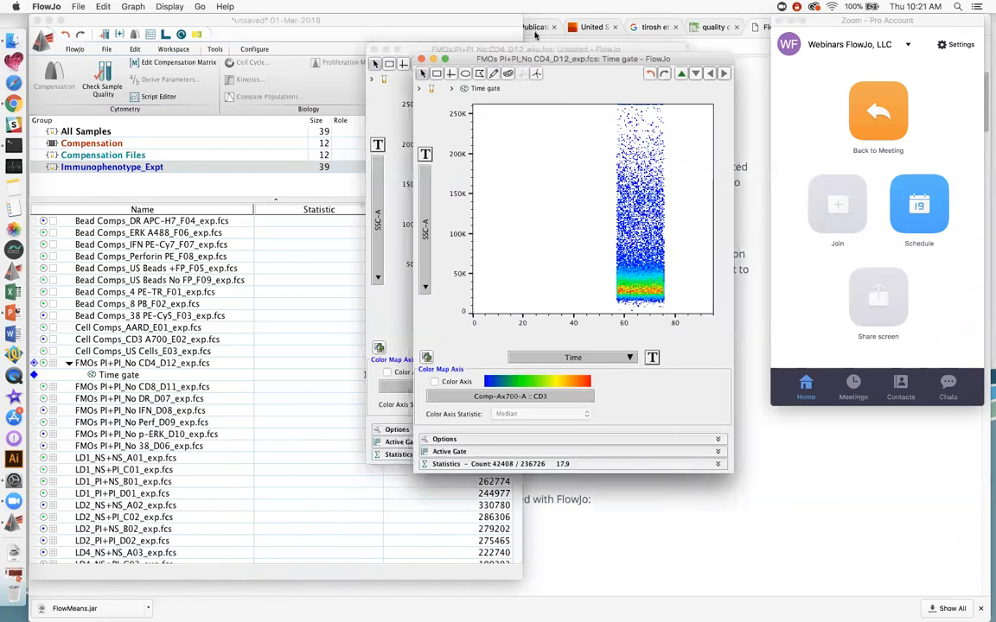
left_click(383, 76)
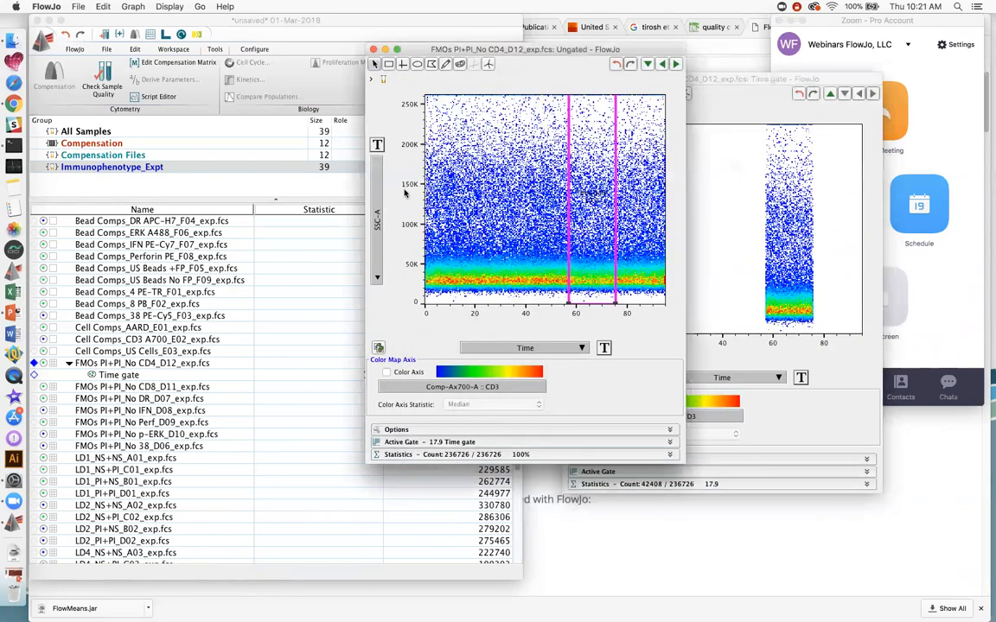
left_click_drag(432, 49, 277, 74)
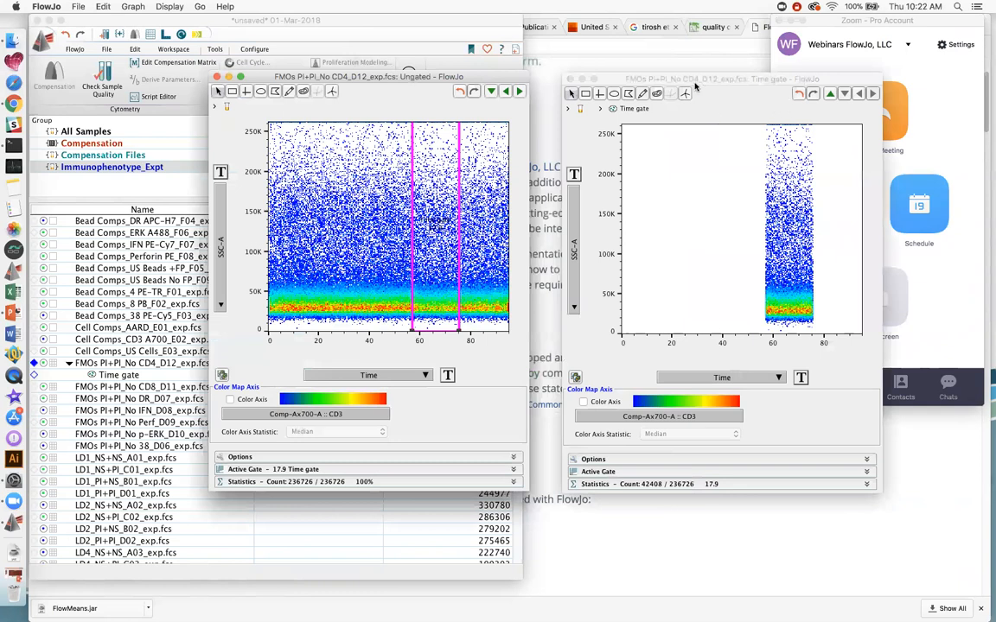
- Invert the Time gate to keep the events outside it, check the resulting population plot, and close that plot
left_click(580, 79)
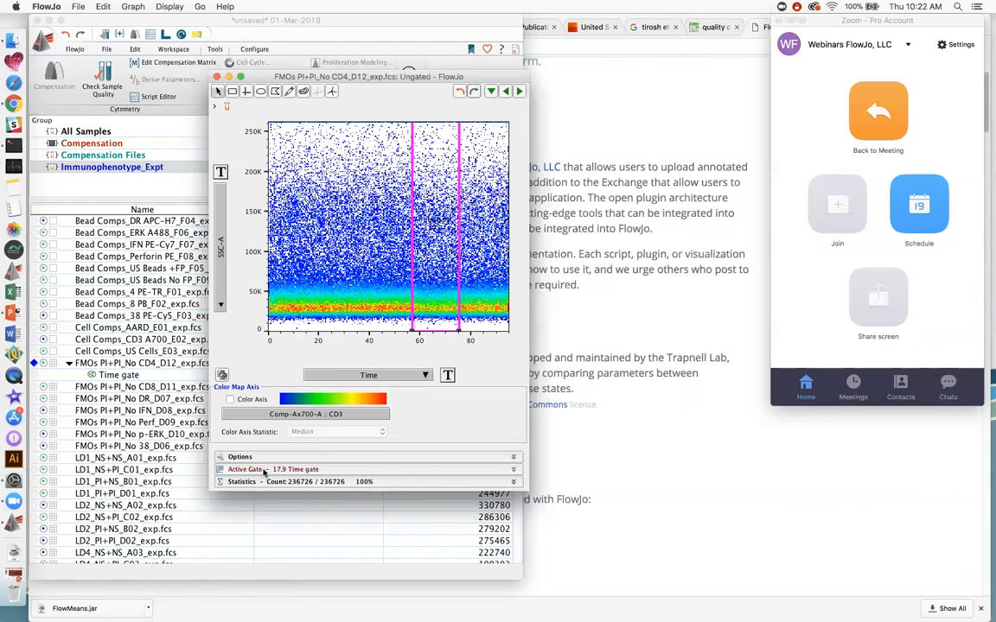
left_click(246, 470)
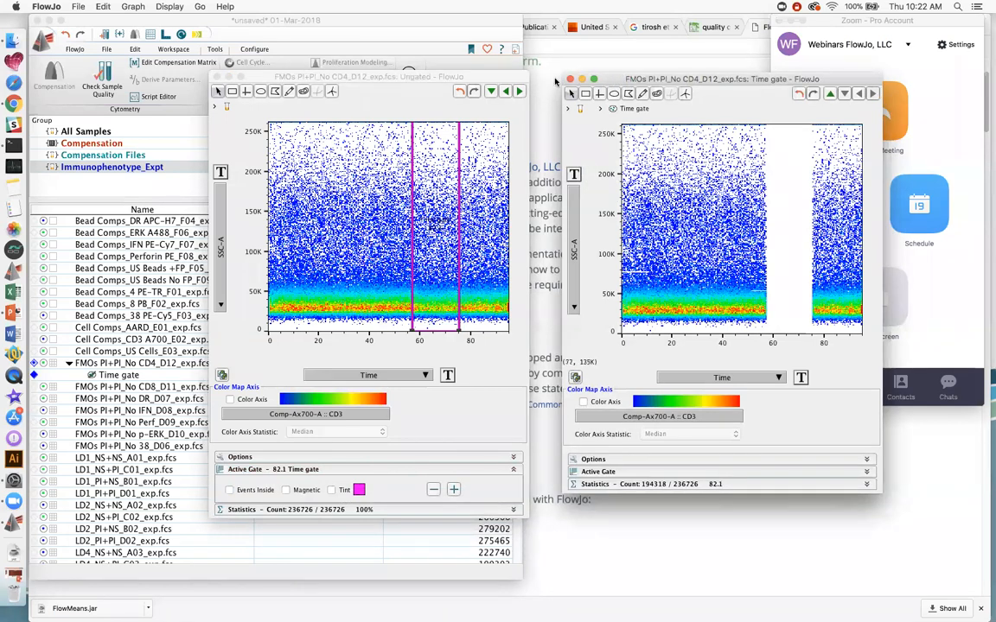
left_click(570, 78)
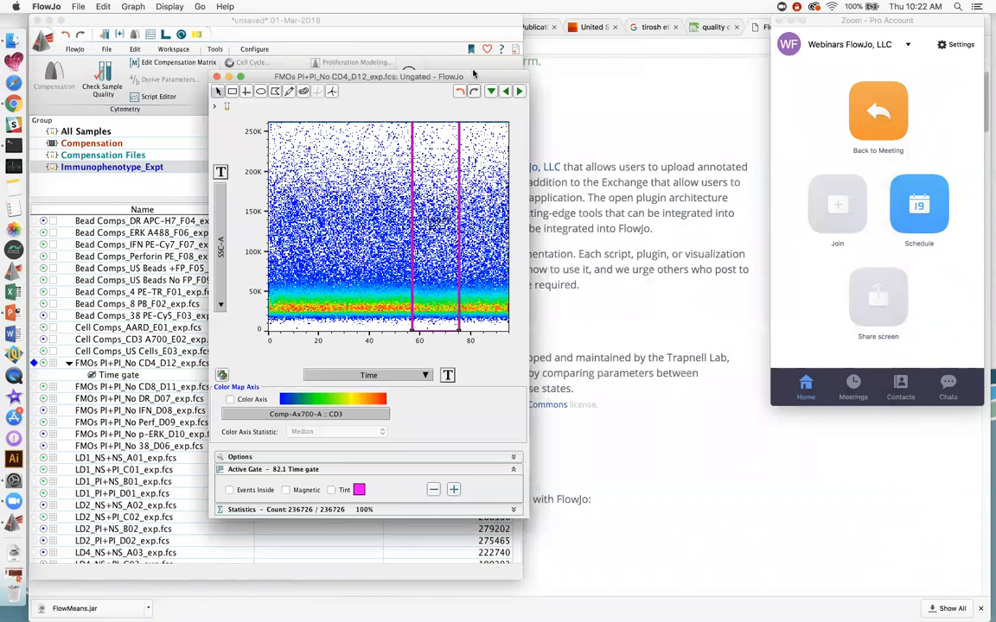
- Delete the Time gate population from FMOs PI+PI_No CD4_D12_exp.fcs and close the sample's graph window
left_click_drag(474, 74, 586, 71)
key("Delete")
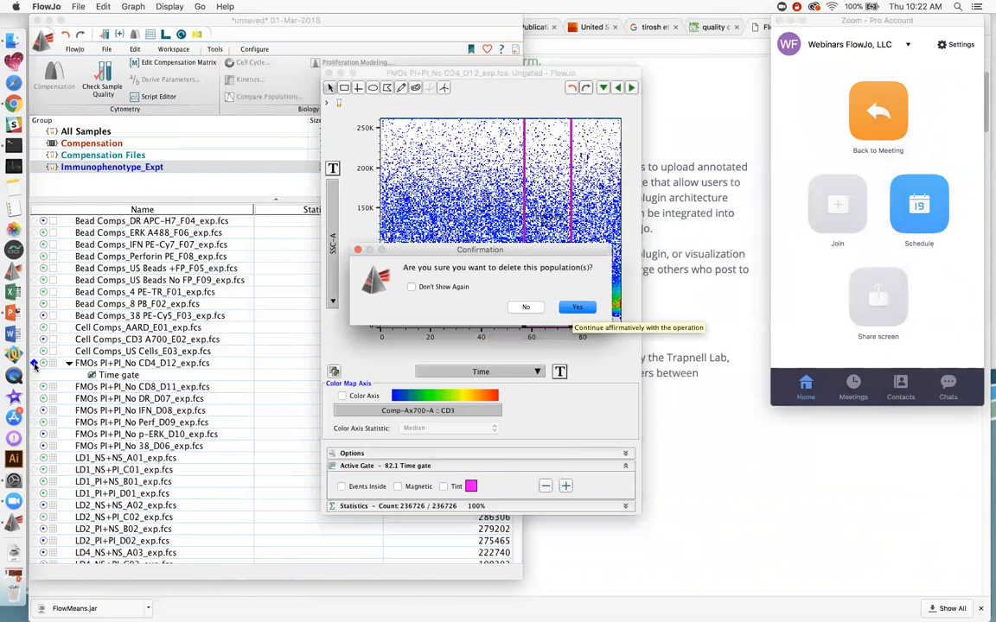
key("Return")
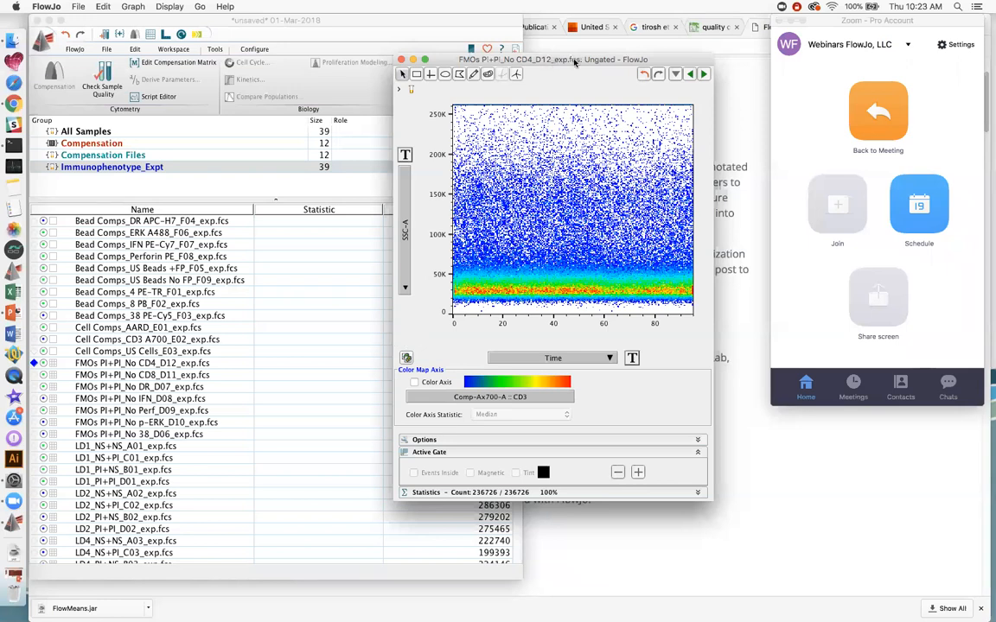
left_click_drag(403, 62, 425, 62)
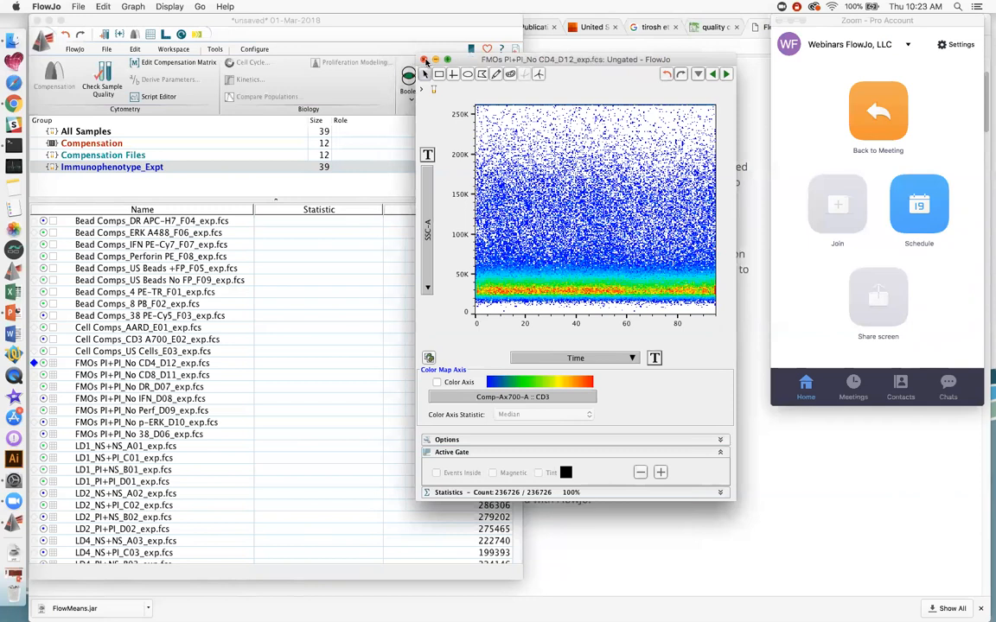
left_click(425, 60)
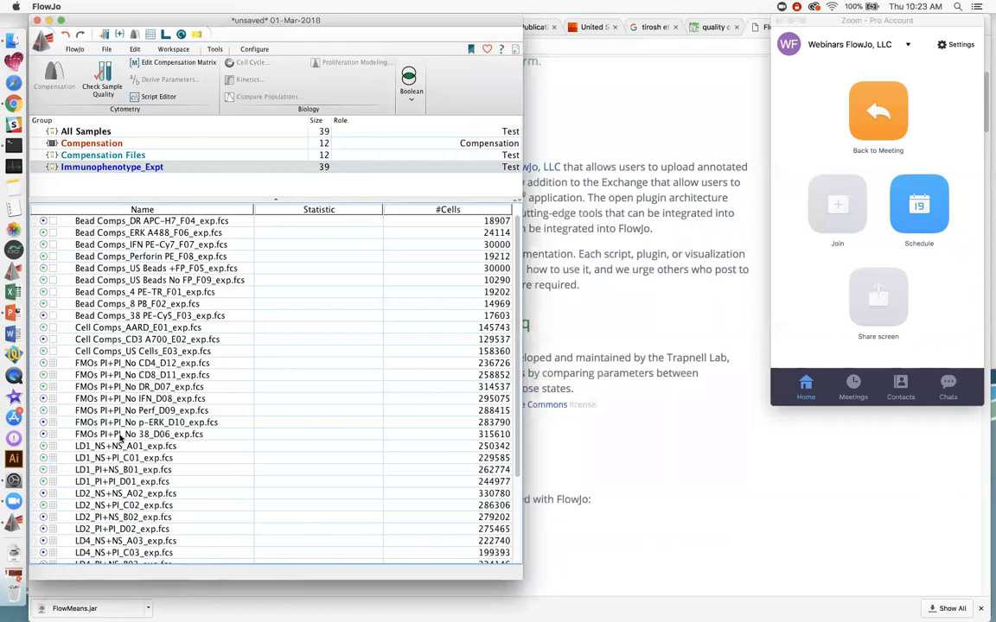
- Create a sample group named FMO with the colour red
mouse_move(517, 413)
left_mouse_down()
mouse_move(518, 480)
mouse_move(517, 410)
left_mouse_up()
left_click(120, 36)
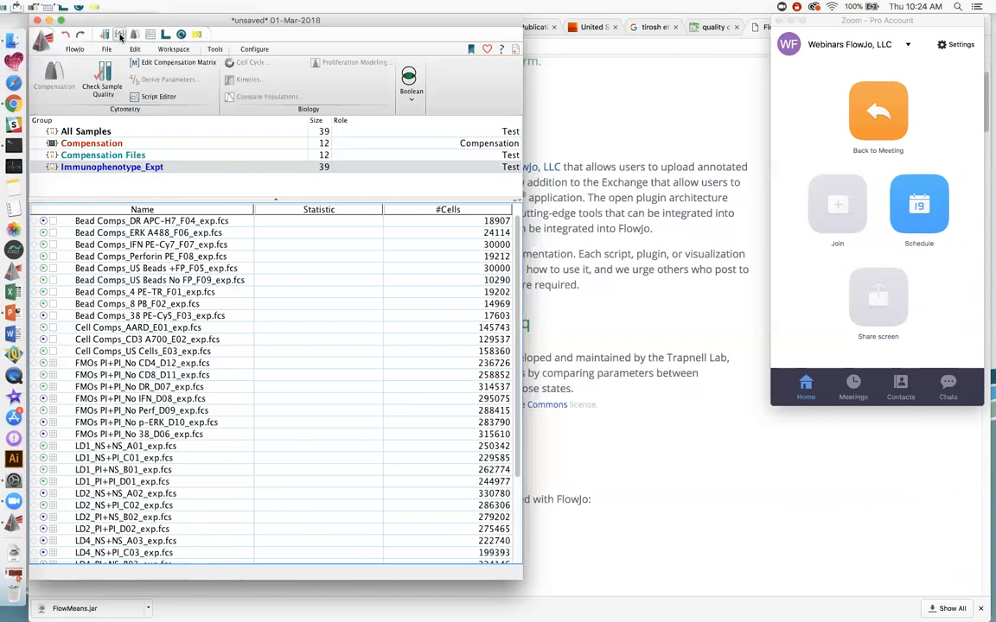
type("FMO")
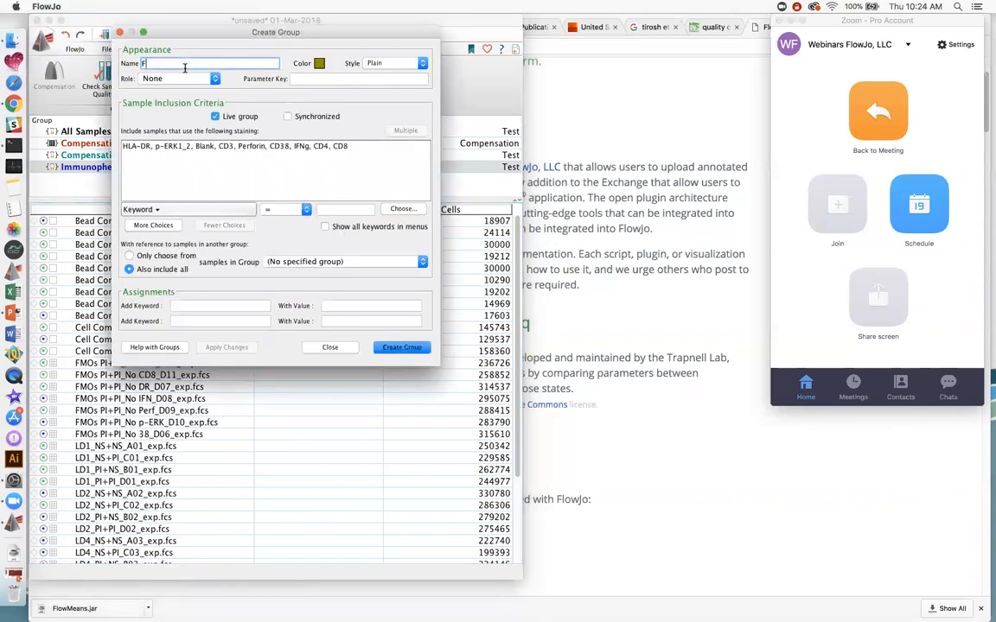
left_click(316, 67)
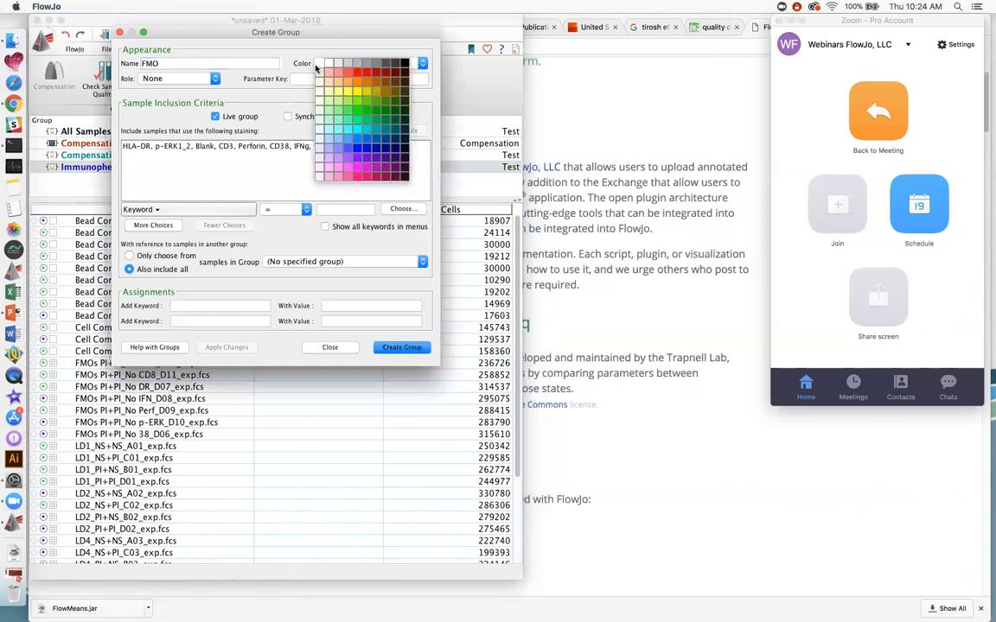
left_click(323, 71)
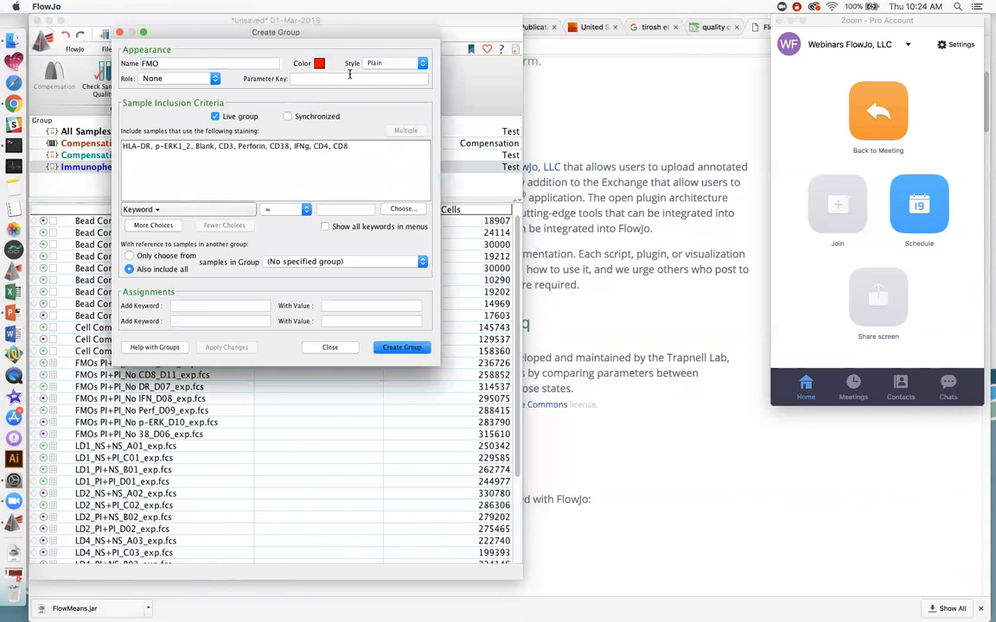
left_click(390, 349)
left_click(402, 348)
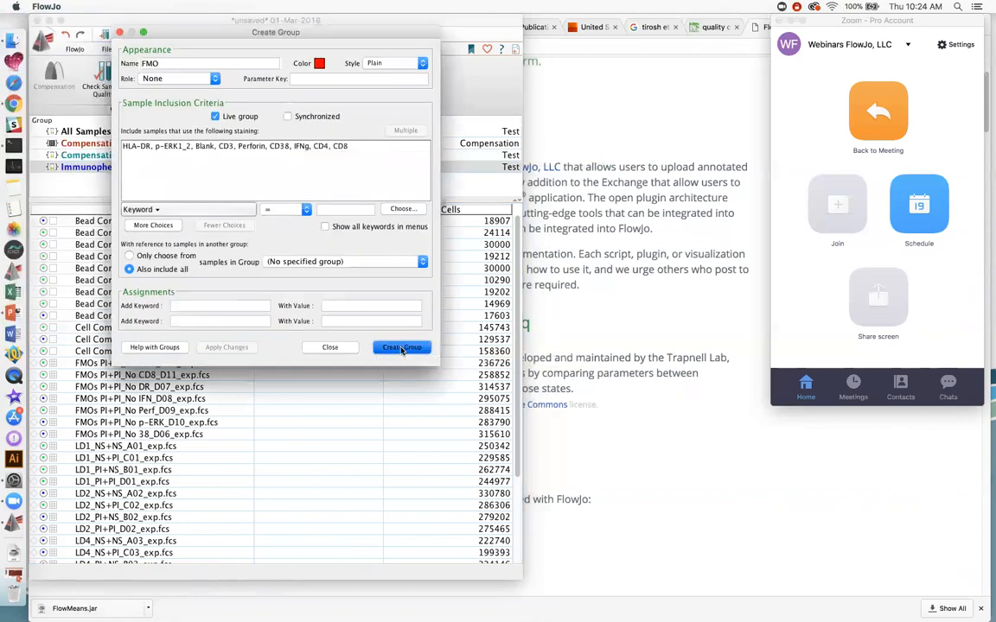
left_click(338, 348)
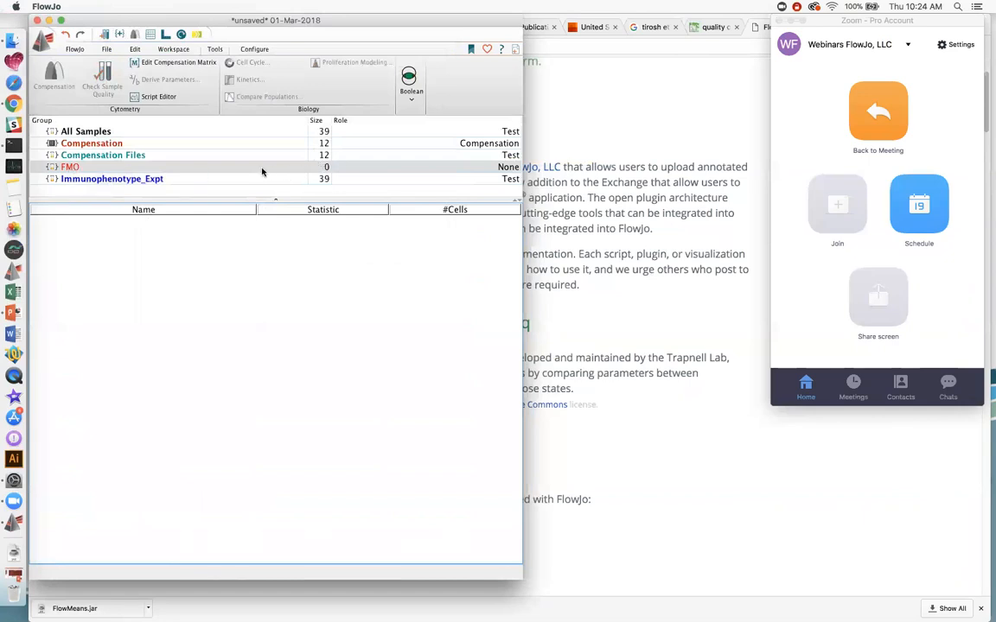
- Add all FMOs PI+PI samples, from No CD4_D12 through No 38_D06, from All Samples to the FMO group
left_click(124, 134)
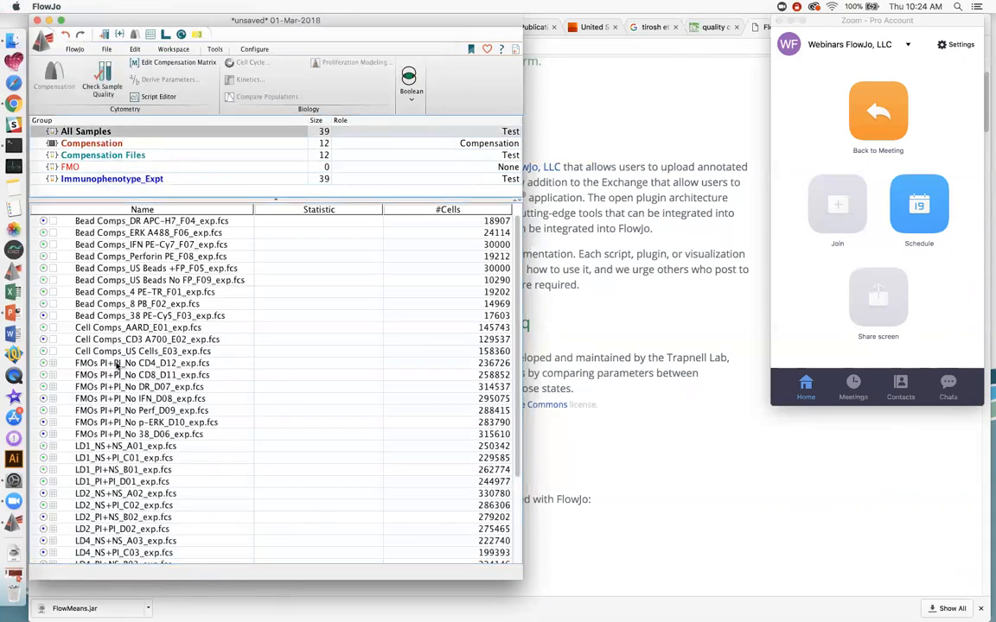
left_click(103, 435, "shift")
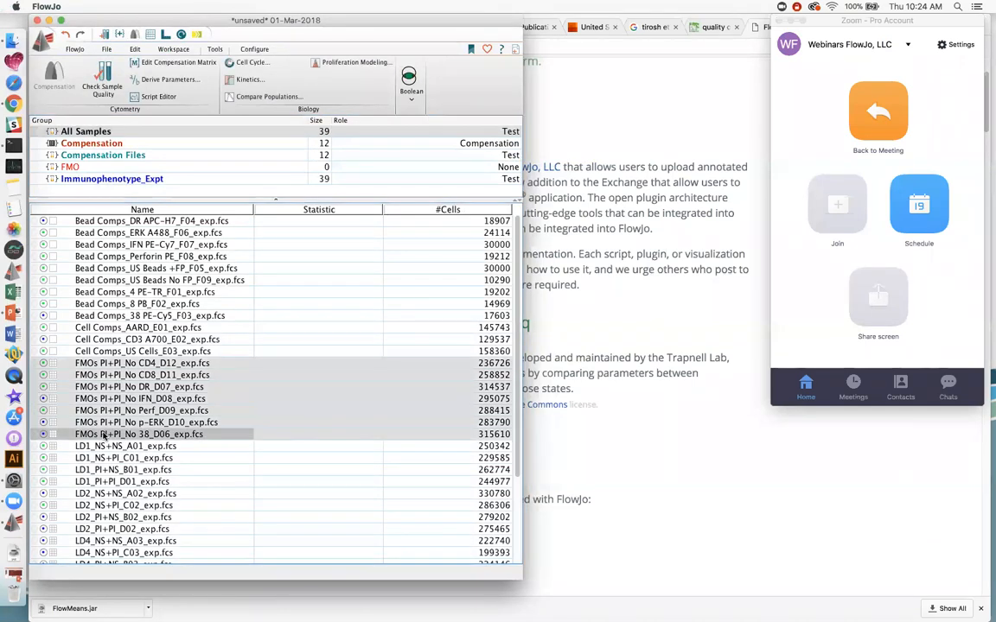
left_click_drag(78, 363, 77, 170)
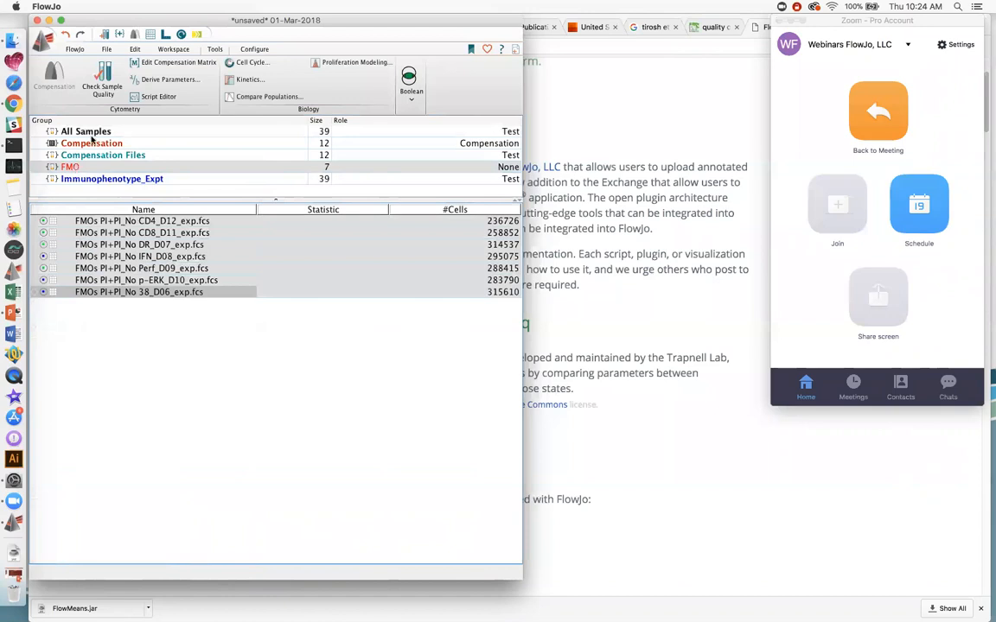
left_click(84, 130)
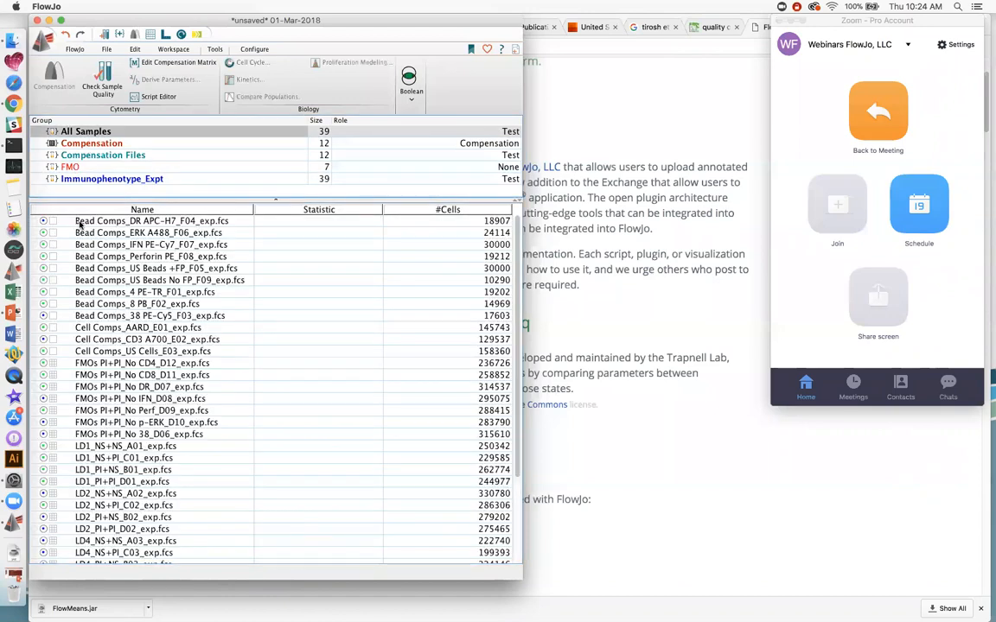
left_click(113, 447)
scroll(518, 535, "down", 5)
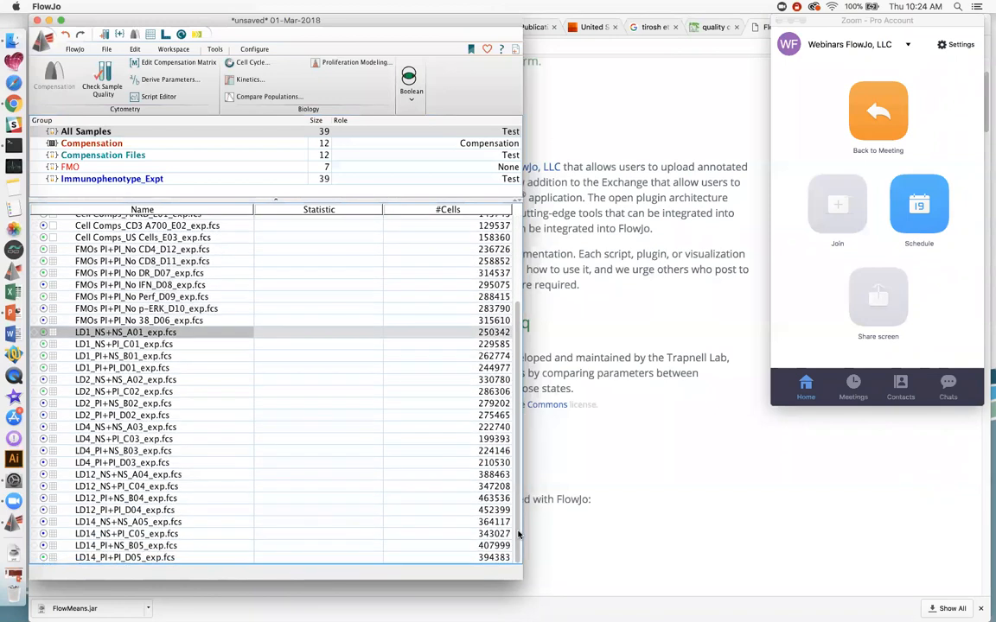
left_click(166, 559, "shift")
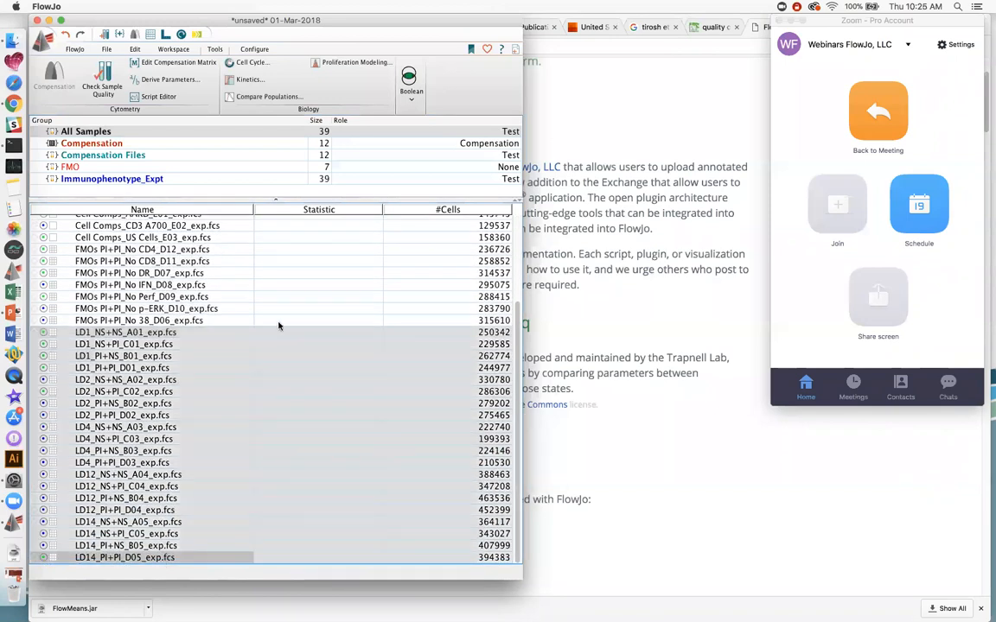
left_click(202, 308)
left_click(144, 332)
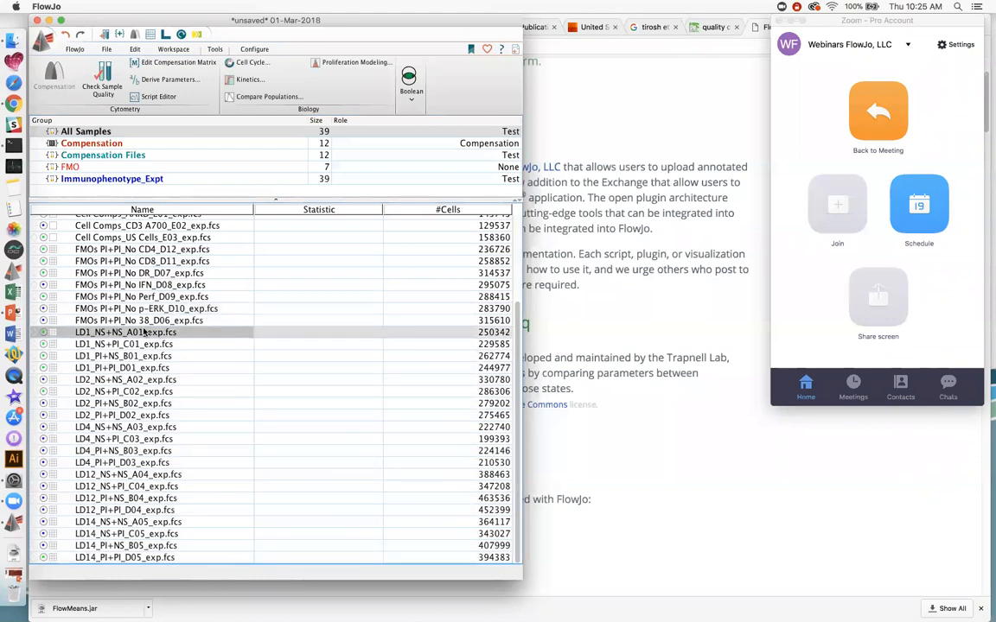
- Start a new sample group named Experiment with a green colour, keeping the group and sample names visible beside its settings
left_click(118, 35)
left_click(192, 61)
type("E")
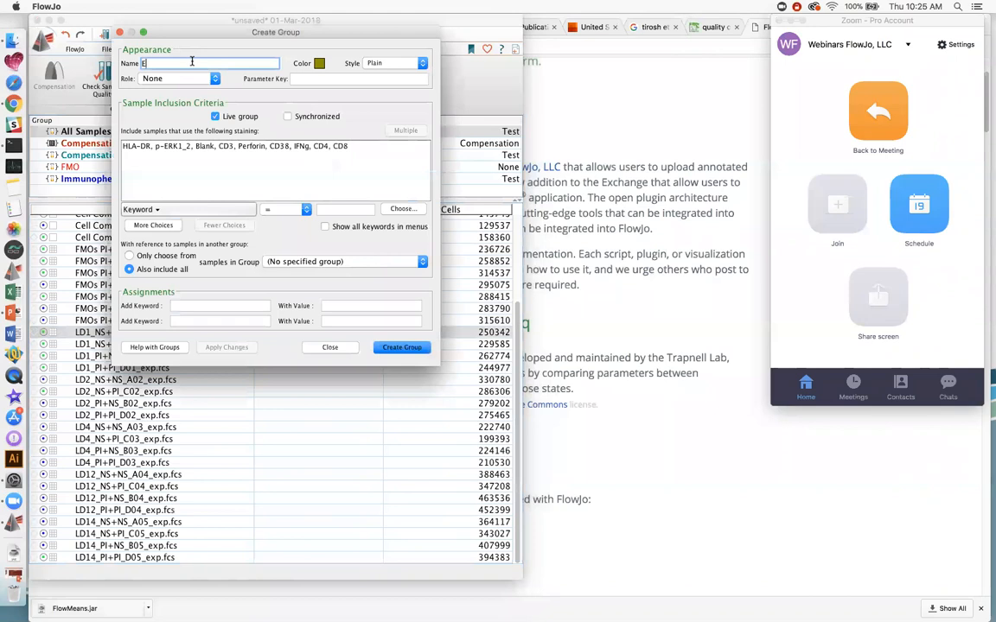
type("xperiment")
left_click(318, 64)
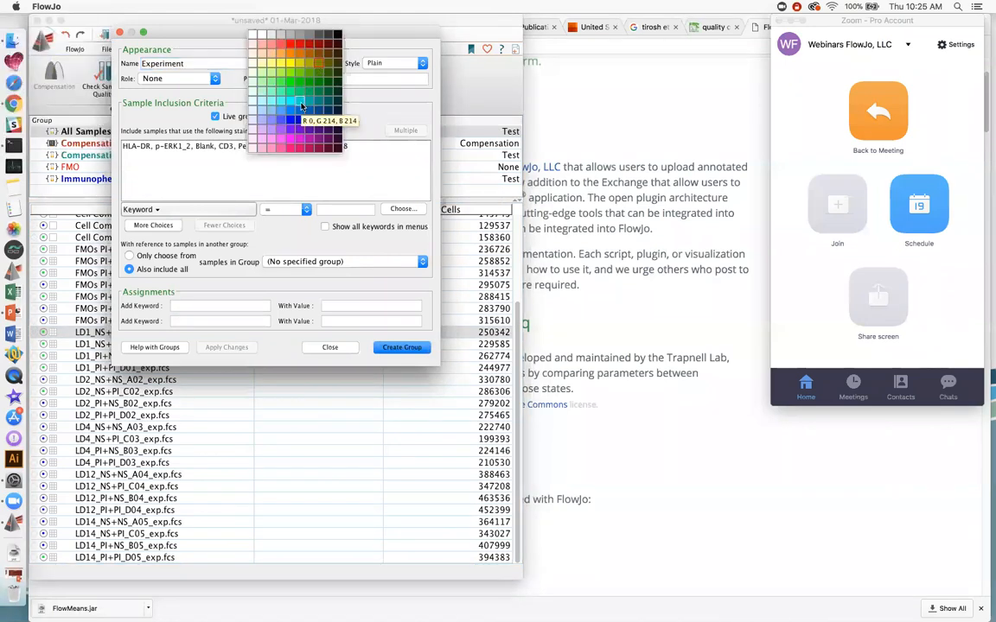
left_click(306, 93)
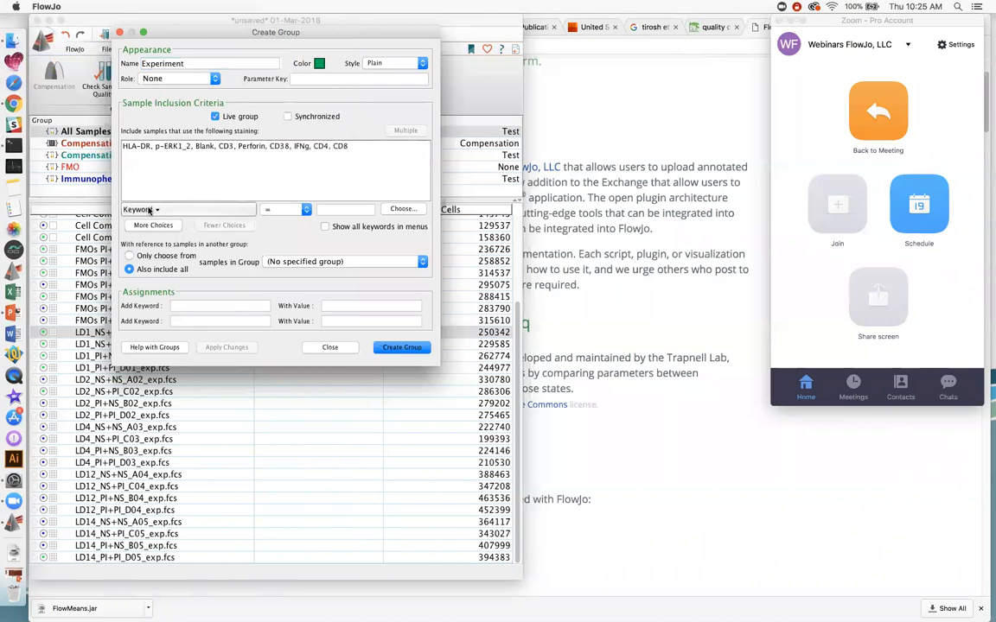
left_click_drag(241, 32, 289, 31)
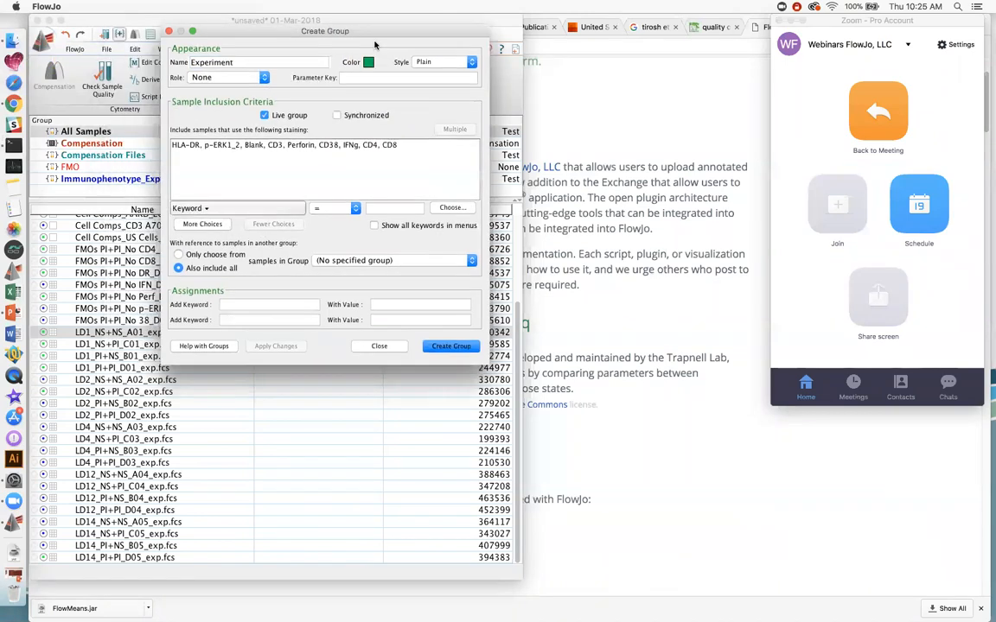
left_click_drag(374, 44, 471, 56)
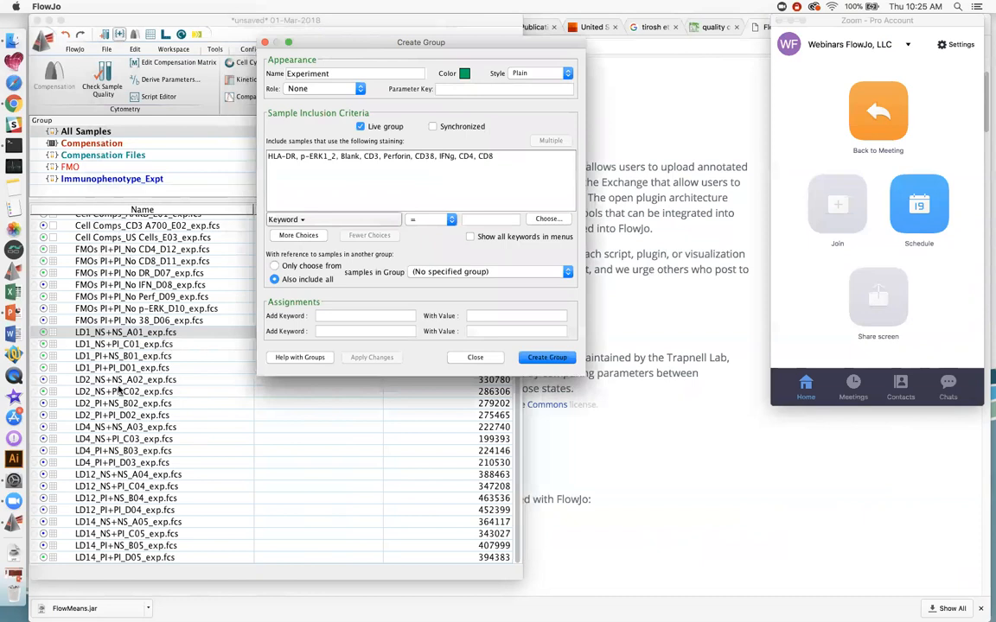
- Set the Experiment group's keyword criterion to $FIL Contains, matching the LD sample files, create the group, and display the FMO group
left_click(322, 221)
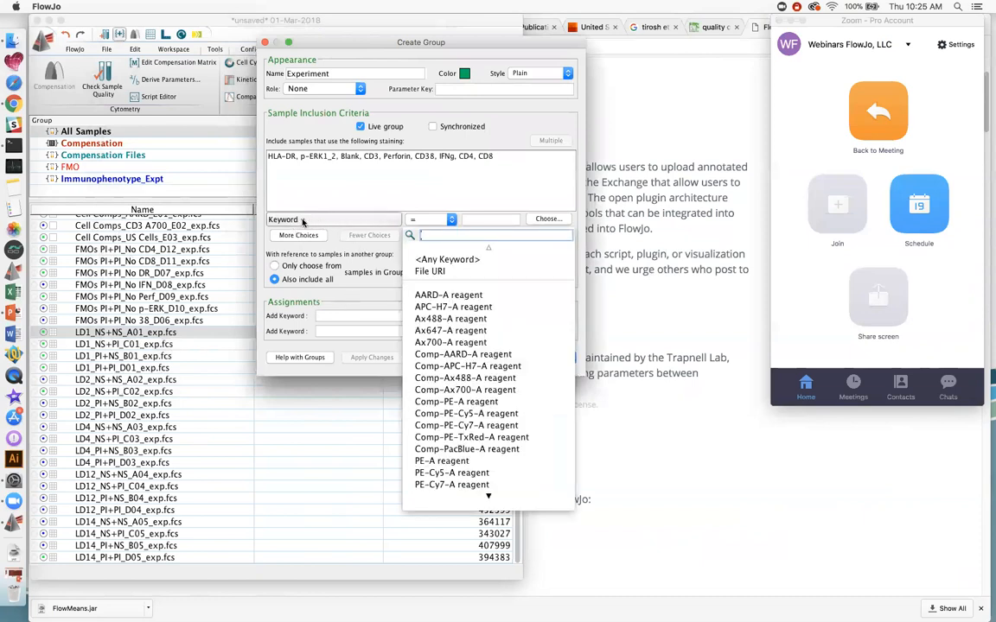
type("fil")
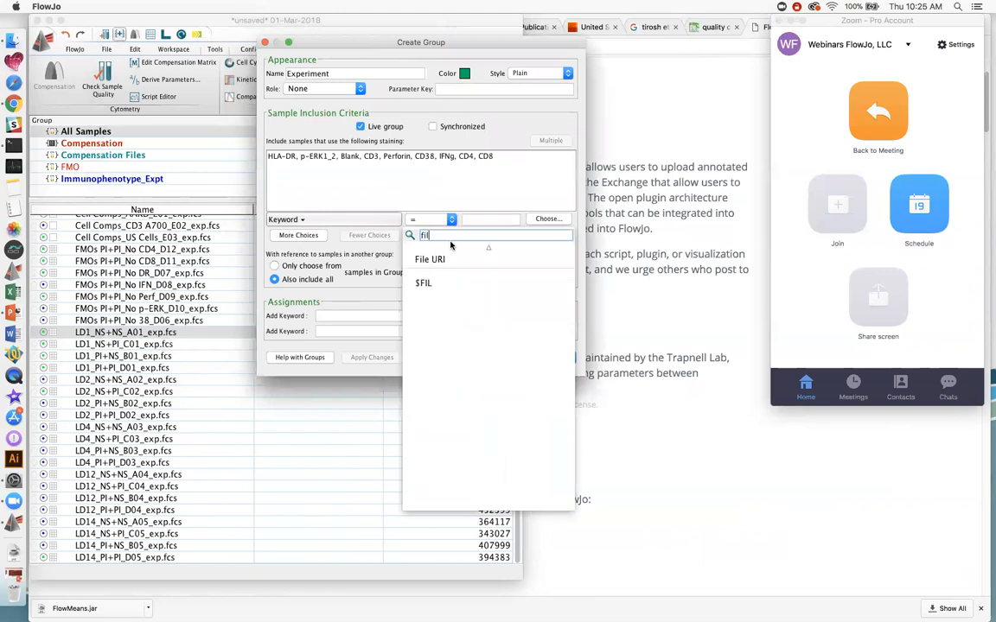
left_click(424, 285)
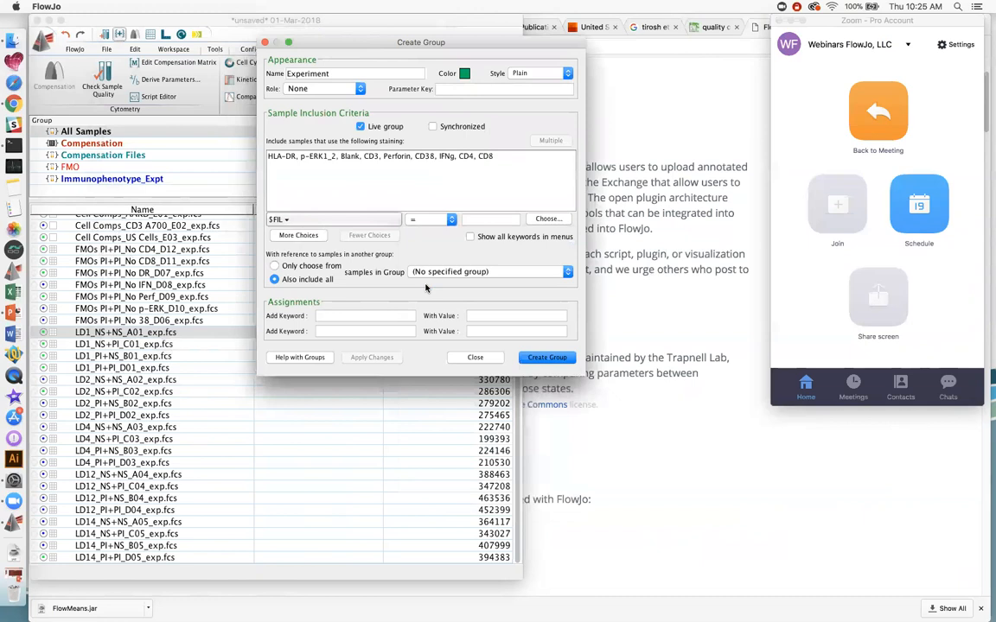
left_click(430, 219)
left_click(426, 288)
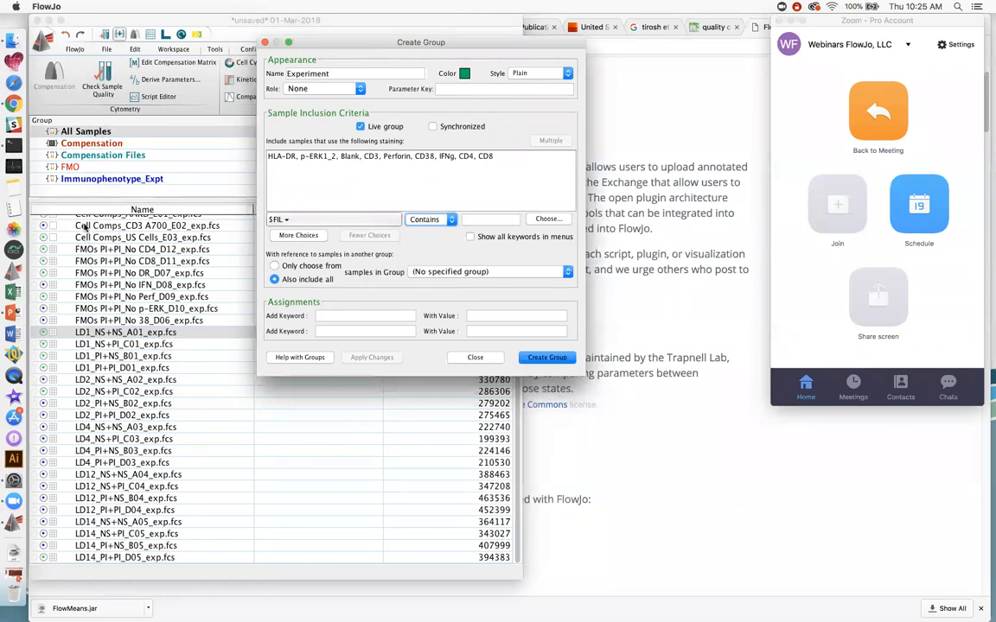
key("Return")
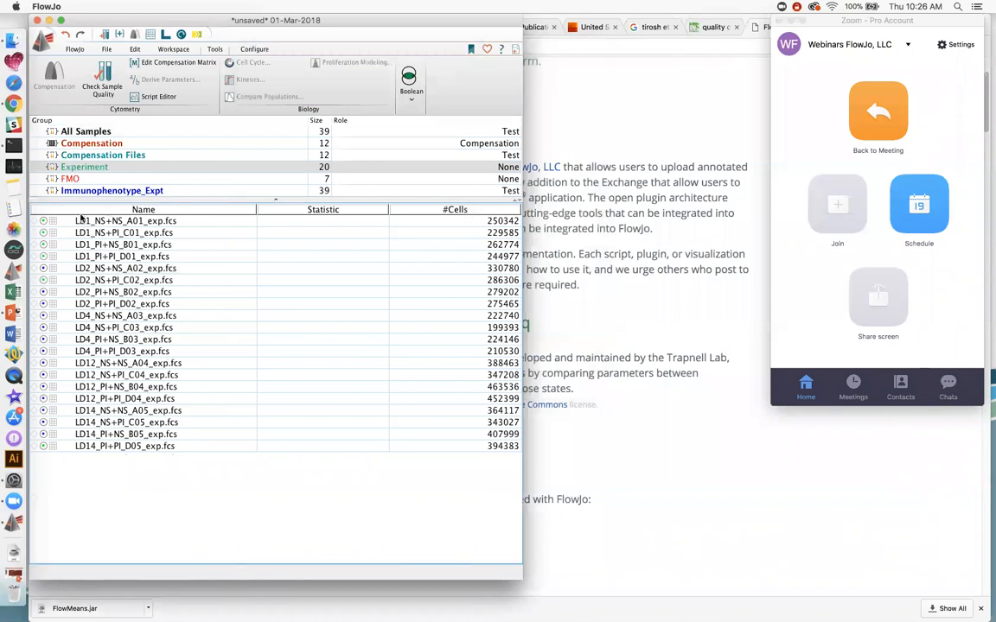
left_click(71, 179)
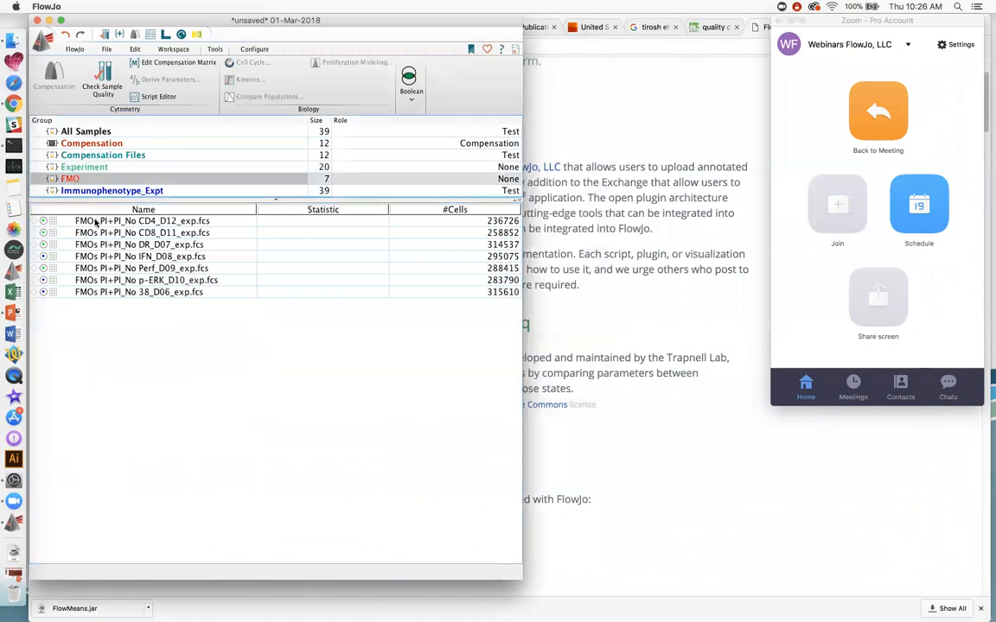
- Display the samples of the Experiment group and select the LD1_NS+NS_A01 sample
left_click(73, 168)
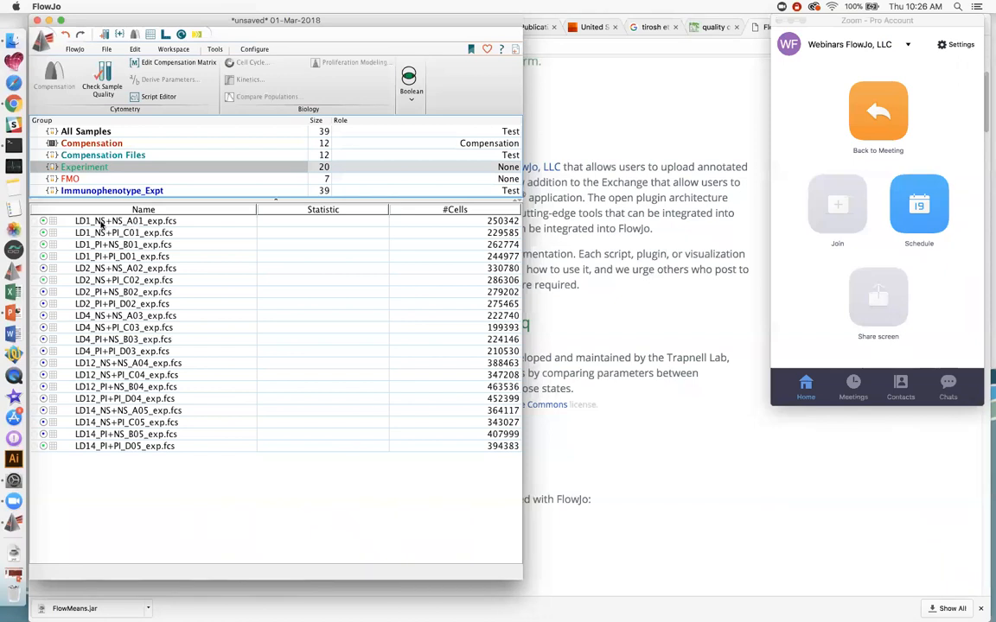
left_click(102, 222)
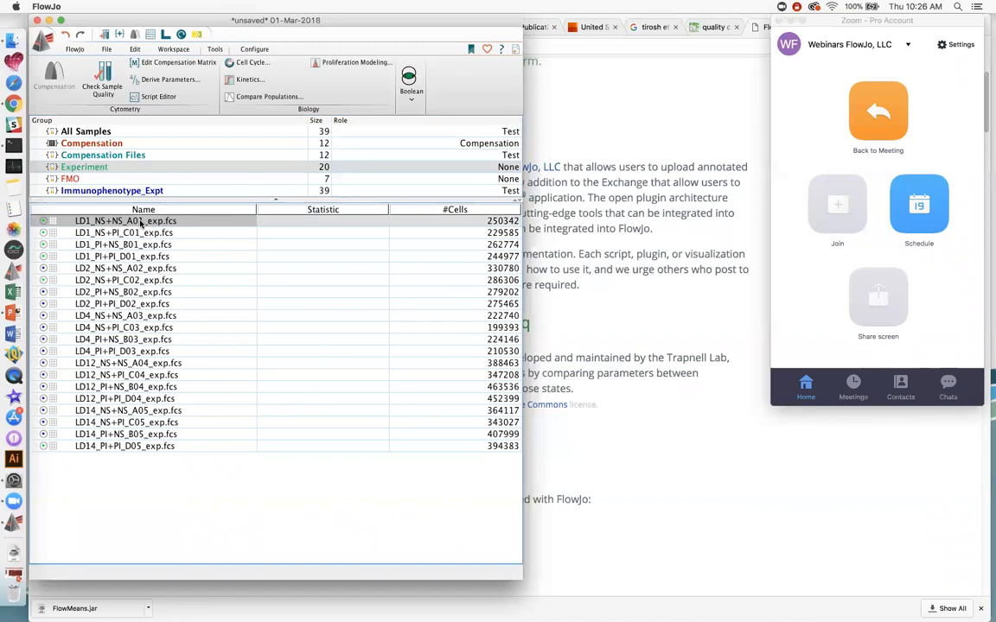
- Add a keyword named New Keyword within All Samples and set it to value 1 for the Bead Comps_DR APC-H7_F04 sample
left_click(93, 133)
right_click(125, 224)
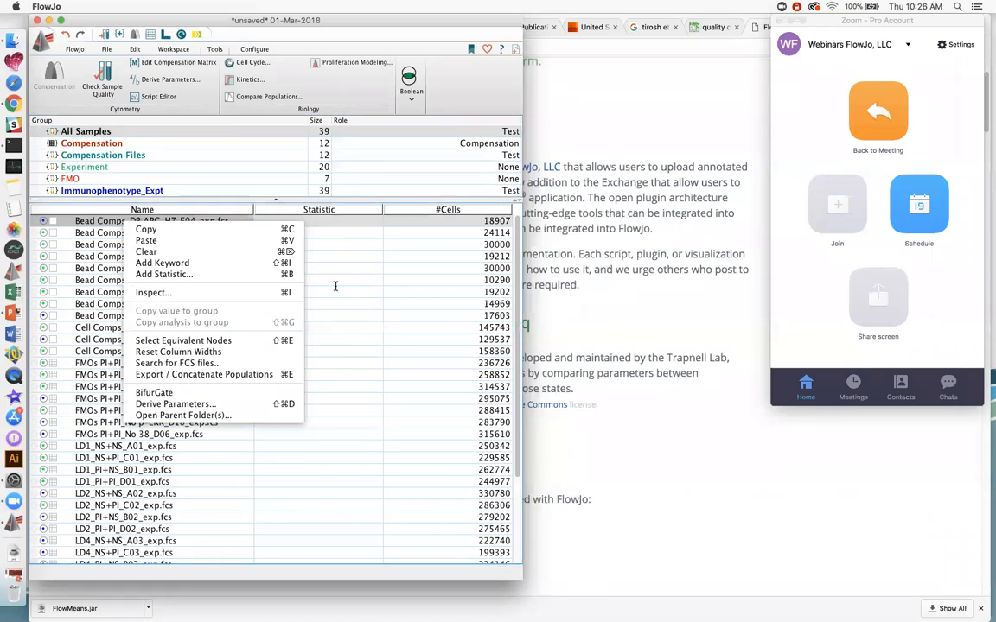
key("shift+super+i")
type("New Keyword")
key("Return")
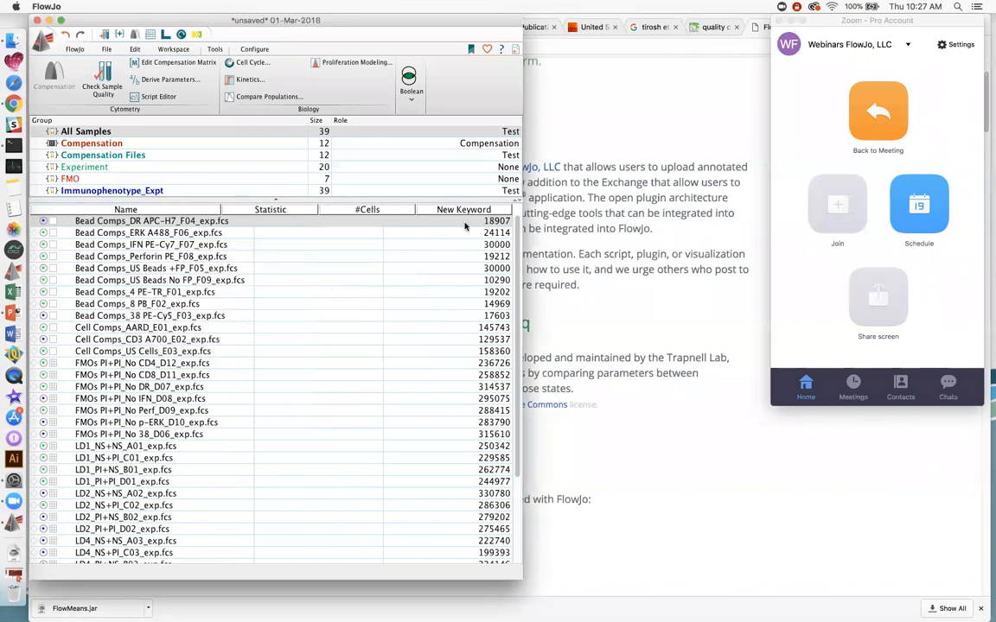
left_click(462, 222)
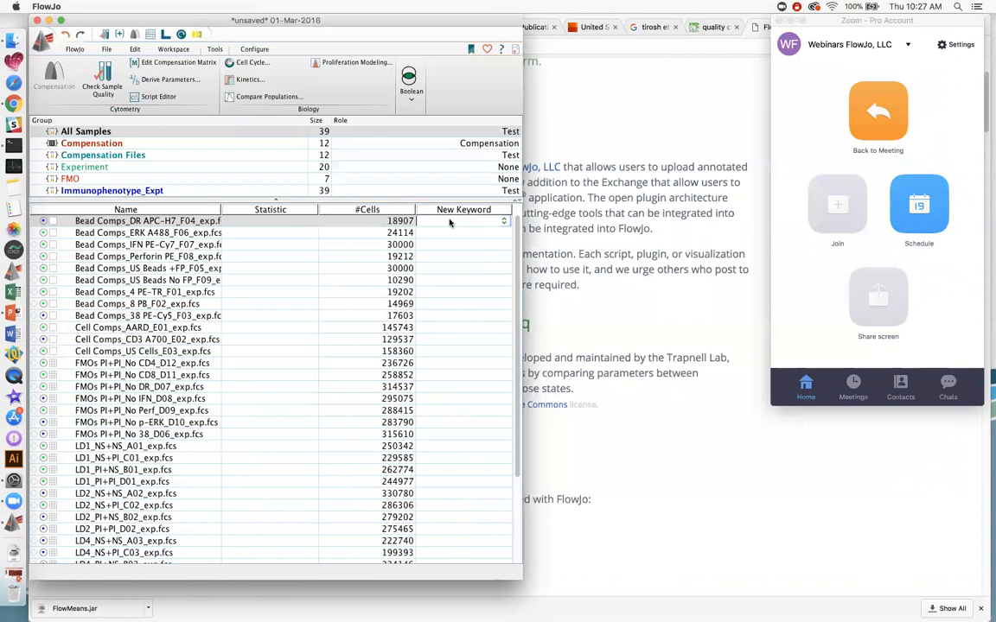
type("value 1")
key("Return")
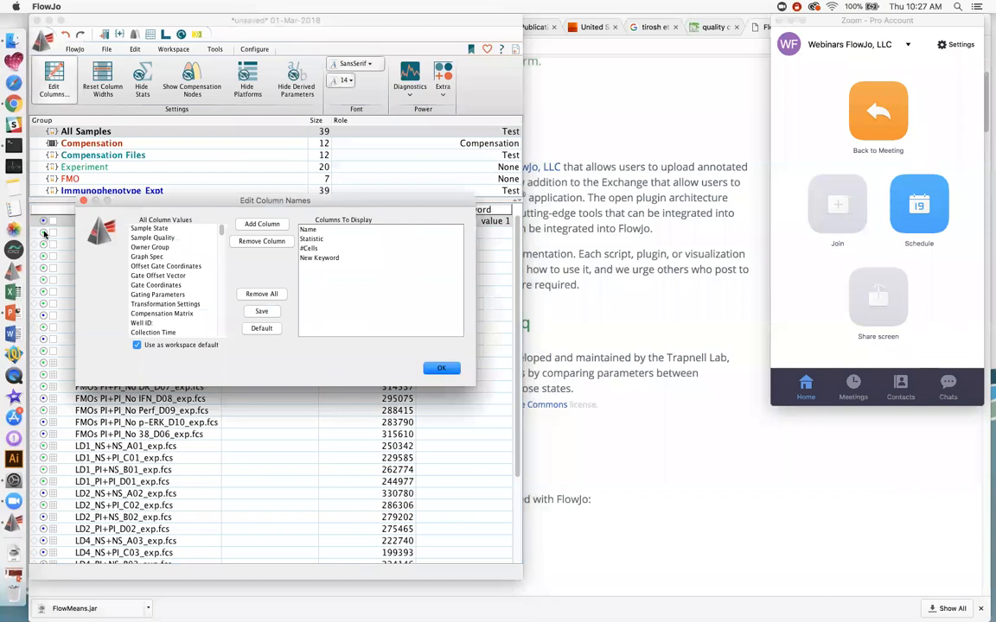
- Add the *Condition, *HIV Status, *STIM and WELL ID columns to the sample list and open two bead samples' WELL ID values for editing
scroll(247, 158, "down", 1)
left_click_drag(246, 158, 244, 252)
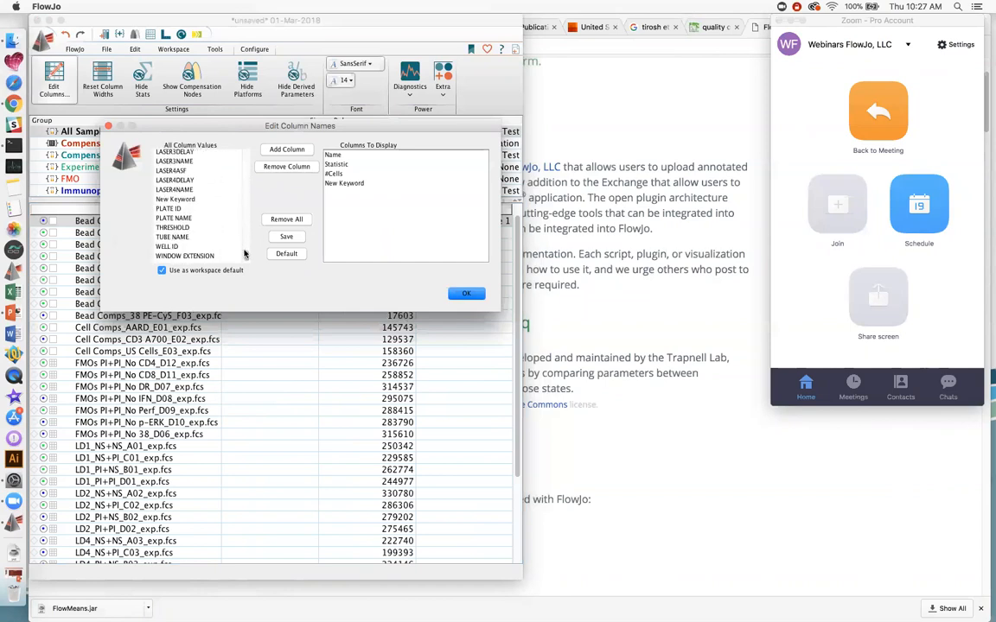
left_click(173, 247)
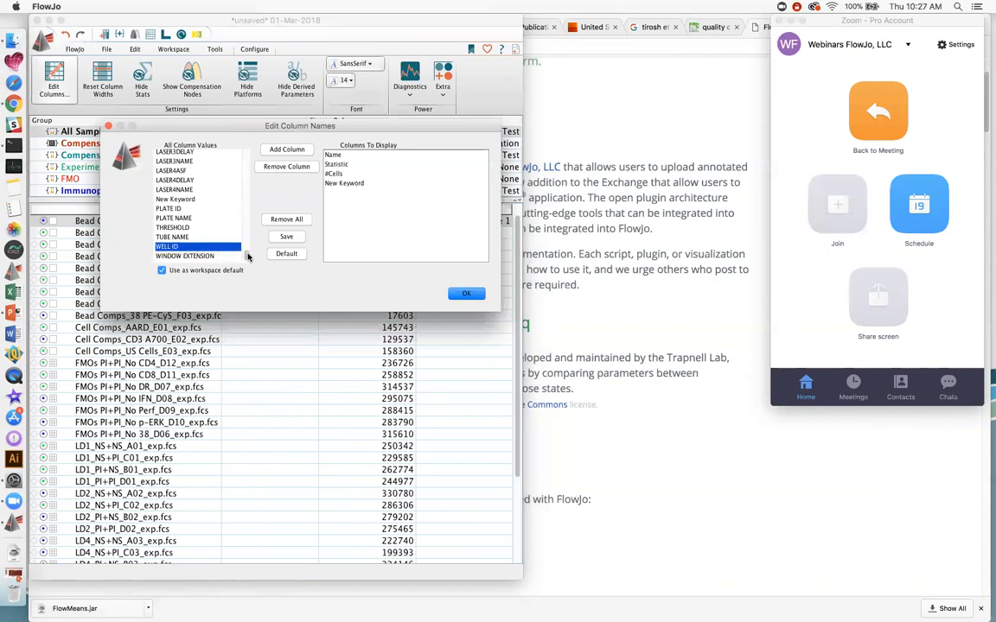
scroll(244, 251, "up", 3)
scroll(245, 247, "up", 10)
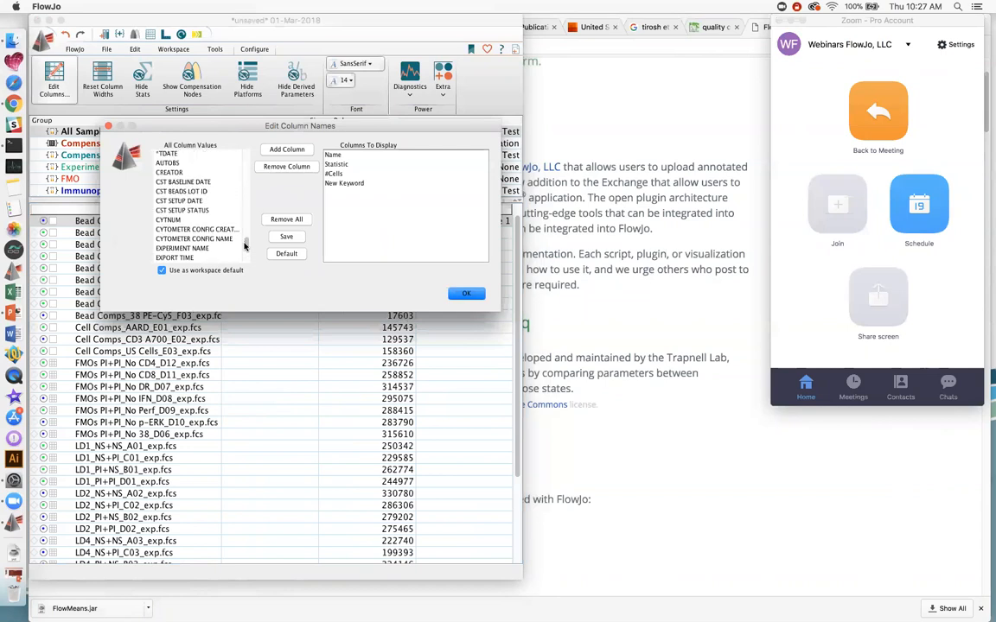
scroll(245, 242, "up", 2)
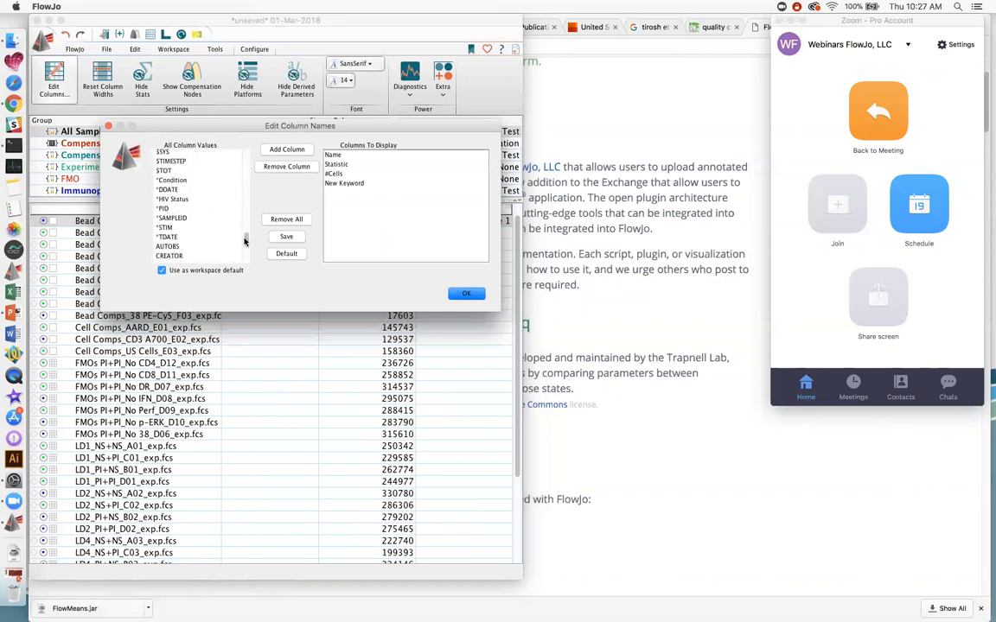
left_click(172, 180)
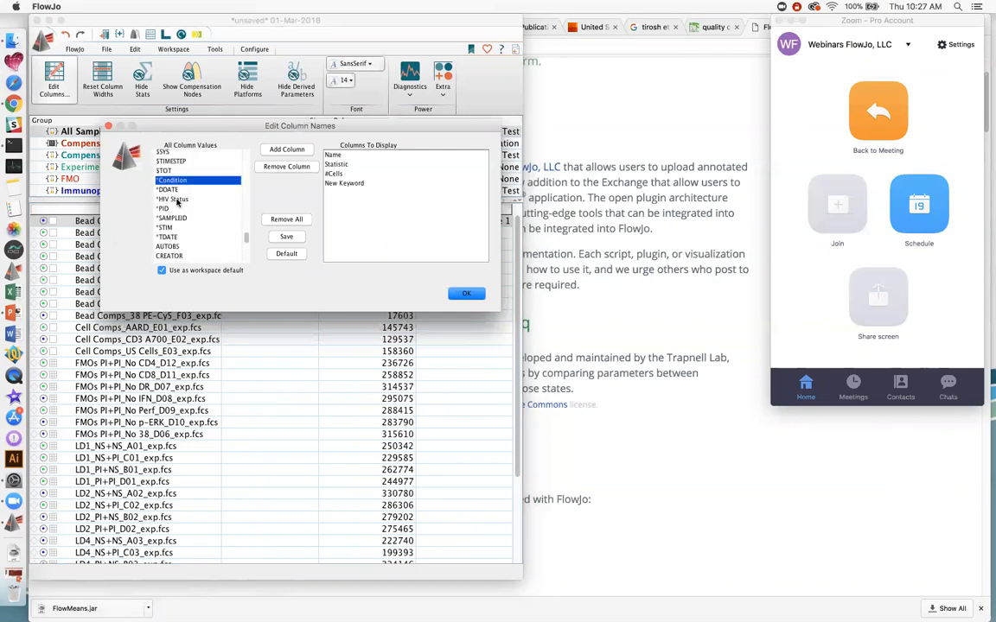
left_click(183, 200, "super")
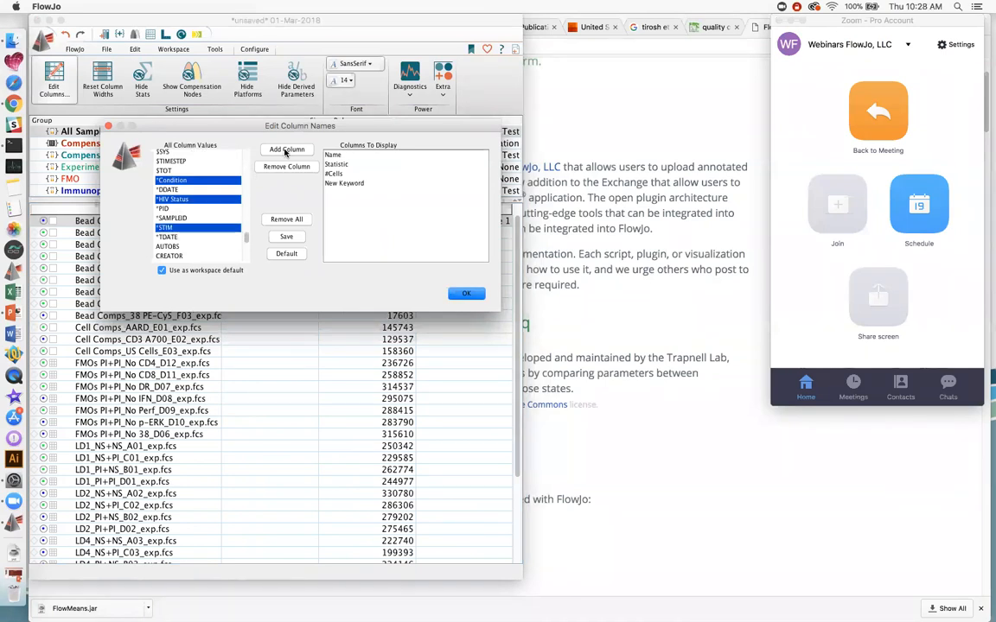
left_click(286, 150)
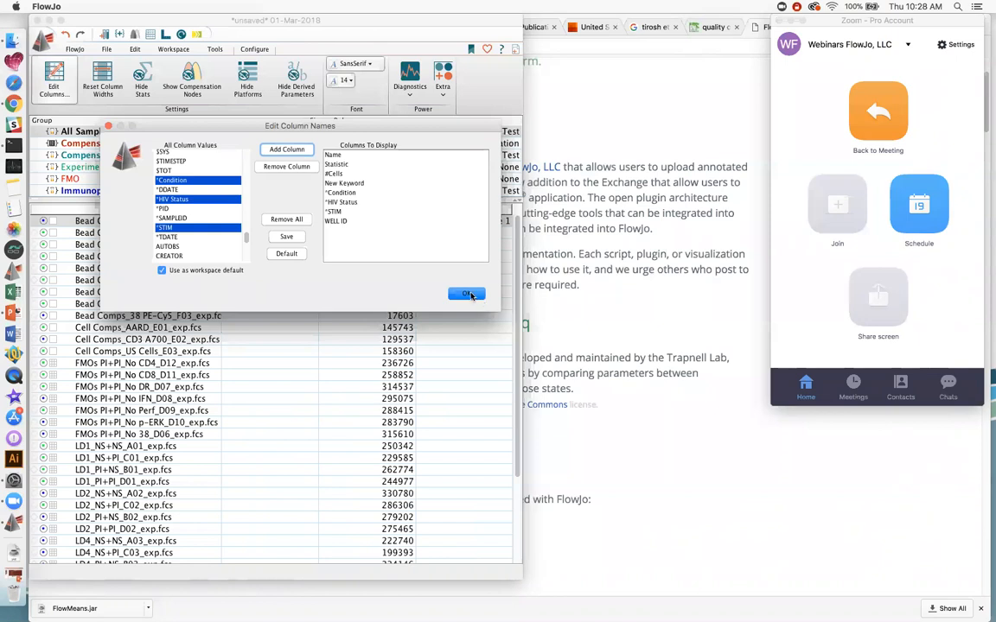
key("Return")
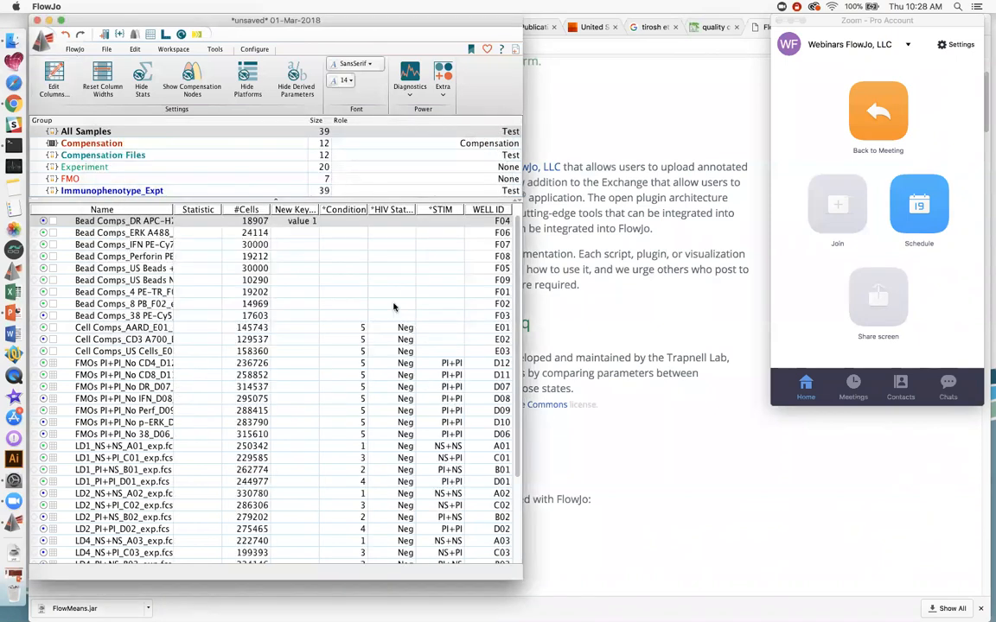
double_click(489, 246)
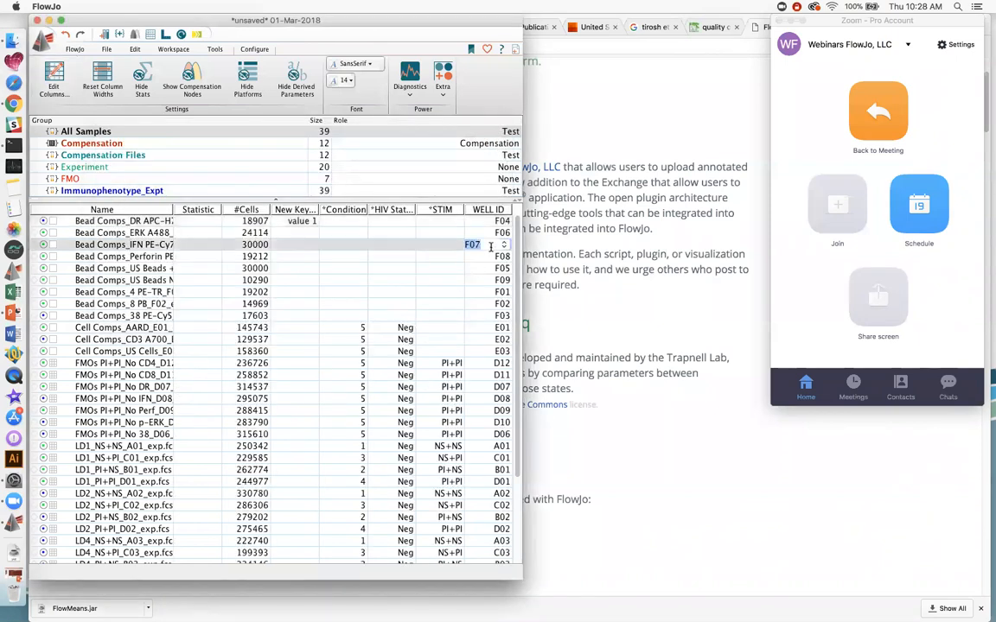
double_click(486, 255)
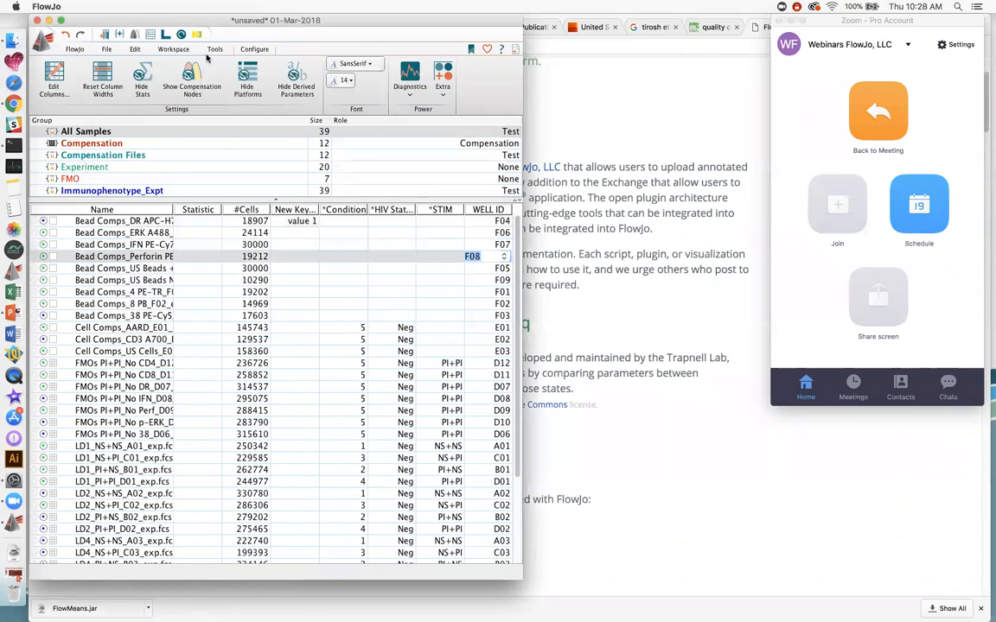
- Reduce the sample list columns to Name, Statistic and #Cells, and sort the samples by name in ascending order
left_click(54, 78)
left_click_drag(318, 258, 318, 295)
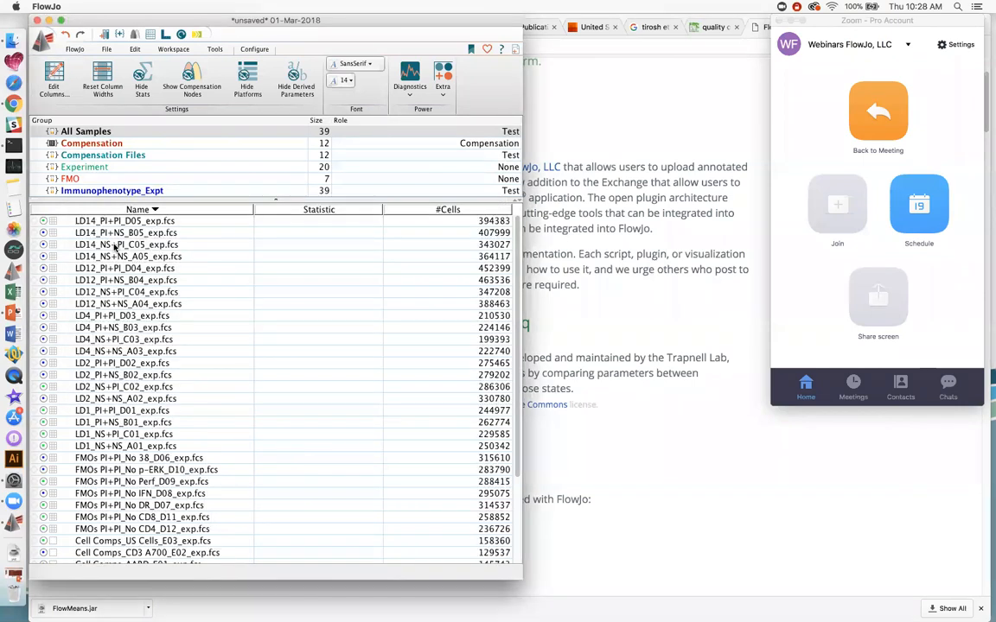
left_click(115, 211)
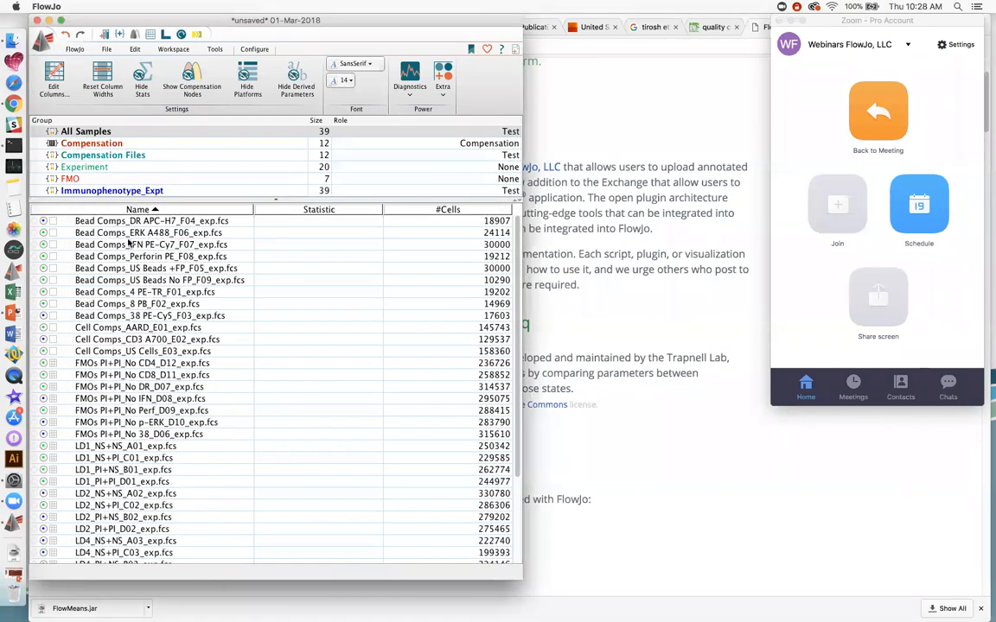
- Set the workspace preference for sample display naming to a keyword combination using WELL ID
left_click(487, 49)
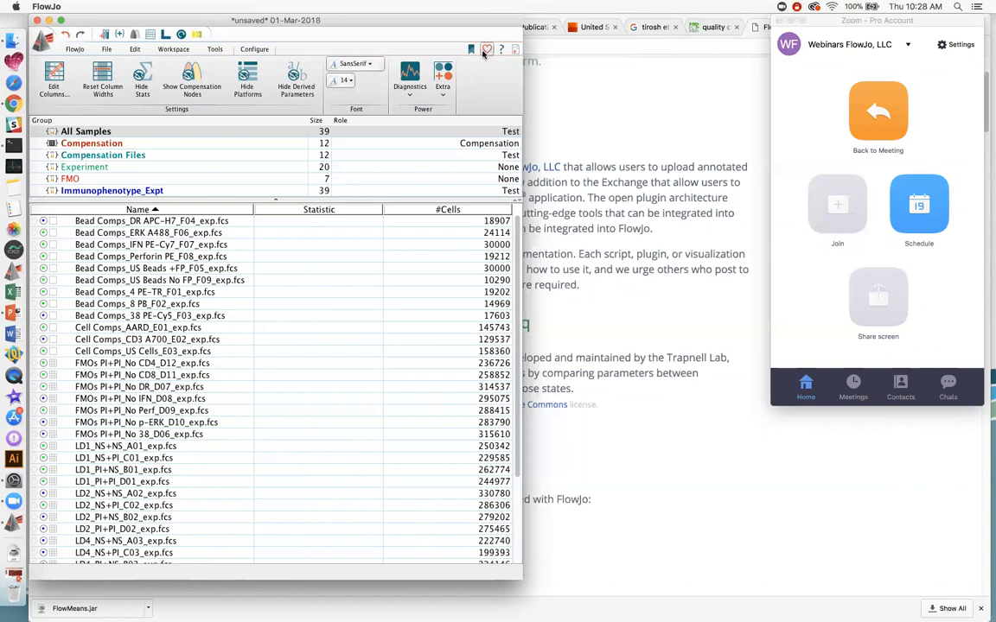
left_click_drag(527, 94, 547, 93)
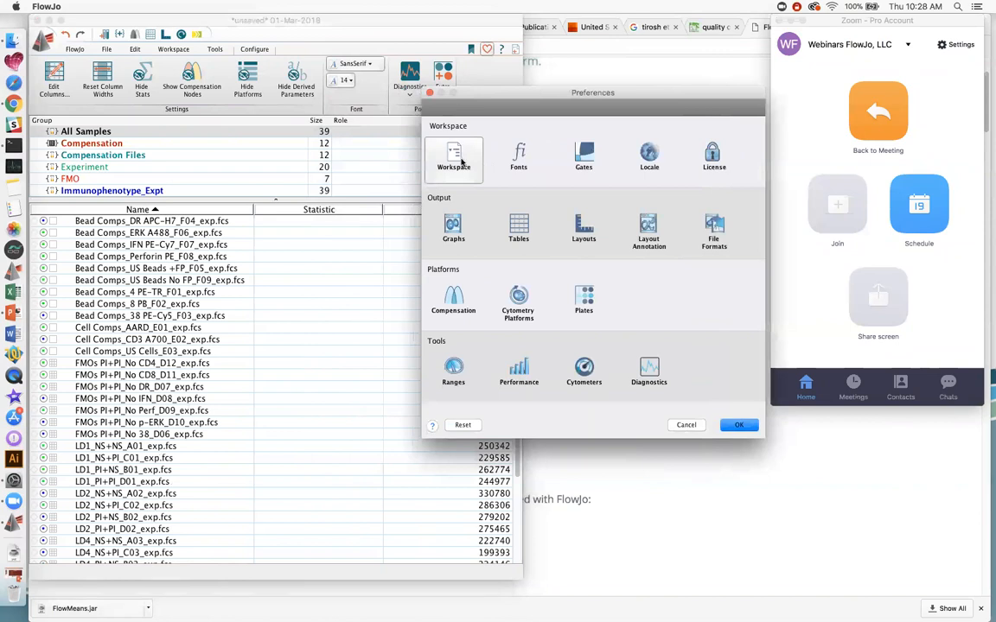
left_click(457, 160)
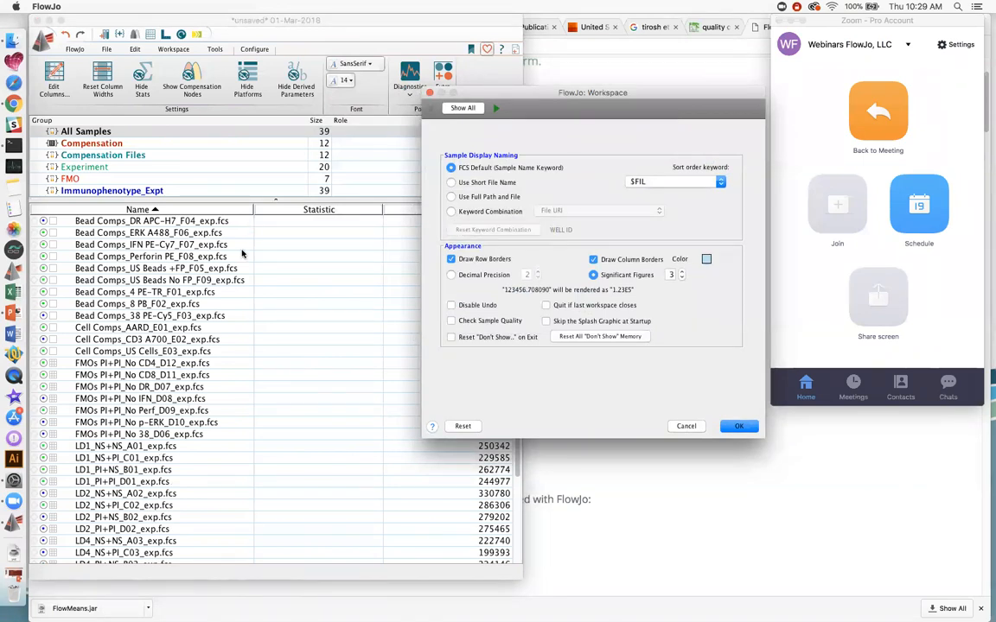
left_click(450, 213)
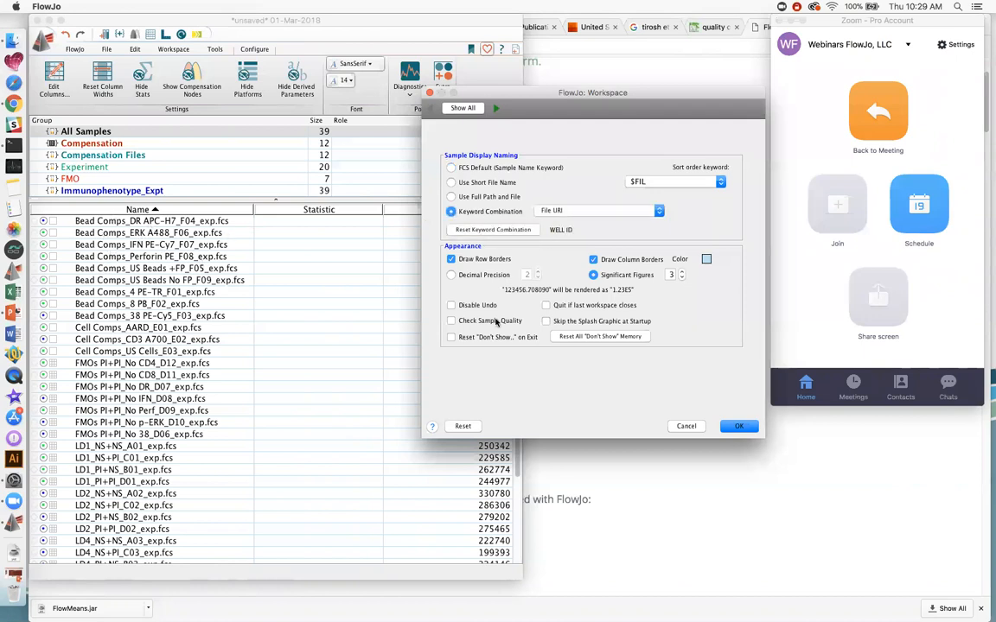
left_click(566, 213)
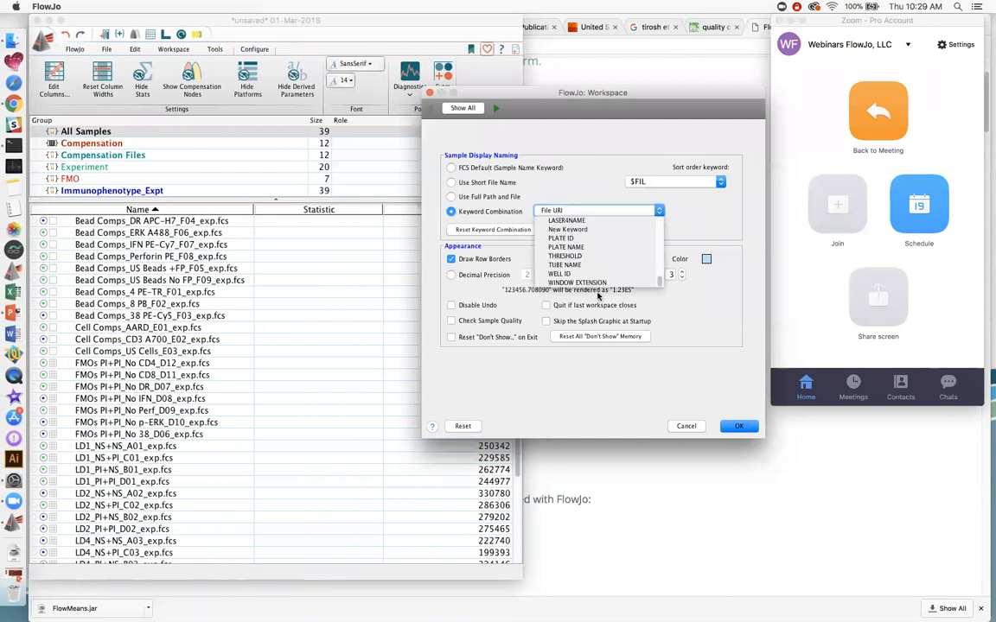
left_click(550, 268)
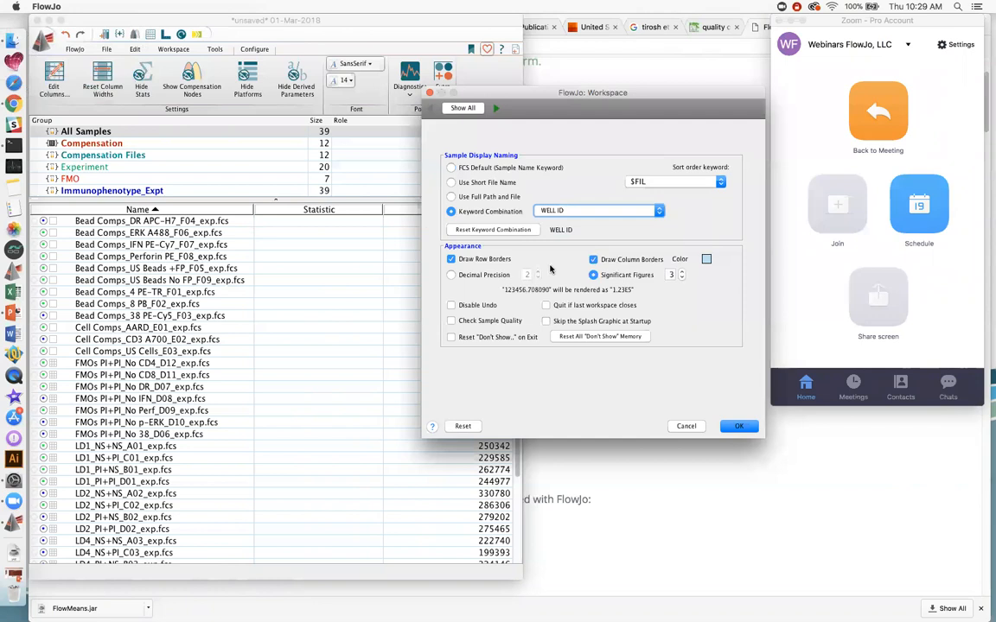
left_click(735, 427)
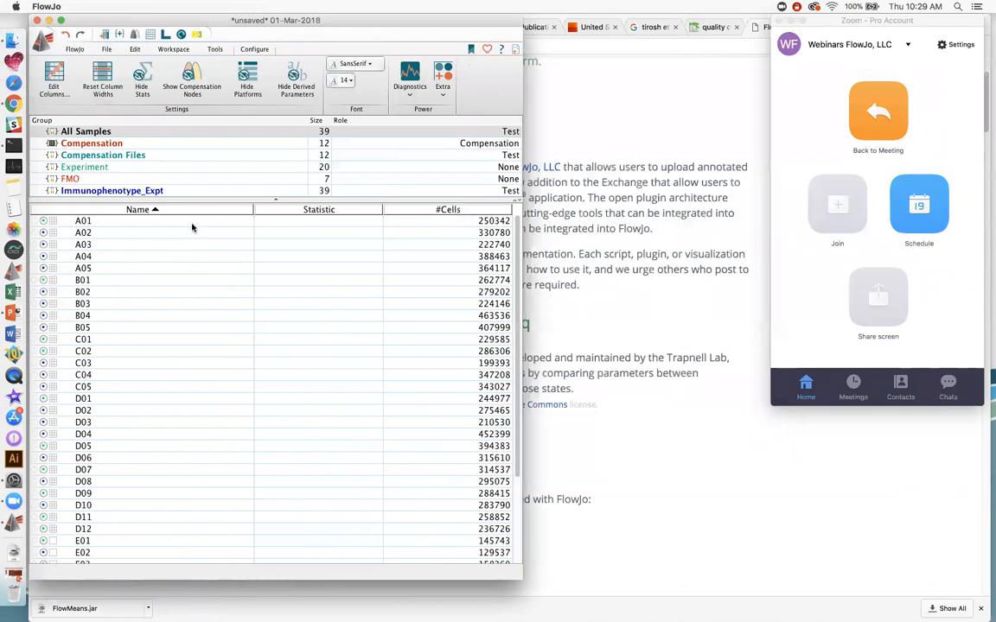
- Set the sample display naming preference back to FCS Default (Sample Name Keyword)
left_click(486, 51)
left_click(358, 162)
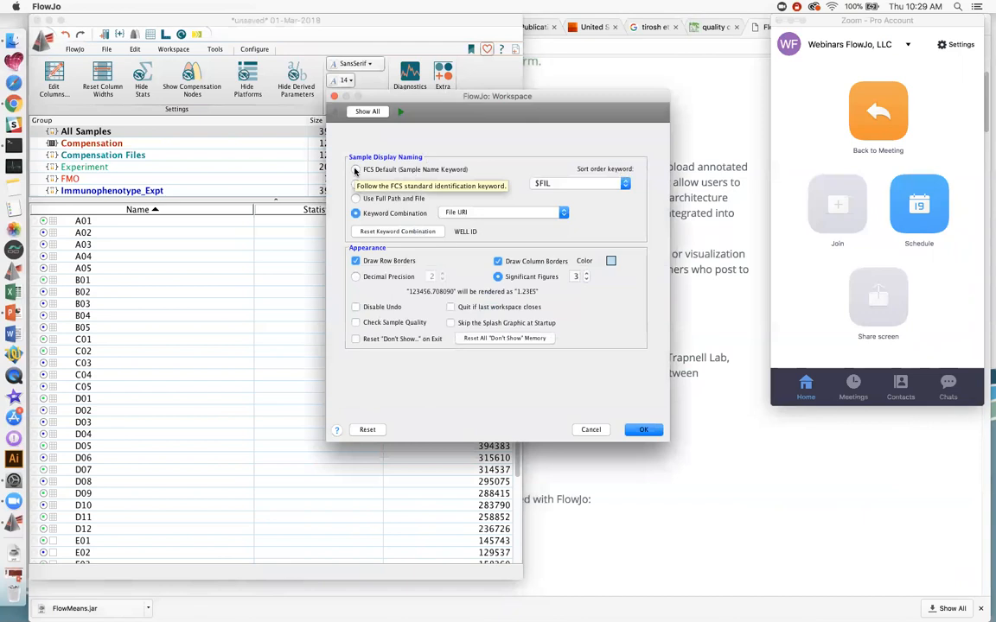
left_click(355, 170)
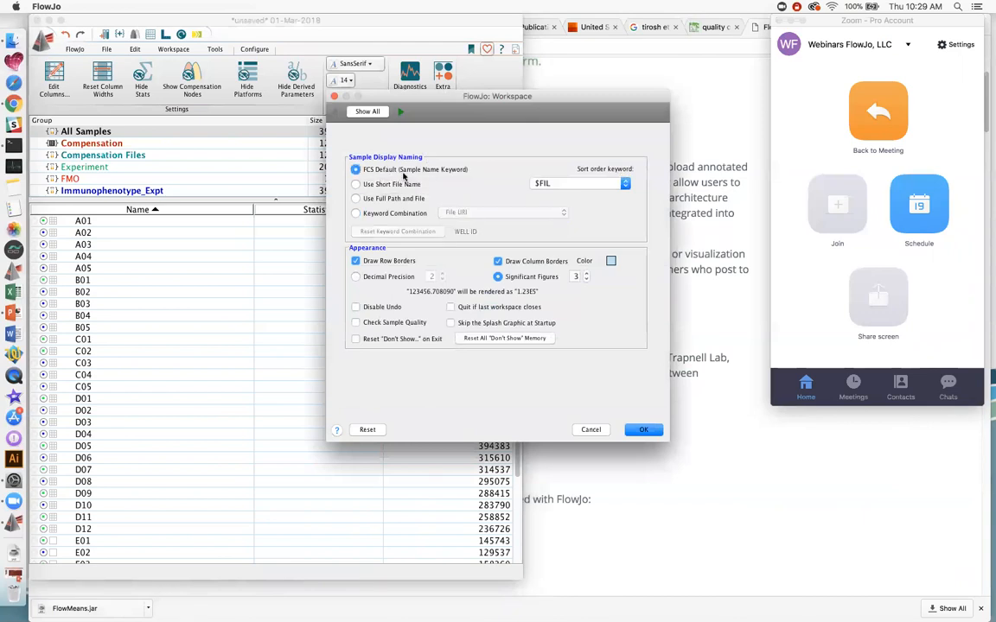
left_click(641, 431)
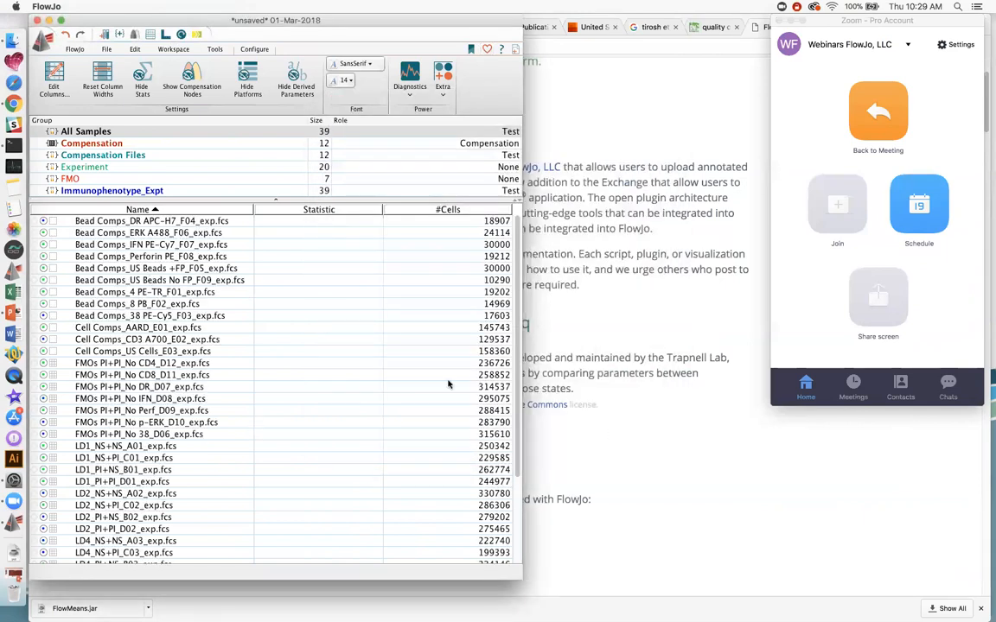
- Open the plot of the FMO group's No CD4_D12 sample beside the sample list and set its horizontal axis to FSC-A
left_click_drag(519, 376, 518, 453)
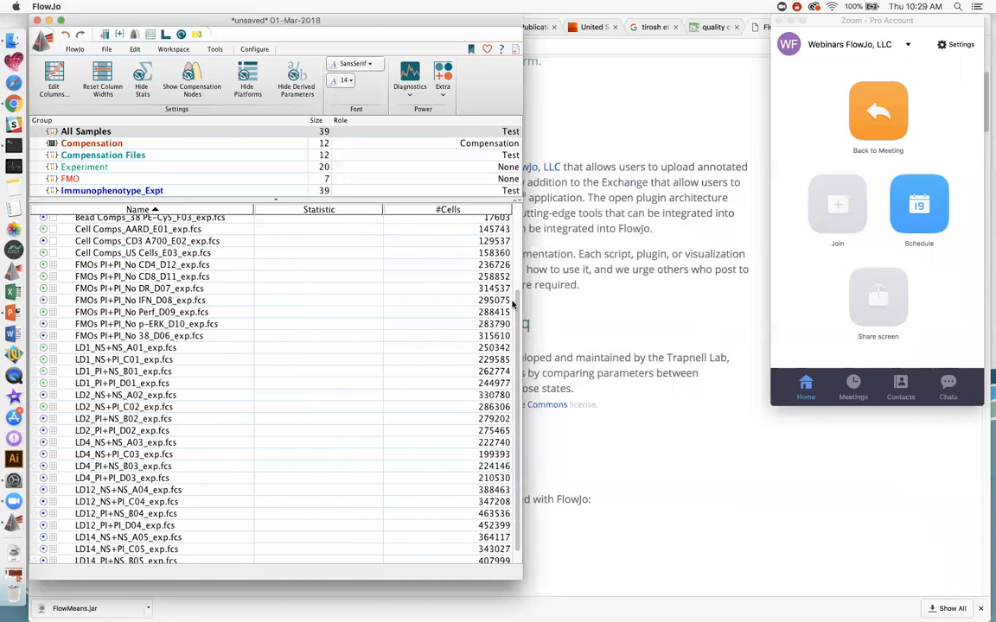
scroll(513, 304, "up", 5)
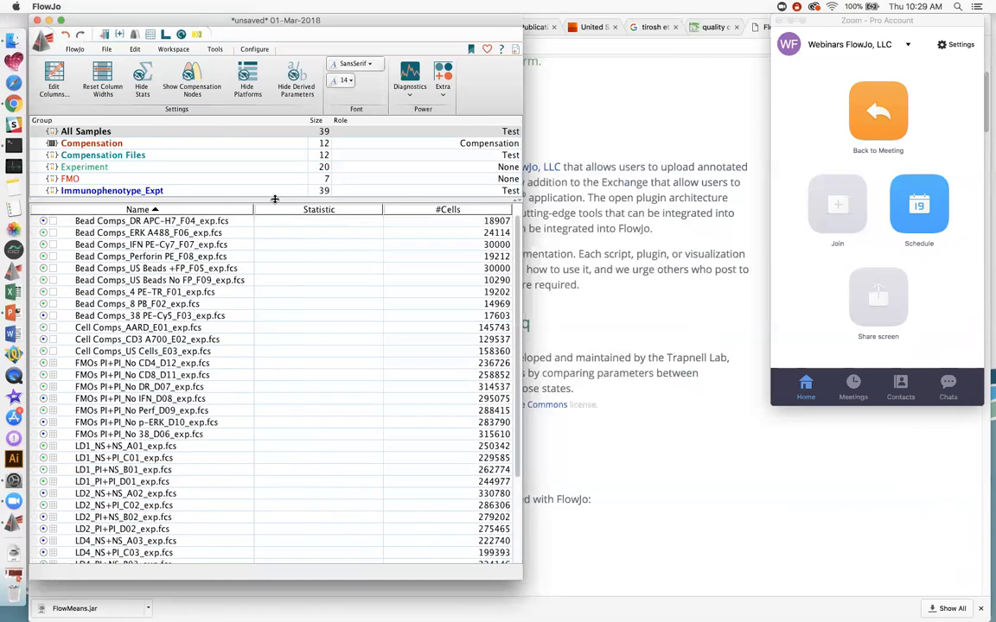
left_click(76, 179)
double_click(142, 222)
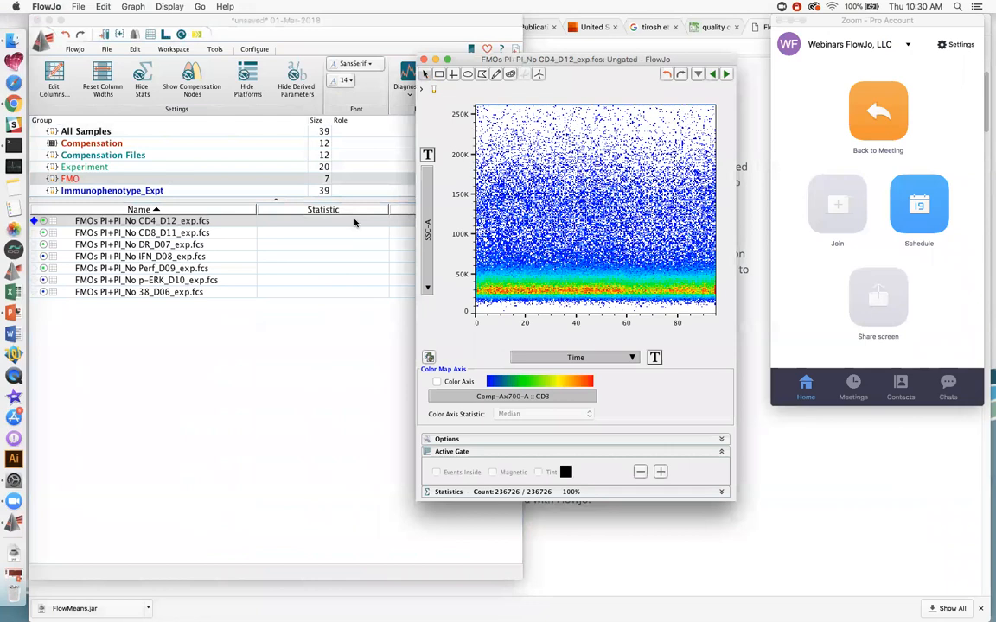
left_click_drag(553, 60, 469, 57)
left_click(500, 354)
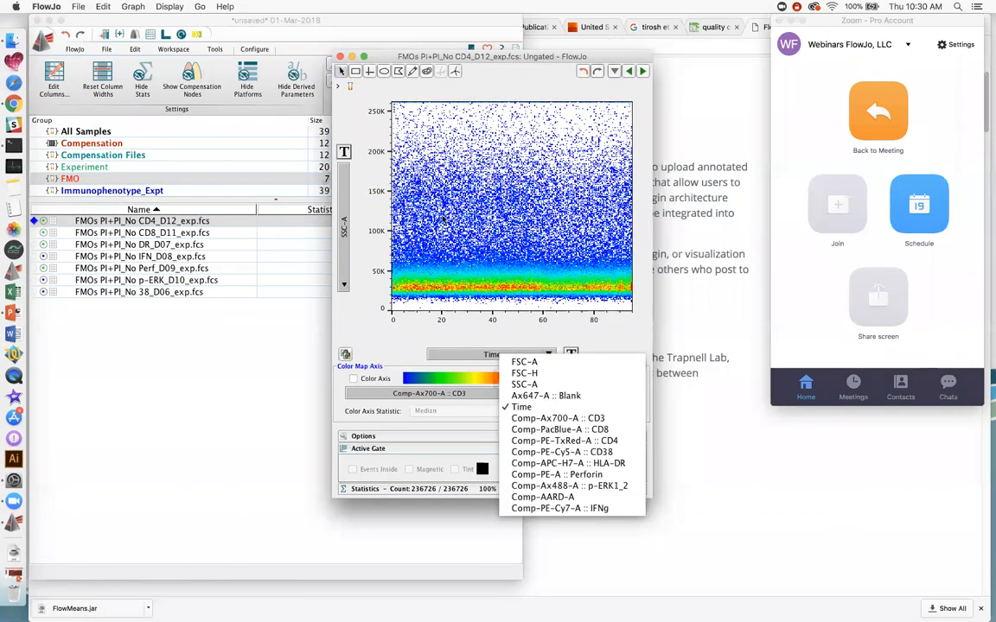
left_click(523, 362)
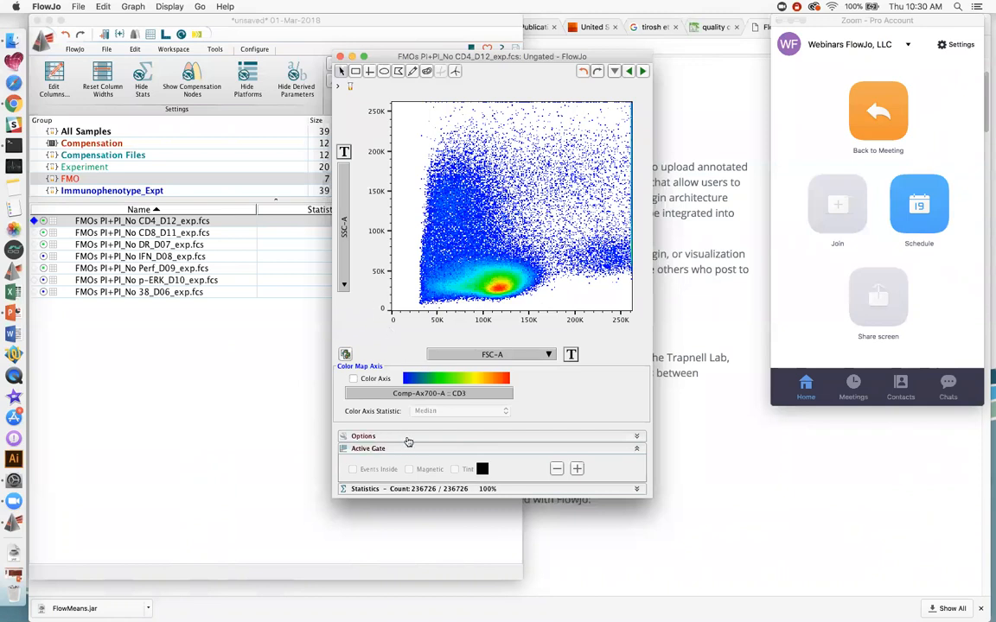
- Preview the plot as Contour, Density and Zebra types and return it to Pseudocolor
left_click(381, 449)
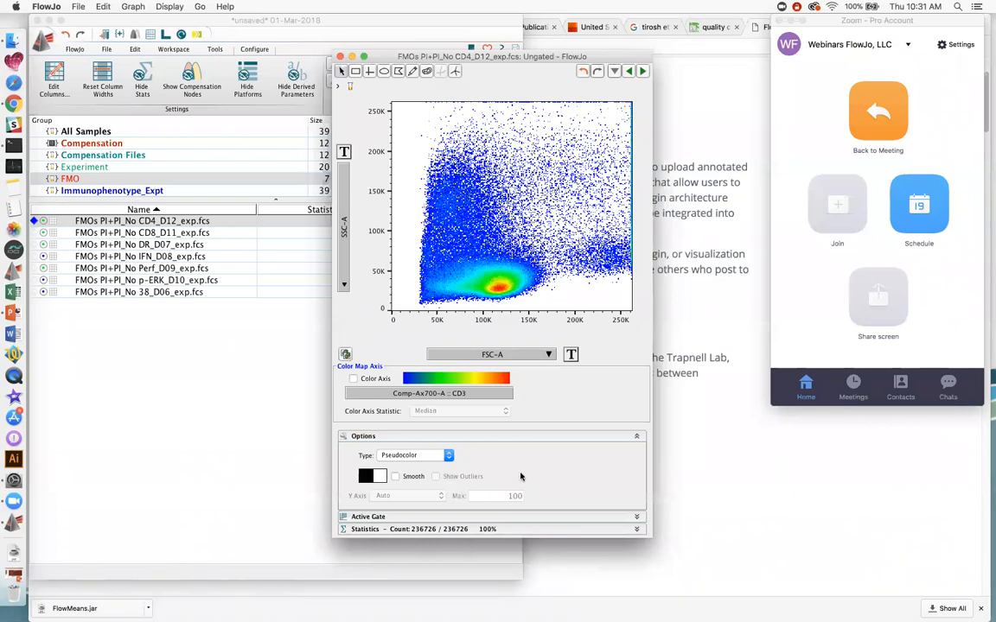
left_click(411, 456)
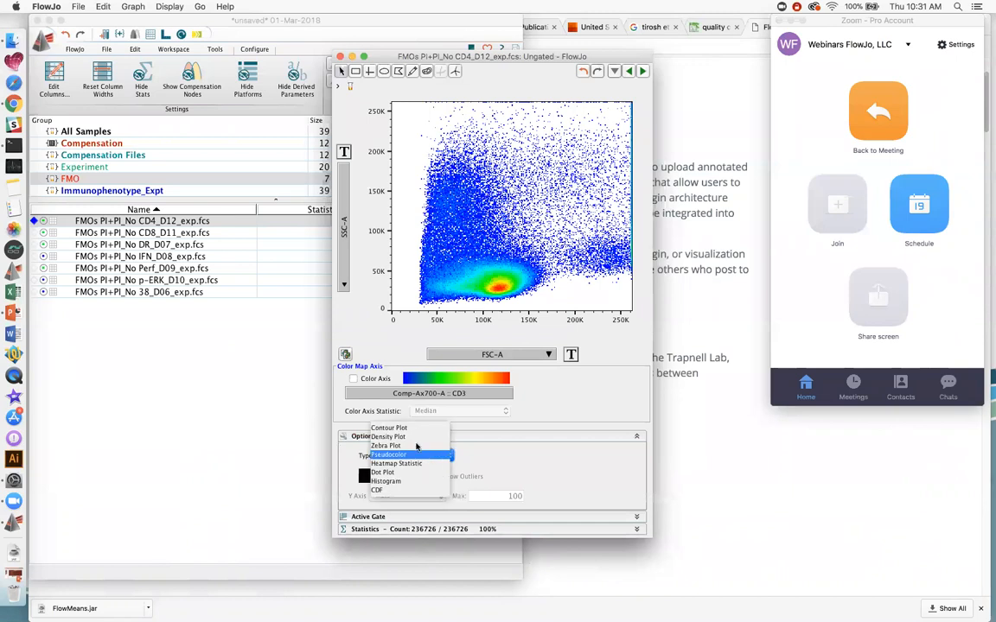
left_click(404, 430)
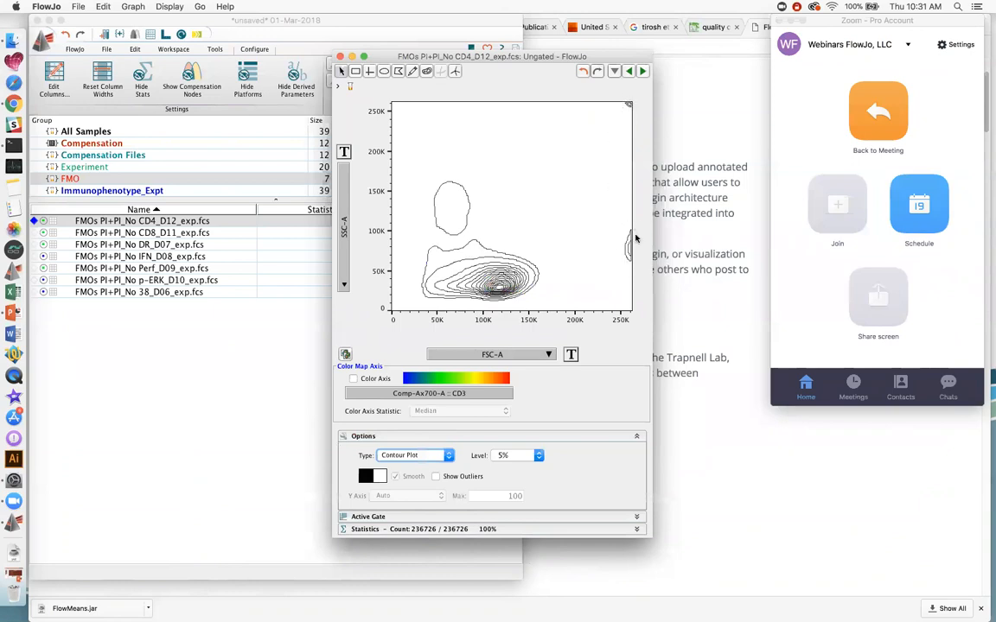
left_click(411, 455)
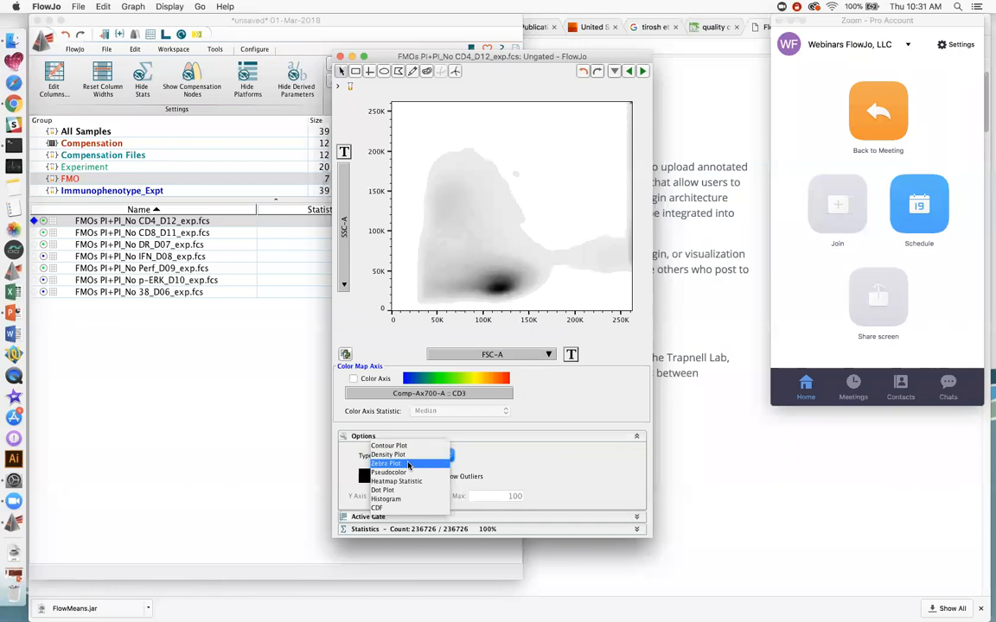
left_click(396, 472)
left_click(421, 456)
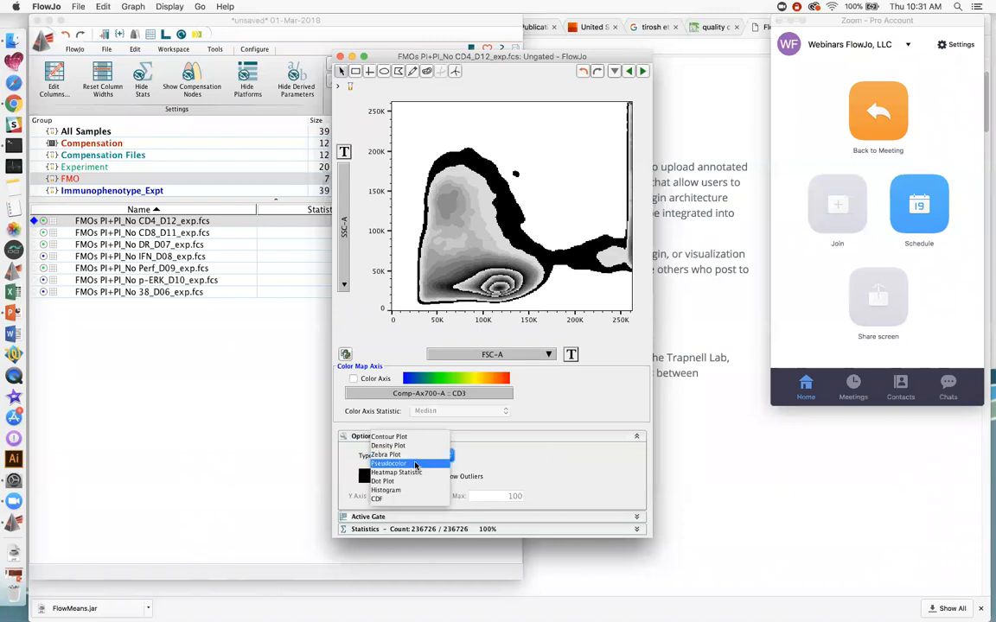
left_click(413, 465)
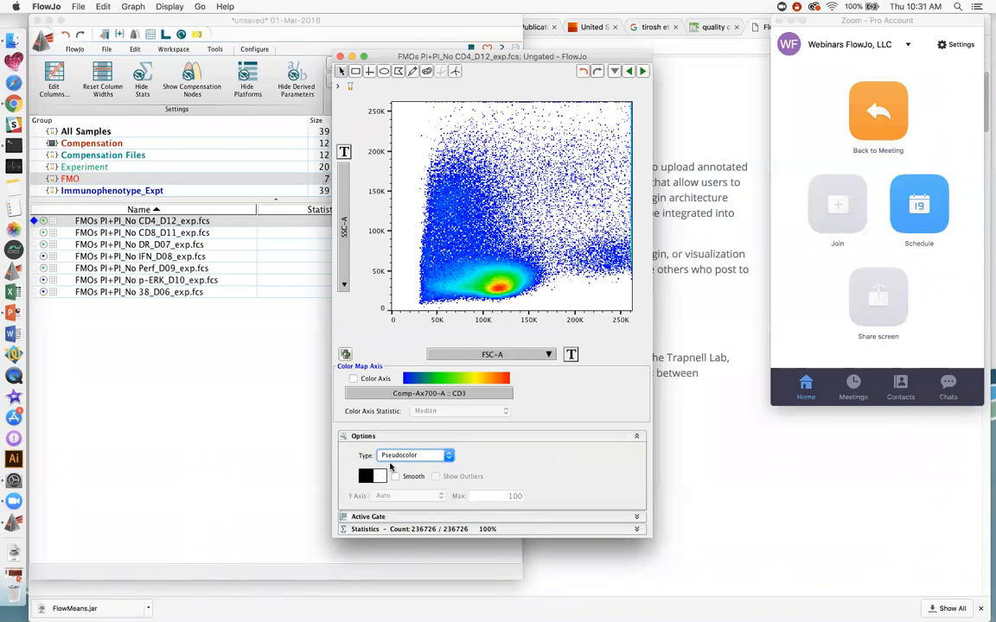
- Try smoothing and outlier display on the pseudocolor plot, and switch both back off
left_click(395, 477)
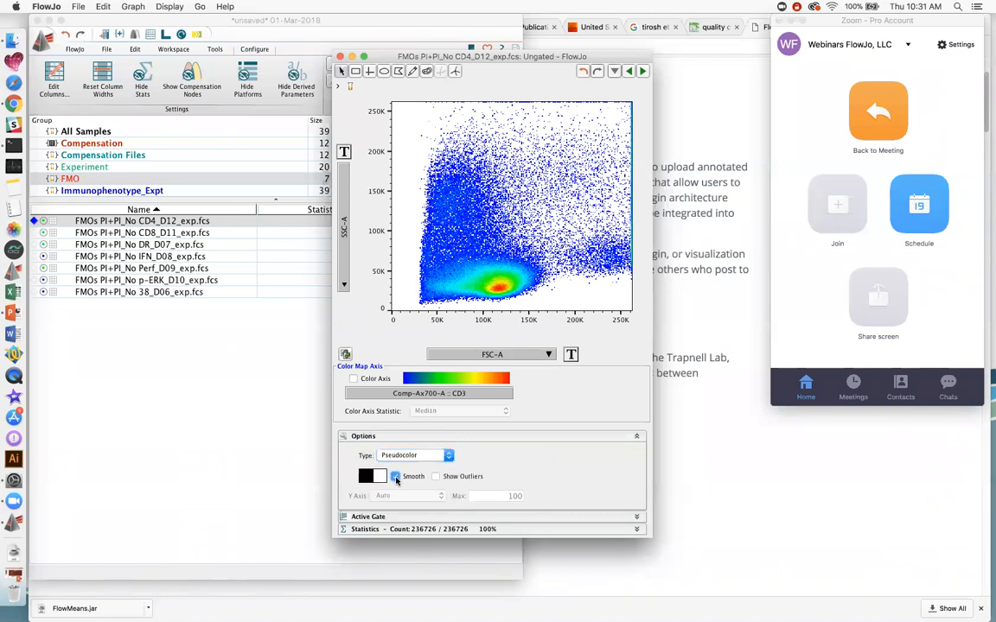
left_click(395, 477)
left_click(395, 477)
left_click(436, 476)
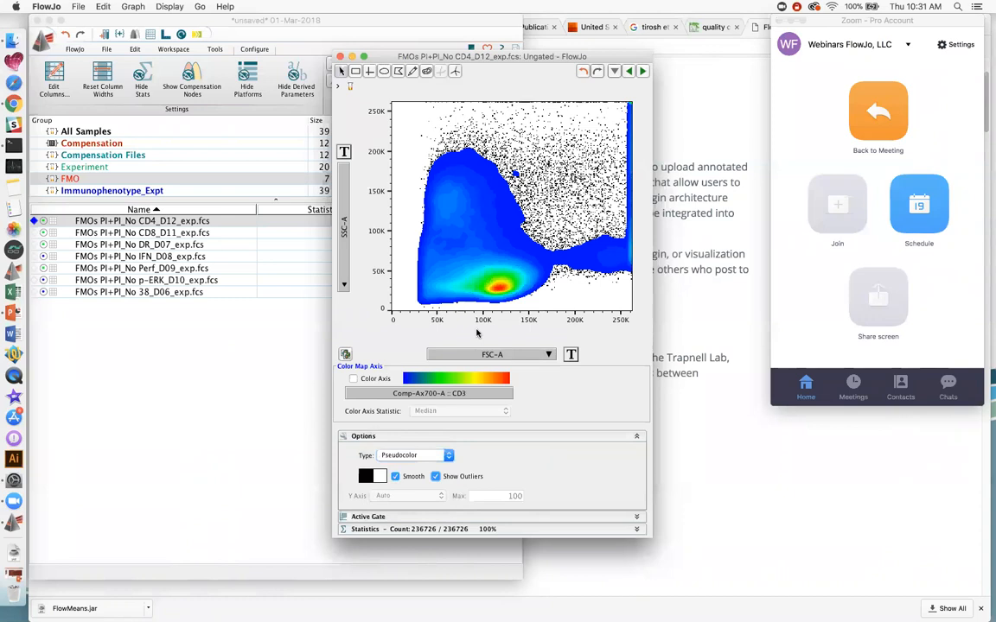
left_click(436, 477)
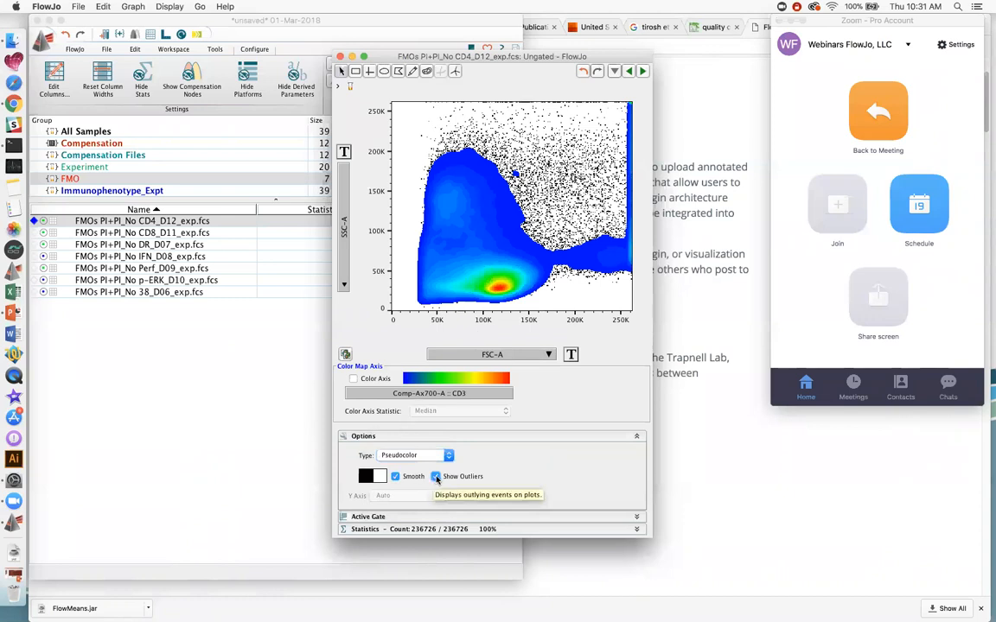
left_click(436, 477)
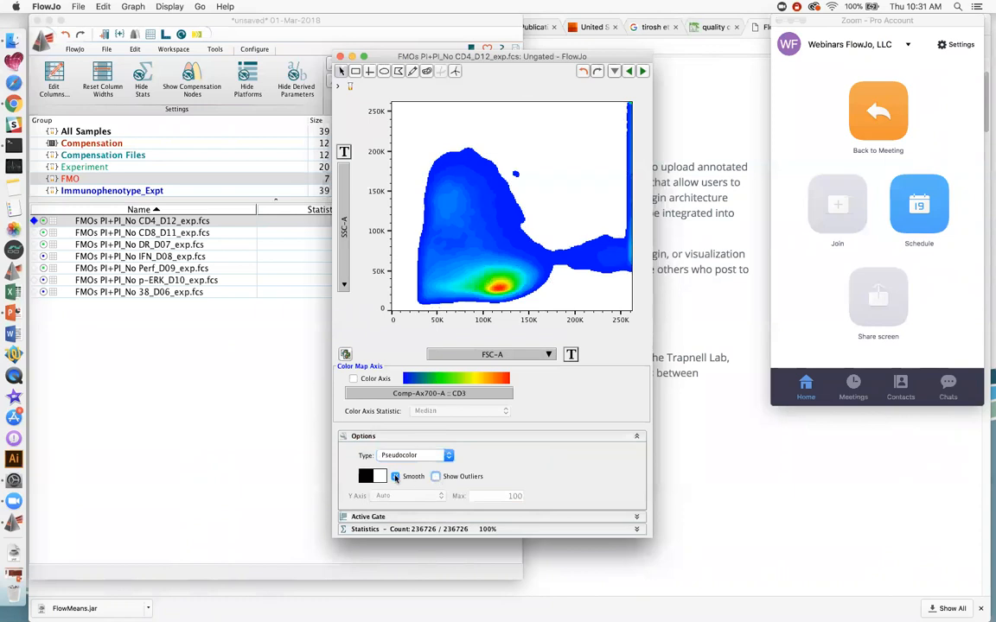
left_click(395, 477)
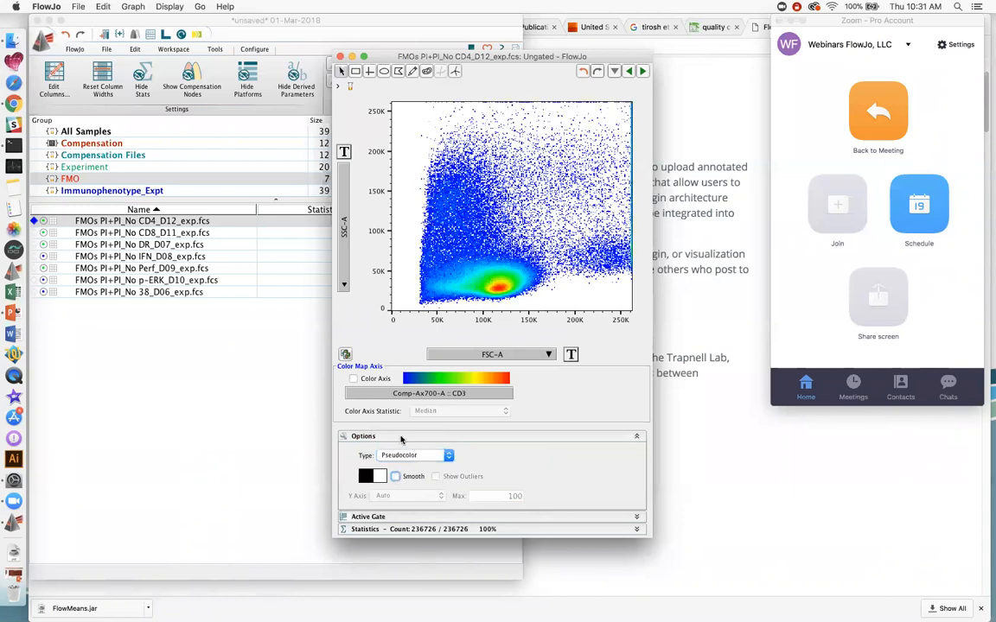
left_click(400, 438)
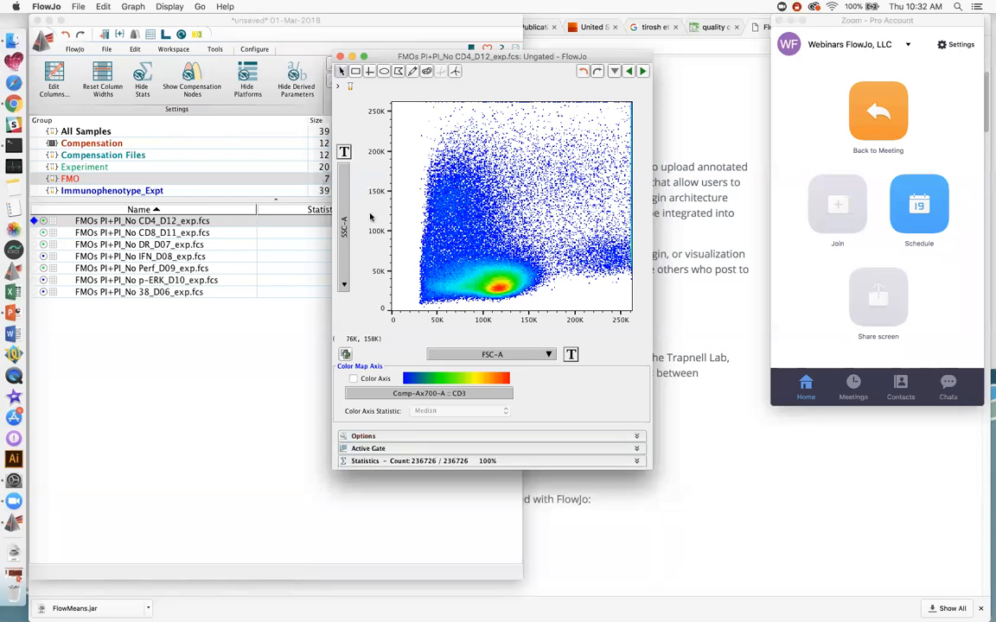
- Set the vertical axis to FSC-H and draw a polygon gate named Singlets along the main diagonal population
left_click(346, 231)
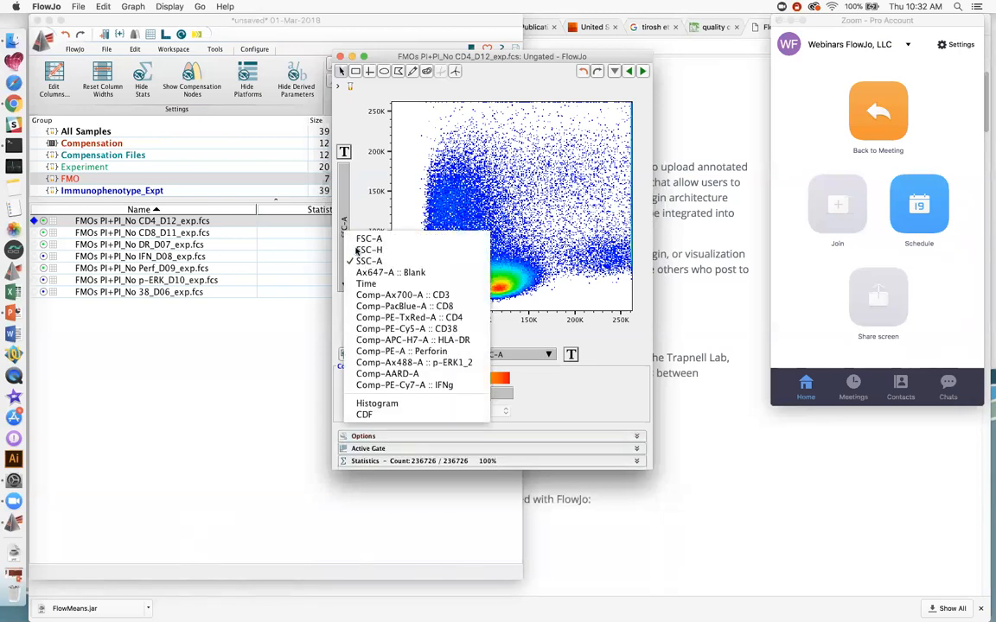
left_click(358, 250)
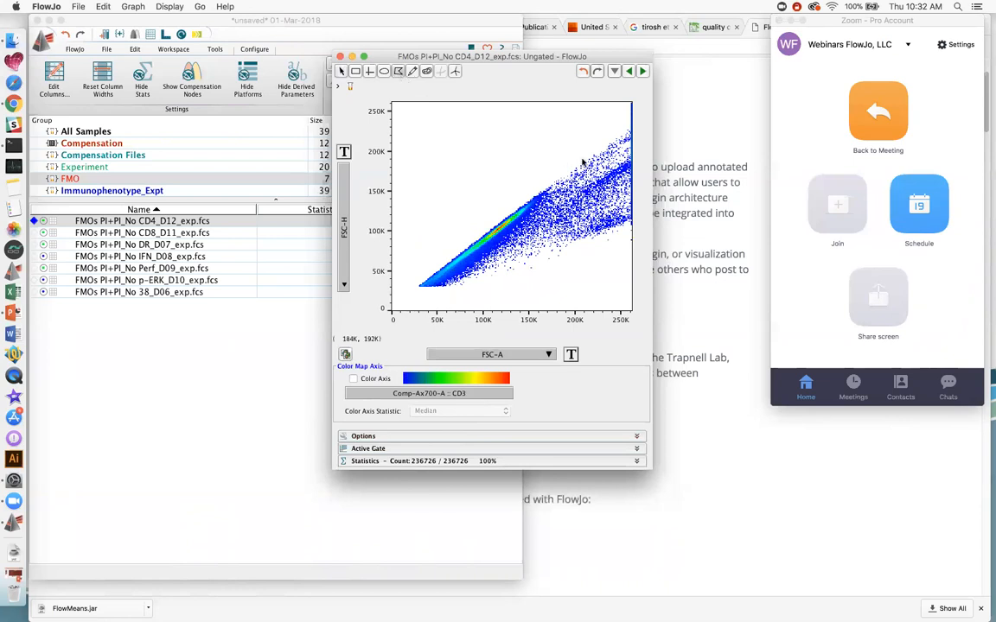
left_click(614, 128)
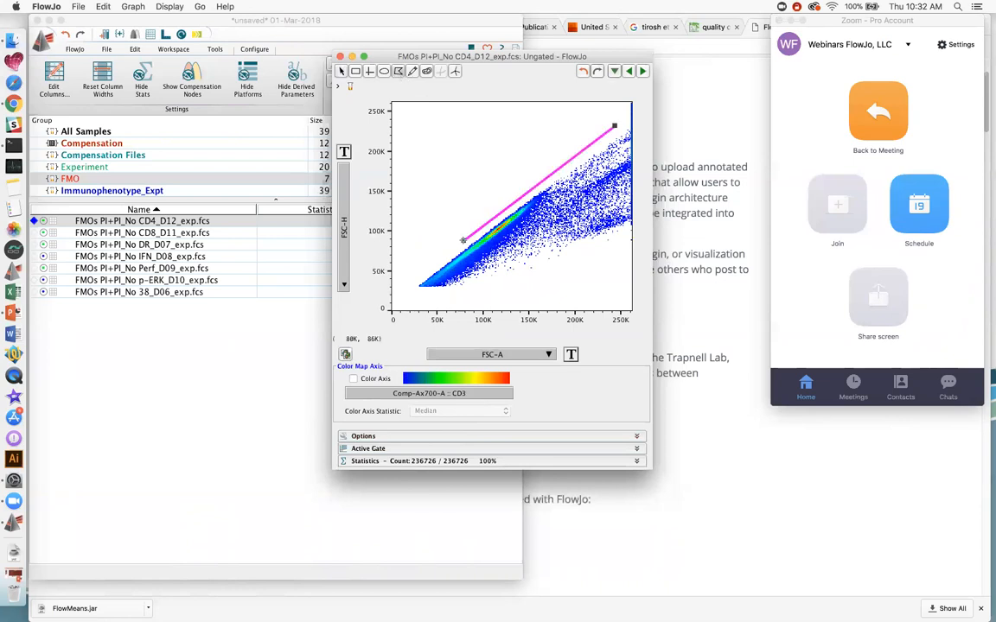
left_click(412, 295)
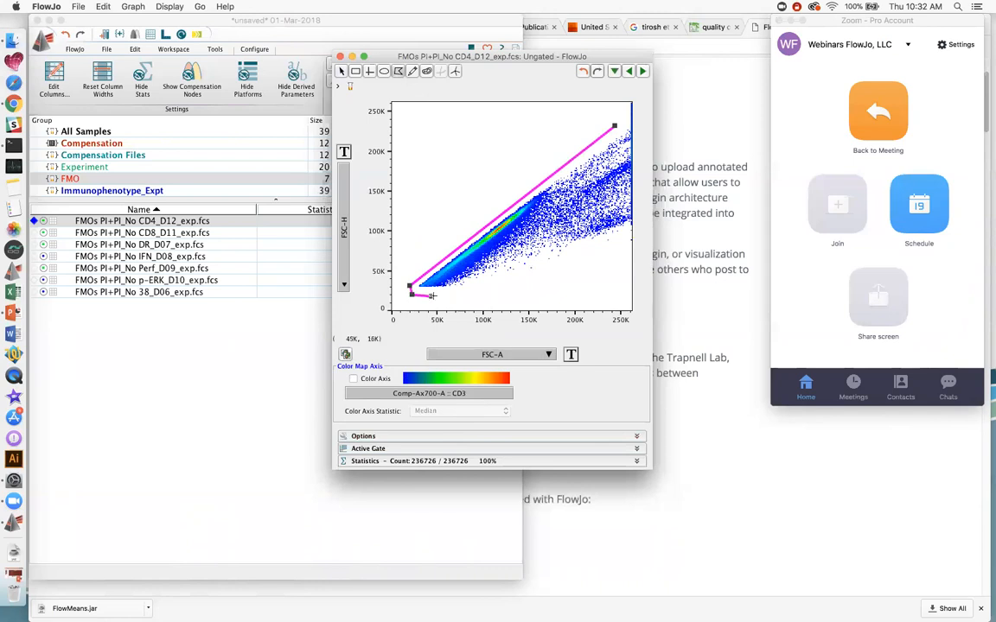
left_click(433, 297)
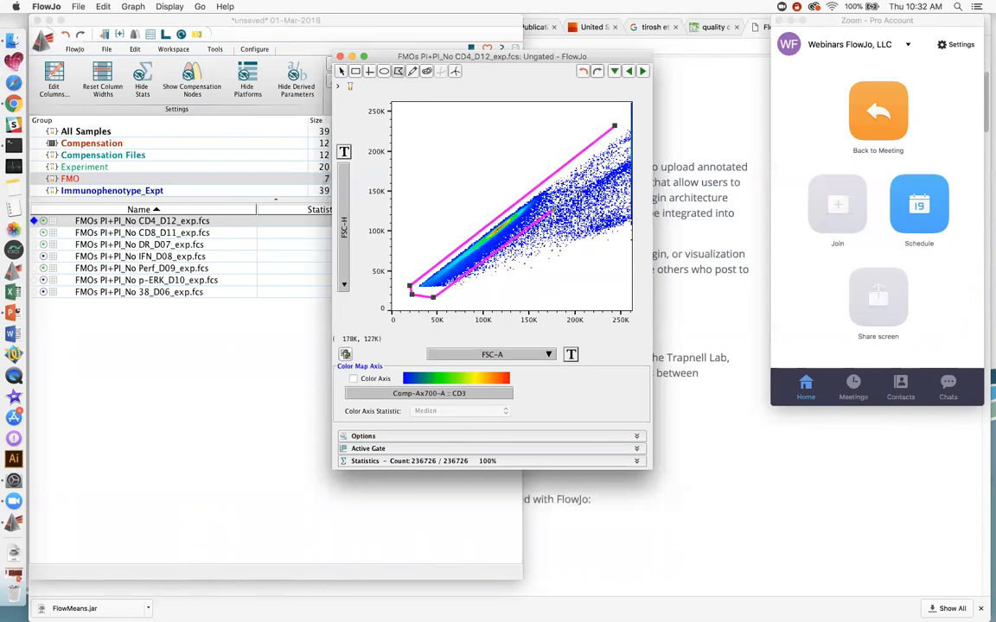
double_click(624, 153)
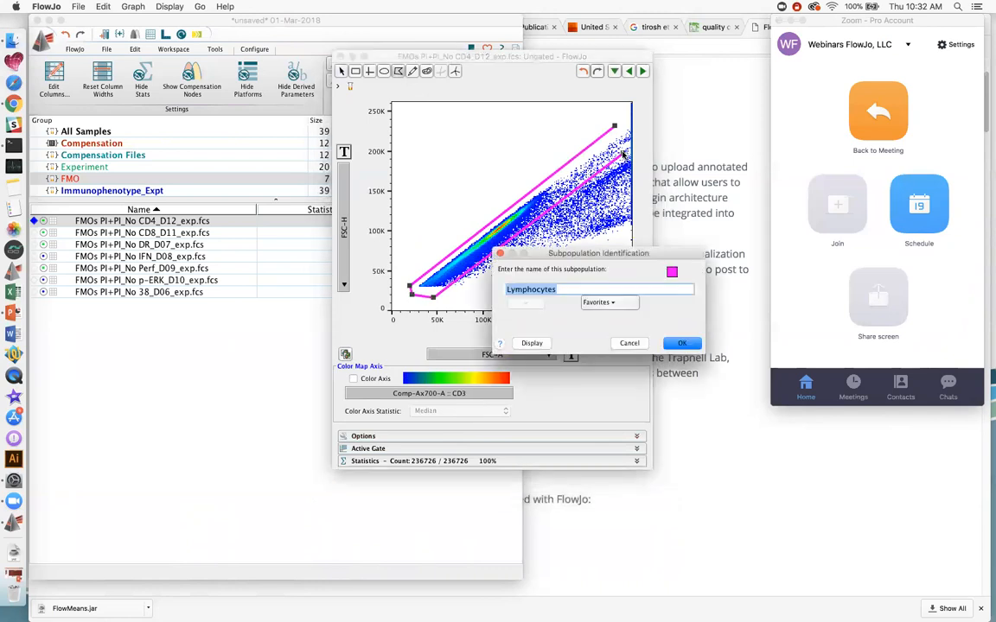
type("Singlets")
key("Return")
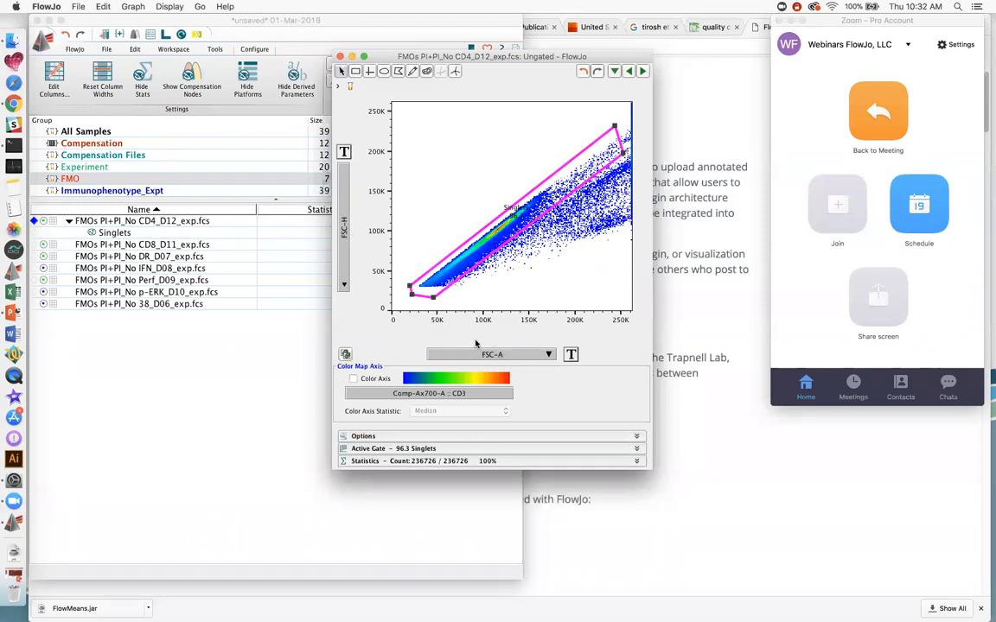
- Move the Singlets gate label off the events to the empty area above the gate
left_click(530, 358)
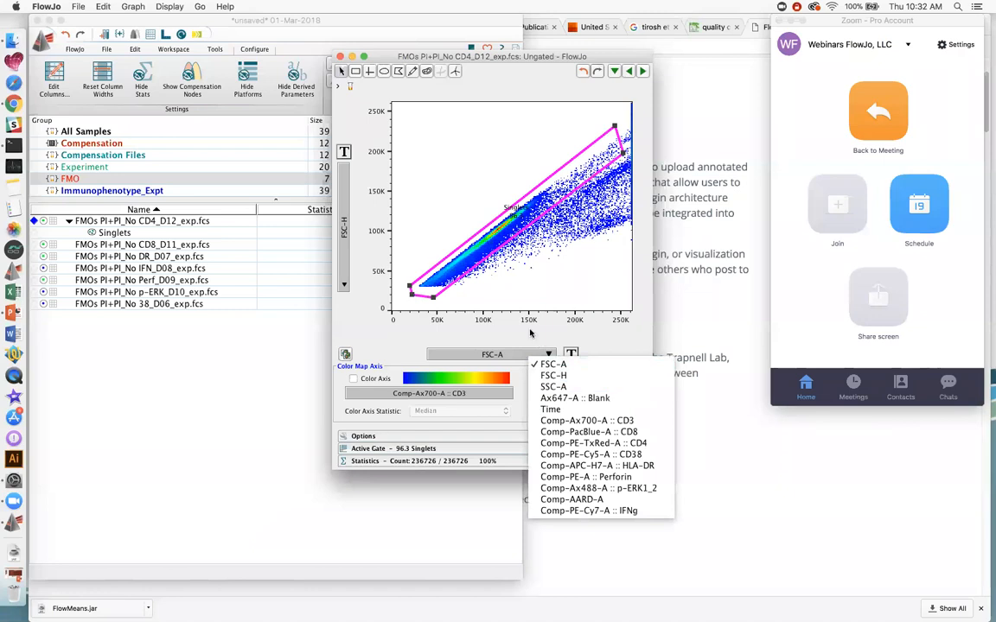
left_click(493, 227)
left_click_drag(512, 211, 502, 175)
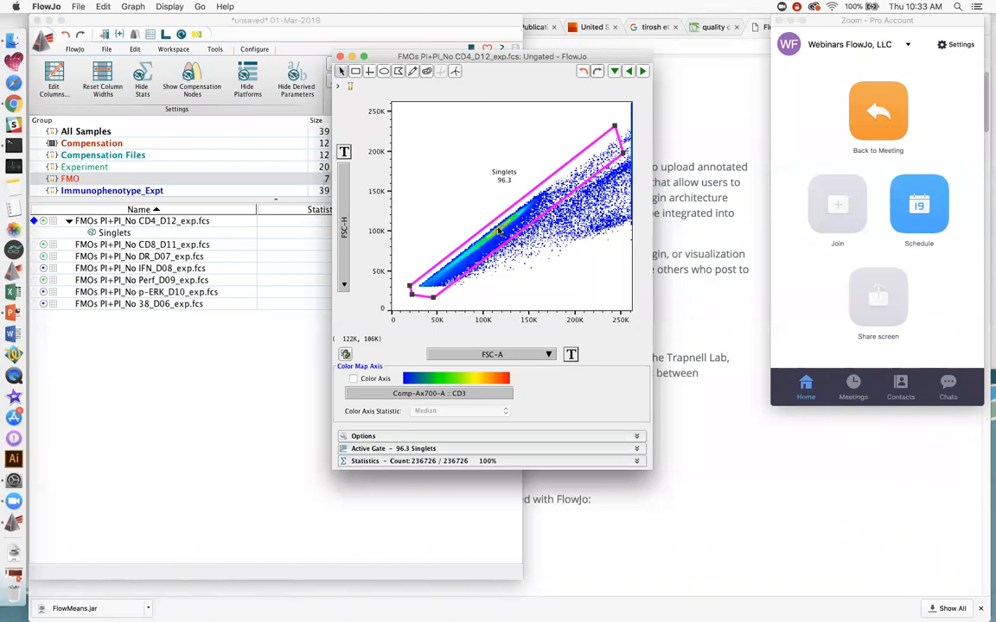
- Open the Singlets population's plot and set its horizontal axis to Comp-AARD-A
double_click(498, 231)
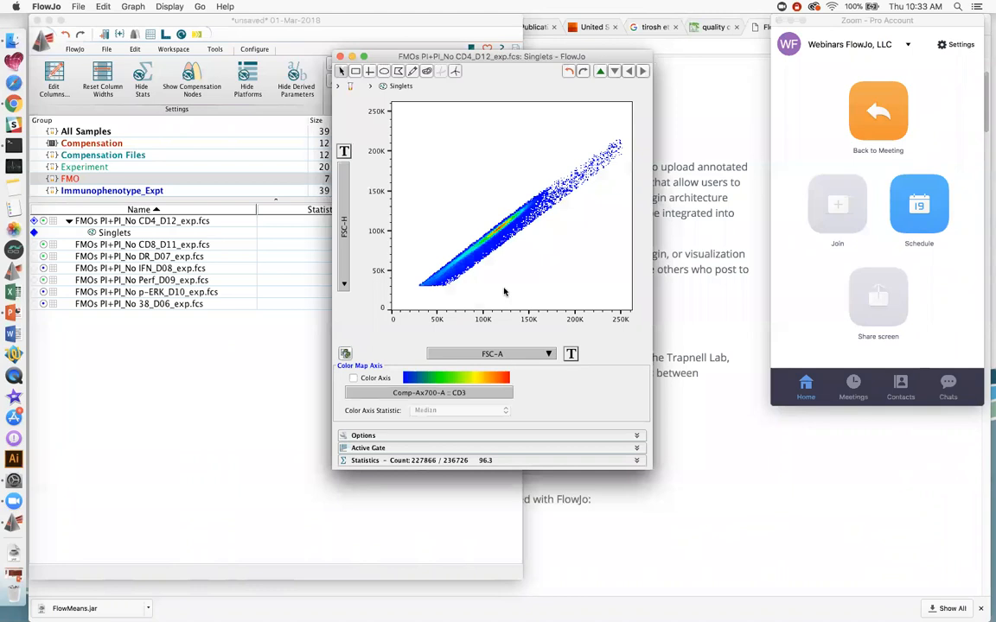
left_click(600, 71)
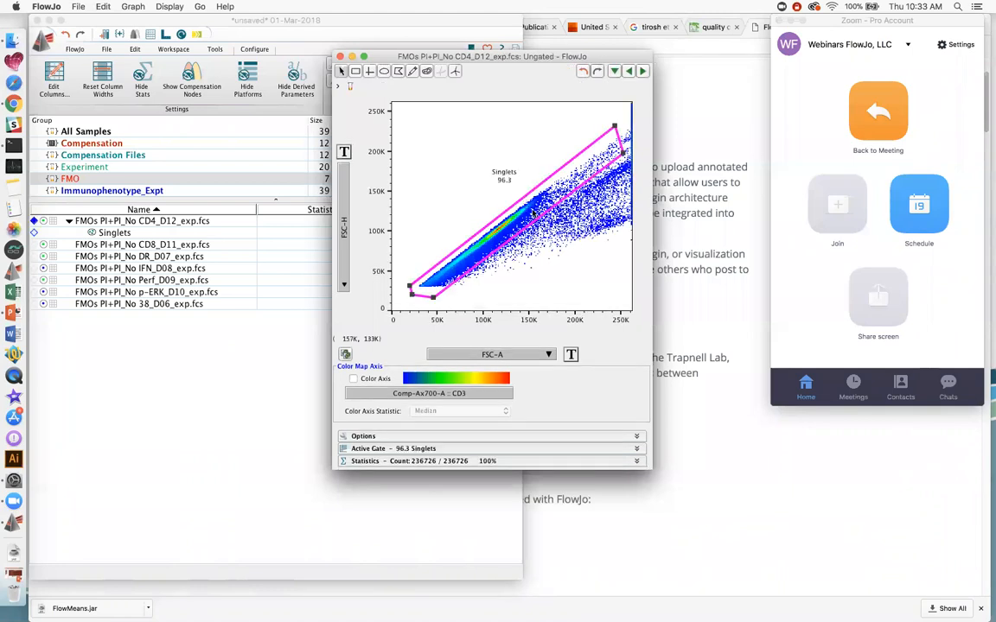
double_click(519, 212)
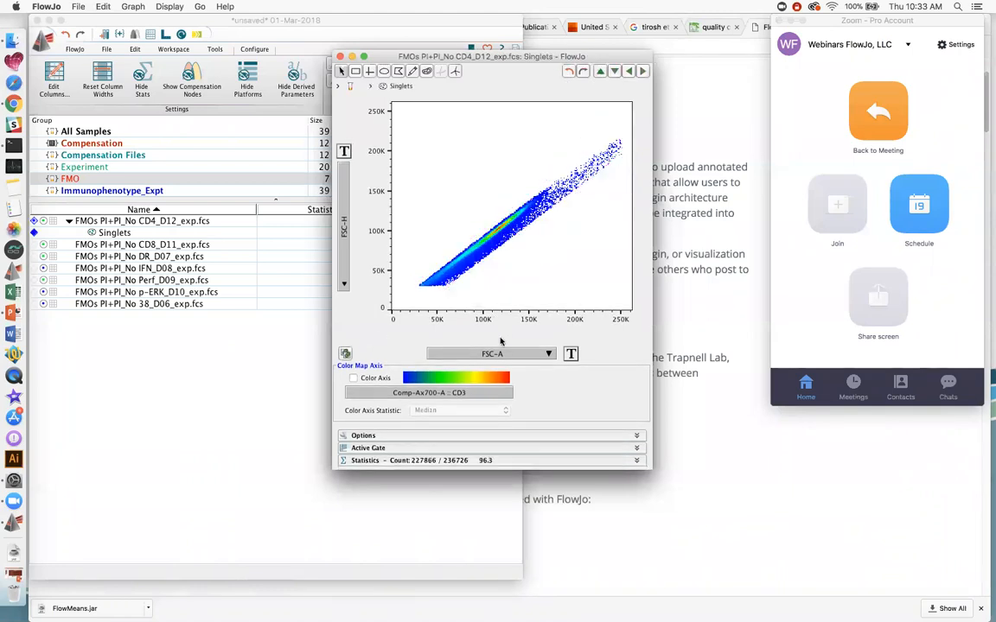
left_click(512, 355)
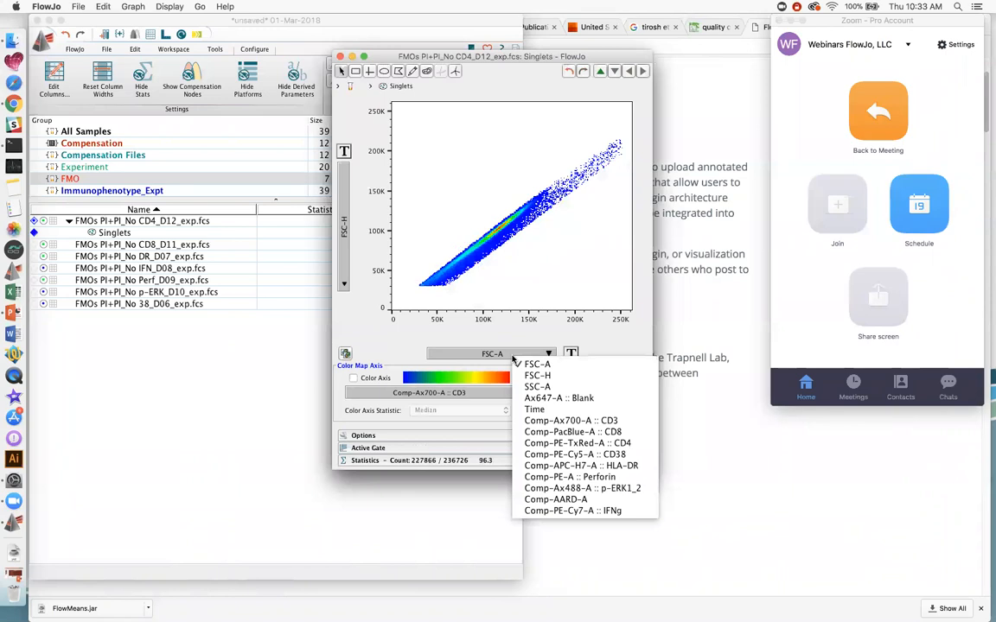
left_click(572, 501)
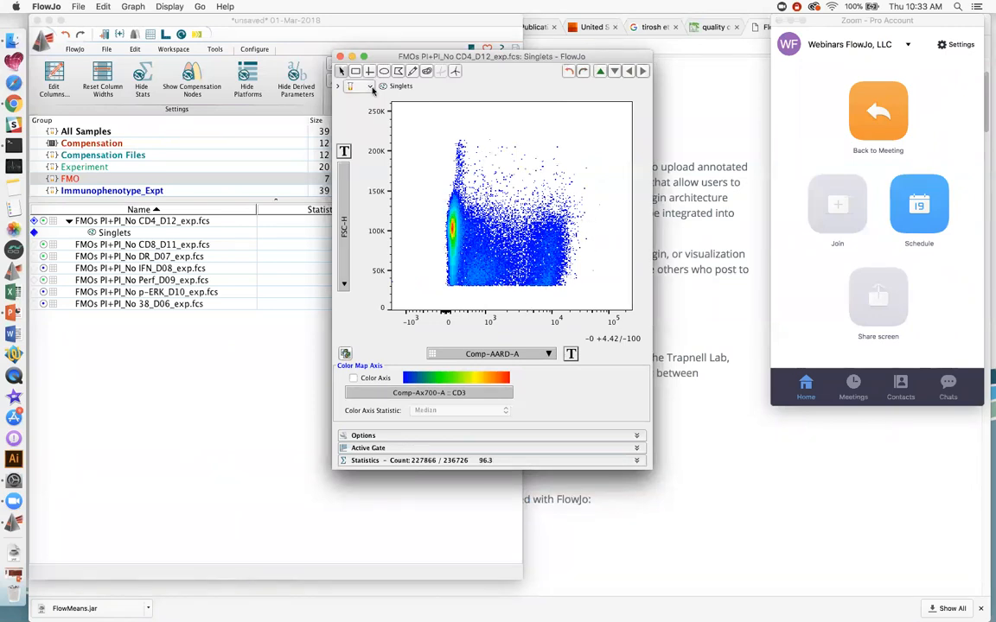
- Draw a rectangle gate named Live around the Comp-AARD-A low events, extending up to about 2.0K
left_click_drag(424, 126, 507, 294)
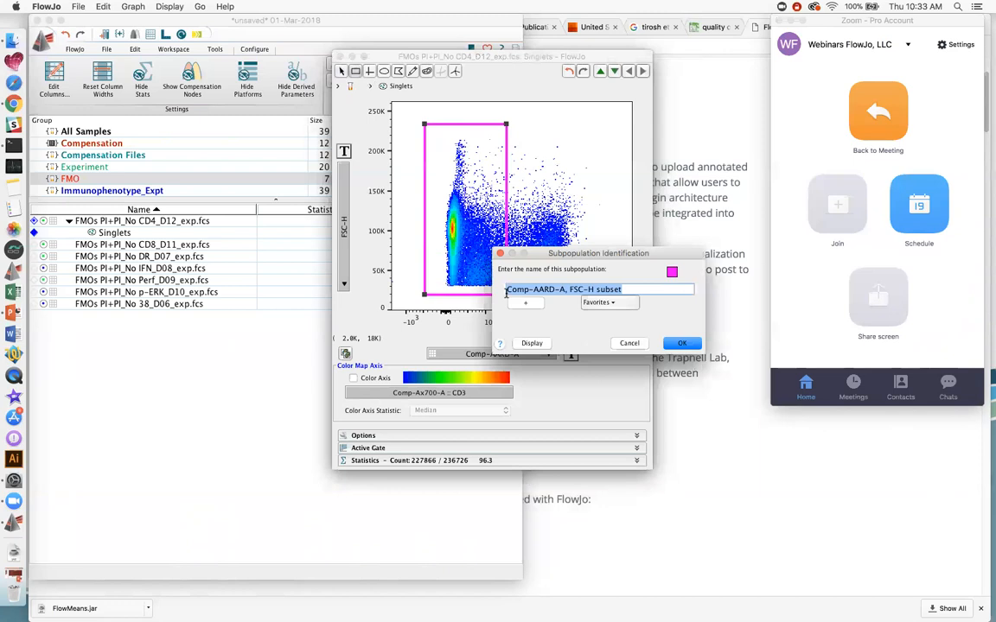
key("BackSpace")
type("Live")
key("Return")
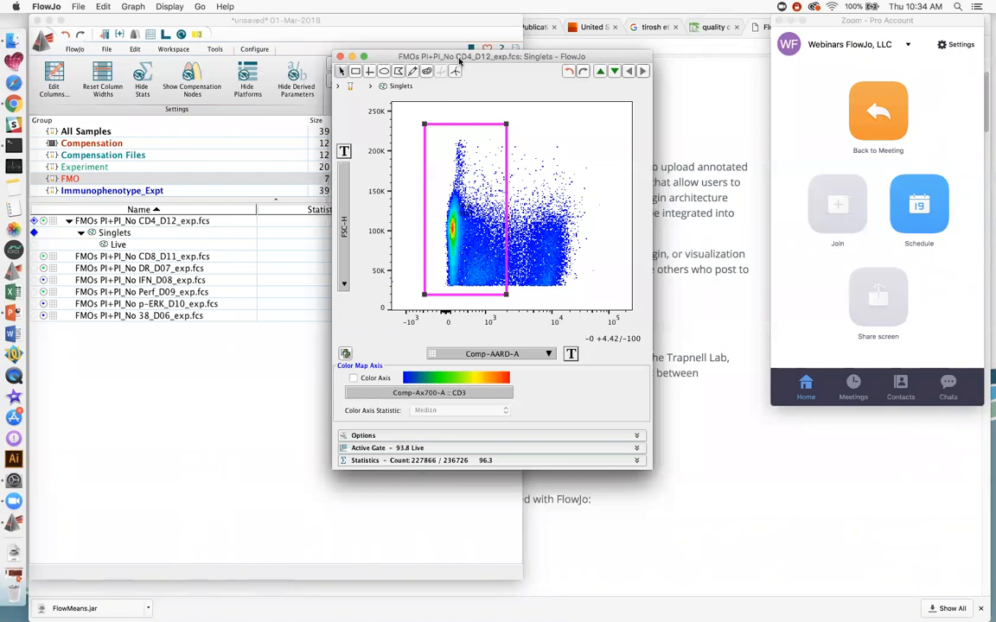
- Open the Live population's plot and set its axes to FSC-A horizontally and SSC-A vertically
double_click(461, 242)
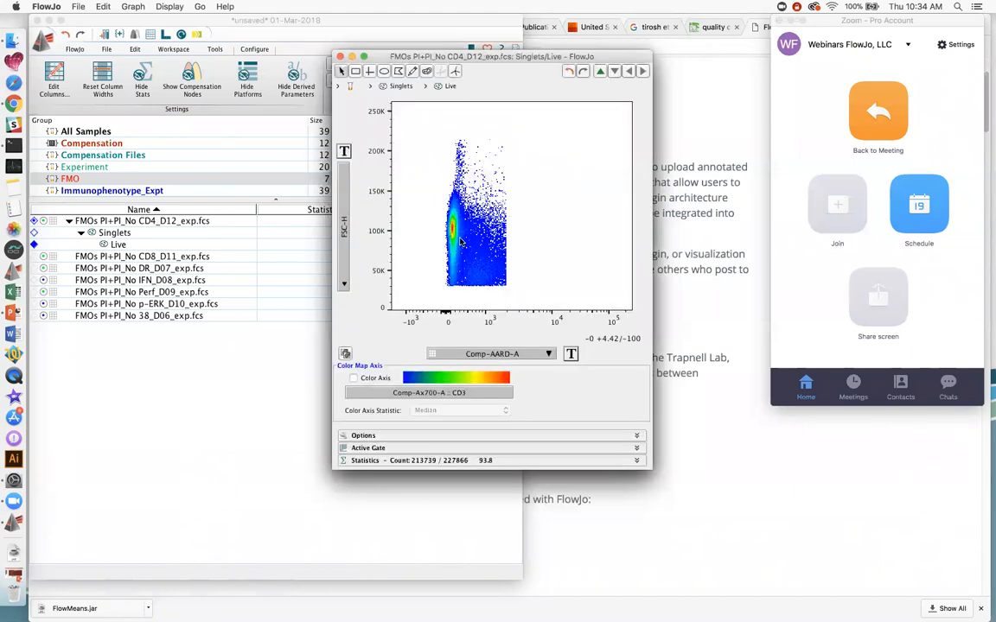
left_click(487, 355)
left_click(490, 361)
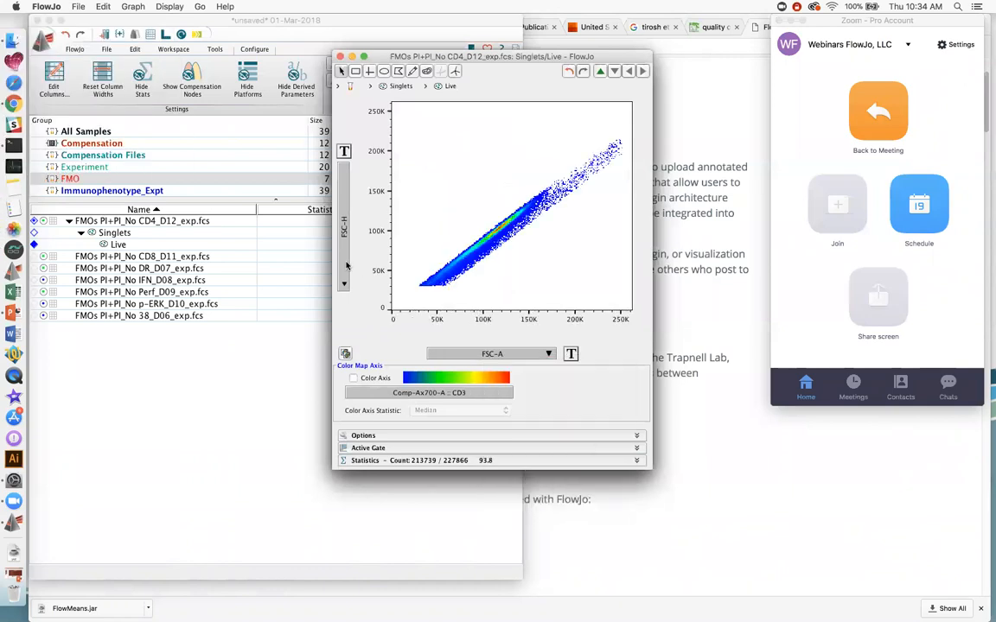
left_click(346, 266)
left_click(359, 283)
- Draw a polygon gate named Lymphocytes around the dense low SSC-A cluster, spanning about 40K to 170K on FSC-A
left_click(398, 70)
left_click(478, 251)
left_click(429, 274)
left_click(430, 299)
left_click(506, 303)
left_click(547, 290)
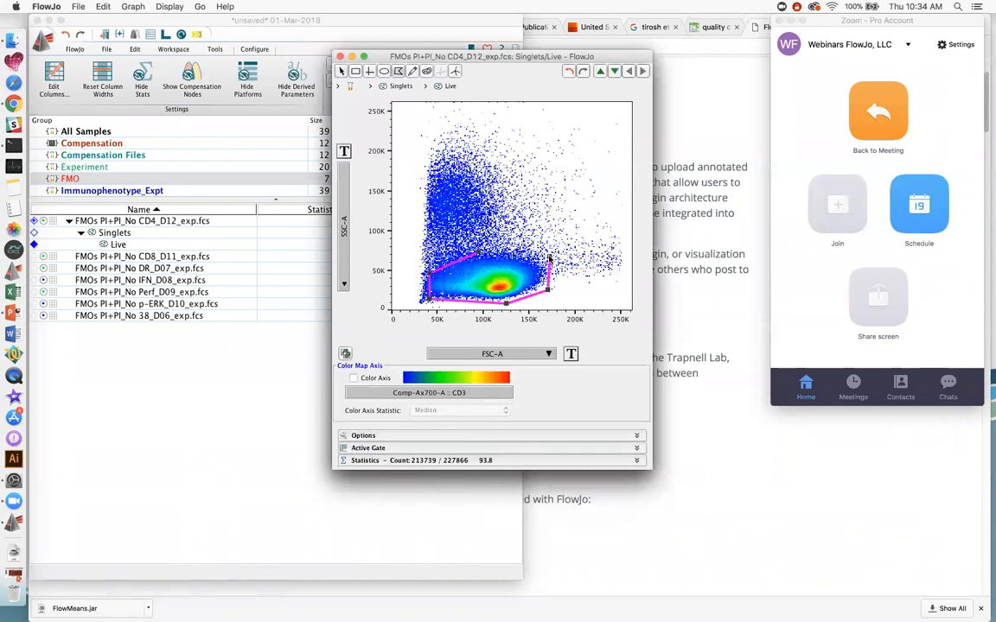
double_click(548, 257)
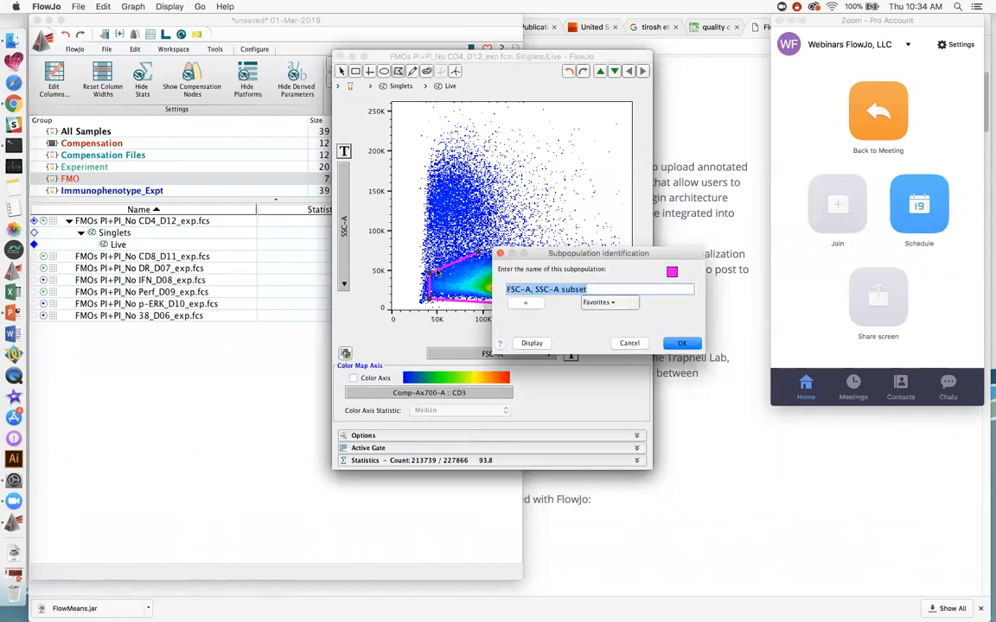
type("Lymphocytes")
key("Return")
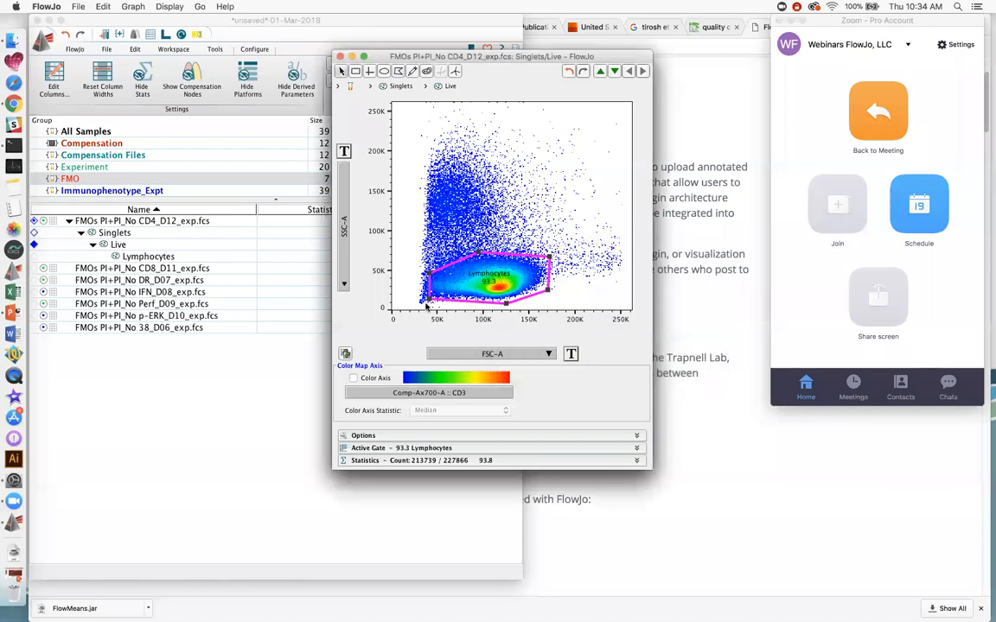
- Enlarge the Lymphocytes gate by moving its vertices slightly outward at the low FSC-A side, lower edge and upper edge
left_click_drag(427, 304, 417, 307)
left_click_drag(506, 303, 506, 306)
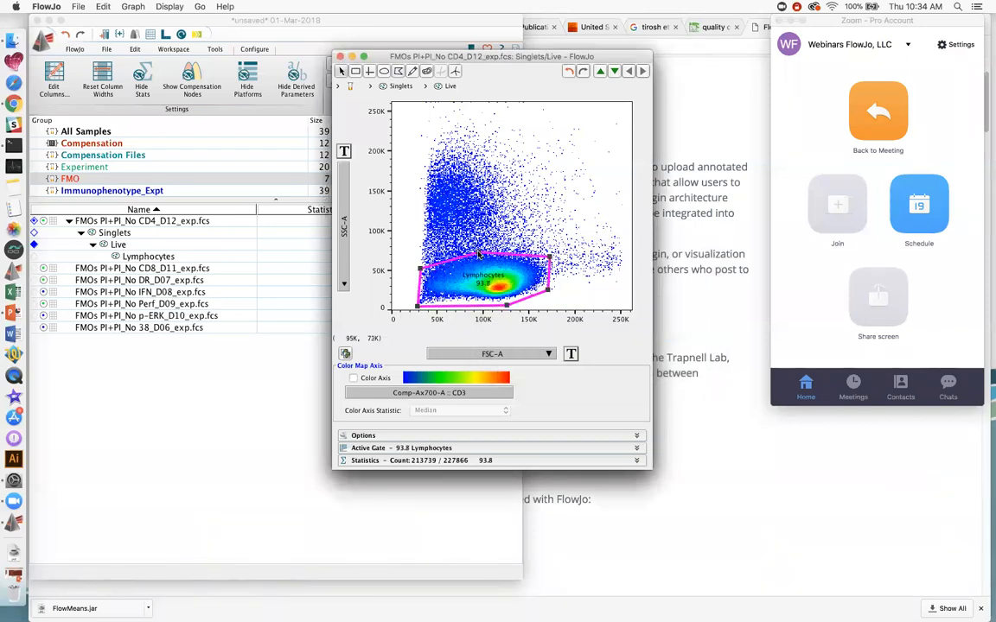
left_click_drag(478, 252, 475, 249)
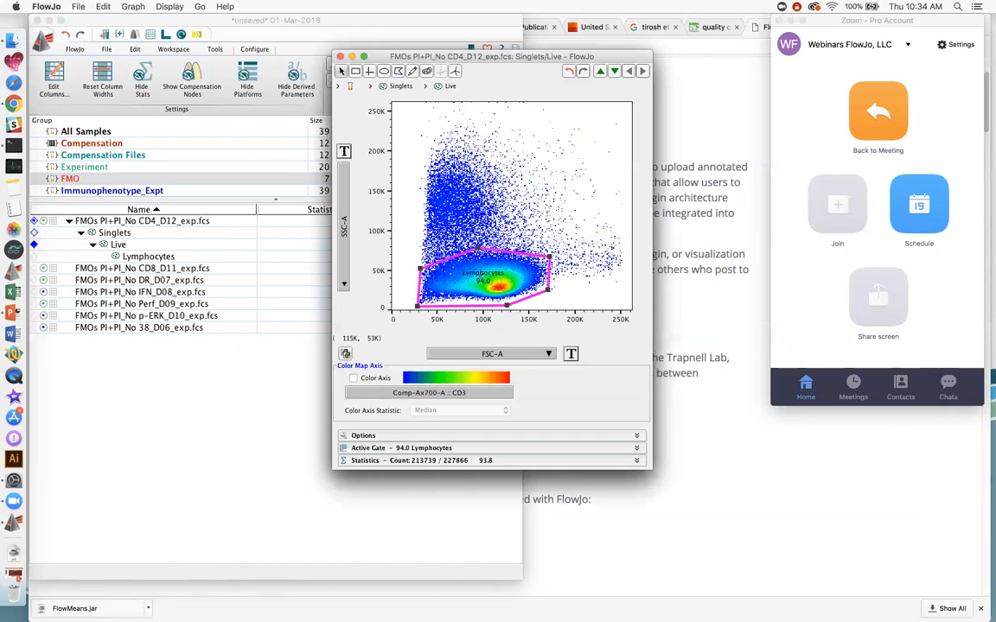
- Move the Lymphocytes gate label clear of its gate, and open the Lymphocytes plot with CD3 horizontally and HLA-DR vertically
left_click_drag(486, 275, 546, 222)
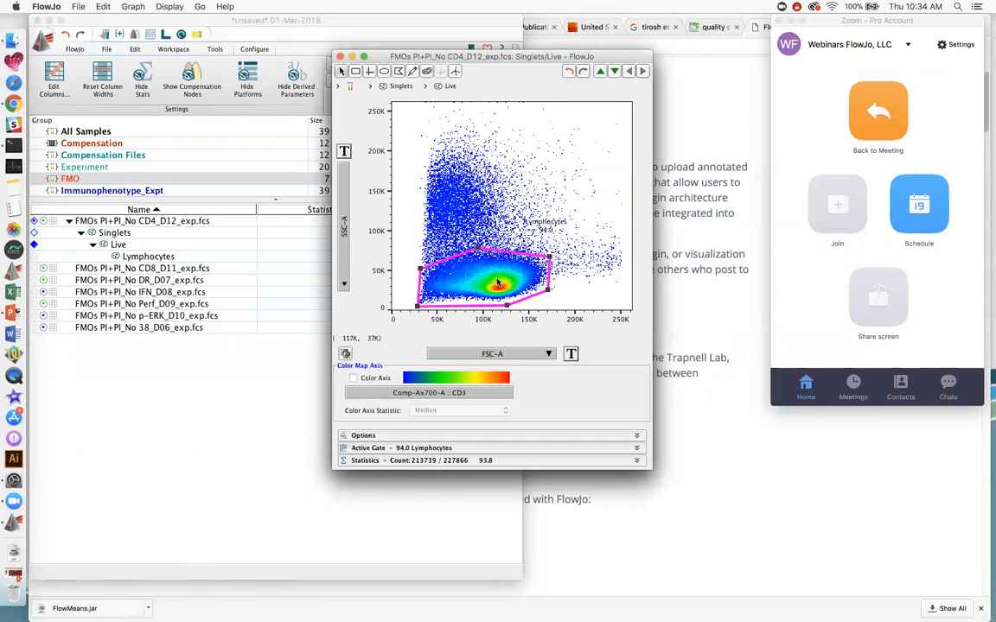
double_click(498, 281)
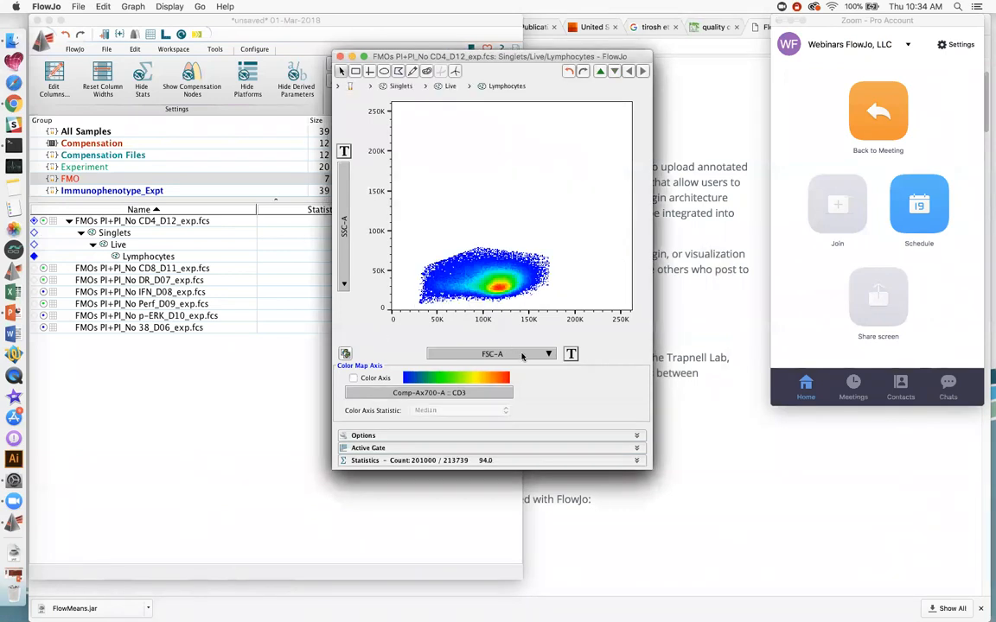
left_click(522, 355)
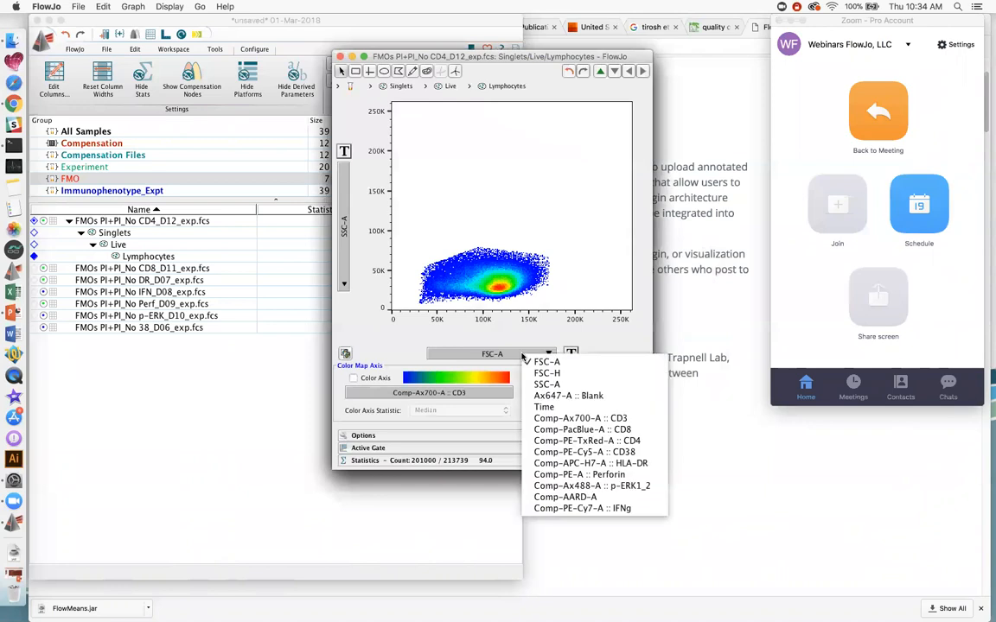
left_click(567, 418)
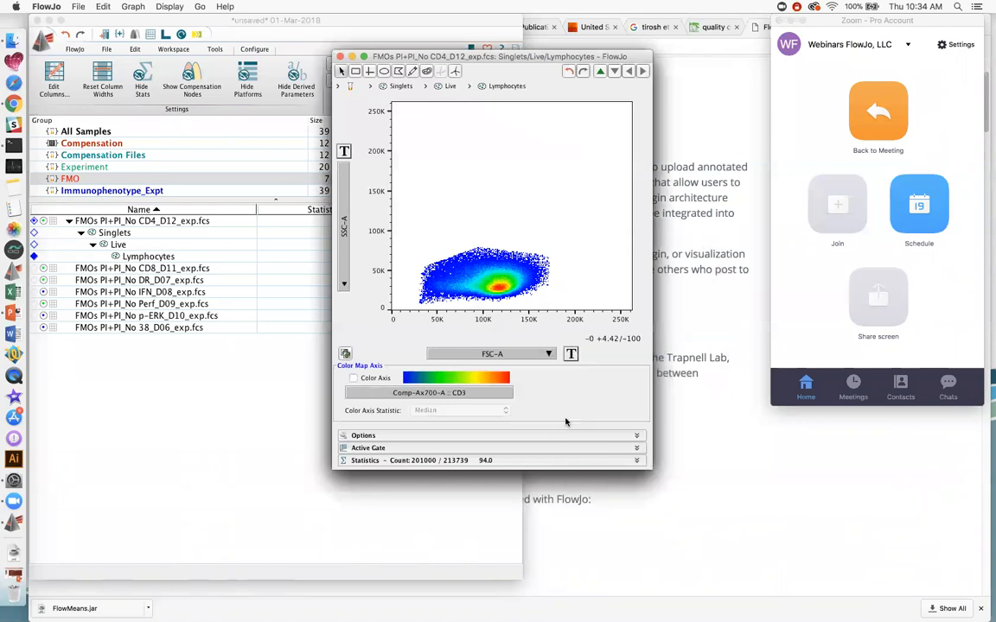
left_click(344, 249)
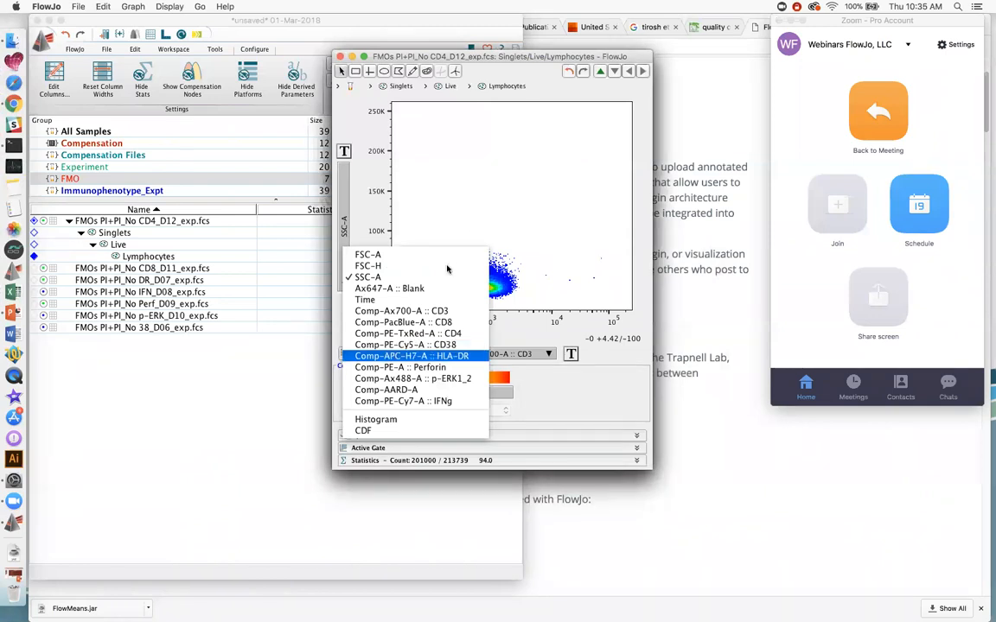
key("Return")
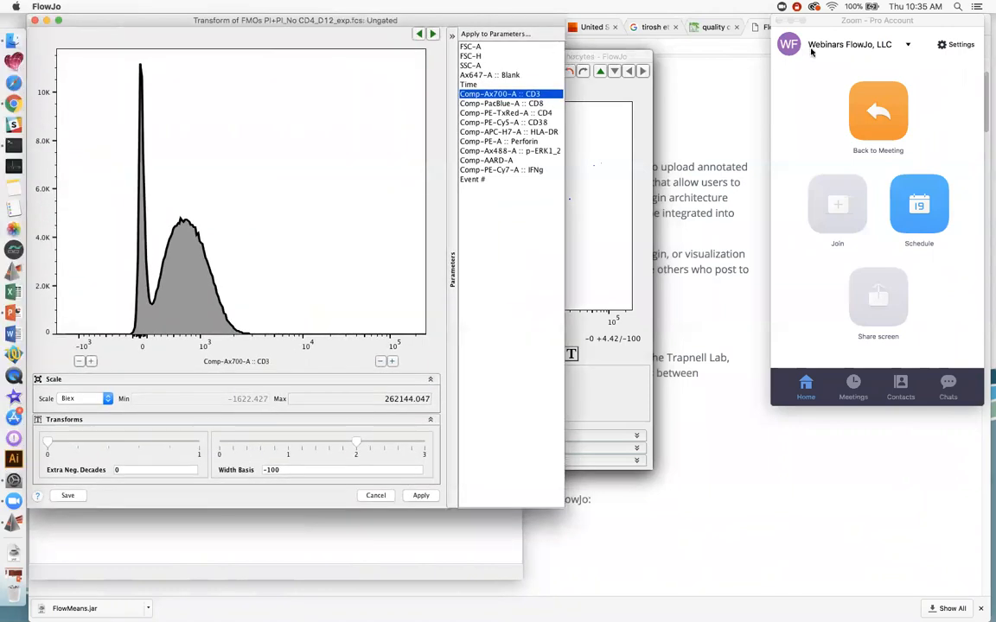
- Place the Lymphocytes plot beside the Comp-Ax700-A :: CD3 transform window and make the transform window active
left_click(569, 373)
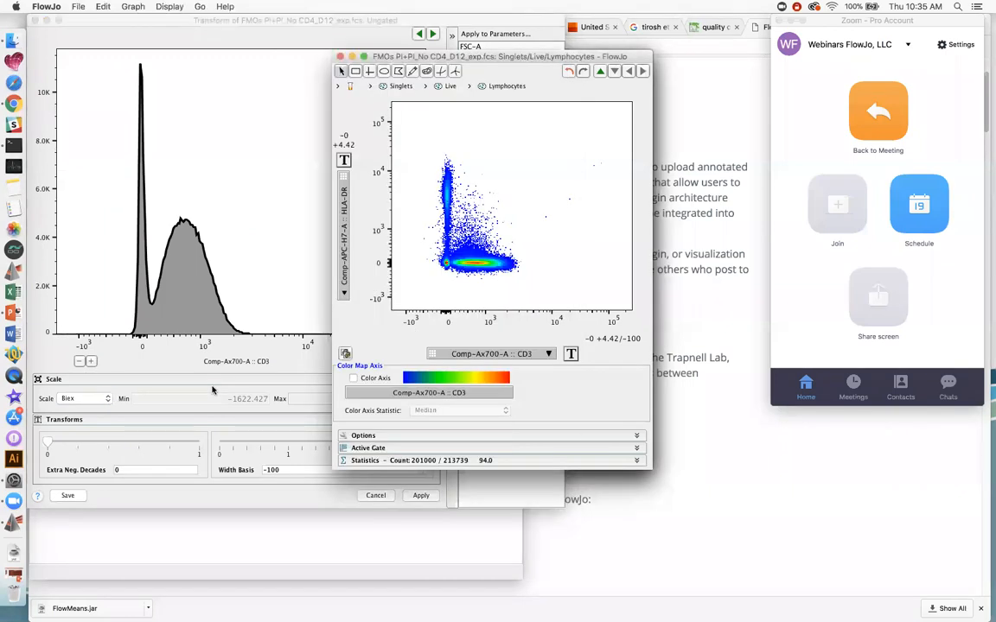
left_click_drag(424, 56, 681, 53)
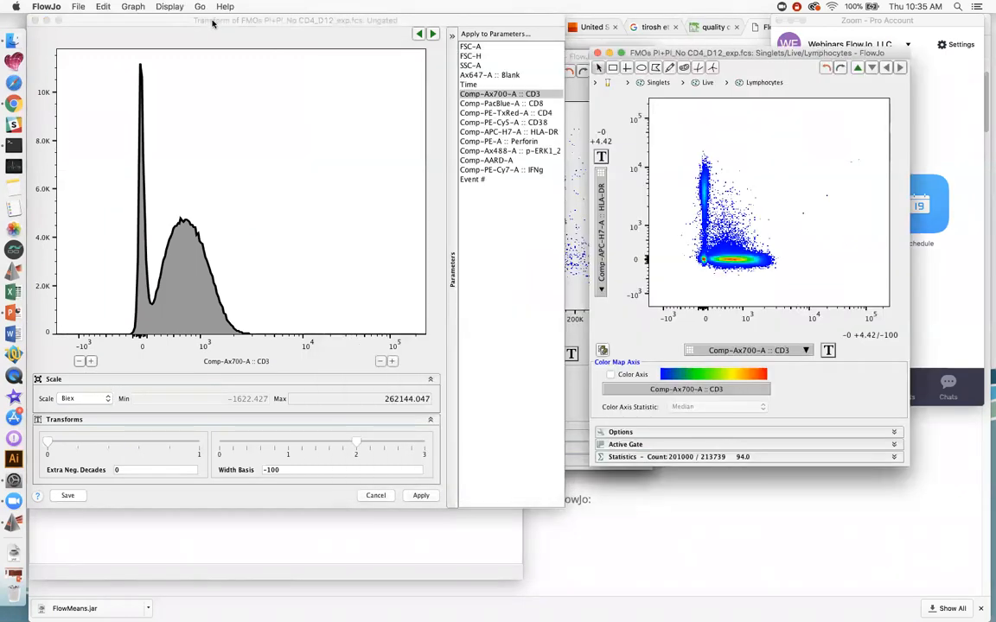
left_click(213, 23)
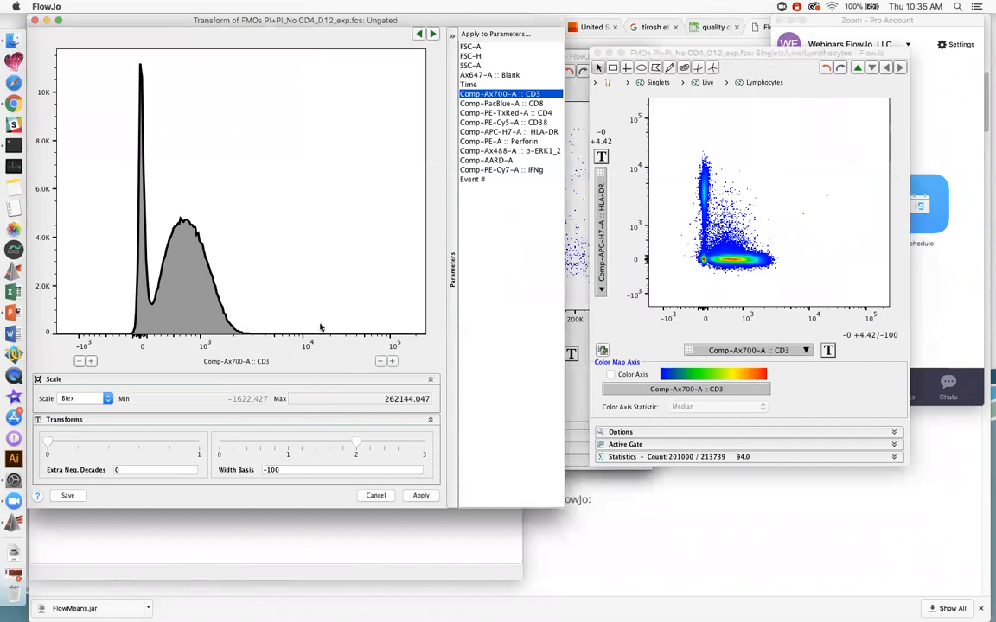
left_click(379, 362)
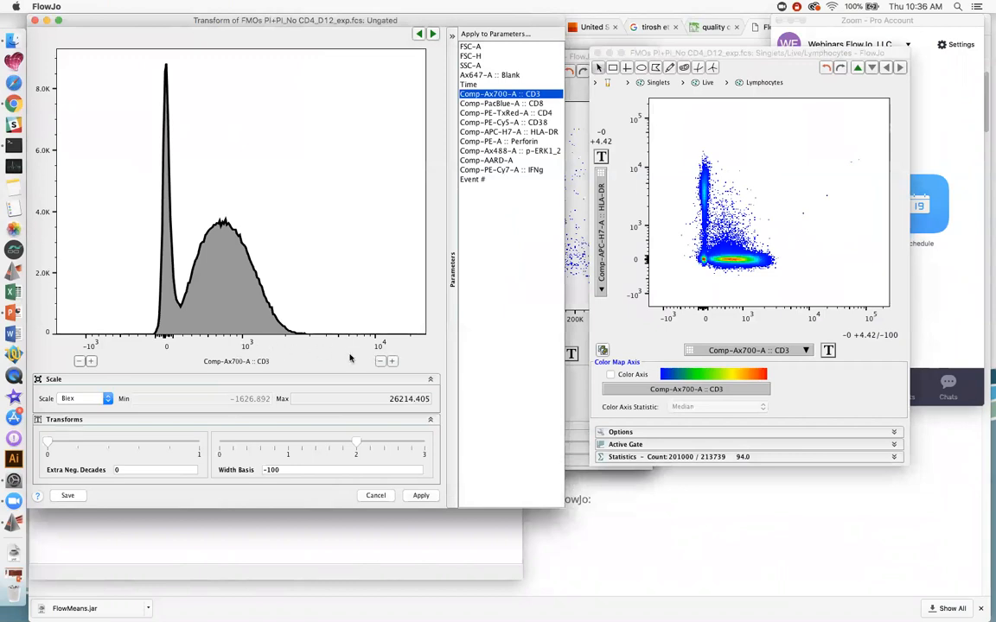
left_click(393, 362)
left_click(393, 362)
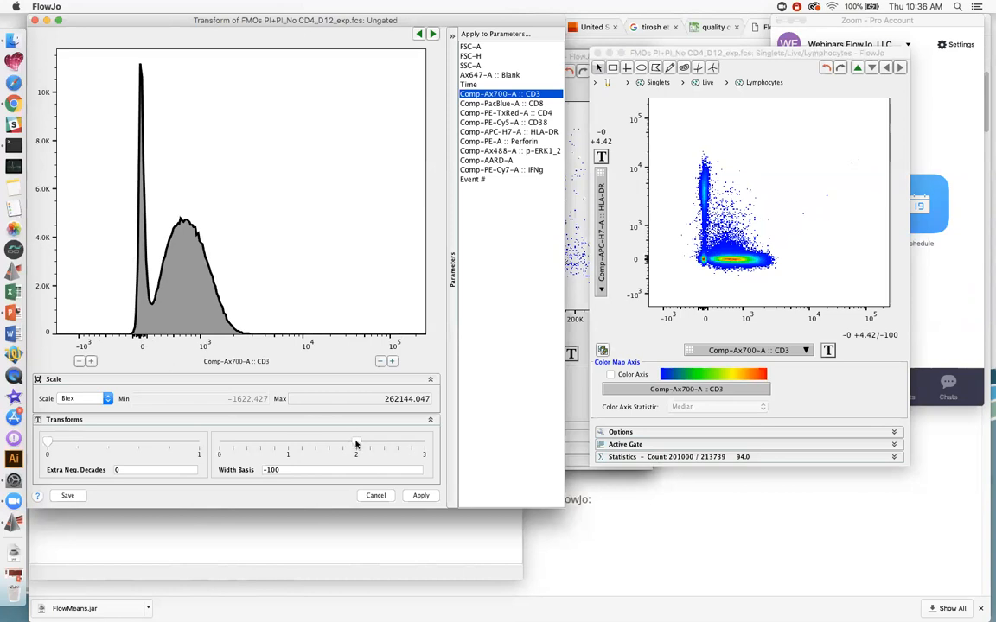
- Apply a Biex transform with maximum 26214.405, width basis -7.94 and 0.40 extra negative decades to both CD3 and HLA-DR
left_click(379, 361)
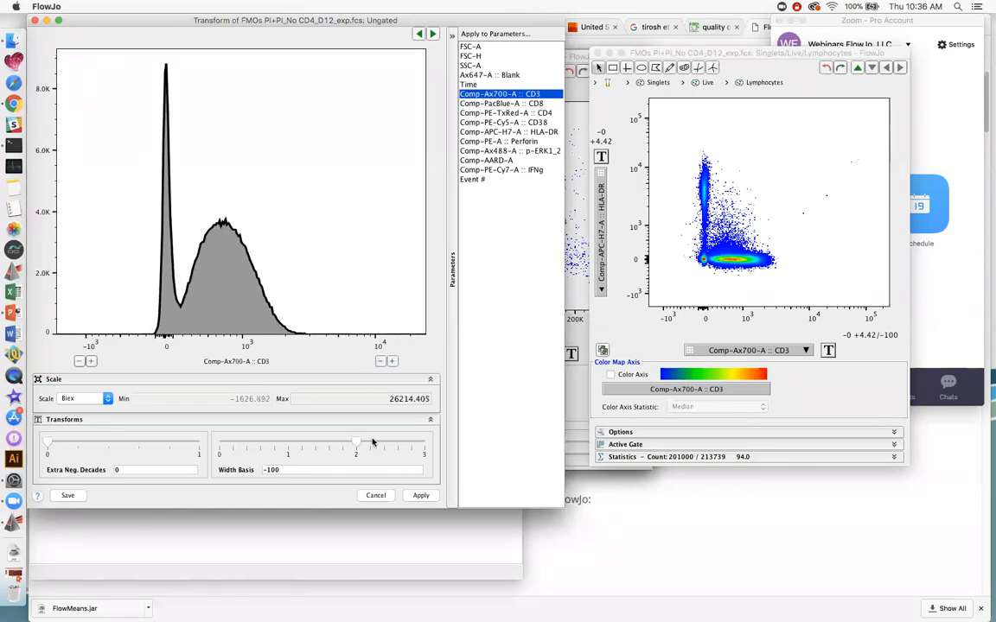
left_click_drag(341, 444, 281, 442)
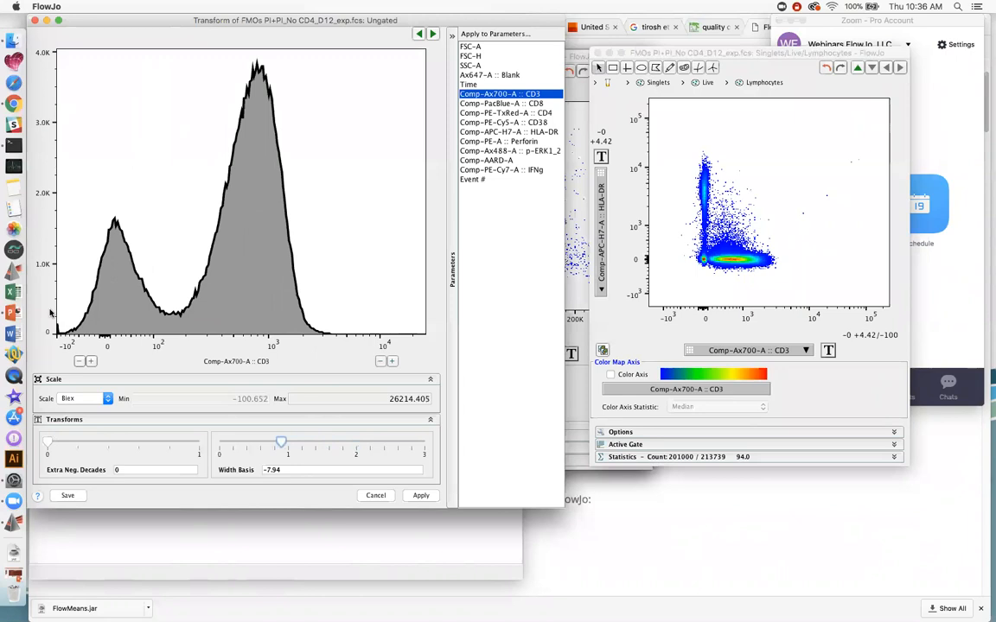
left_click_drag(65, 446, 113, 442)
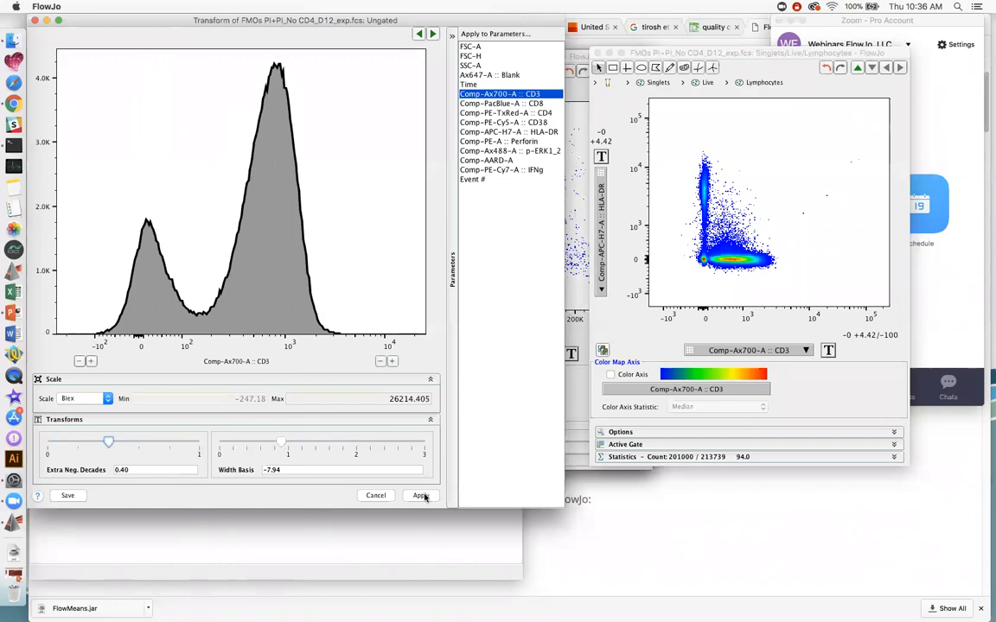
left_click(517, 131, "super")
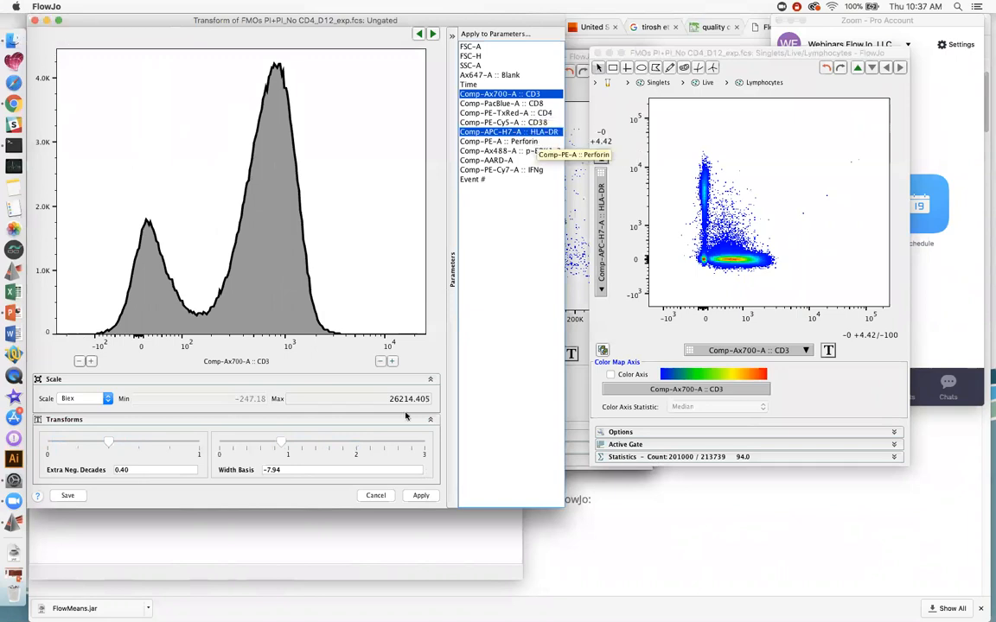
left_click(421, 495)
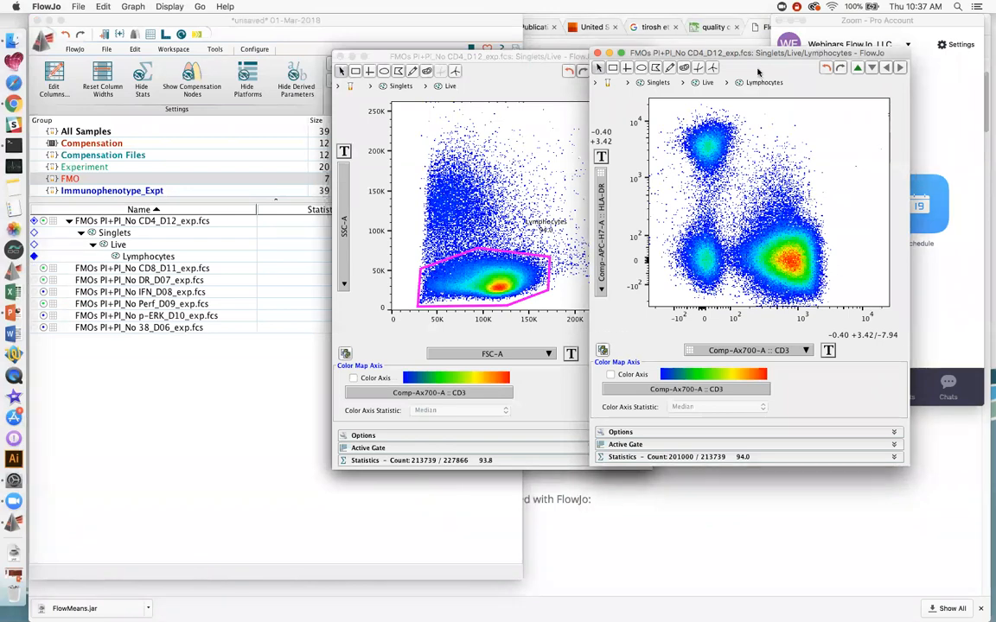
- Reposition the Lymphocytes plot window and add a curly quadrant gate centred between the clusters at about CD3 93, HLA-DR 183
left_click_drag(733, 58, 752, 56)
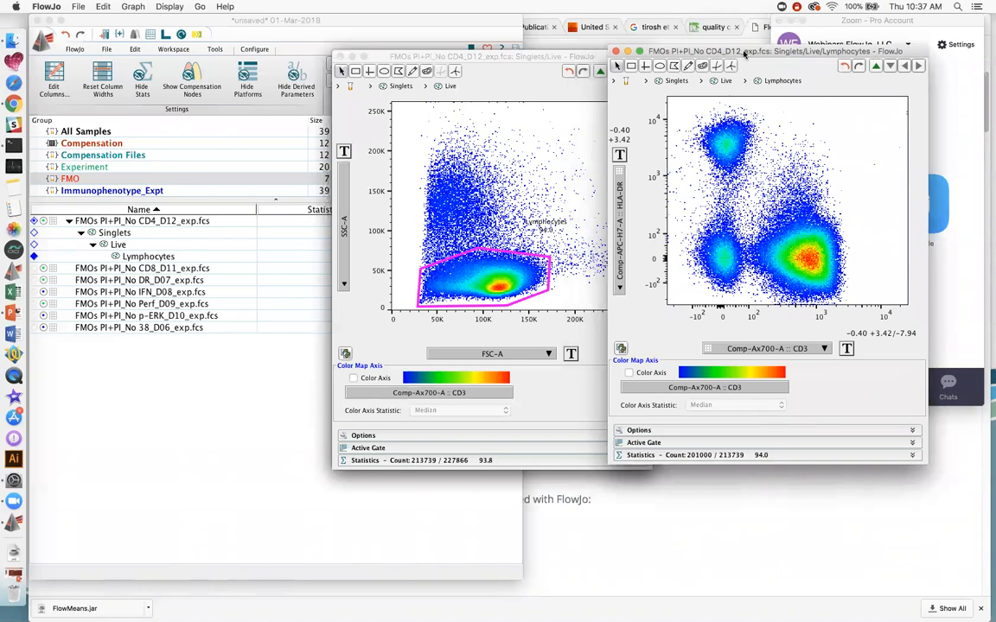
left_click_drag(670, 51, 648, 50)
left_click_drag(739, 54, 597, 58)
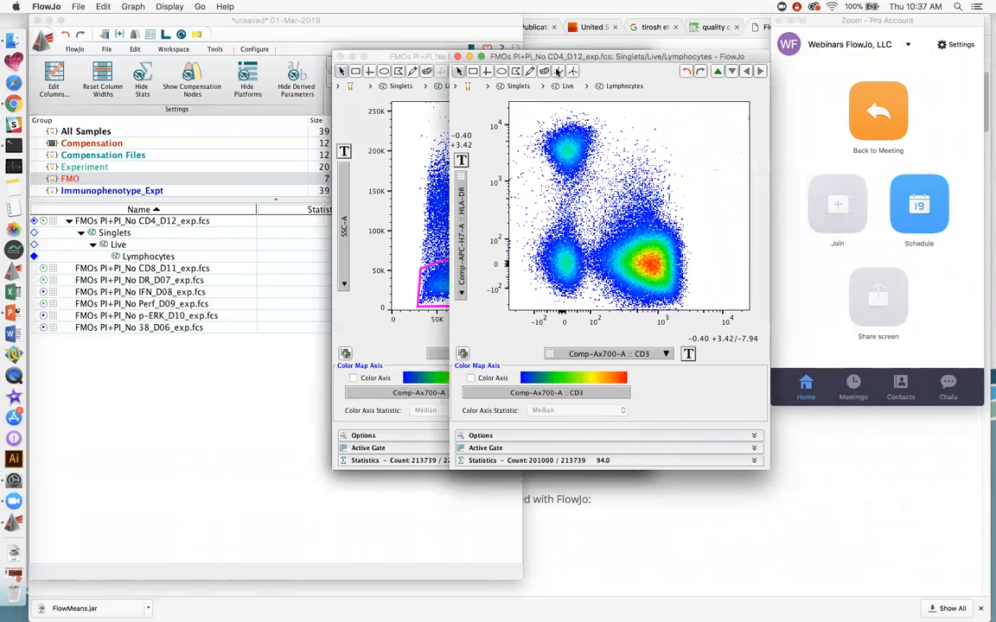
left_click(557, 71)
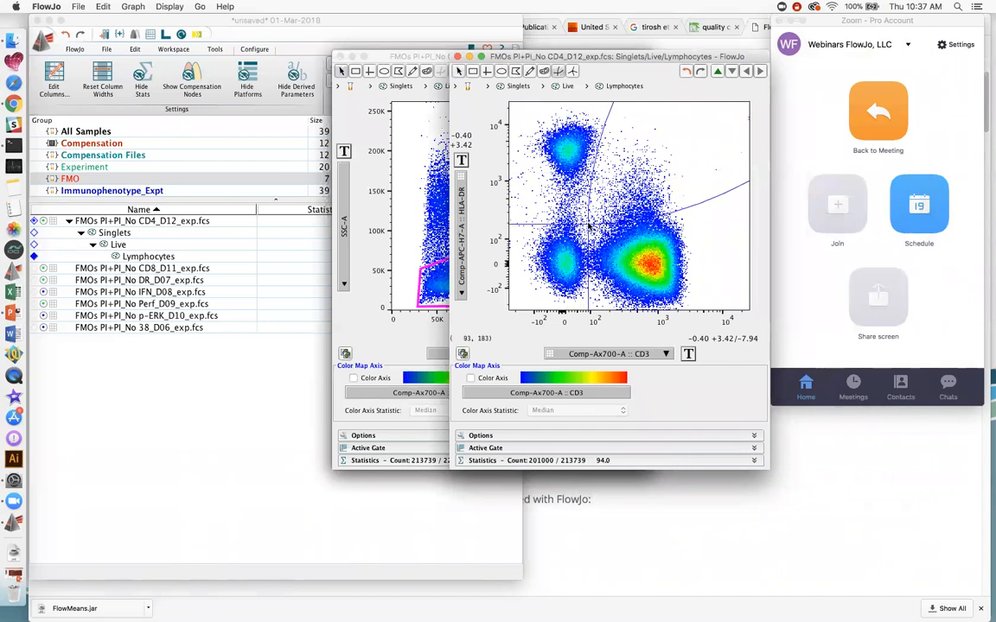
left_click(589, 225)
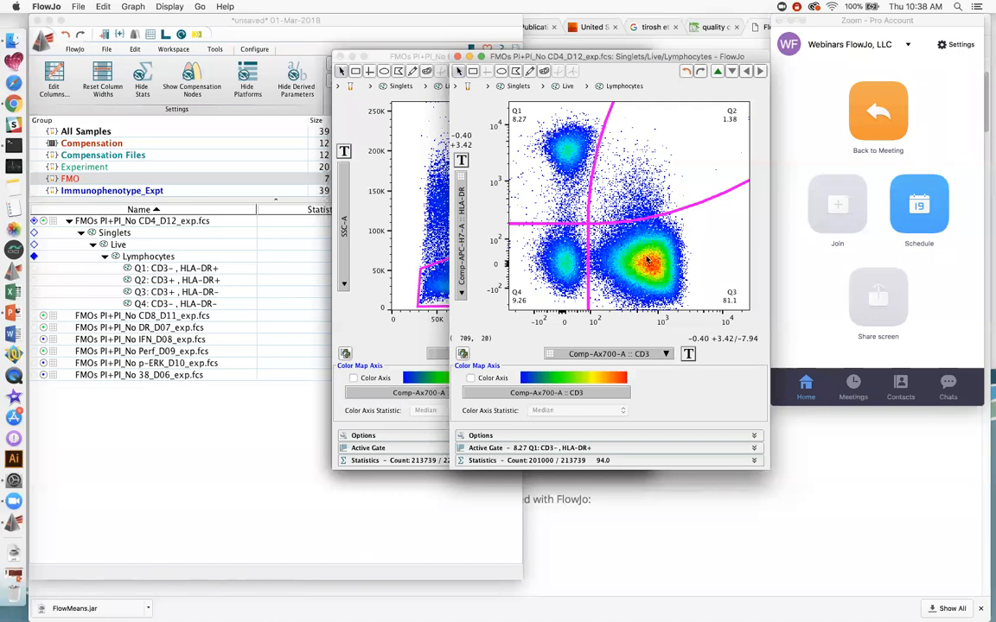
- View the Q3: CD3+, HLA-DR- population and its parent populations, and close the Live population's plot
double_click(647, 260)
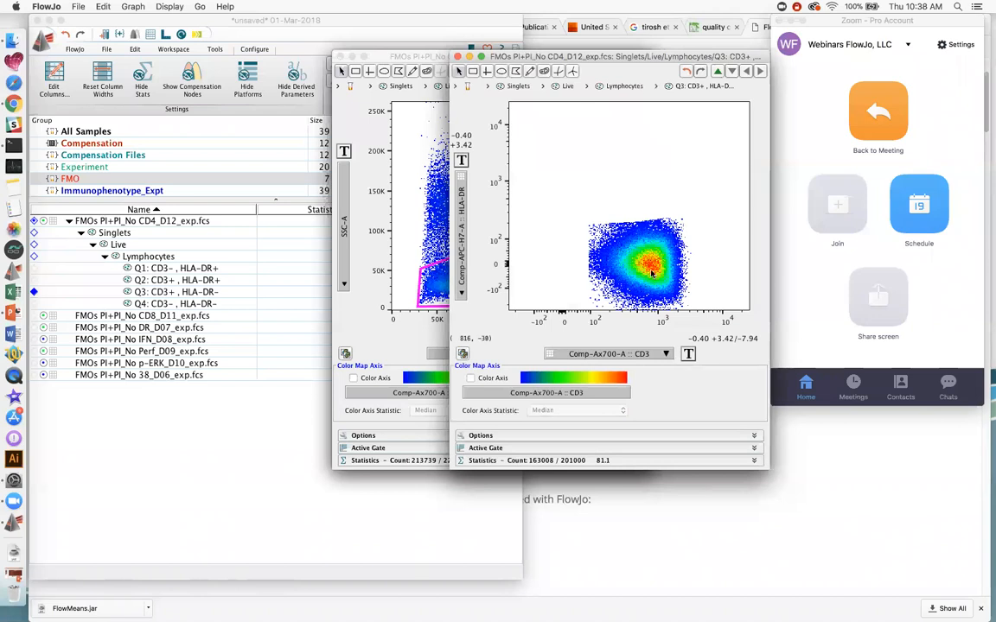
left_click(716, 72)
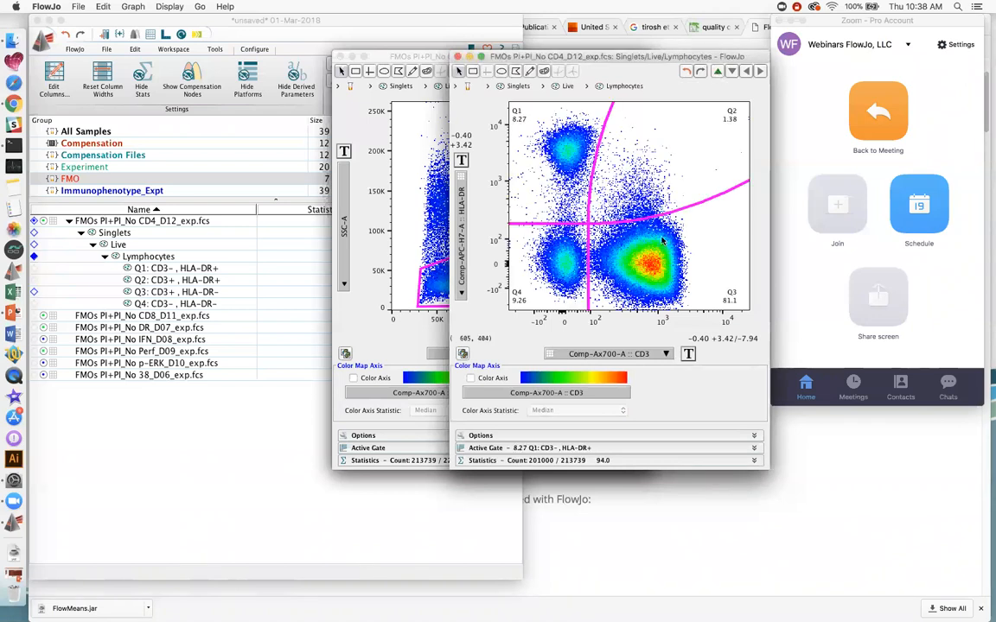
double_click(657, 253)
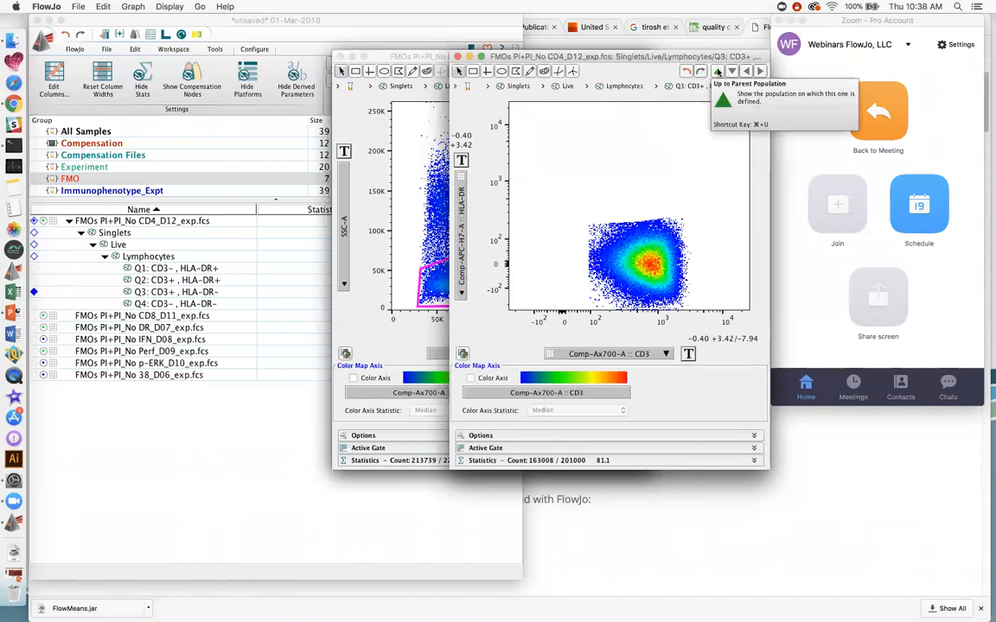
left_click(718, 72)
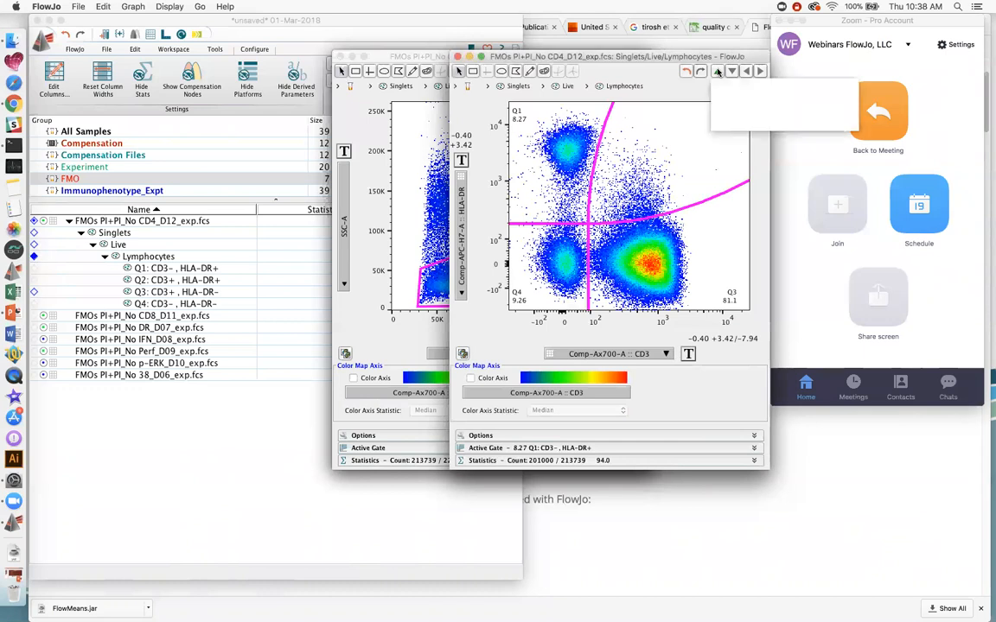
left_click(718, 73)
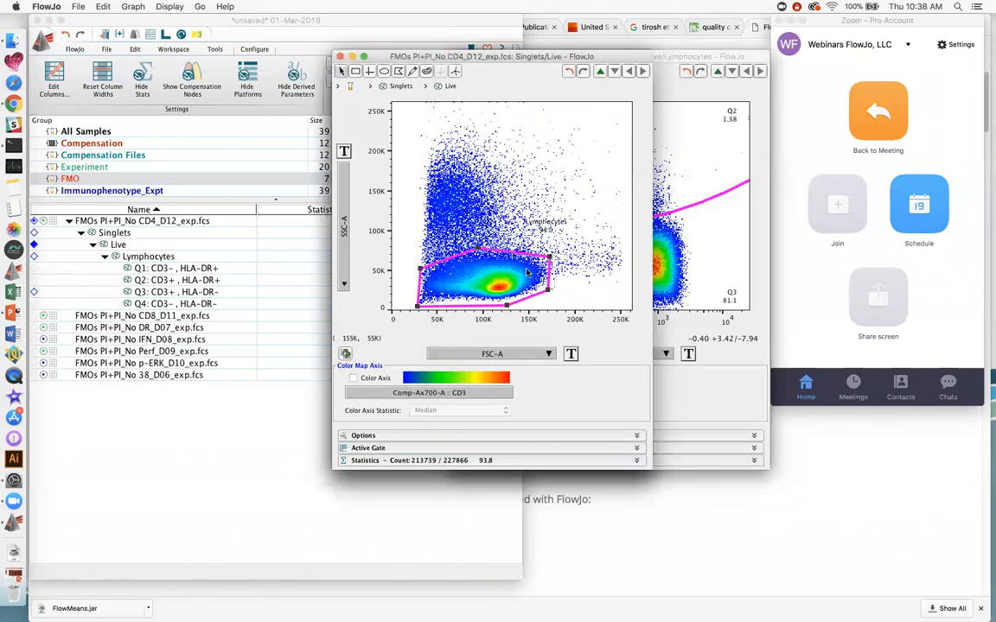
left_click(340, 56)
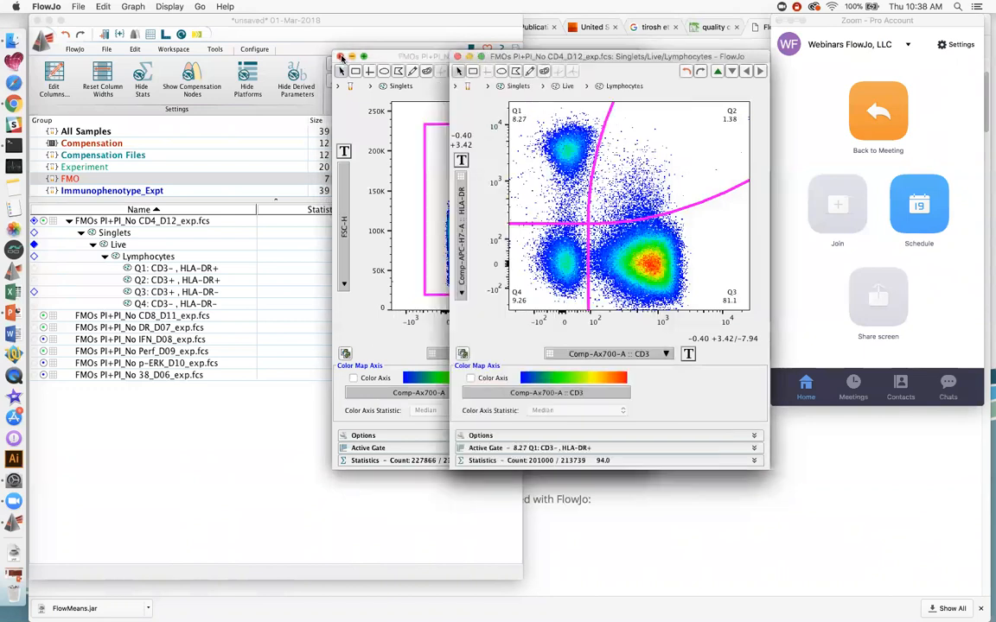
- Review the workspace gating hierarchy of the No CD4_D12 sample, from Singlets through Live and Lymphocytes to the quadrants
left_click(128, 235)
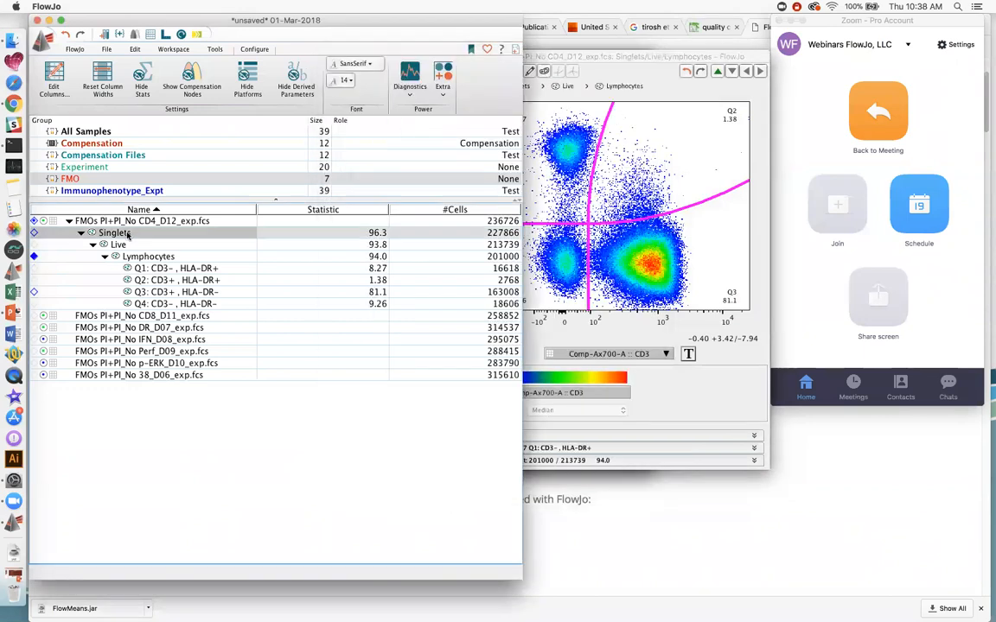
left_click(170, 305, "shift")
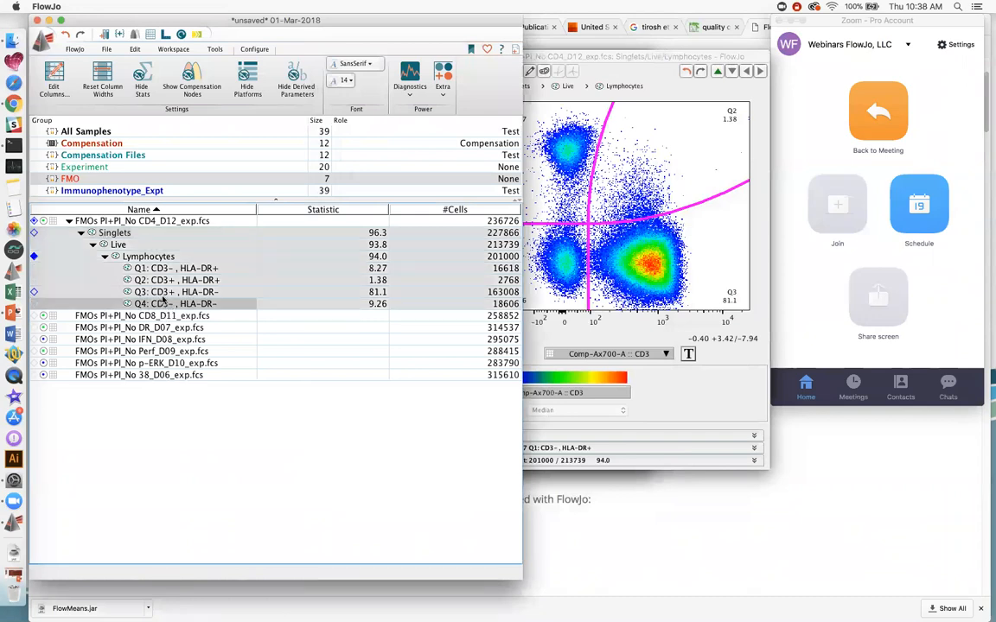
left_click(118, 221)
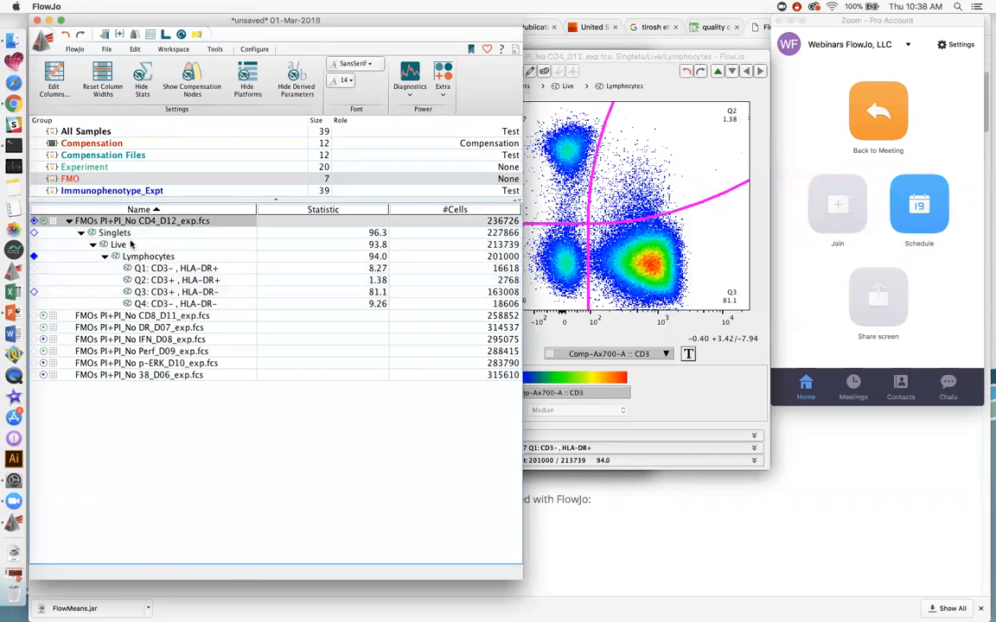
left_click(116, 233)
left_click(120, 246)
left_click(140, 257)
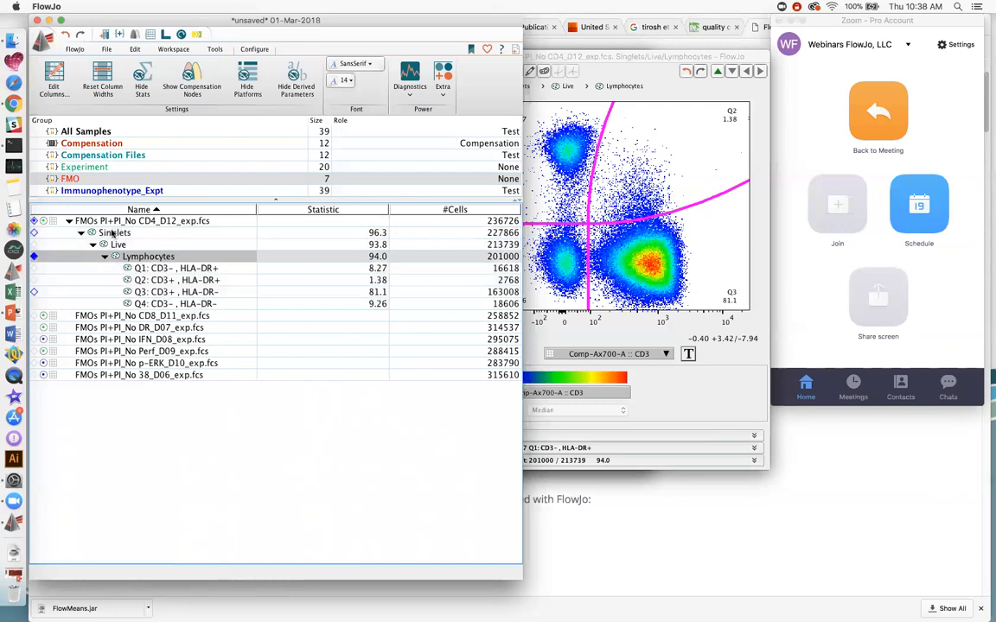
- Open the Q3: CD3+, HLA-DR- population's plot and set its axes to CD4 horizontally and CD8 vertically
left_click(648, 269)
double_click(647, 269)
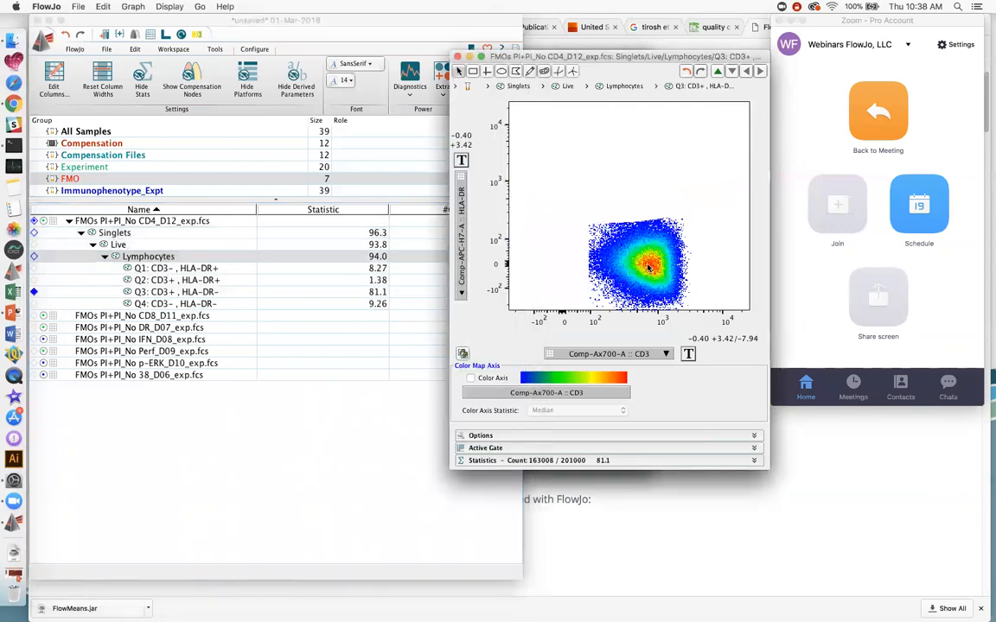
left_click(603, 355)
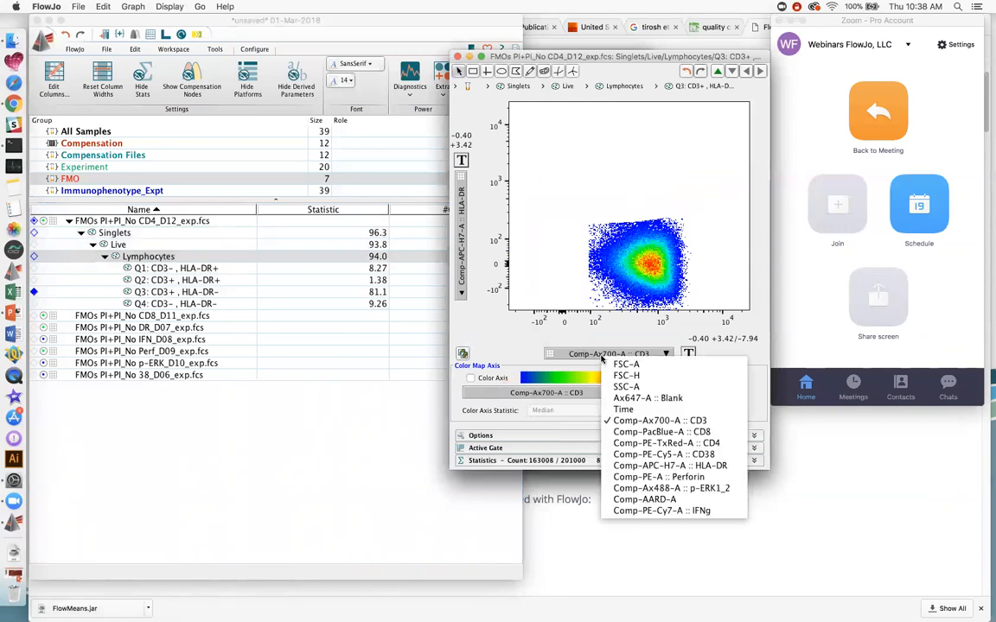
left_click(633, 443)
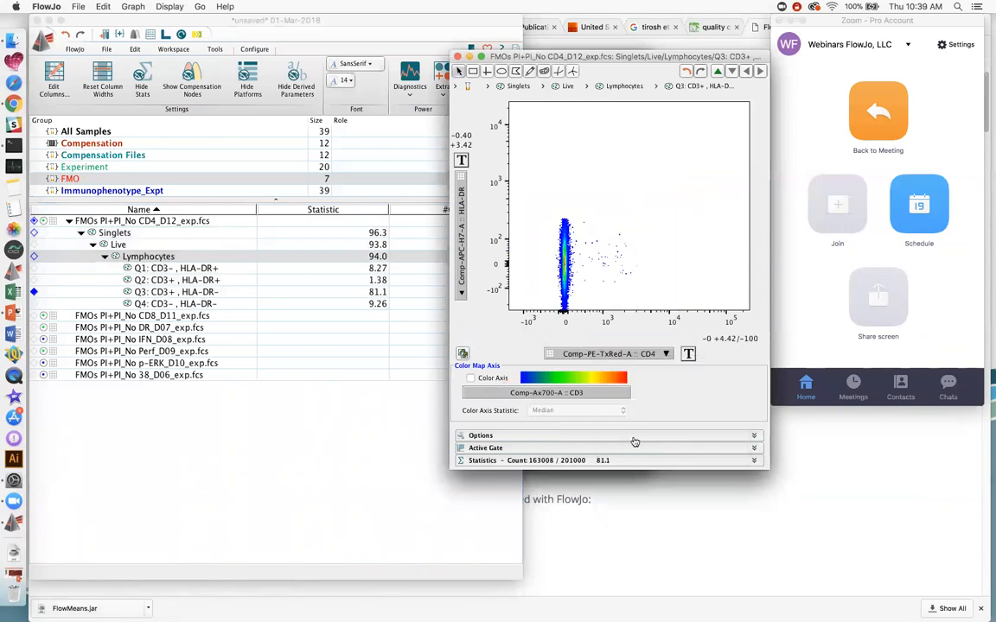
left_click(462, 244)
left_click(510, 283)
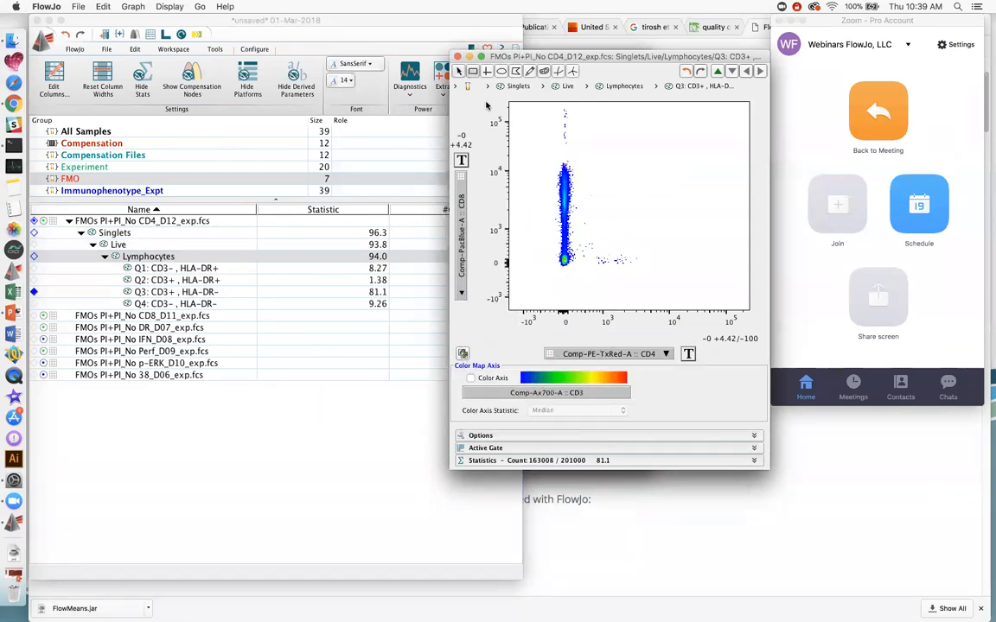
- Draw a rectangle gate named CD4+ around the CD4-positive, CD8-low events, with its lower-right corner at about CD4 233K, CD8 -737, and fine-tune its upper-left corner
left_click_drag(575, 231, 745, 290)
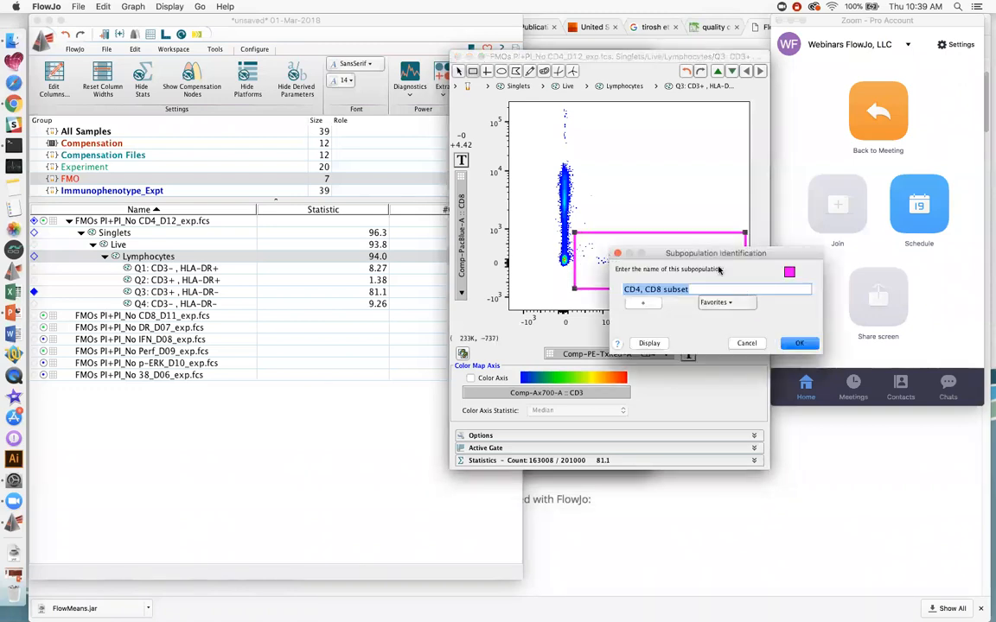
type("CD")
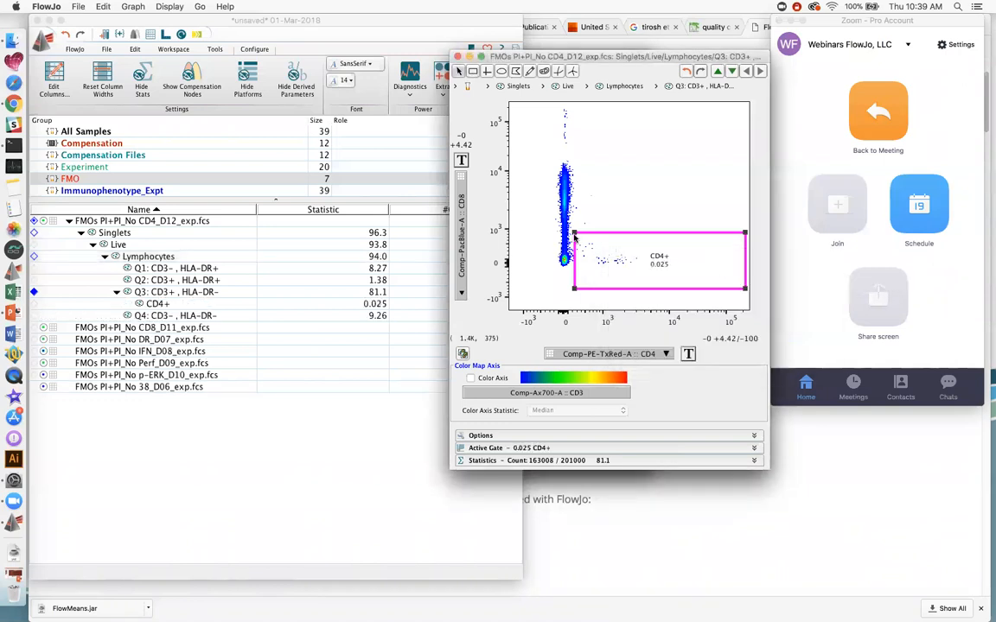
left_click_drag(574, 231, 573, 231)
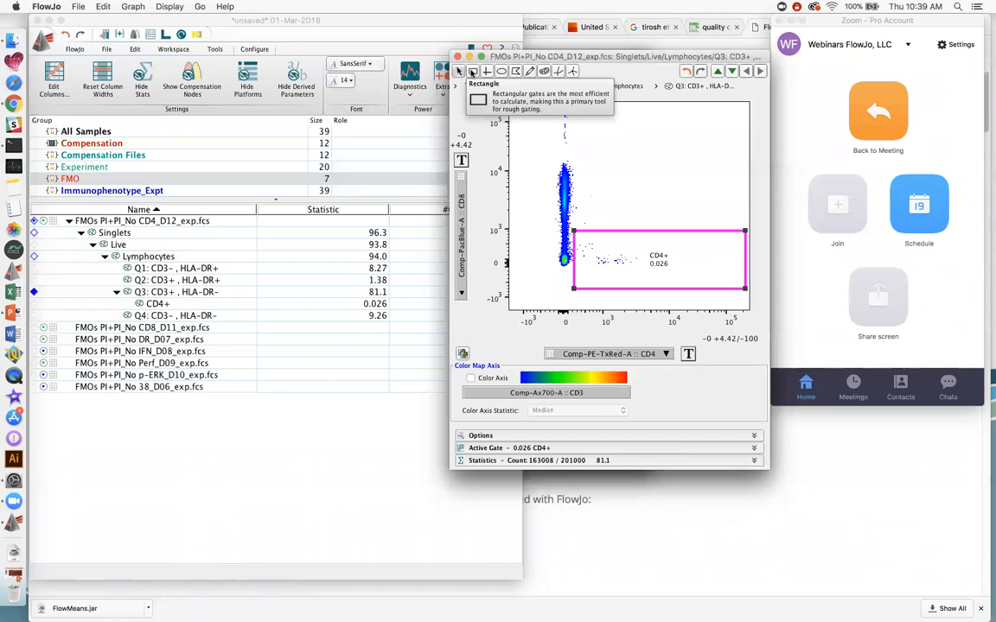
- Draw a rectangle gate named CD8+ around the CD8-positive, CD4-low cluster, from about CD4 -391, CD8 192K to CD4 578, CD8 1.0K
left_click(472, 72)
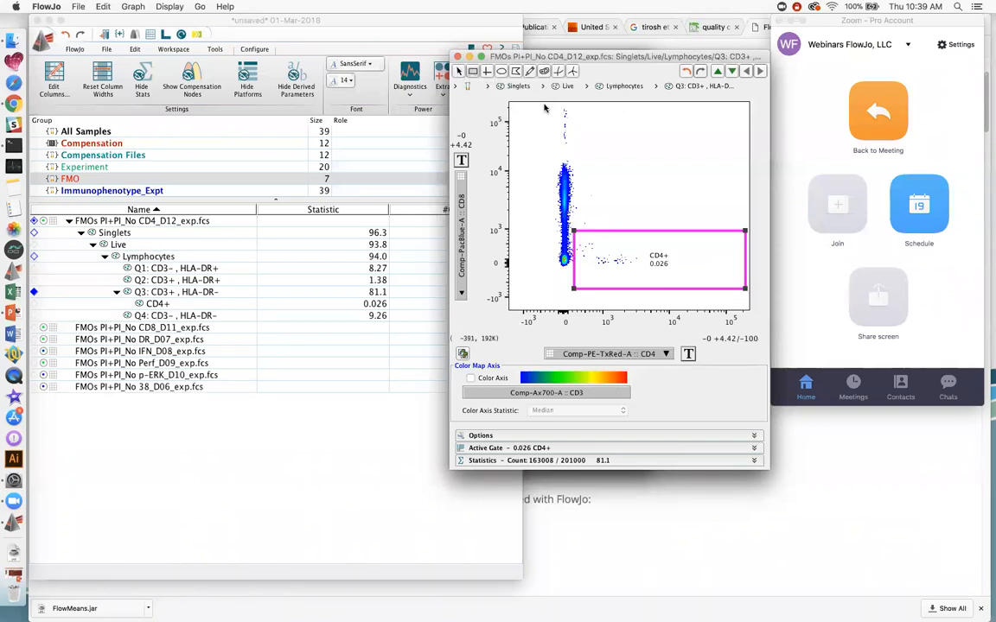
left_click_drag(545, 106, 587, 227)
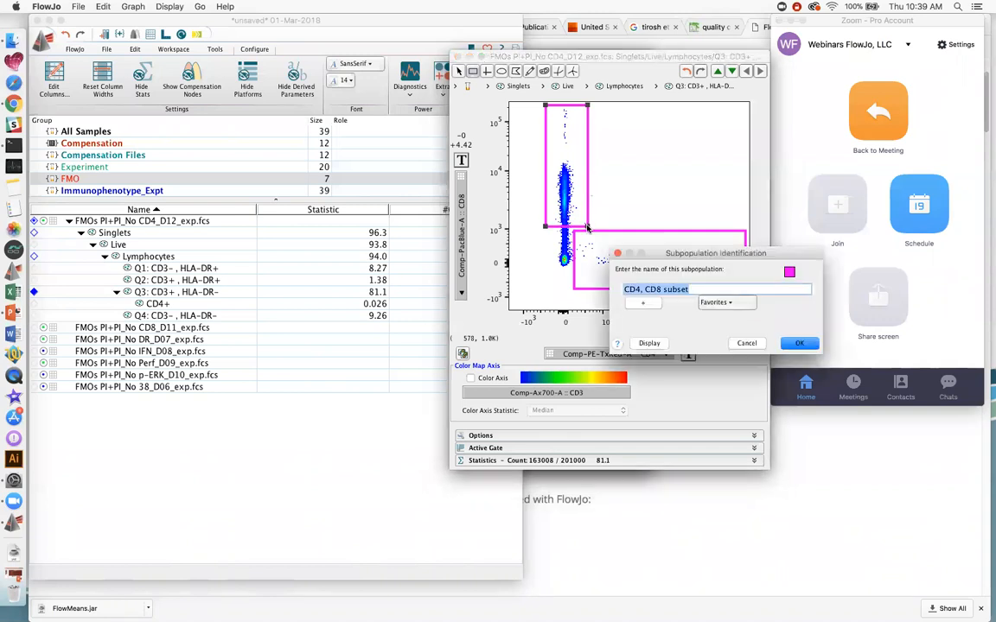
type("CD8+")
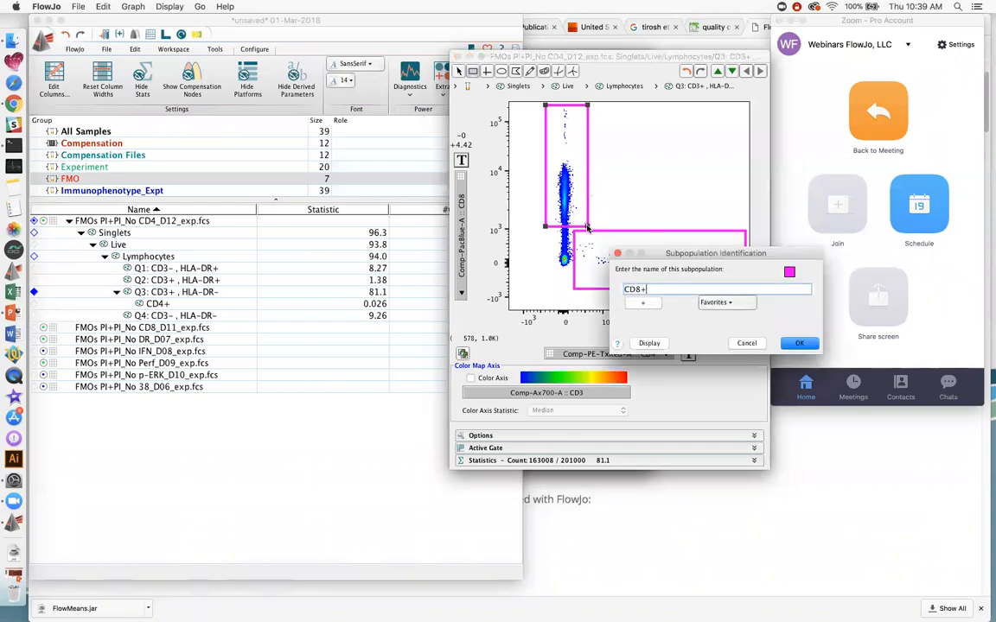
key("Return")
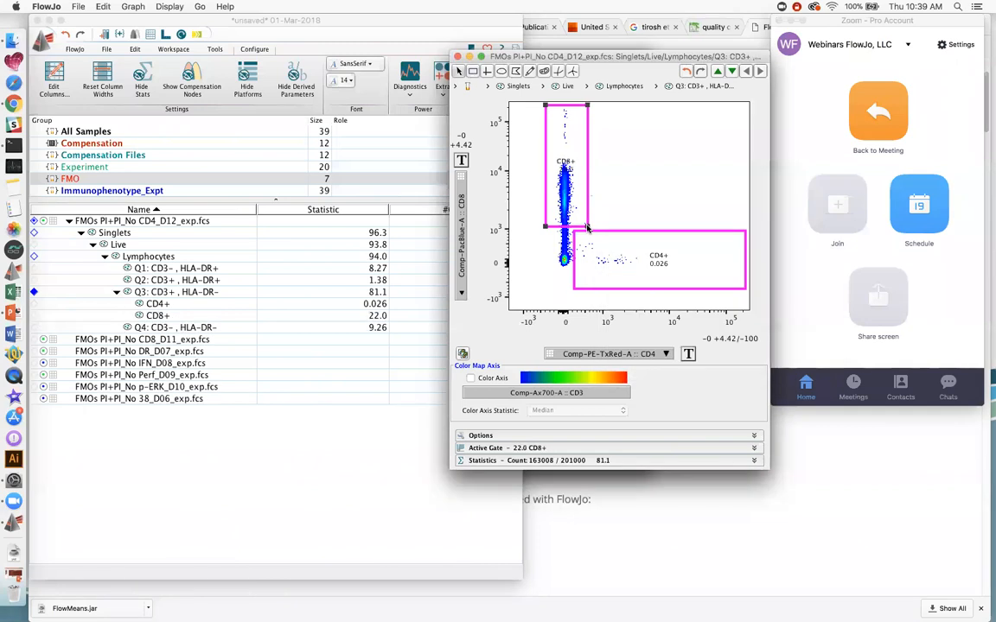
- Copy all populations of the No CD4_D12 sample, from Singlets through Q4: CD3-, HLA-DR-, to the FMO group
left_click(122, 234)
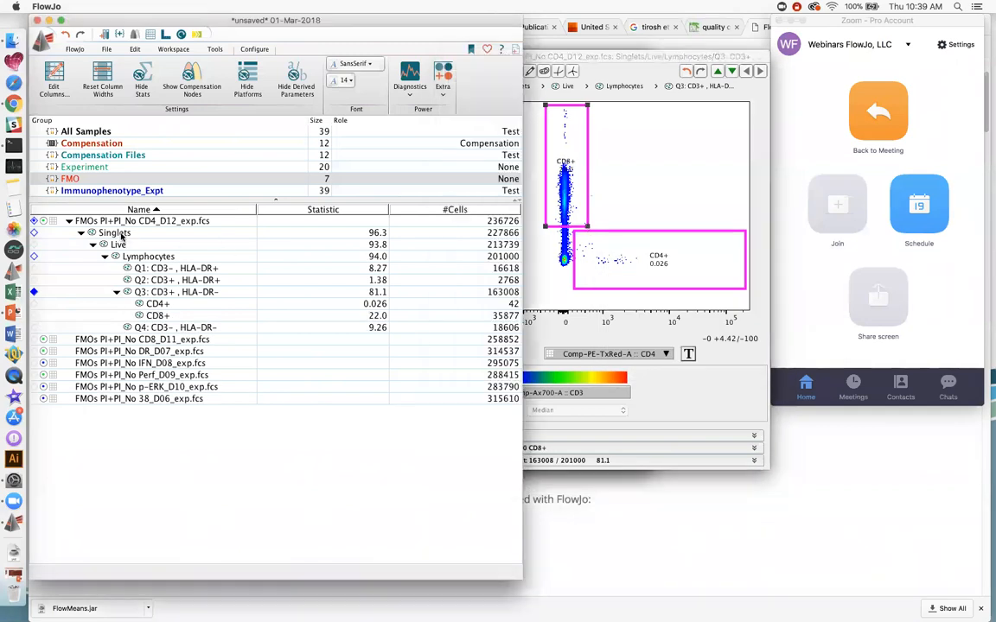
left_click(122, 235)
left_click(152, 327, "shift")
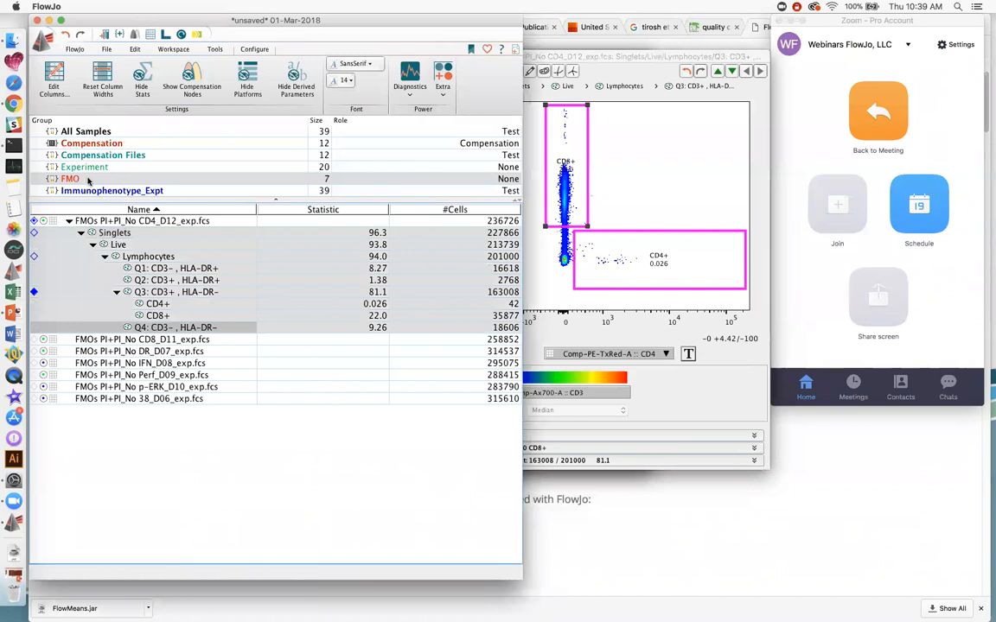
left_click_drag(275, 199, 276, 230)
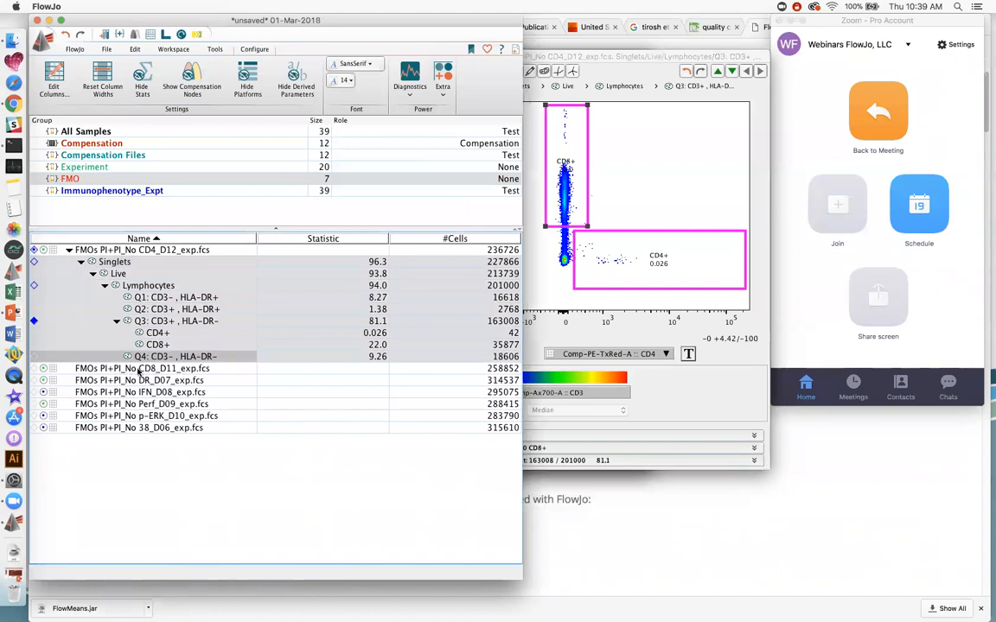
right_click(114, 265)
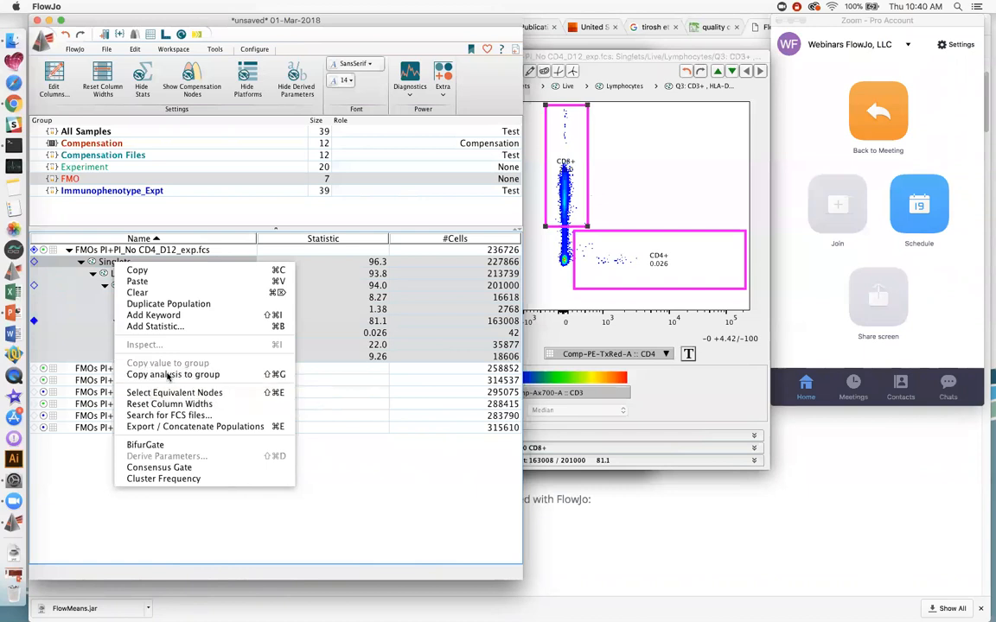
left_click(170, 377)
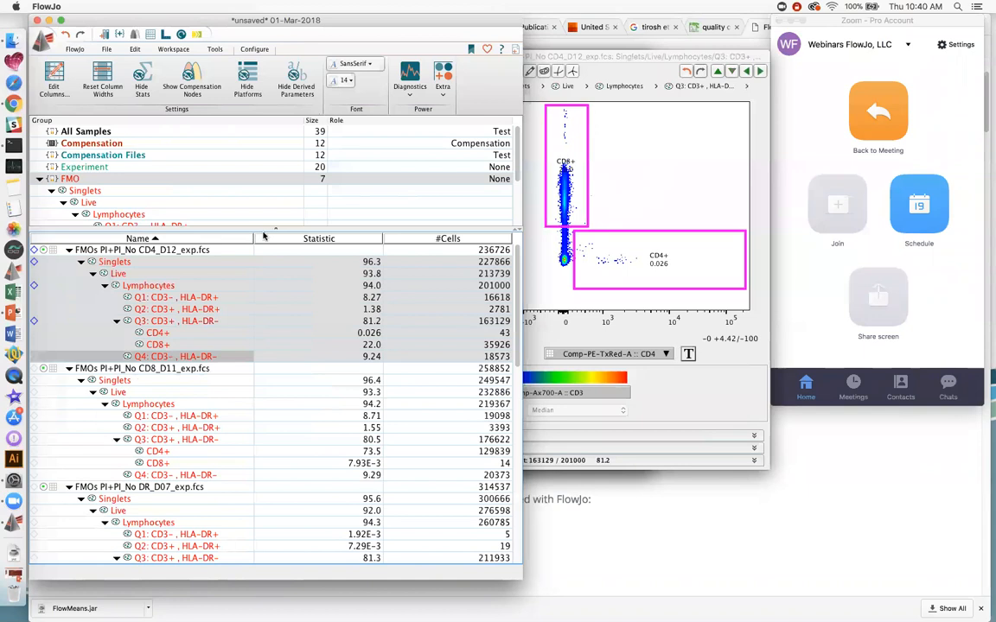
- Open the No IFN_D08 sample's CD8+ population and set its horizontal axis to Comp-PE-Cy7-A :: IFNg
left_click_drag(263, 231, 262, 307)
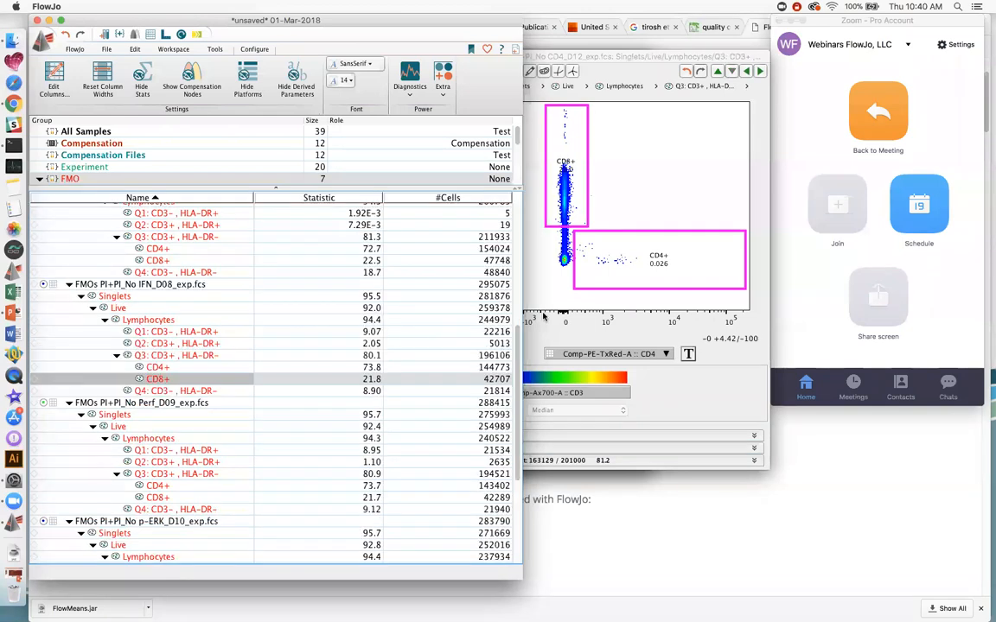
left_click(526, 310)
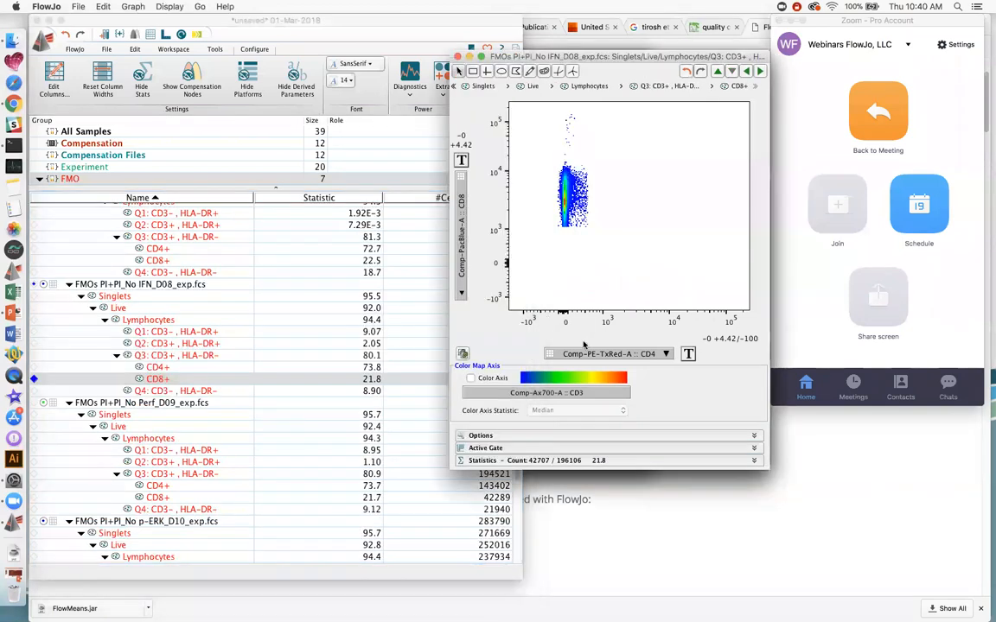
left_click(642, 355)
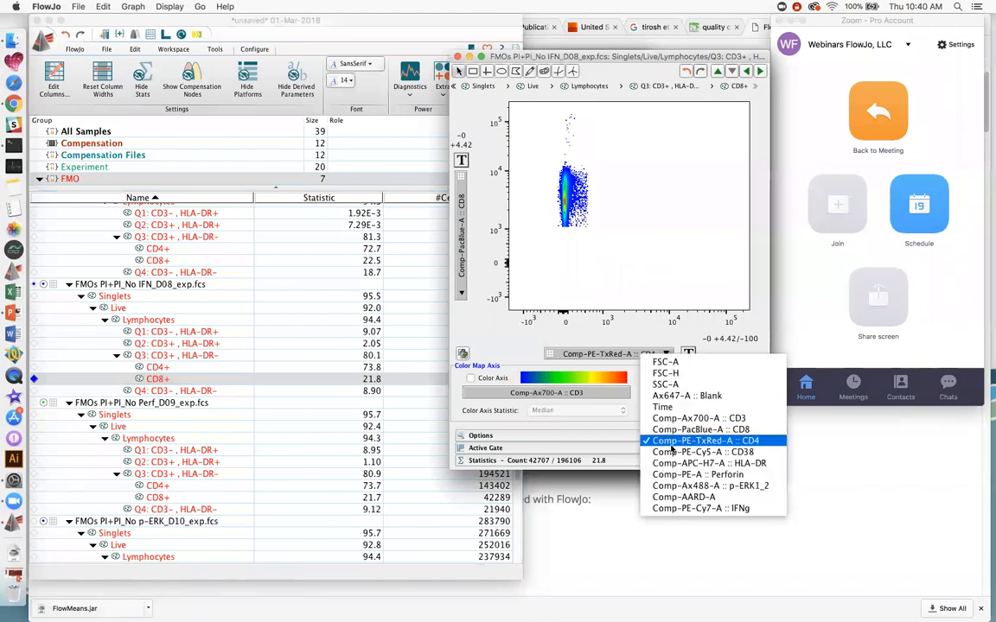
left_click(683, 508)
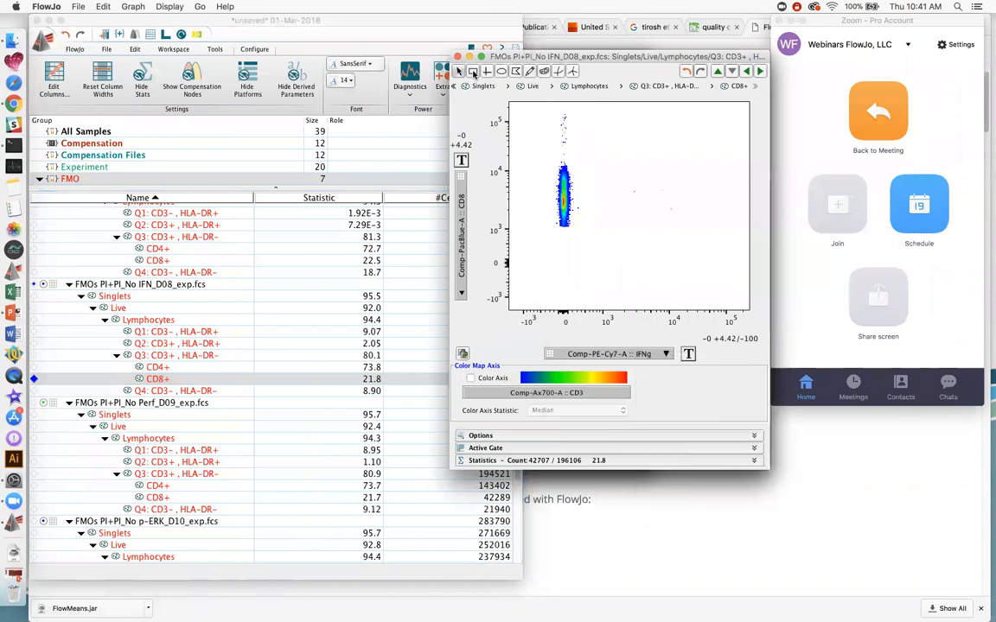
- Draw a rectangle gate named IFN beyond the IFNg-negative cluster and shift its lower-left corner to exclude that cluster
mouse_move(569, 111)
left_mouse_down()
mouse_move(602, 221)
mouse_move(745, 238)
left_mouse_up()
type("IFN")
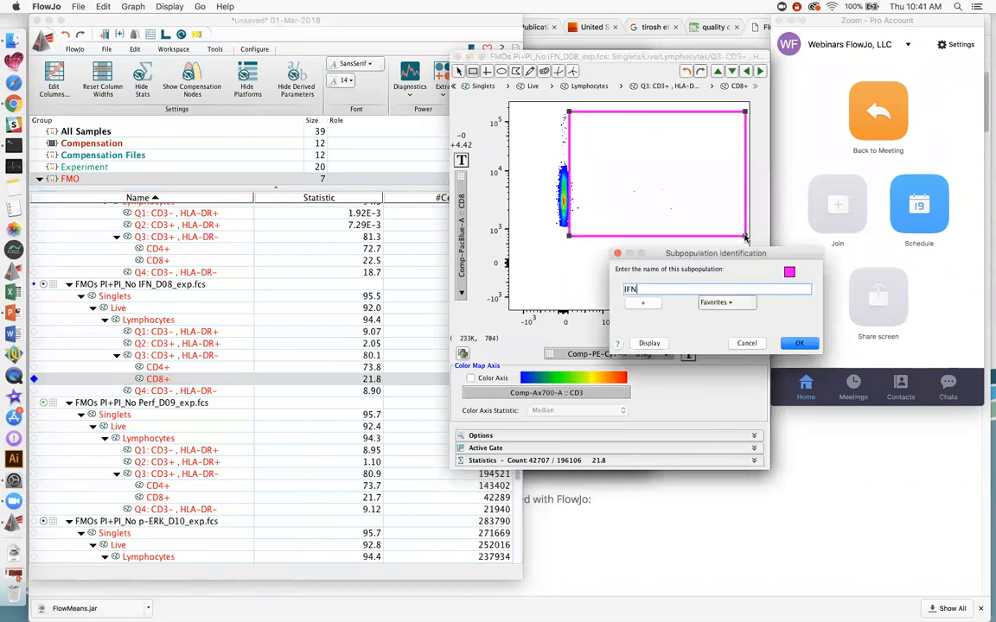
left_click(799, 343)
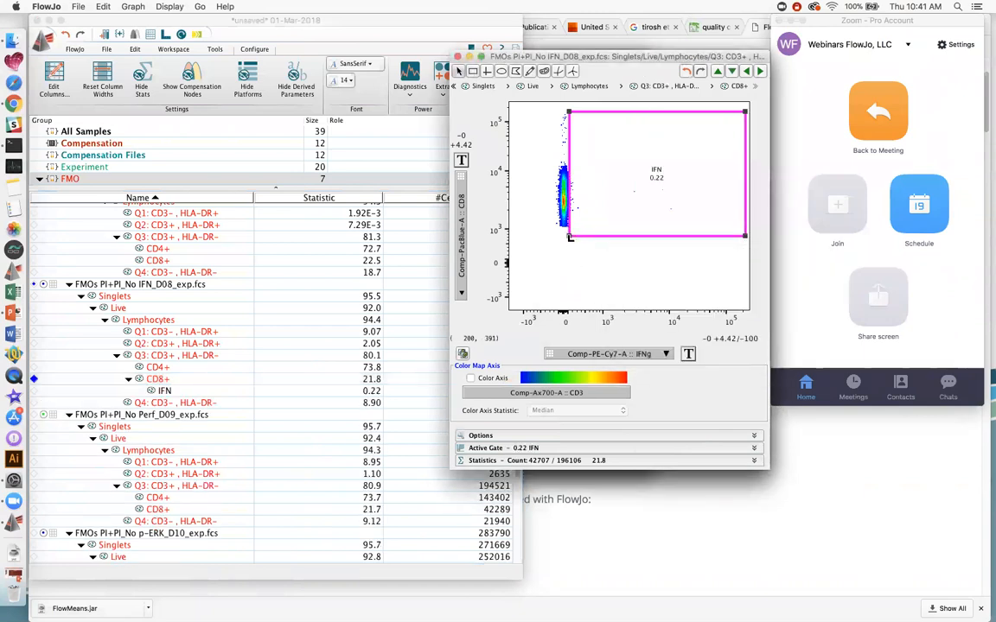
left_click_drag(569, 231, 573, 232)
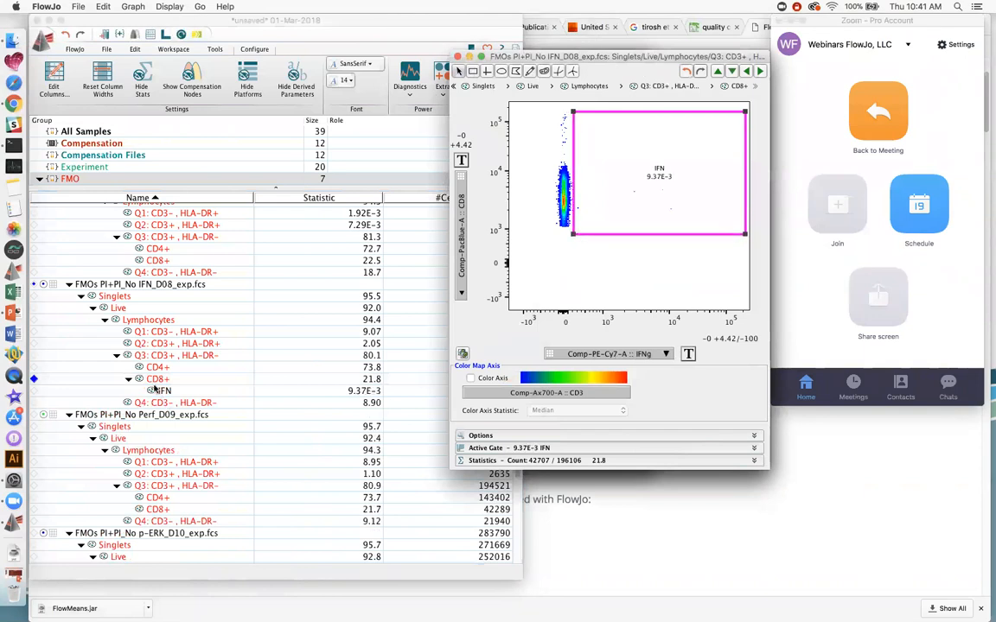
- Compare the No IFN_D08 sample's populations, including the IFN gate under CD8+, with the FMO group's gating hierarchy
left_click(166, 392)
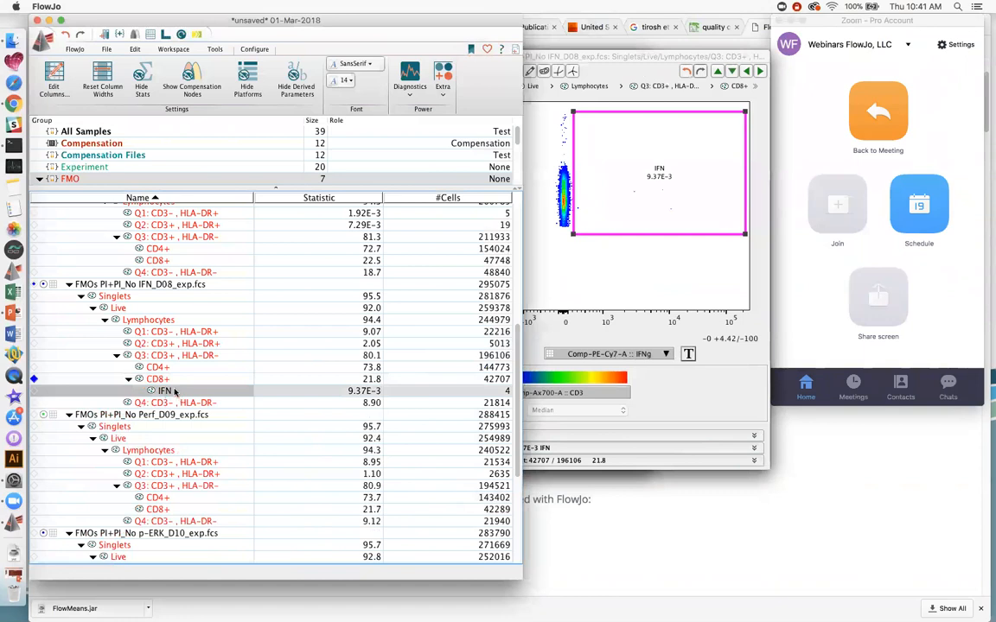
left_click(207, 380)
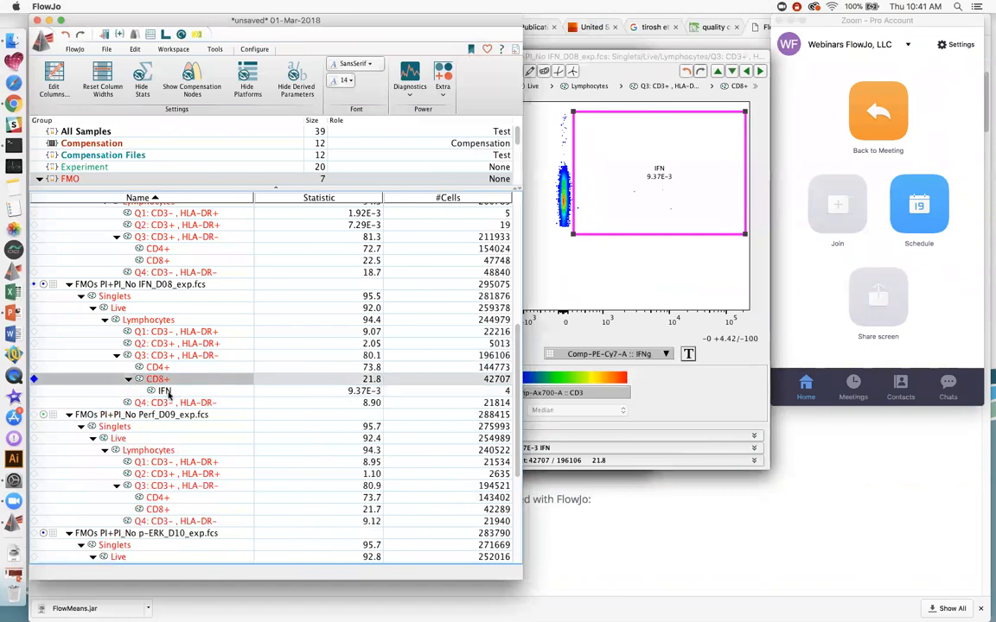
left_click(162, 391)
left_click(244, 364)
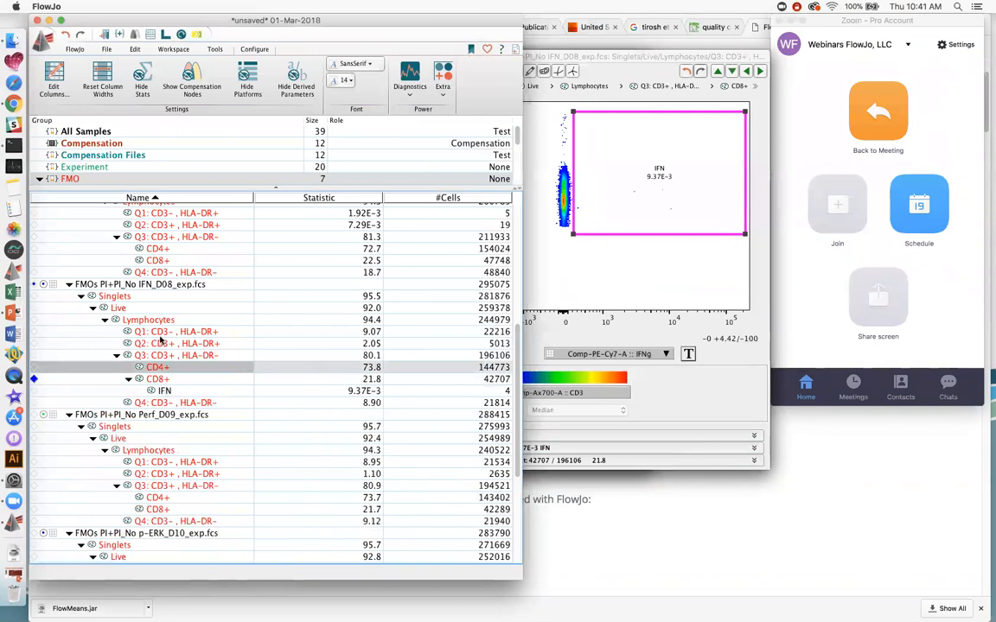
left_click_drag(275, 188, 277, 287)
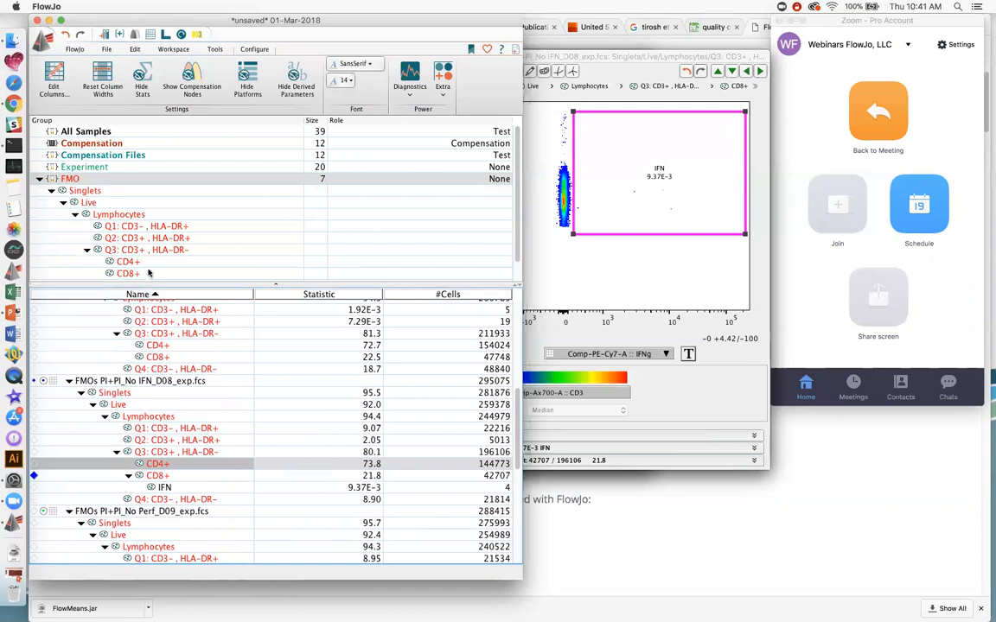
left_click_drag(275, 285, 274, 215)
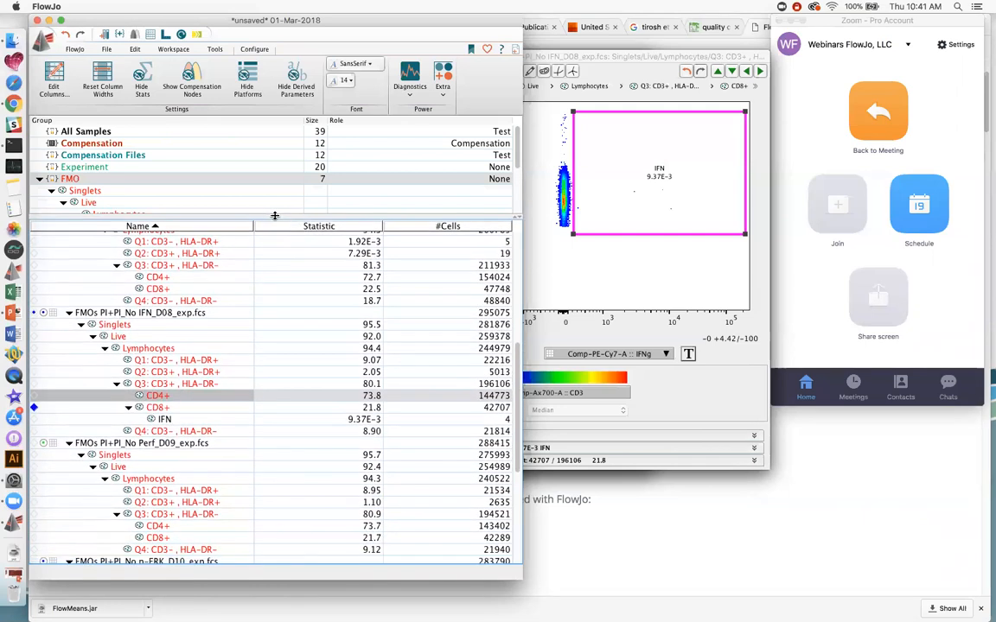
left_click(160, 266)
left_click(148, 350)
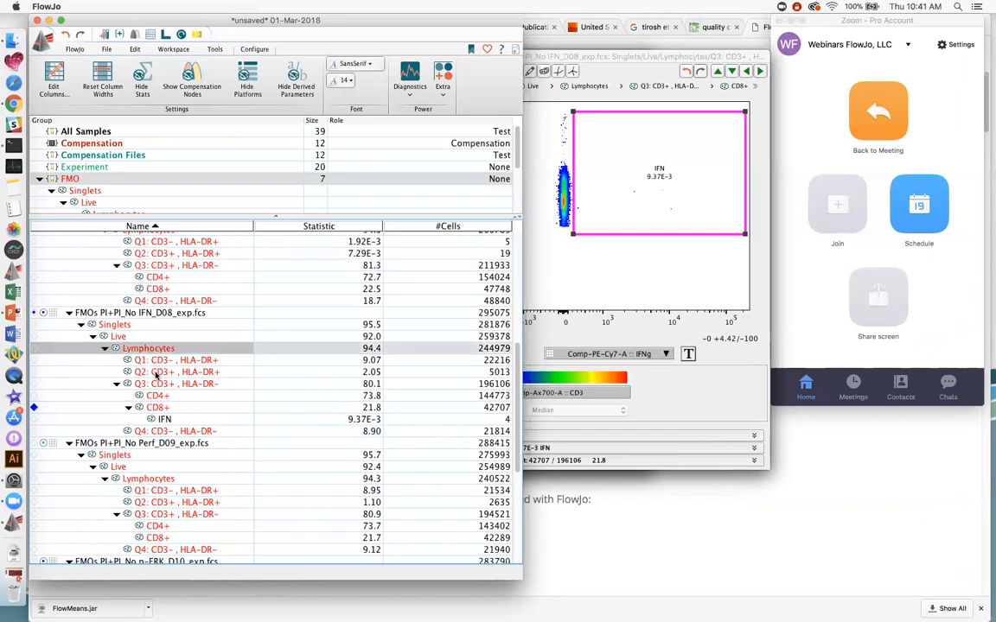
left_click(158, 373)
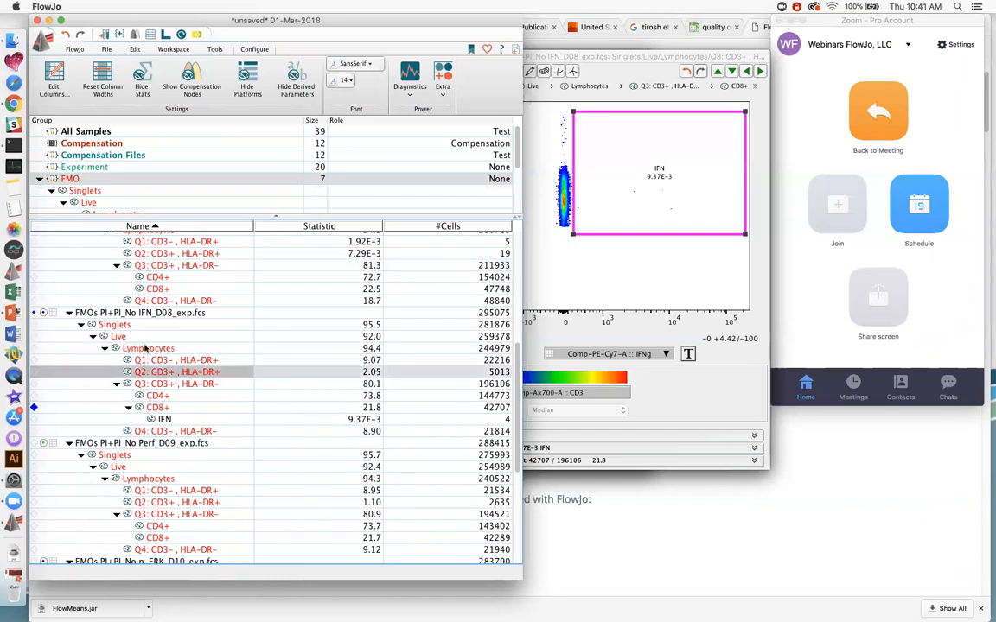
left_click(147, 349)
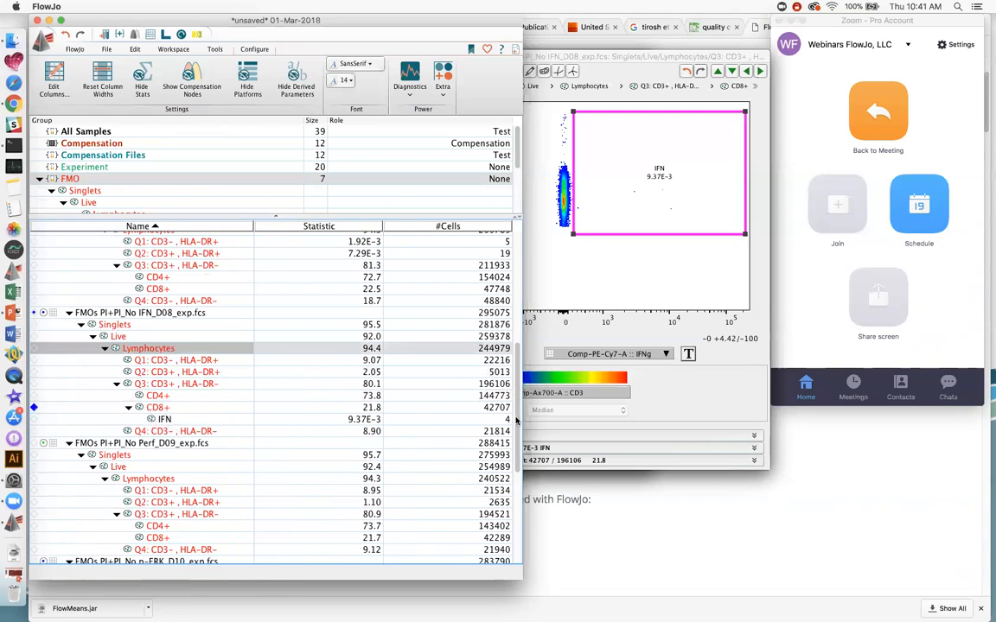
- Copy the No IFN_D08 sample's IFN gate to the FMO group and check its place under CD8+ in the group hierarchy
scroll(510, 378, "down", 5)
scroll(510, 454, "up", 4)
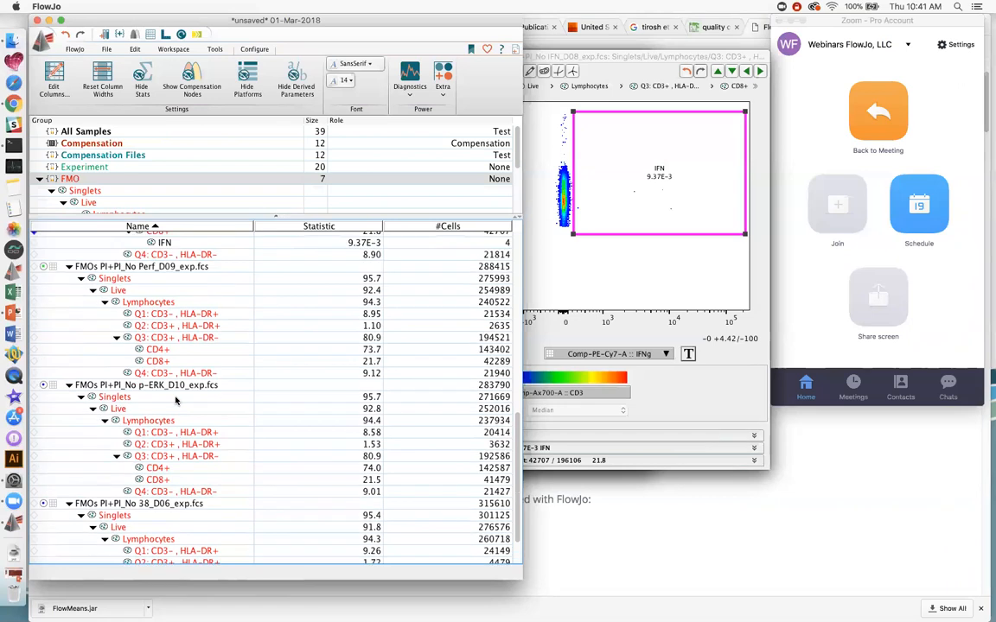
left_click(163, 386)
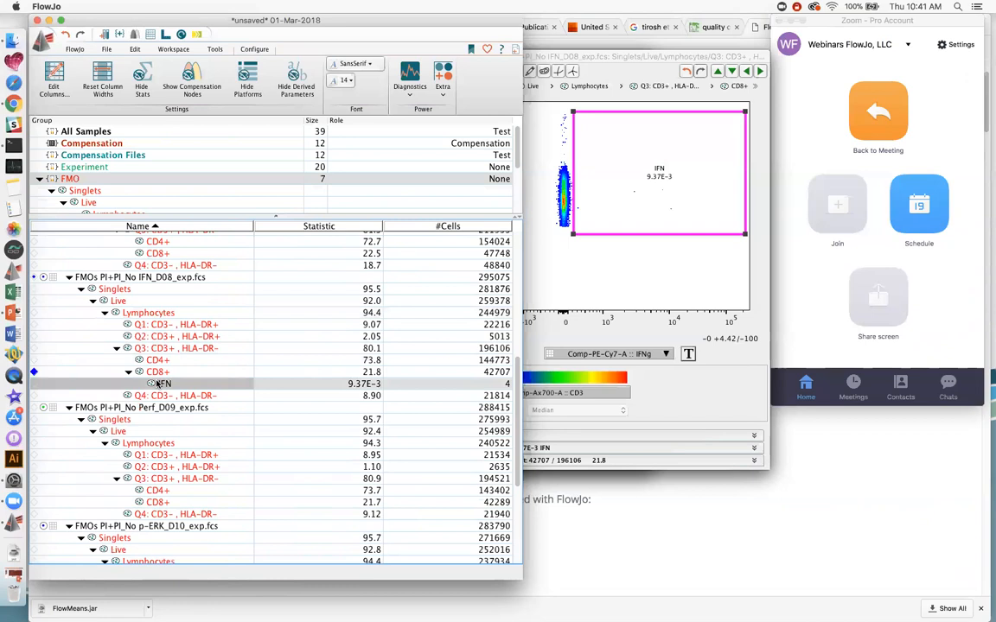
right_click(157, 385)
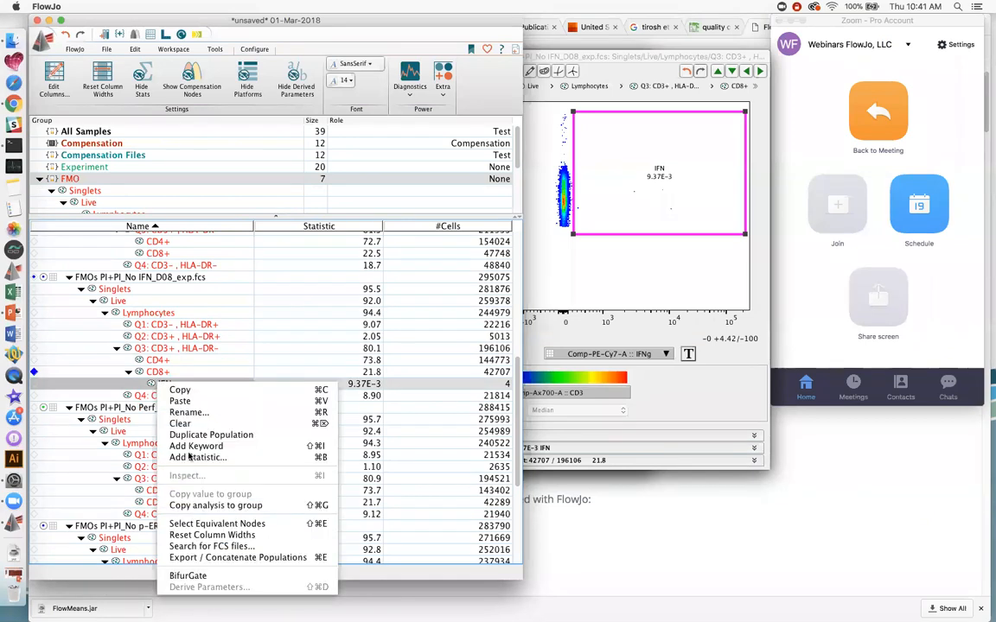
left_click(202, 508)
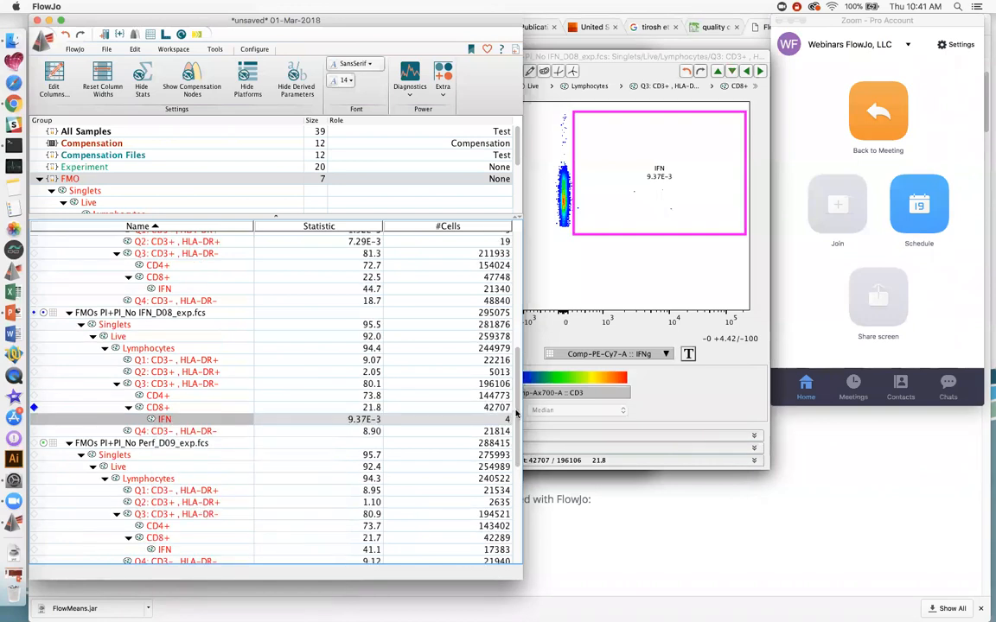
scroll(516, 416, "down", 3)
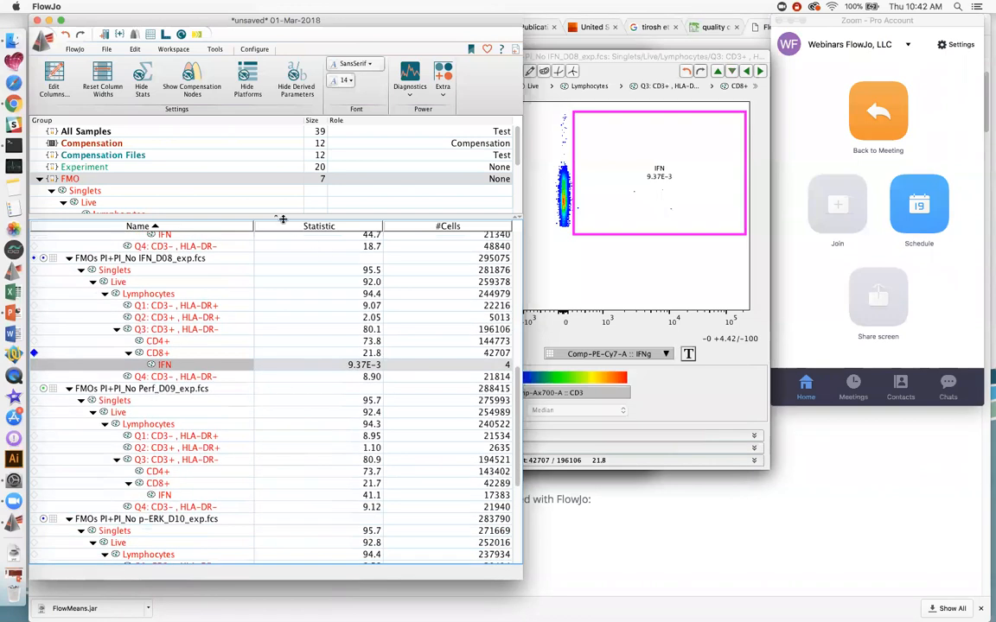
left_click_drag(276, 218, 270, 332)
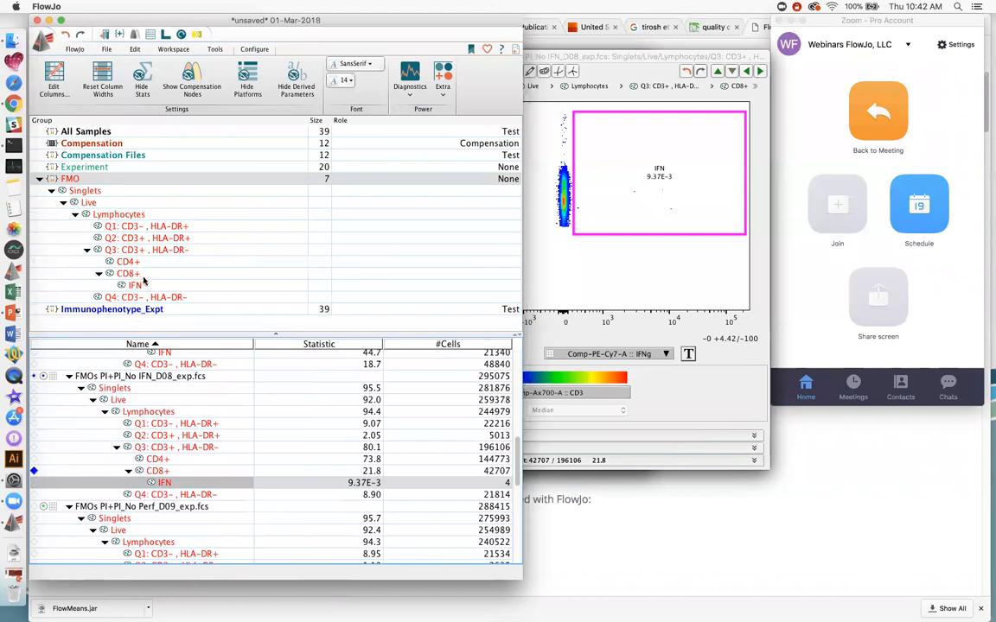
left_click_drag(271, 332, 284, 211)
- Open the No Perf_D09 sample's CD8+ population and set its horizontal axis to Comp-PE-A :: Perforin
scroll(519, 429, "down", 3)
left_click(138, 334)
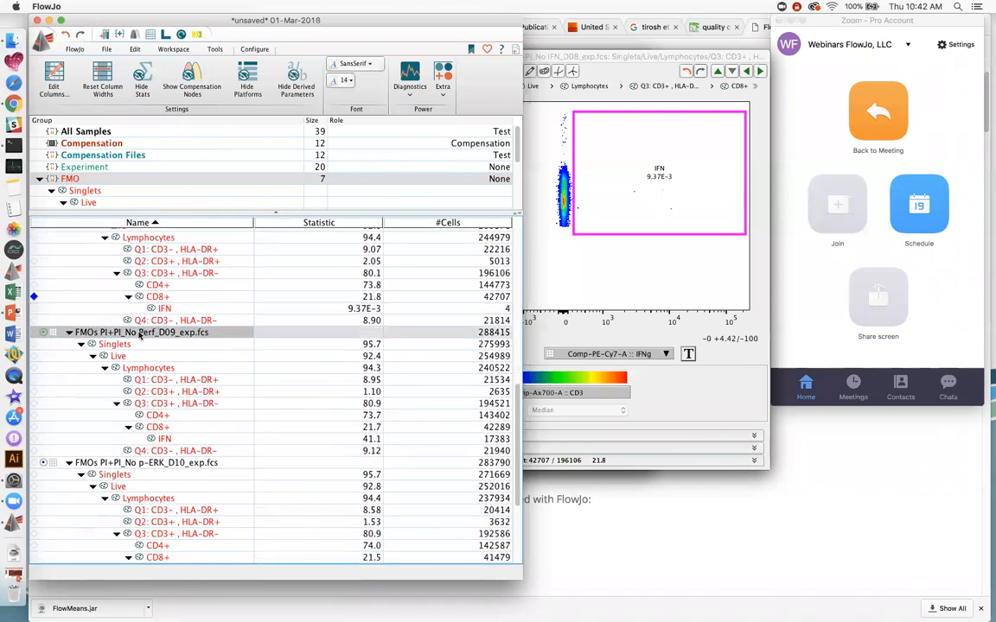
left_click(159, 429)
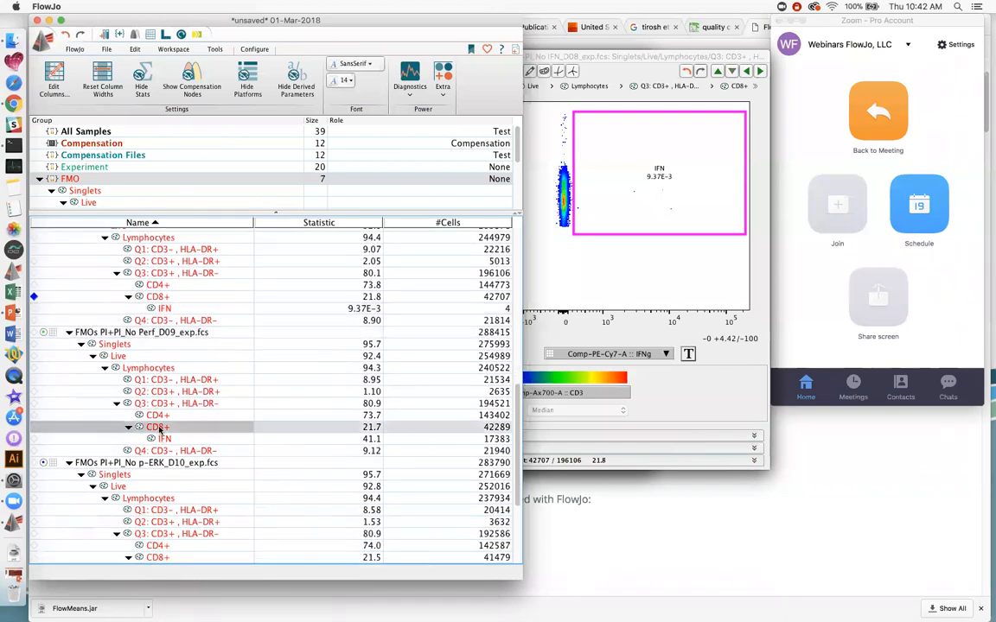
double_click(156, 430)
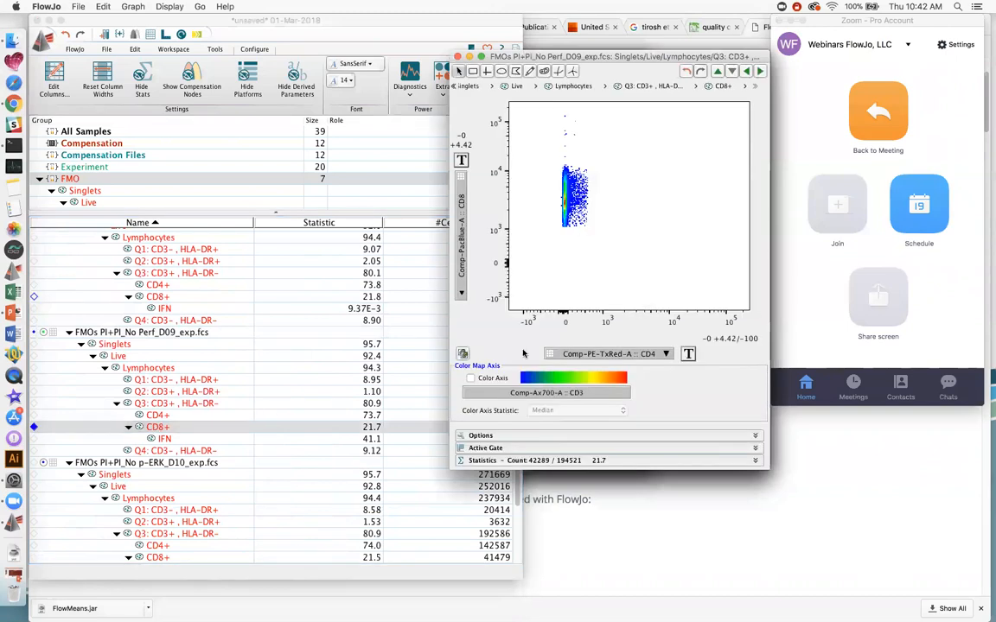
left_click(599, 356)
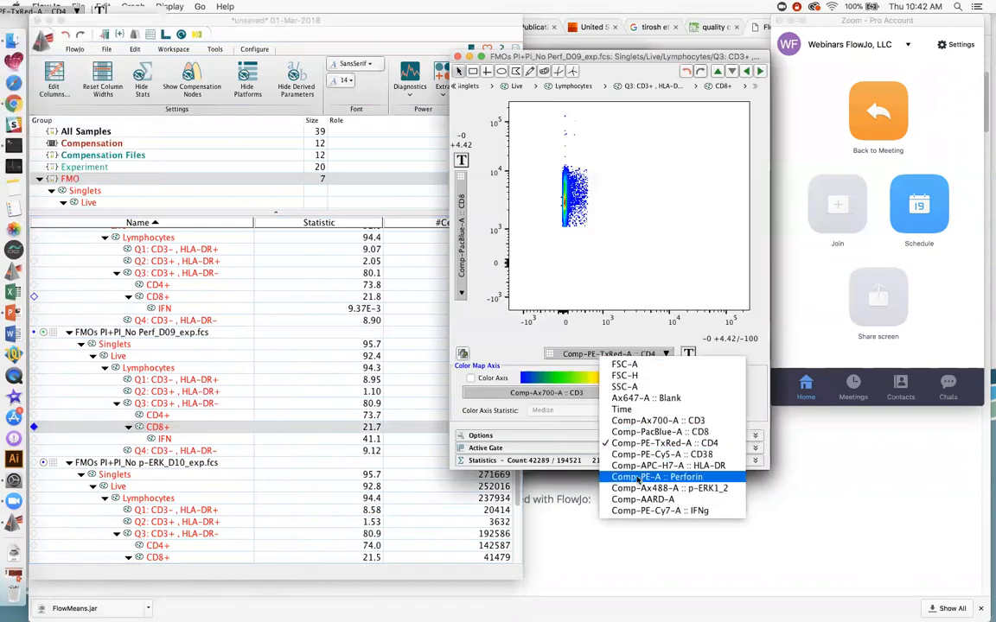
left_click(639, 479)
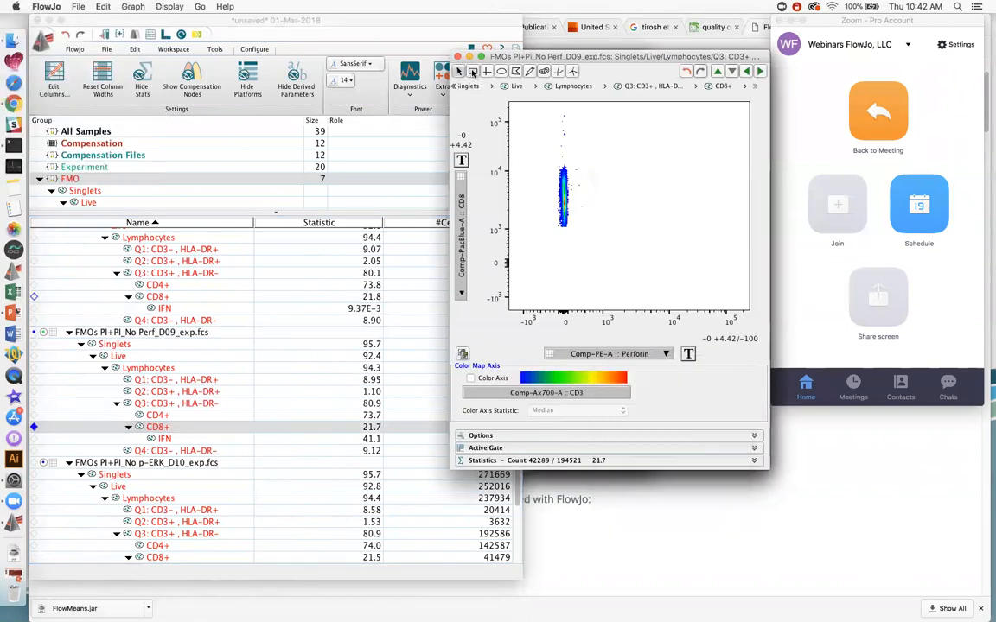
- Draw a rectangle gate named PERF on the positive side of the Perforin-negative CD8+ cluster
left_click_drag(568, 113, 748, 232)
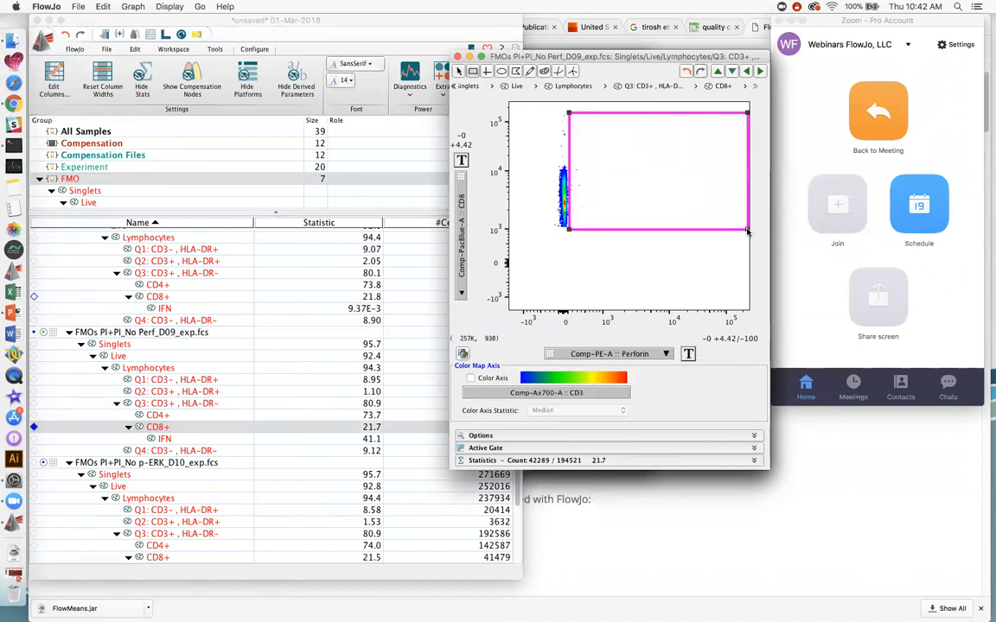
type("PERF")
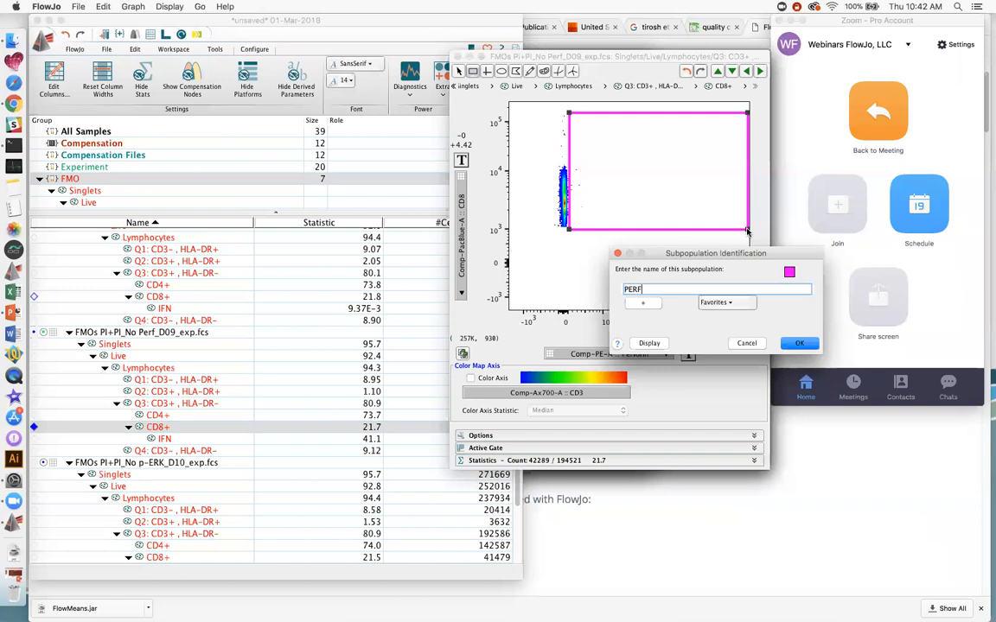
left_click(802, 343)
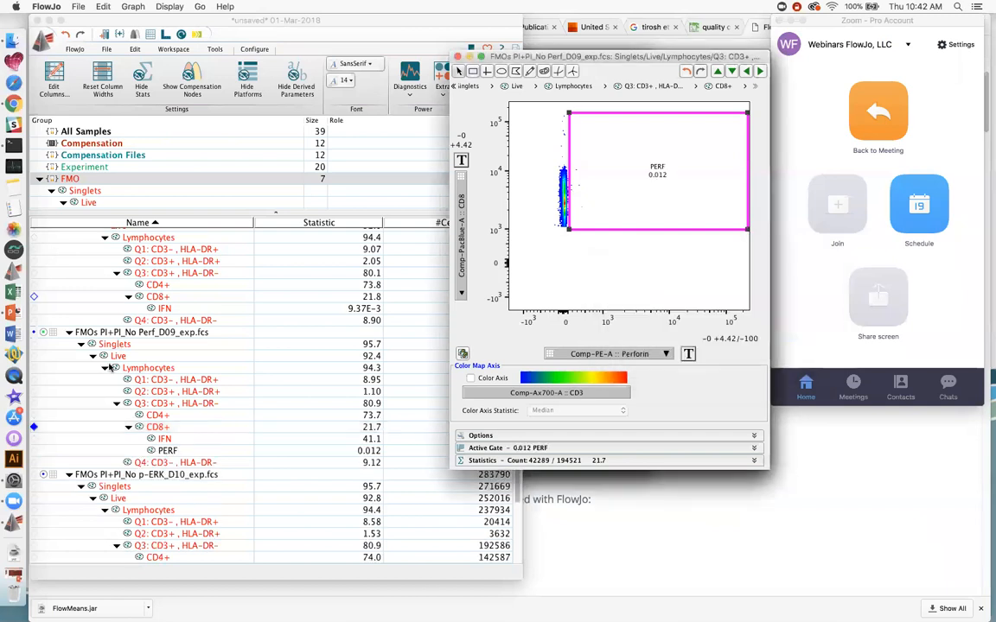
- Copy the No Perf_D09 sample's PERF gate to the FMO group
left_click(170, 453)
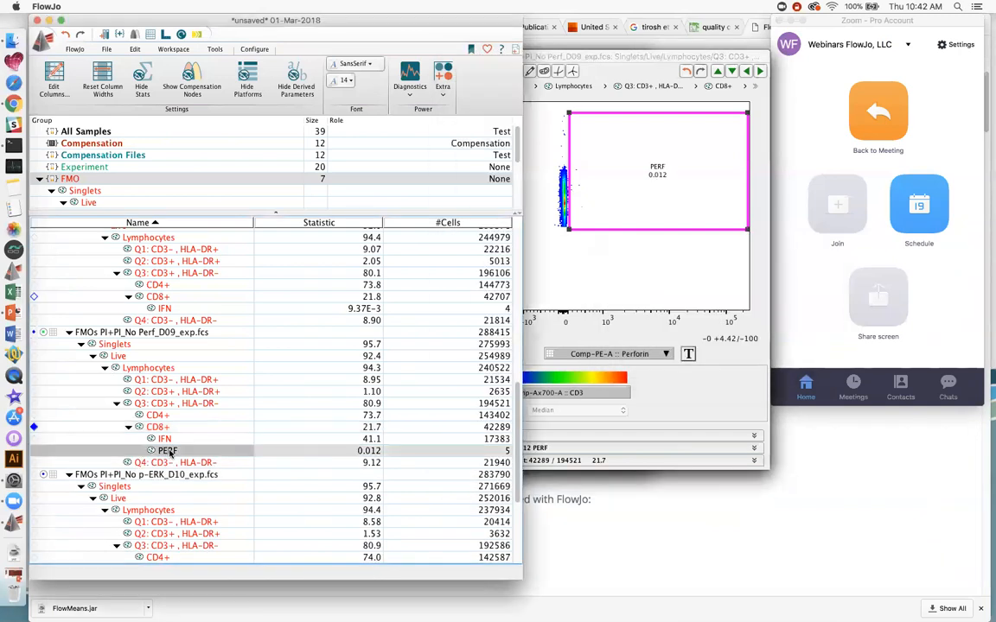
right_click(170, 453)
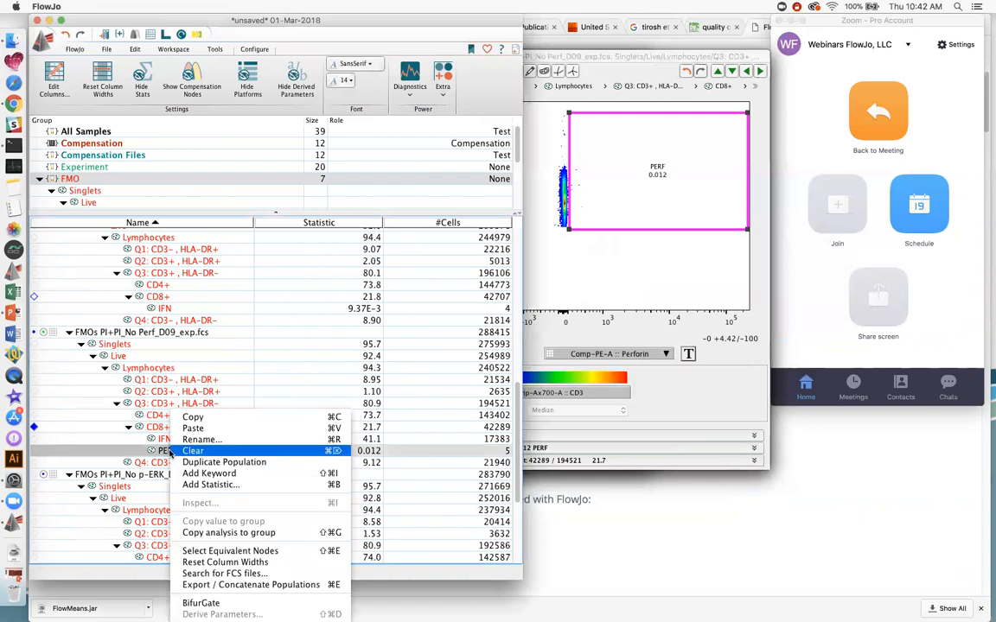
left_click(216, 531)
- Open the No p-ERK_D10 sample's CD8+ population and set its horizontal axis to Comp-Ax488-A :: p-ERK1_2
scroll(509, 415, "down", 5)
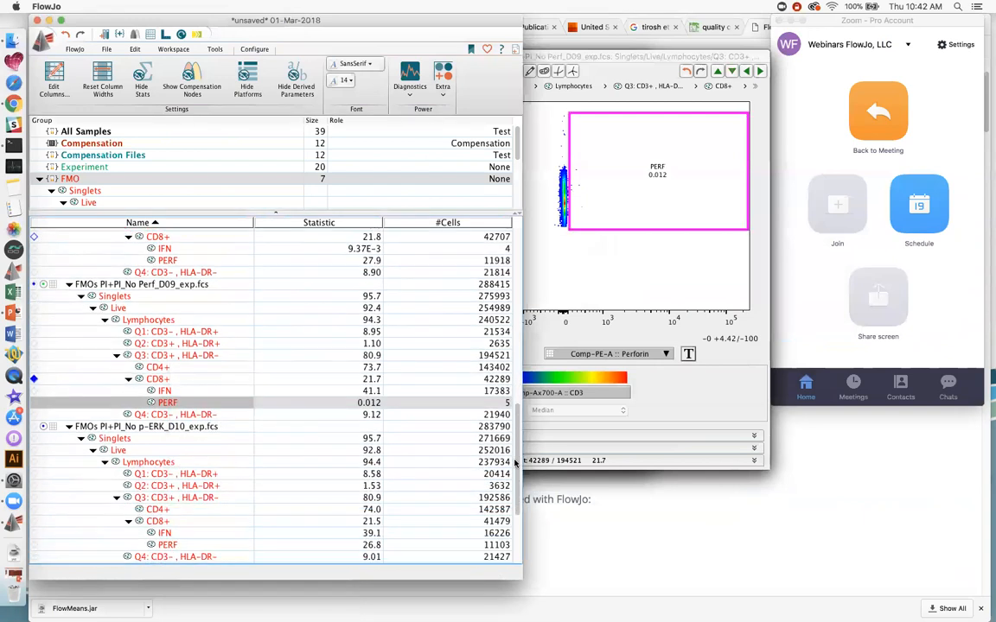
double_click(158, 420)
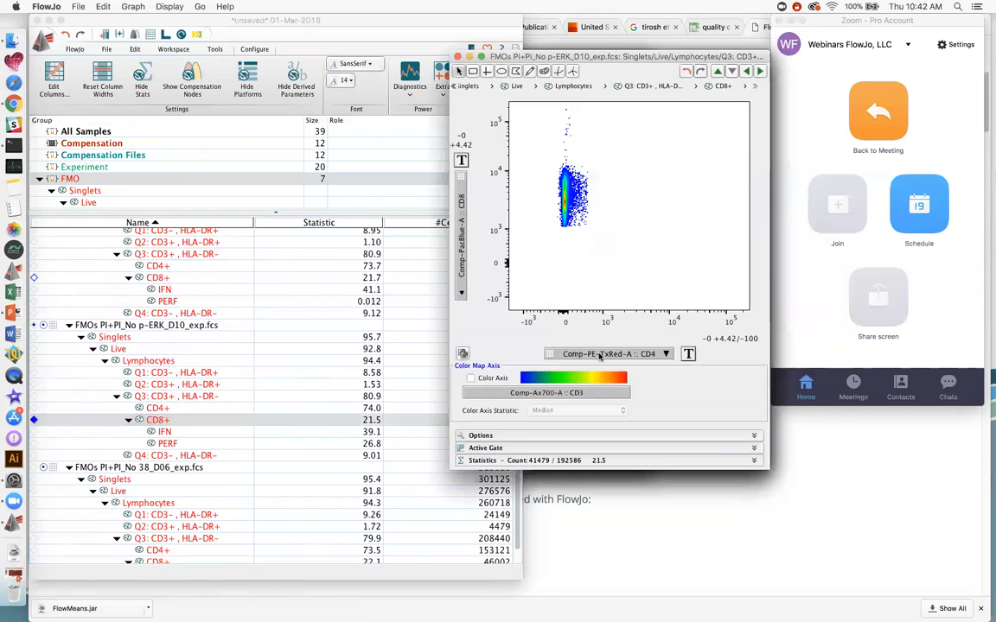
left_click(600, 355)
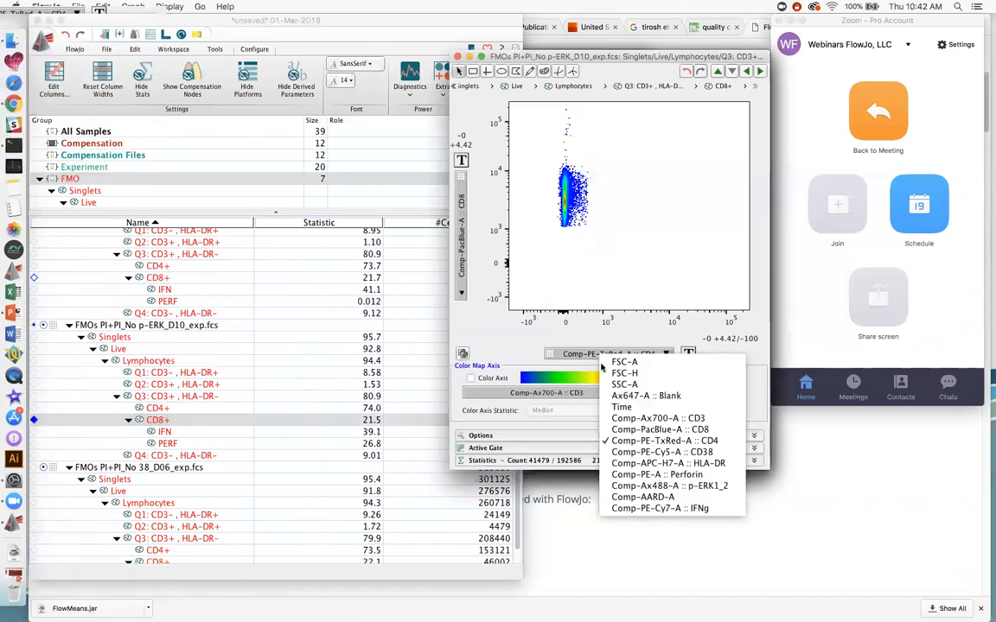
left_click(655, 486)
- Draw a rectangle gate named P-ERK on the positive side of the p-ERK-negative CD8+ cluster
left_click(472, 72)
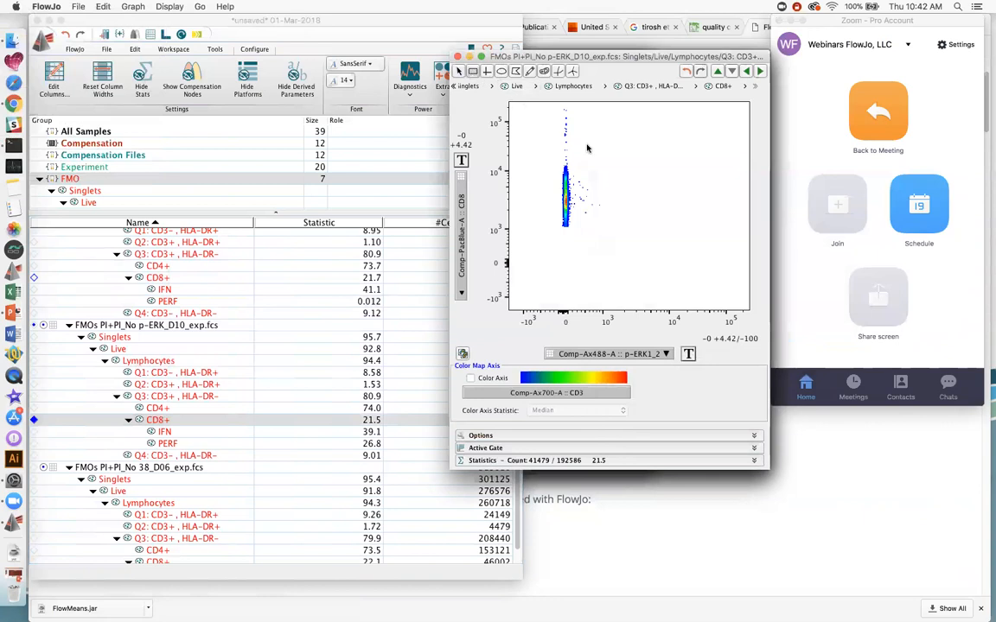
mouse_move(570, 109)
left_mouse_down()
mouse_move(604, 227)
mouse_move(746, 232)
left_mouse_up()
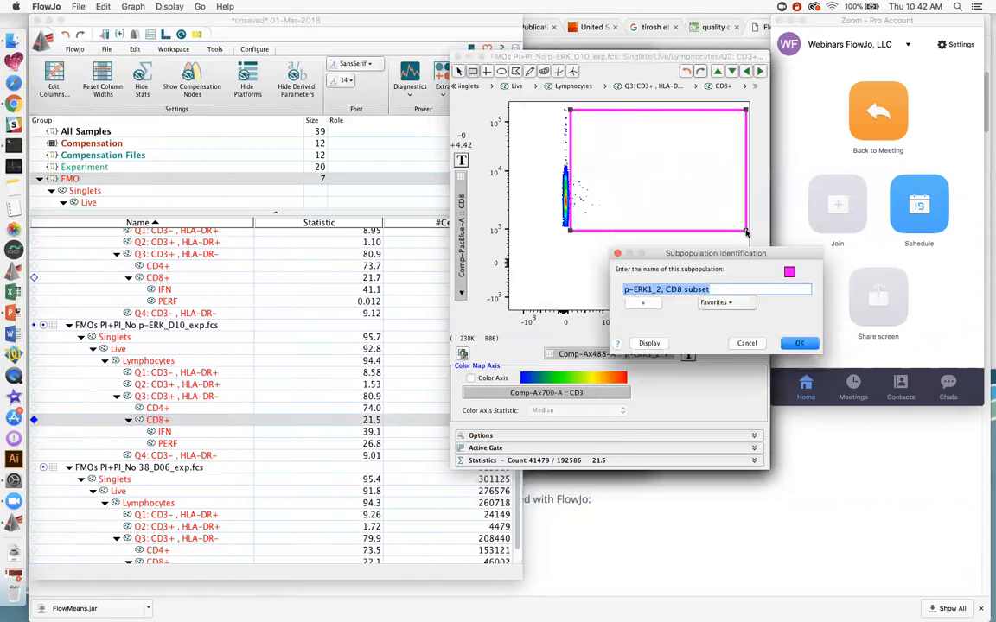
type("PE")
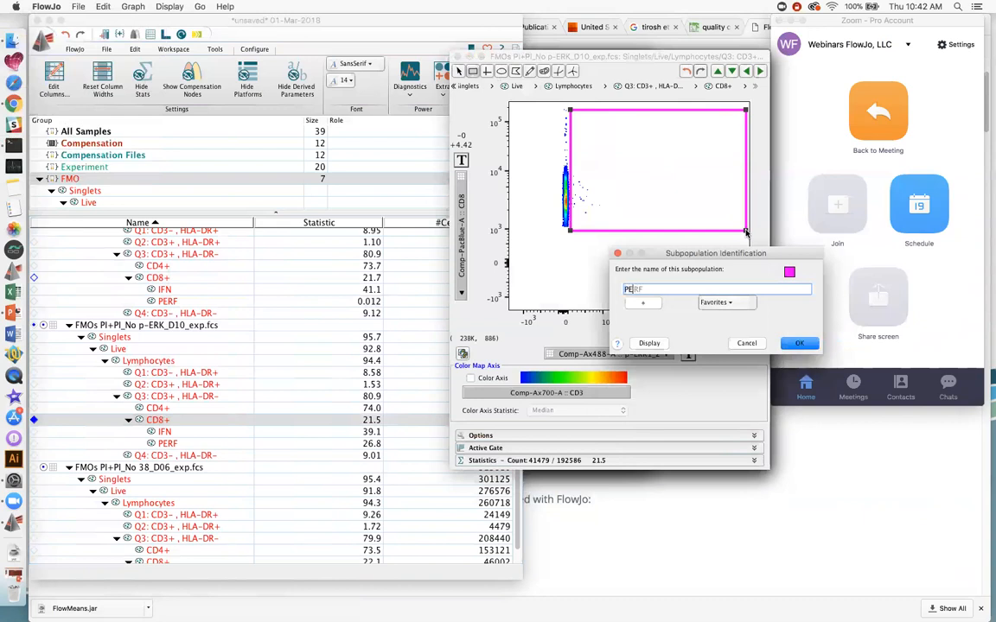
type("R-ERK")
left_click(796, 343)
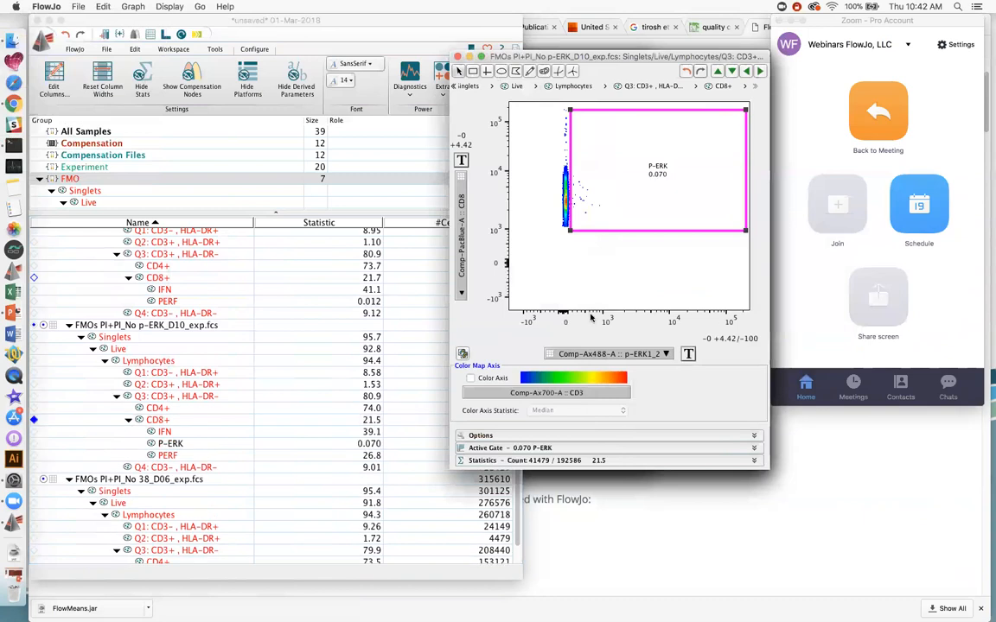
- Copy the No p-ERK_D10 sample's P-ERK gate to the FMO group
left_click(171, 444)
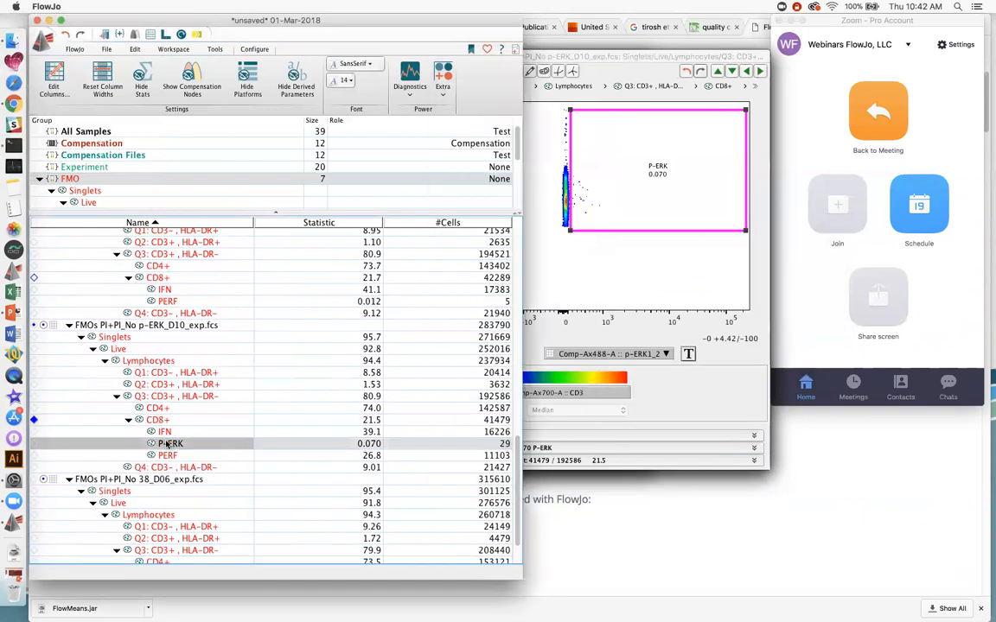
right_click(171, 443)
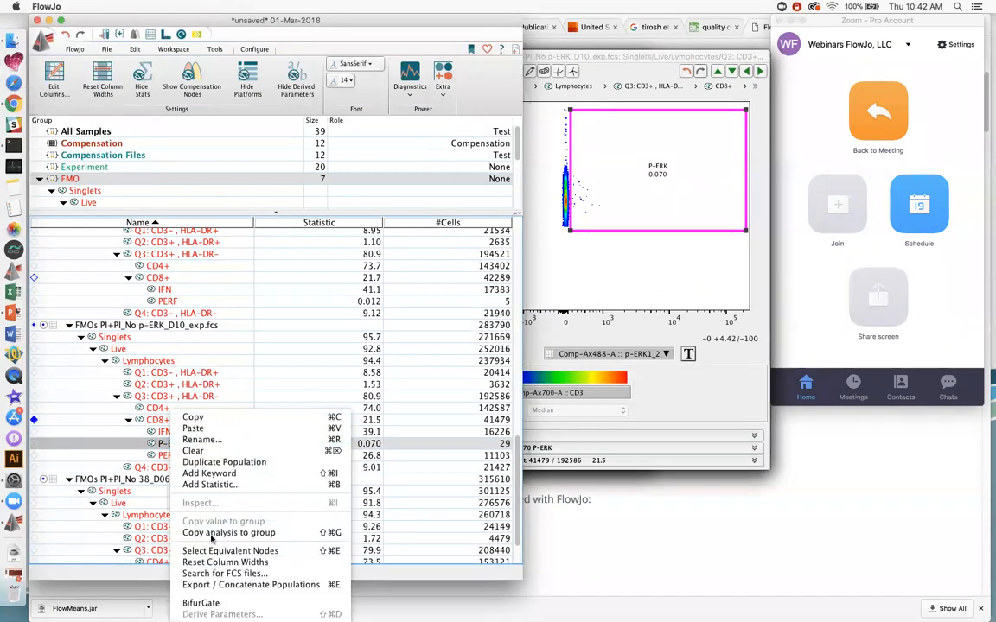
left_click(212, 534)
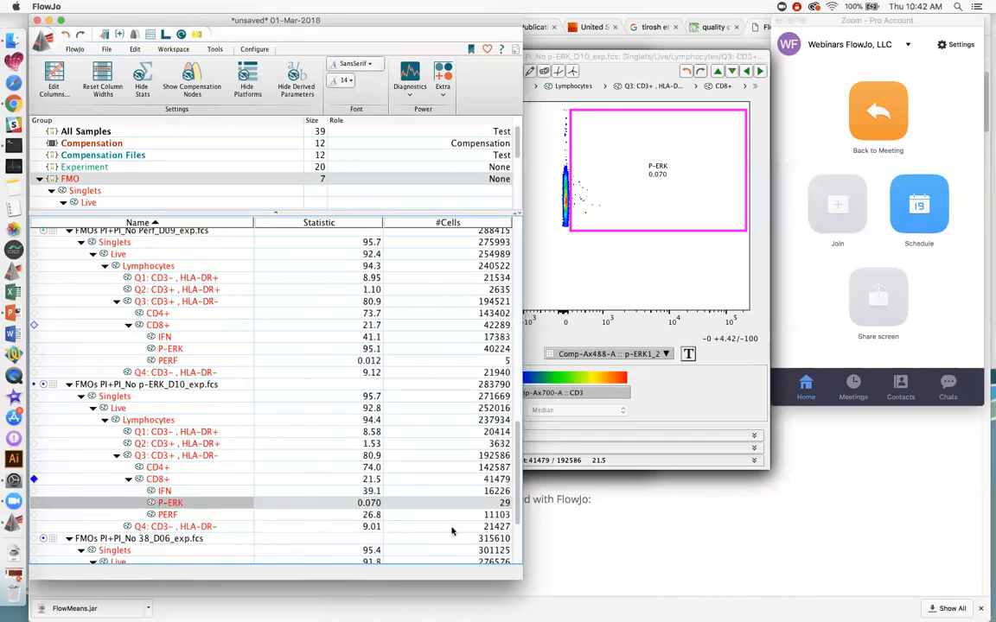
- Enlarge the workspace window and review the IFN, P-ERK and PERF gates under CD8+ in the No p-ERK_D10 sample
left_click_drag(520, 578, 545, 604)
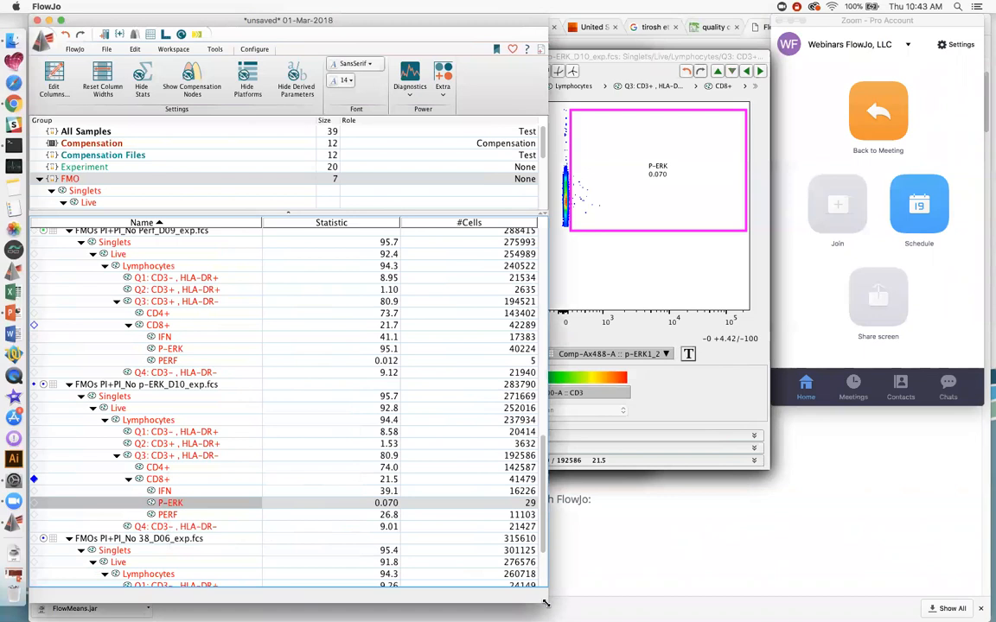
scroll(260, 432, "down", 4)
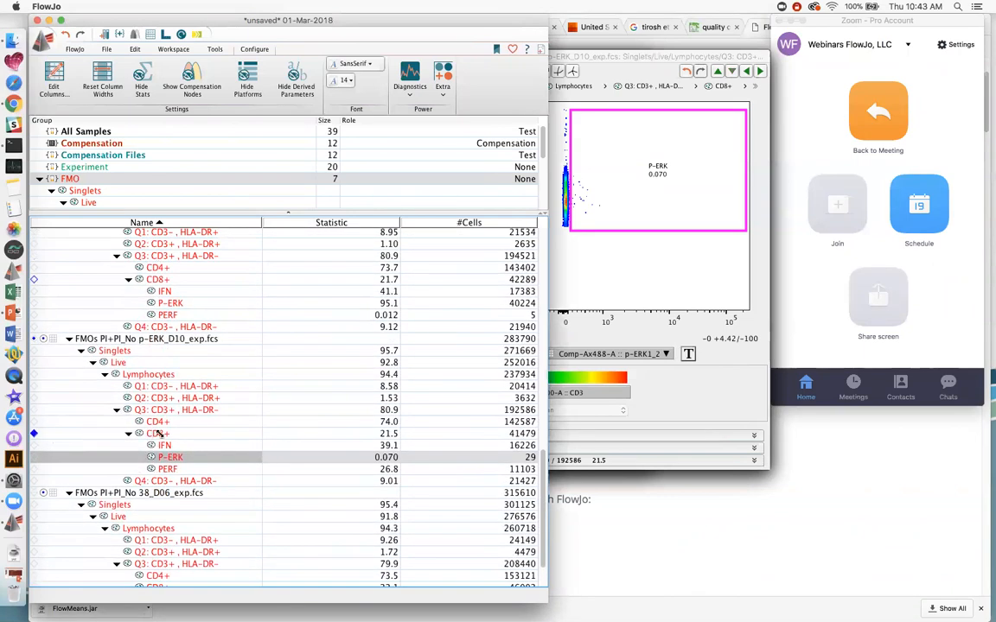
left_click(158, 434)
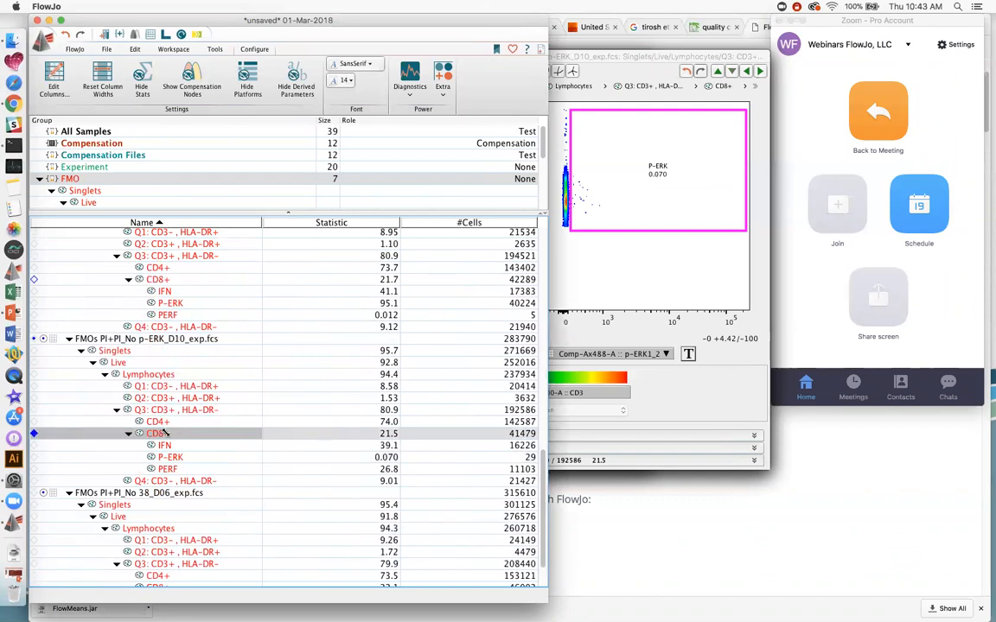
left_click(163, 445)
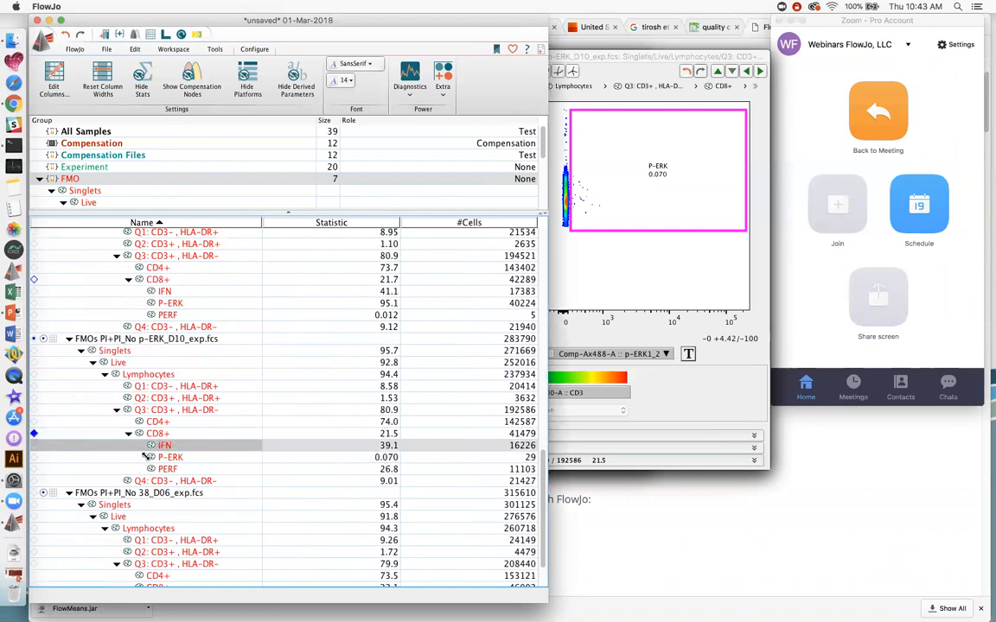
left_click(171, 458)
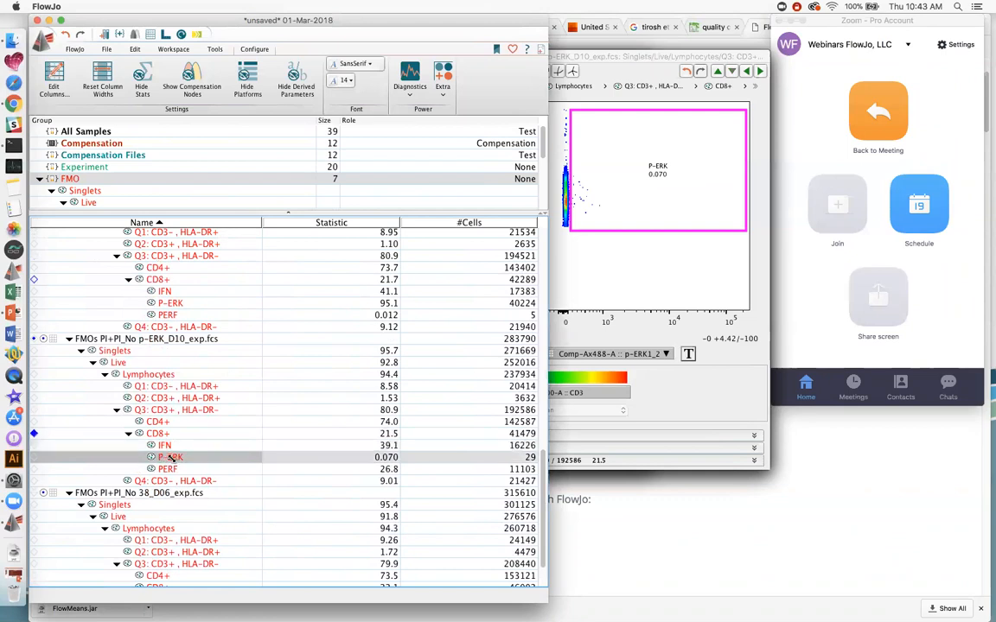
left_click(166, 468)
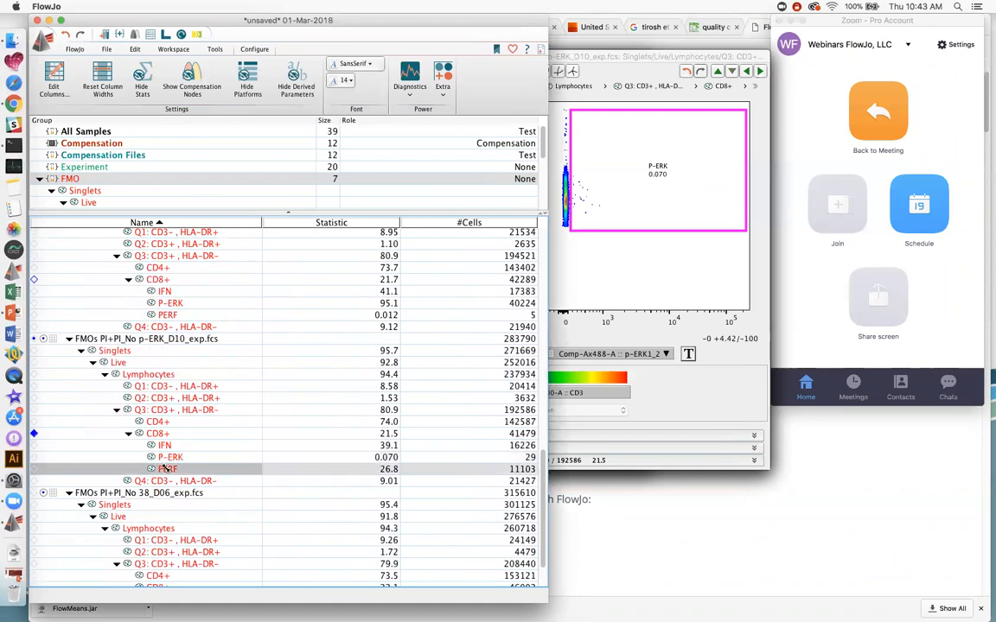
left_click(160, 434)
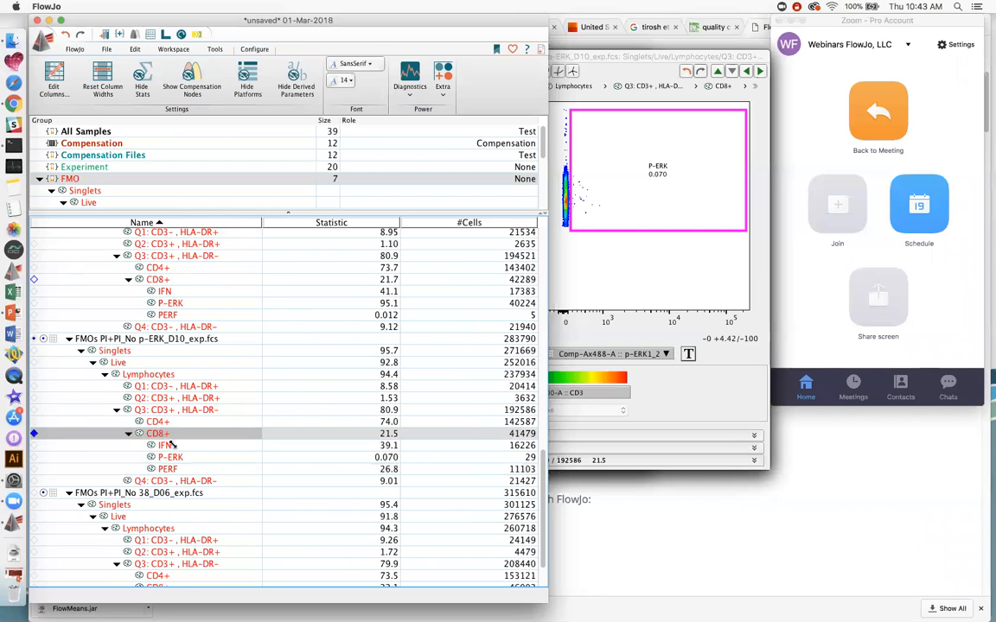
left_click(172, 444)
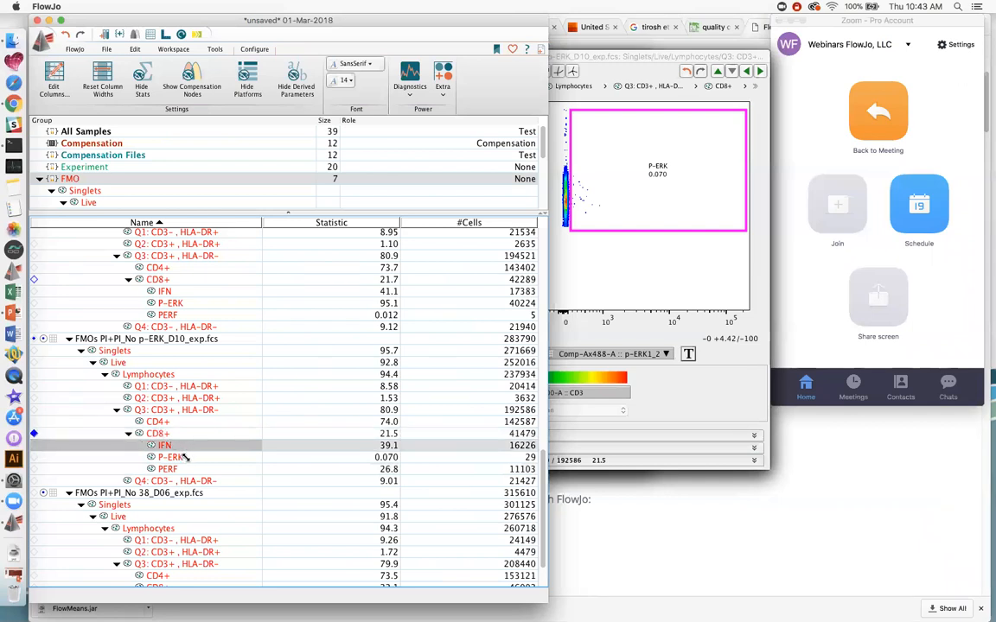
left_click(178, 456)
left_click(184, 469)
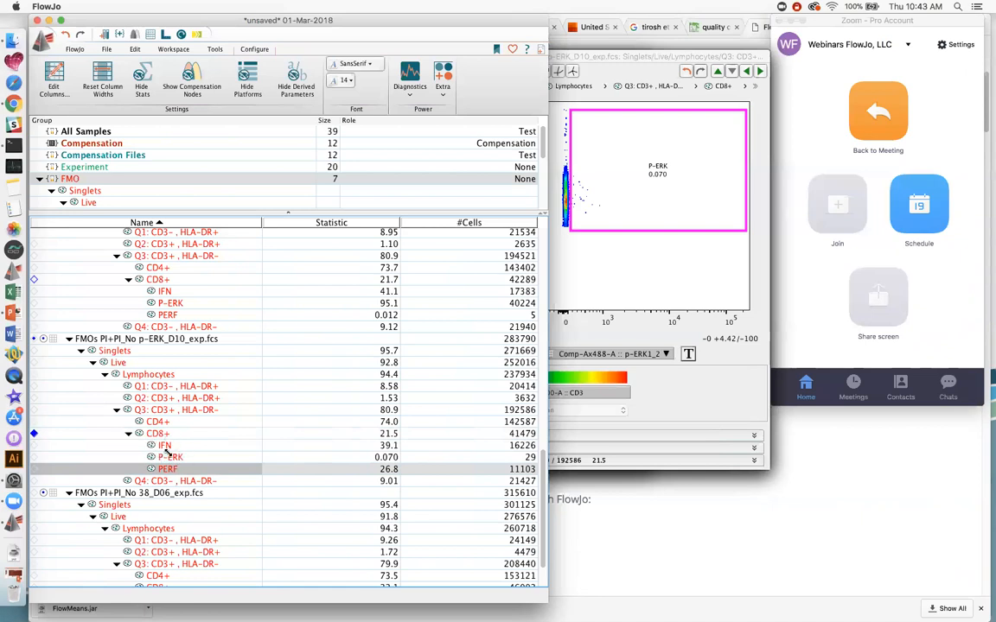
- Create Boolean combination gates from the No p-ERK_D10 sample's IFN, P-ERK and PERF gates, keeping the default abbreviations
left_click(167, 444)
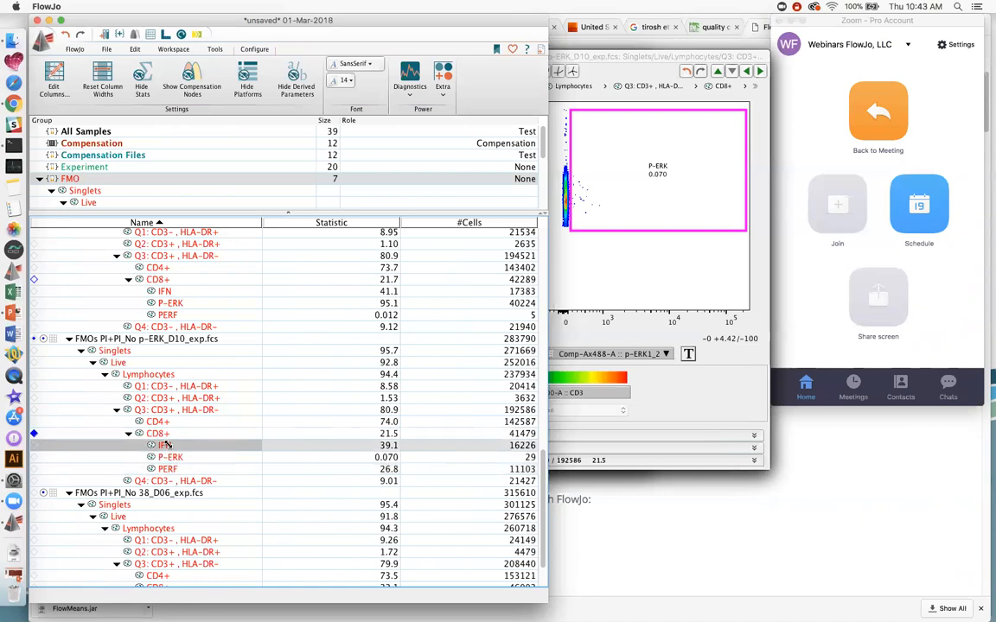
left_click(166, 469, "shift")
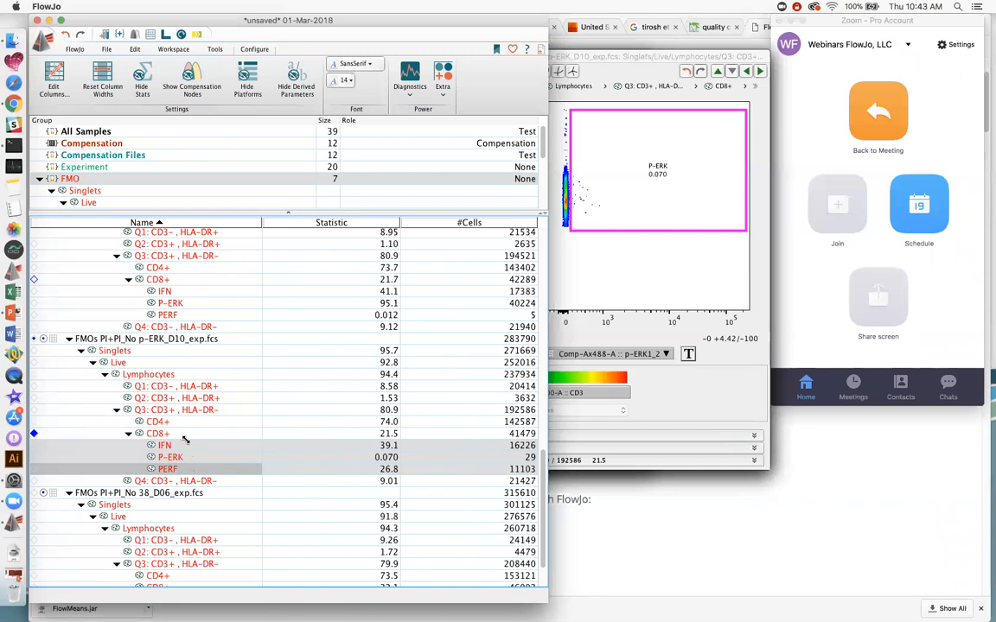
left_click(215, 49)
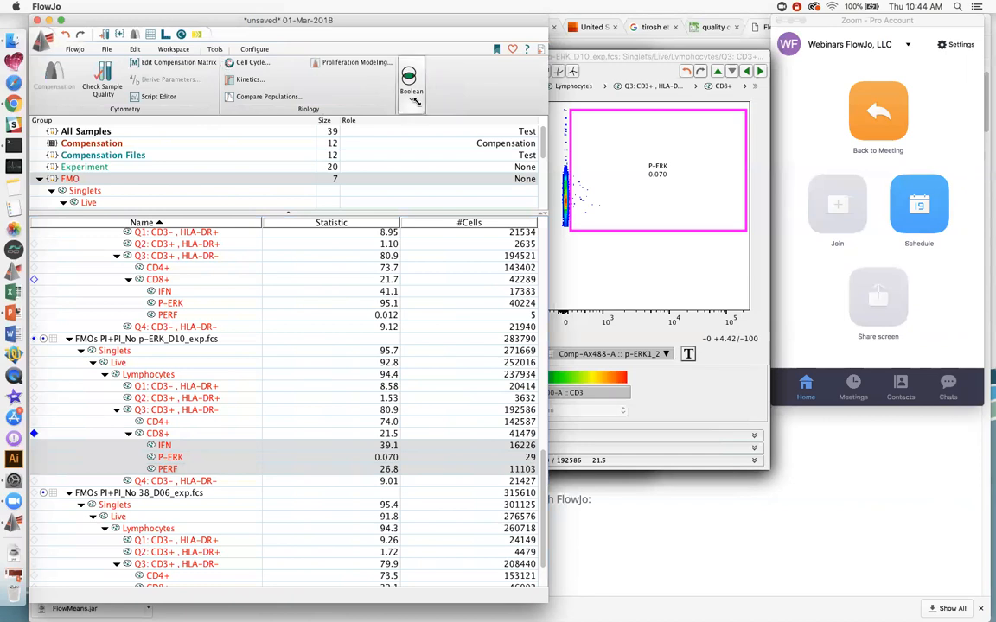
left_click(414, 100)
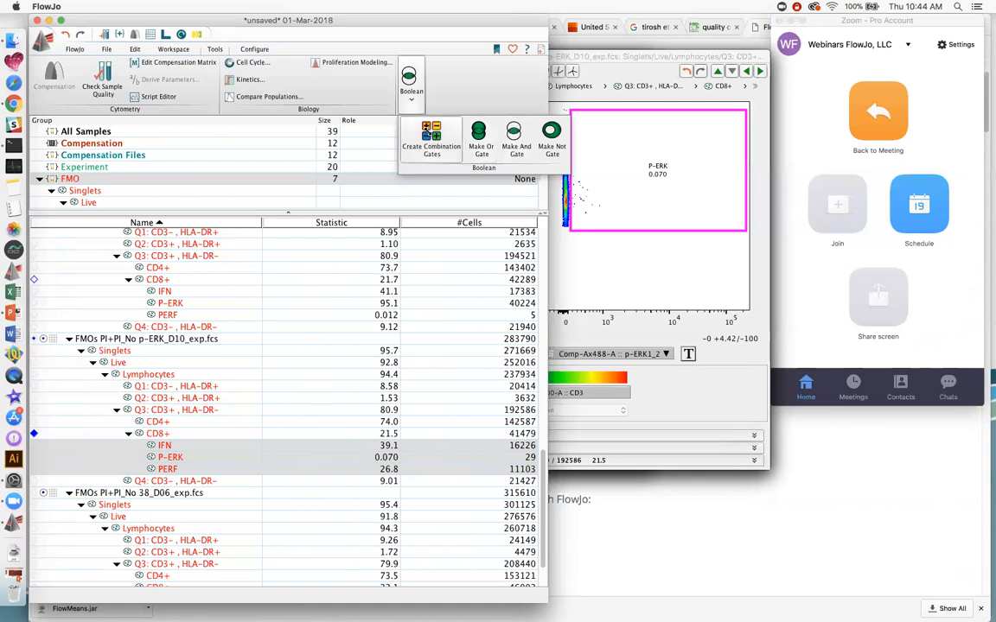
left_click(427, 131)
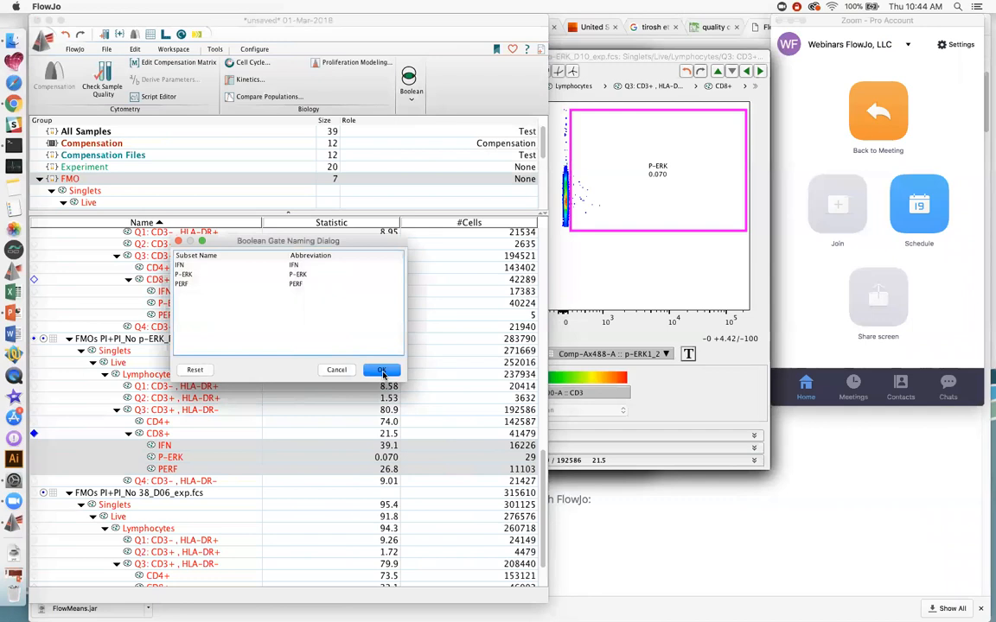
left_click(383, 372)
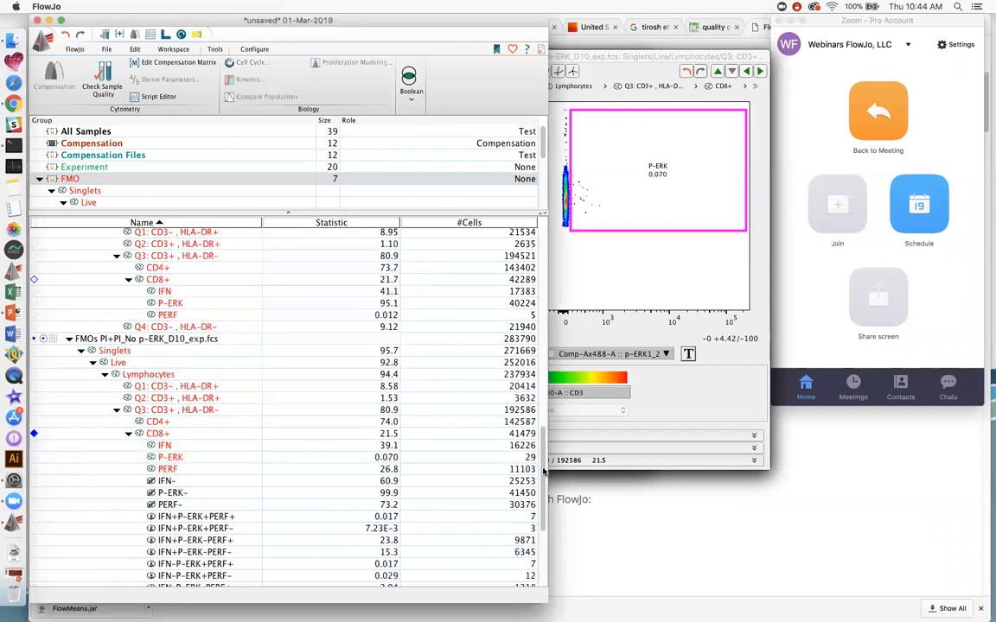
- Open the plot of the IFN+P-ERK+PERF+ combination population under CD8+ in the No p-ERK_D10 sample
scroll(541, 516, "down", 5)
scroll(541, 516, "down", 2)
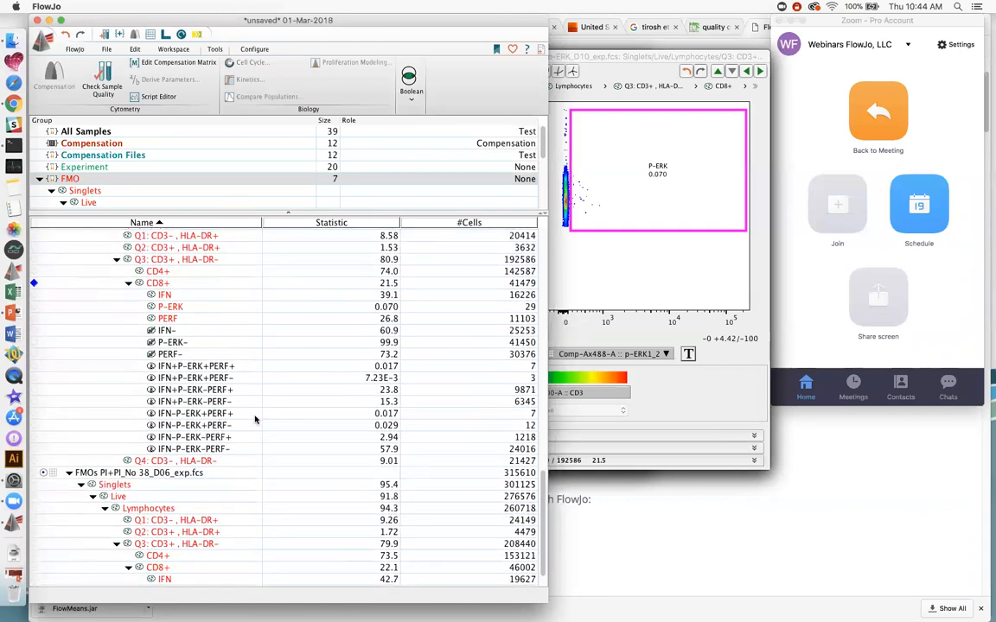
left_click(187, 367)
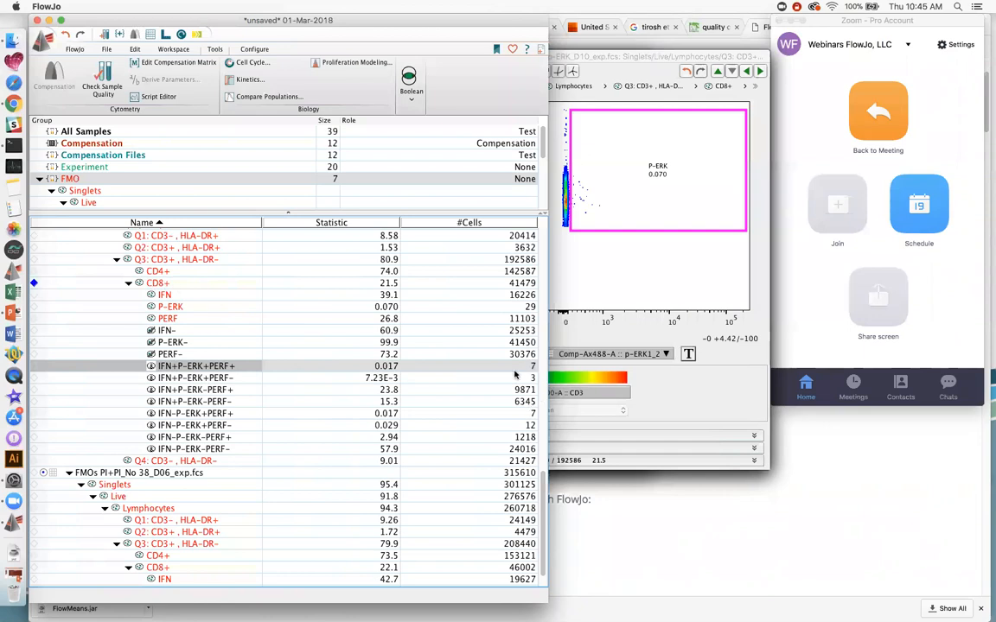
double_click(181, 366)
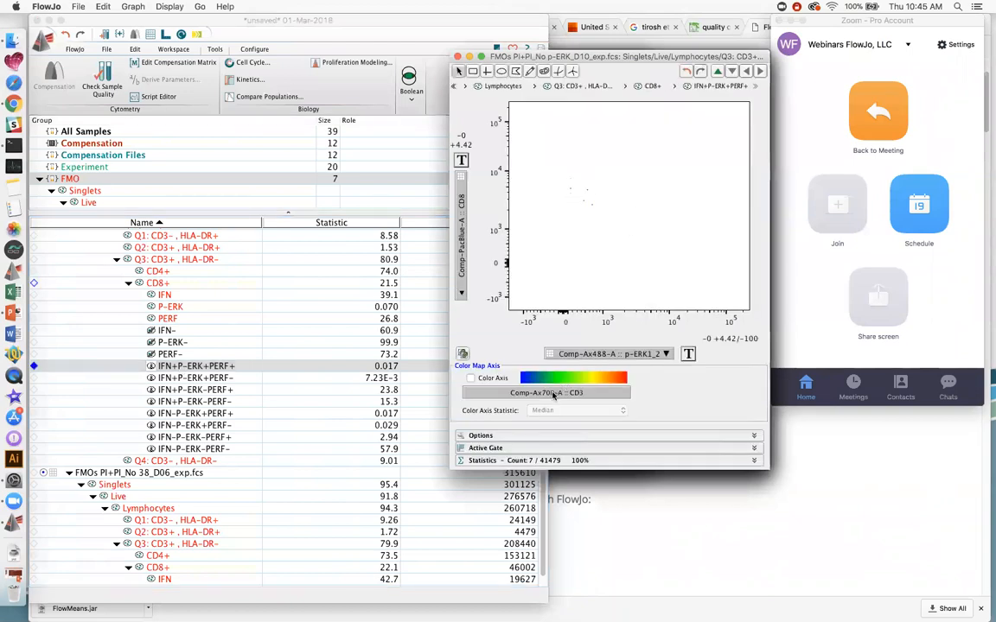
- Display the IFN+P-ERK+PERF+ population as a contour plot with outliers, and close its graph window
left_click(510, 436)
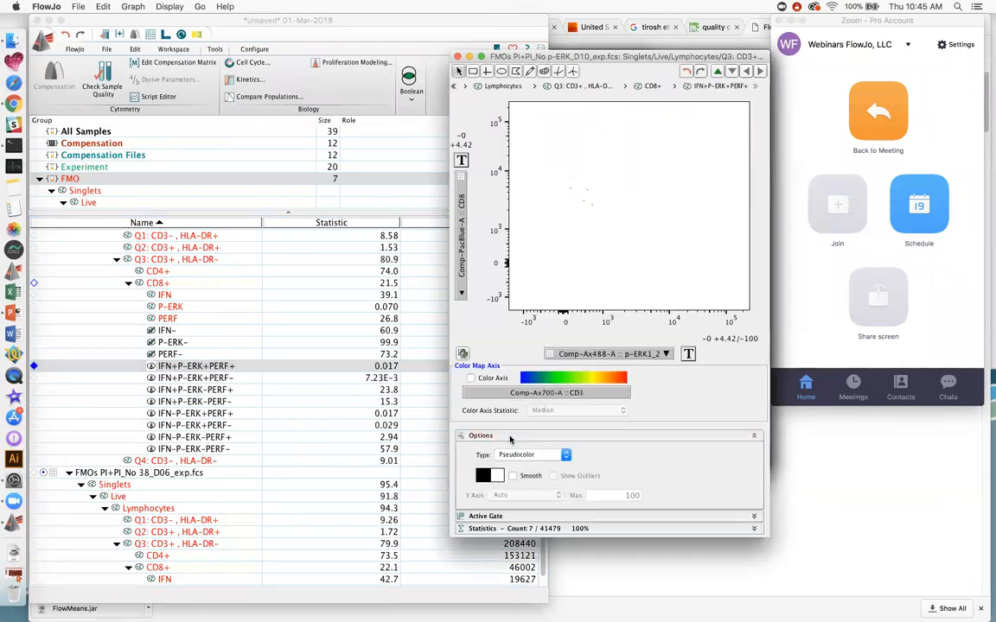
left_click(525, 457)
left_click(524, 432)
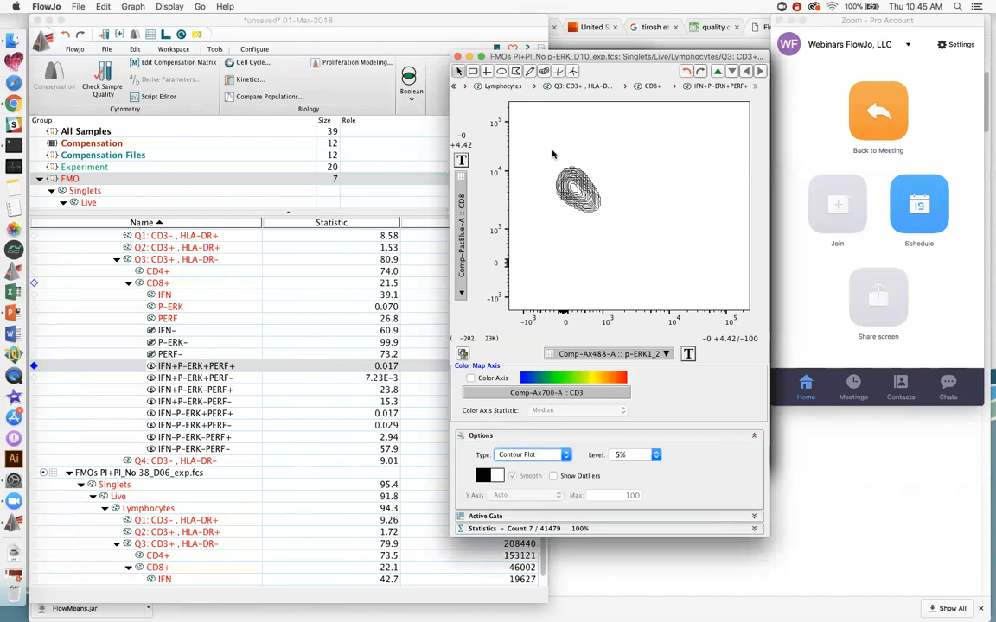
left_click(567, 475)
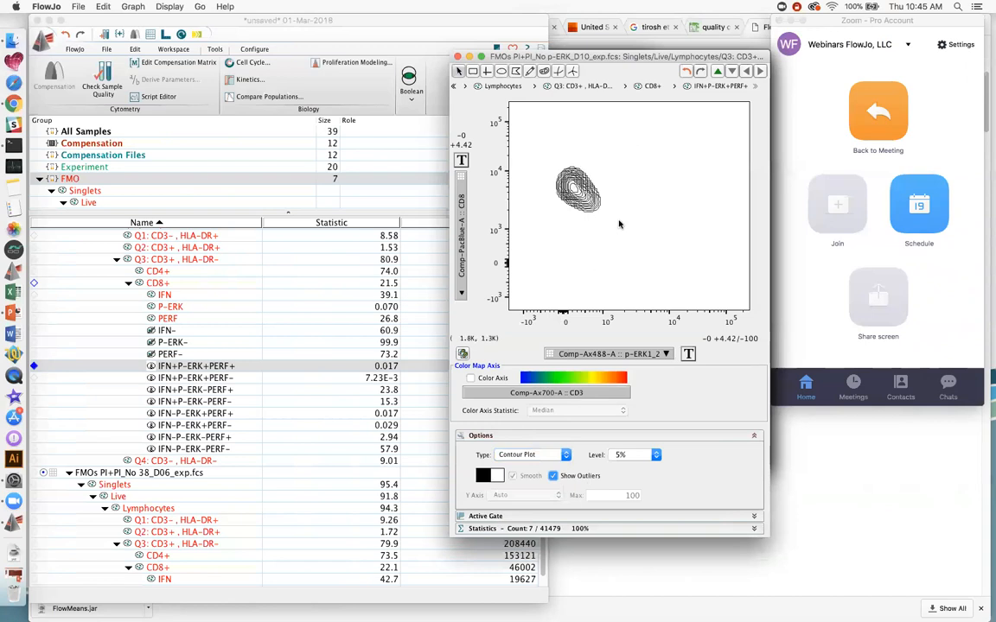
left_click(457, 56)
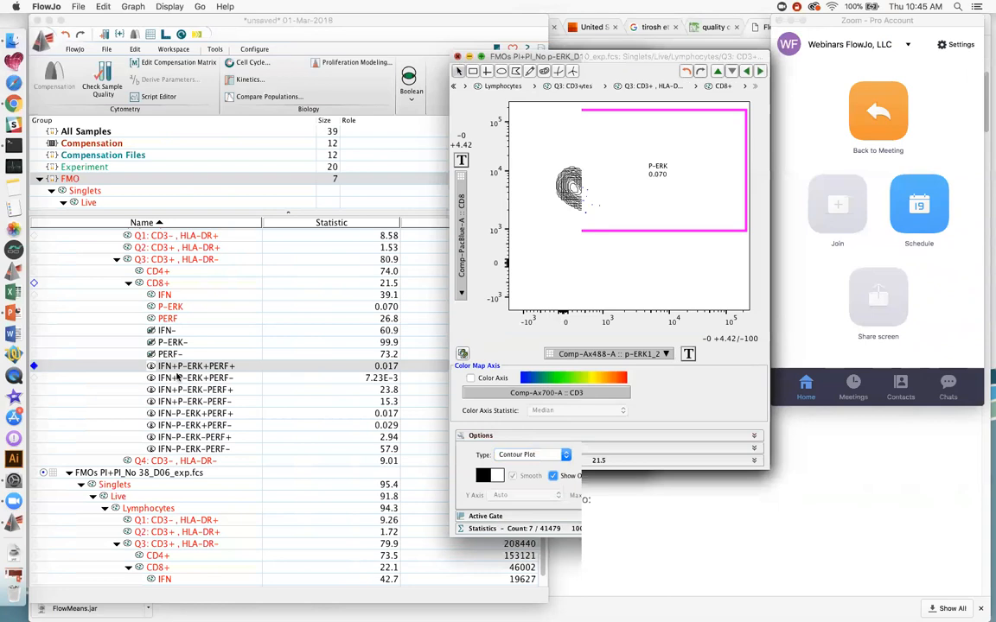
left_click(161, 340)
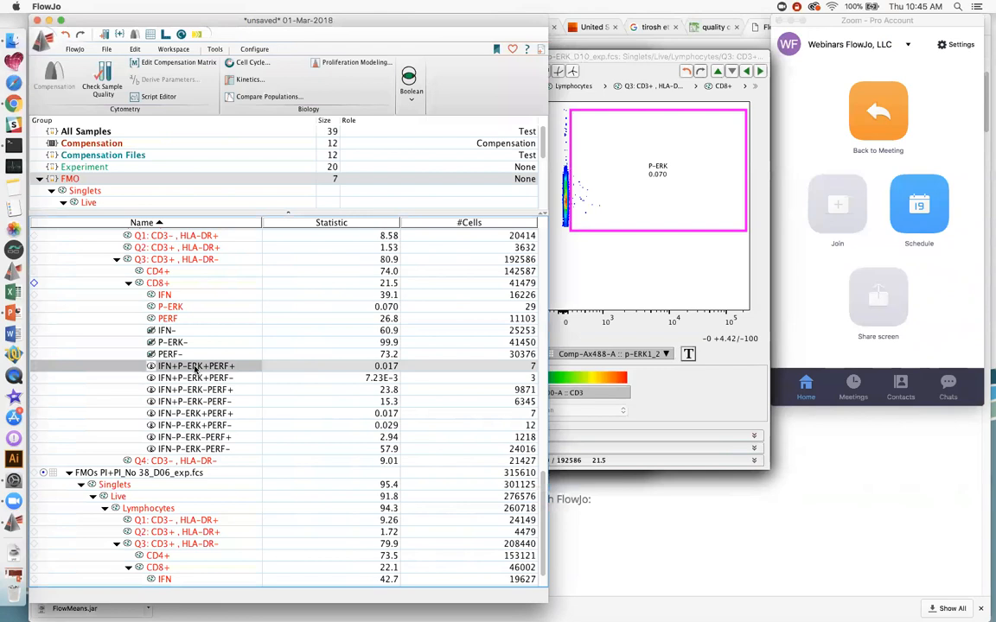
right_click(194, 368)
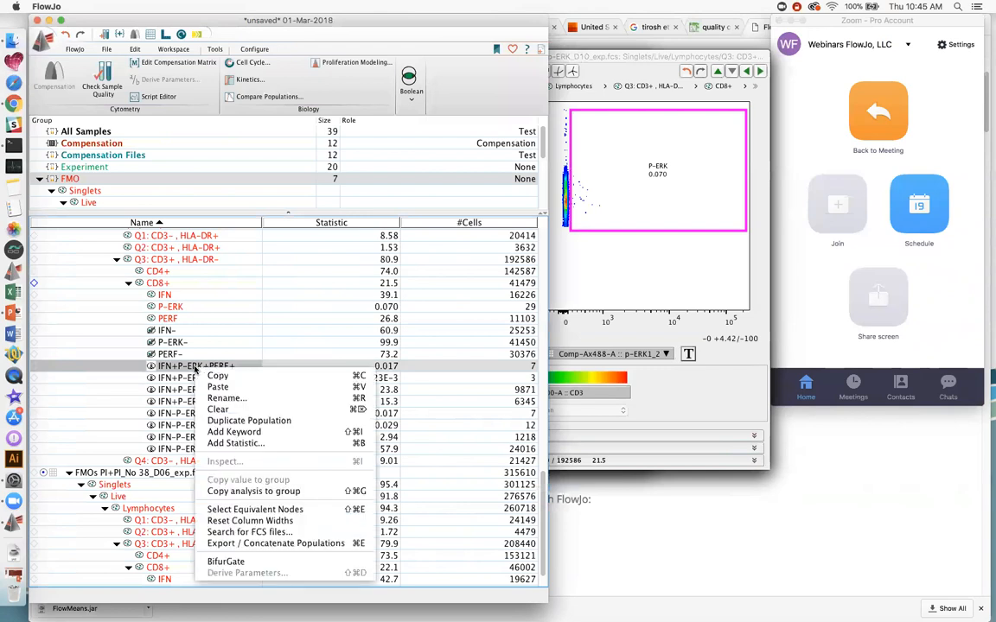
left_click(222, 333)
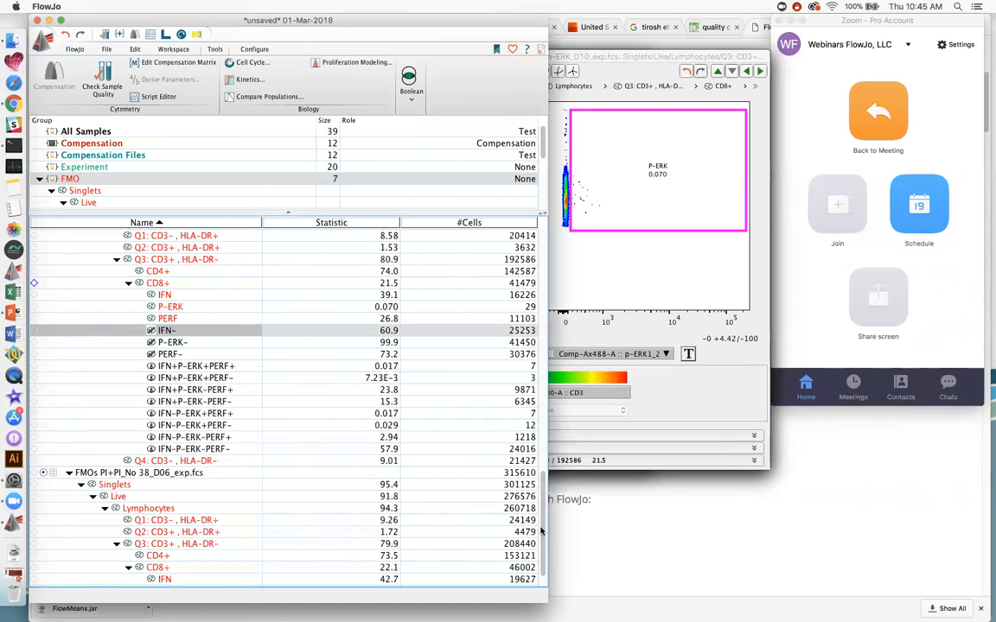
scroll(541, 531, "down", 3)
scroll(346, 415, "up", 3)
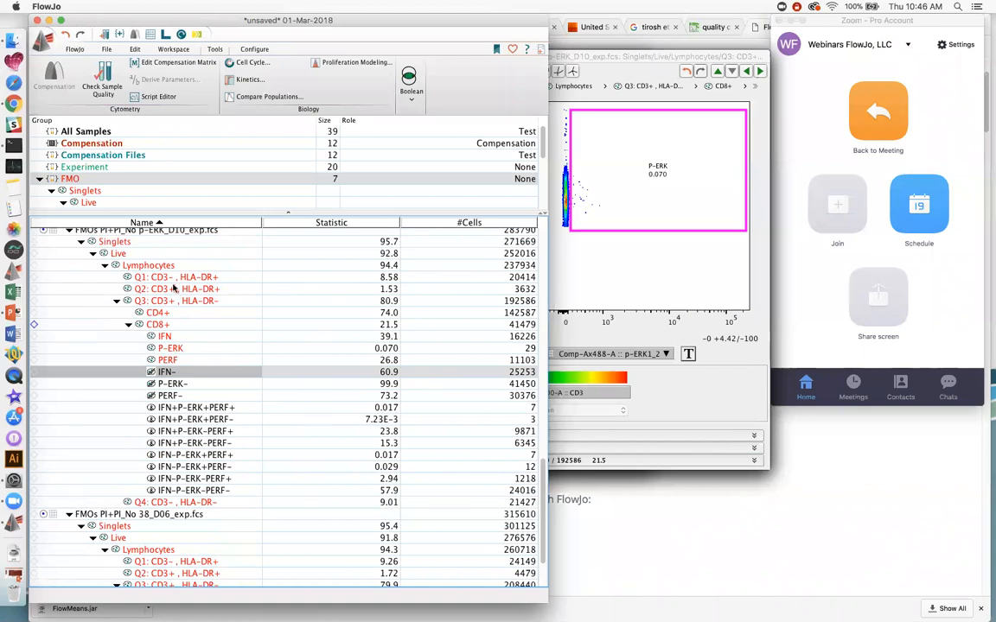
- Save the workspace as 01-Mar-2018.wsp, choosing a folder within the home directory
left_click(107, 50)
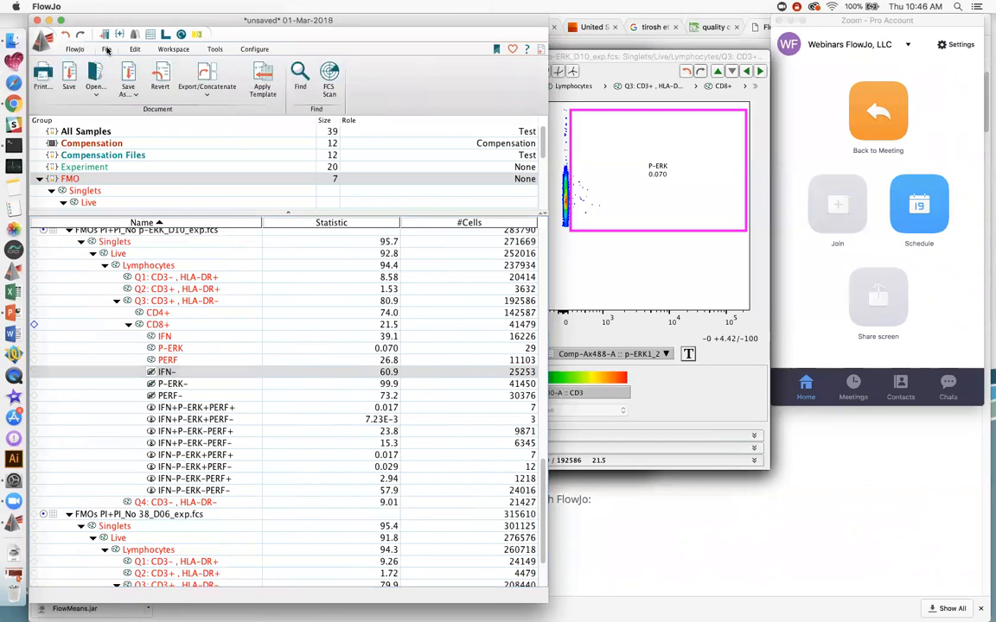
left_click(67, 83)
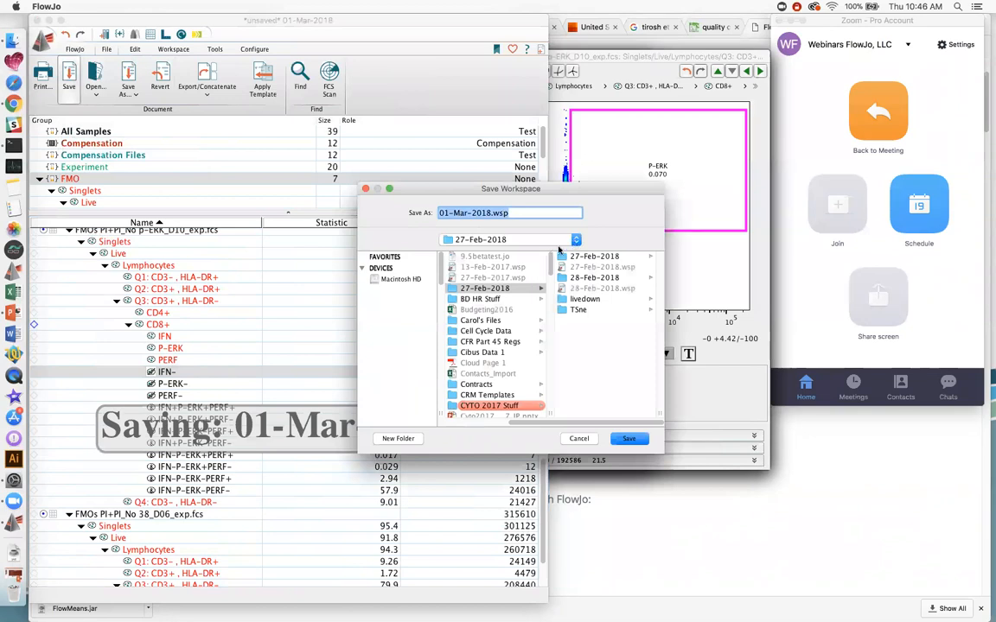
left_click(532, 239)
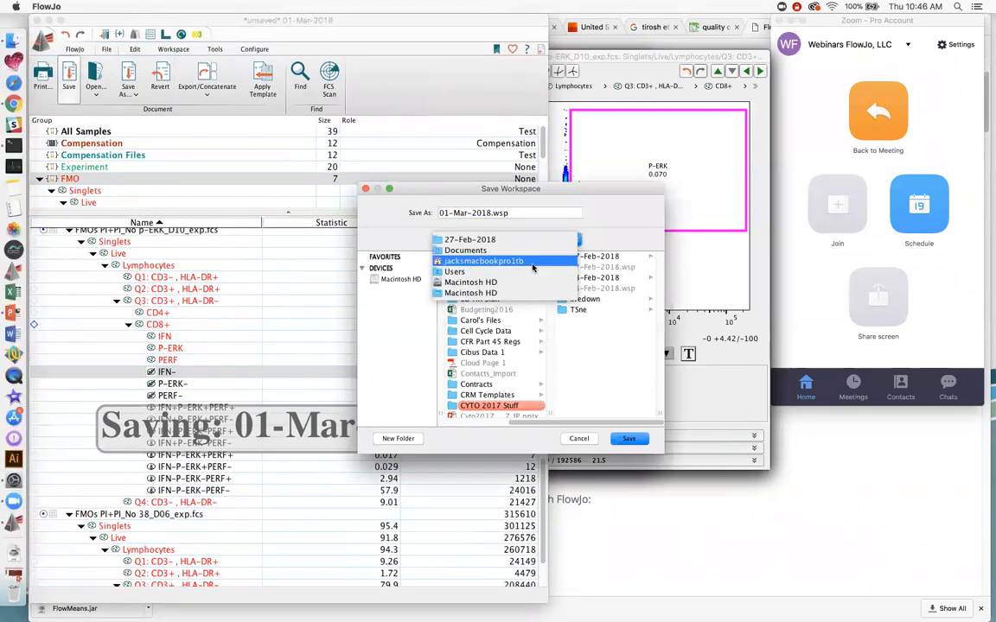
left_click(542, 264)
scroll(541, 315, "down", 5)
left_click(474, 299)
left_click(628, 438)
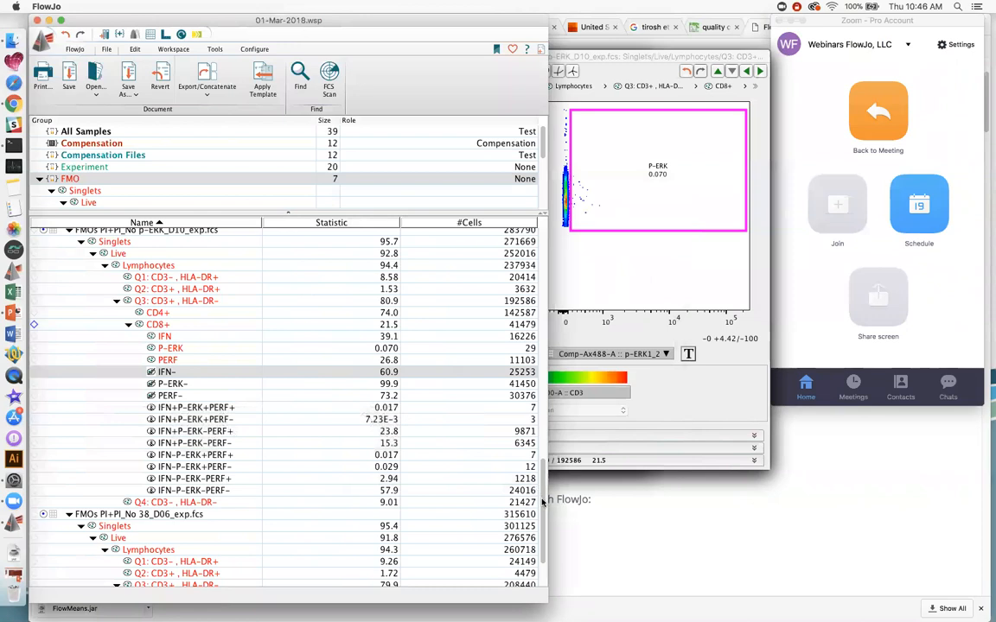
- Start a Median statistic for the IFN gate under CD8+ in the No CD4_D12 sample, enlarging the statistic dialog to show all parameters
scroll(543, 502, "up", 10)
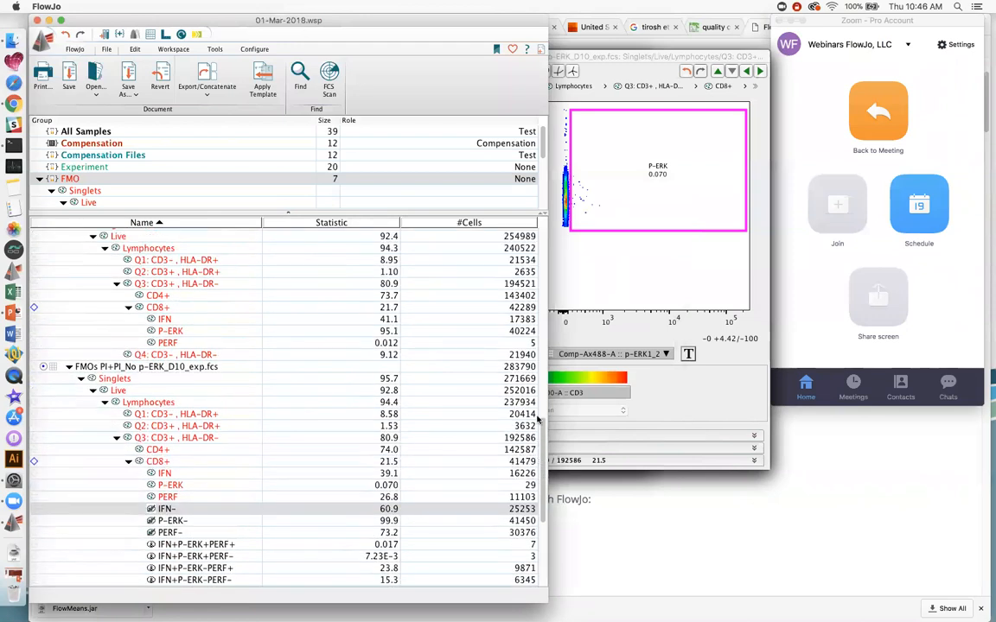
scroll(536, 380, "up", 15)
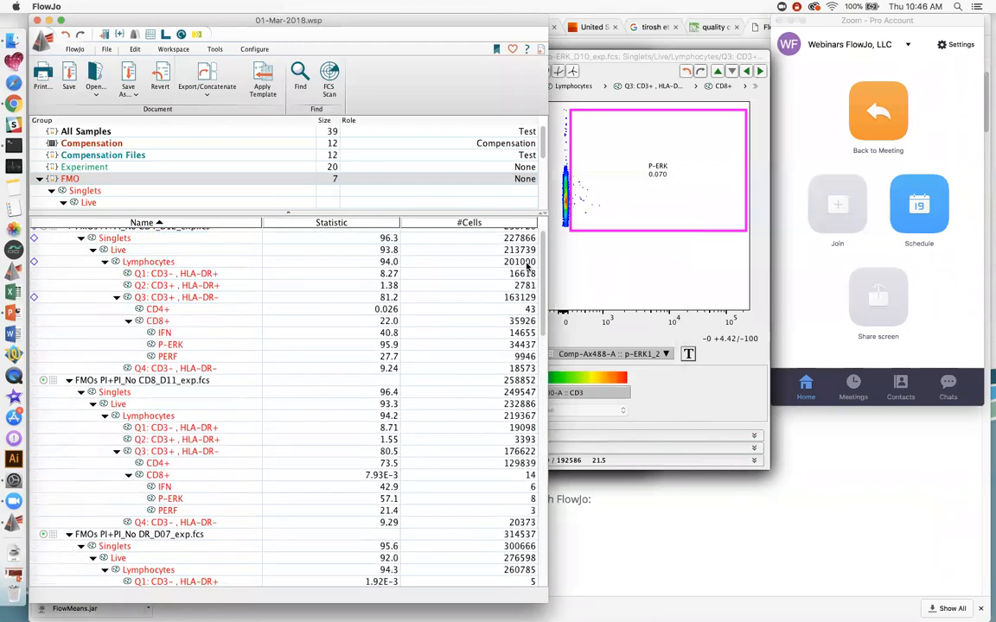
left_click(182, 343)
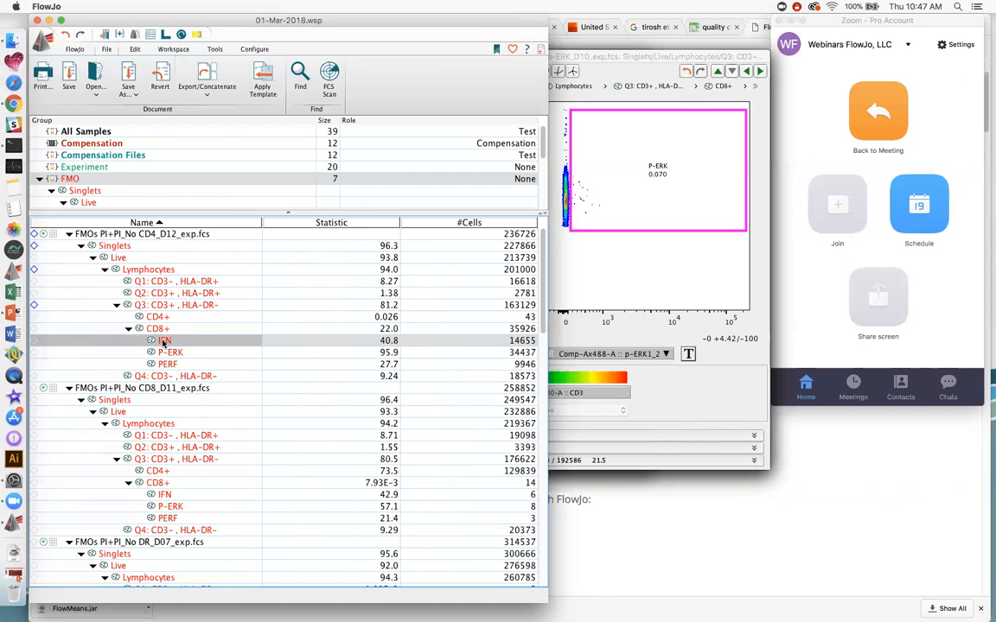
right_click(164, 343)
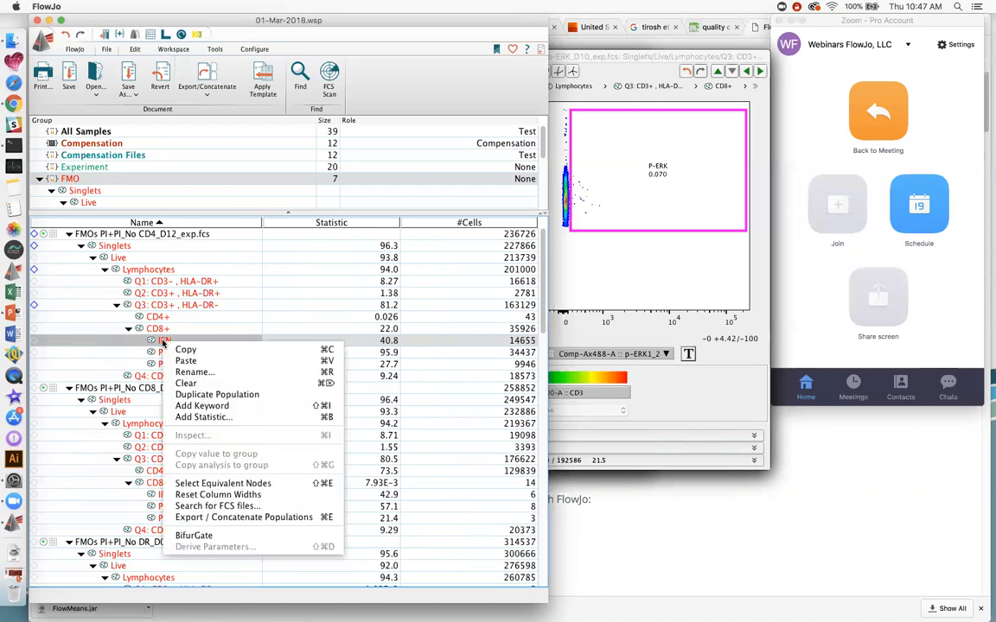
left_click(202, 417)
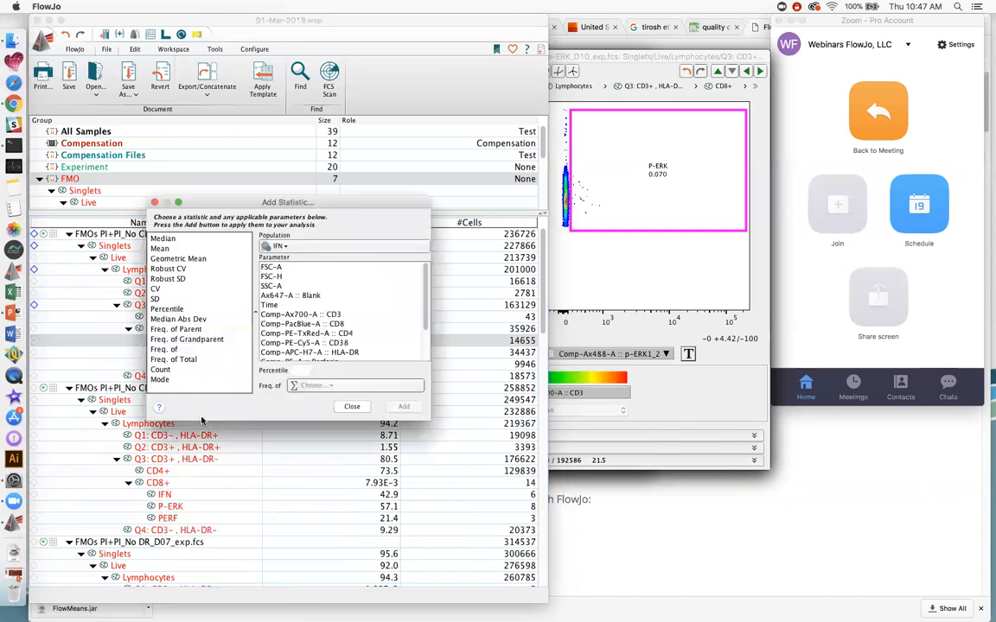
left_click_drag(292, 207, 345, 144)
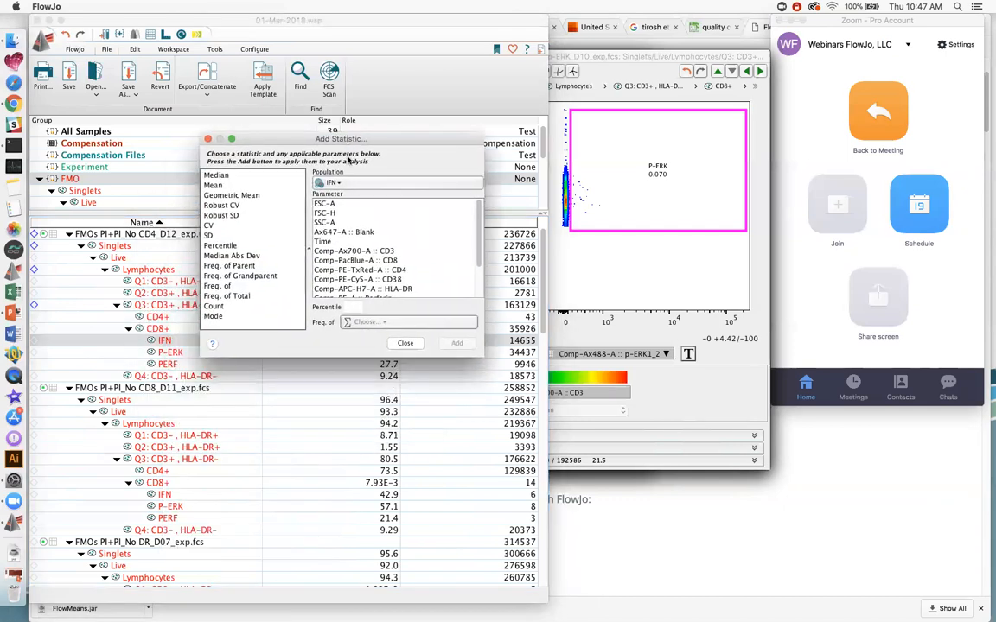
left_click_drag(558, 422, 577, 437)
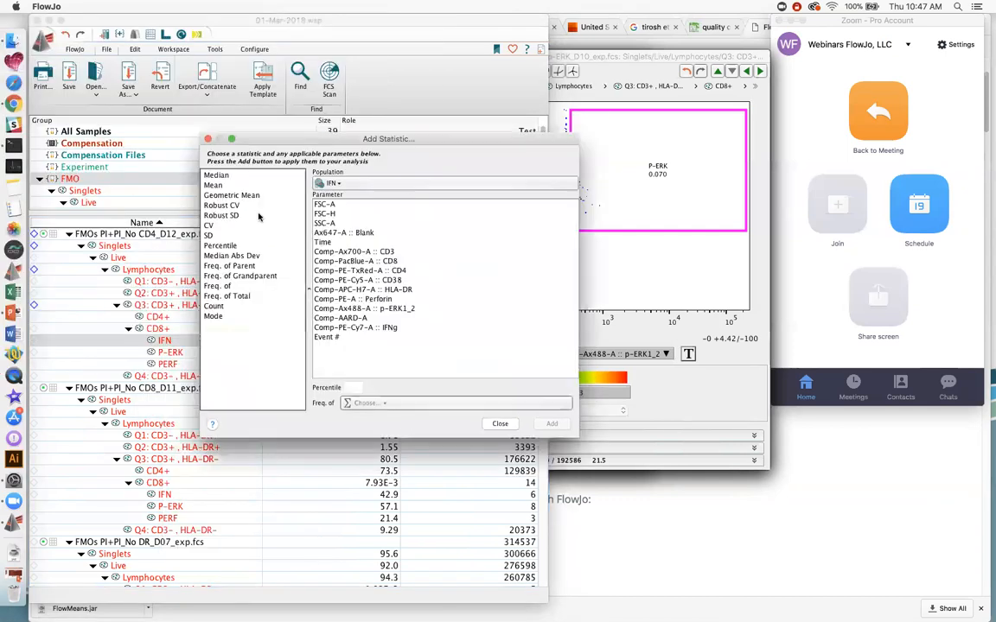
left_click(216, 175)
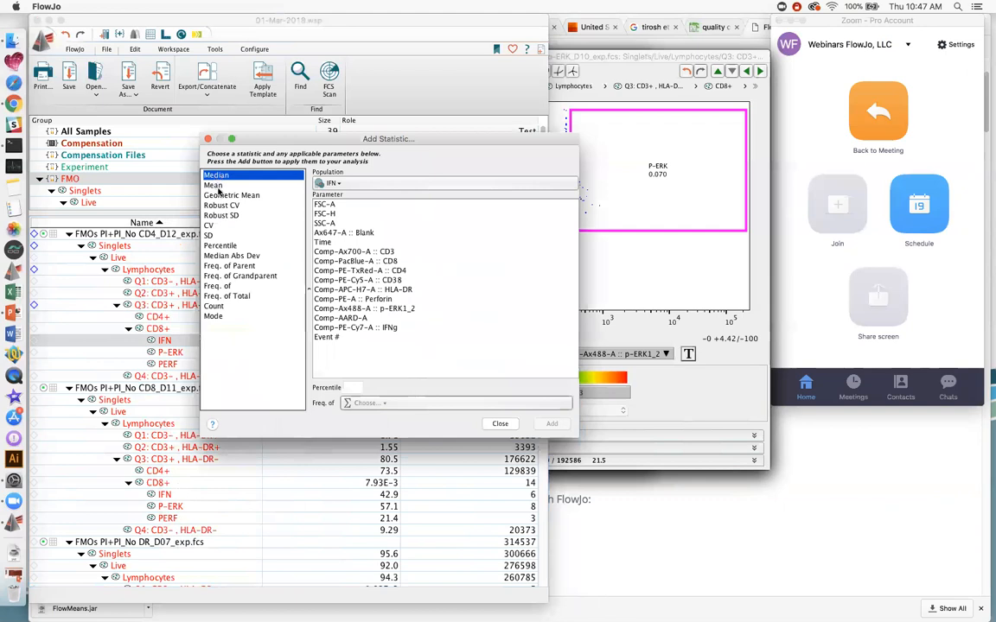
left_click(216, 186)
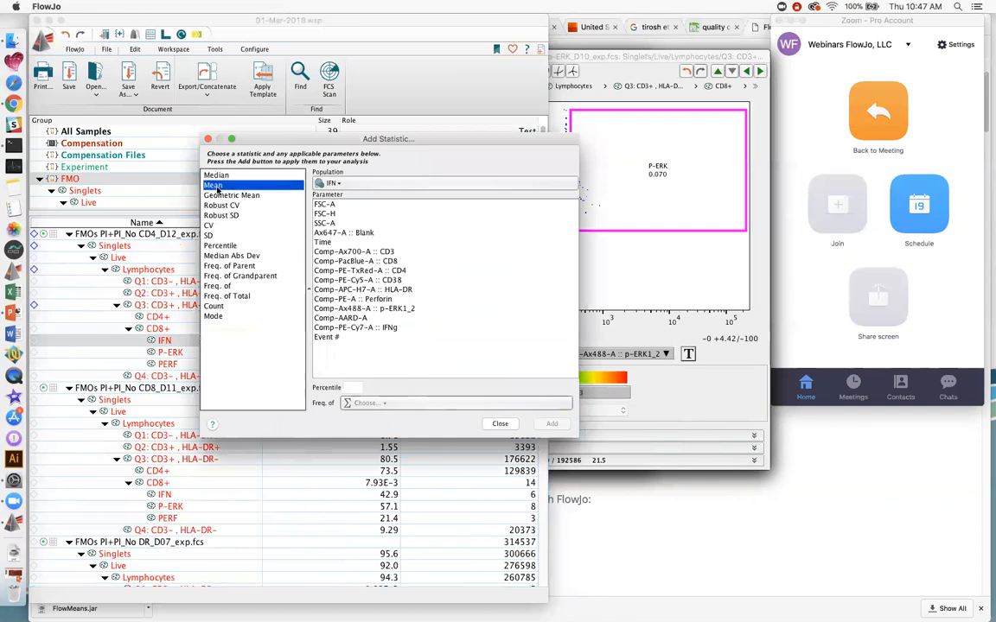
left_click(219, 176)
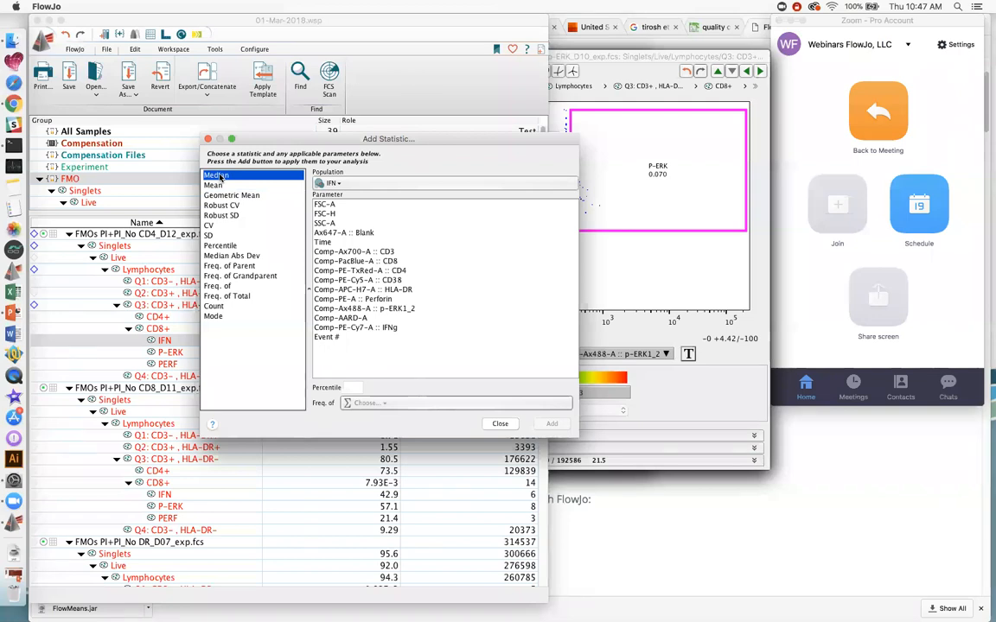
- Set the X axis of the No p-ERK_D10 sample's CD8+ plot to Comp-PE-Cy7-A :: IFNg
left_click(578, 54)
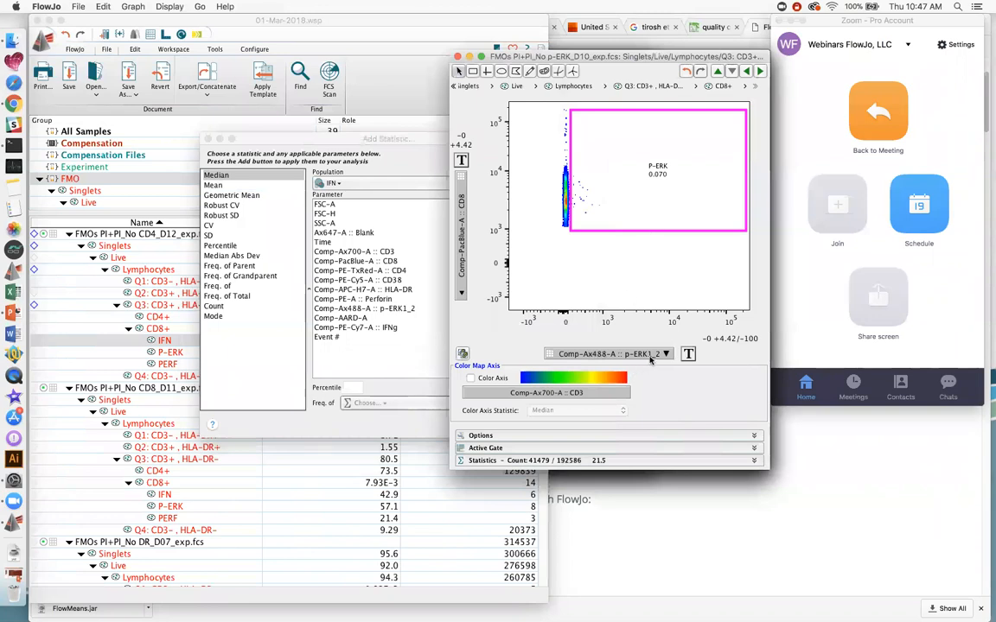
left_click(613, 353)
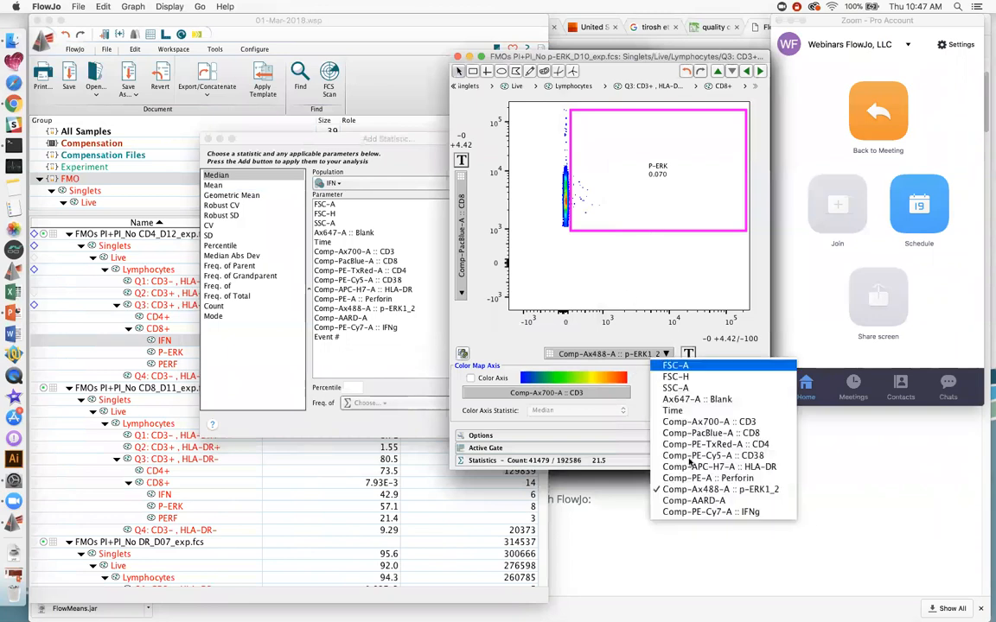
left_click(705, 512)
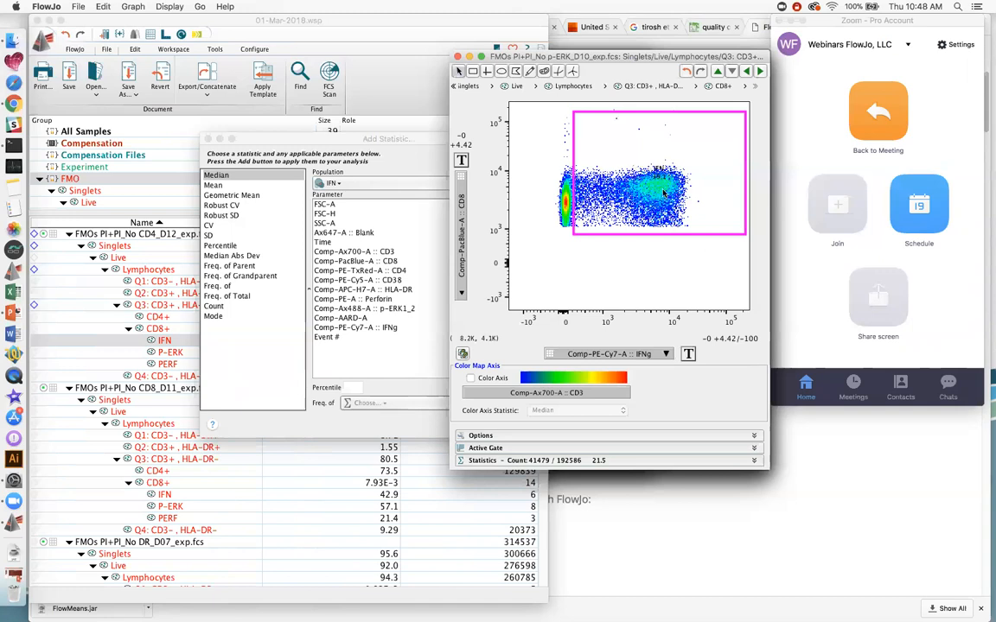
- Add the Median of Comp-PE-Cy7-A :: IFNg to the No CD4_D12 sample's IFN gate
left_click(244, 178)
left_click(242, 196)
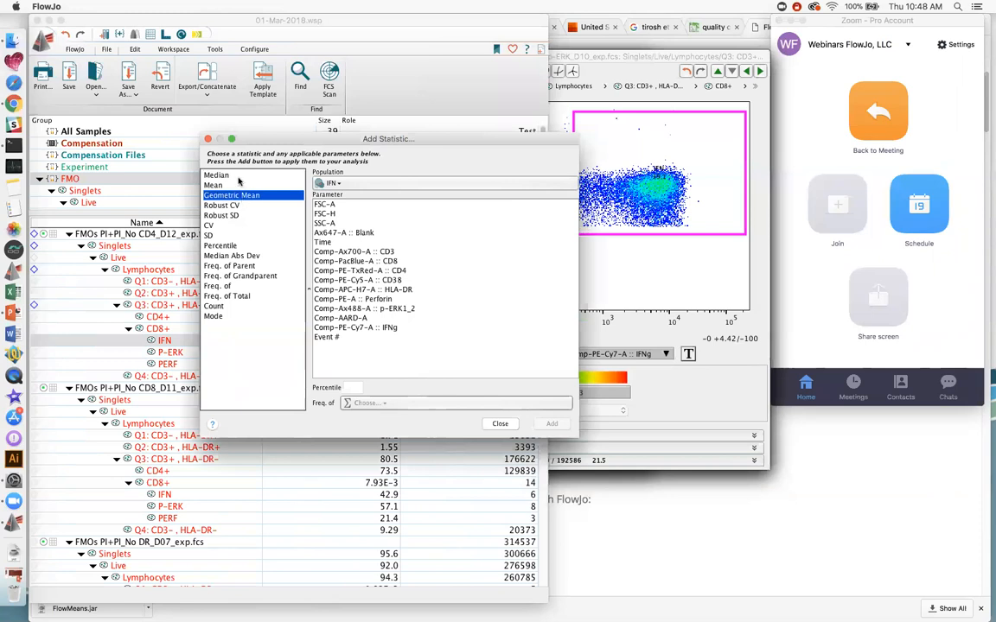
left_click(238, 176)
left_click(244, 196)
left_click(224, 176)
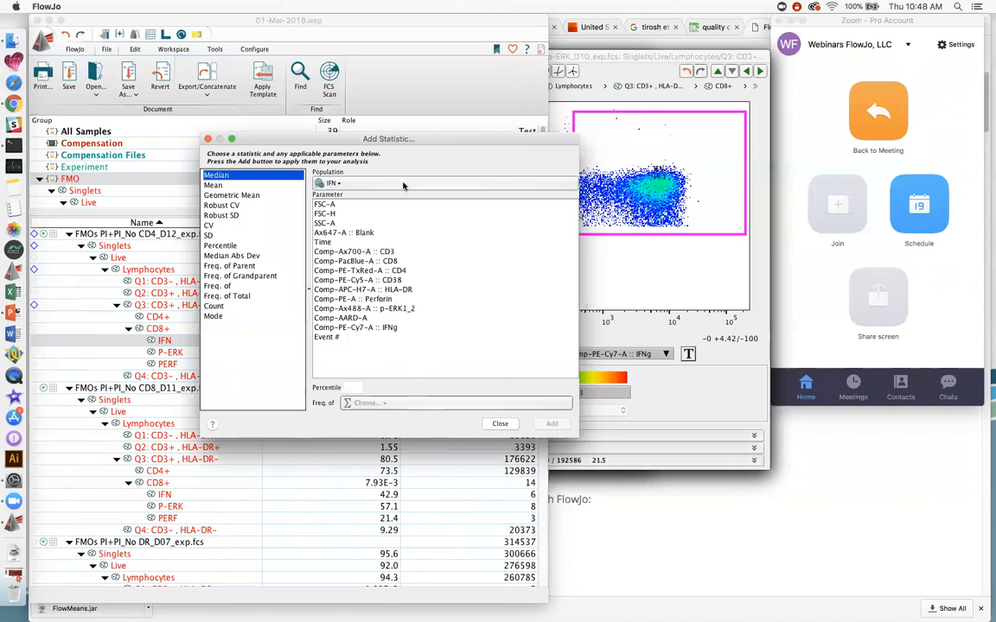
left_click(369, 328)
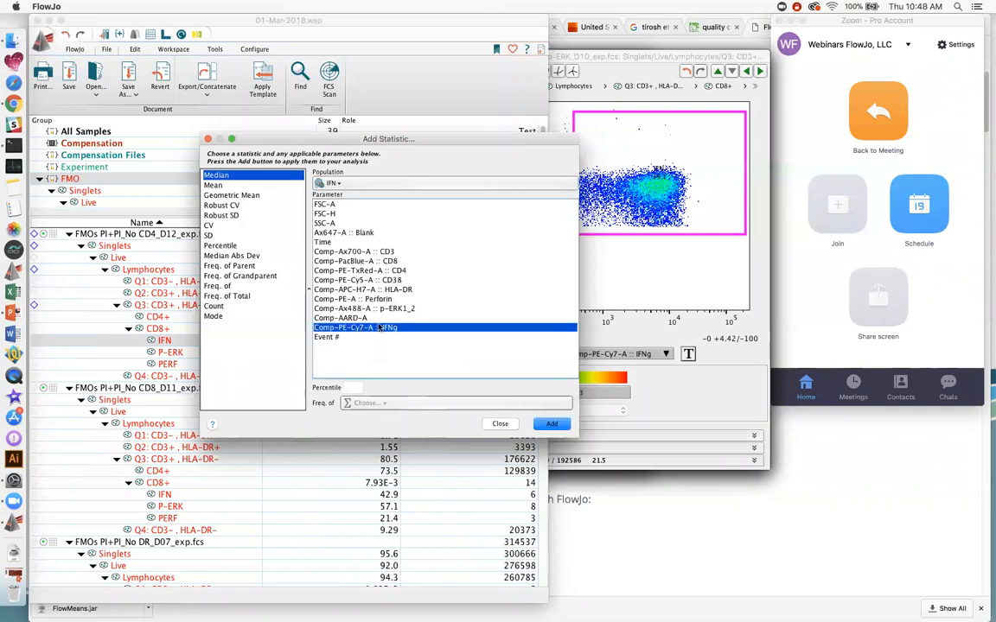
left_click(554, 425)
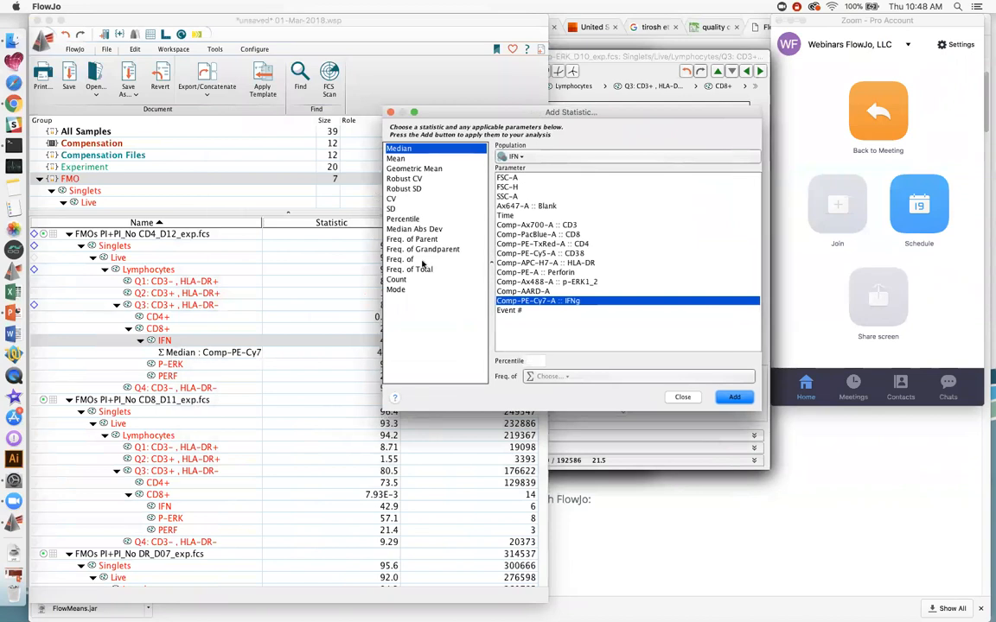
- Add the Median of Comp-Ax488-A :: p-ERK1_2 to the No CD4_D12 sample's P-ERK gate
left_click(530, 156)
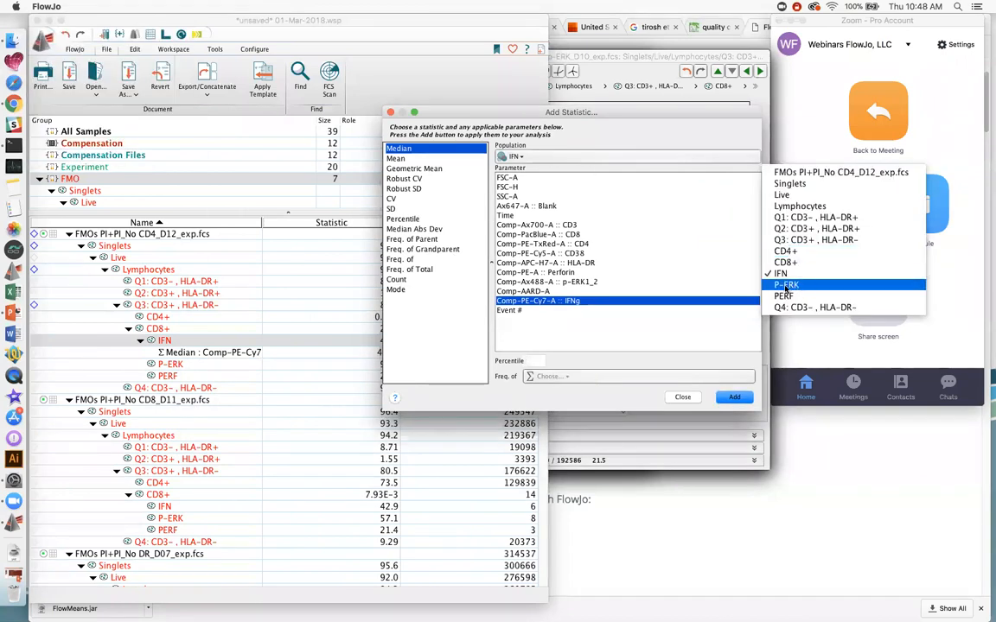
left_click(786, 285)
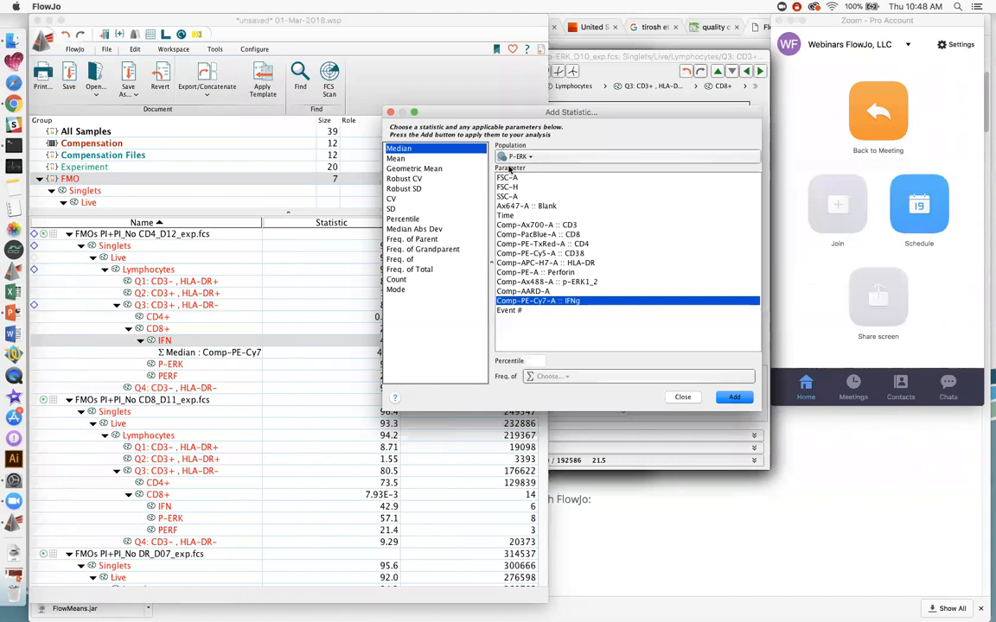
left_click(578, 281)
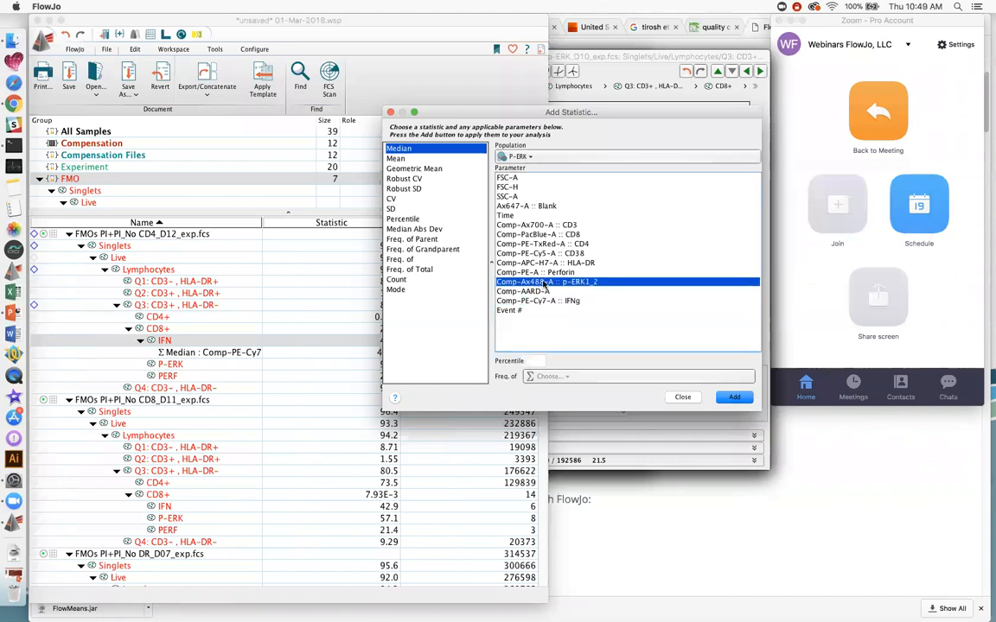
left_click(732, 397)
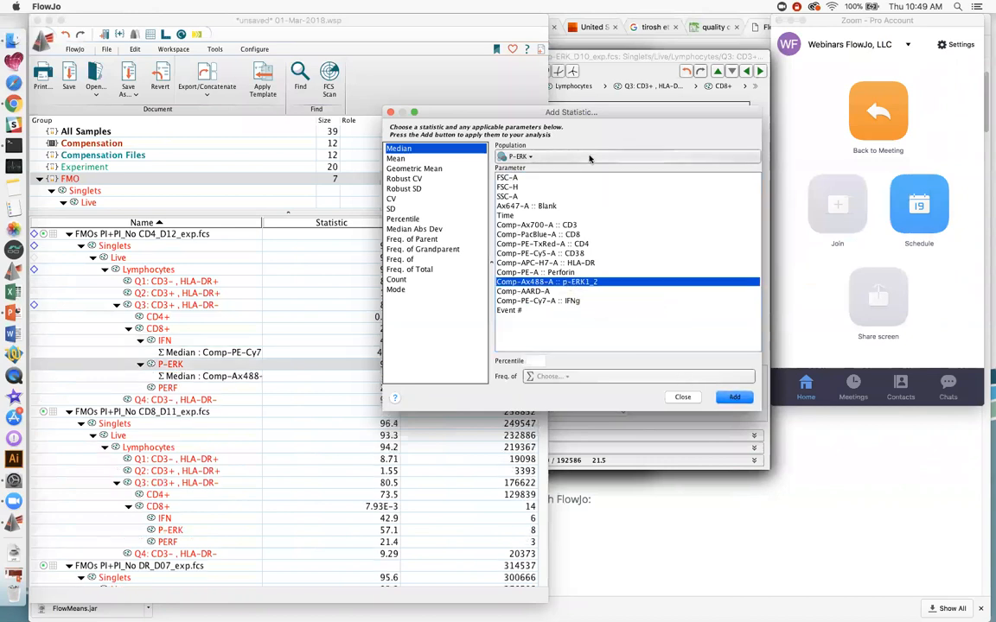
- Add the Median of Comp-PE-A :: Perforin to the No CD4_D12 sample's PERF gate
left_click(678, 155)
left_click(782, 296)
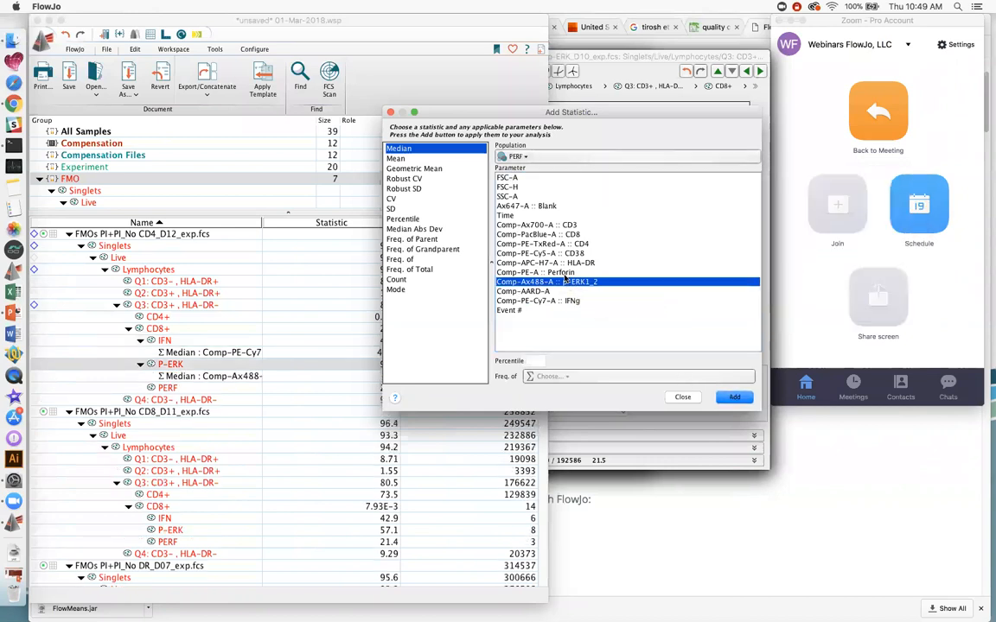
left_click(545, 272)
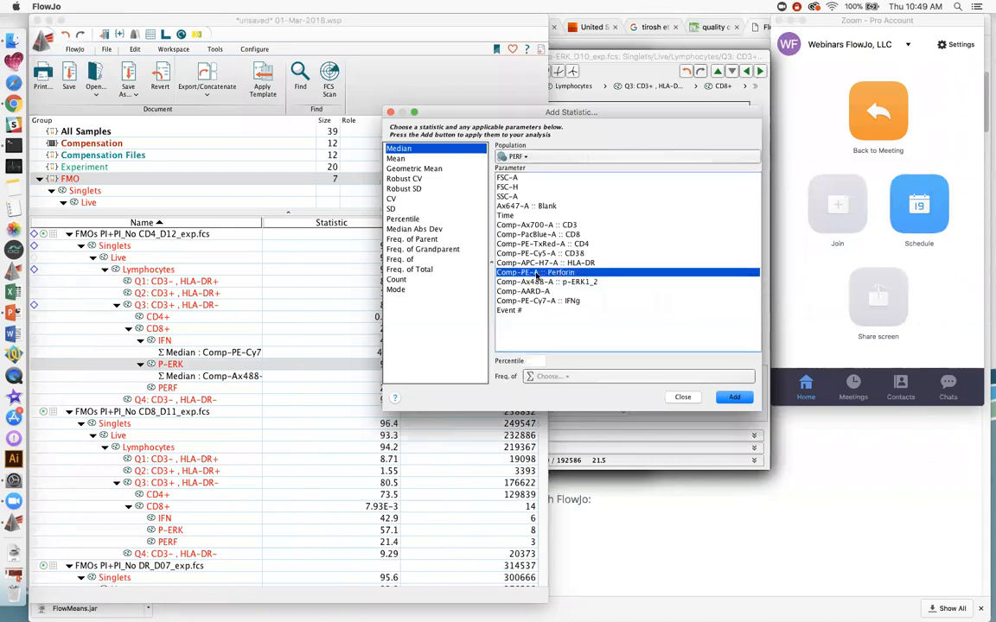
left_click(733, 397)
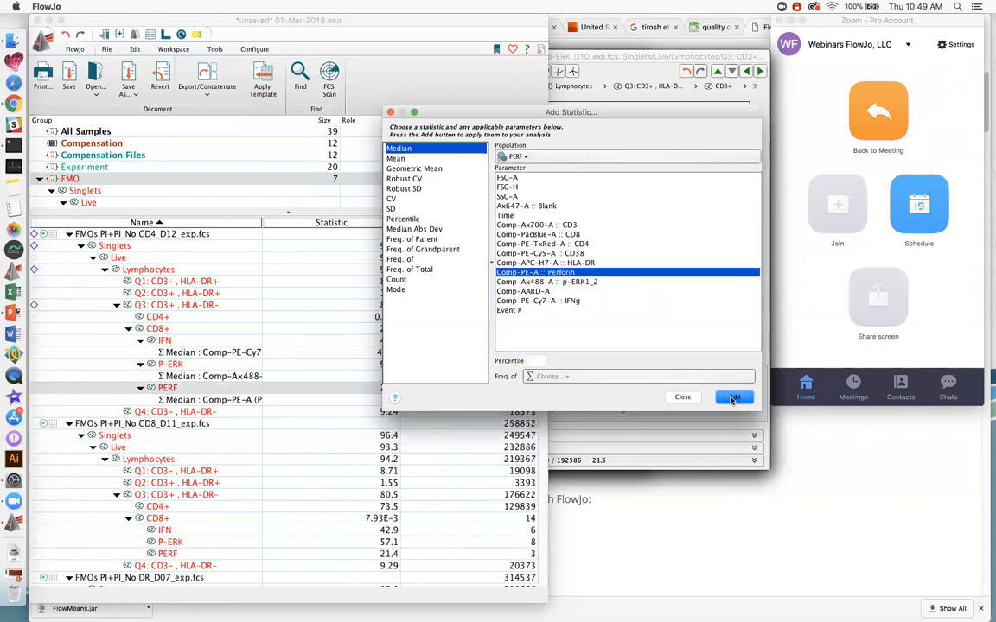
- Add a Count statistic to both the CD4+ and CD8+ populations of the No CD4_D12 sample
left_click(397, 280)
left_click(514, 156)
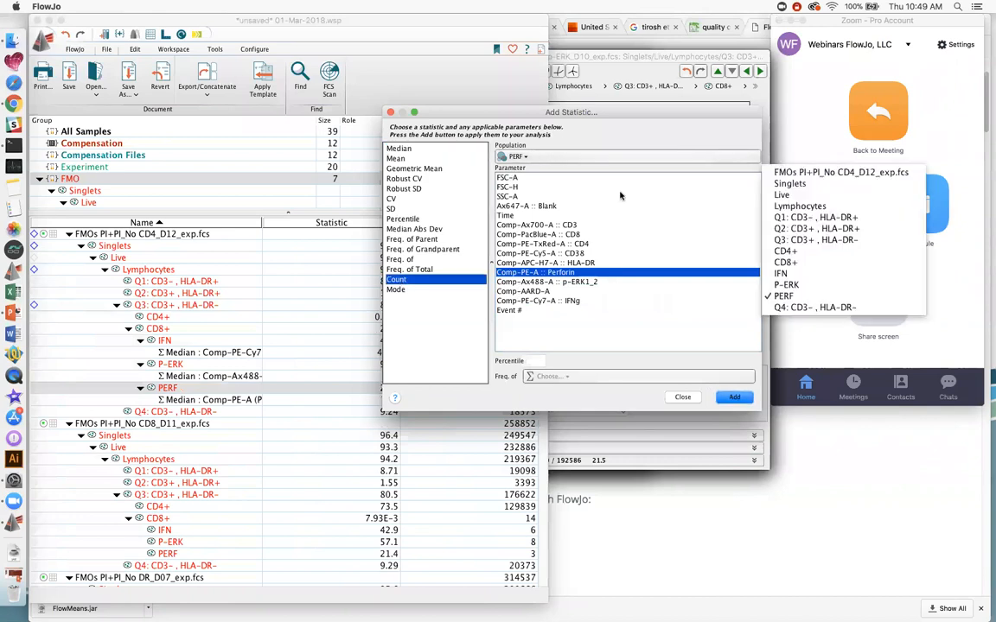
left_click(786, 251)
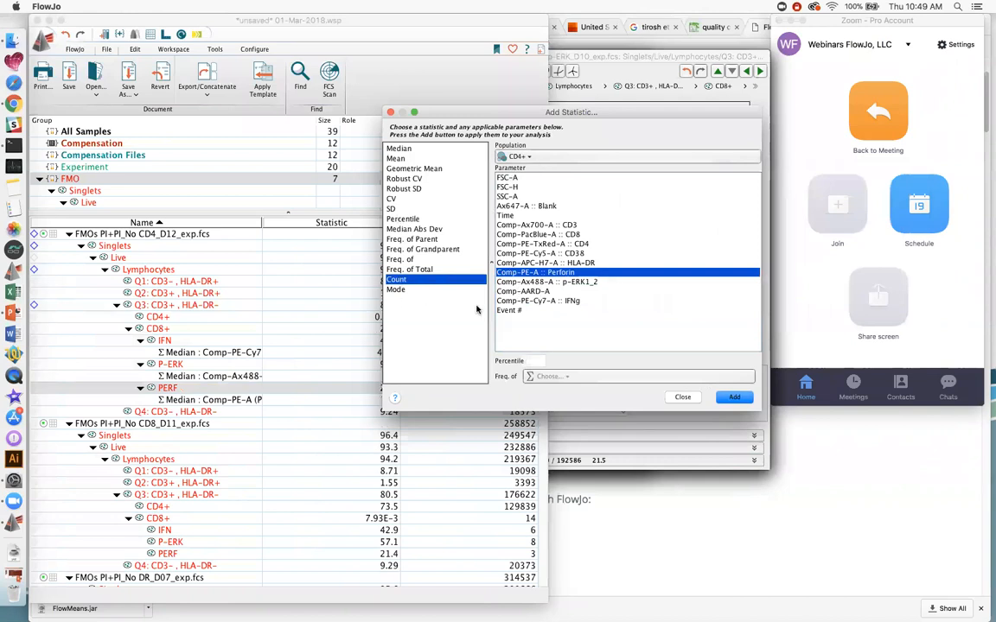
left_click(734, 398)
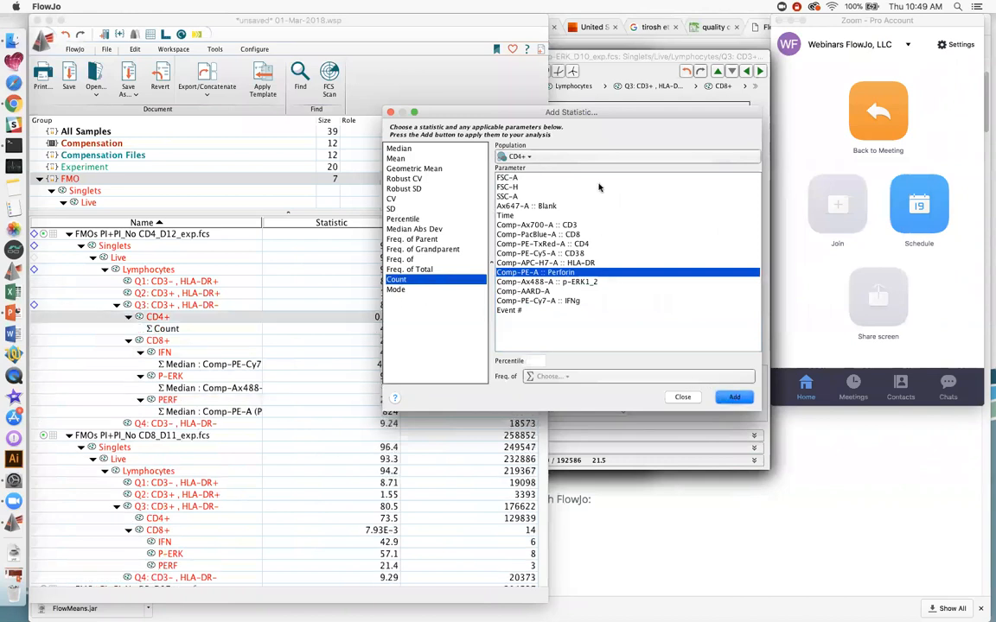
left_click(595, 159)
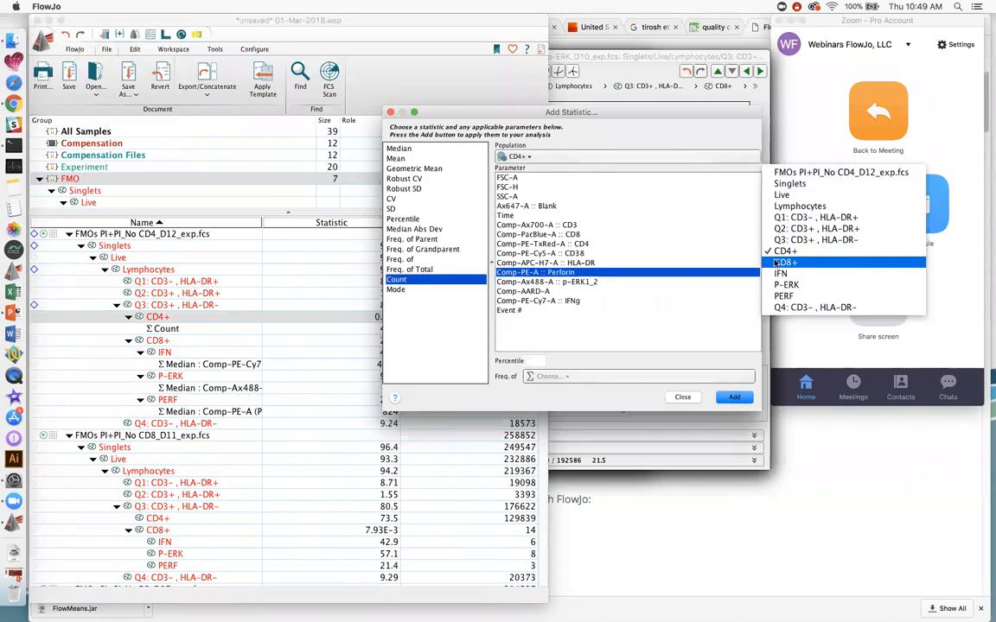
left_click(735, 252)
left_click(734, 398)
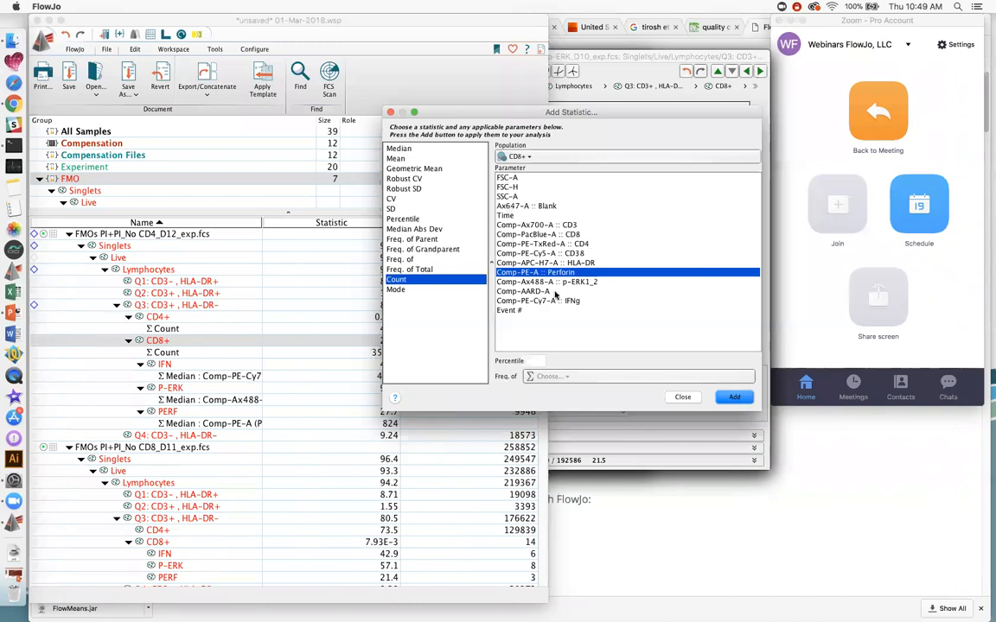
- Copy the No CD4_D12 sample's two Count and three Median statistics to the FMO group, closing the statistic dialog first
left_click(176, 330)
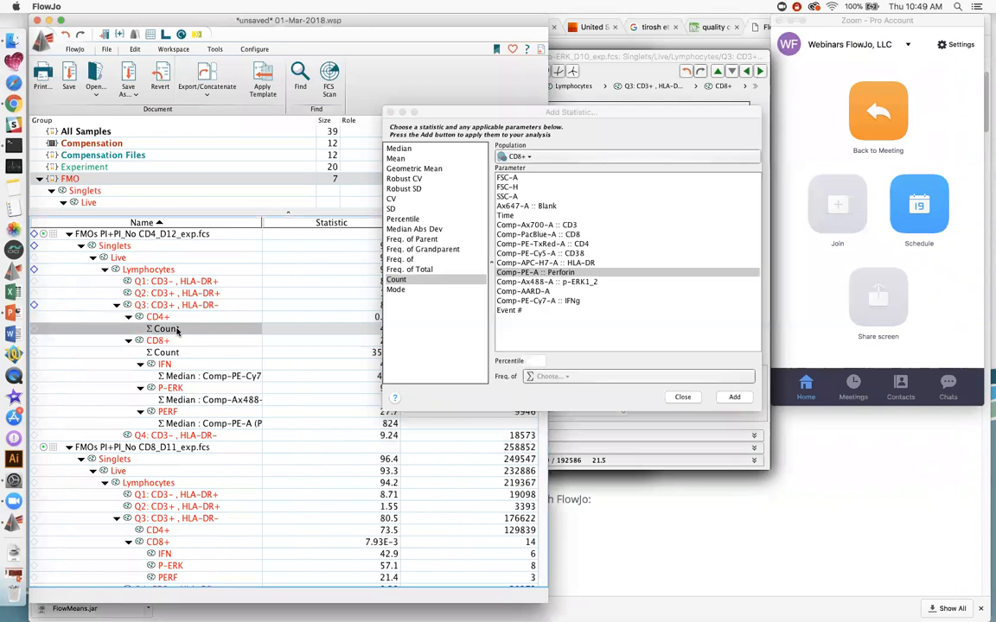
left_click(177, 352, "super")
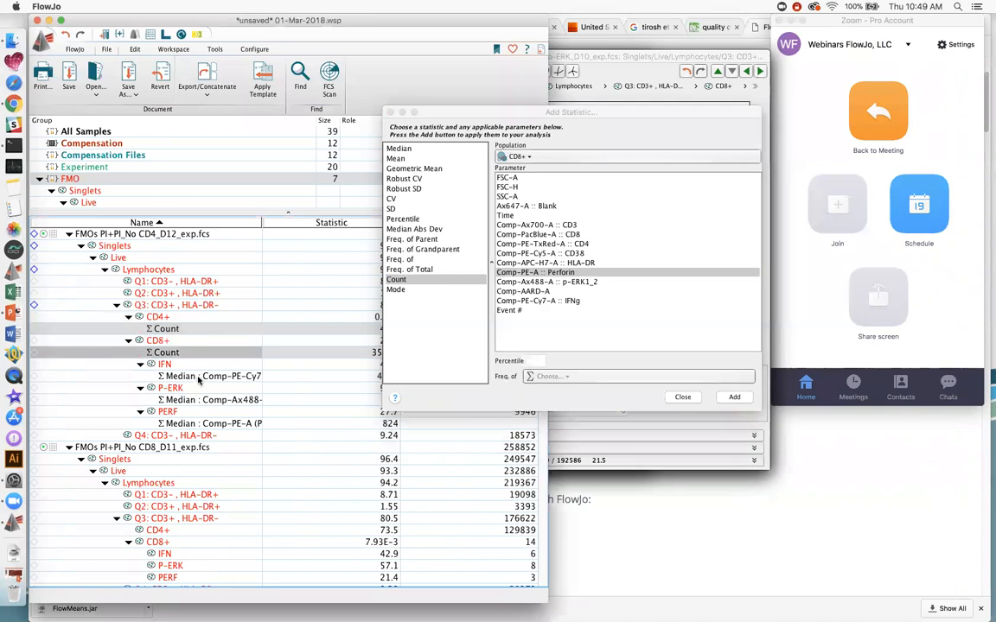
left_click(198, 380)
left_click(200, 400)
left_click(204, 424)
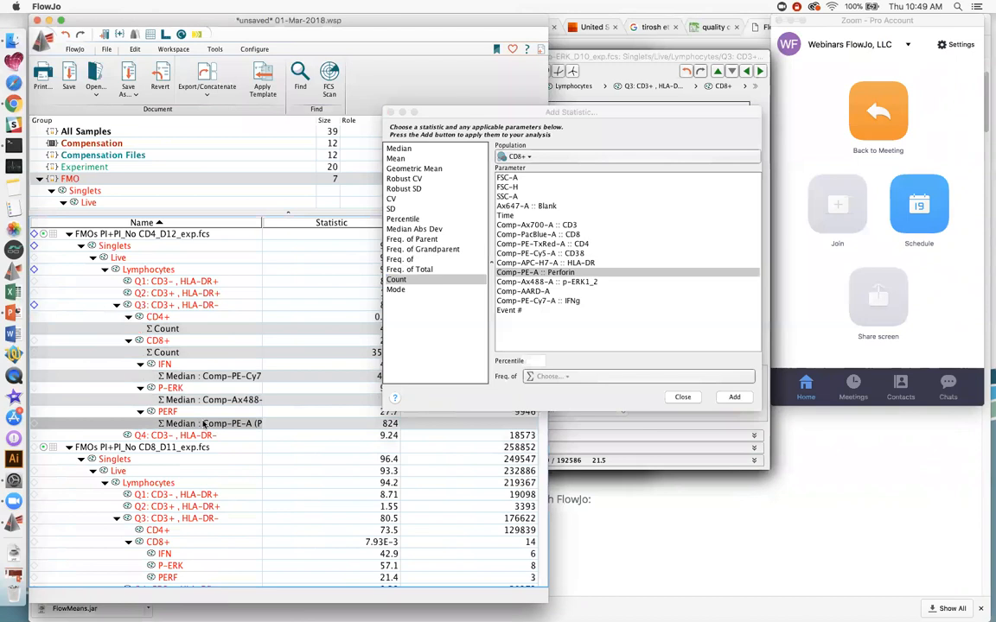
left_click(390, 112)
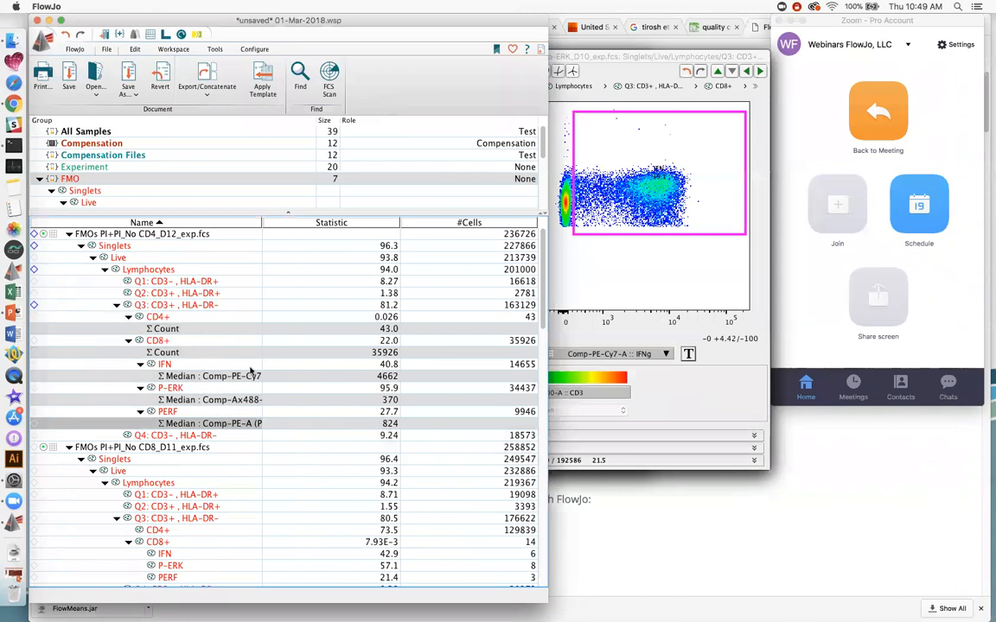
right_click(173, 330)
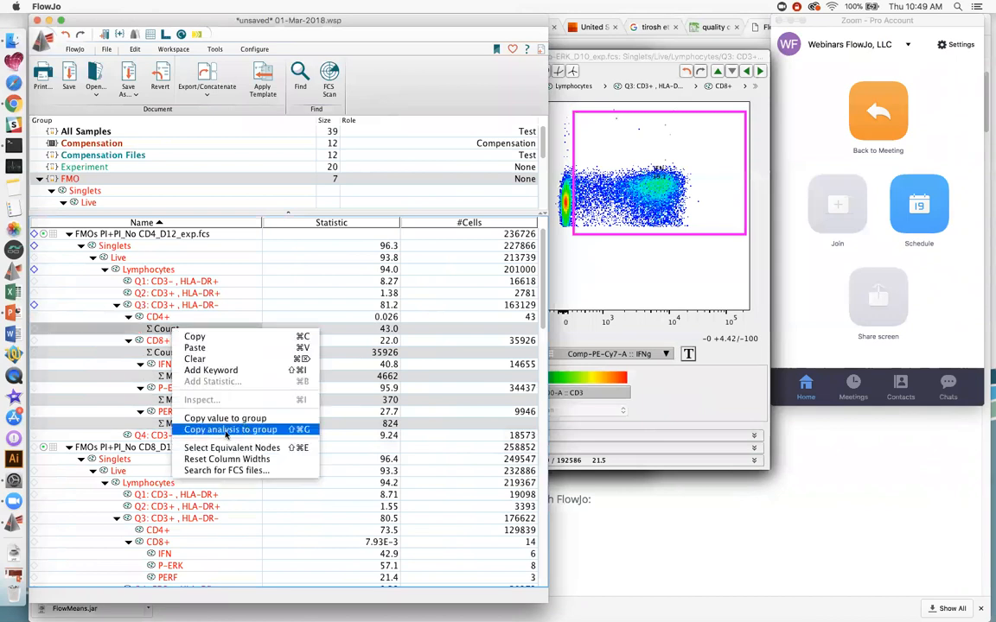
left_click(262, 431)
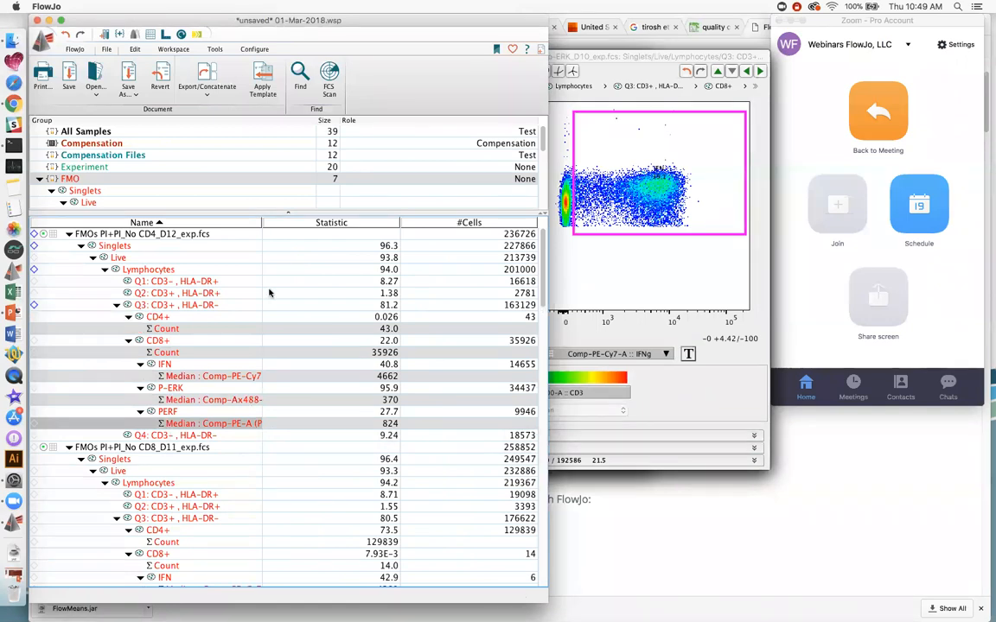
- Examine the FMO group's hierarchy for the copied Count and Median statistics, temporarily enlarging the group area
left_click_drag(288, 211, 288, 382)
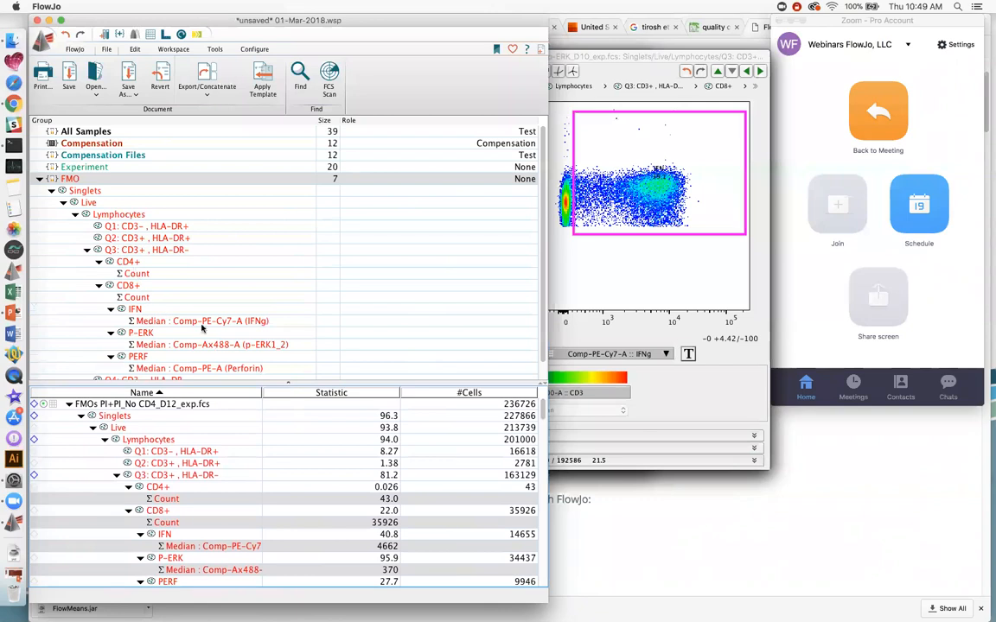
left_click_drag(286, 381, 289, 220)
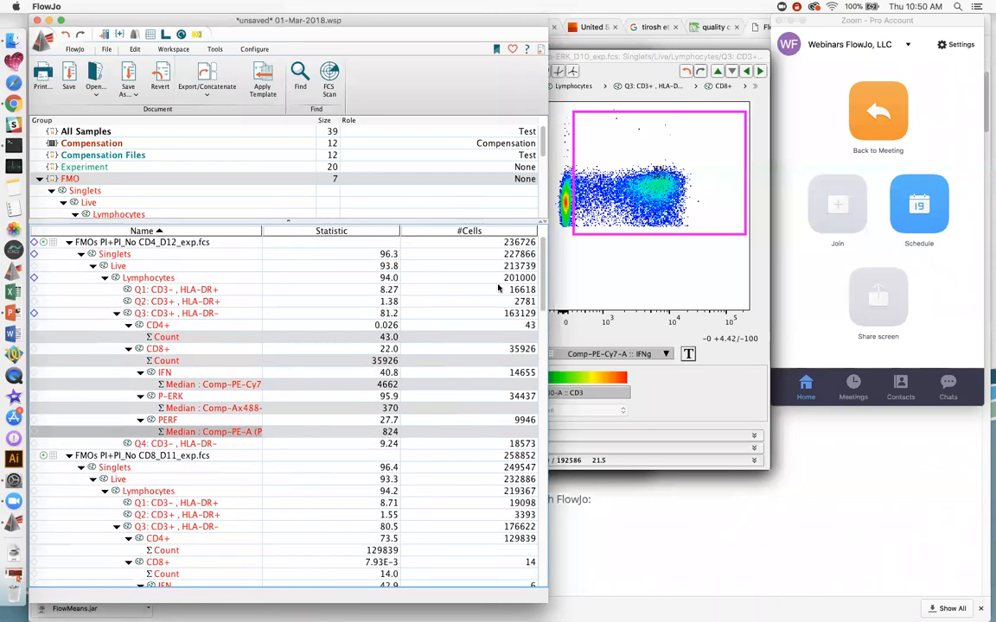
left_click(207, 313)
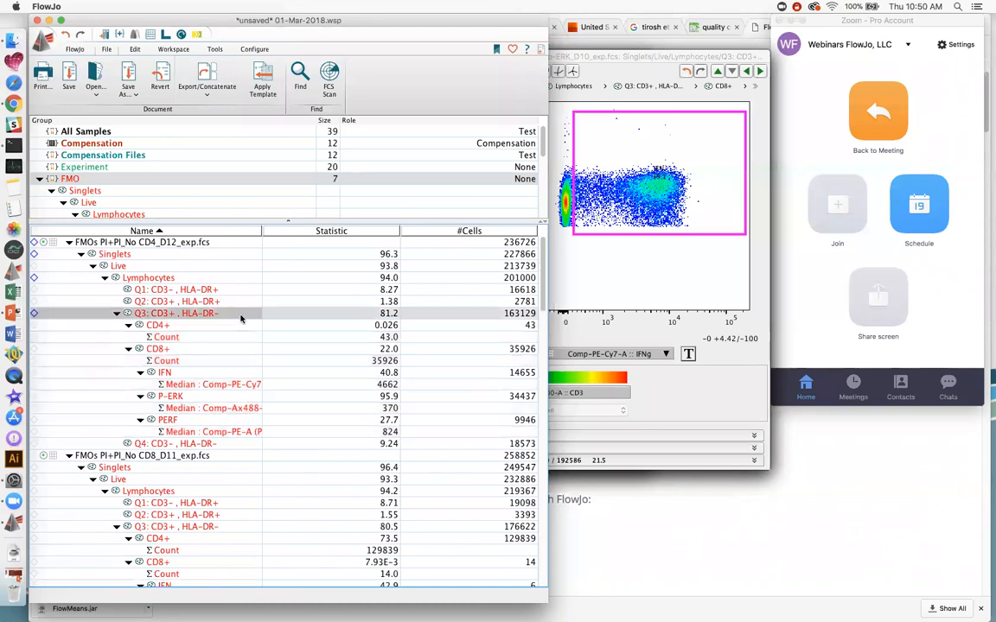
left_click(212, 362)
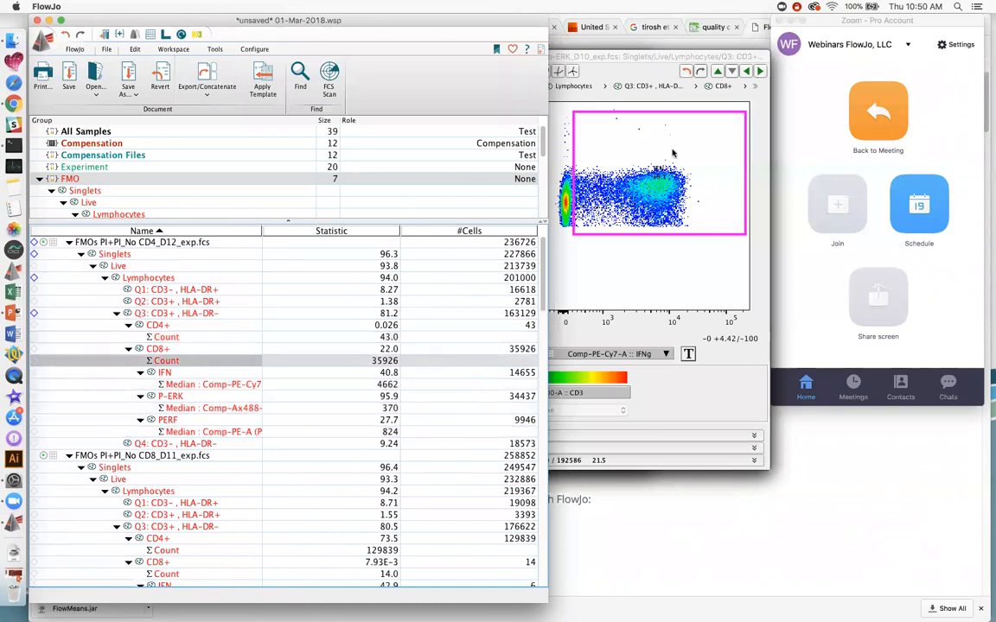
- Shift the IFN gate toward higher IFNg in the No p-ERK_D10 sample's CD8+ plot and locate that gate in the workspace
left_click(655, 56)
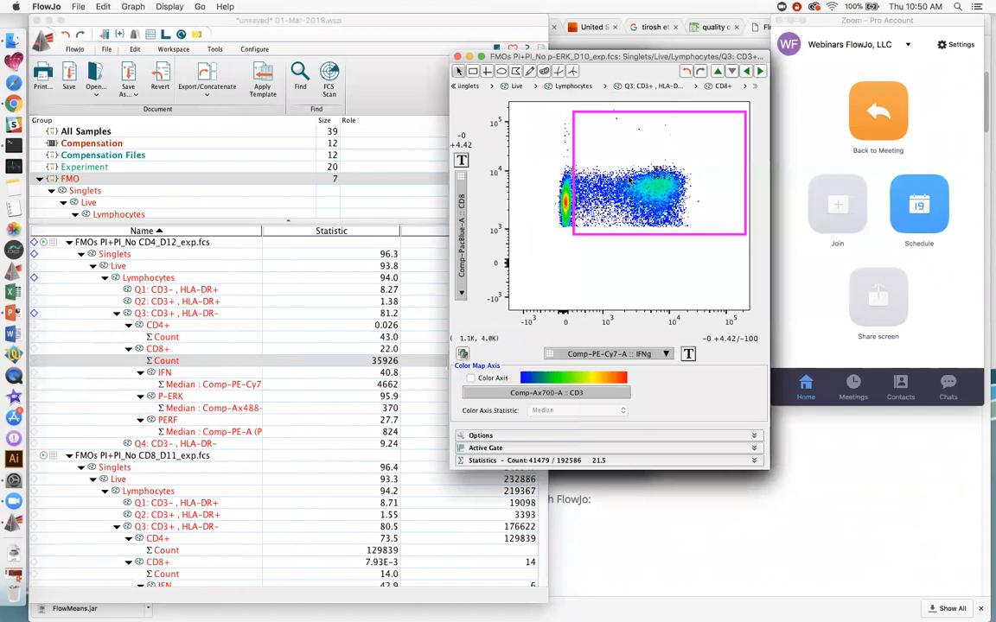
left_click_drag(640, 141, 662, 142)
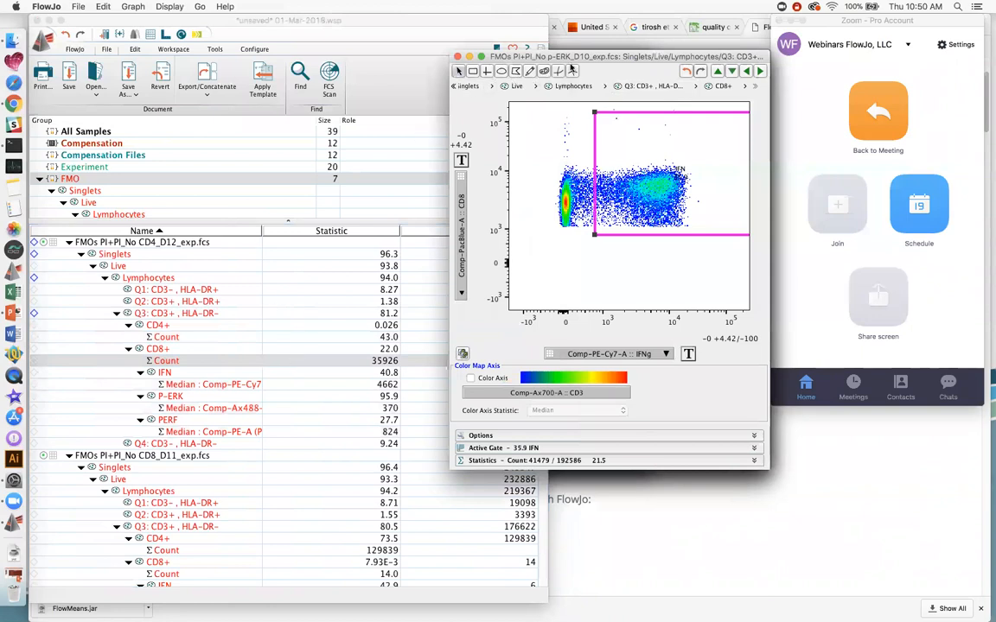
left_click(324, 408)
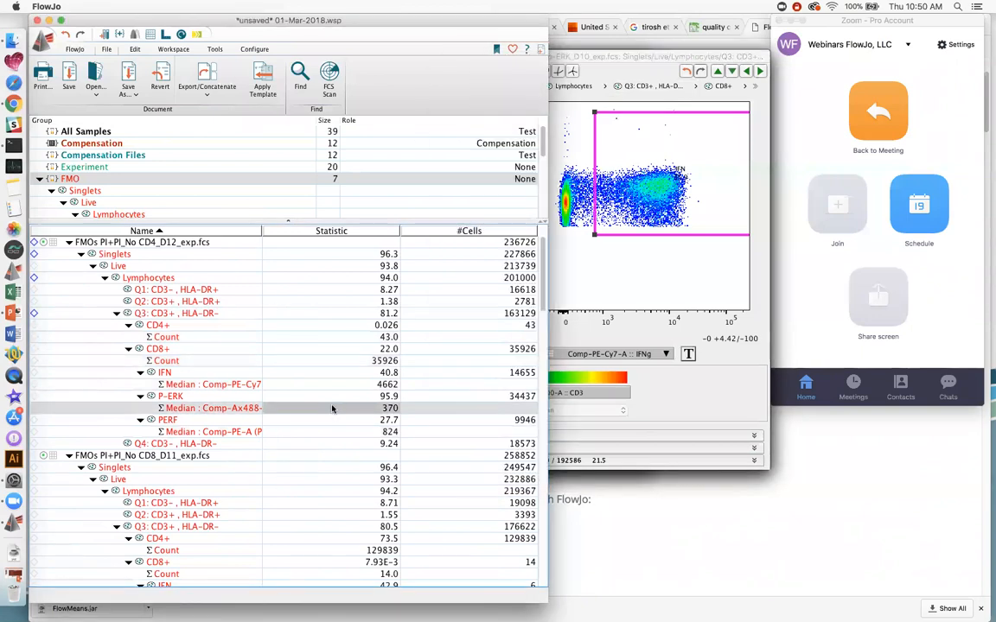
left_click_drag(541, 279, 538, 500)
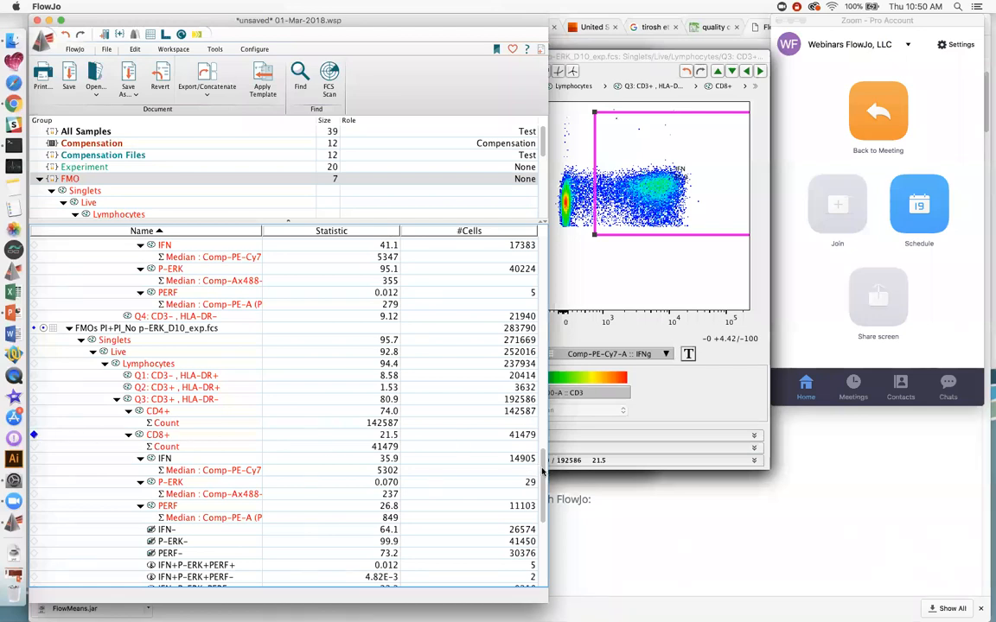
scroll(543, 473, "down", 1)
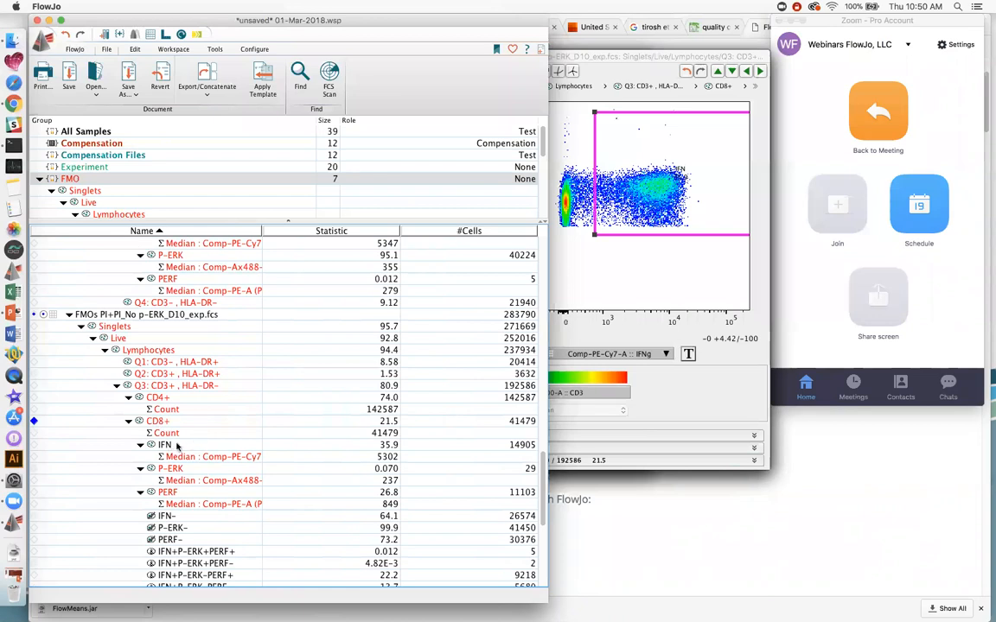
- Try shifting the IFN gate on the No p-ERK sample's CD8+ plot, and delete that sample's modified IFN population
left_click_drag(701, 212, 691, 212)
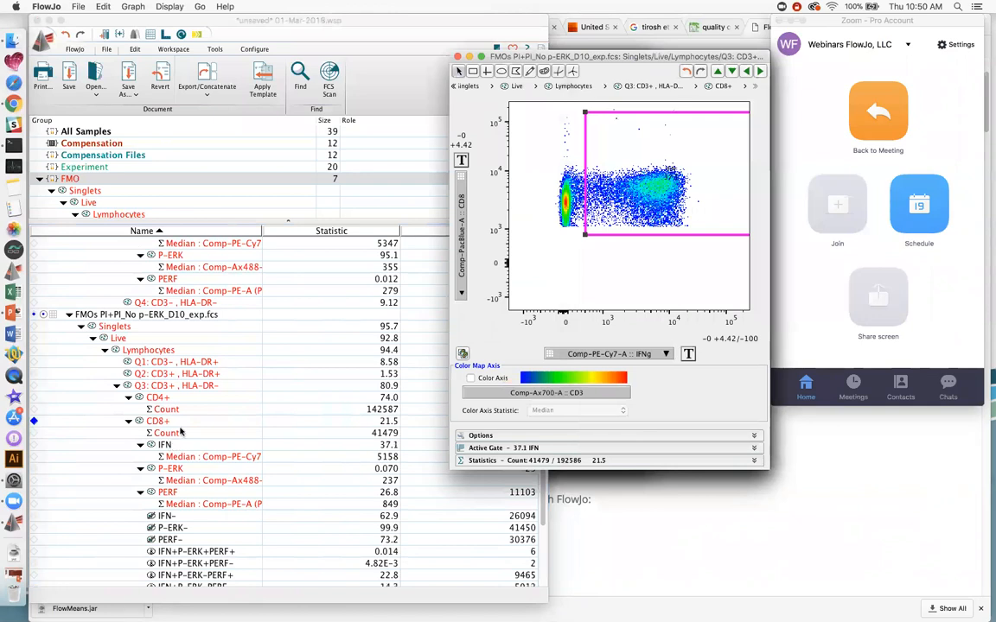
left_click(160, 445)
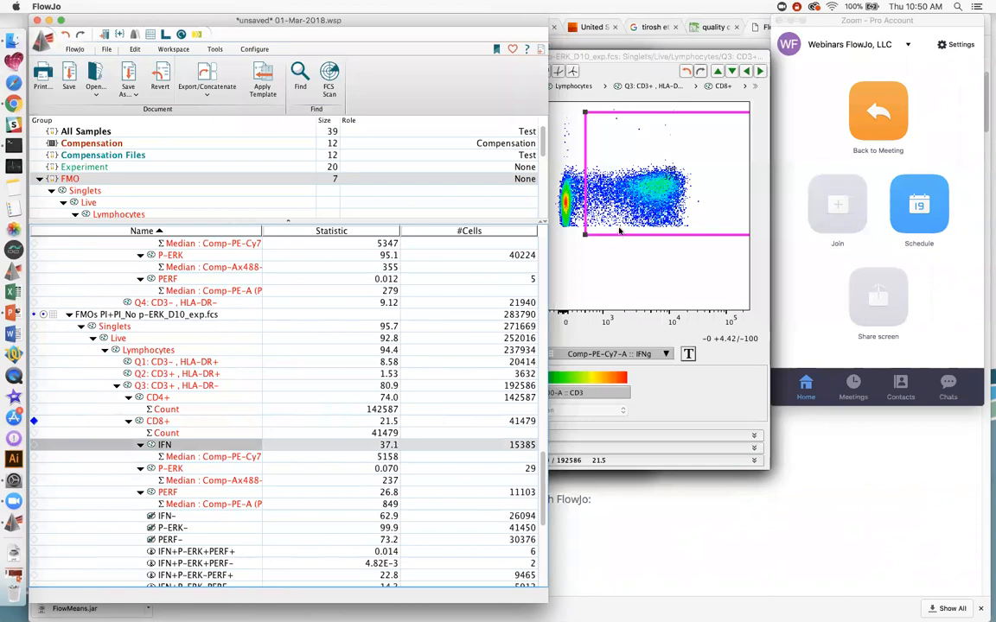
left_click_drag(624, 219, 657, 219)
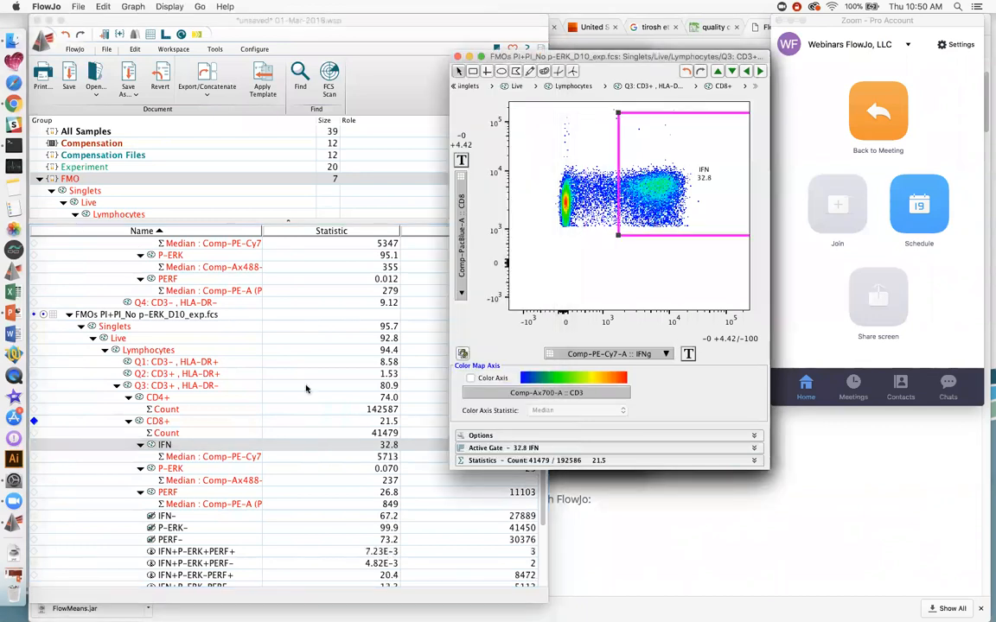
left_click(172, 445)
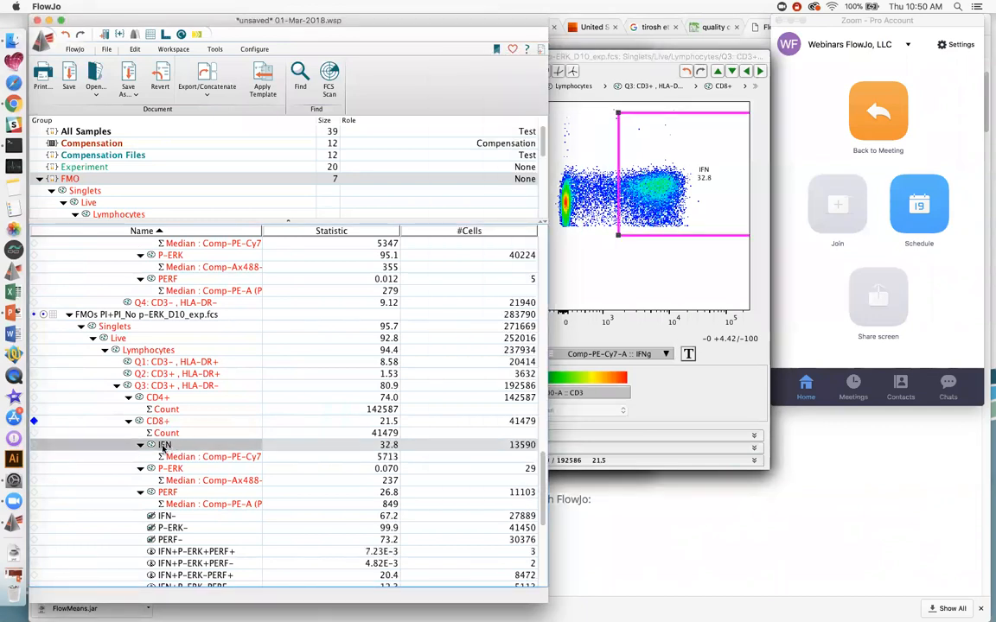
key("Delete")
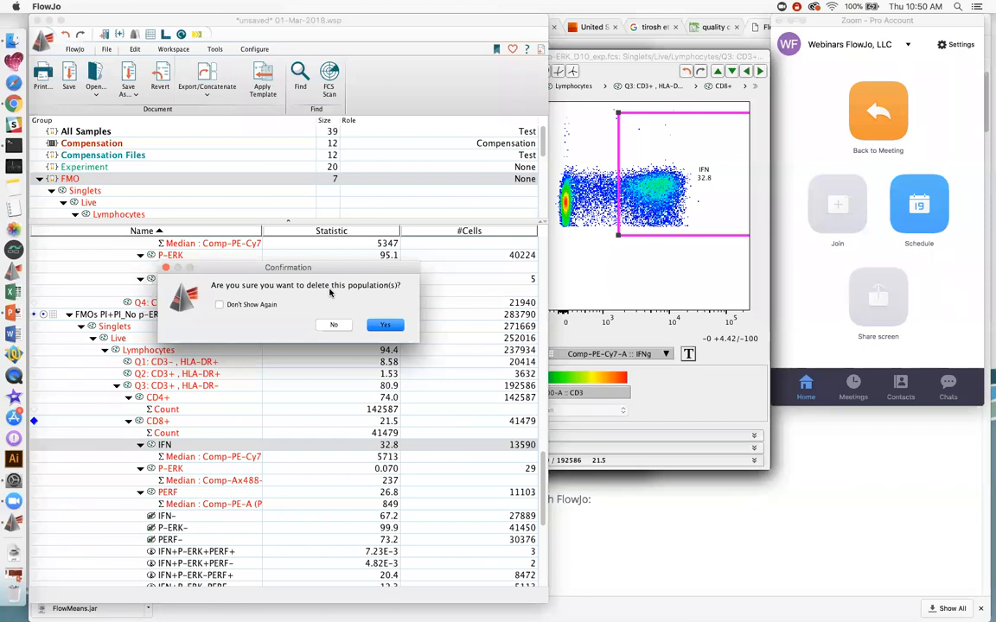
left_click(386, 326)
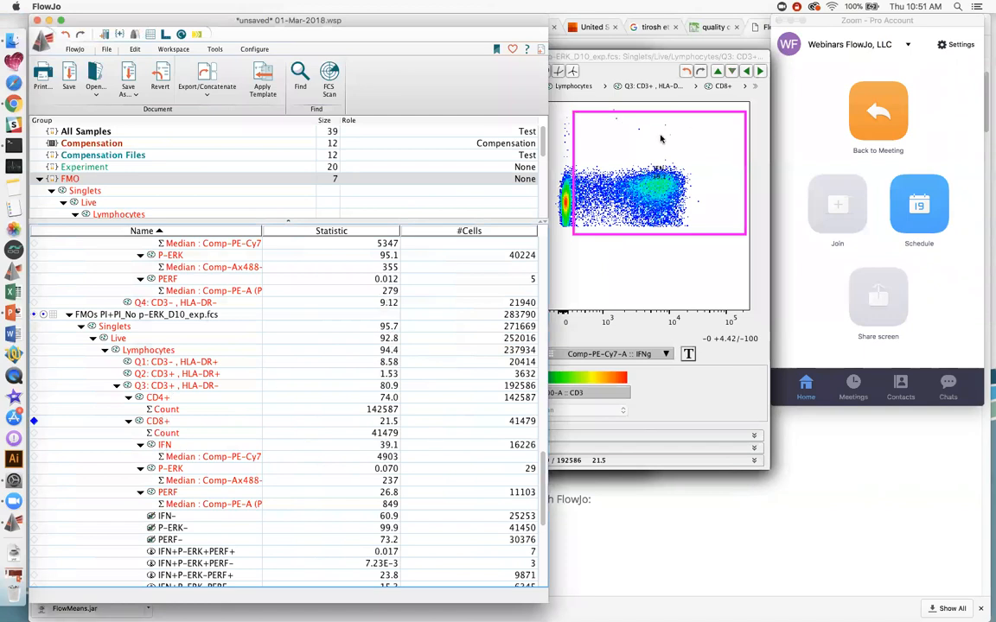
- Try moving the IFN gate over the bright IFNg cluster, and delete the resulting modified IFN population
left_click_drag(629, 155, 690, 154)
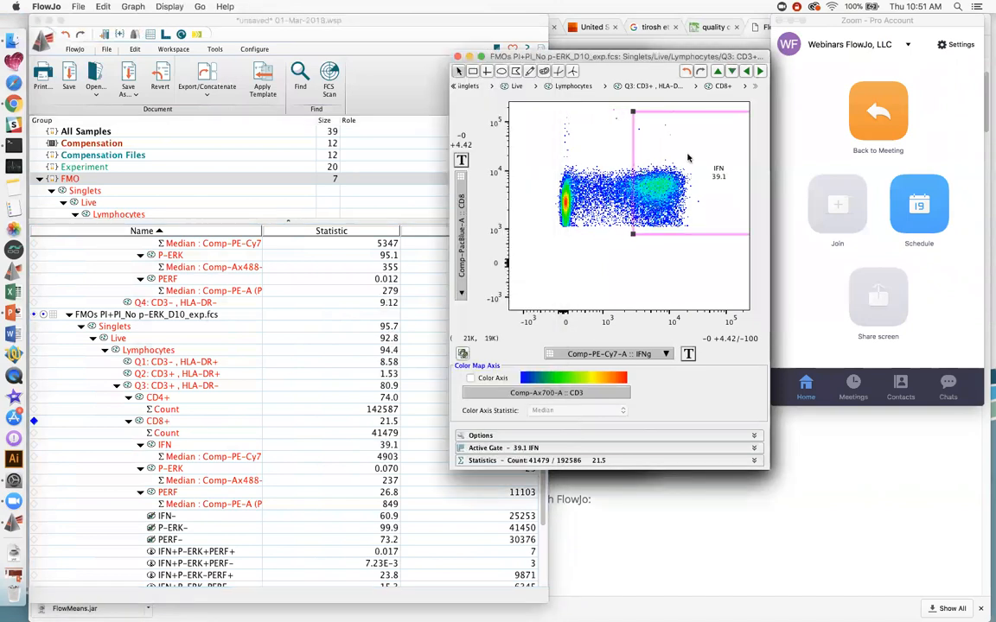
left_click(170, 446)
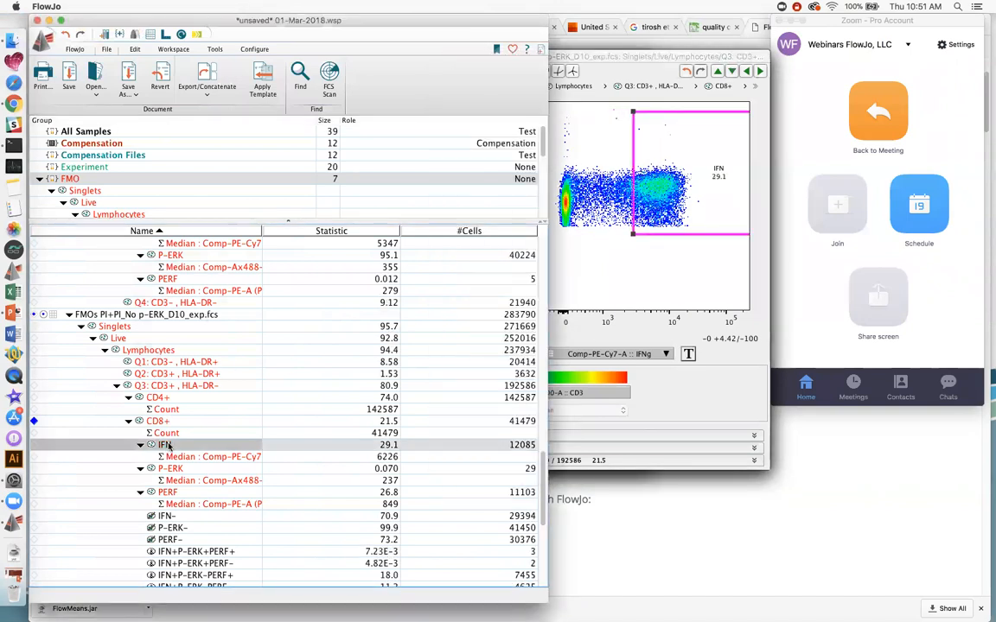
key("Delete")
left_click(386, 326)
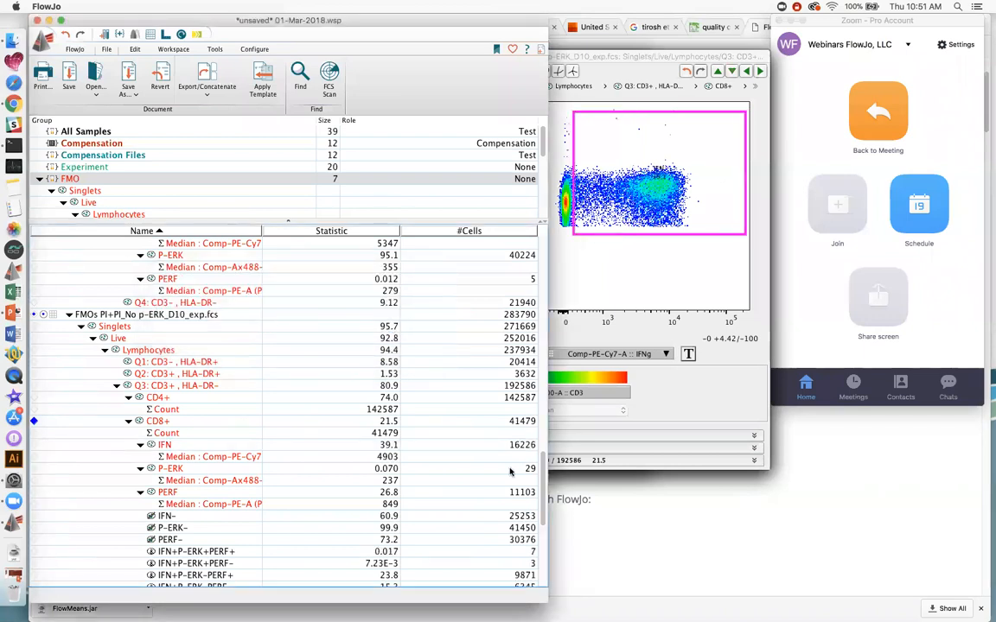
- Shift the No p-ERK sample's IFN gate to start just below 10^3 IFNg and copy it to the group, replacing the existing gate
left_click_drag(618, 152, 639, 150)
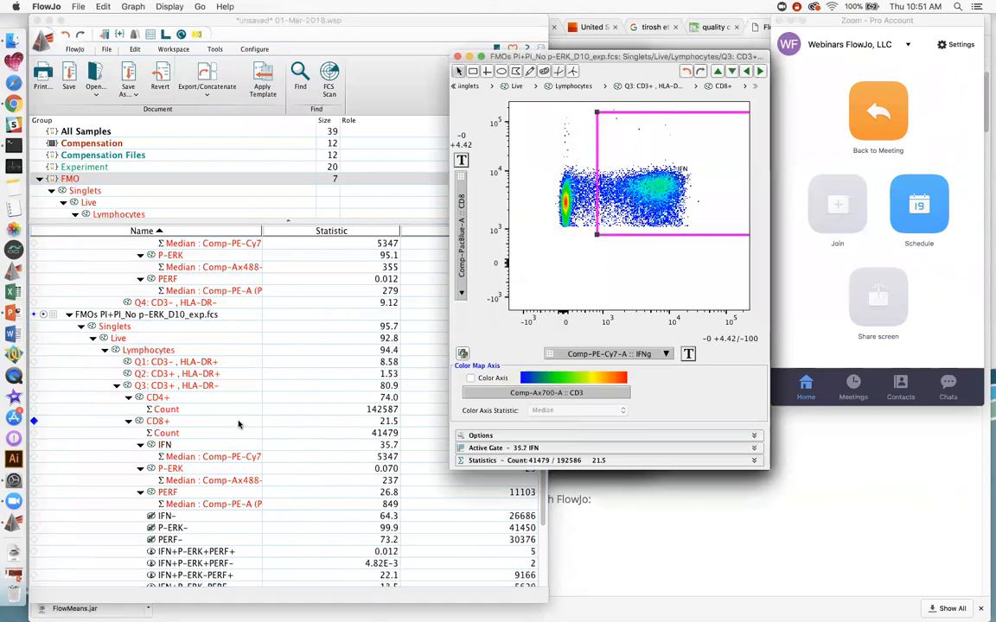
left_click(169, 446)
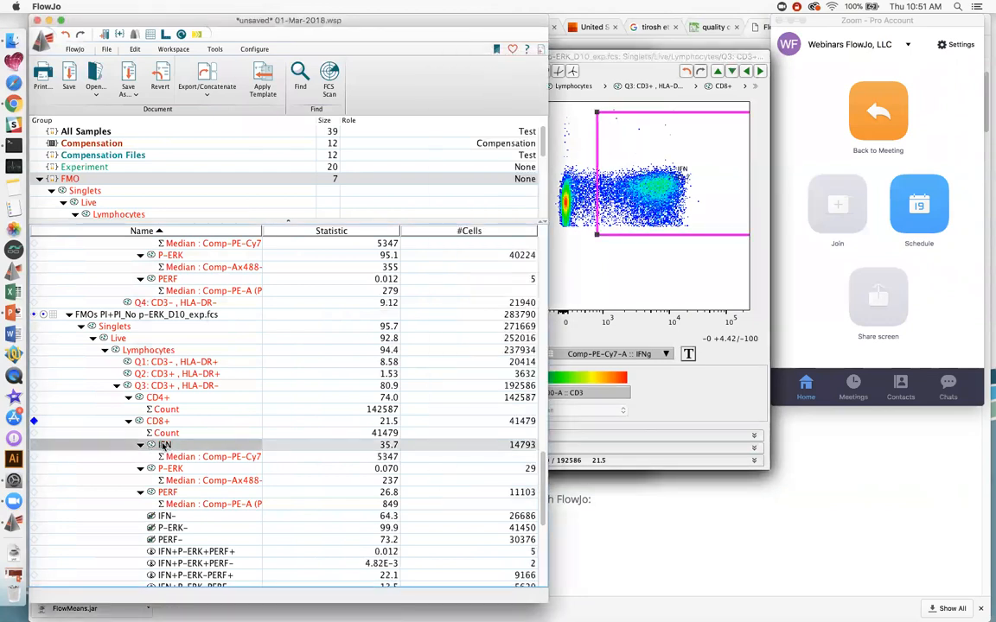
right_click(164, 445)
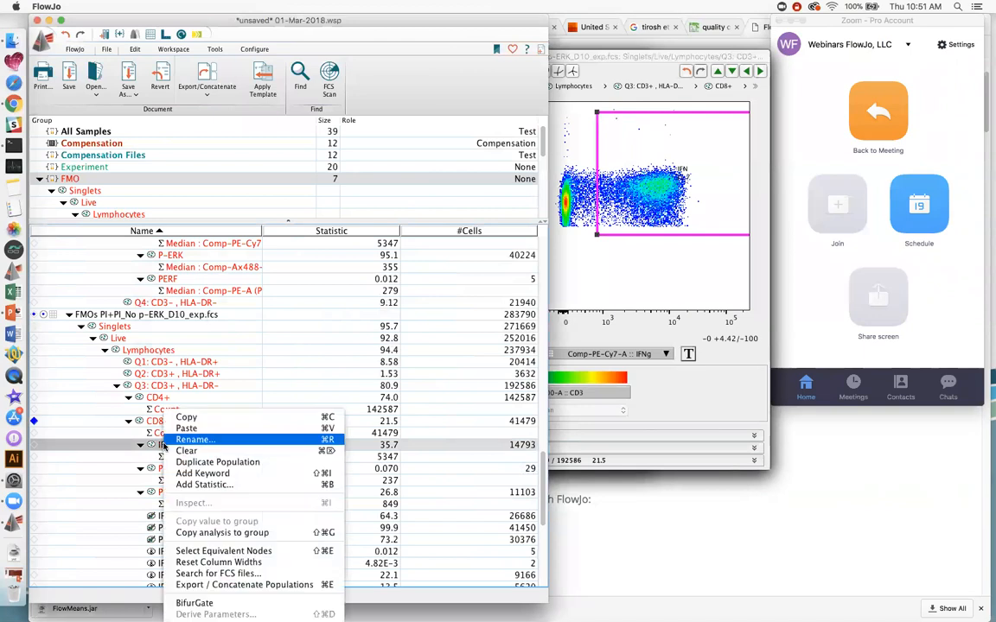
left_click(214, 533)
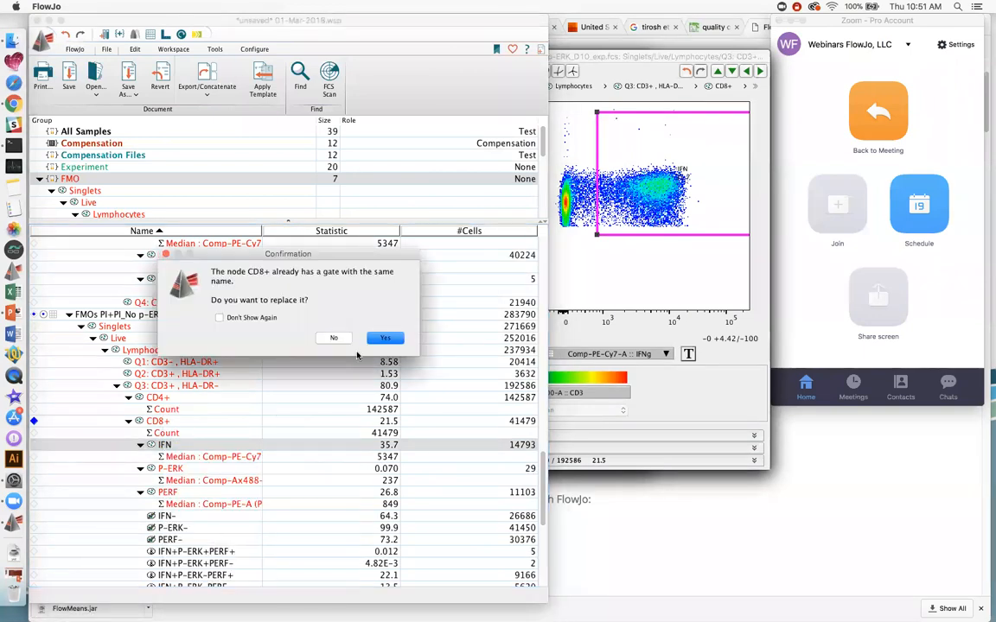
left_click(384, 339)
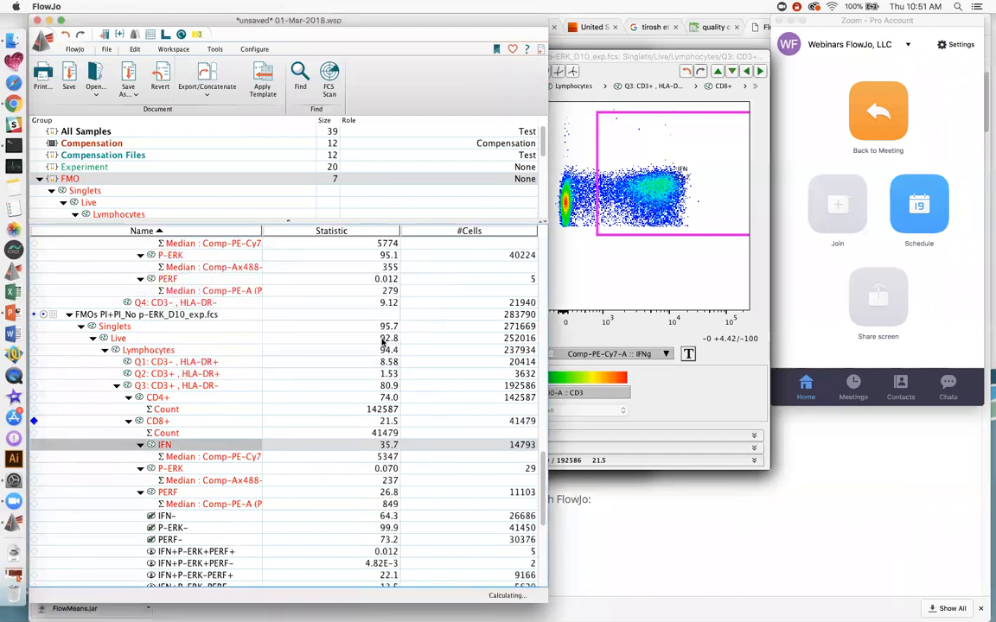
- Step through the CD8+ plots of the FMO samples to check the IFN gate's position on each
left_click_drag(655, 58, 632, 58)
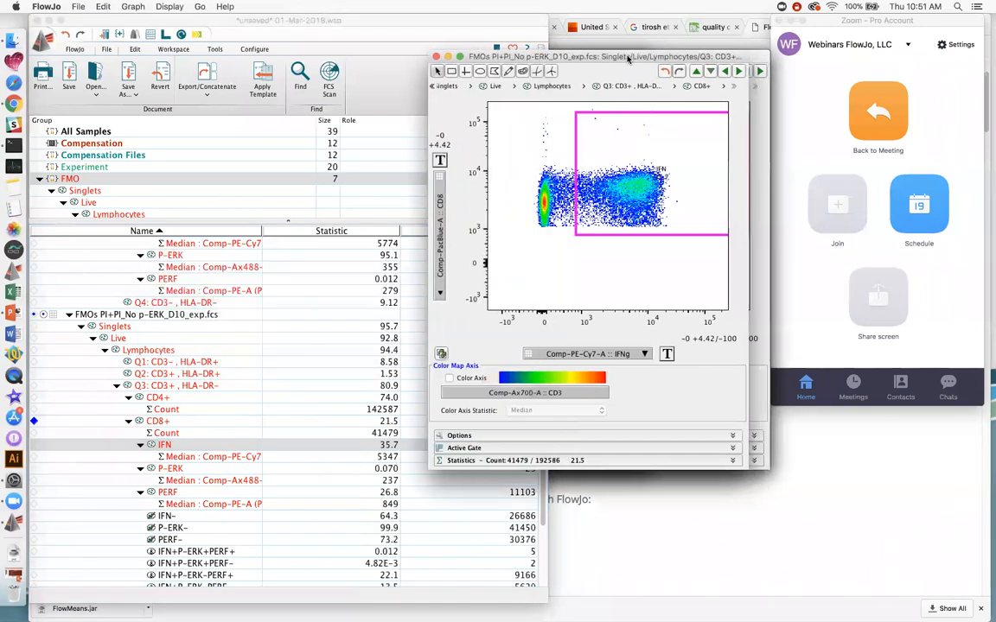
left_click(738, 73)
left_click(739, 73)
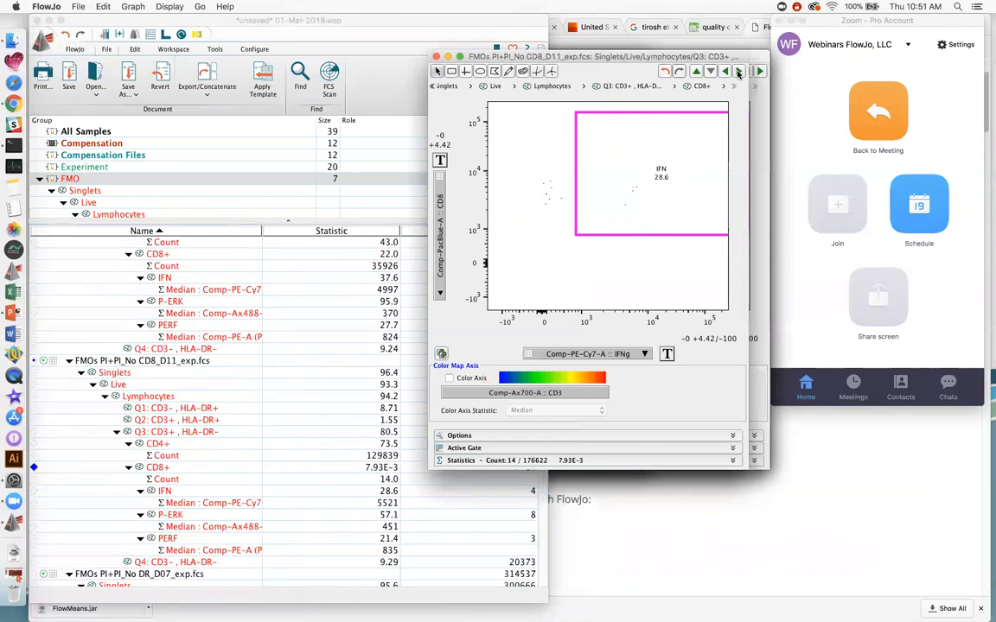
left_click(739, 74)
left_click(739, 74)
left_click(739, 74)
left_click(739, 74)
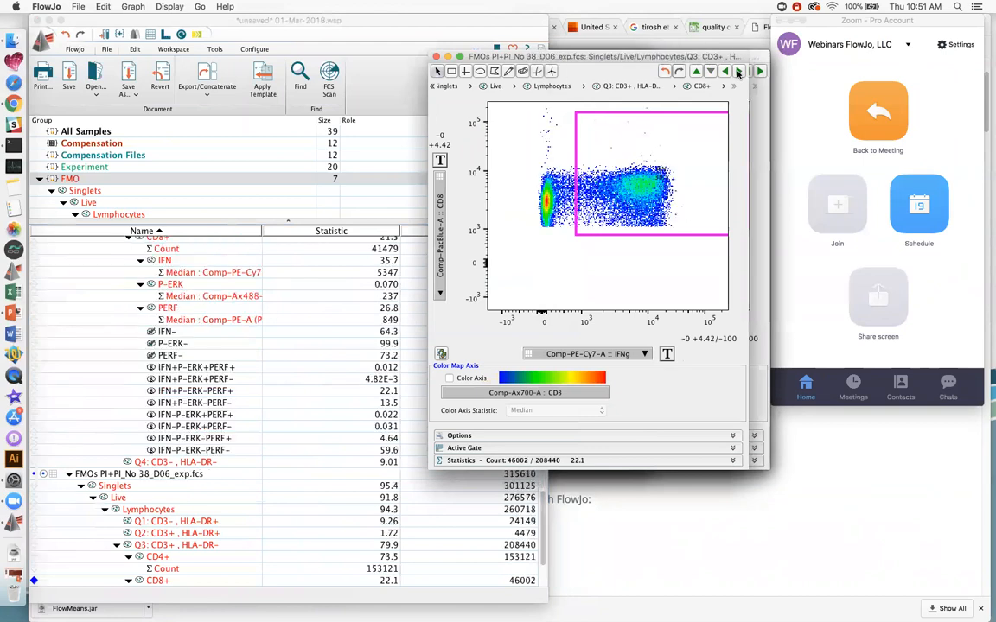
- Shift the IFN gate toward lower IFNg on the No DR sample's CD8+ plot and copy it to the group, replacing the existing gate
left_click(738, 73)
left_click(738, 73)
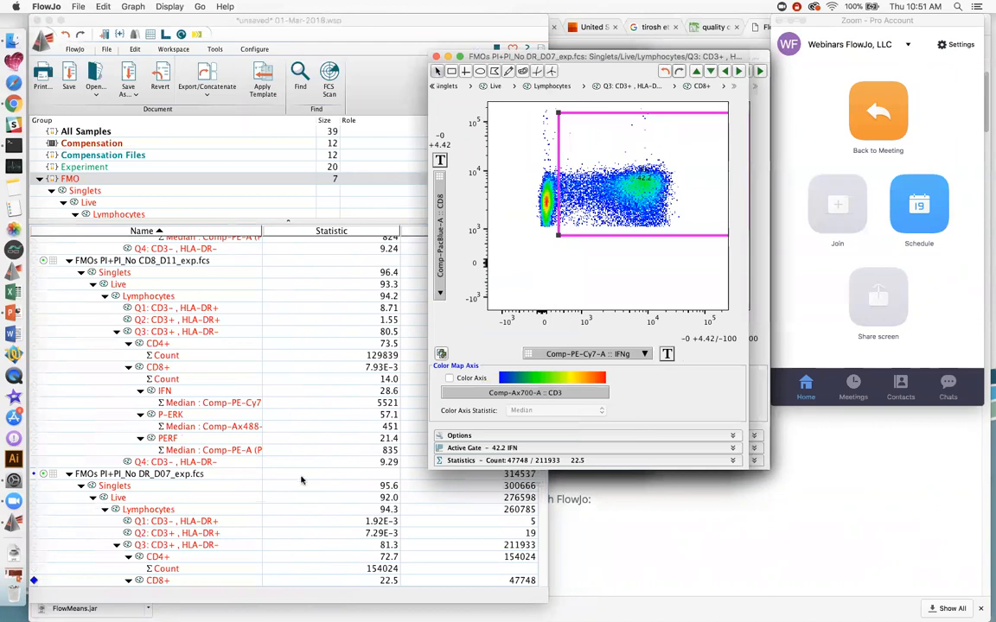
left_click(288, 497)
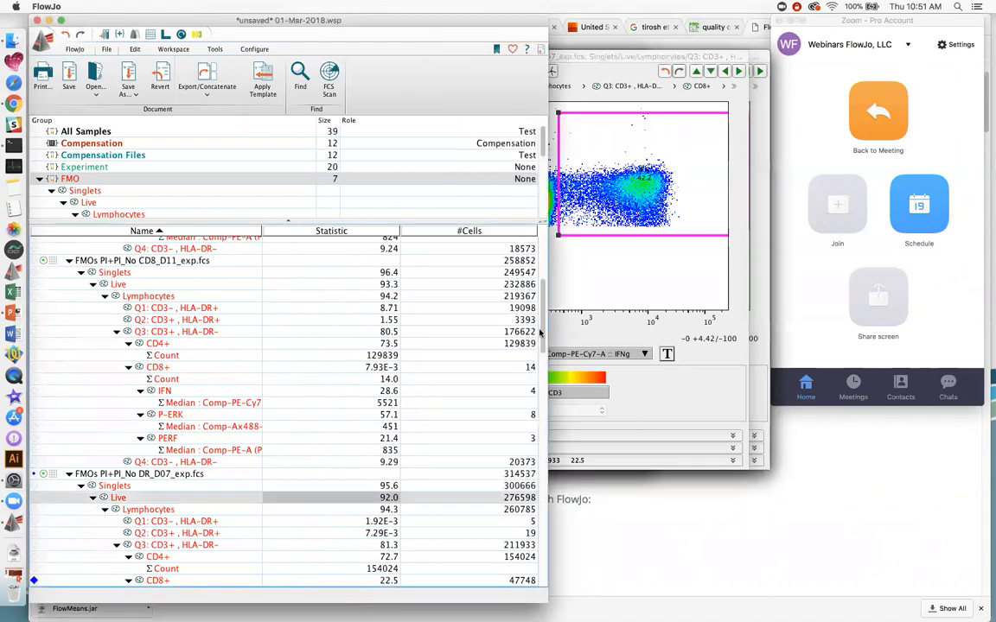
scroll(541, 333, "down", 10)
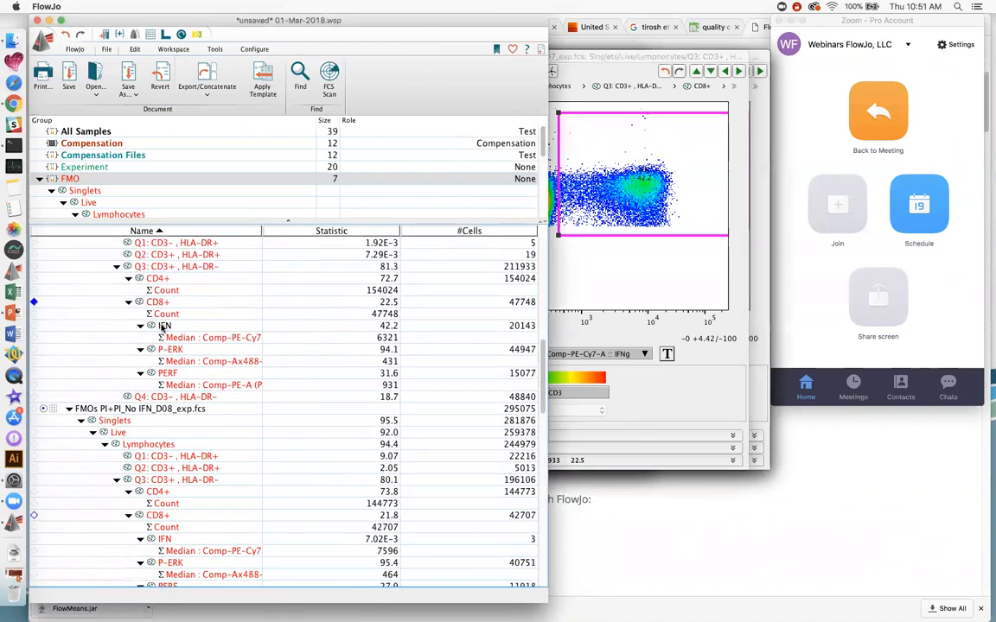
left_click(162, 326)
right_click(161, 327)
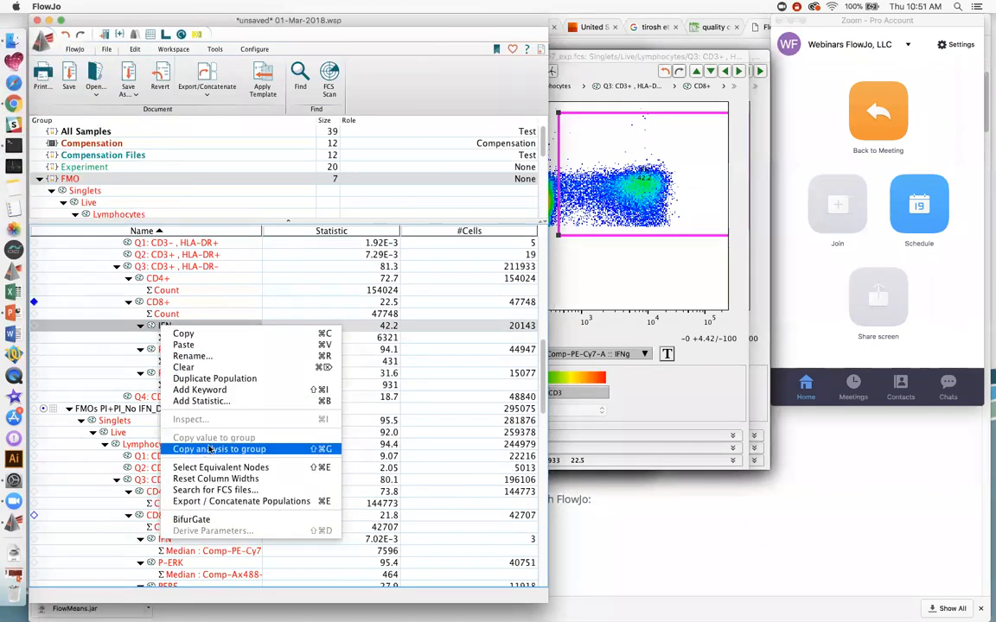
left_click(209, 450)
left_click(385, 338)
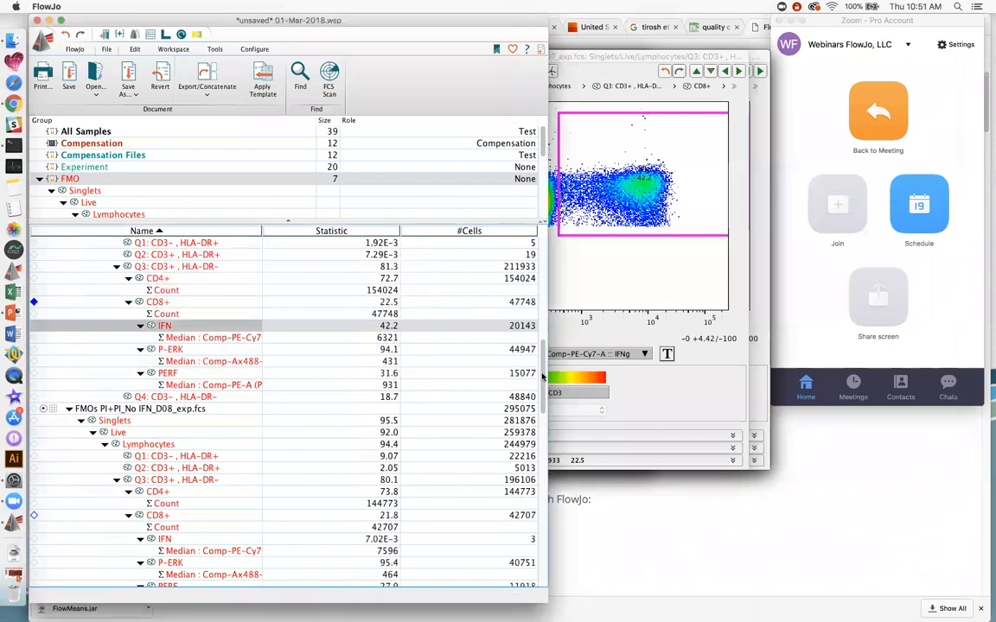
- Move the IFN gate close to the negative population on the No IFN sample's CD8+ plot and copy it to the group, replacing the existing gate
scroll(543, 377, "down", 5)
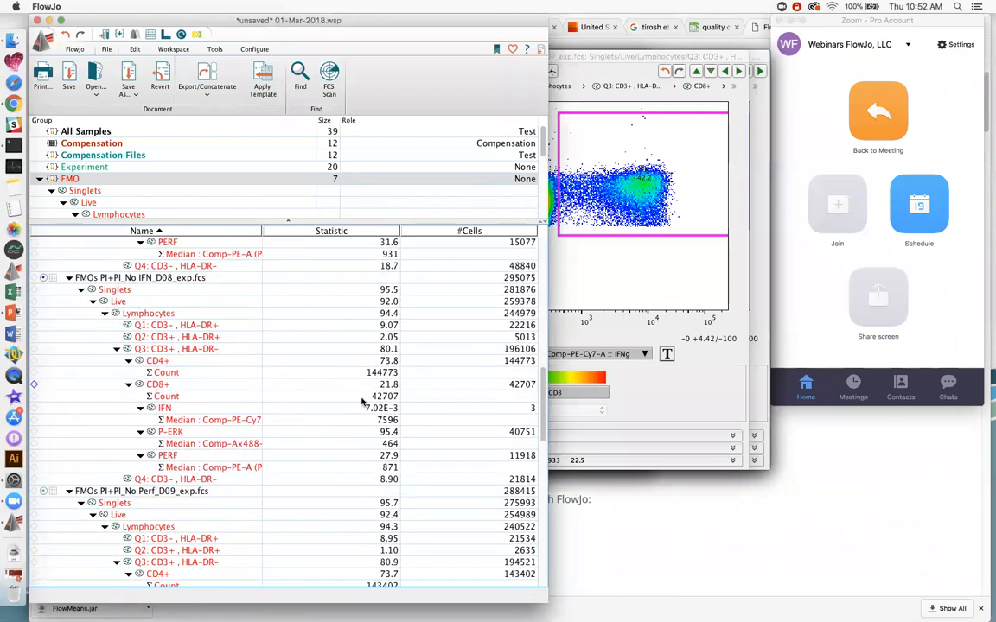
double_click(155, 387)
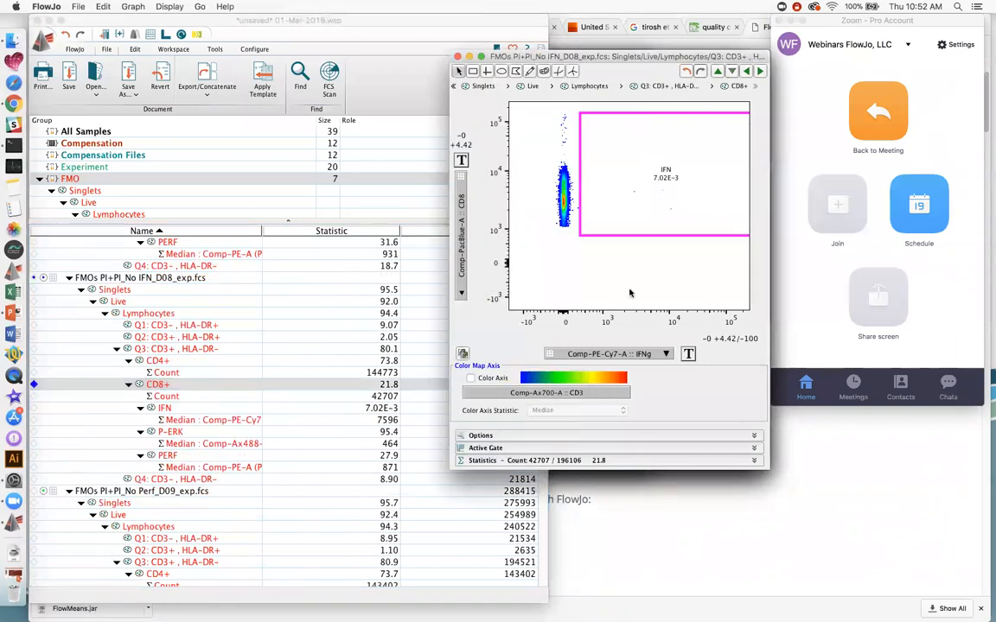
left_click_drag(644, 210, 642, 208)
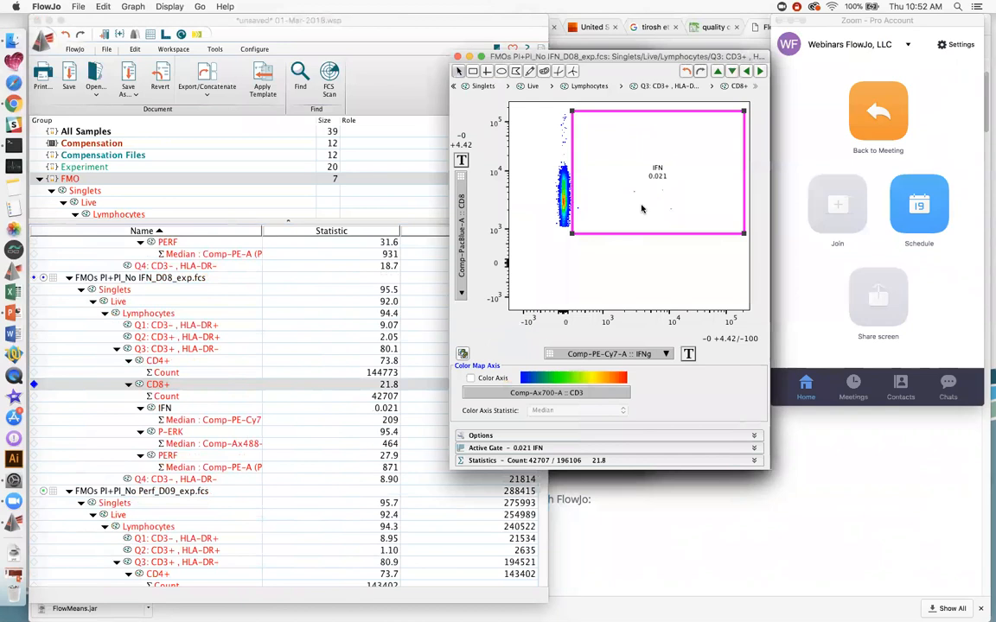
left_click(175, 406)
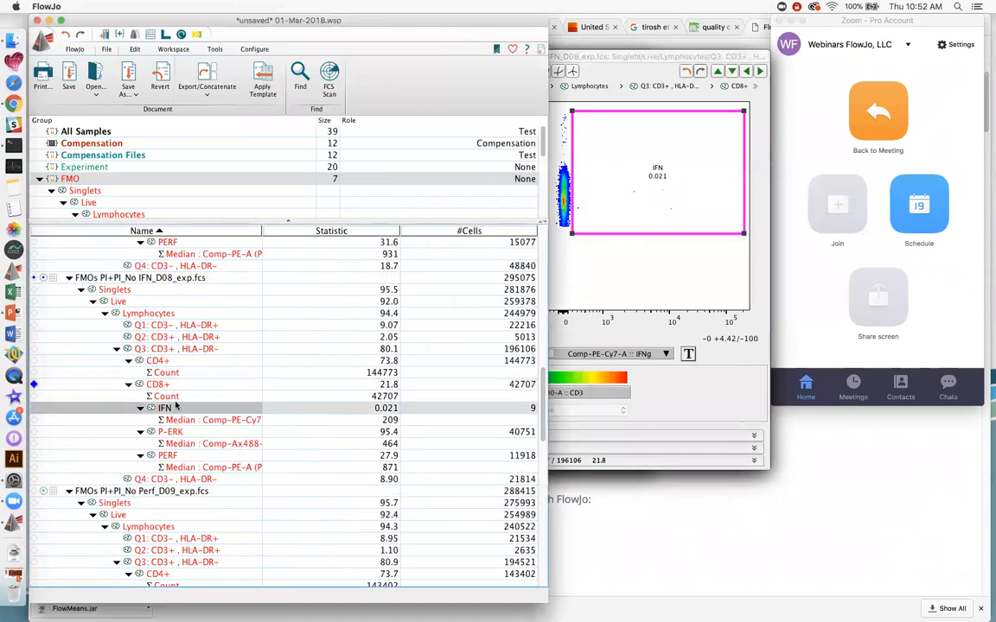
right_click(175, 406)
left_click(187, 478)
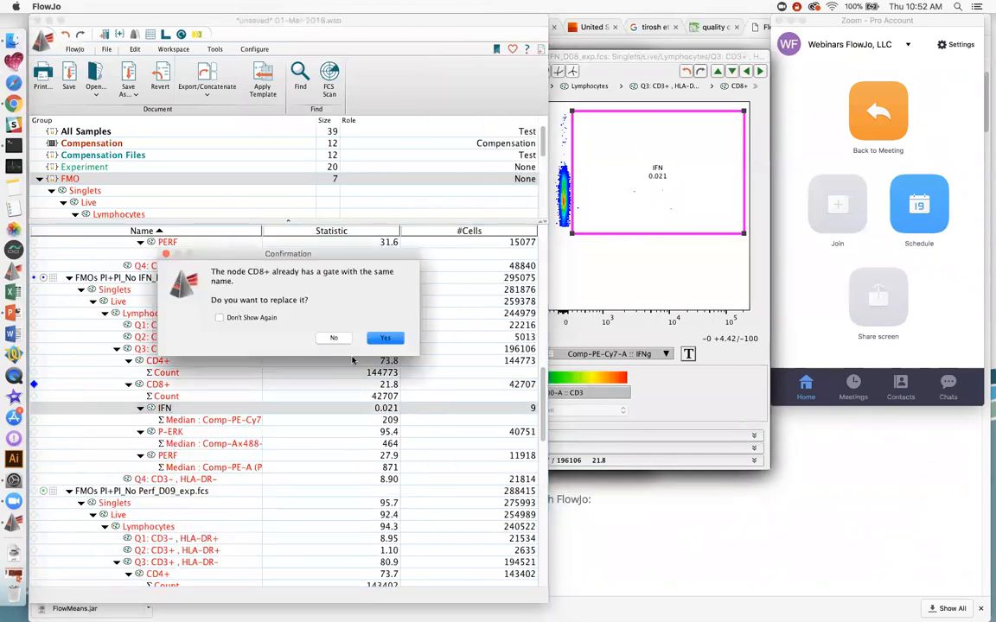
left_click(386, 338)
- Collapse the Singlets branch under the No CD4 FMO sample and copy the whole branch to the Experiment group
scroll(547, 265, "up", 5)
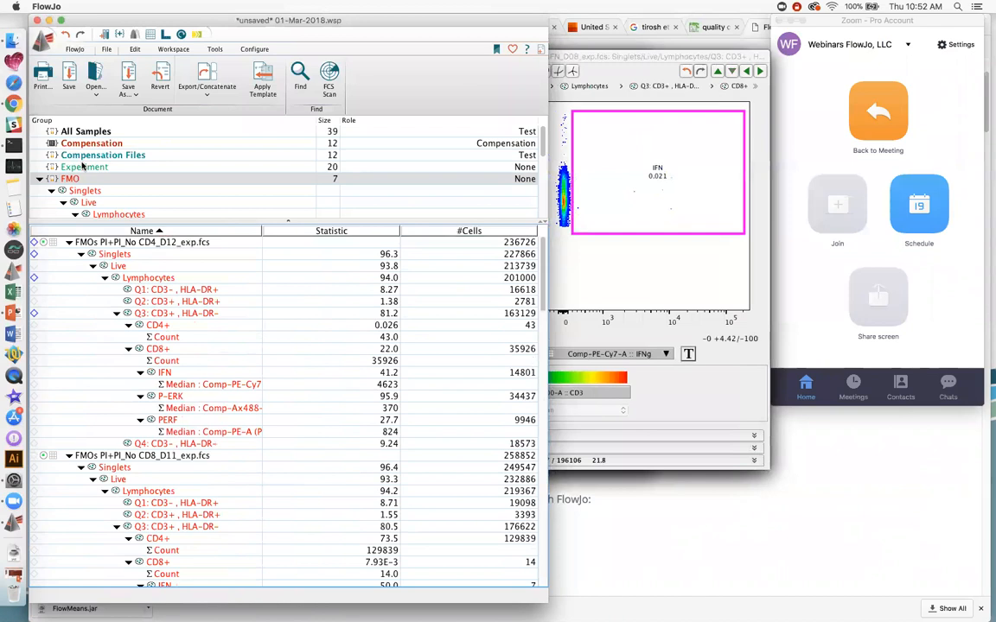
left_click(82, 256)
left_click(82, 256)
left_click(81, 256)
left_click(82, 256)
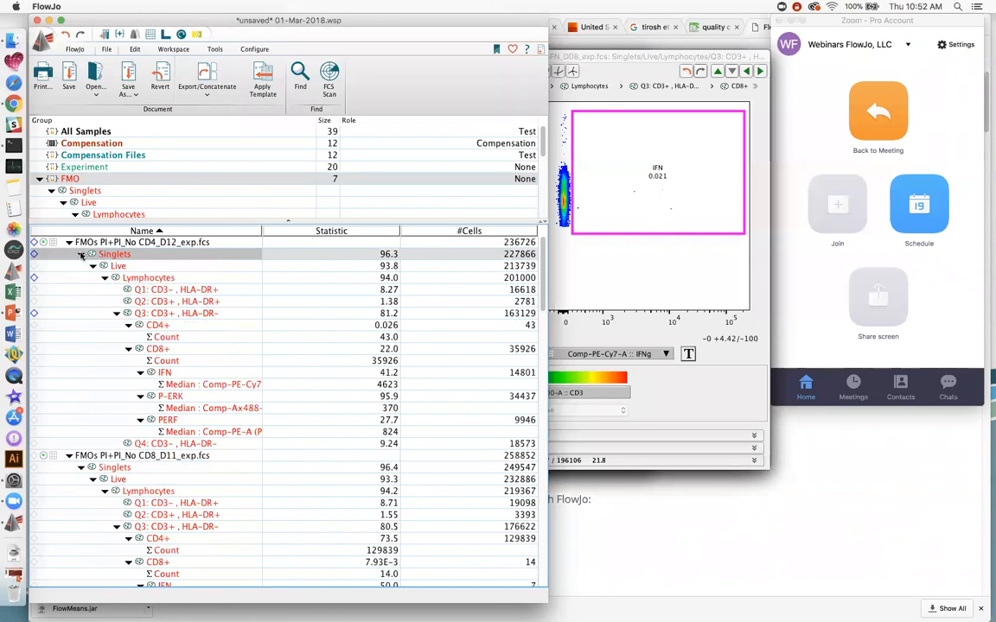
left_click(81, 256)
left_click(81, 256)
left_click(81, 256)
left_click(81, 256)
left_click(80, 254)
left_click(80, 254)
left_click(80, 254)
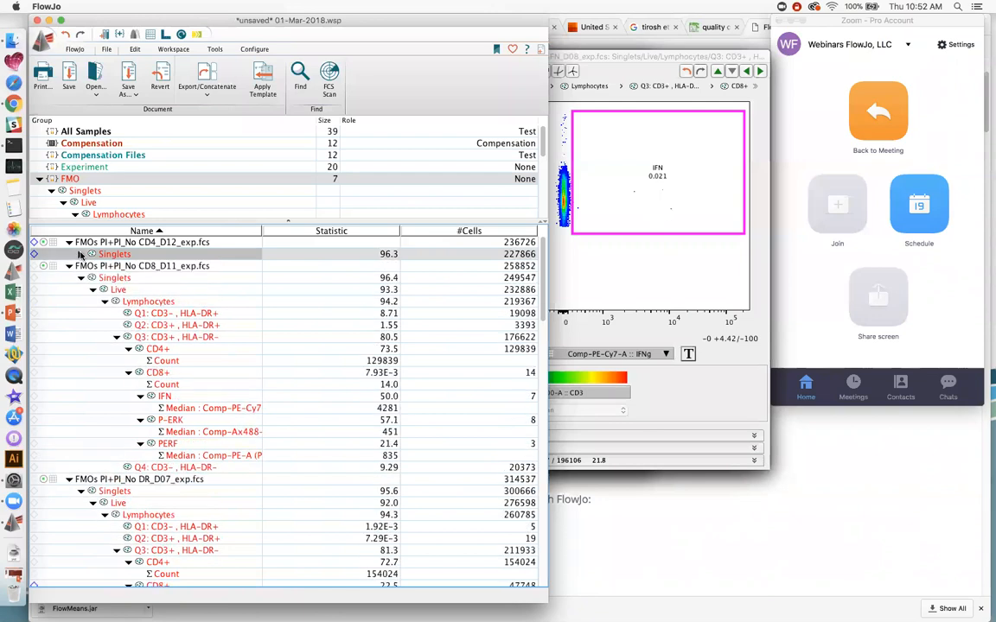
left_click(80, 254)
left_click(81, 254)
left_click_drag(93, 254, 89, 173)
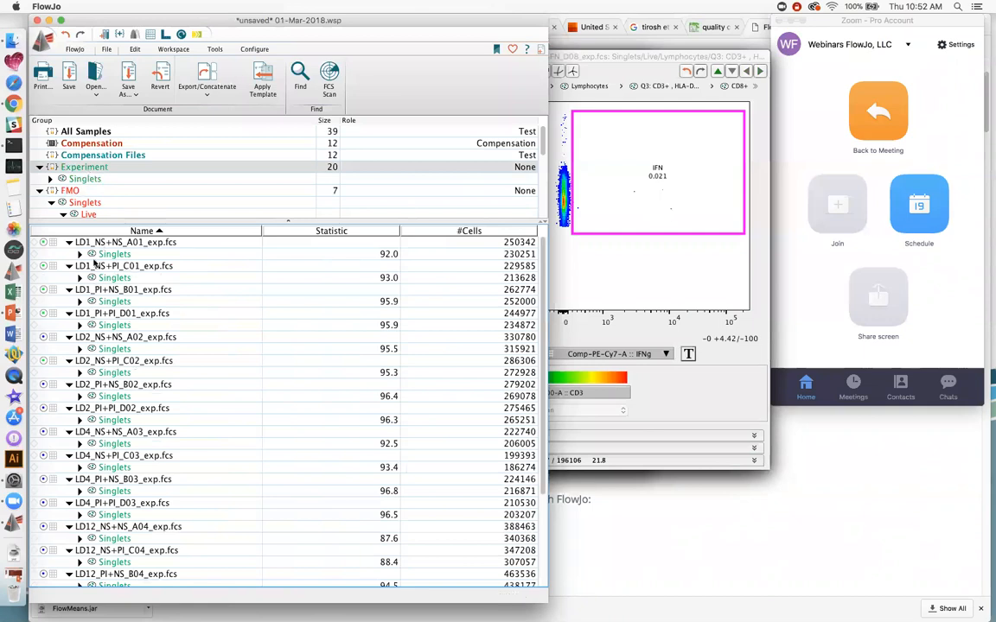
- Expand the full gating hierarchies of all samples in the Experiment group
left_click(135, 49)
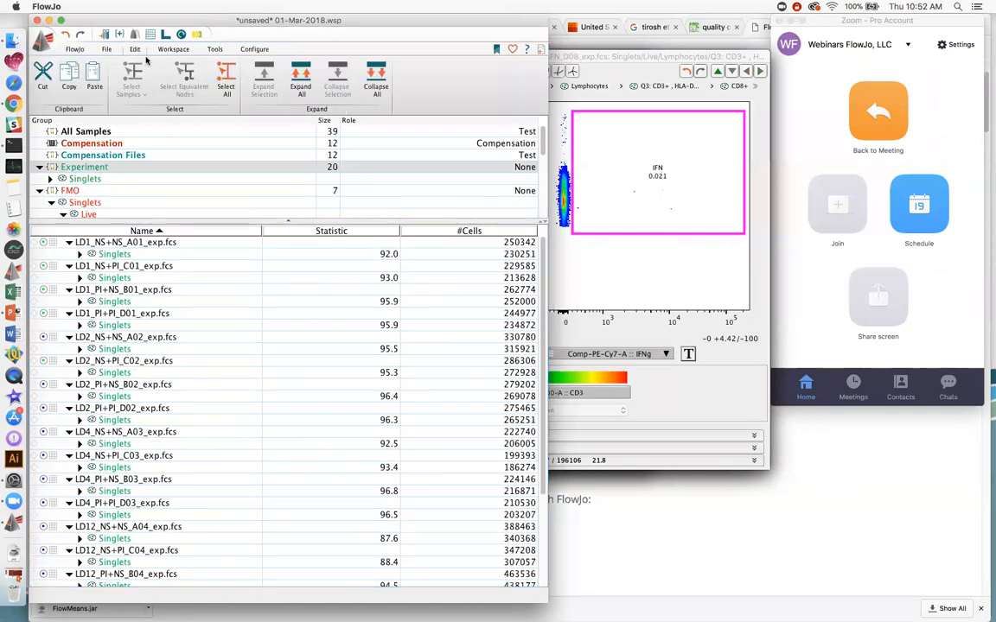
left_click(299, 89)
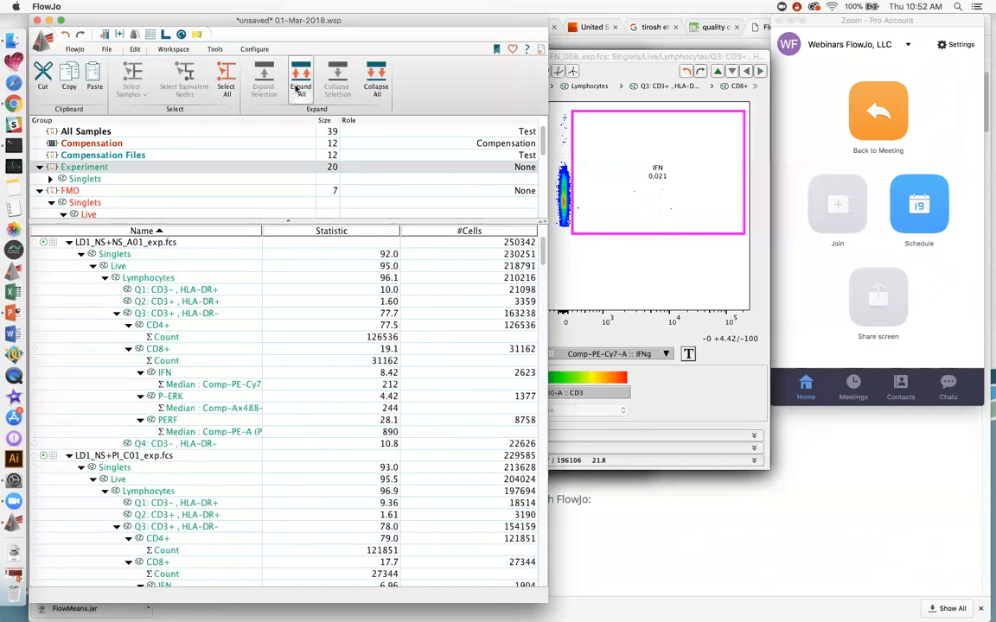
left_click(373, 87)
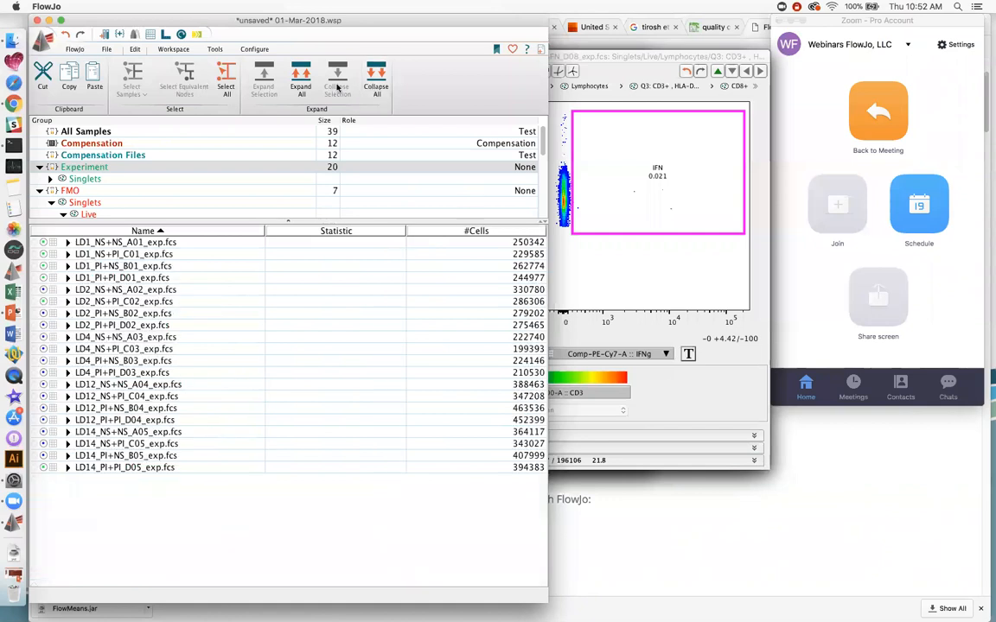
left_click(294, 82)
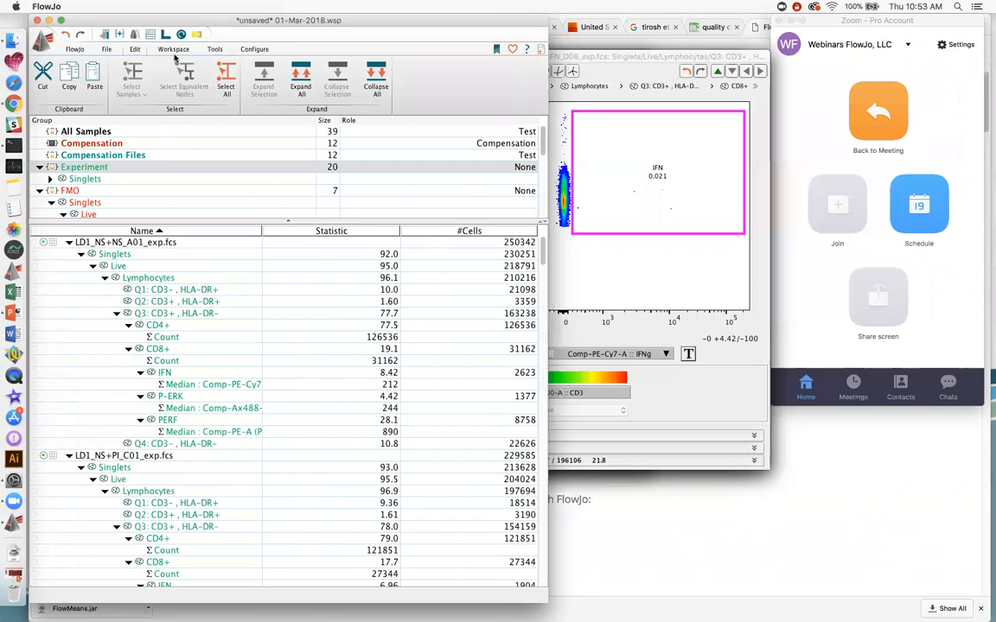
- Hide the statistics nodes in the workspace's sample hierarchies
left_click(255, 49)
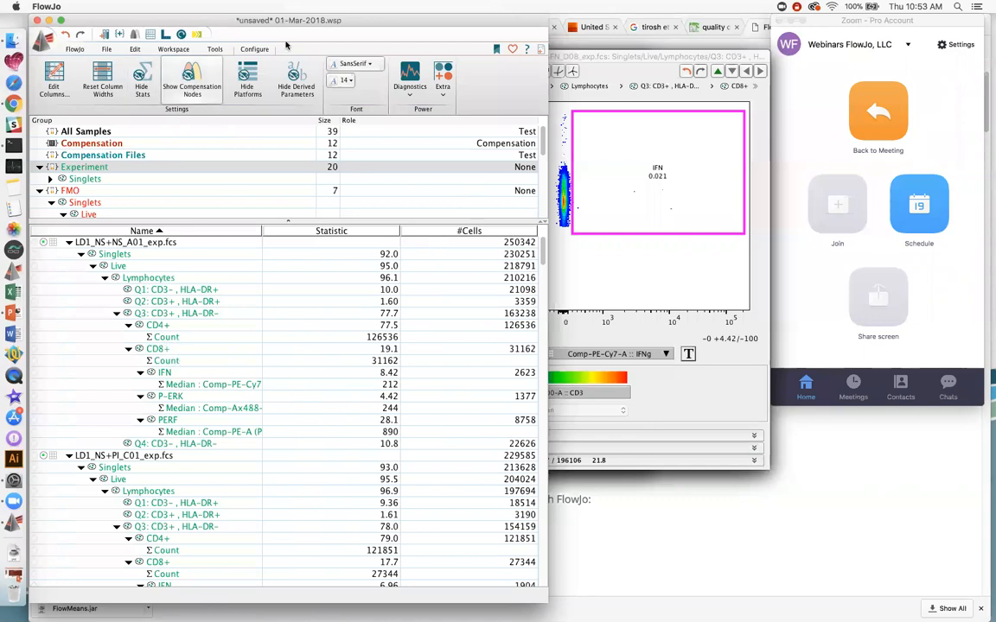
left_click(139, 83)
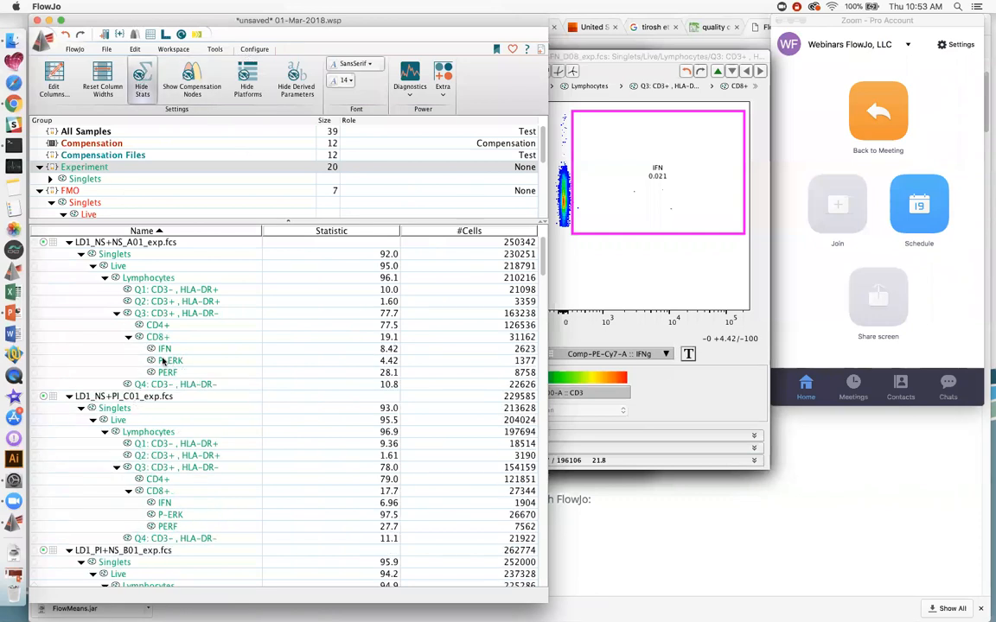
- Open the Layout Editor, enlarge its window and place it beside the workspace's sample list
left_click(165, 37)
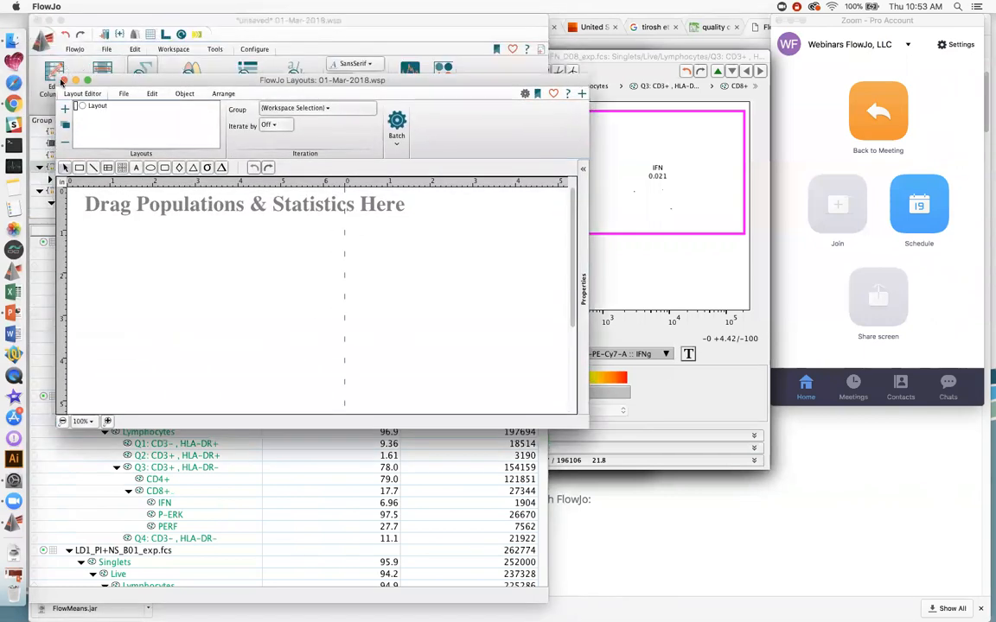
left_click(63, 80)
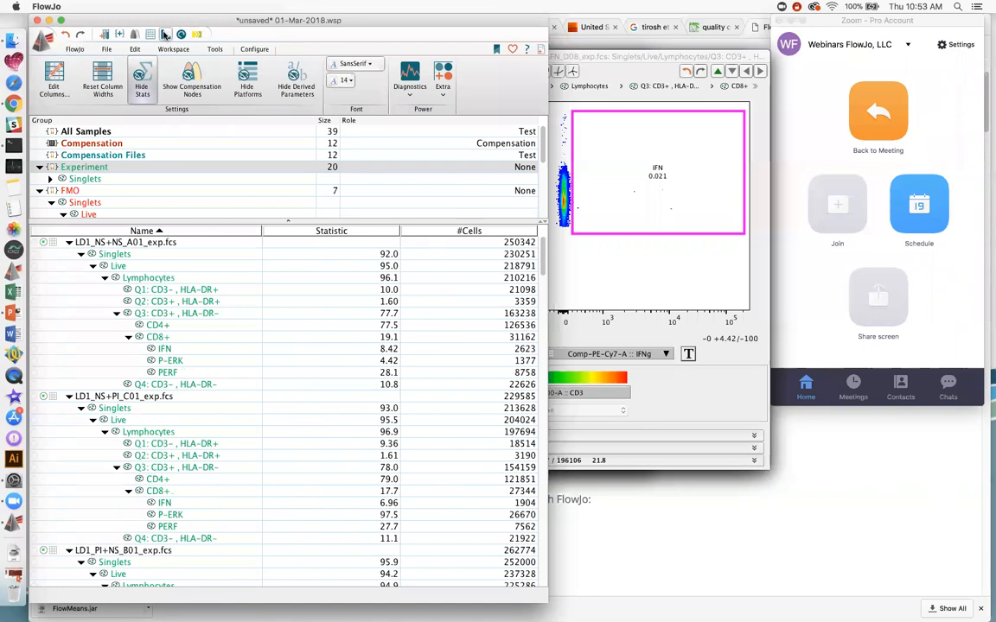
left_click(165, 35)
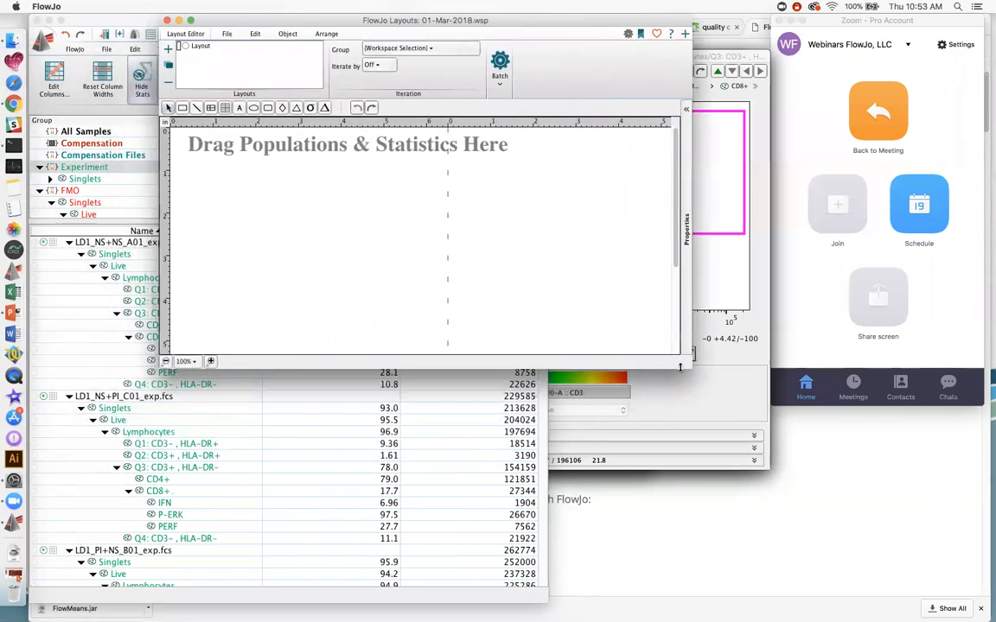
left_click_drag(686, 365, 757, 604)
left_click_drag(363, 21, 539, 24)
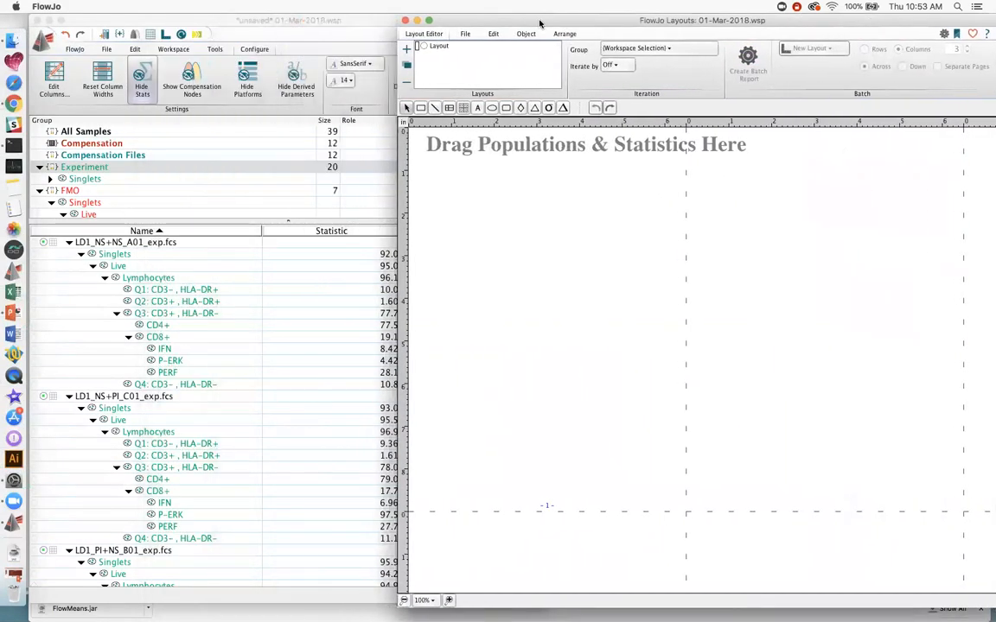
- Add the IFN population of LD1_NS+NS_A01_exp.fcs to the layout as a plot on the first page
left_click(166, 349)
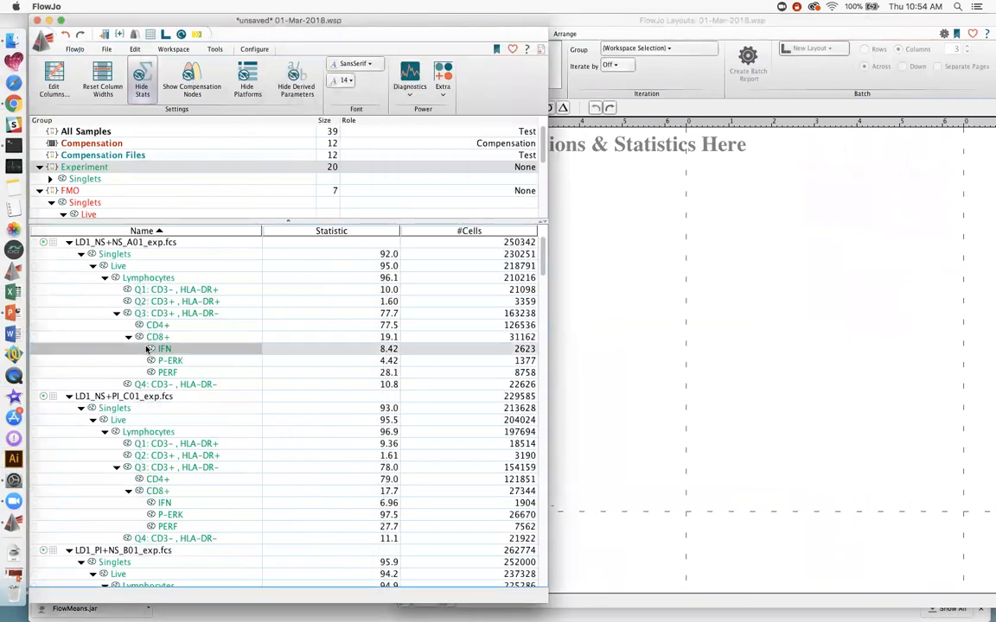
left_click_drag(152, 350, 571, 249)
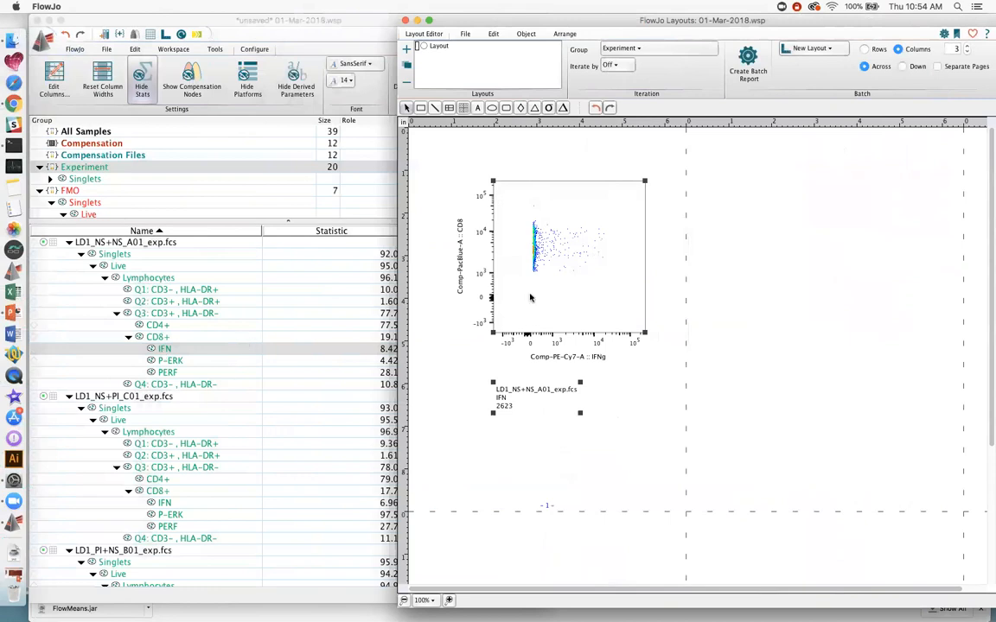
left_click_drag(569, 271, 559, 268)
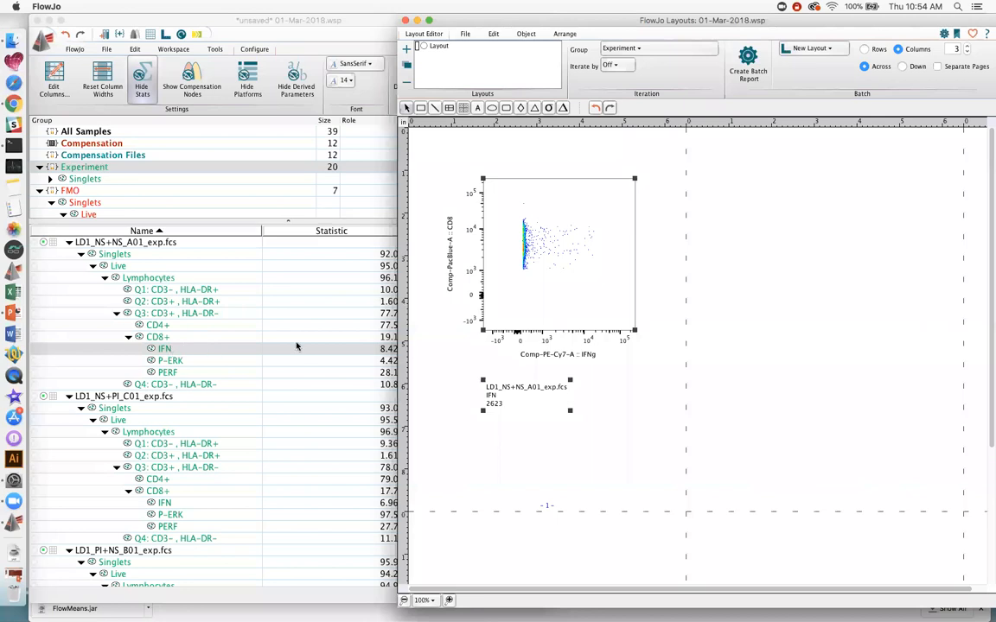
- Show the ancestry of the IFN plot, enlarge the ancestry plots and review the gating sequence
right_click(557, 247)
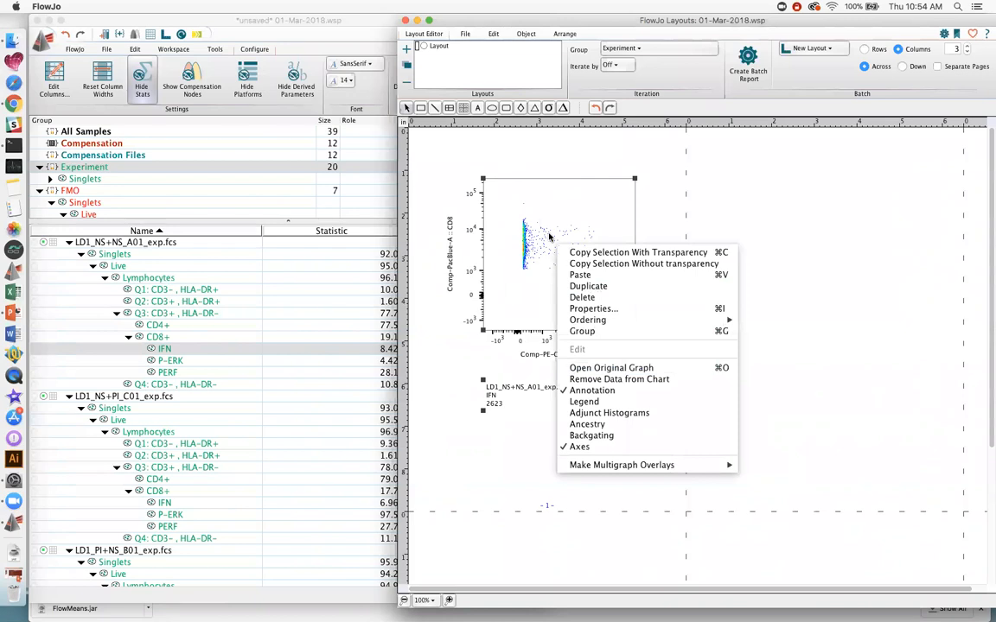
left_click(586, 425)
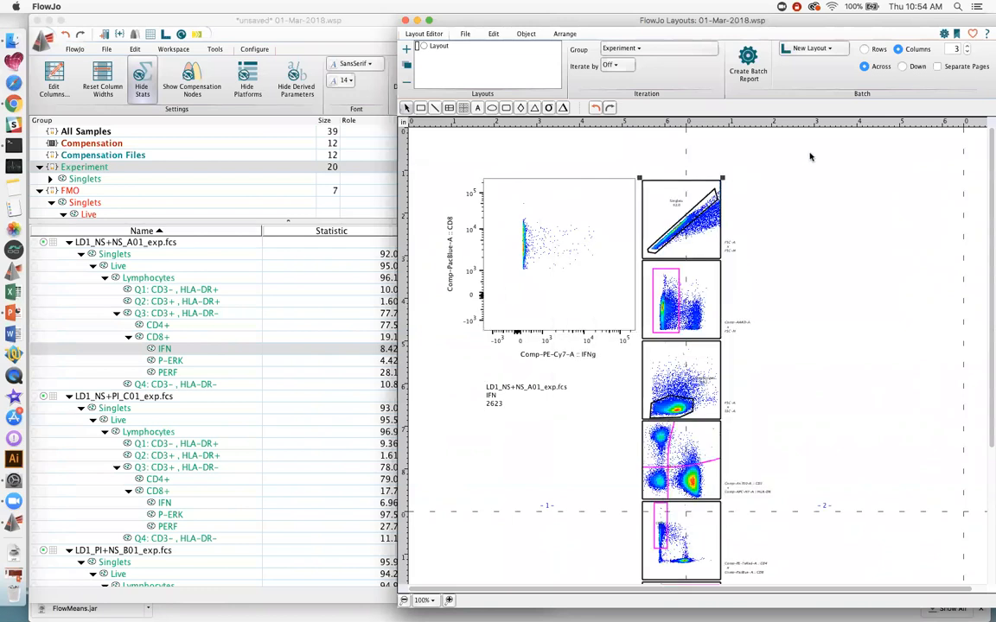
left_click_drag(723, 178, 844, 149)
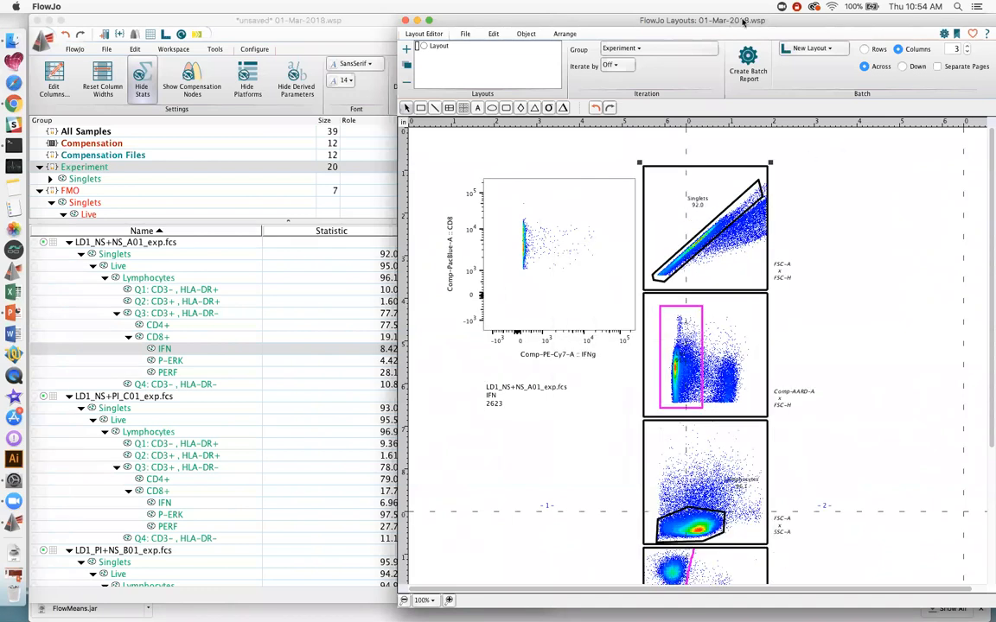
left_click_drag(915, 20, 840, 20)
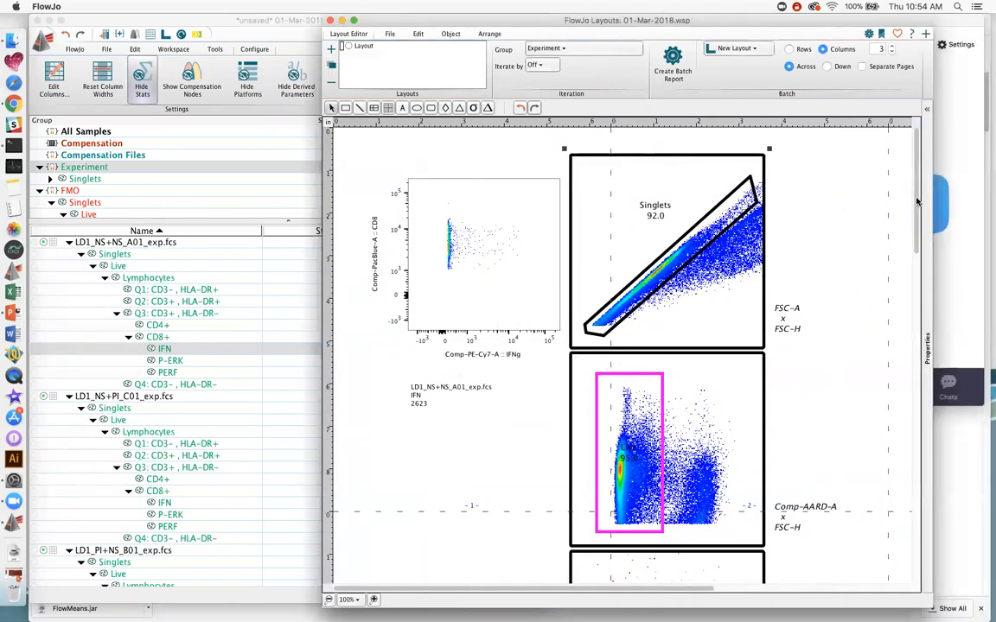
scroll(707, 413, "down", 1)
scroll(930, 227, "down", 1)
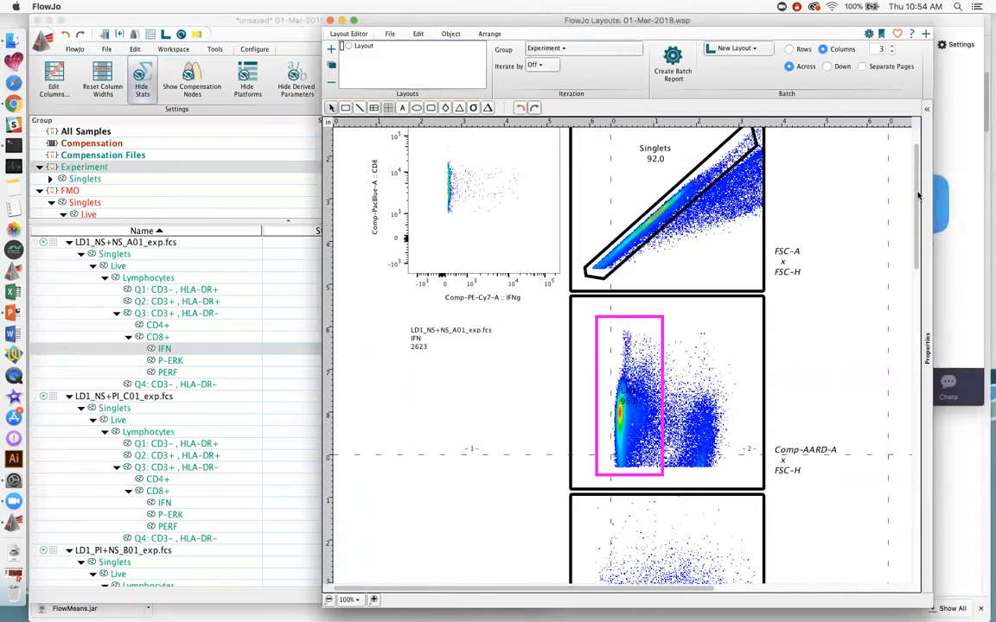
scroll(916, 268, "down", 10)
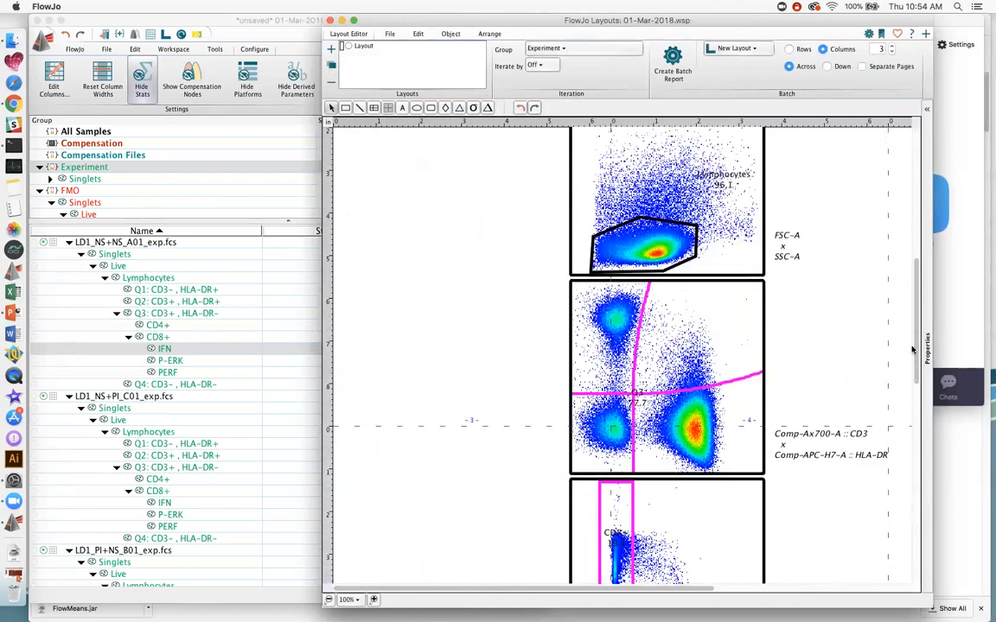
left_click_drag(908, 417, 911, 181)
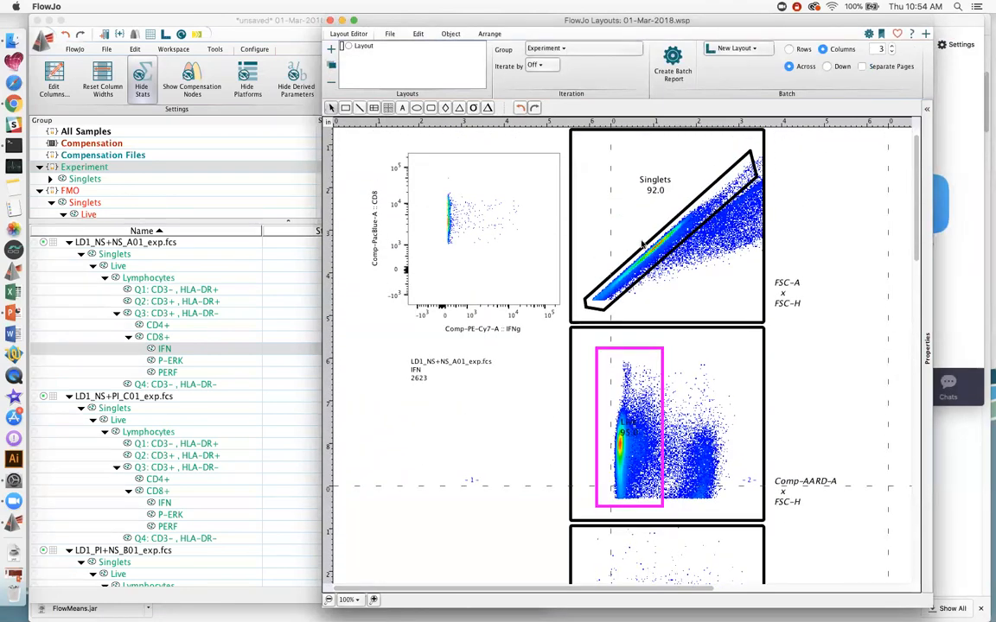
left_click_drag(918, 181, 906, 138)
- Duplicate the IFN plot with its ancestry and place the copy to the right of the original ancestry plots
left_click(467, 248)
key("super+a")
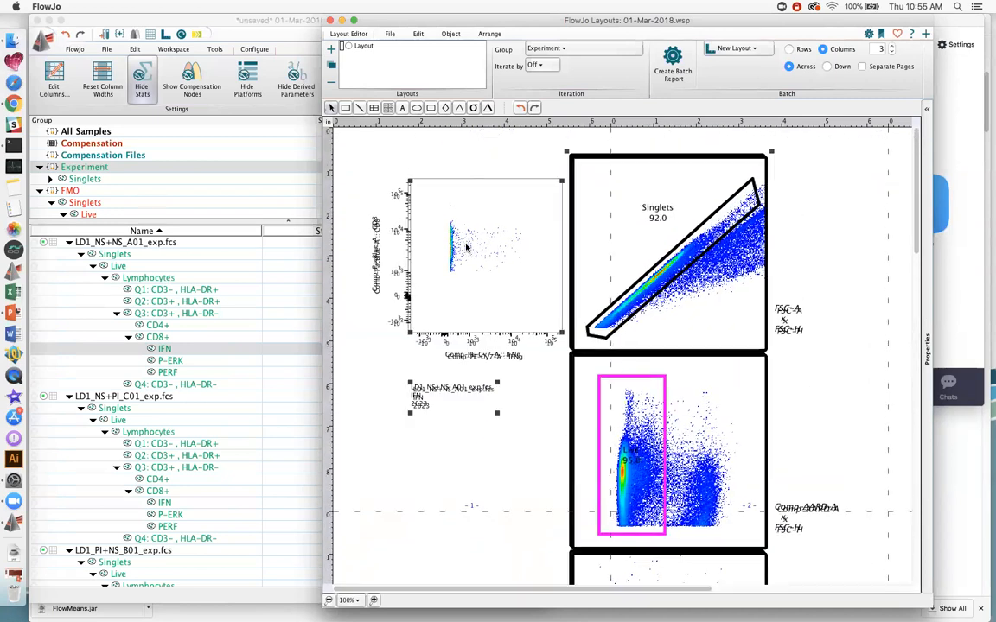
left_click_drag(463, 248, 911, 239)
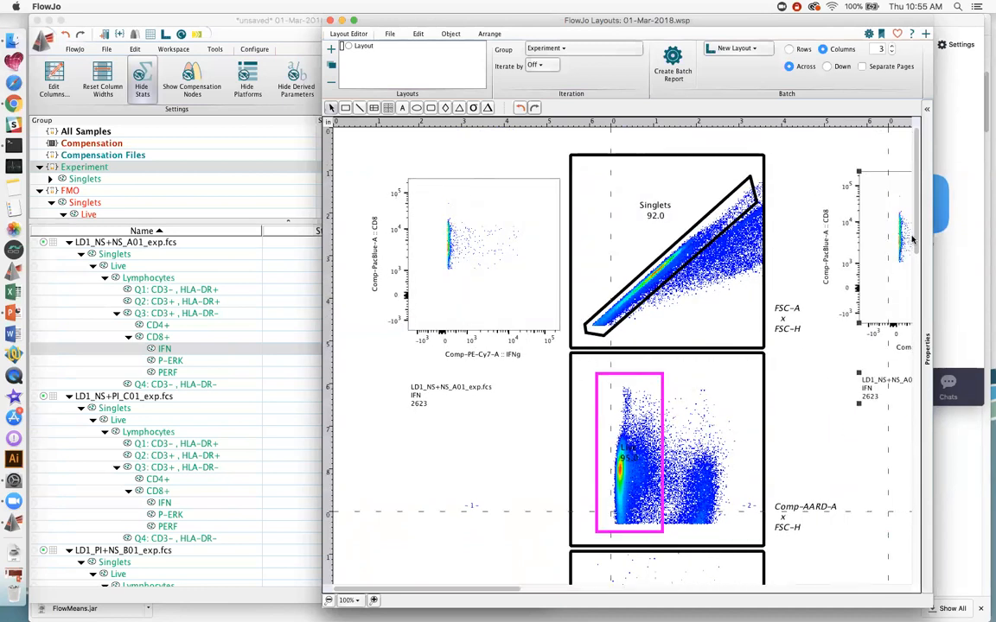
- Replace the original IFN plot's ancestry plots with backgating plots displayed with large dots
left_click(643, 235)
key("Delete")
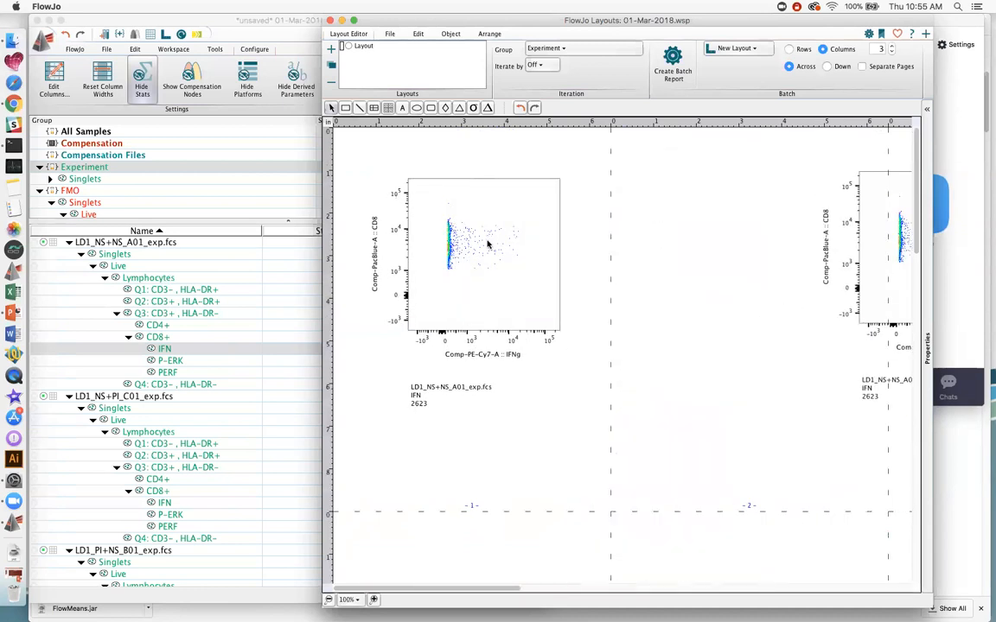
right_click(489, 246)
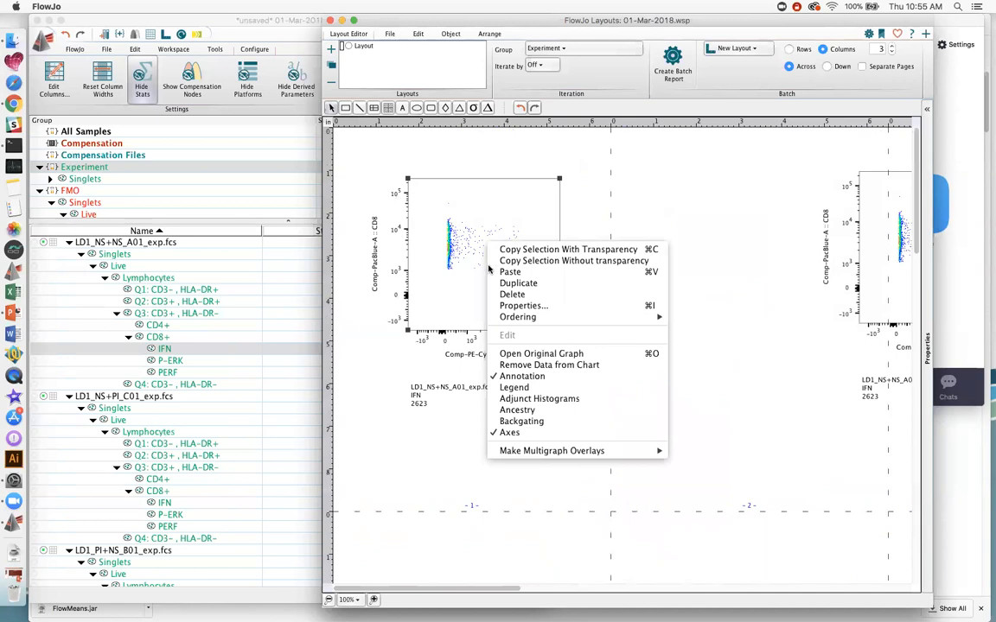
left_click(519, 421)
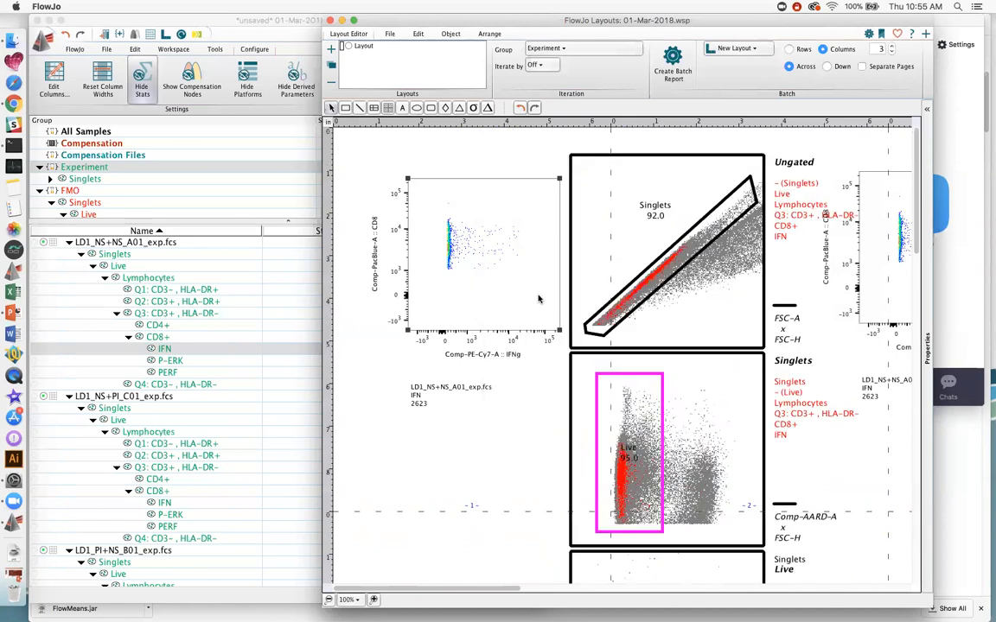
right_click(616, 235)
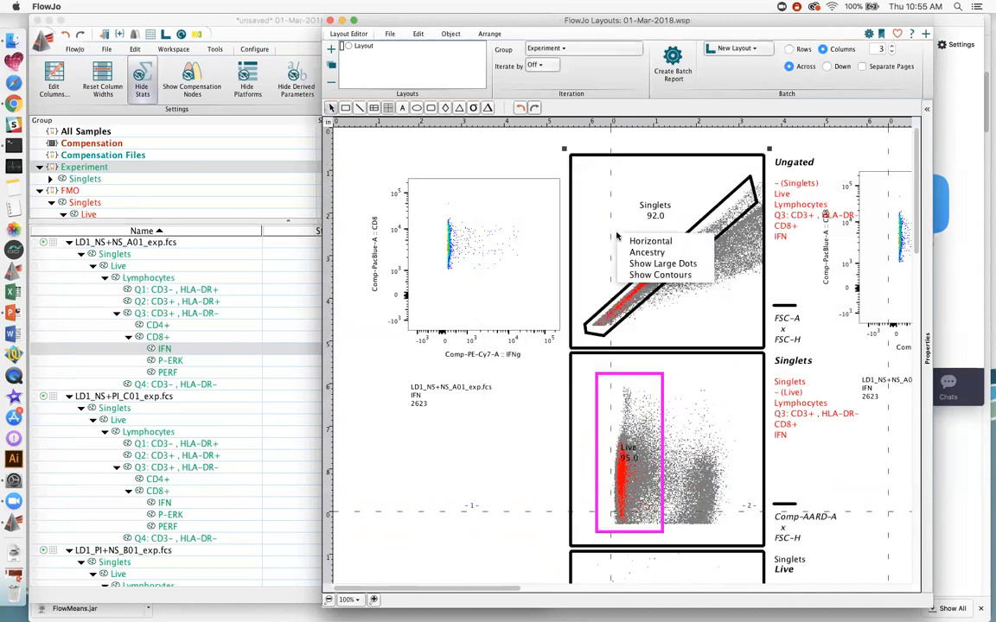
left_click(654, 264)
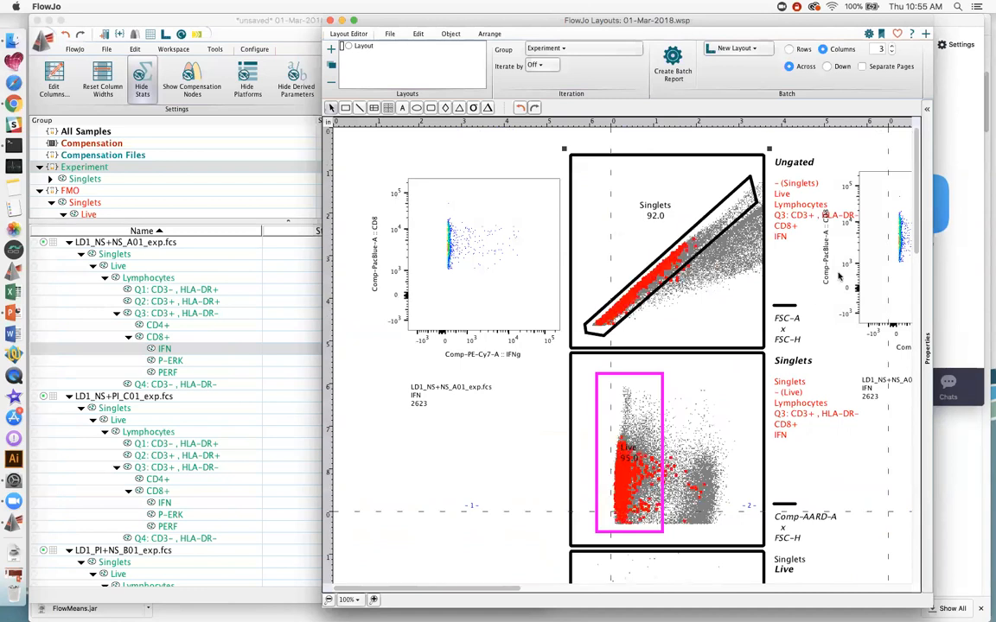
- Examine where the backgated IFN events fall relative to each parent gate, from Singlets down to the CD8+ IFN plot
left_click_drag(914, 142, 903, 365)
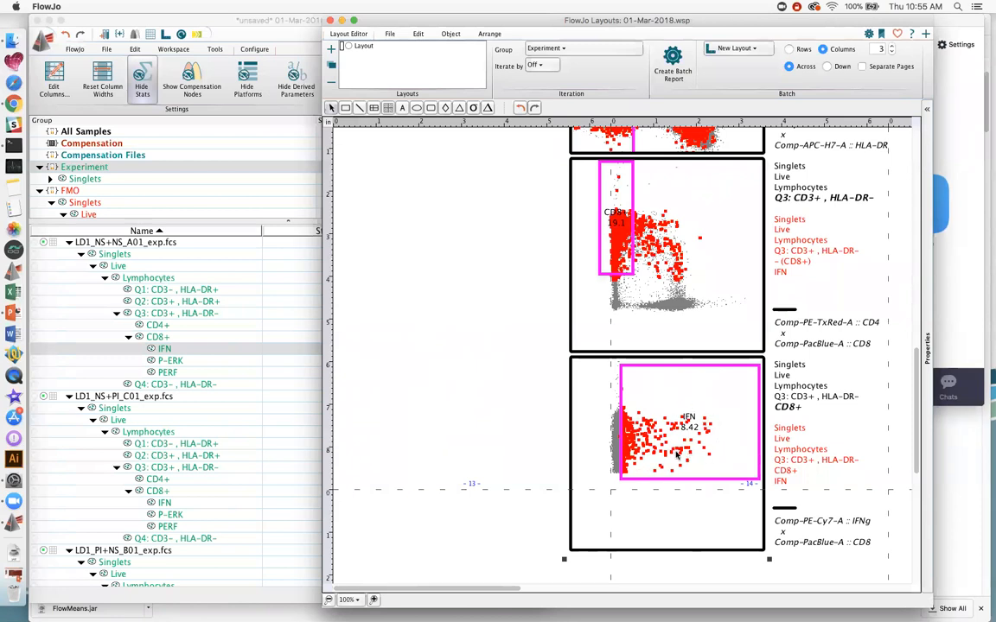
left_click_drag(915, 412, 914, 367)
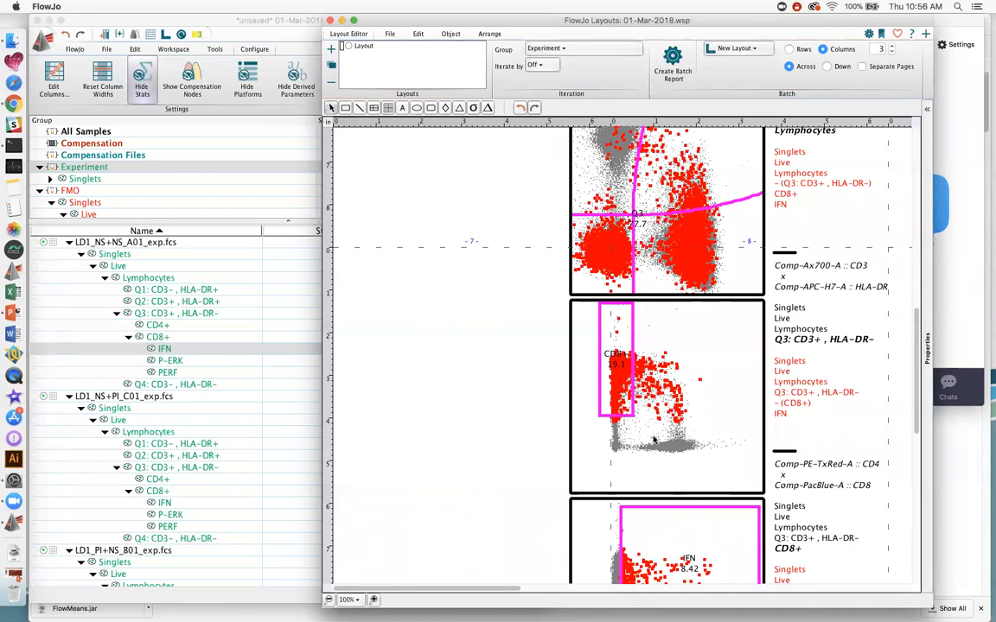
left_click_drag(917, 394, 901, 361)
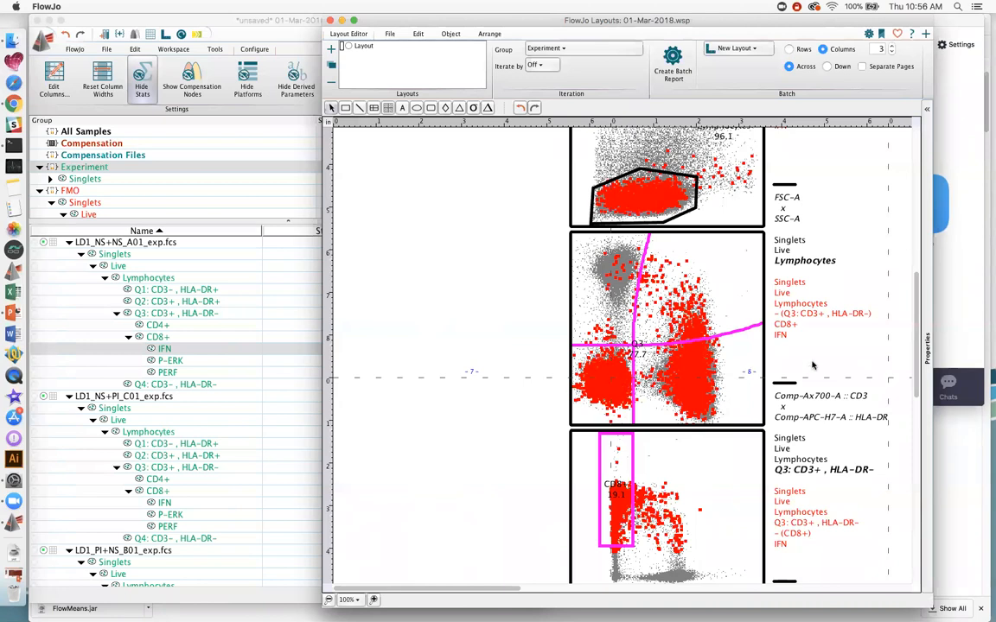
left_click_drag(918, 343, 915, 277)
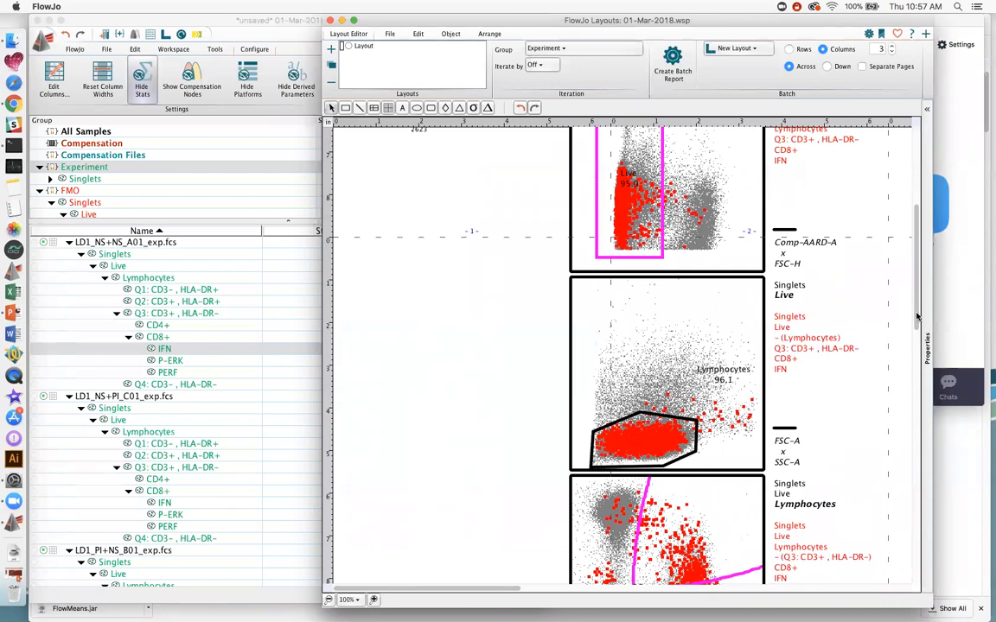
scroll(918, 275, "up", 3)
scroll(918, 275, "up", 2)
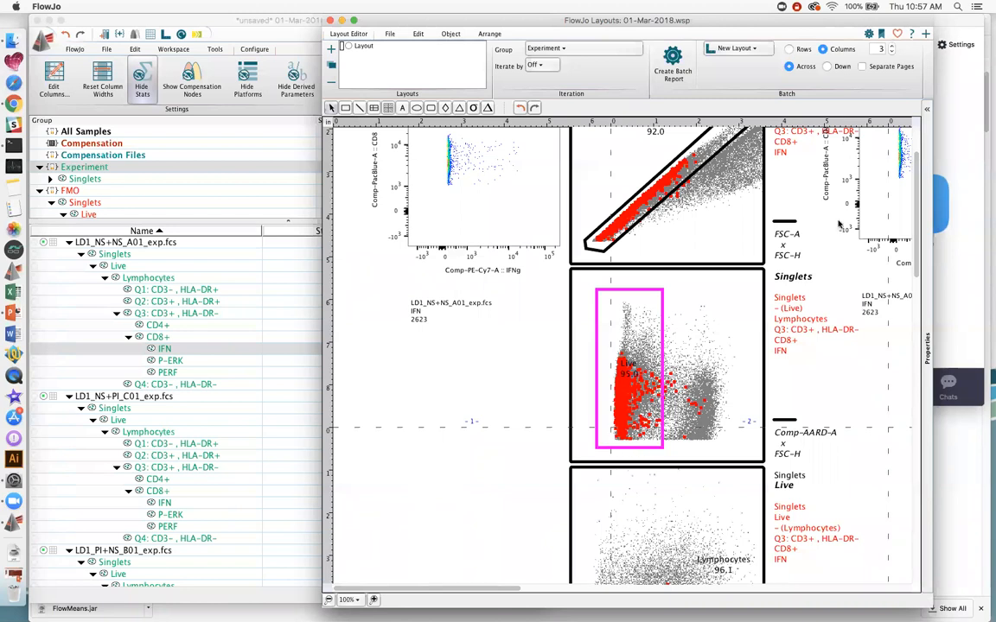
scroll(668, 509, "up", 3)
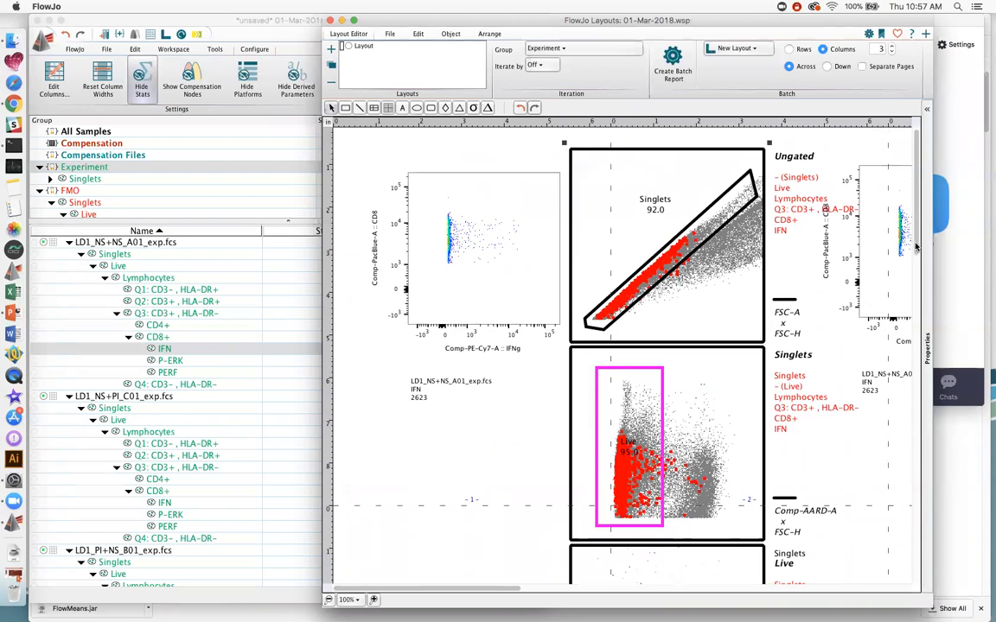
scroll(916, 247, "up", 1)
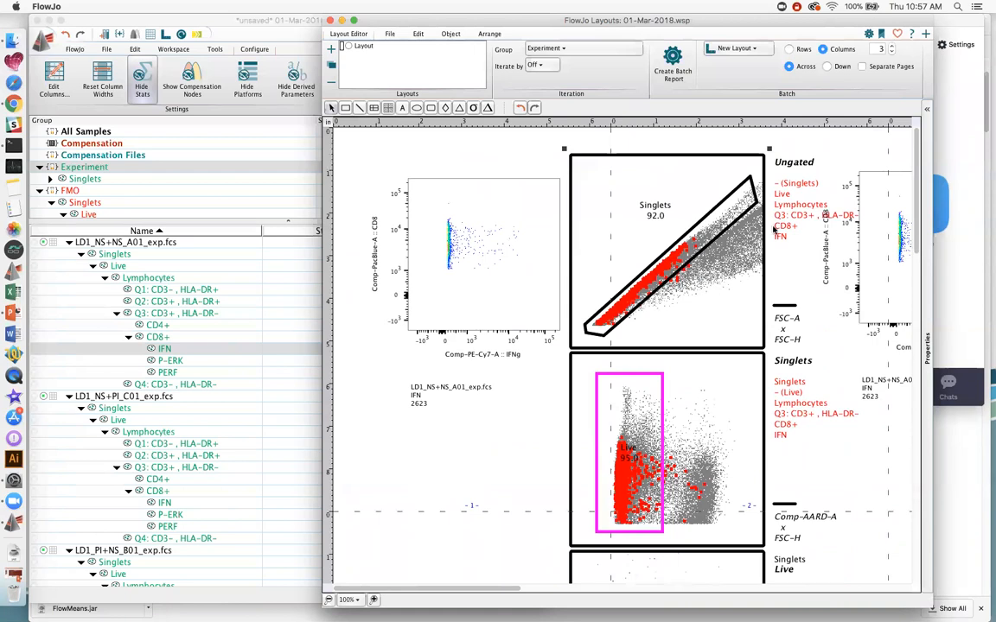
scroll(904, 259, "down", 10)
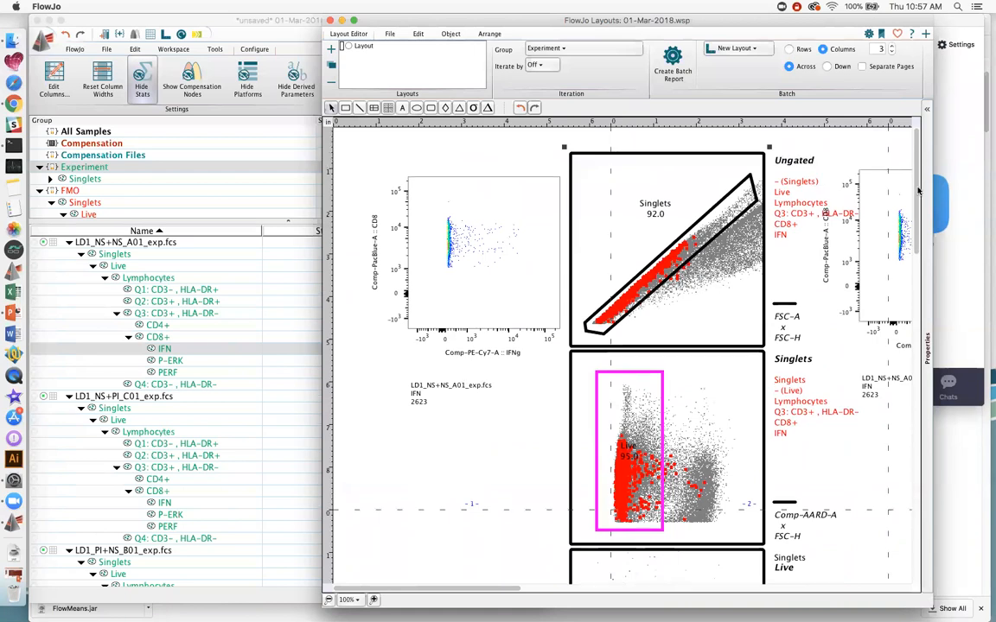
scroll(898, 315, "down", 15)
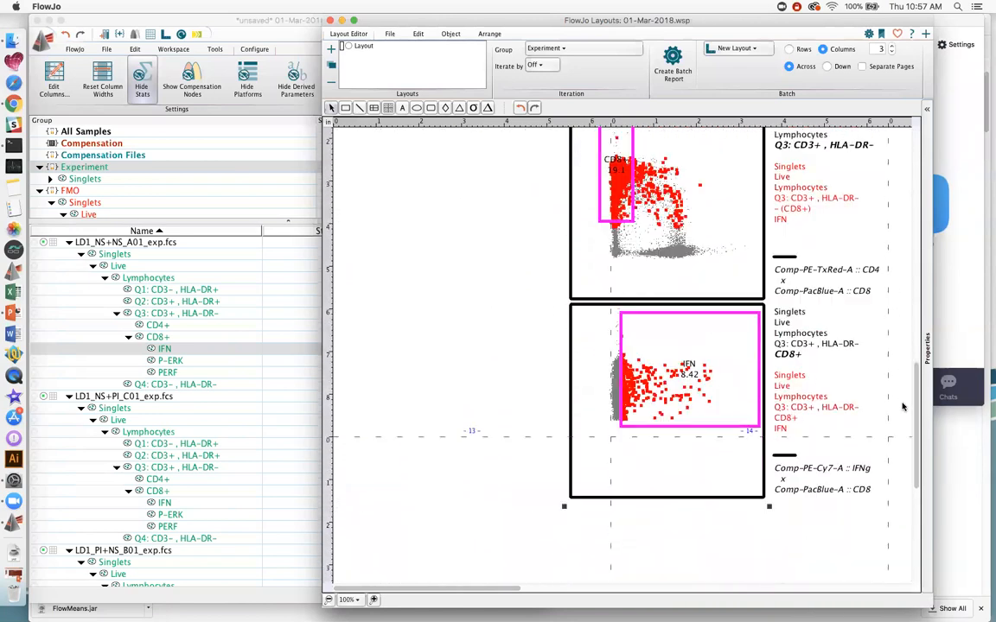
scroll(903, 406, "down", 1)
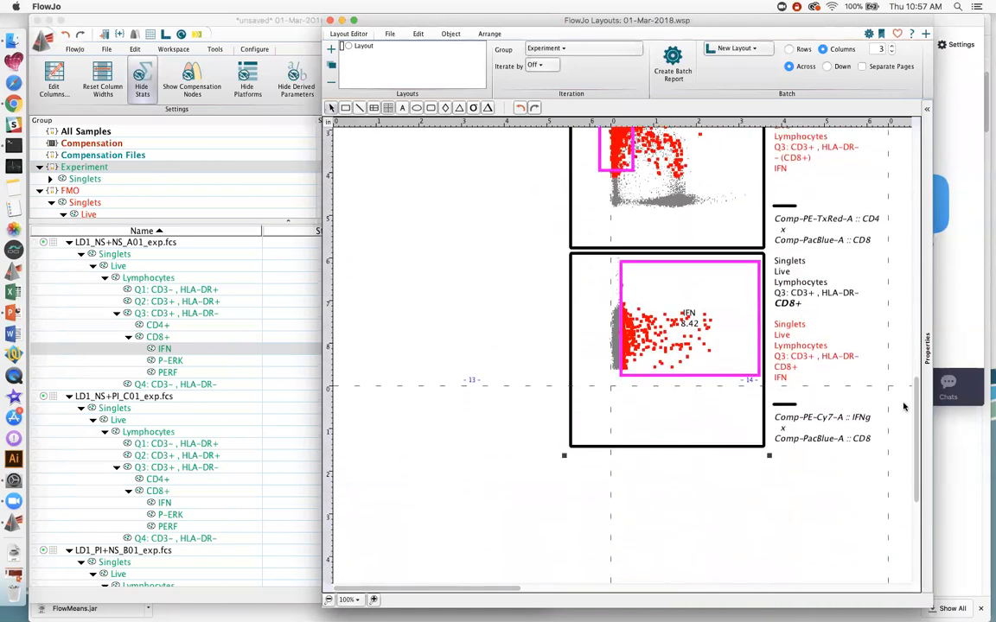
scroll(903, 406, "up", 20)
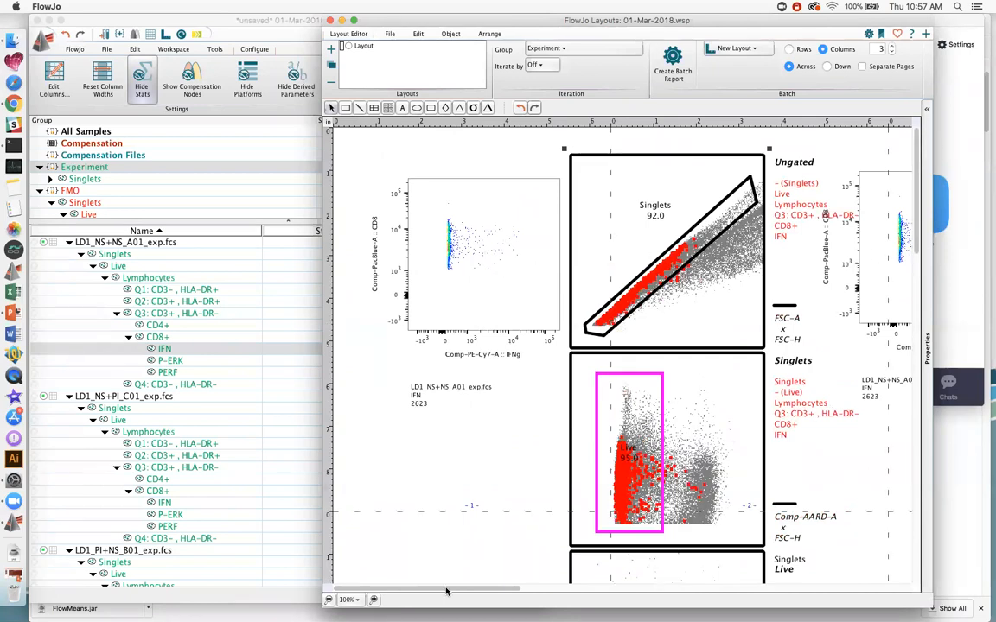
- Move the duplicated IFN plot farther right, clear of the backgating plots' population labels
left_click_drag(446, 591, 522, 590)
left_click_drag(683, 233, 743, 235)
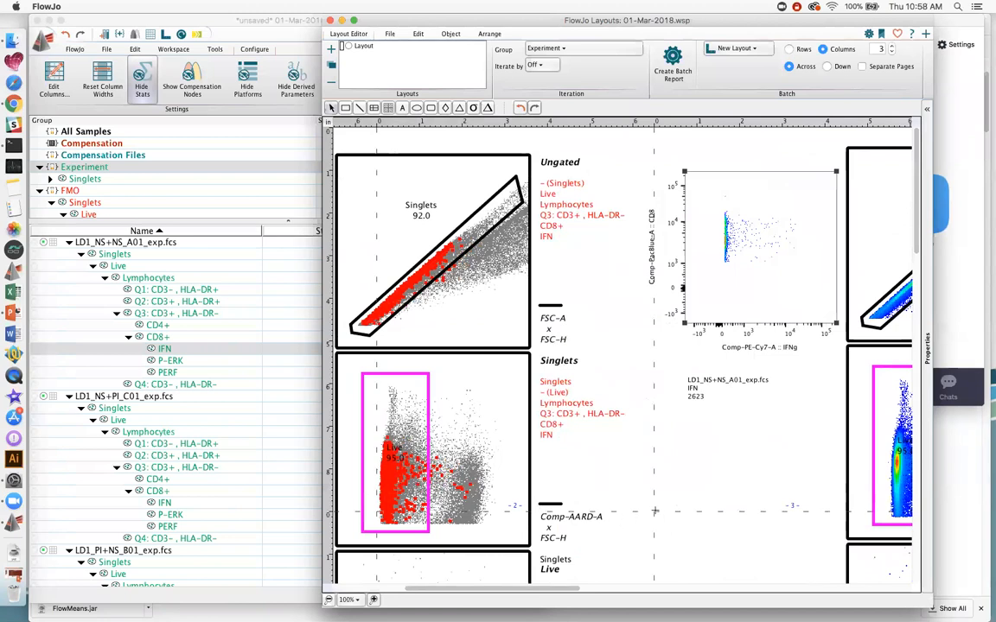
- Enlarge the layout's page boundaries so both IFN plots and their backgating and ancestry columns fit on a single page
left_click(328, 601)
left_click(329, 600)
left_click(328, 601)
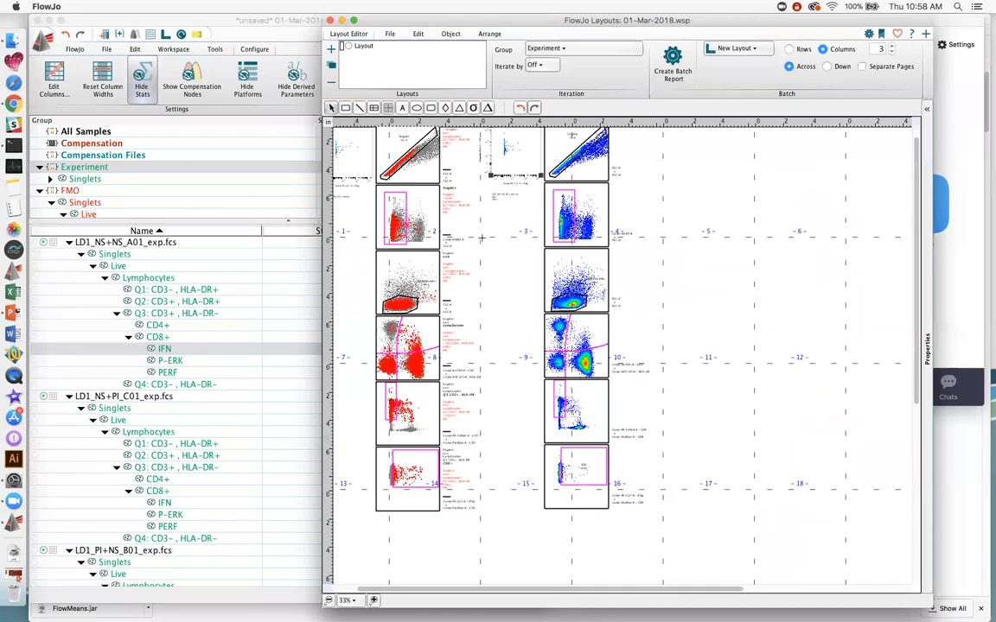
left_click_drag(481, 238, 610, 545)
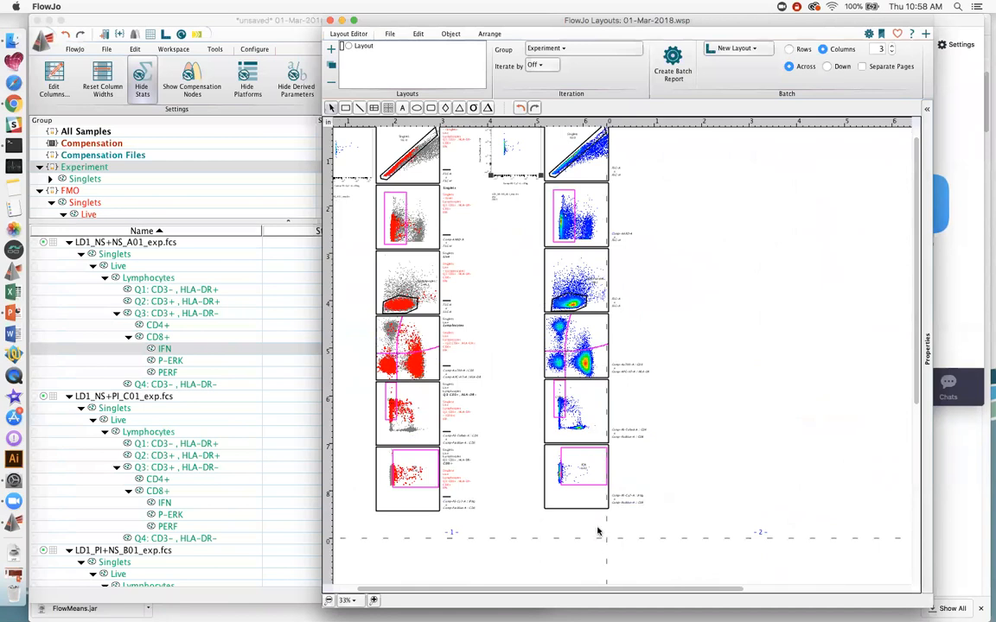
left_click_drag(605, 537, 664, 566)
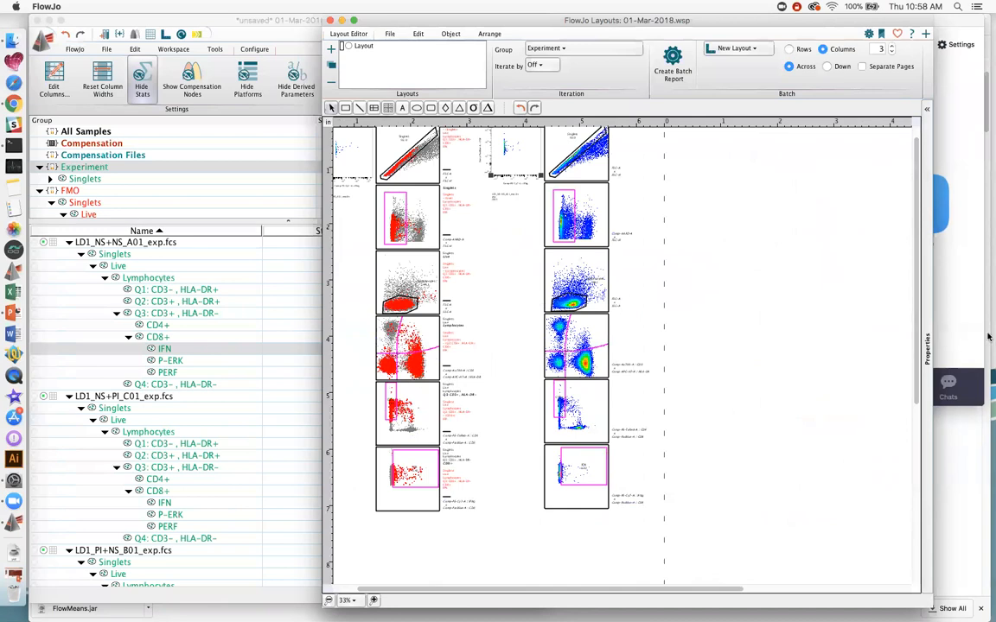
scroll(918, 320, "down", 5)
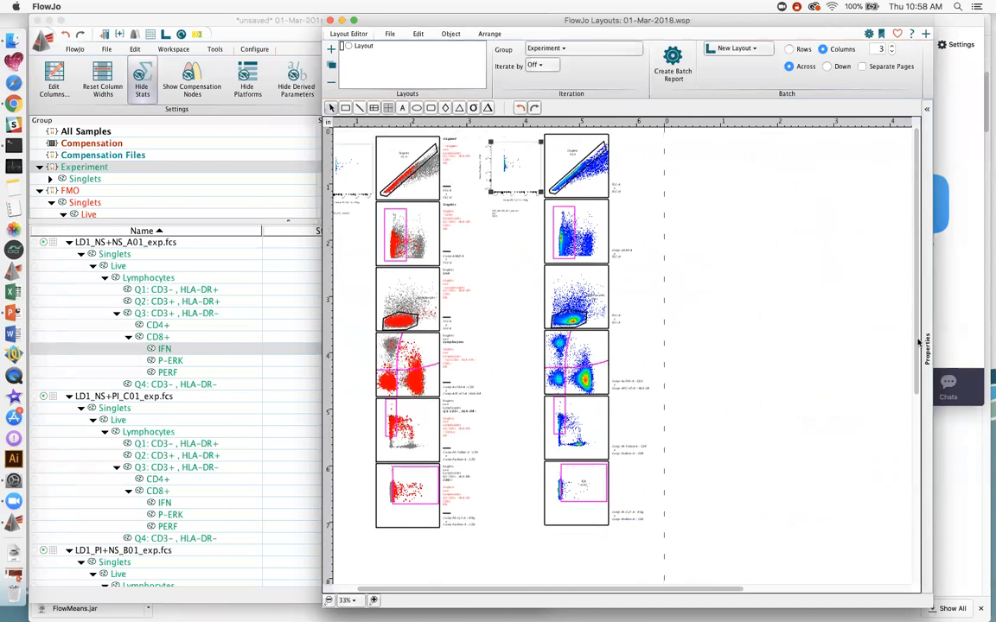
scroll(923, 350, "up", 5)
left_click_drag(642, 20, 631, 19)
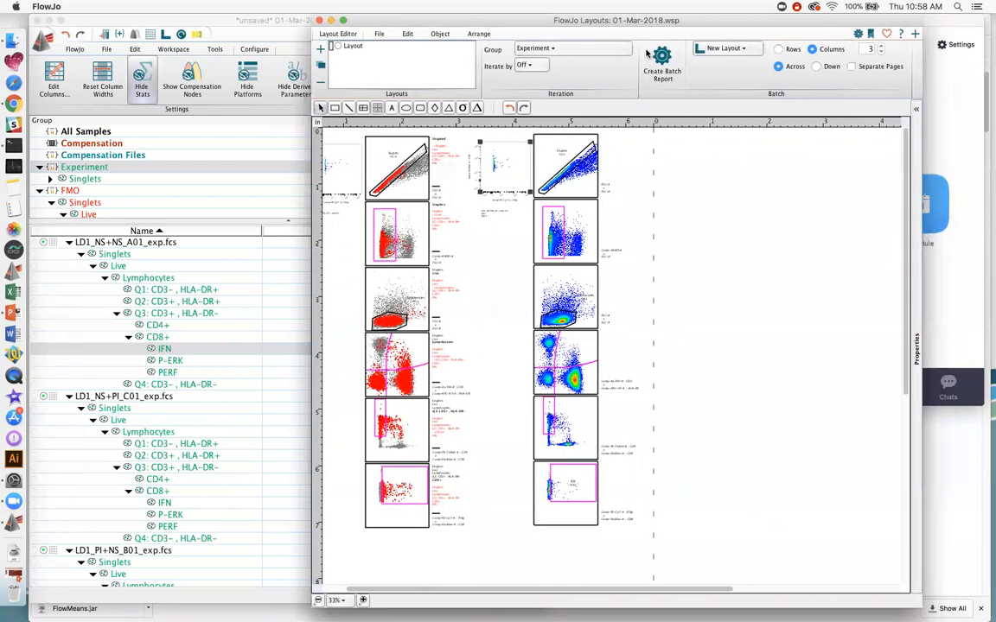
- Create a batch report of the Experiment group's layout with Printer as the output destination
left_click(744, 55)
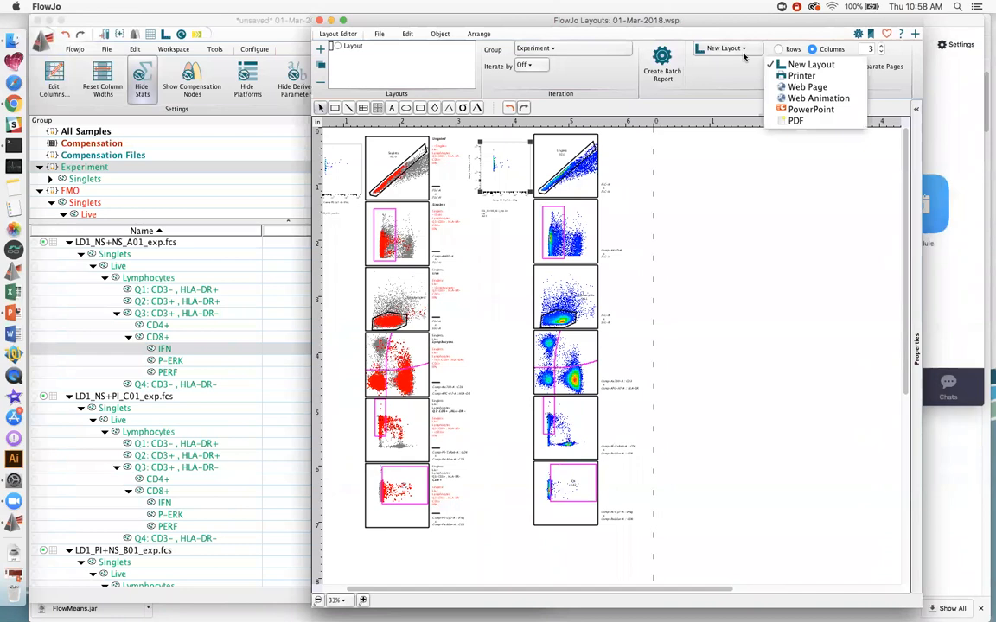
left_click(799, 76)
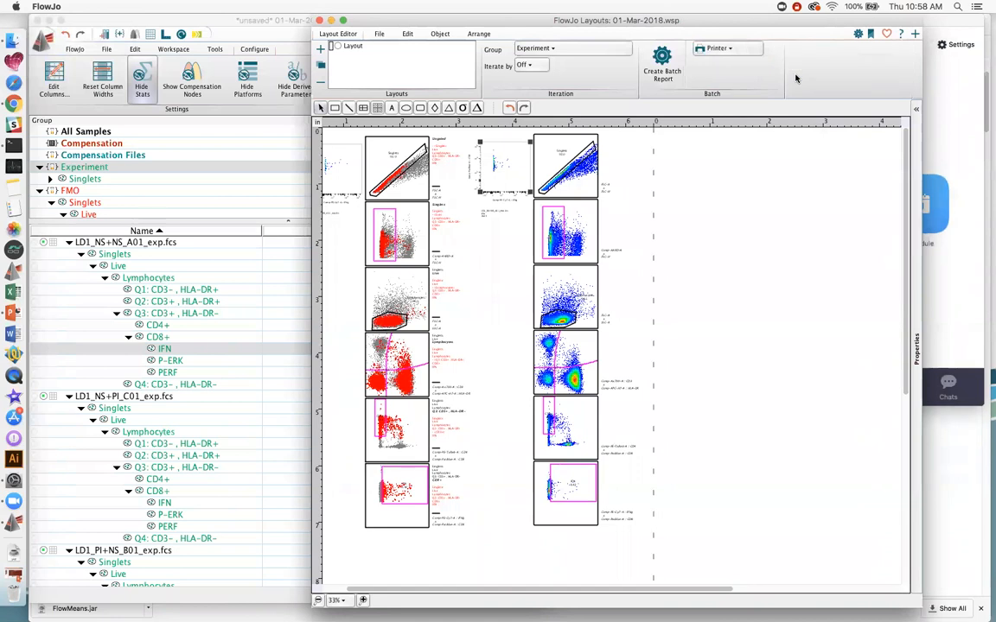
left_click(658, 62)
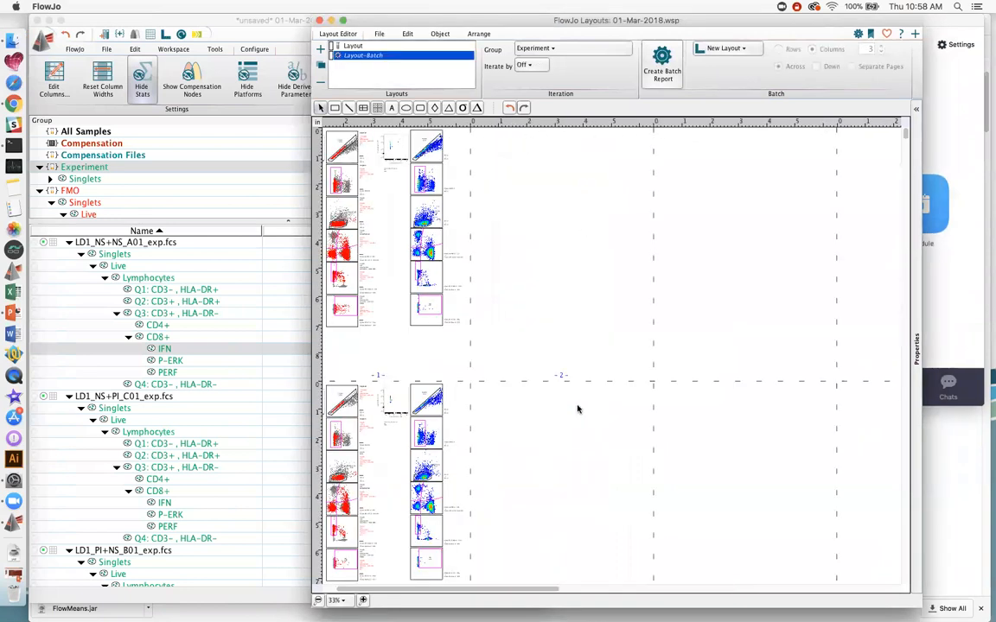
key("super+p")
left_click_drag(445, 160, 447, 128)
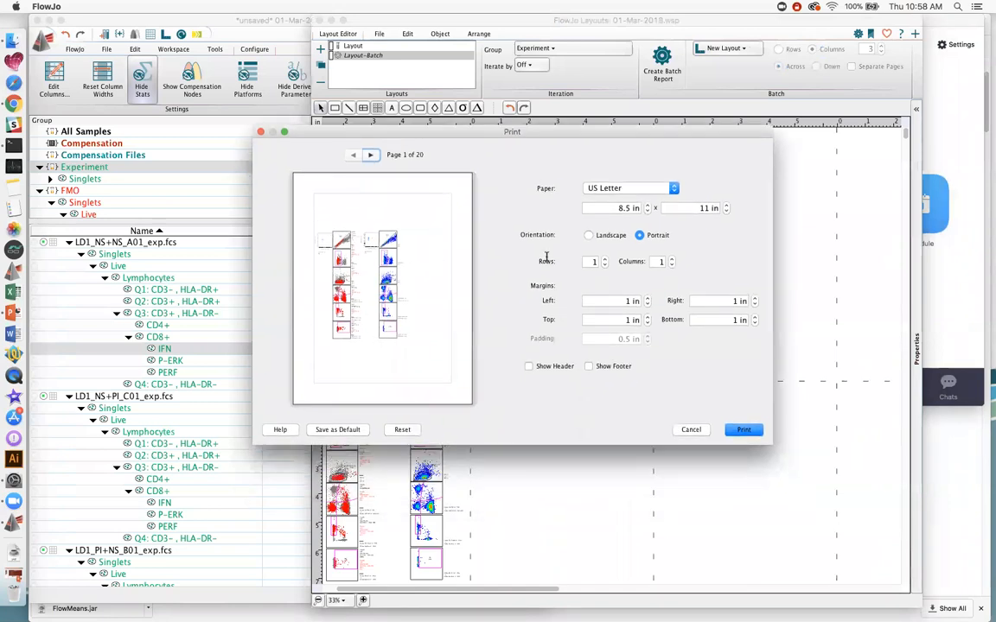
- Arrange the printed report in 3 rows and 2 columns, check the PDF saving options, and cancel printing
left_click(606, 259)
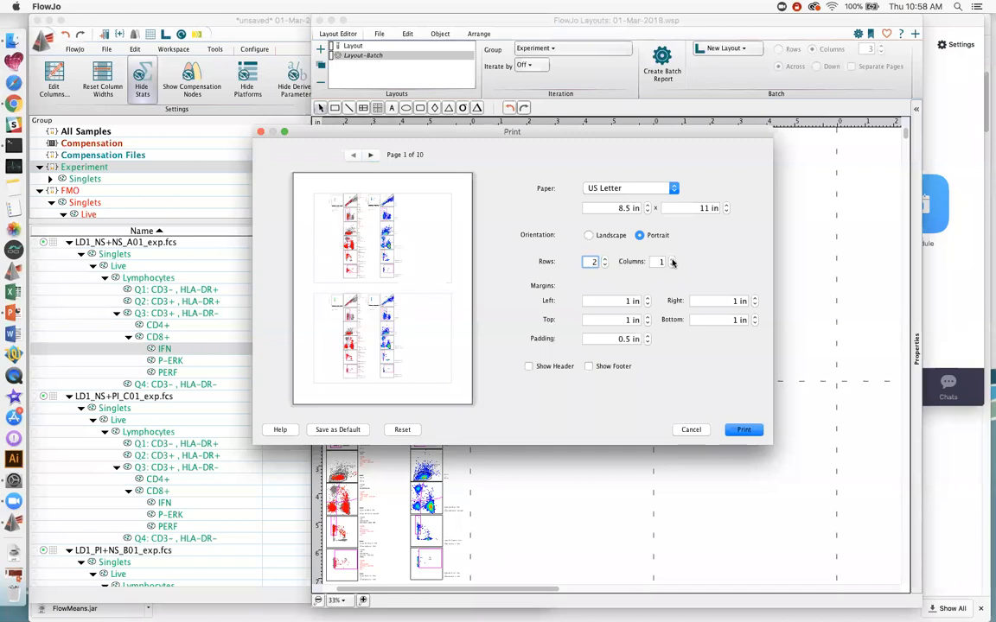
left_click(672, 260)
left_click(605, 260)
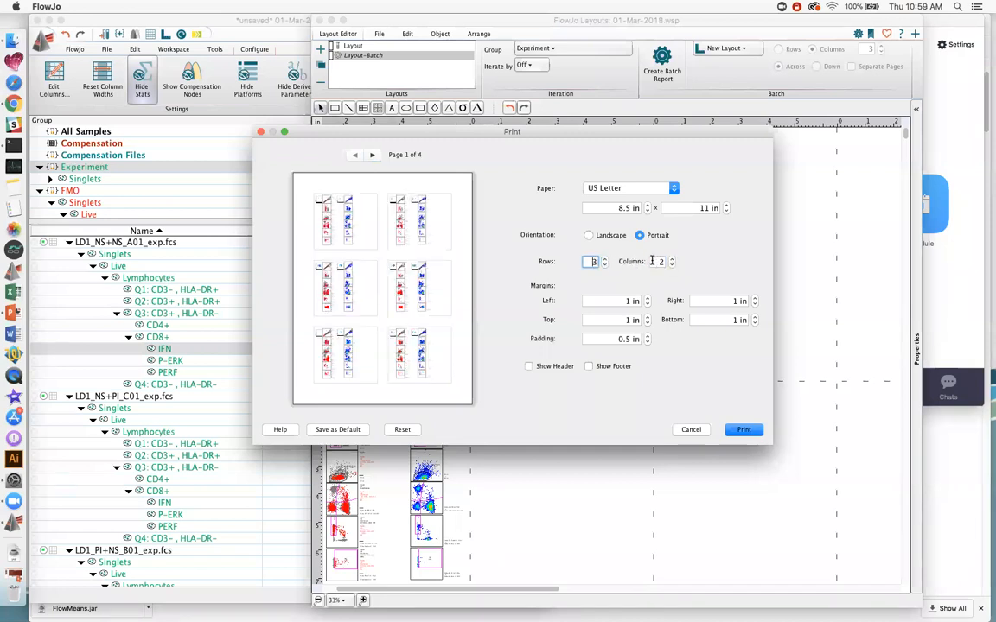
left_click(745, 430)
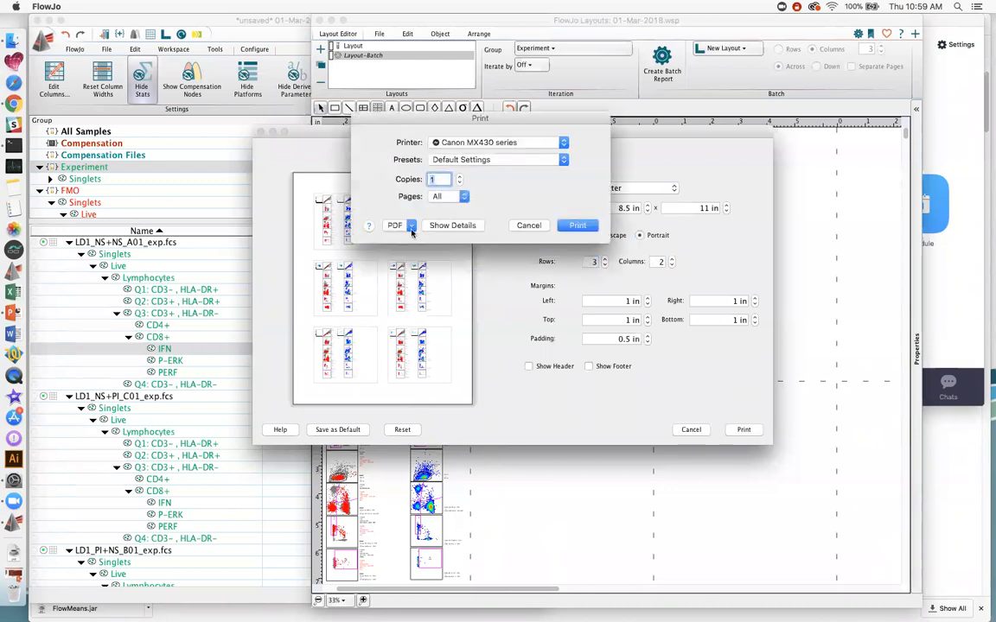
left_click(411, 226)
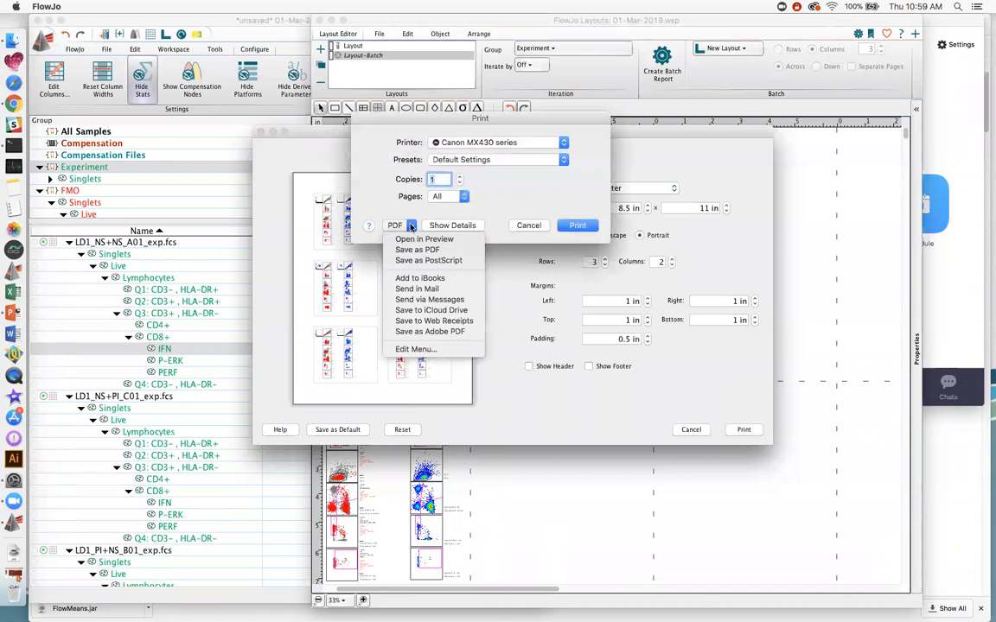
left_click(528, 226)
left_click(528, 226)
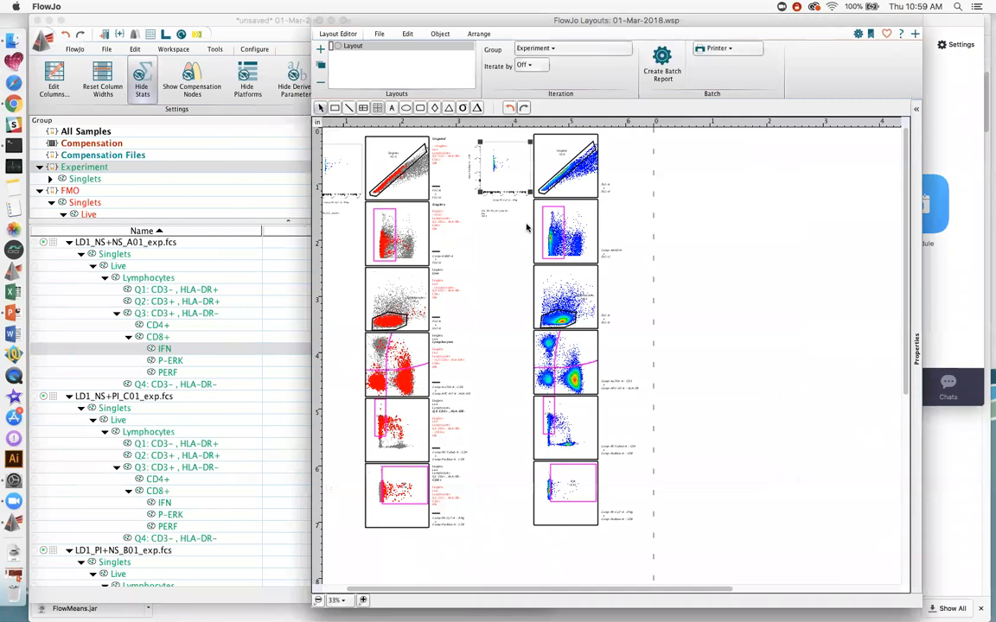
- Create a batch report of the Experiment group as a new layout, arranged in a single column running down
left_click(744, 50)
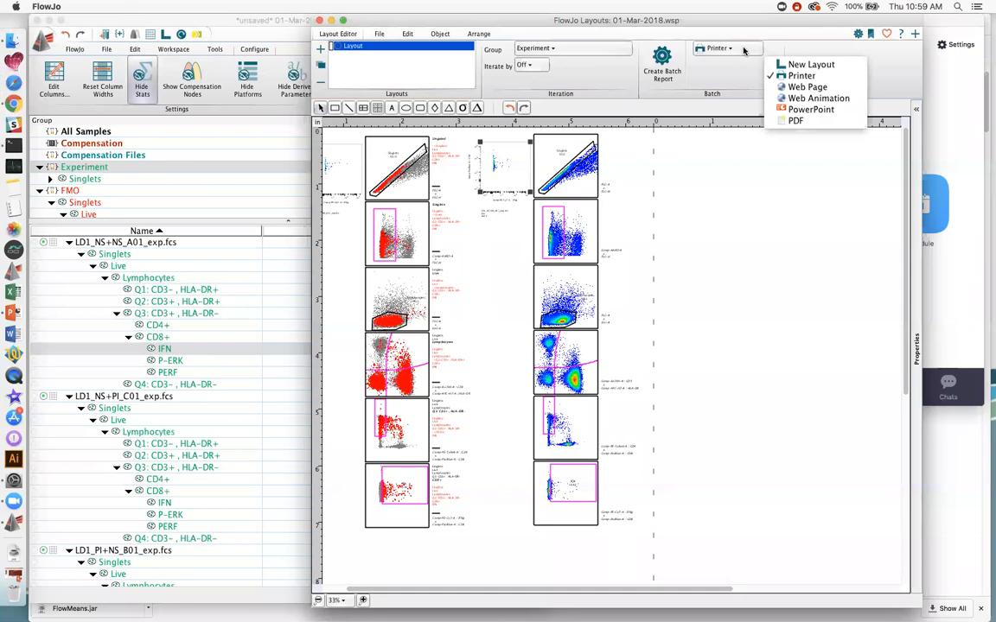
left_click(782, 64)
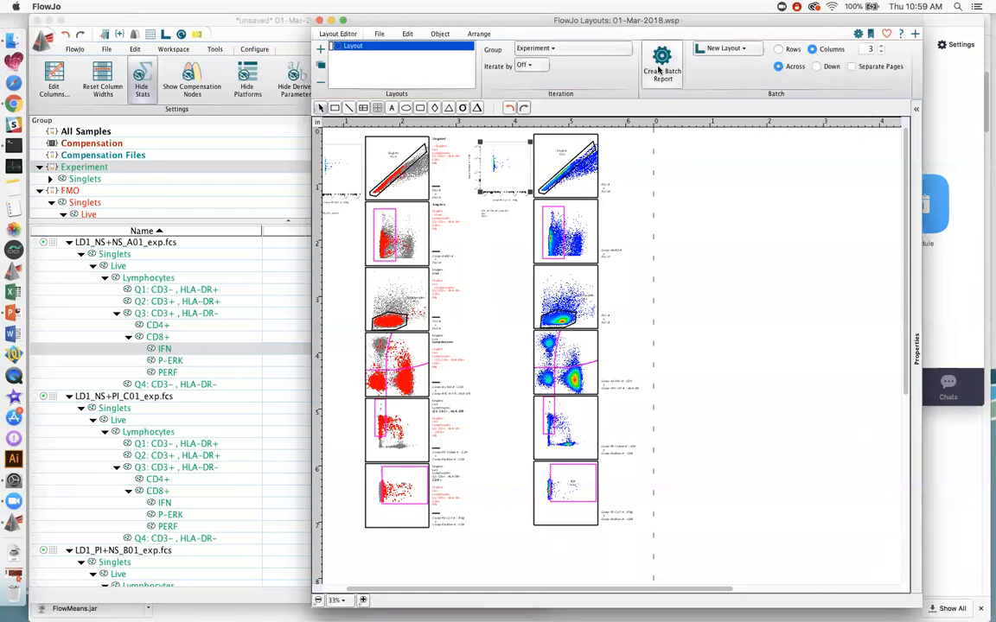
left_click(818, 69)
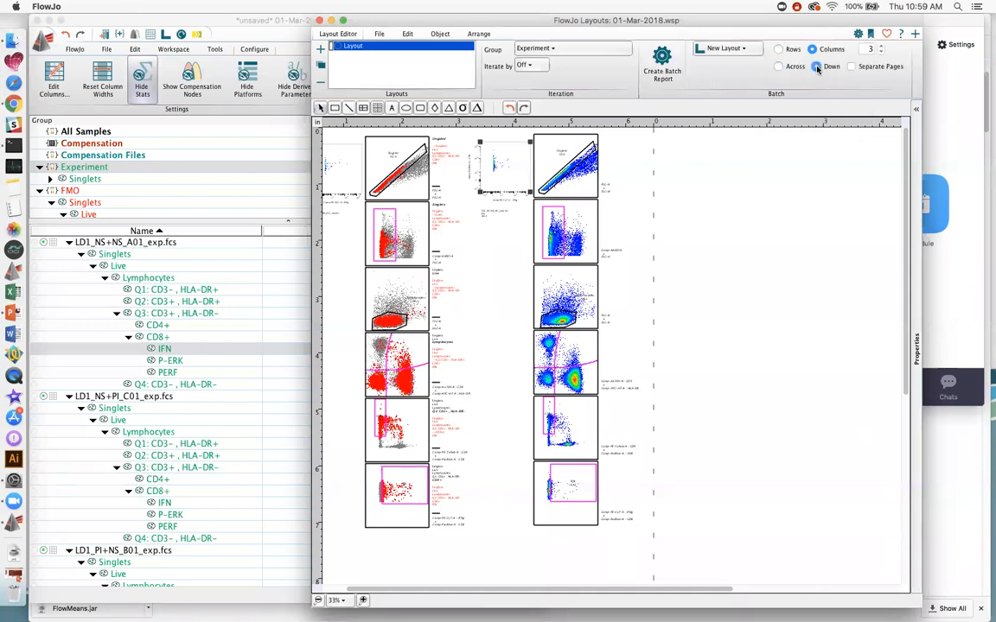
double_click(882, 52)
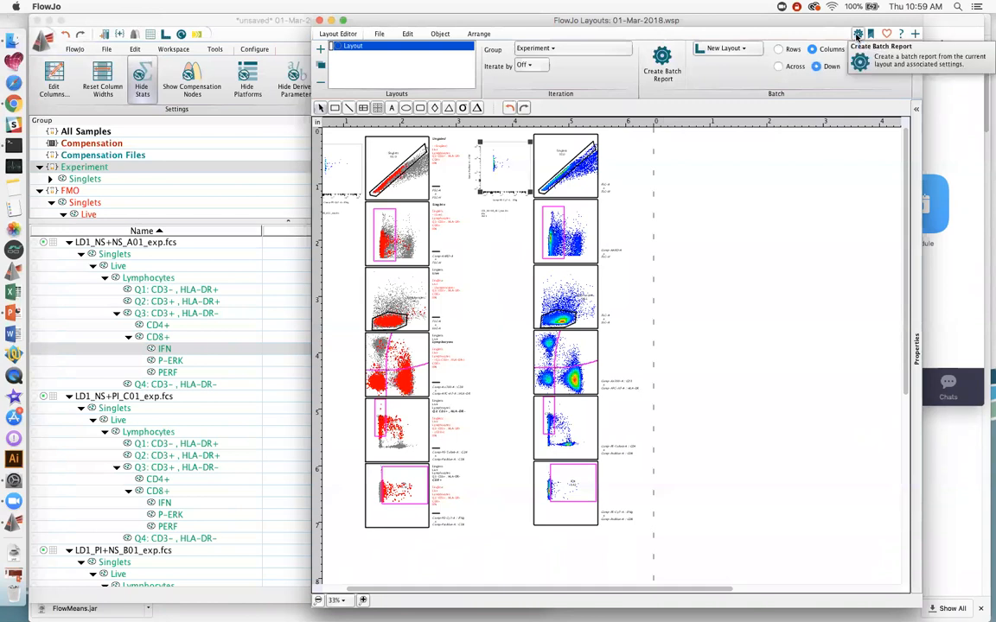
left_click(662, 62)
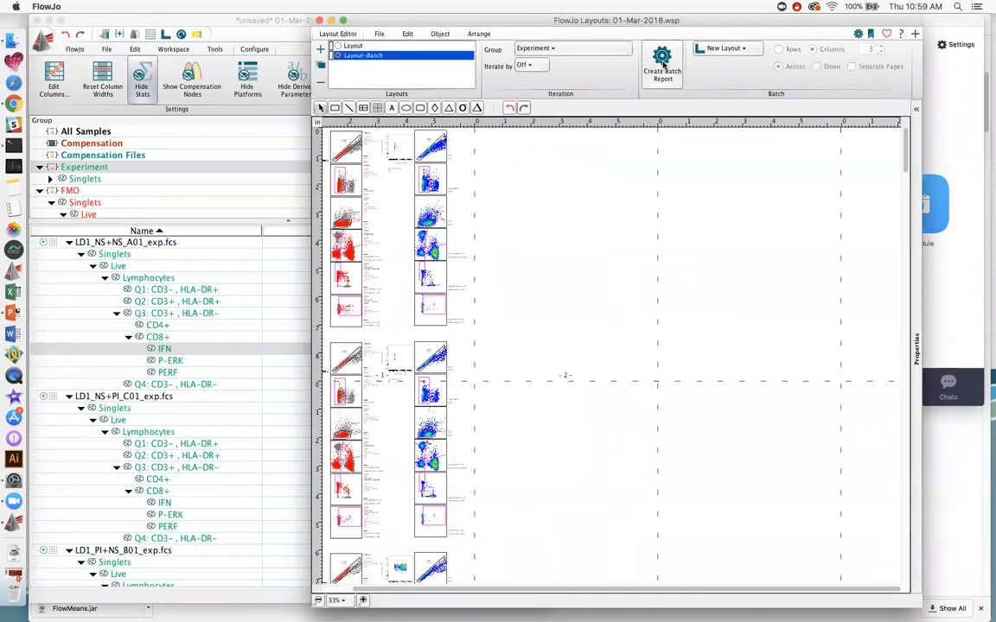
- Examine the batch report's IFN, backgating and ancestry plots across samples, comparing how the gates fit each one
left_click(362, 600)
left_click(362, 600)
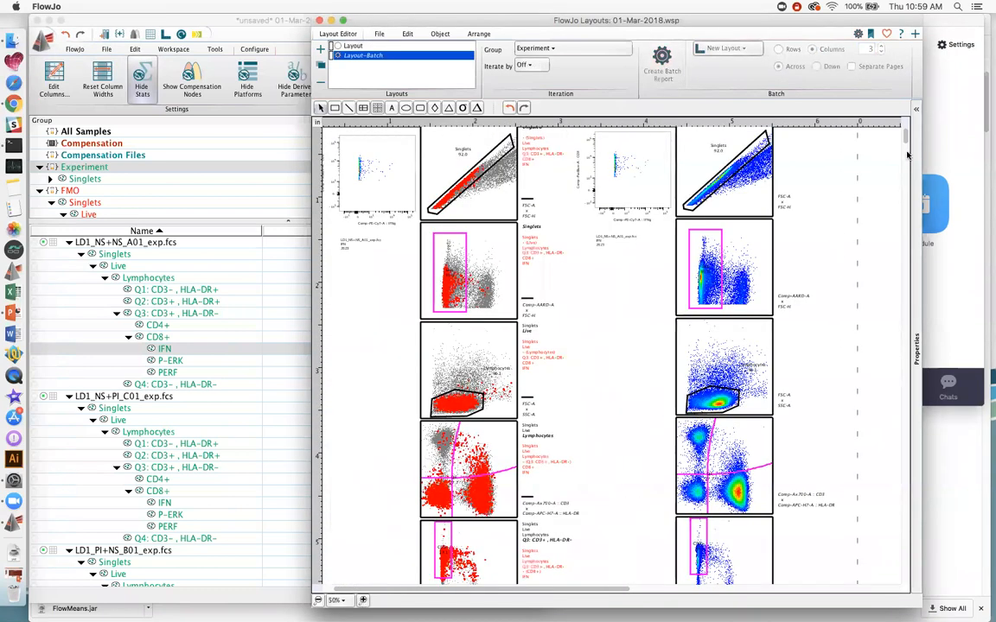
scroll(906, 135, "up", 2)
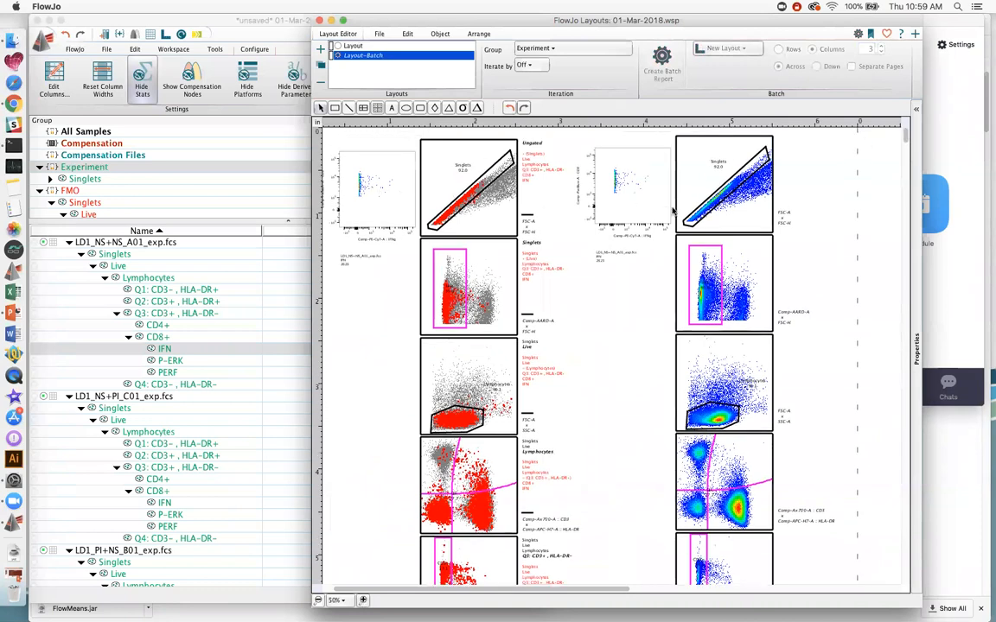
left_click_drag(904, 135, 904, 154)
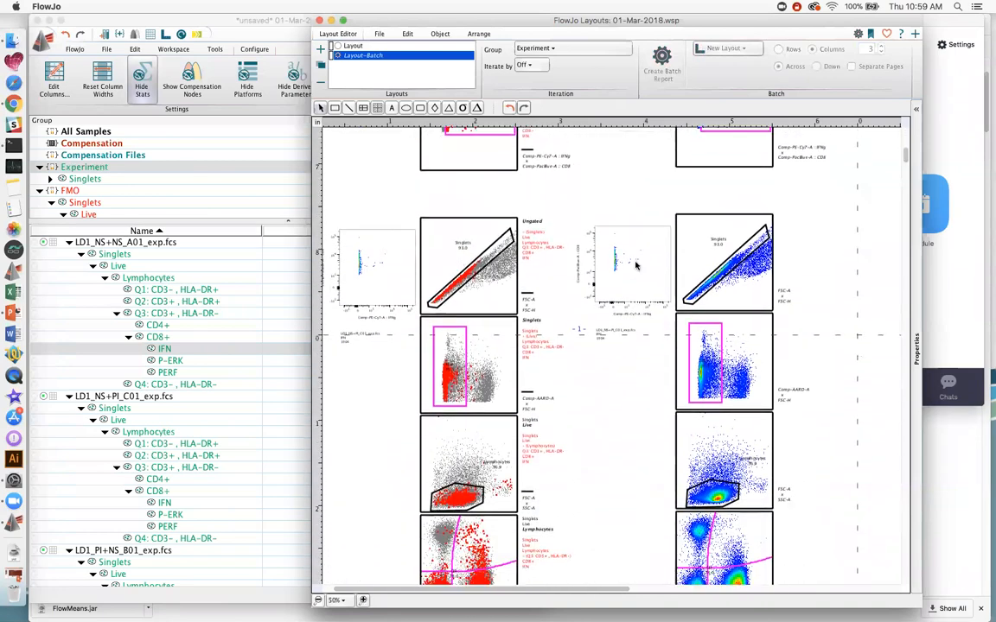
left_click_drag(905, 158, 900, 211)
scroll(900, 211, "down", 20)
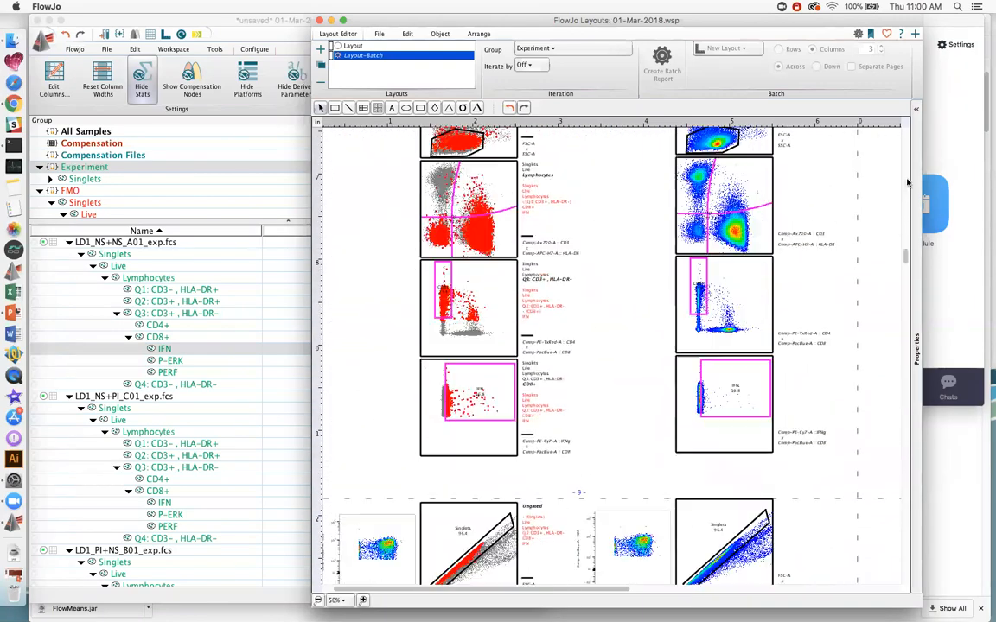
scroll(907, 182, "up", 15)
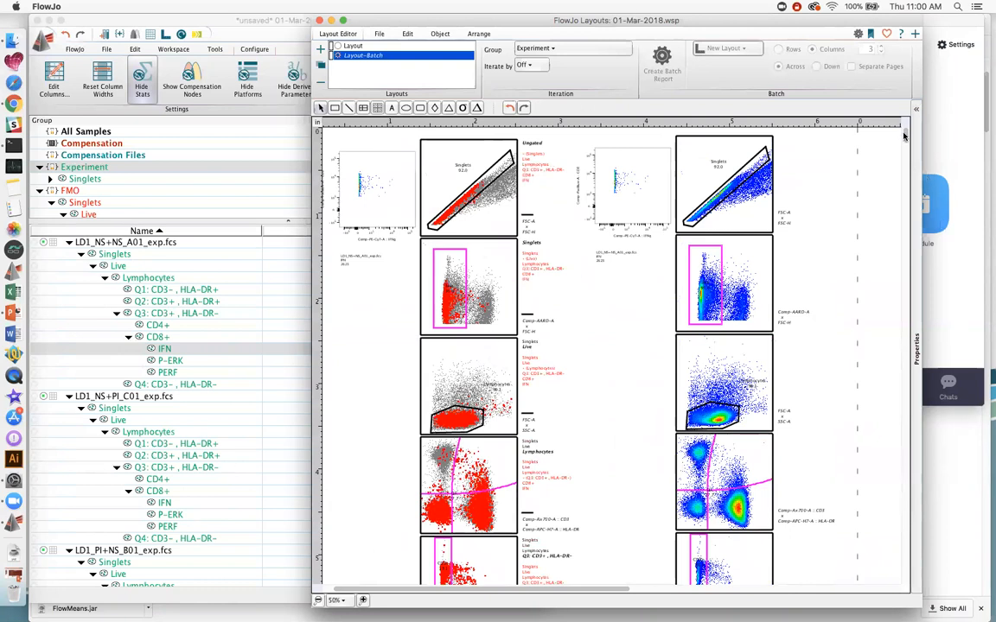
scroll(904, 135, "down", 10)
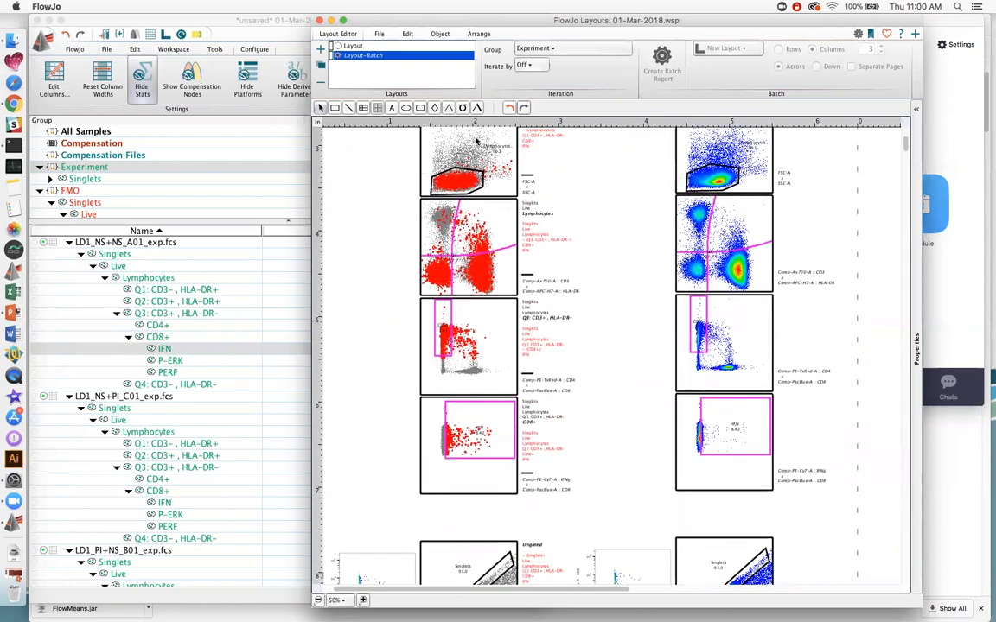
left_click_drag(904, 147, 896, 443)
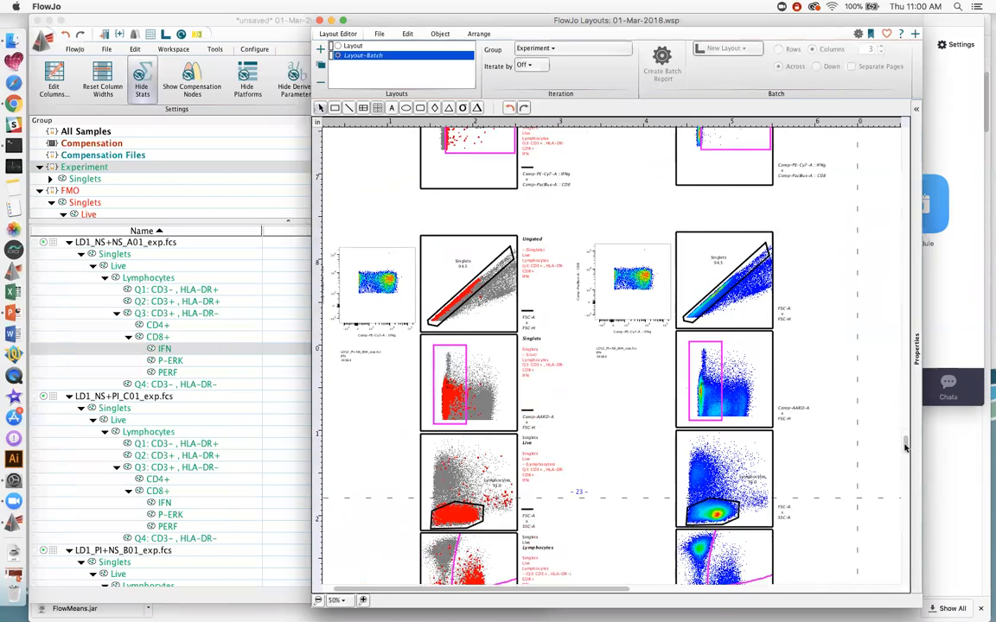
scroll(817, 377, "up", 3)
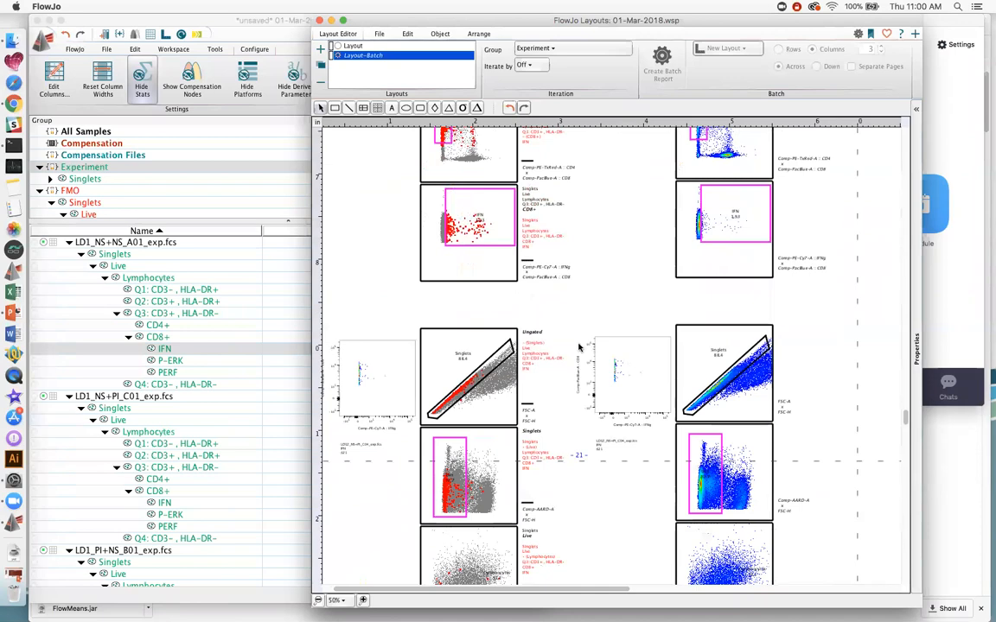
left_click_drag(906, 414, 901, 146)
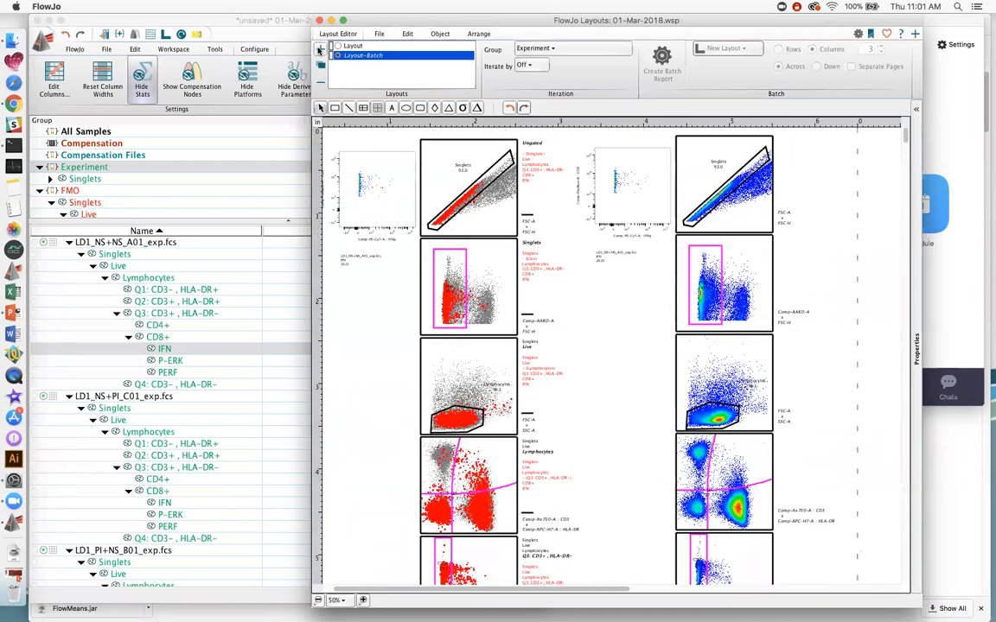
- Add a new blank layout and shrink the workspace's group list to give the sample list more room
left_click(320, 50)
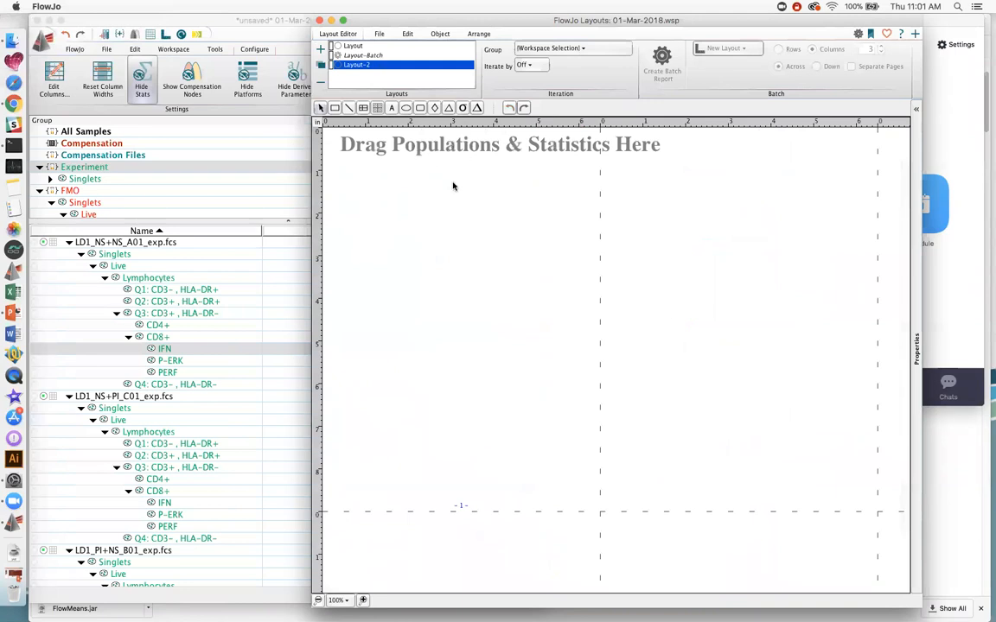
left_click(208, 336)
left_click(134, 243)
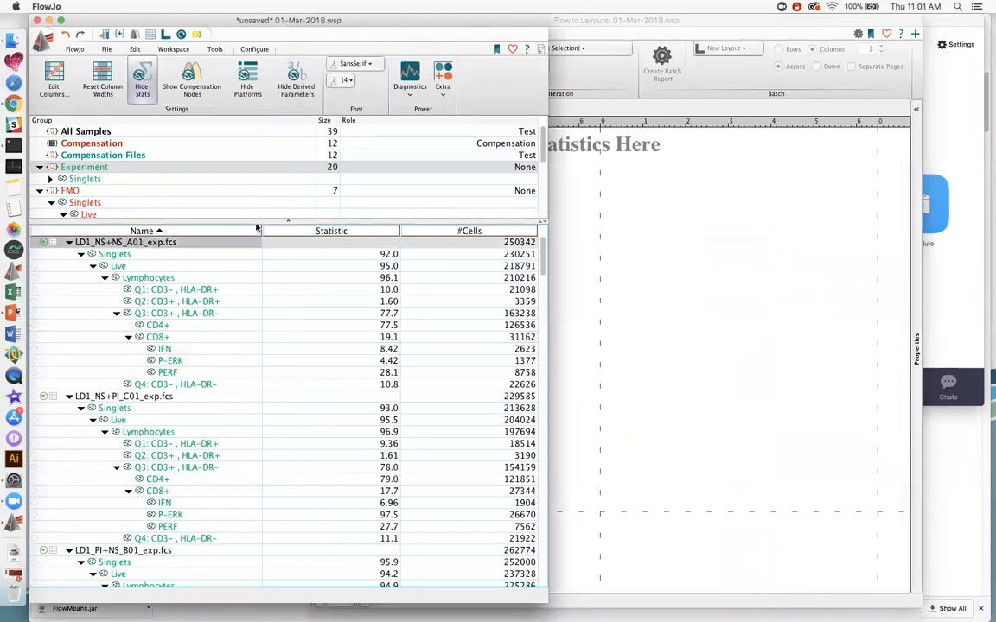
left_click_drag(256, 223, 254, 166)
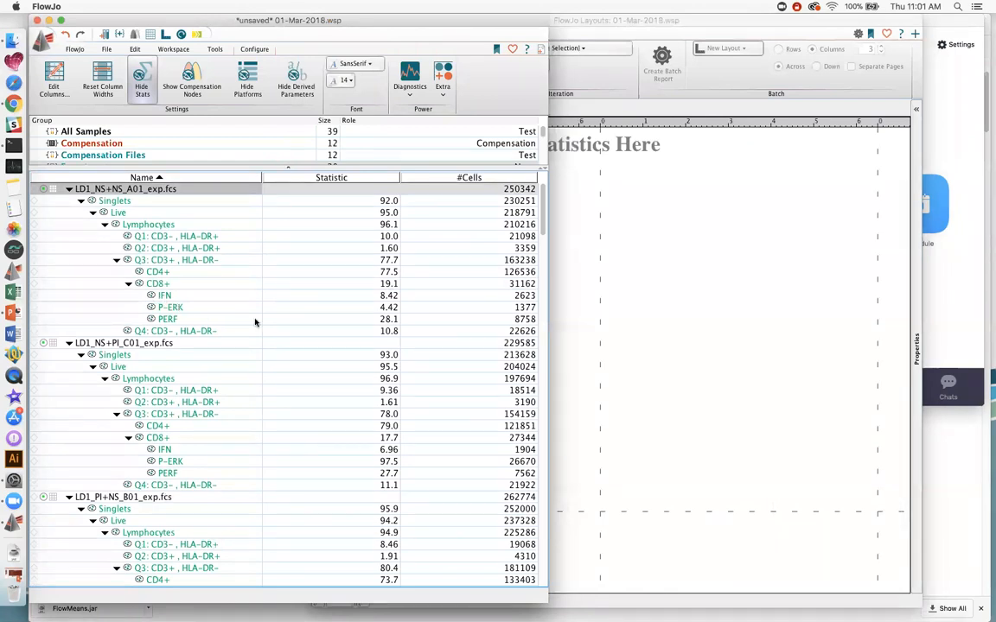
mouse_move(541, 208)
left_mouse_down()
mouse_move(543, 313)
mouse_move(546, 196)
mouse_move(543, 553)
mouse_move(543, 201)
left_mouse_up()
left_click_drag(280, 166, 280, 226)
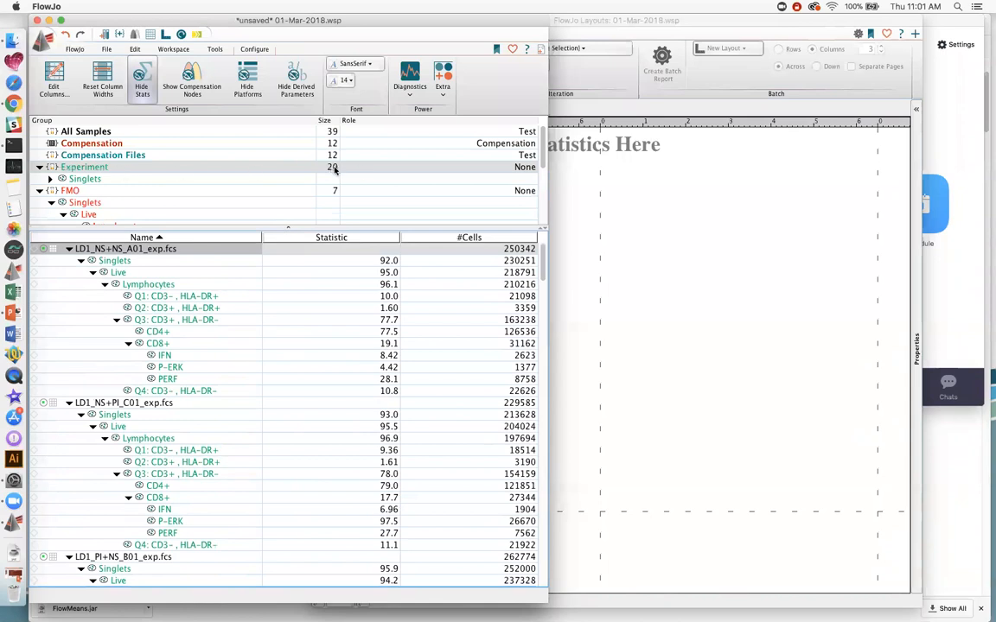
left_click_drag(285, 228, 283, 169)
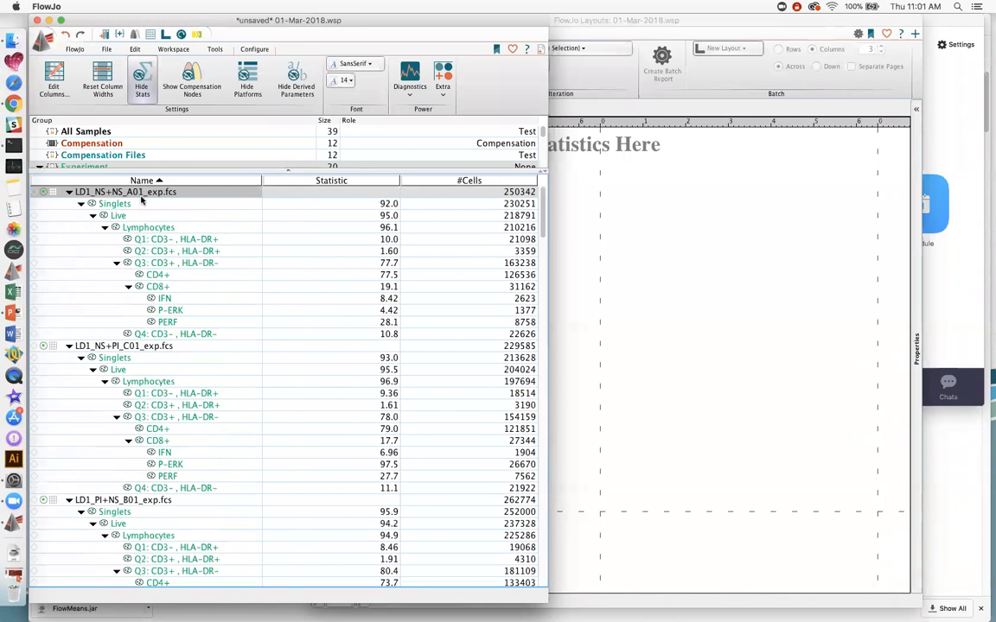
- Add the IFN population of LD1_NS+NS_A01_exp.fcs to the blank layout and position its plot within the first page
left_click(150, 299)
left_click_drag(179, 300, 747, 318)
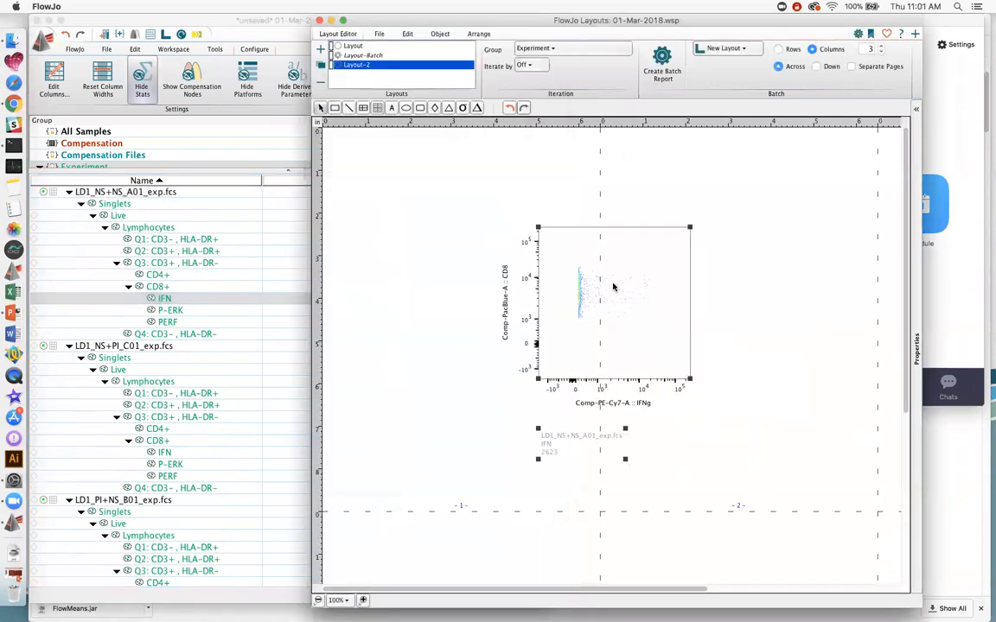
left_click_drag(613, 287, 514, 241)
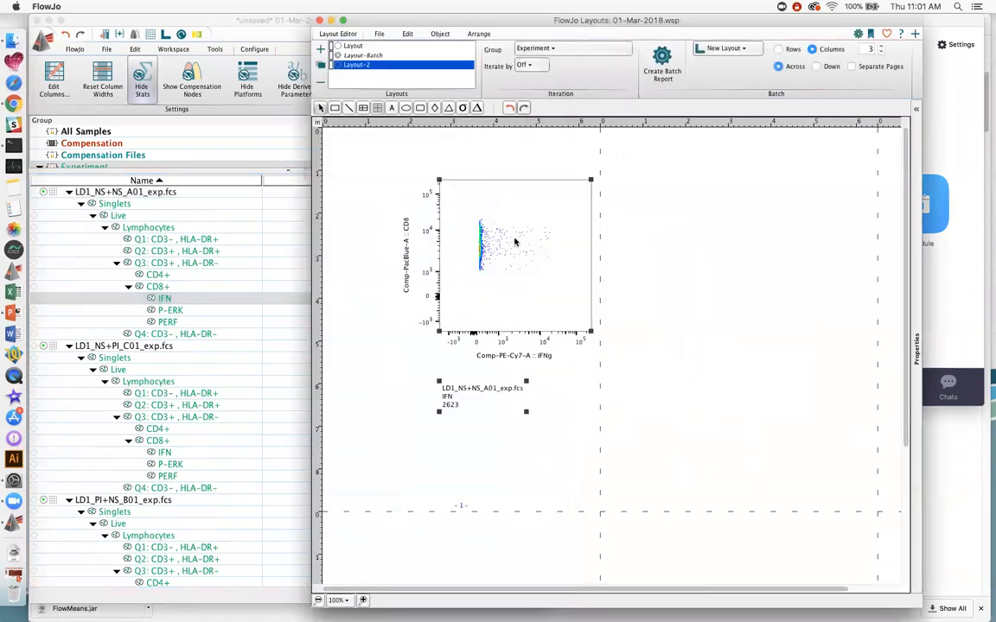
- Overlay the IFN populations of LD1_NS+PI_C01_exp.fcs, LD1_PI+NS_B01_exp.fcs and LD1_PI+PI_D01_exp.fcs onto the existing LD1_NS+NS_A01_exp.fcs IFN plot
left_click(162, 453)
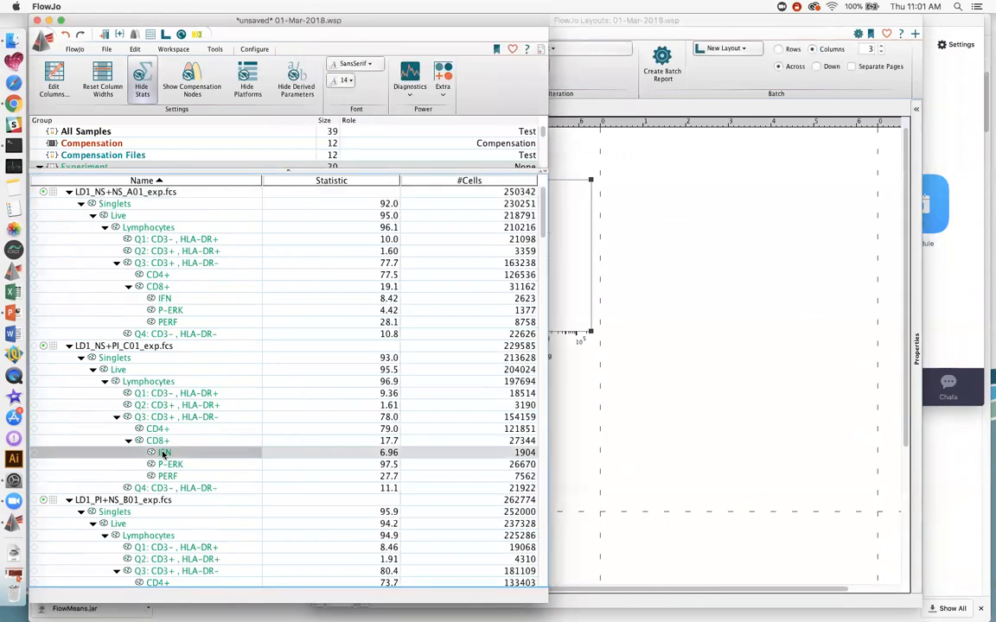
left_click_drag(157, 441, 542, 284)
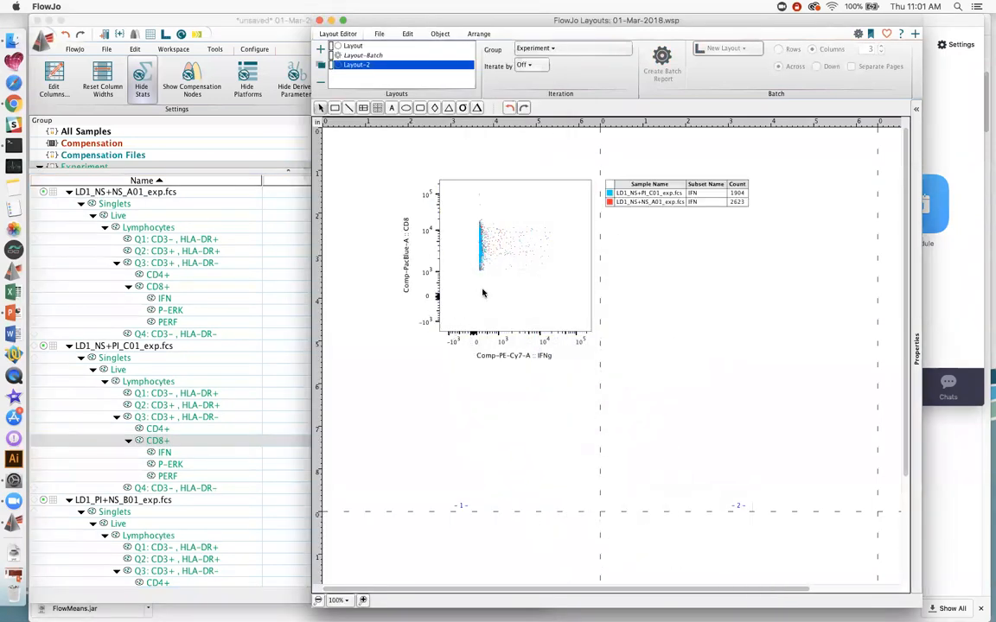
left_click(260, 405)
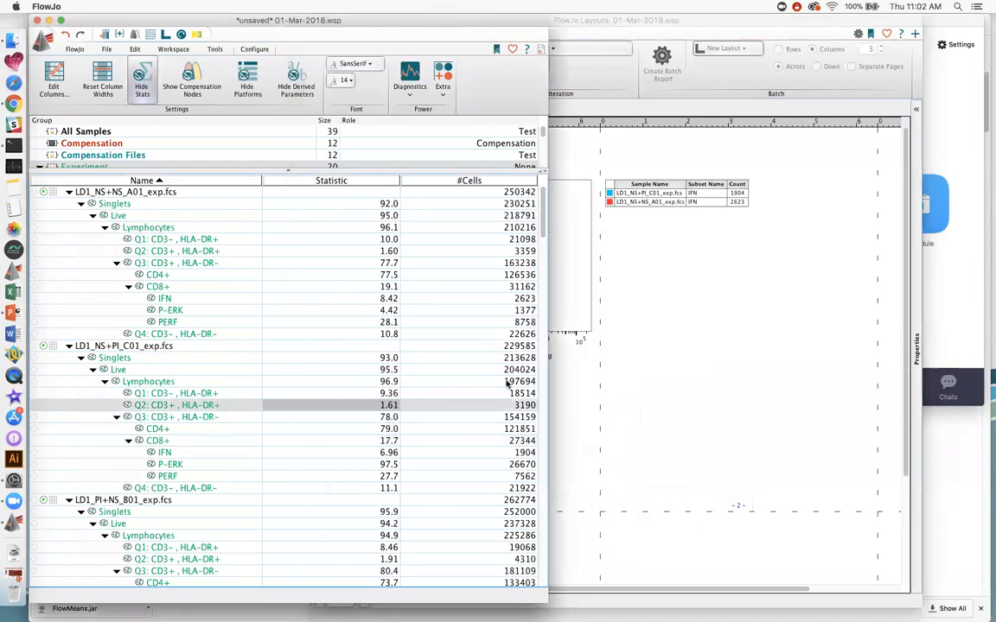
scroll(181, 358, "down", 10)
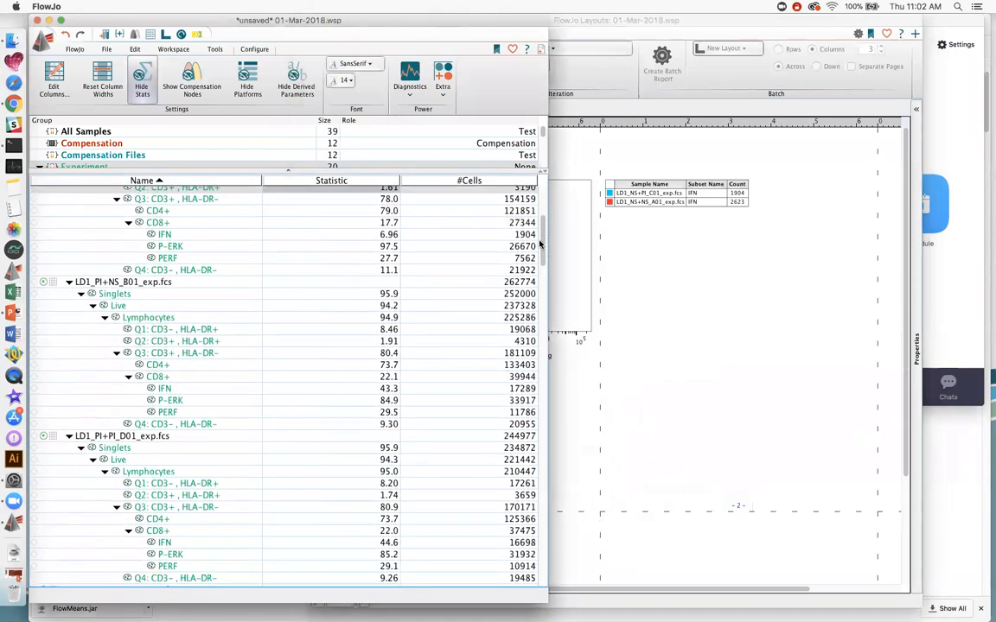
left_click_drag(164, 366, 531, 288)
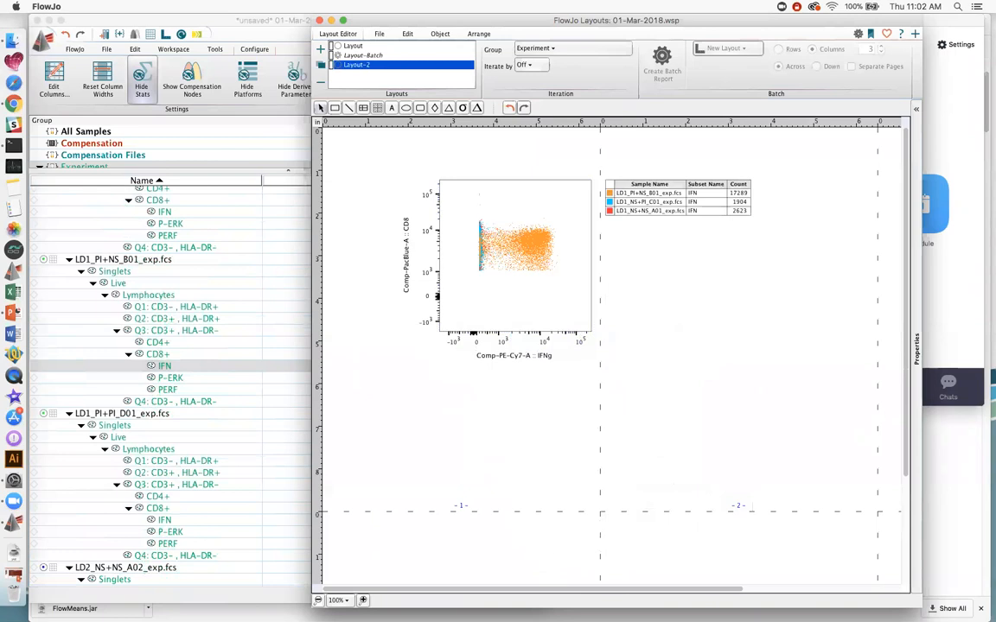
left_click(159, 522)
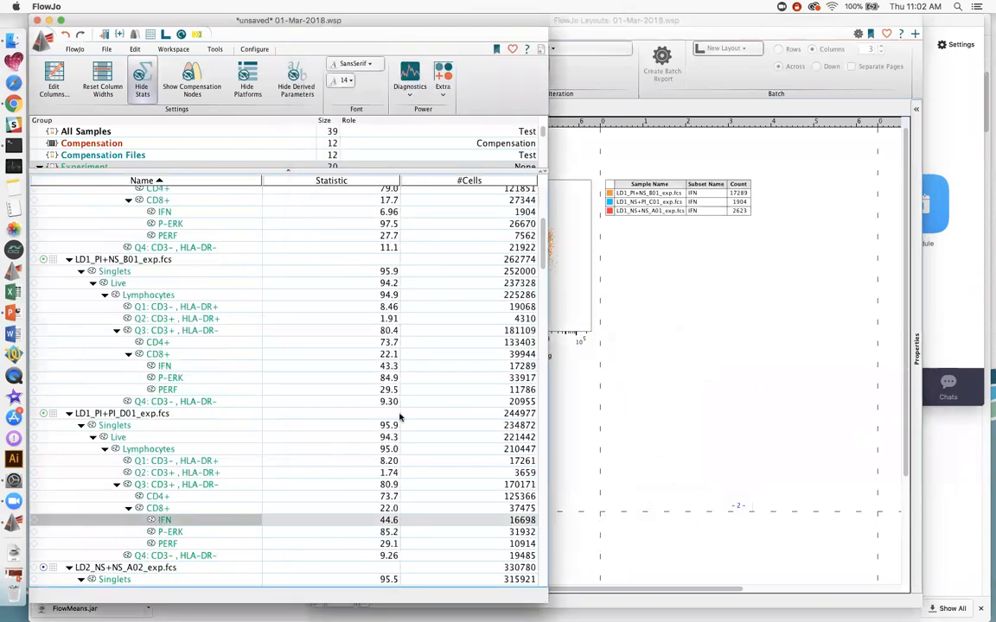
left_click(611, 24)
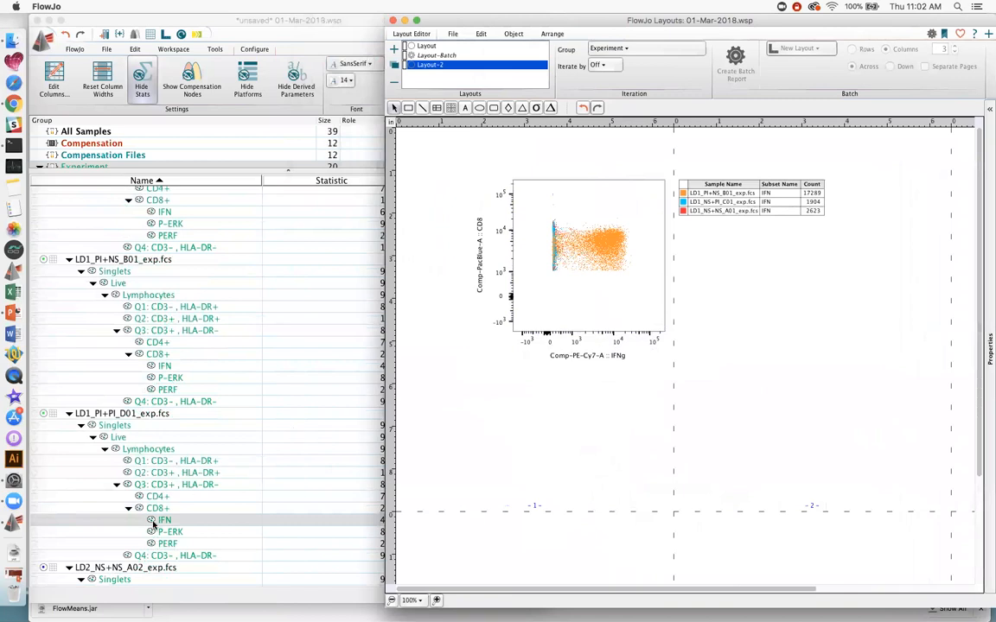
left_click_drag(150, 522, 605, 260)
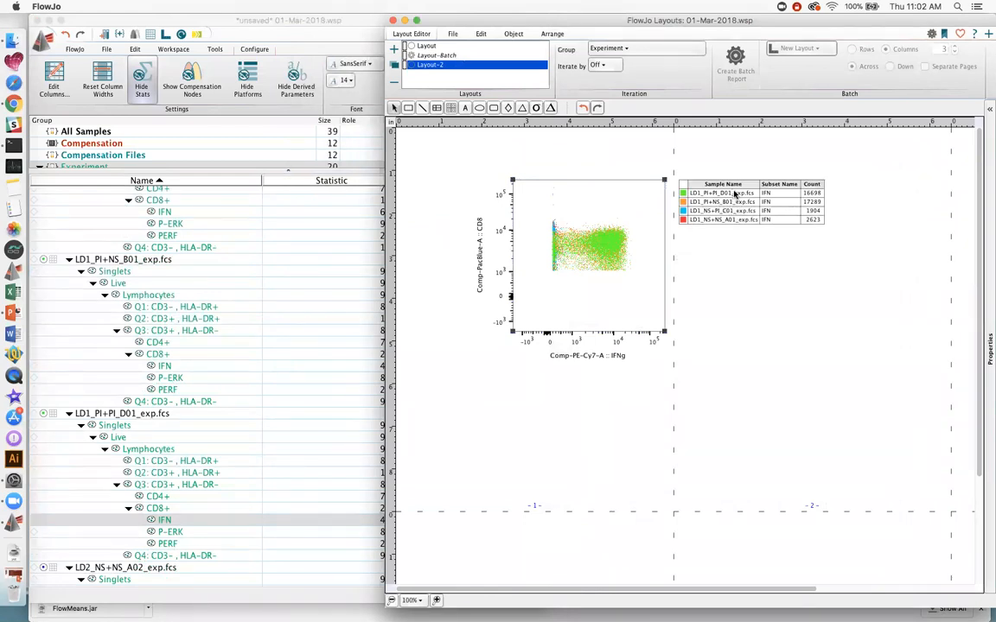
- Reposition the four-sample overlay plot and place its legend table directly above it on the first page
left_click_drag(595, 250, 566, 262)
left_click_drag(665, 198, 532, 152)
left_click_drag(516, 147, 503, 148)
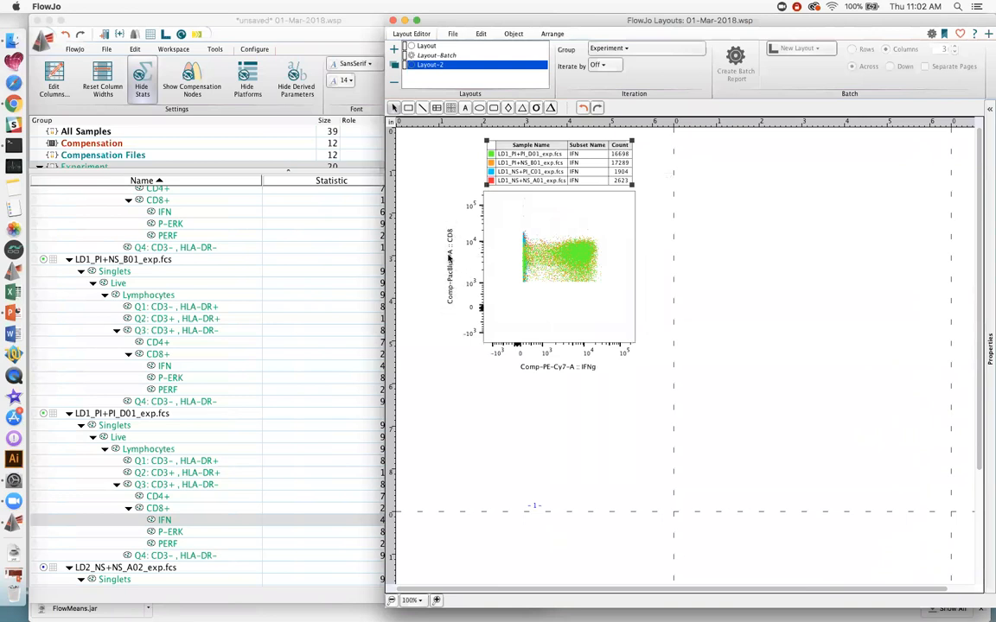
- Change the overlay plot to IFNg histograms and display them with the Offset arrangement
left_click(449, 272)
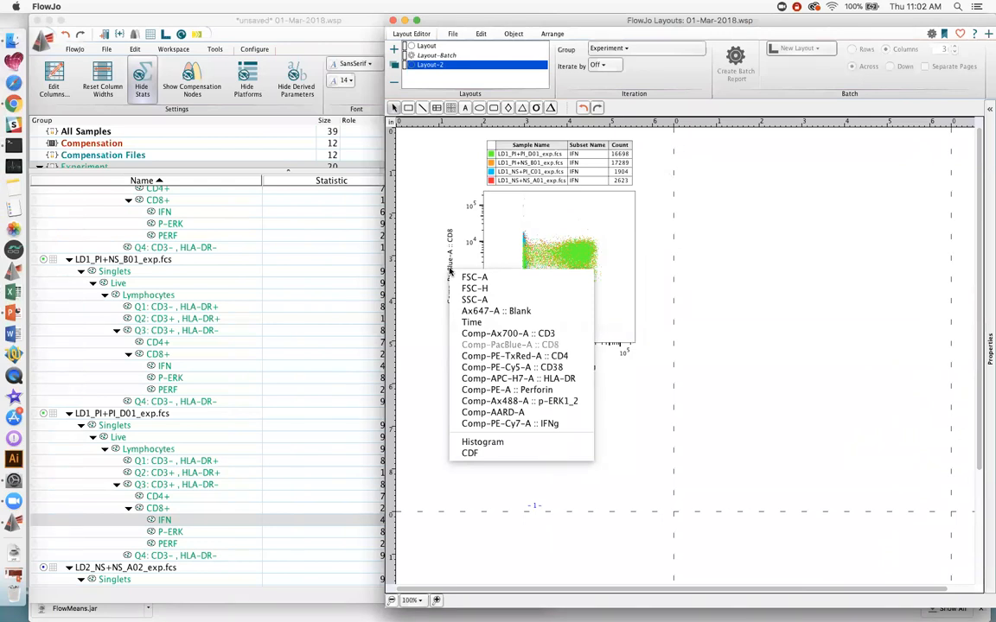
left_click(488, 444)
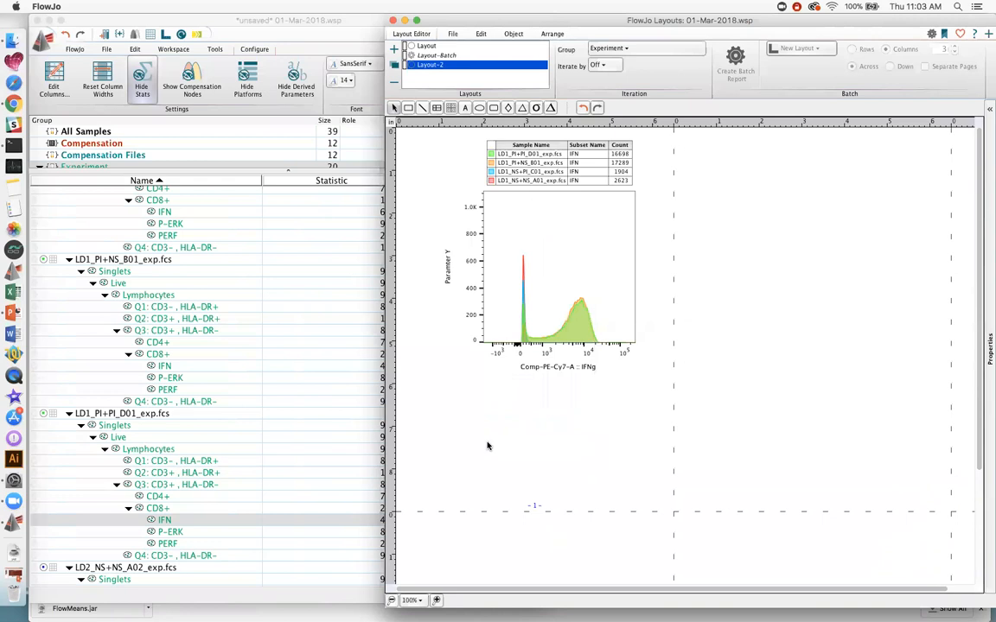
right_click(545, 259)
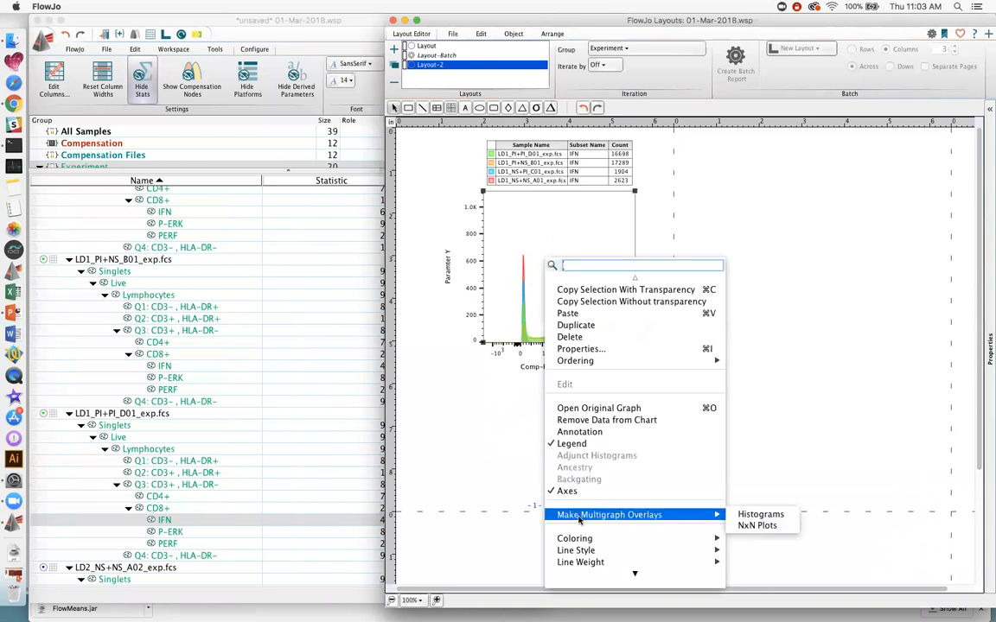
mouse_move(582, 574)
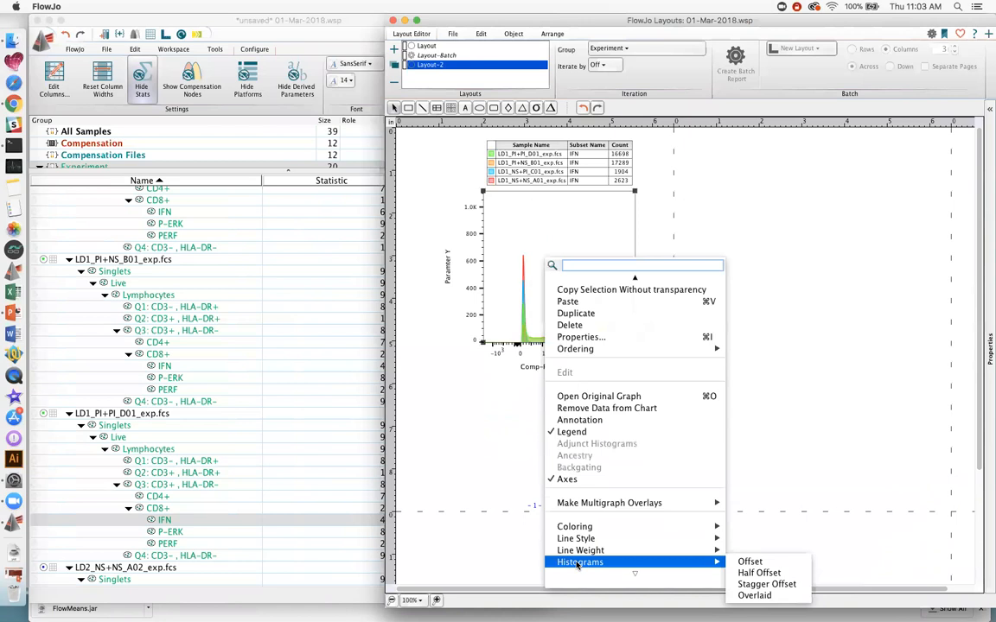
left_click(748, 564)
- Move the histogram plot lower on the page and the legend table to the page's top edge, leaving a gap between them
left_click_drag(552, 282, 534, 324)
left_click_drag(531, 197, 525, 153)
left_click_drag(531, 260, 519, 262)
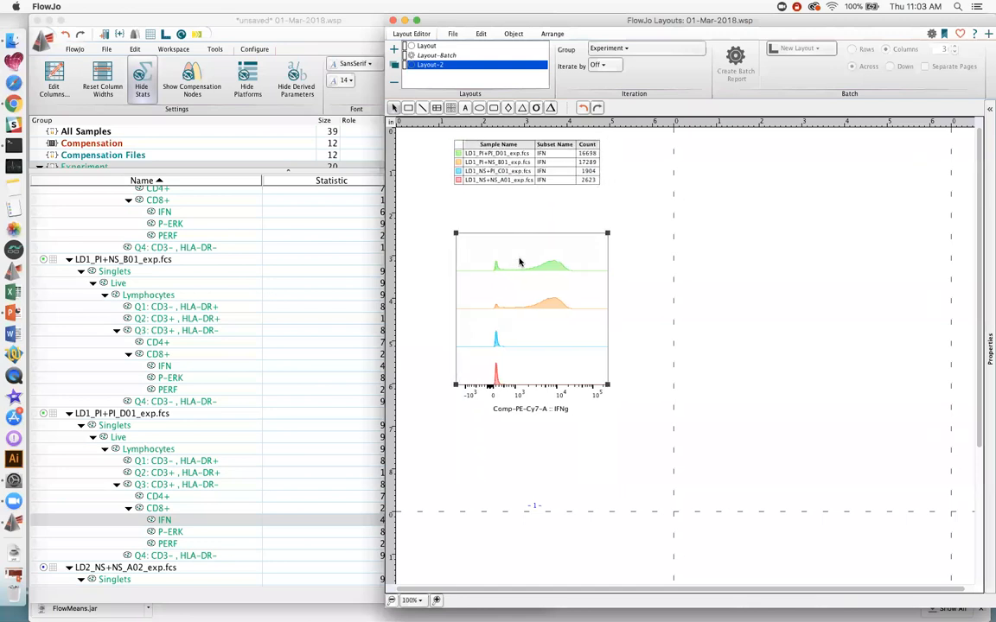
mouse_move(530, 145)
left_mouse_down()
mouse_move(534, 170)
mouse_move(534, 138)
left_mouse_up()
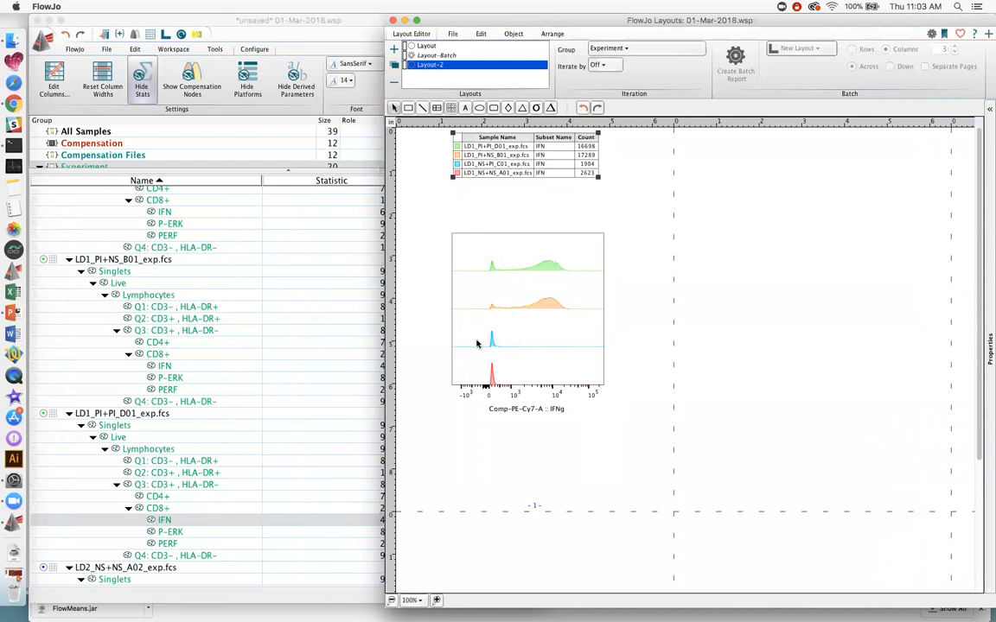
- Switch the overlaid histograms to Stagger Offset and adjust the slant and depth of the staggered stack
right_click(538, 329)
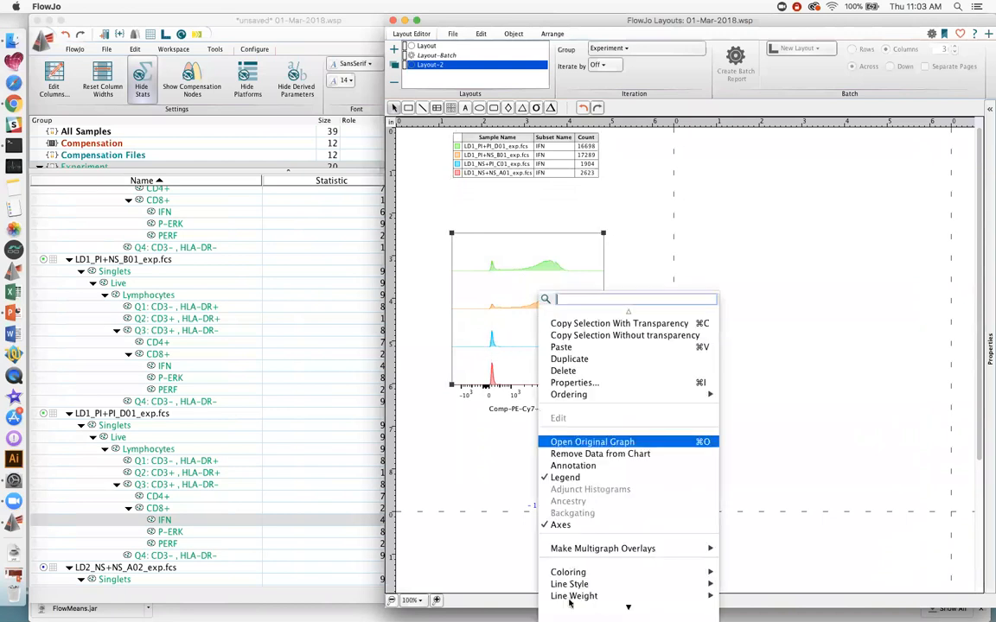
mouse_move(568, 599)
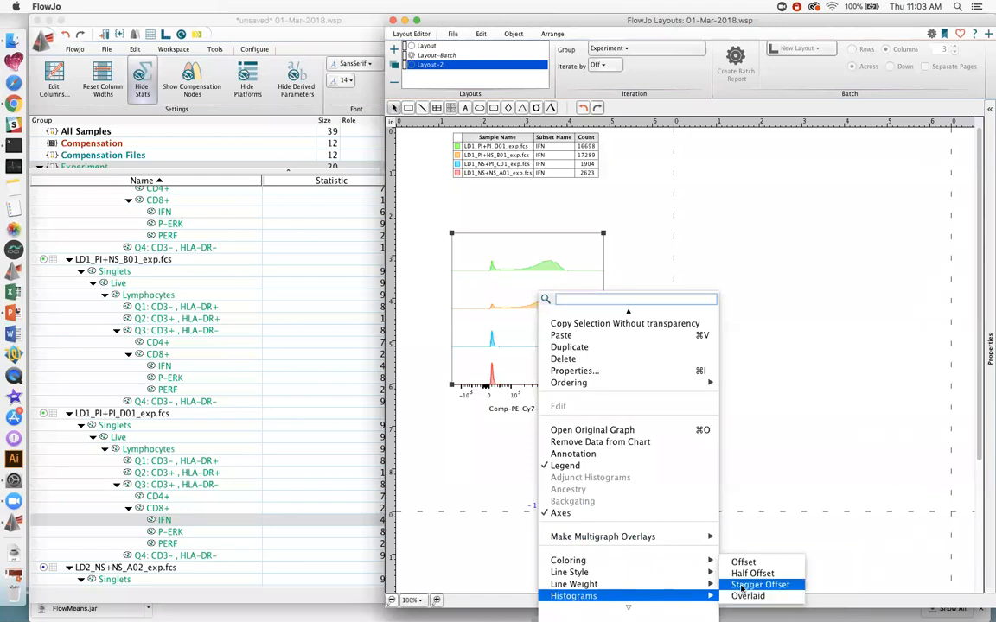
left_click(752, 585)
left_click_drag(638, 364, 652, 295)
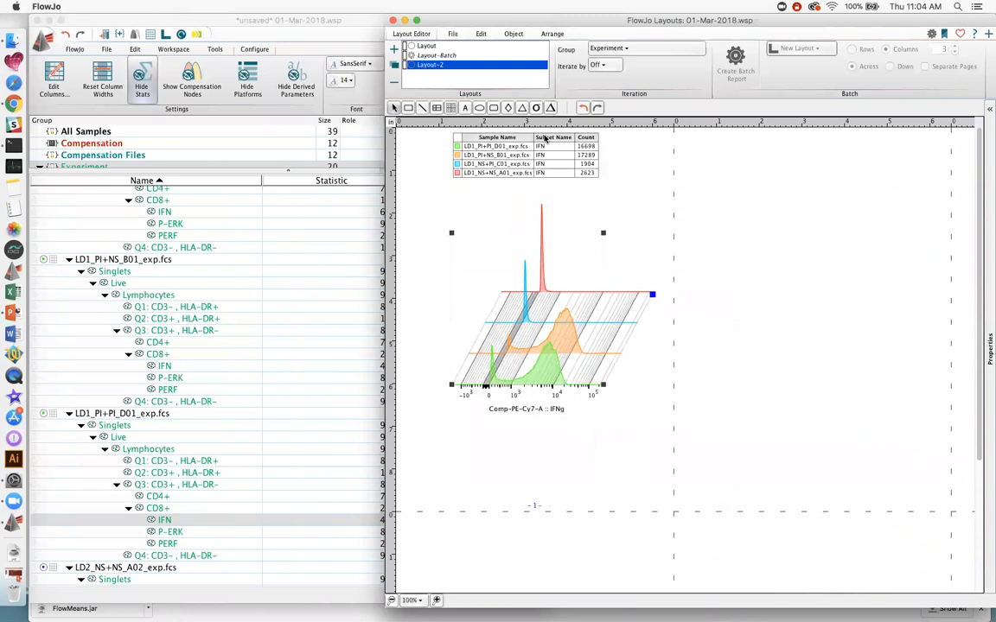
- Move the LD1_NS+NS_A01_exp.fcs layer to the first row of the legend so its histogram sits in front
left_click(476, 175)
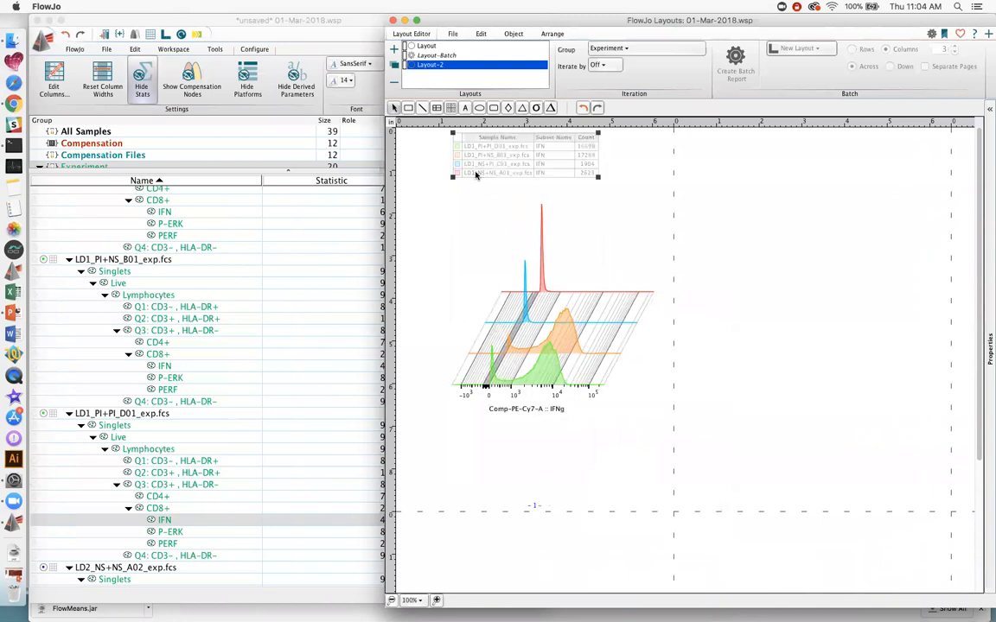
left_click(486, 174)
left_click_drag(486, 174, 481, 140)
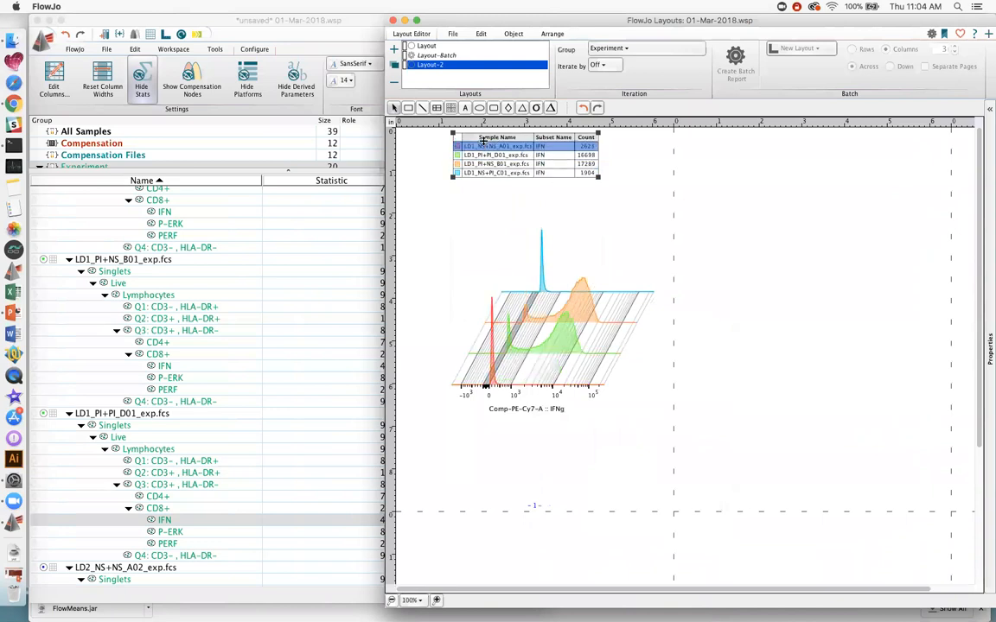
- Recolor the LD1_NS+NS_A01_exp.fcs histogram gray and set its coloring to Filled
left_click(457, 146)
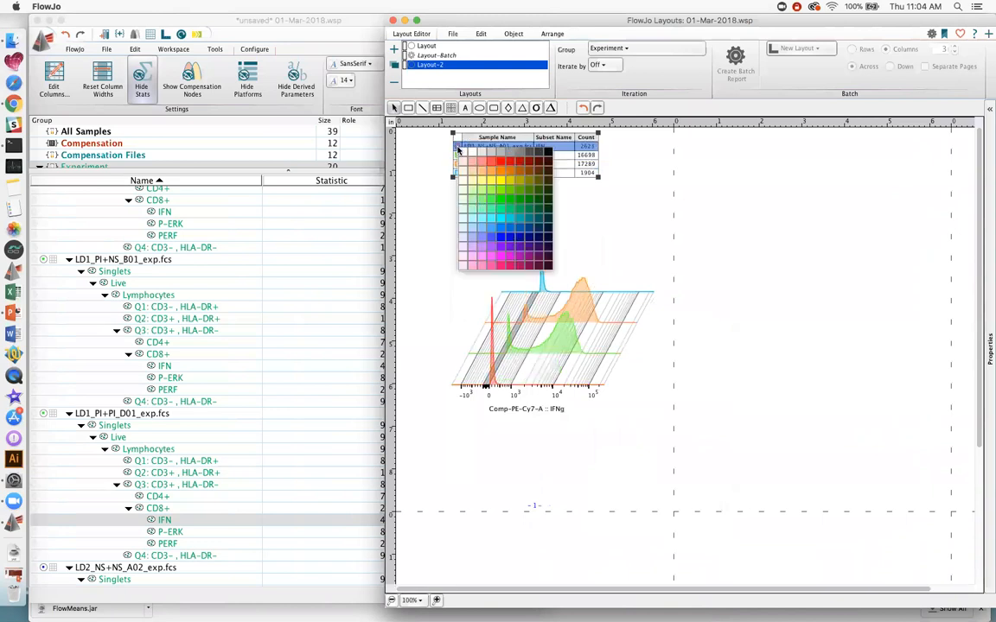
left_click(500, 155)
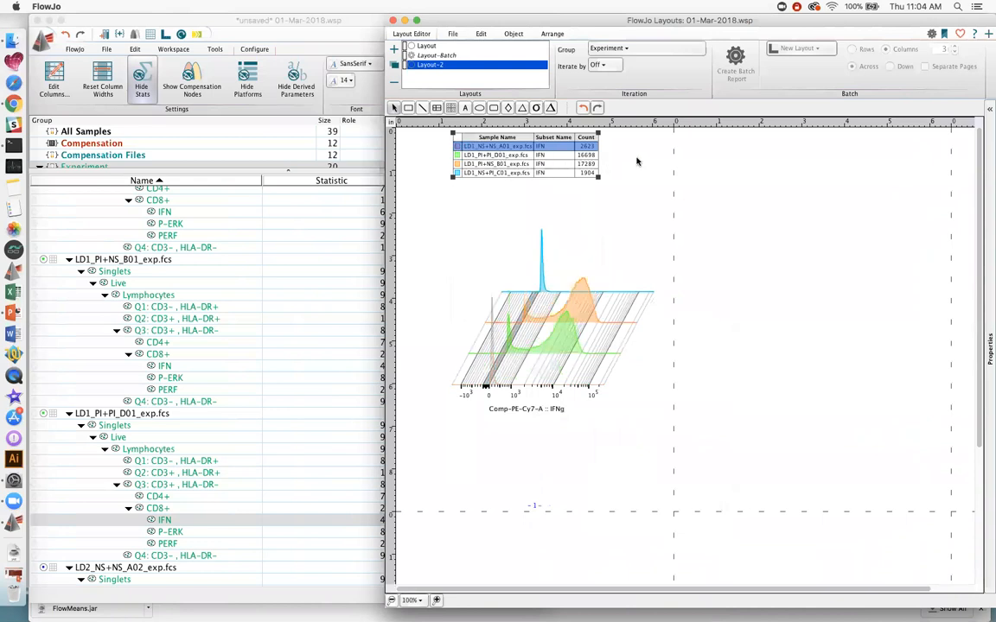
right_click(481, 148)
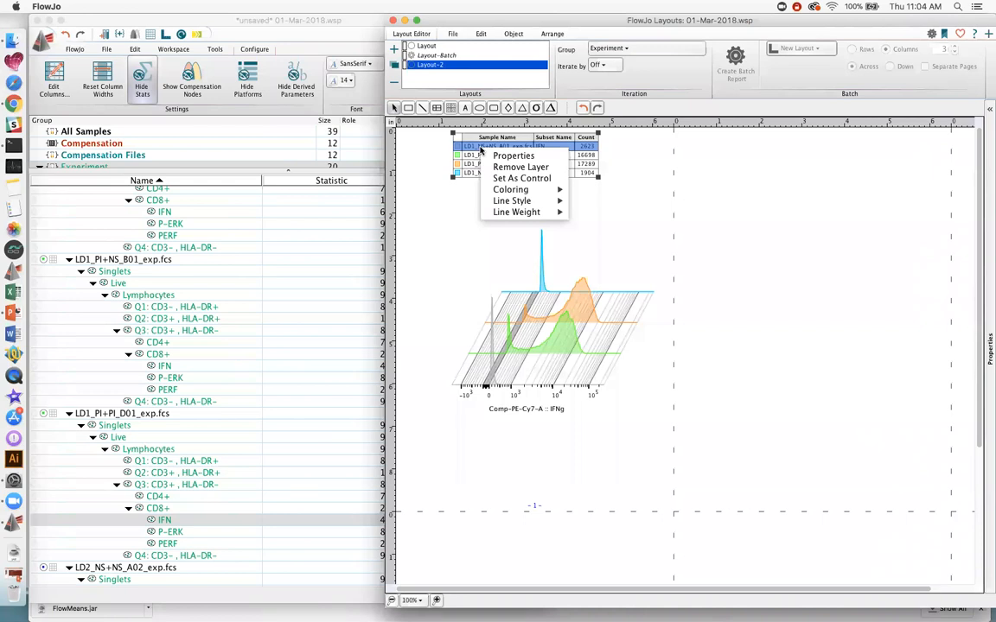
mouse_move(523, 190)
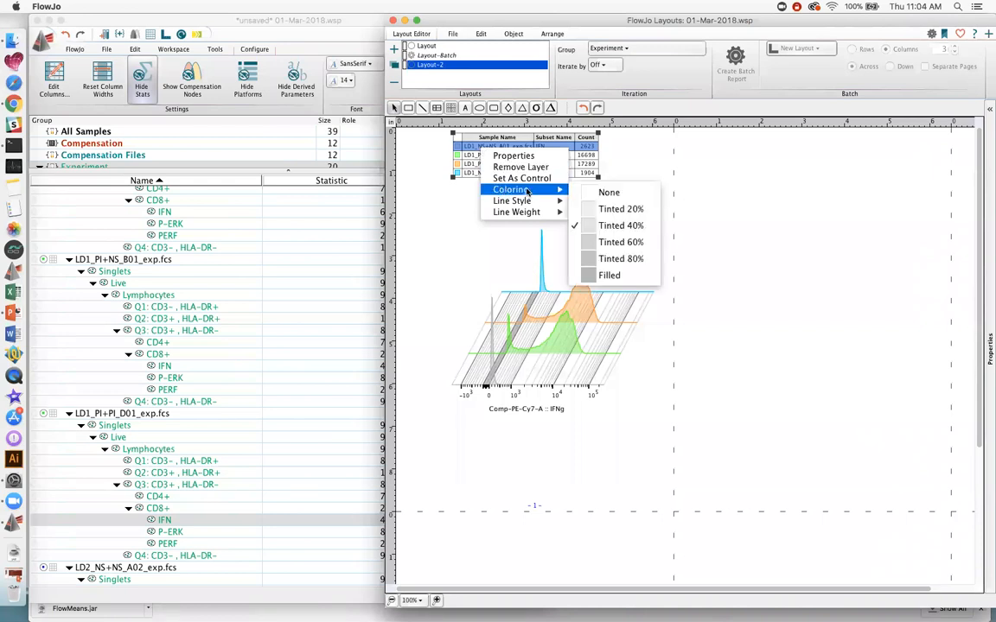
left_click(589, 275)
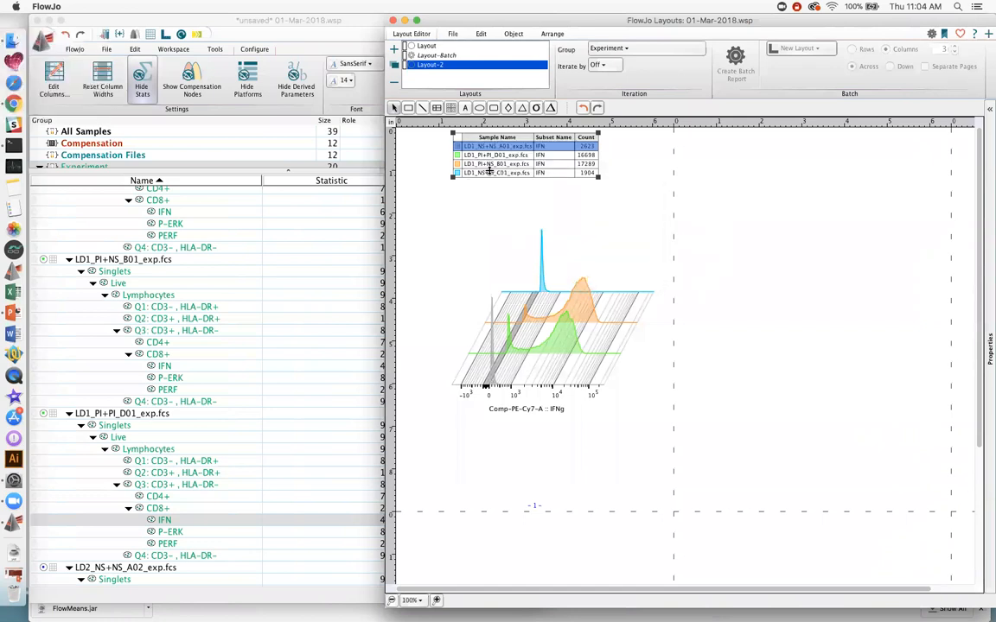
- Iterate the staggered histogram layout by Panel with a panel size of 4 samples
left_click(573, 307)
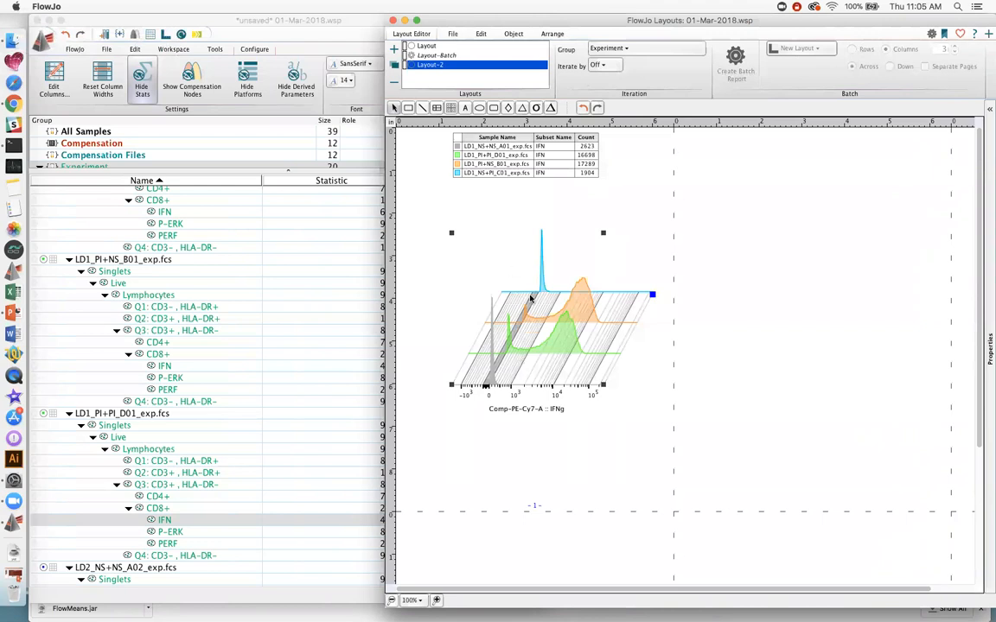
left_click(611, 66)
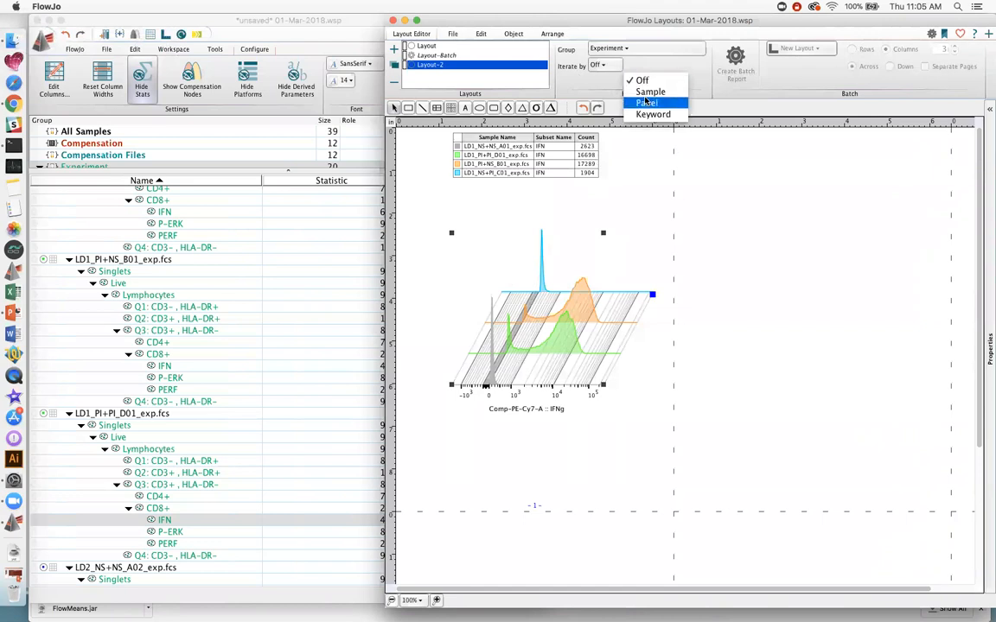
left_click(650, 104)
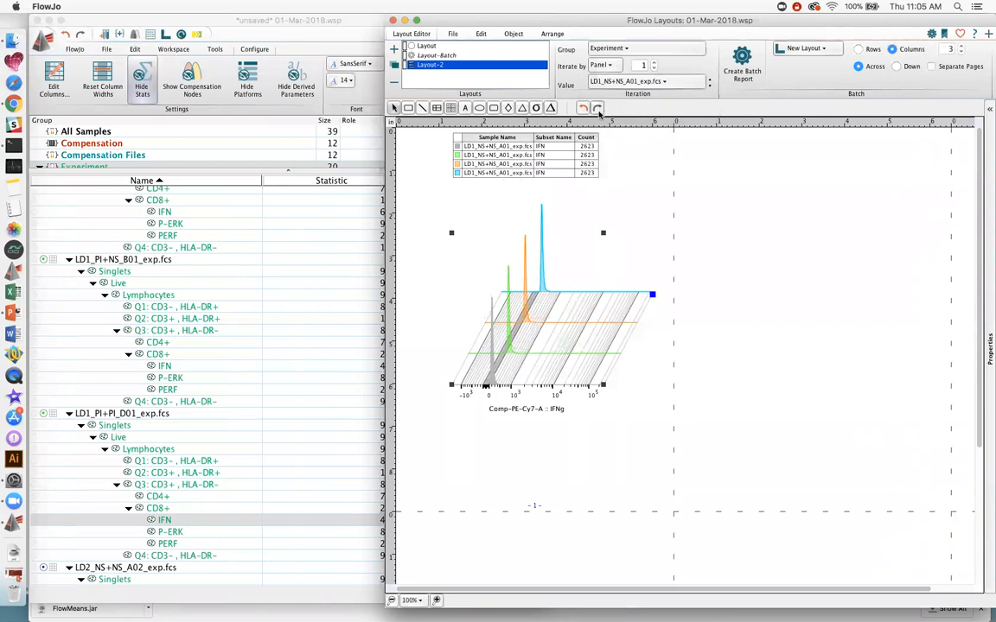
left_click(602, 69)
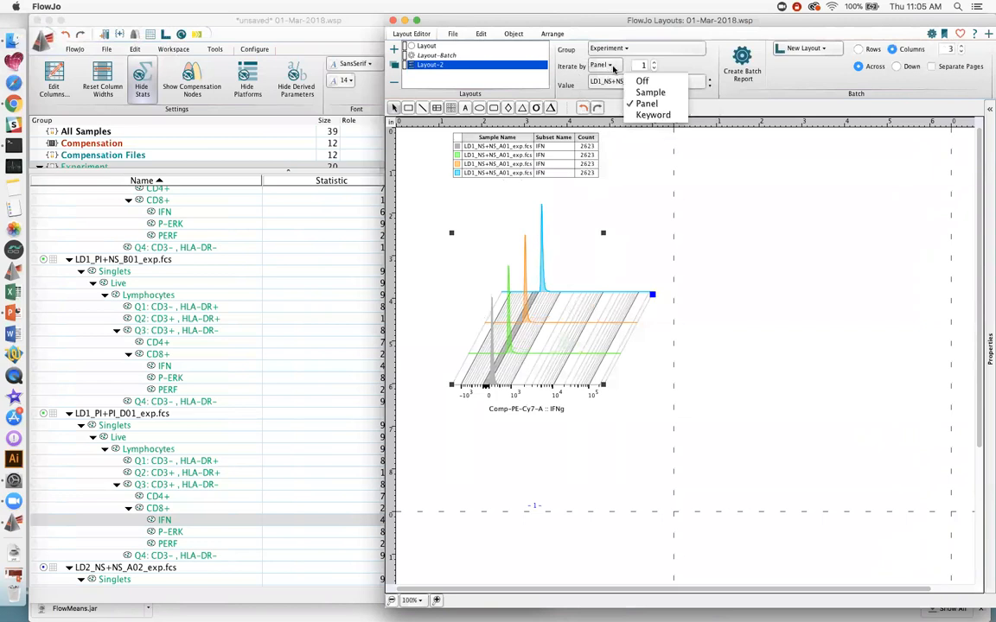
left_click(646, 105)
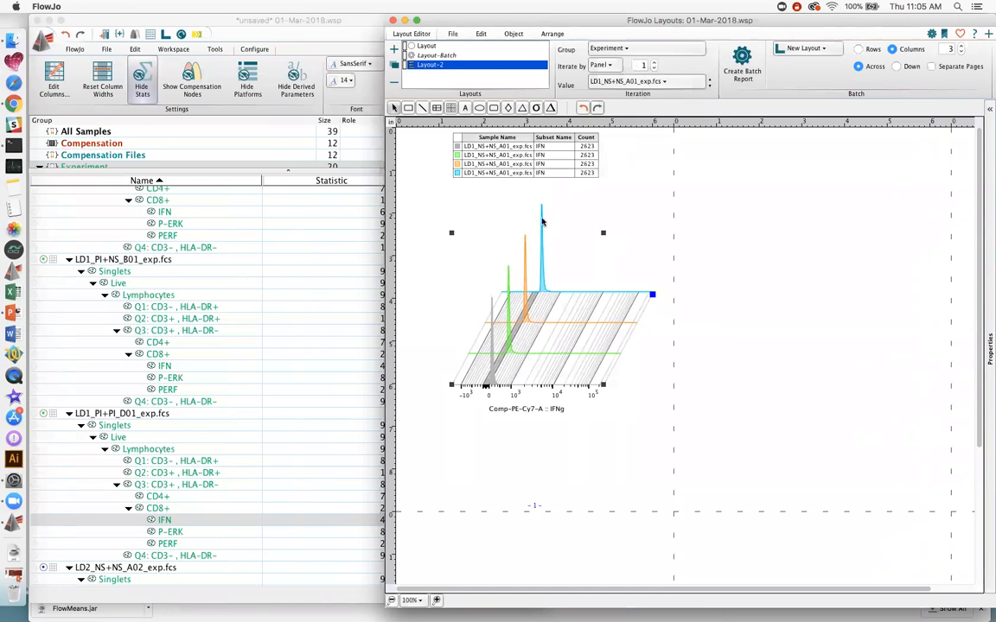
left_click(655, 65)
left_click(654, 65)
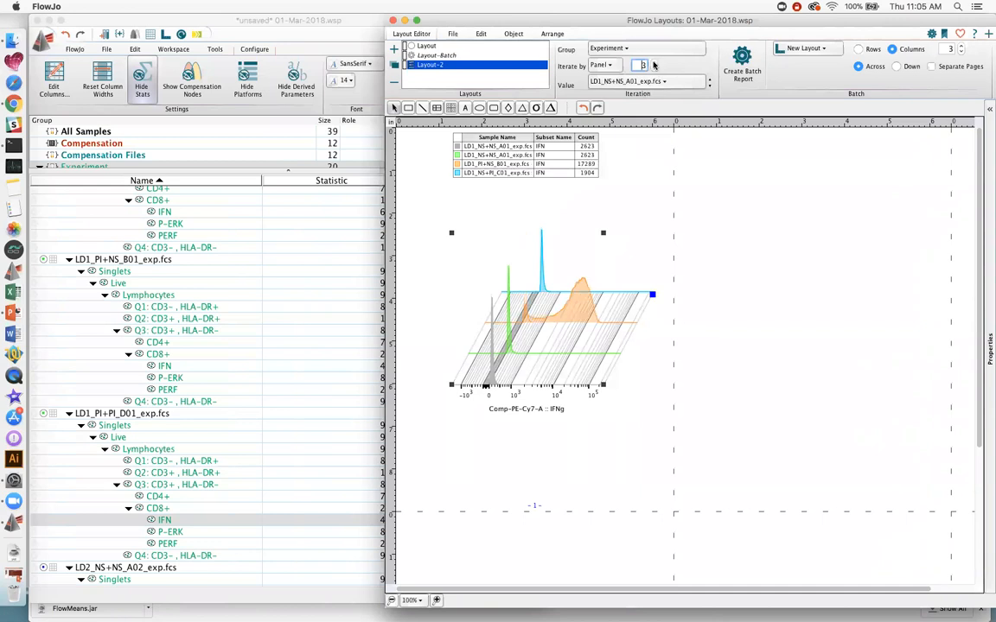
left_click(654, 65)
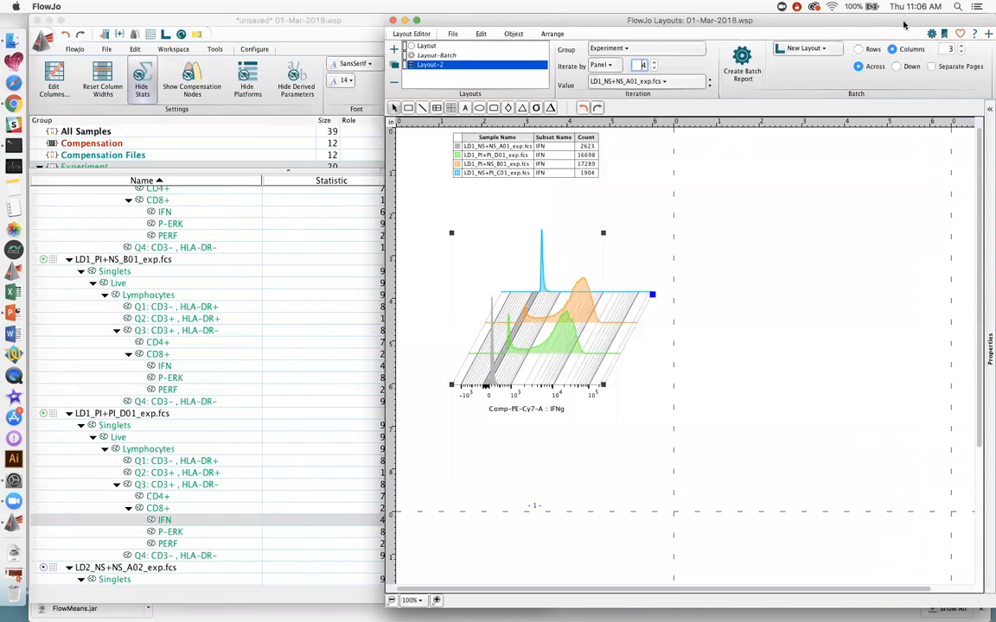
- Create a batch report of the iterated panels as a new layout in a single column and review its histogram overlays
left_click_drag(902, 21, 839, 21)
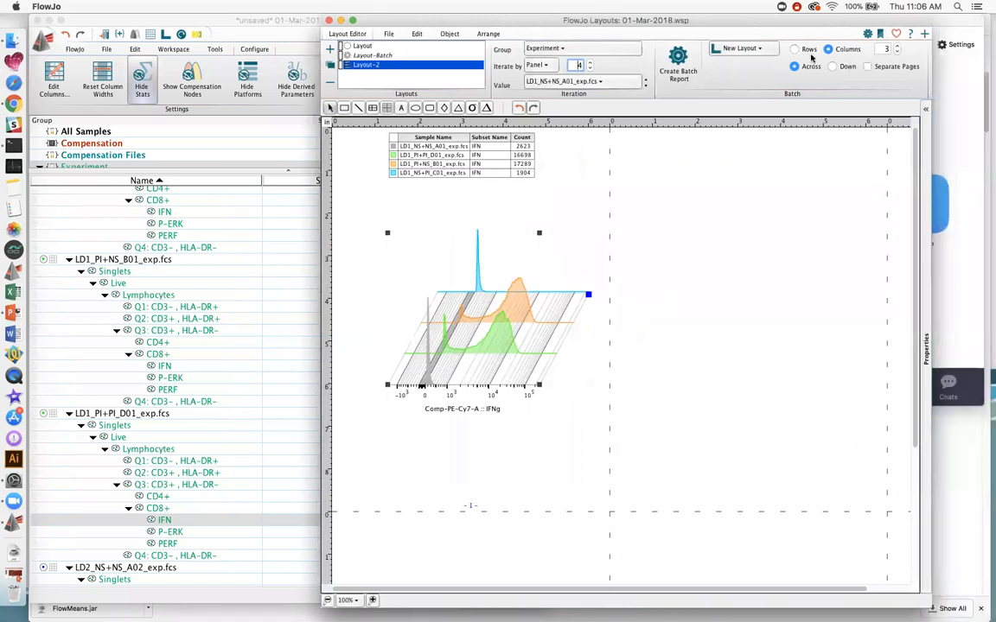
double_click(897, 53)
left_click(678, 56)
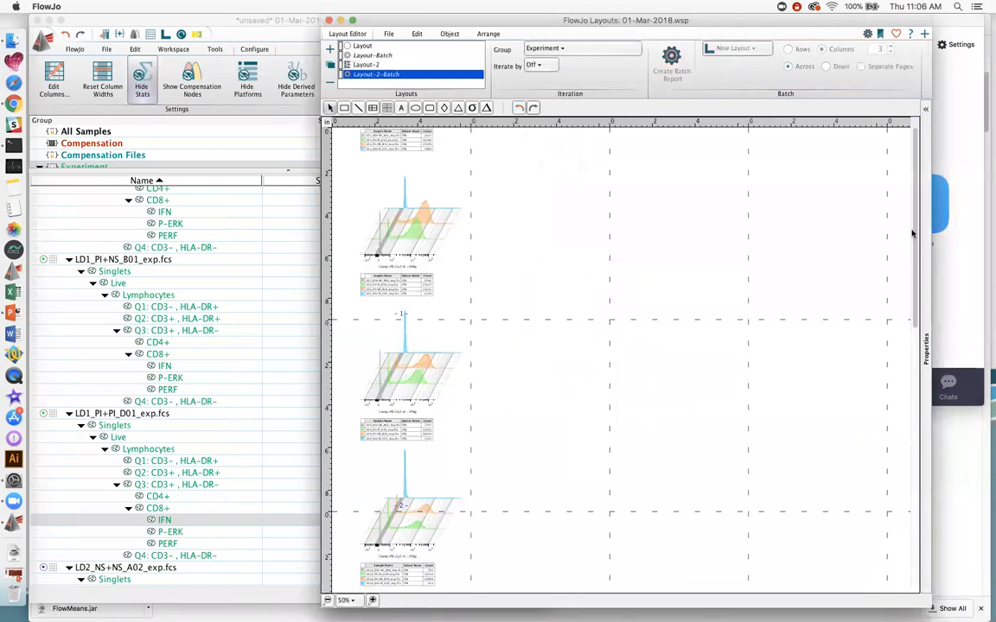
left_click_drag(914, 235, 913, 414)
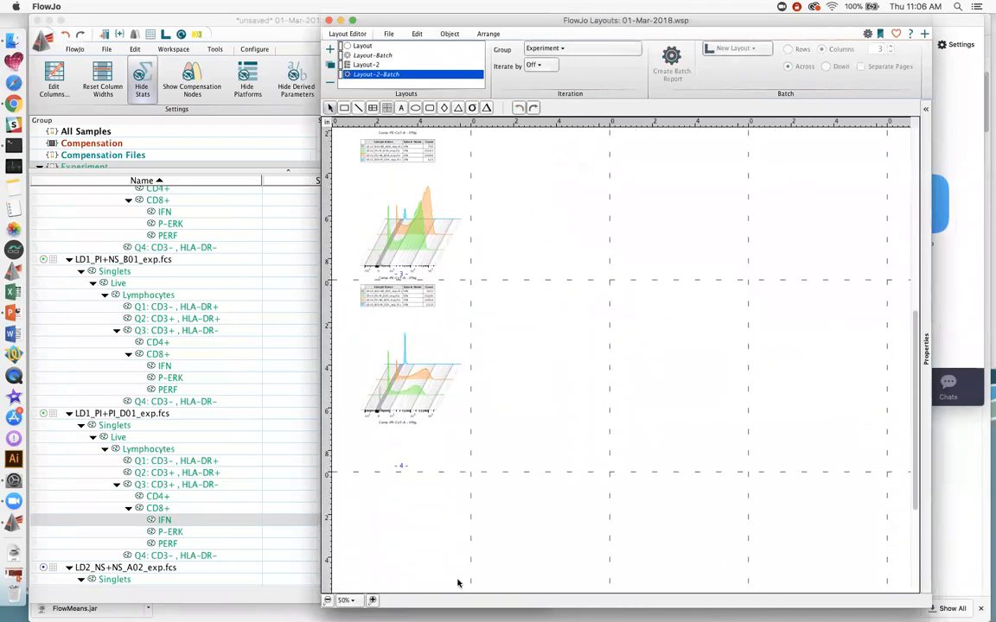
- Examine the four-sample histogram overlays throughout the Layout-2-Batch layout at 100% zoom
left_click(372, 600)
left_click(371, 600)
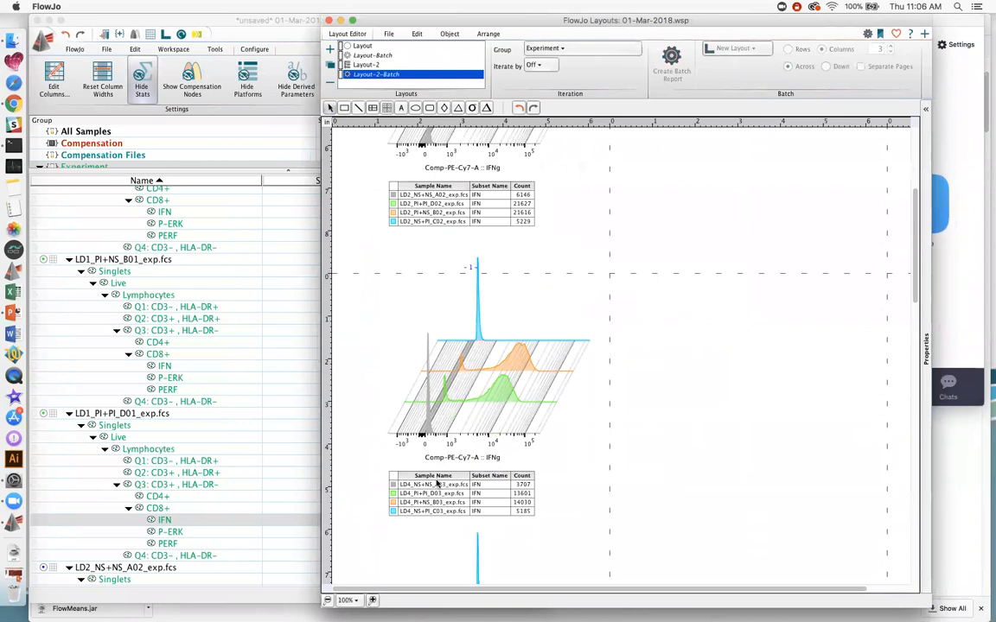
scroll(904, 356, "down", 10)
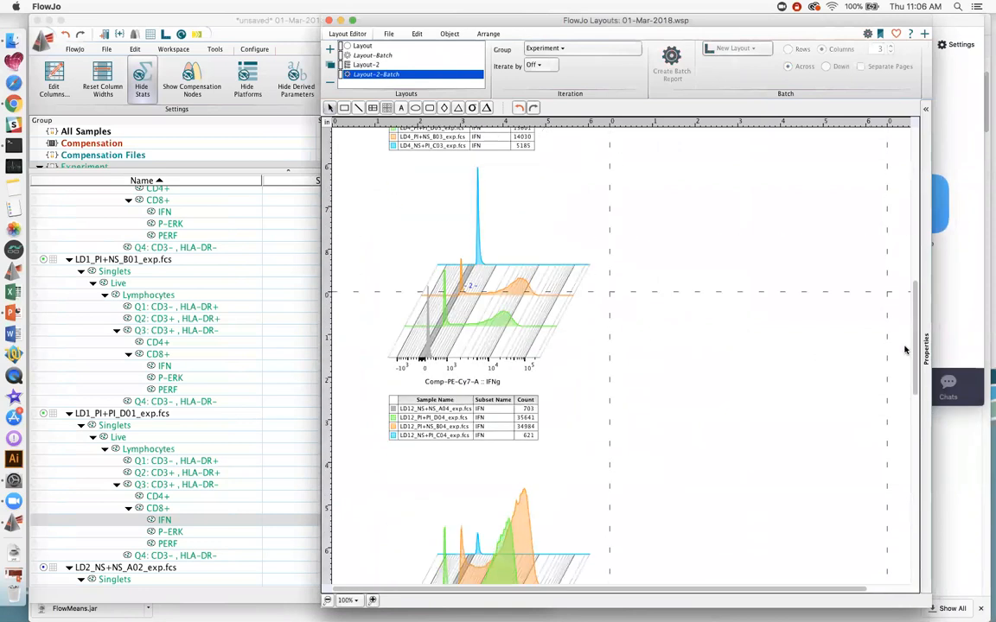
scroll(904, 356, "up", 10)
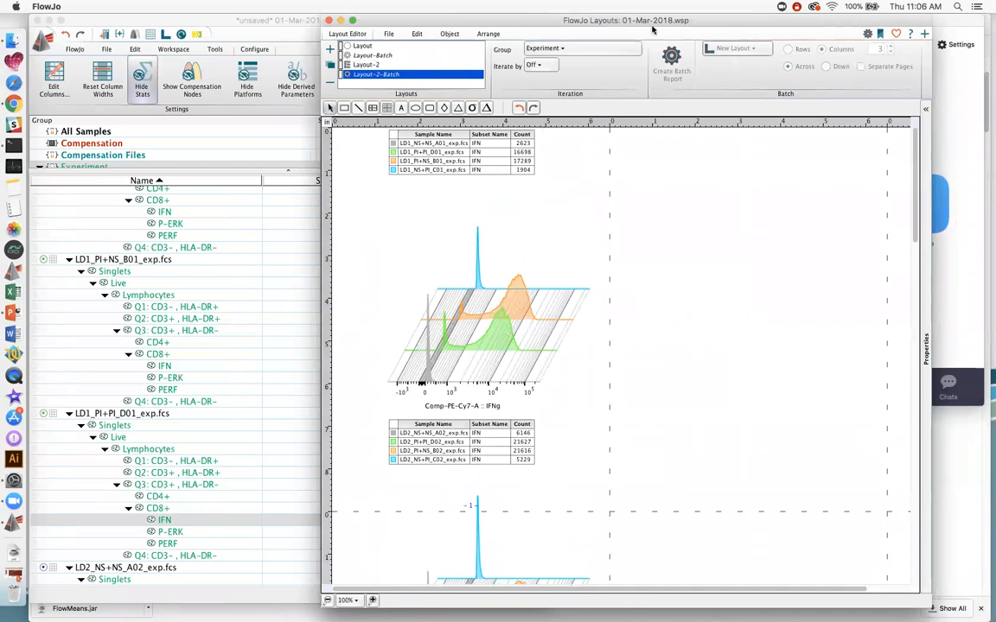
- Check the available batch report output types for Layout-2 and compare that layout with Layout-2-Batch
left_click(366, 65)
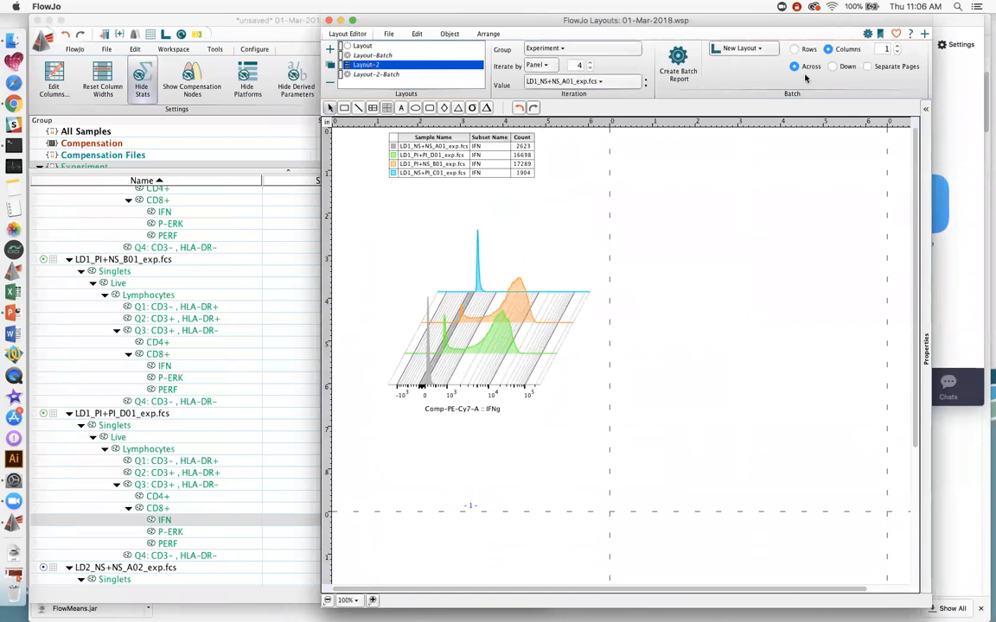
left_click(760, 50)
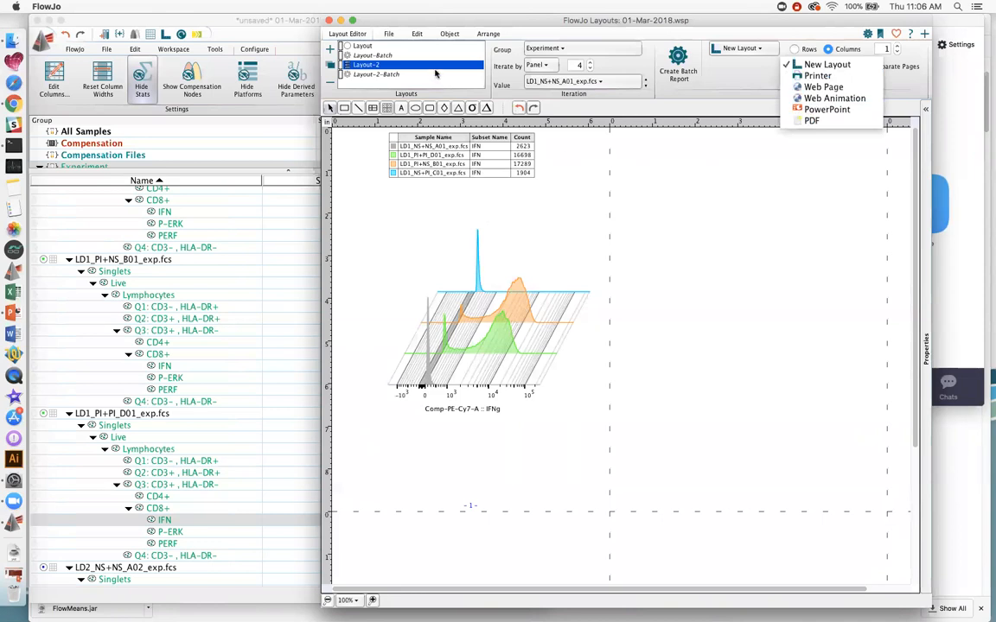
left_click(394, 75)
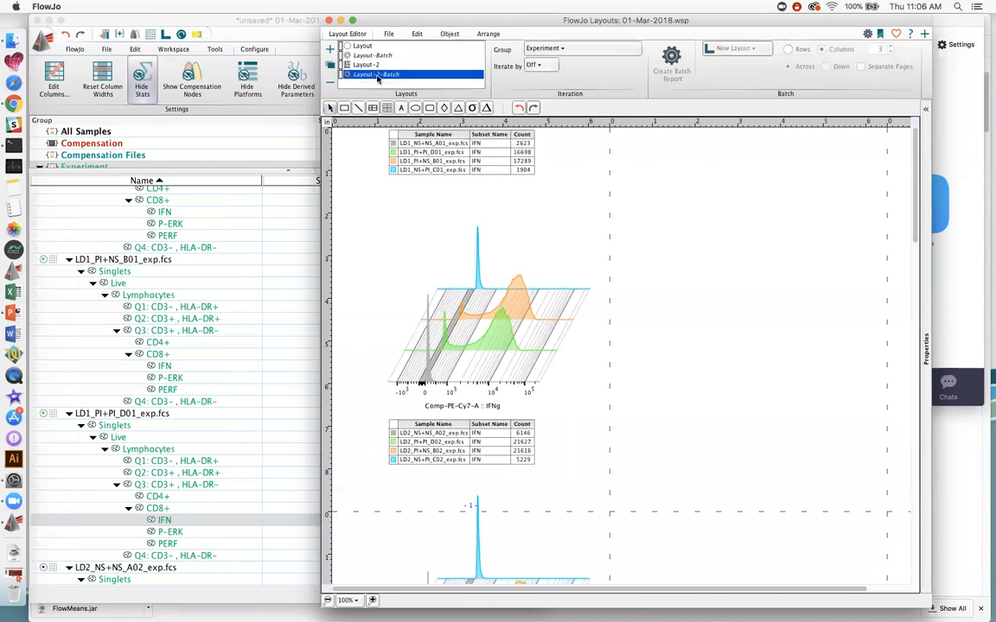
left_click(350, 65)
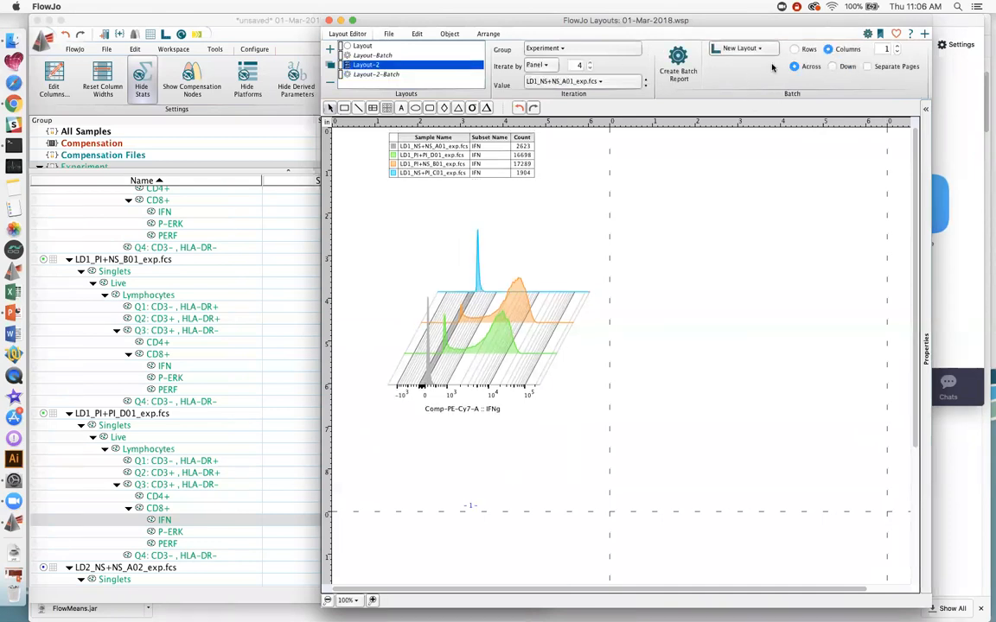
left_click(748, 50)
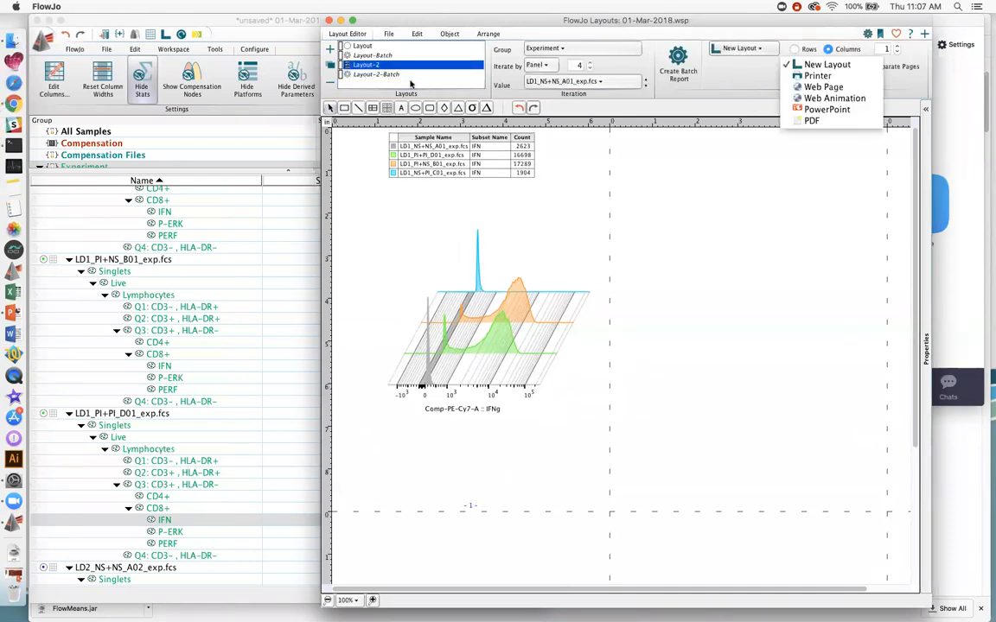
left_click(380, 75)
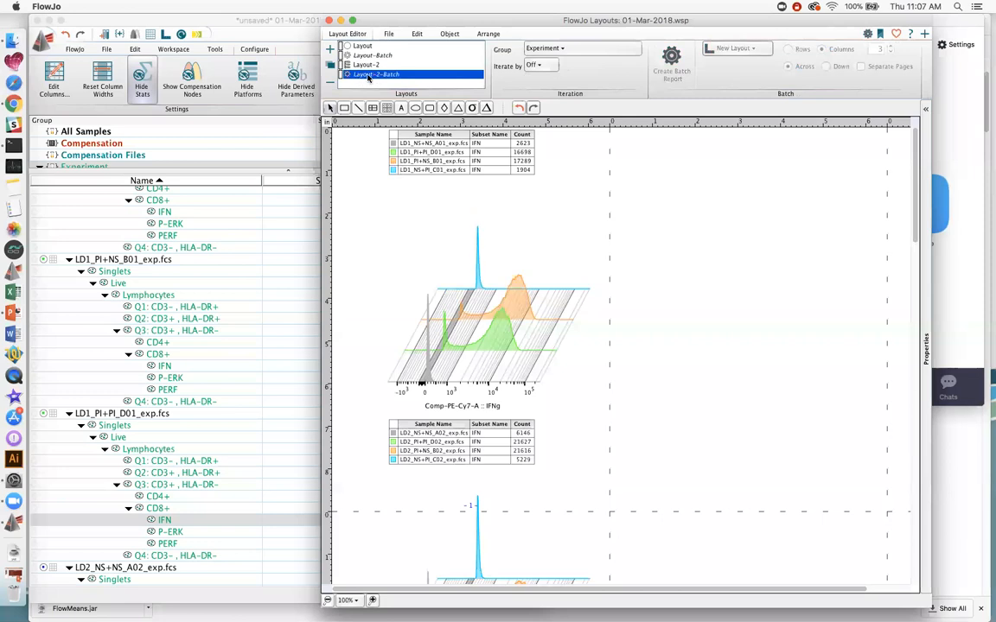
- Check the image formats available for exporting the Layout-2-Batch layout
left_click(389, 34)
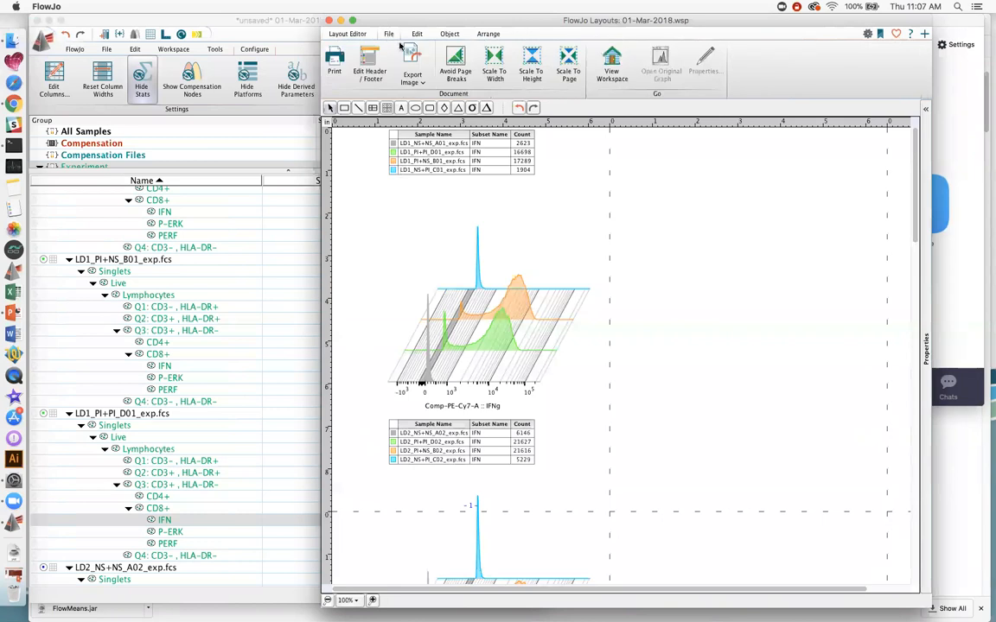
left_click(420, 82)
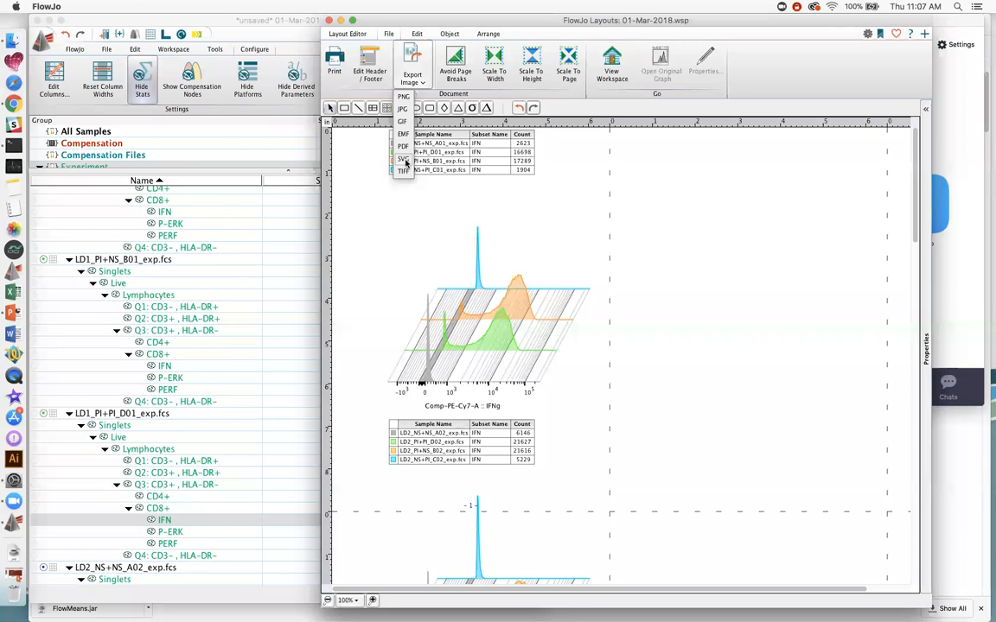
left_click(343, 35)
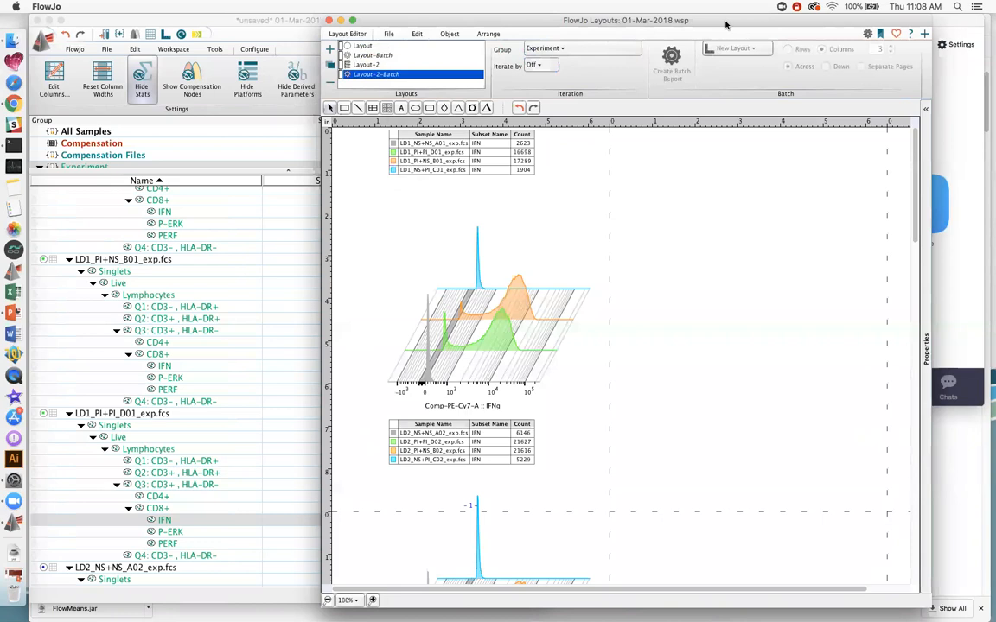
- Close the Layout Editor window and open the Table Editor, placed beside the workspace's sample tree and enlarged
left_click_drag(656, 22, 652, 96)
left_click_drag(588, 147, 639, 22)
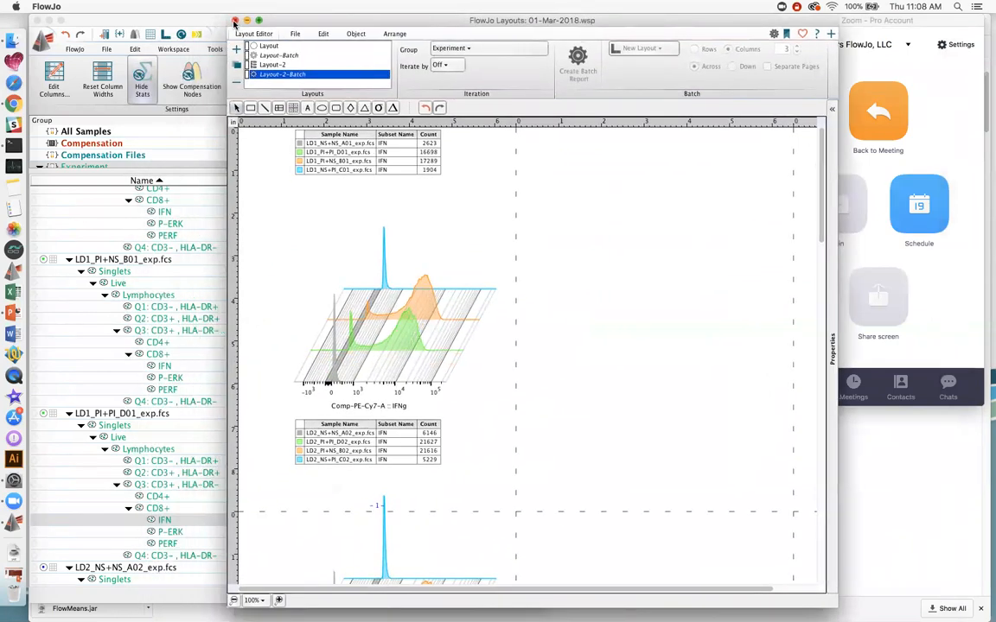
left_click(234, 21)
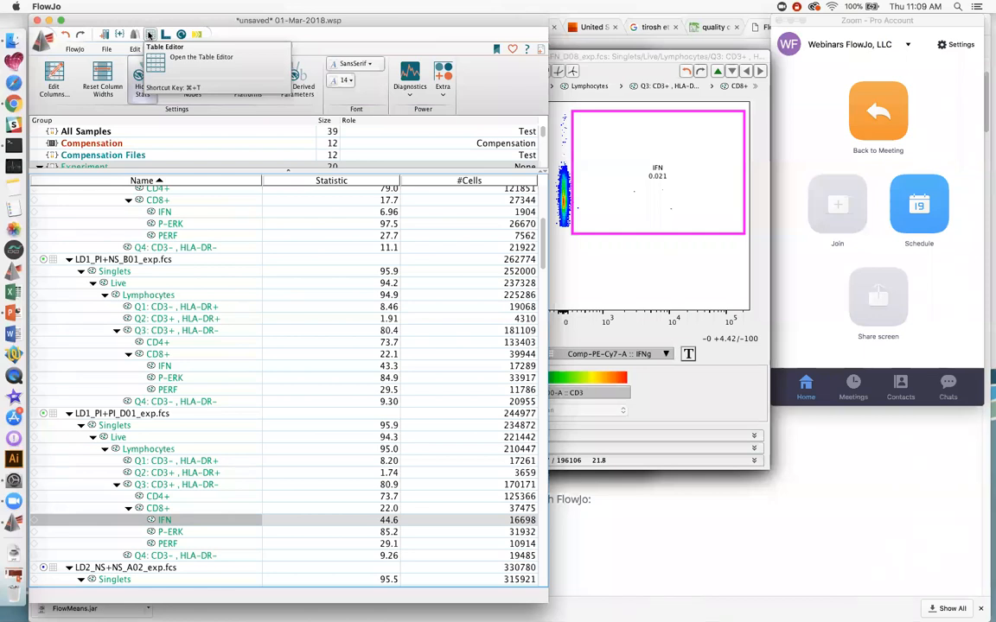
left_click(151, 35)
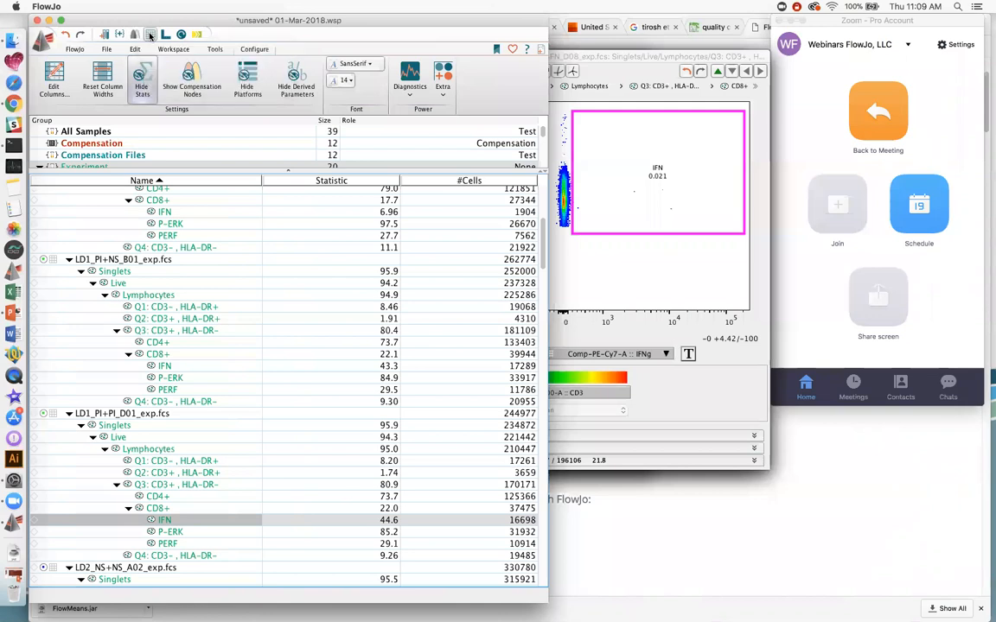
left_click_drag(155, 23, 529, 23)
left_click_drag(828, 212, 915, 286)
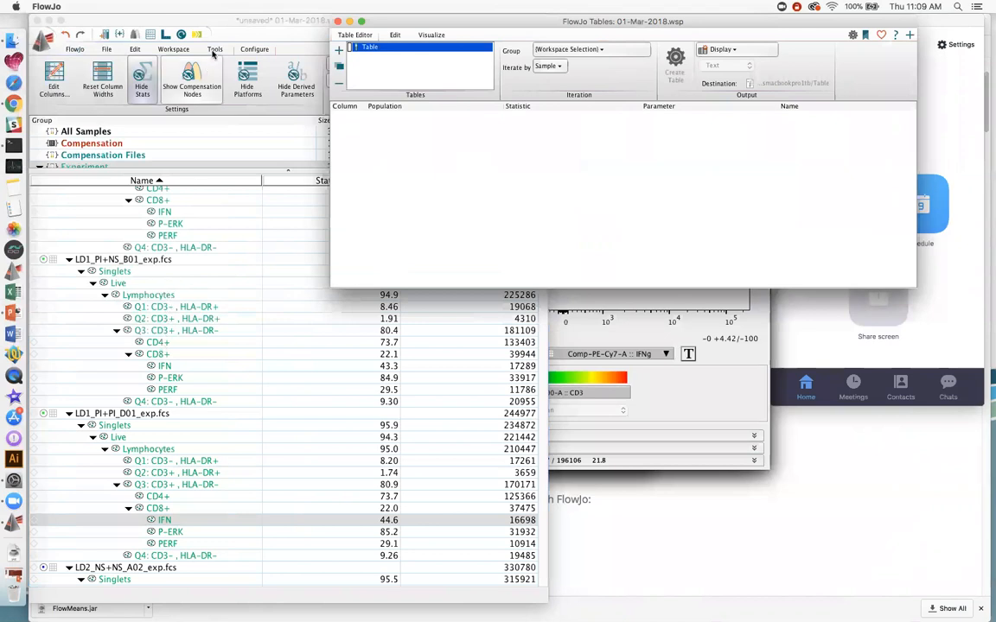
- Show the workspace's hidden statistics and add the CD4+ and CD8+ Counts plus the IFN, P-ERK and PERF Medians to the table
left_click(202, 24)
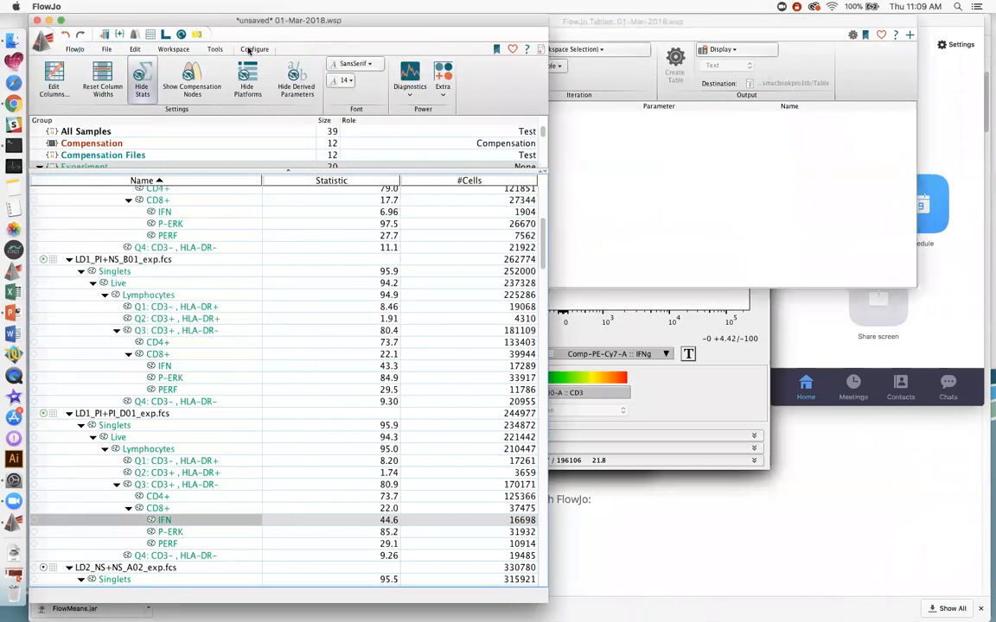
left_click(142, 90)
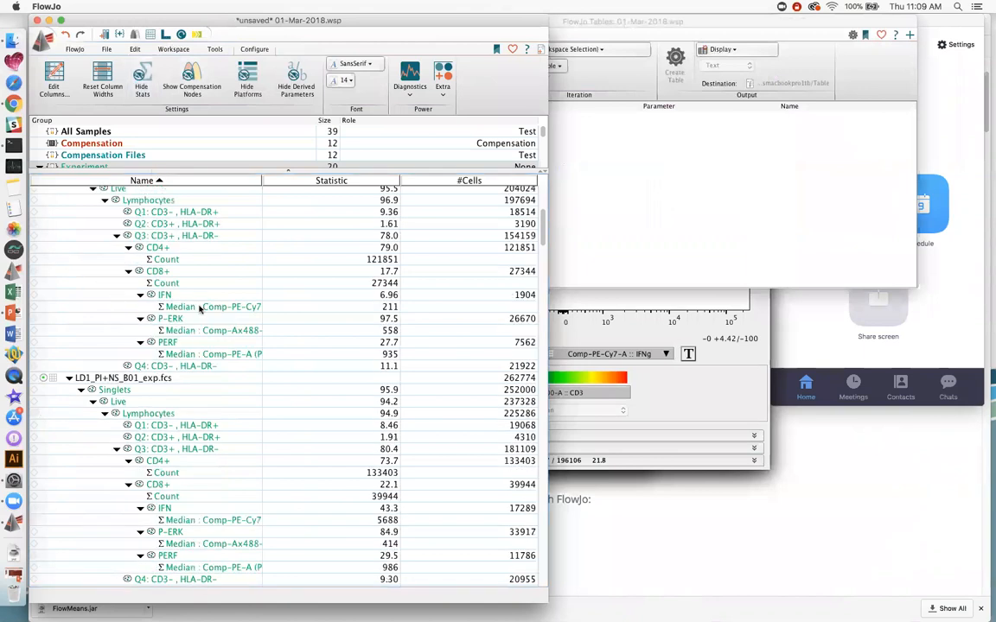
left_click(169, 260)
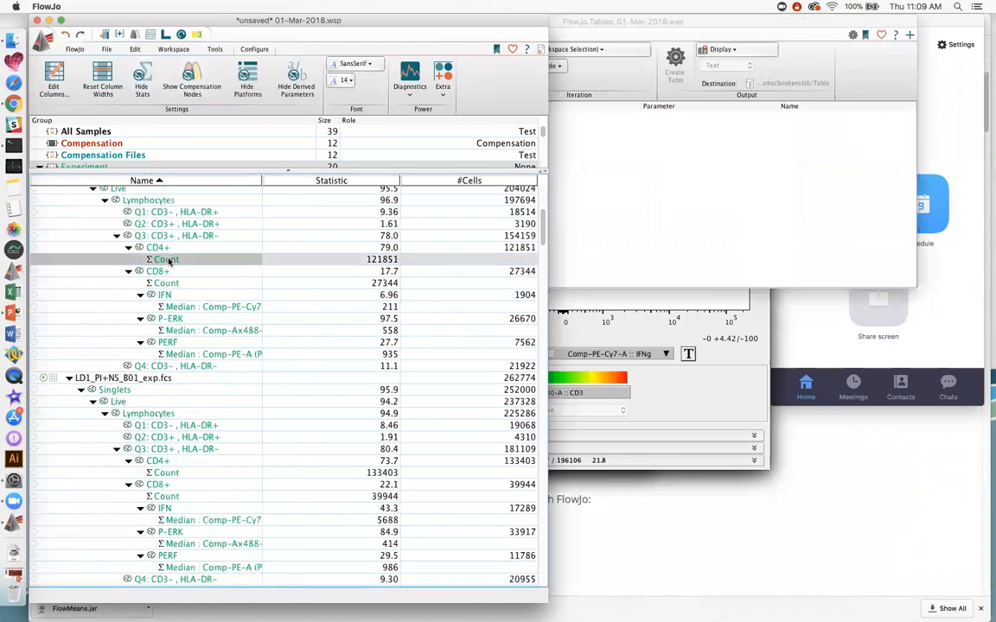
left_click(163, 284, "super")
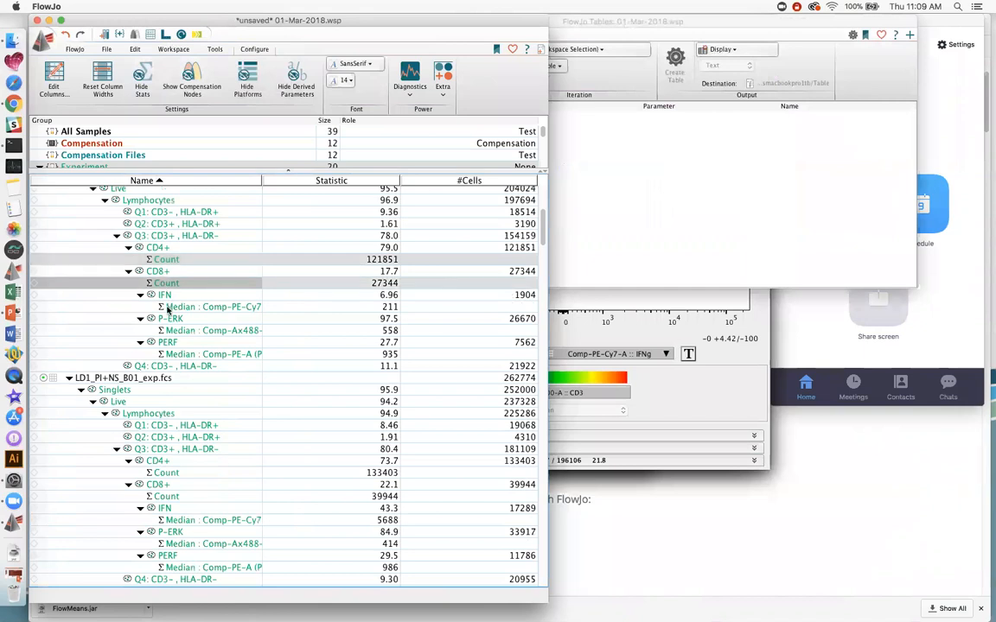
left_click(167, 308, "super")
left_click(167, 332, "super")
left_click(170, 355, "super")
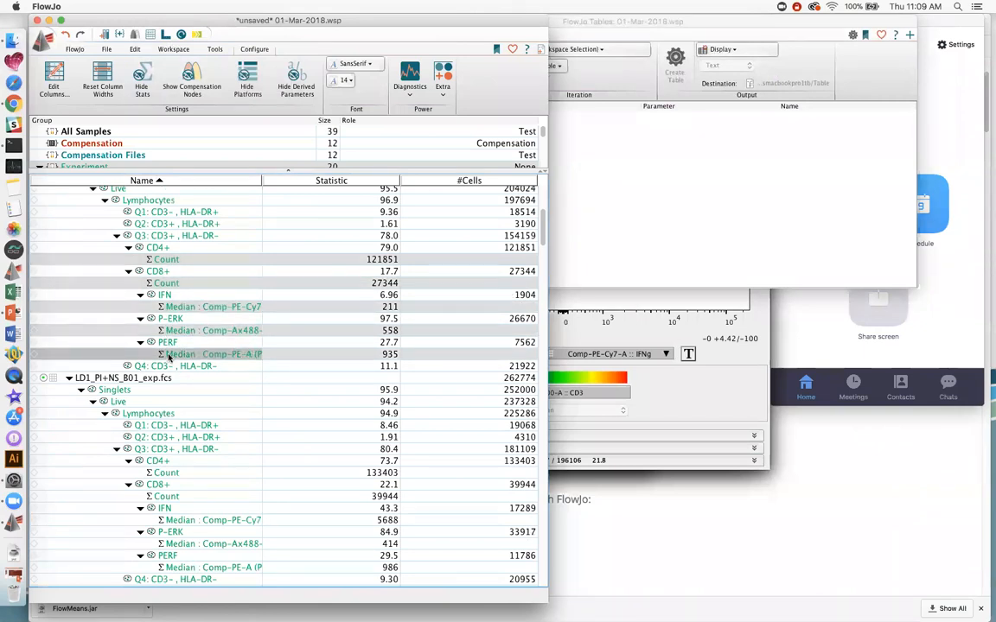
left_click_drag(155, 262, 669, 174)
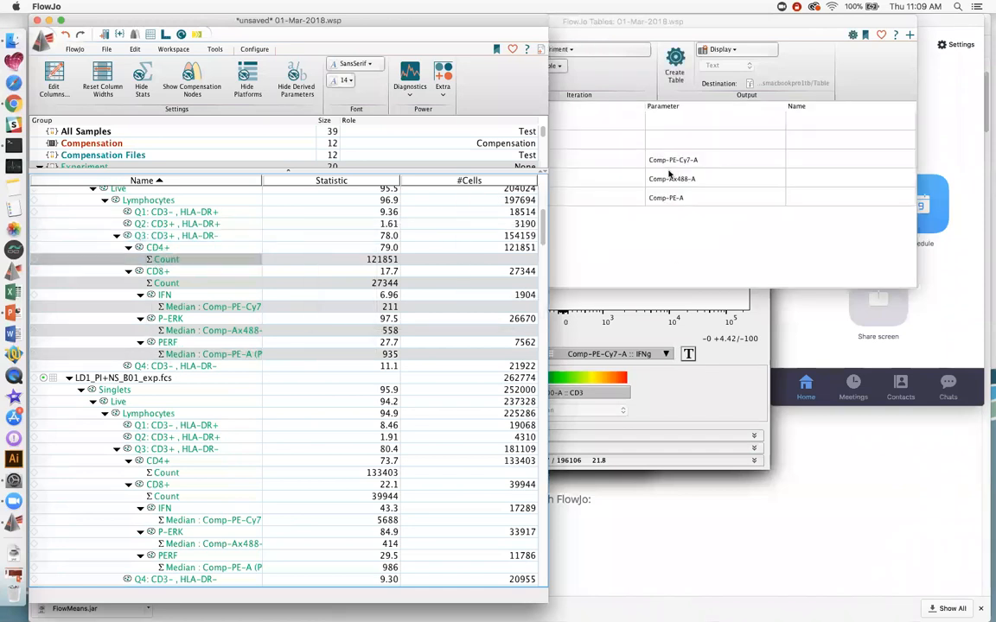
- Add the CD4+ population to the table as a Freq. of Parent column
left_click_drag(158, 250, 654, 249)
left_click(654, 249)
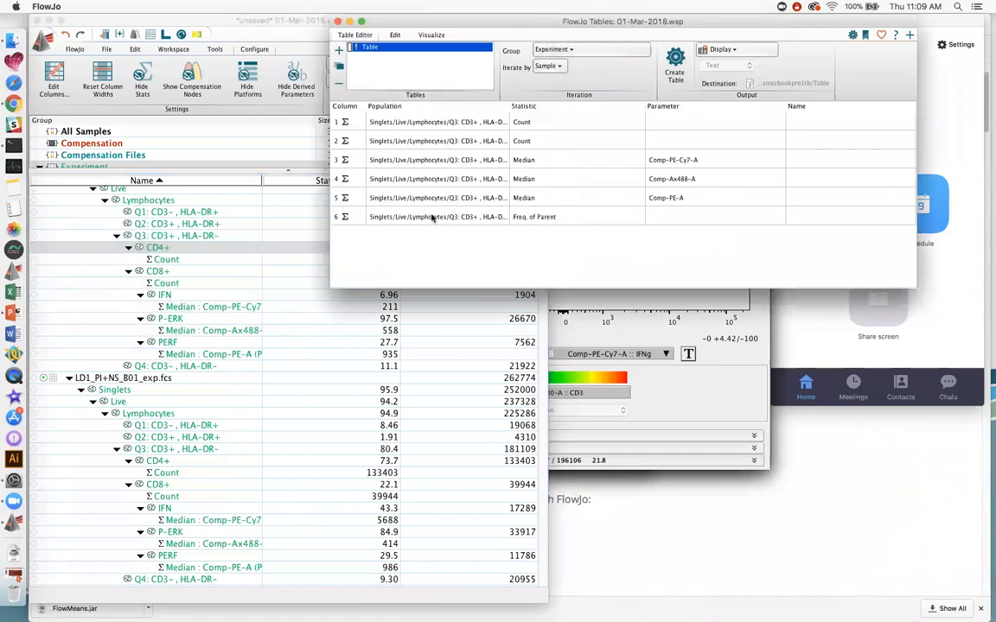
left_click(533, 218)
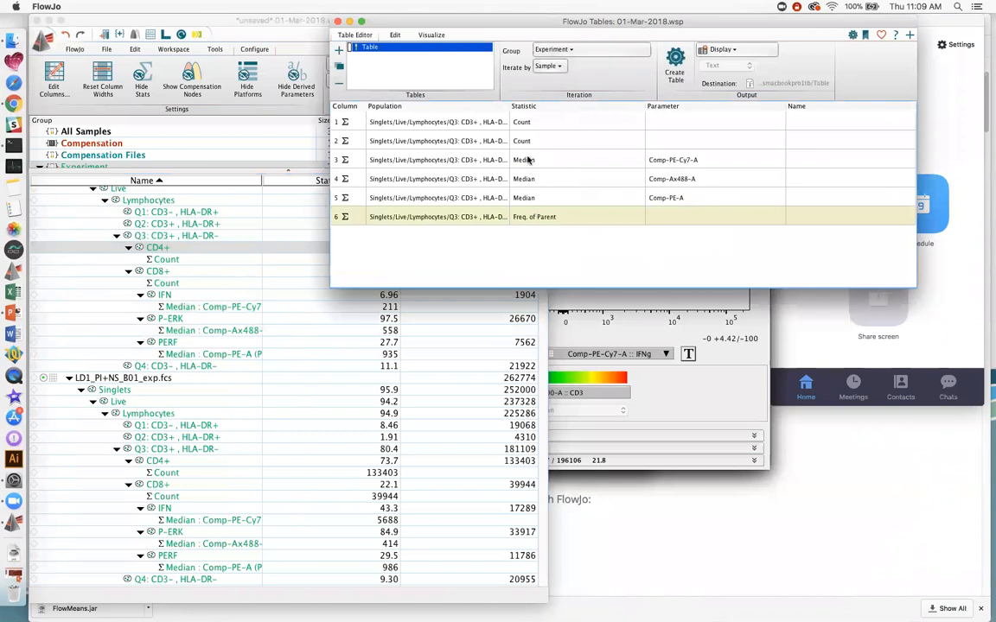
- Apply Heat Map formatting to the three Median rows for Comp-PE-Cy7-A, Comp-Ax488-A and Comp-PE-A
left_click(468, 162)
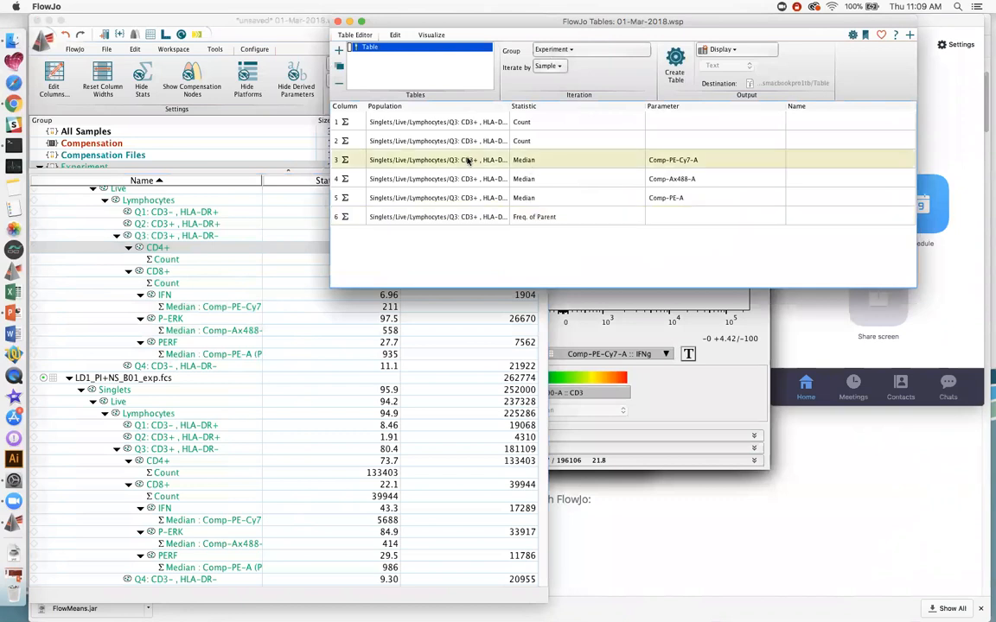
left_click(462, 198, "shift")
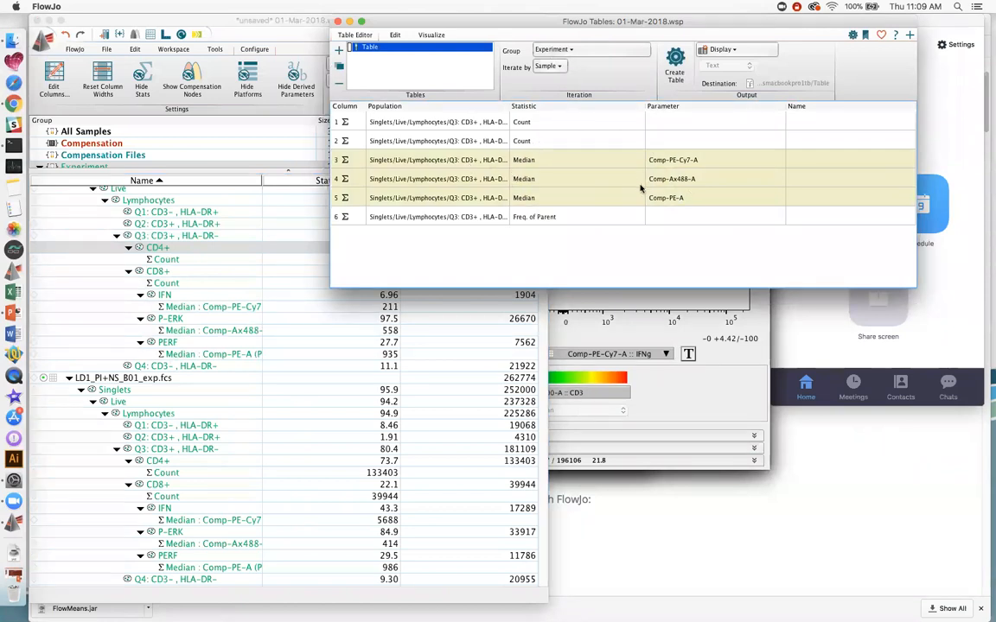
left_click_drag(668, 24, 580, 81)
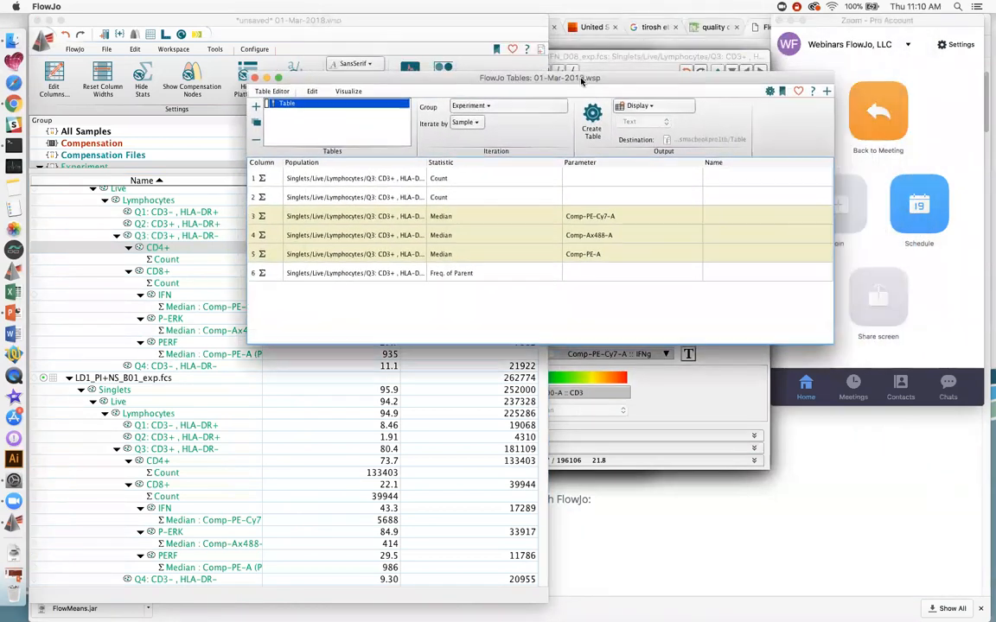
left_click(342, 94)
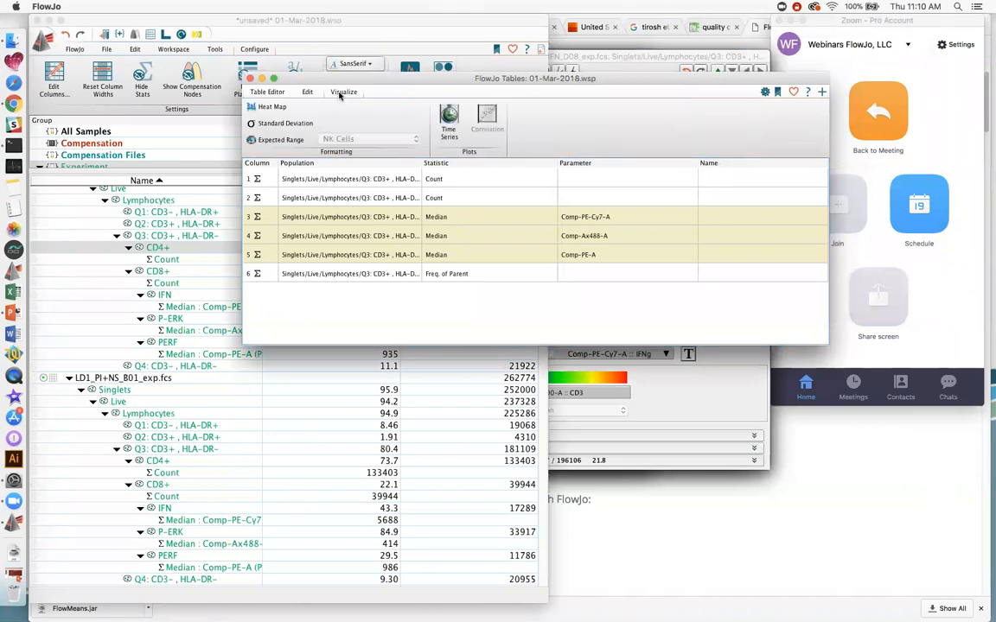
left_click(268, 107)
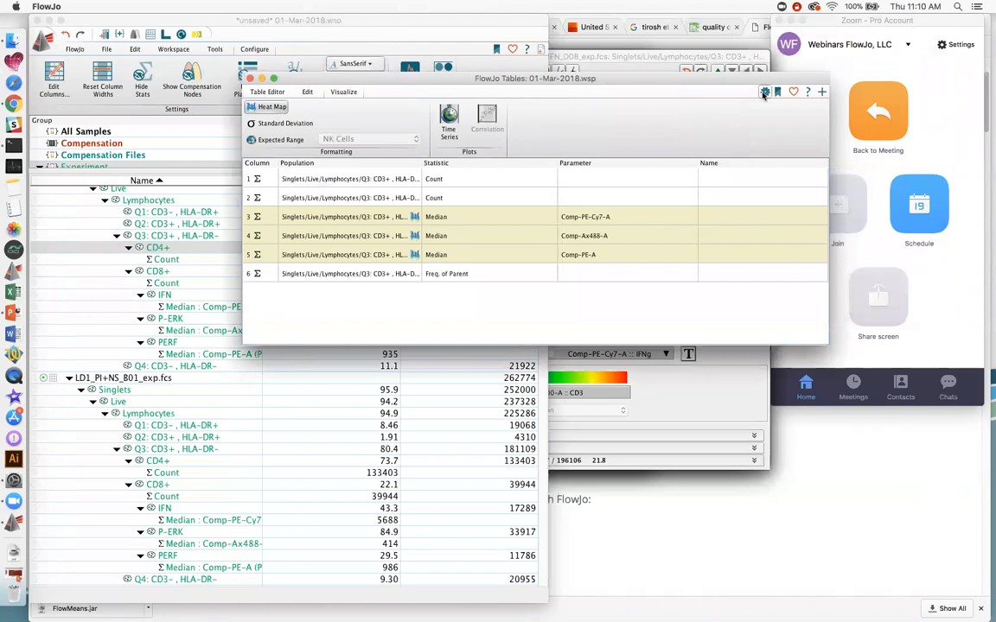
- Create the table for the Experiment group iterated by Sample and enlarge its output window to show all columns
left_click(264, 92)
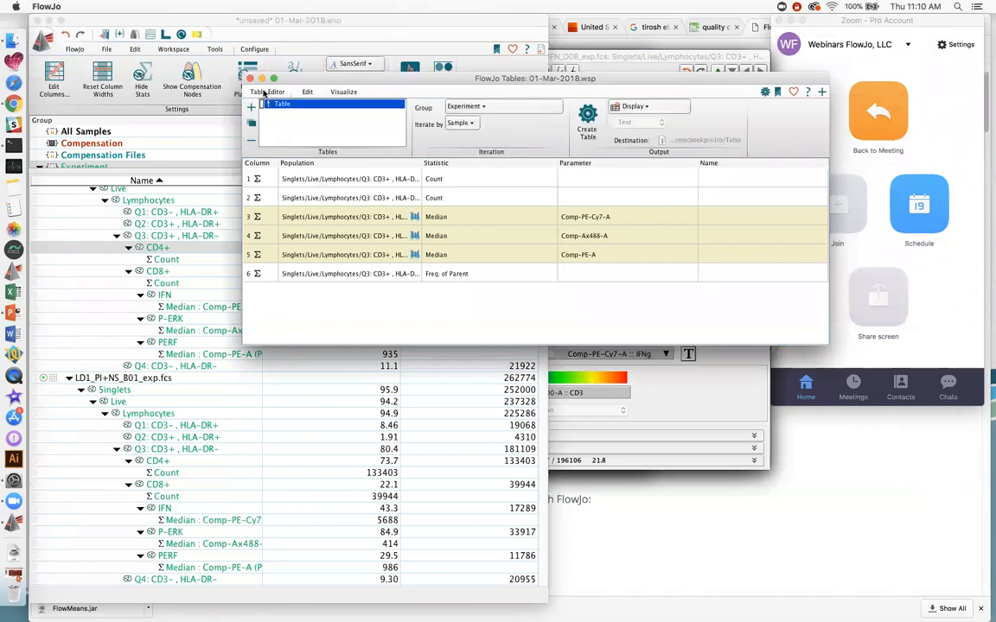
left_click(585, 127)
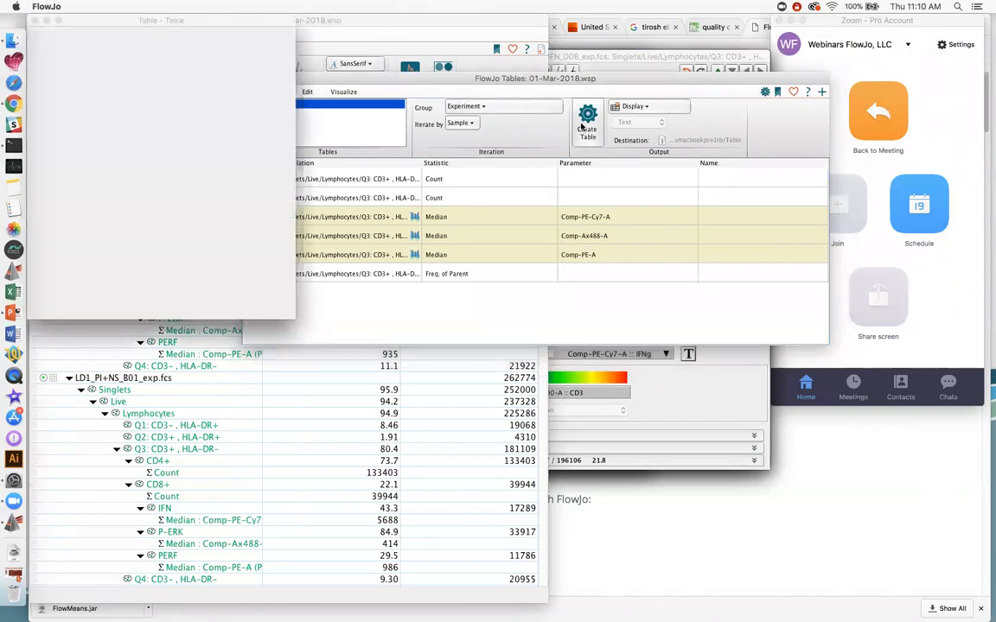
left_click_drag(408, 346, 337, 169)
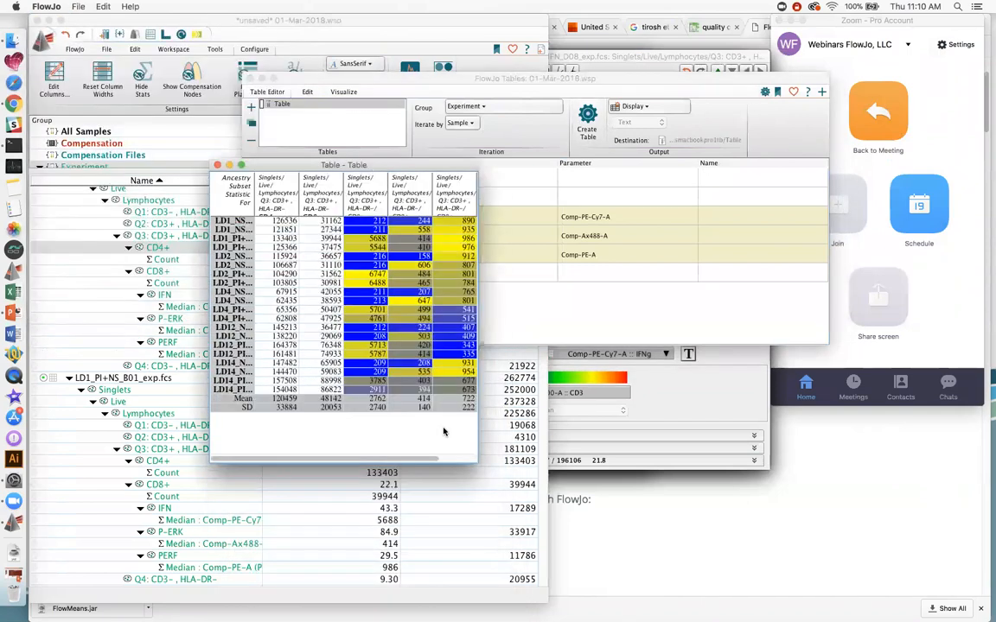
left_click_drag(476, 459, 735, 487)
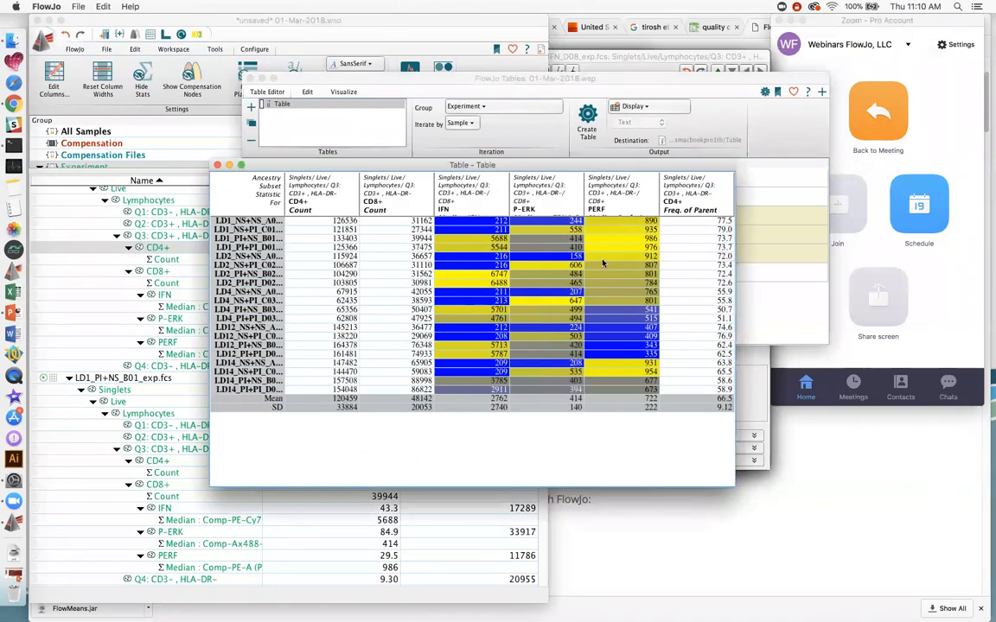
left_click_drag(573, 163, 517, 218)
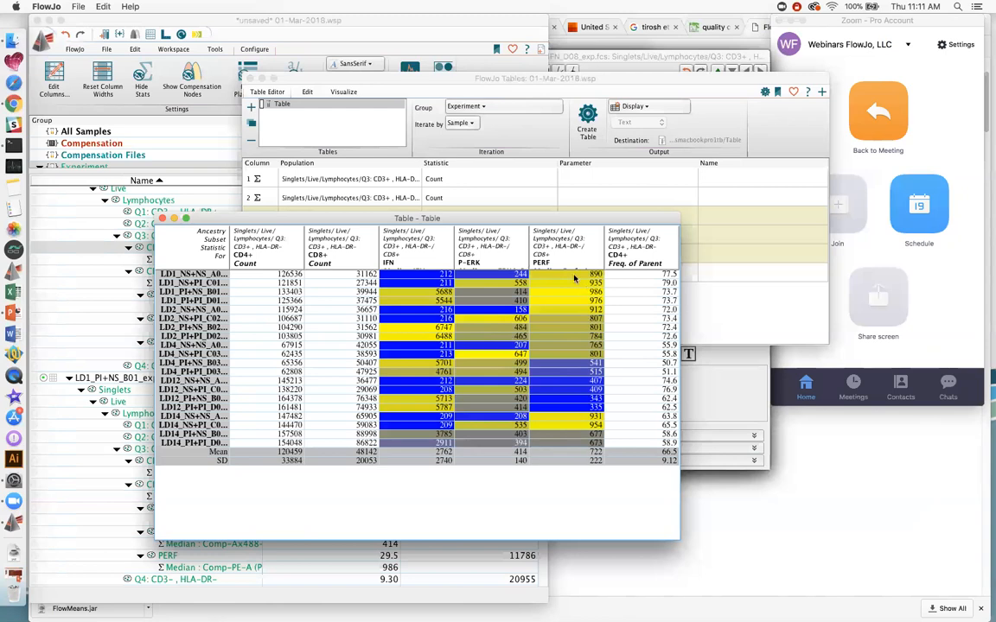
left_click_drag(529, 218, 574, 212)
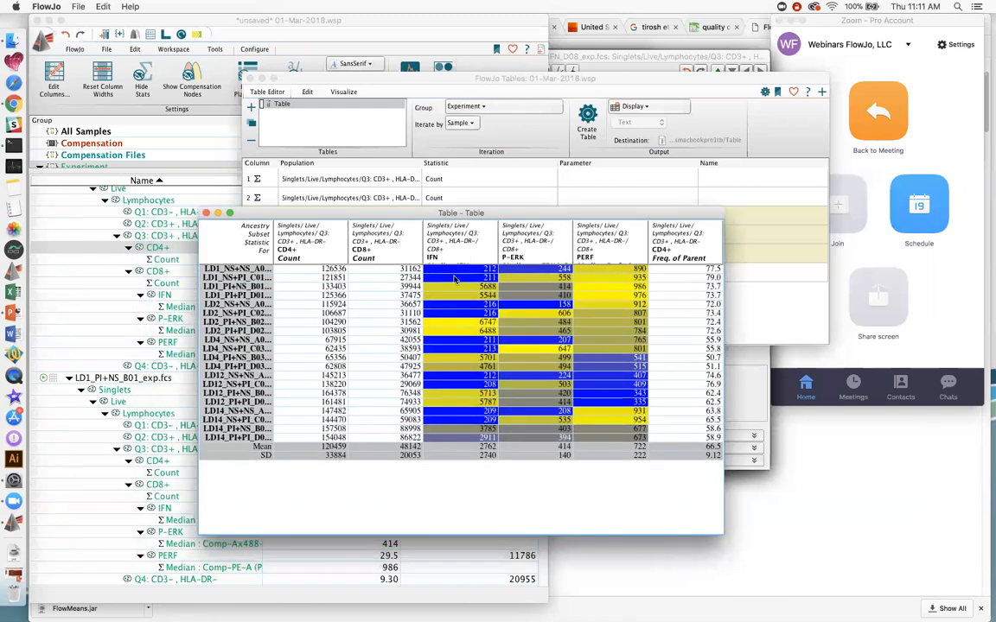
- Look through the editing options for the generated statistics table and close its output window
left_click_drag(283, 211, 285, 161)
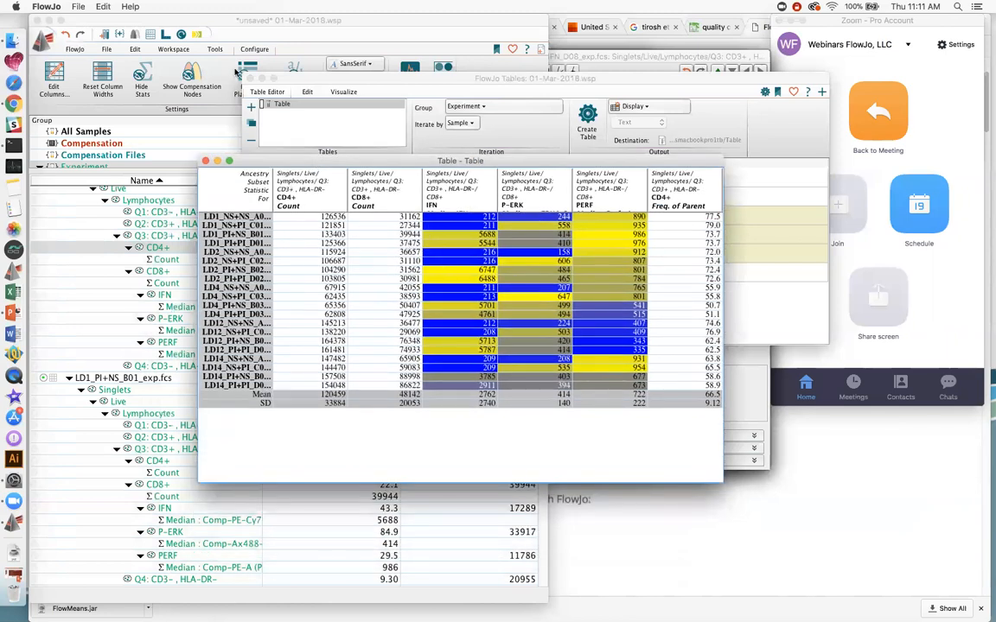
left_click(102, 7)
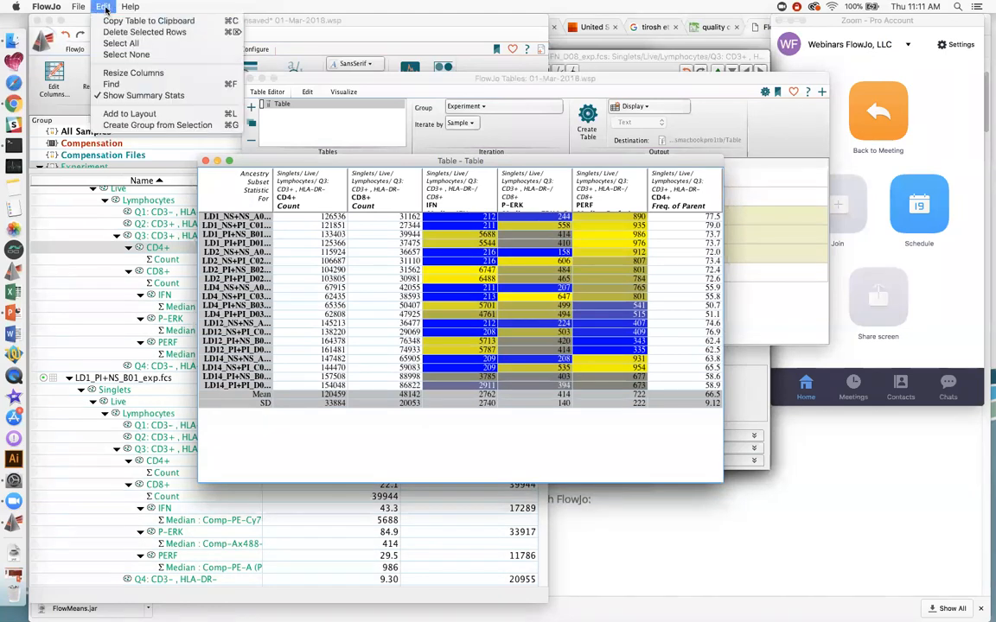
left_click(105, 8)
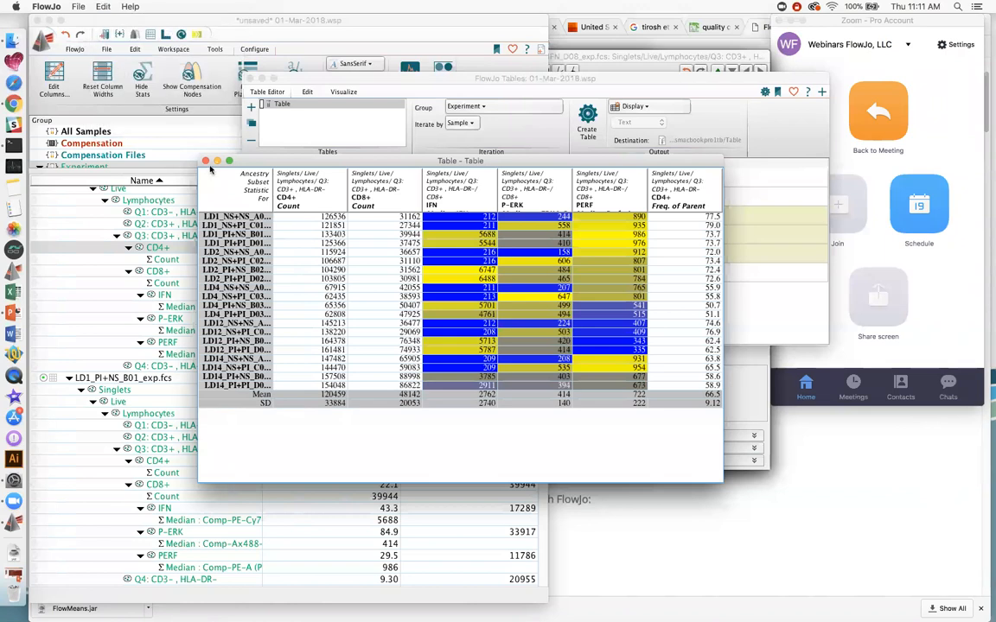
left_click(205, 162)
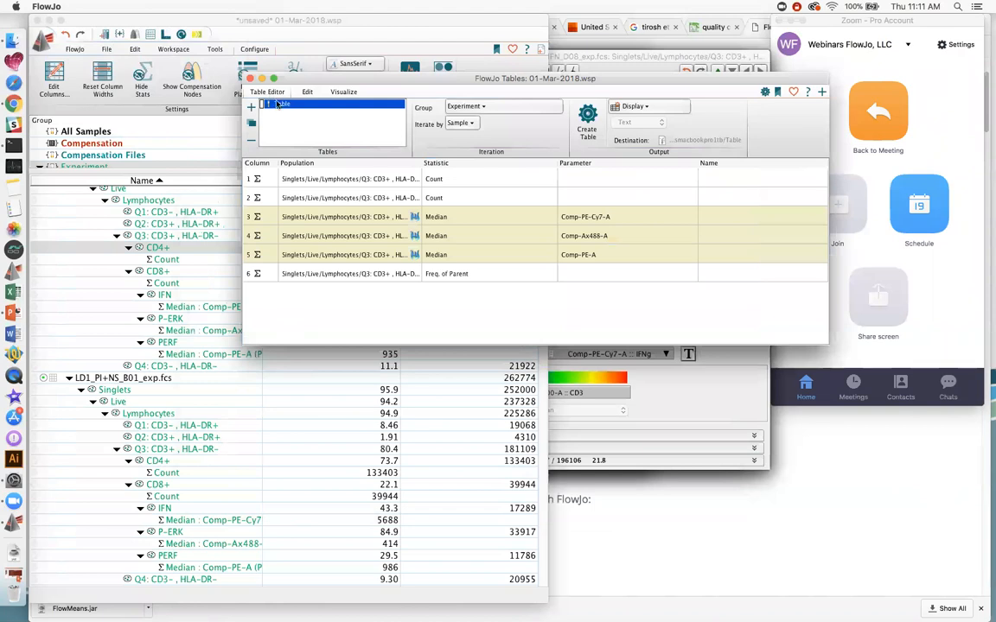
- Set the statistics table's output to a file in Excel format
left_click(645, 107)
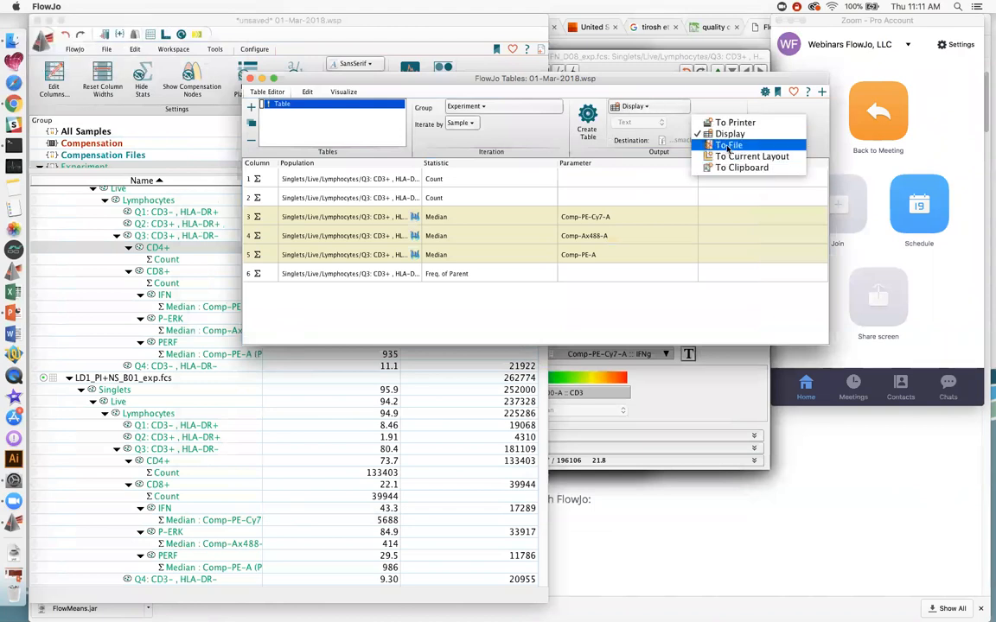
left_click(723, 147)
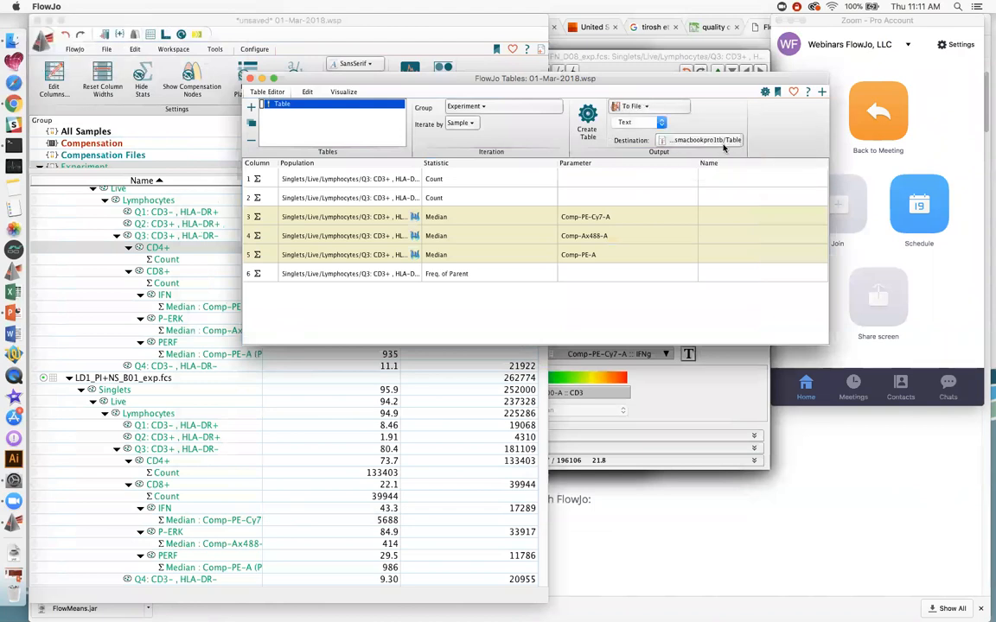
left_click(661, 123)
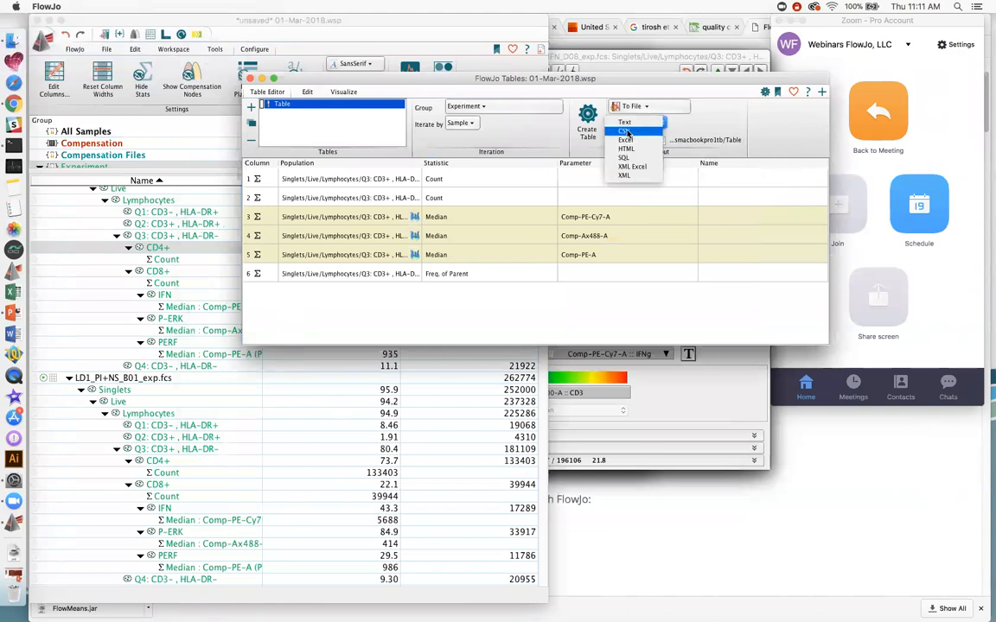
left_click(628, 140)
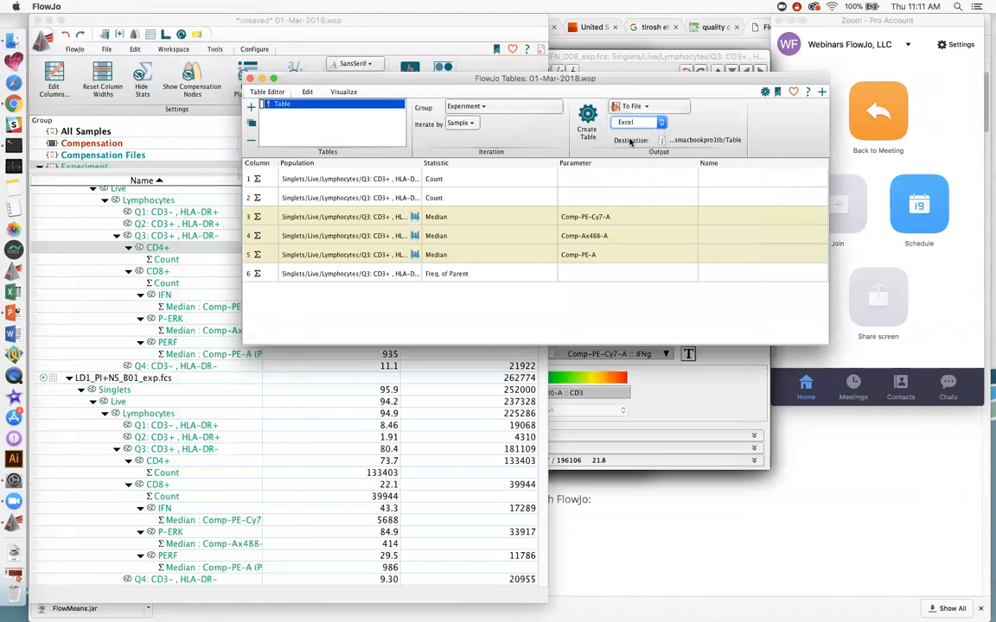
- Set the output destination to the Desktop with the file name Jackstabletoday and create the table
left_click(697, 143)
scroll(519, 199, "down", 10)
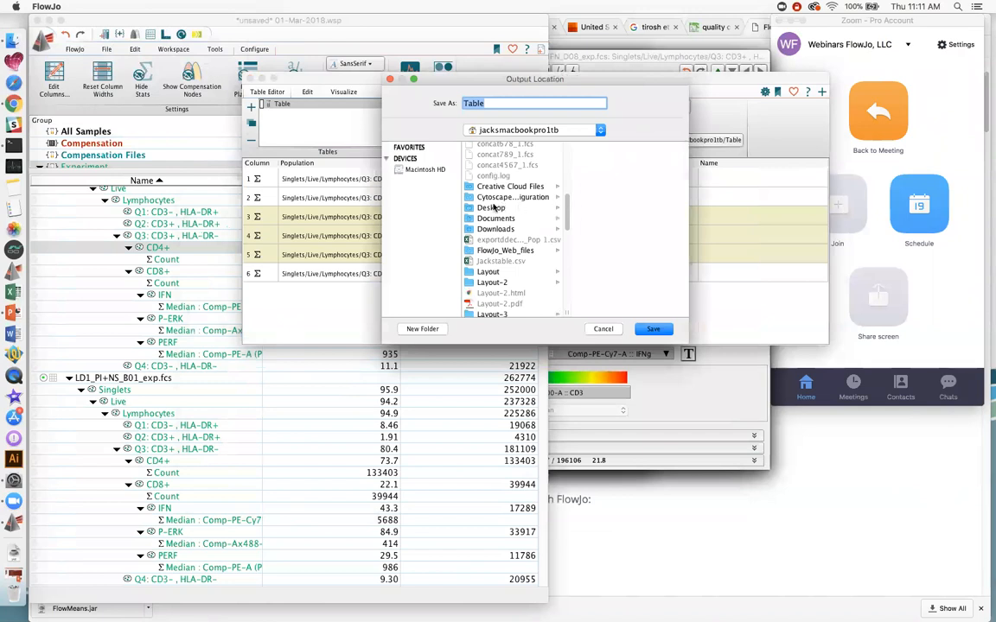
left_click(492, 208)
double_click(519, 100)
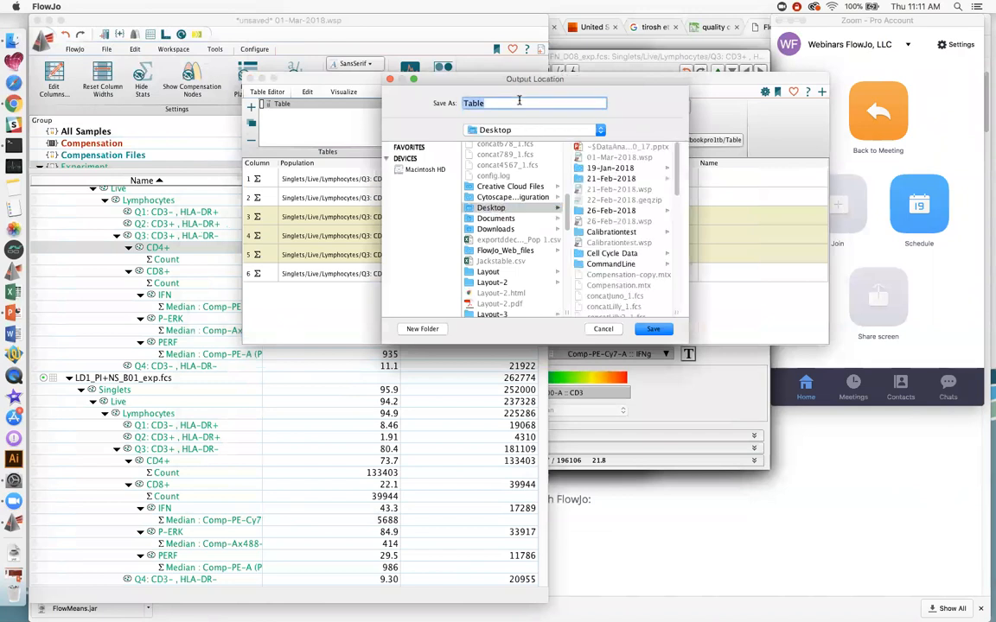
key("BackSpace")
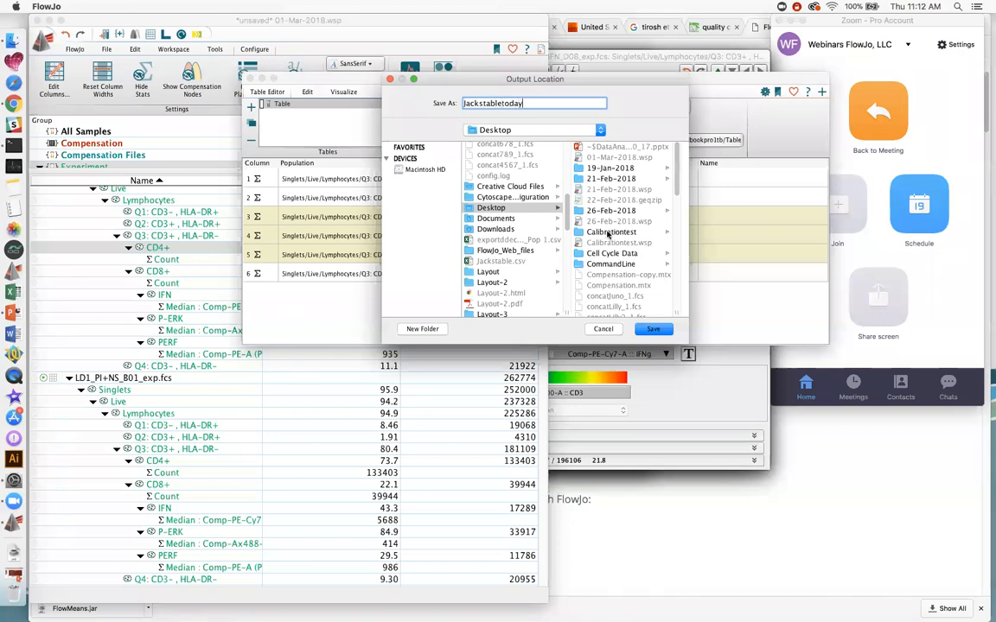
left_click(652, 328)
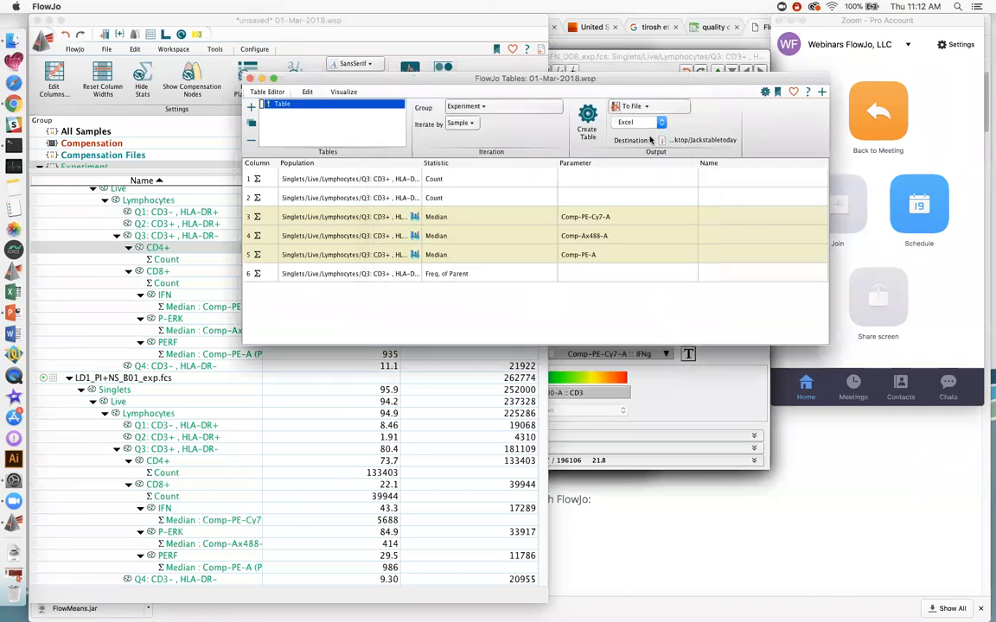
left_click(592, 126)
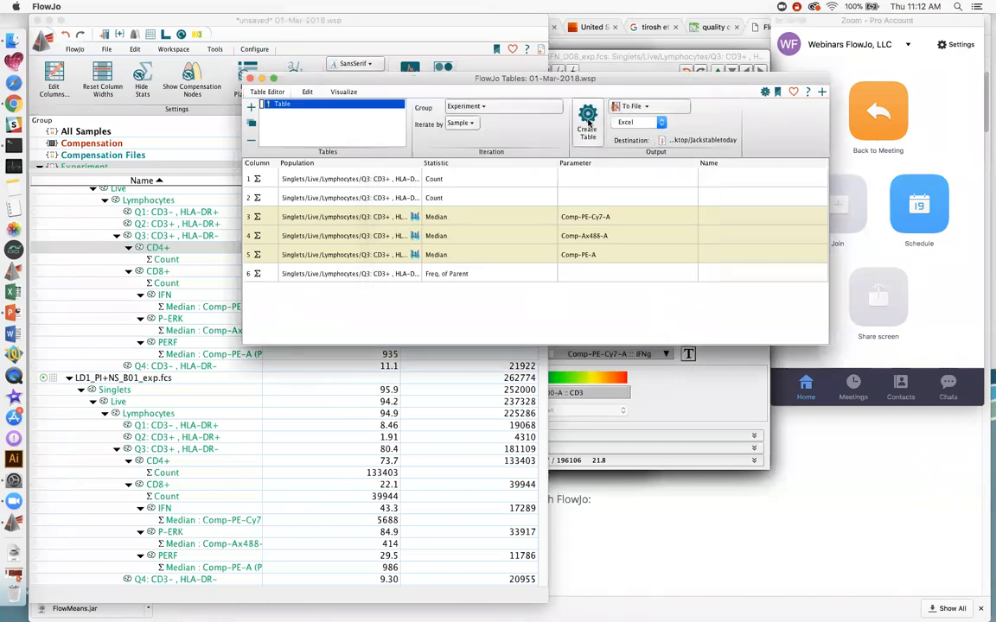
- Switch to Finder, open Jackstabletoday.xls from the Desktop in Excel, examine the exported statistics and close the spreadsheet
left_click(12, 40)
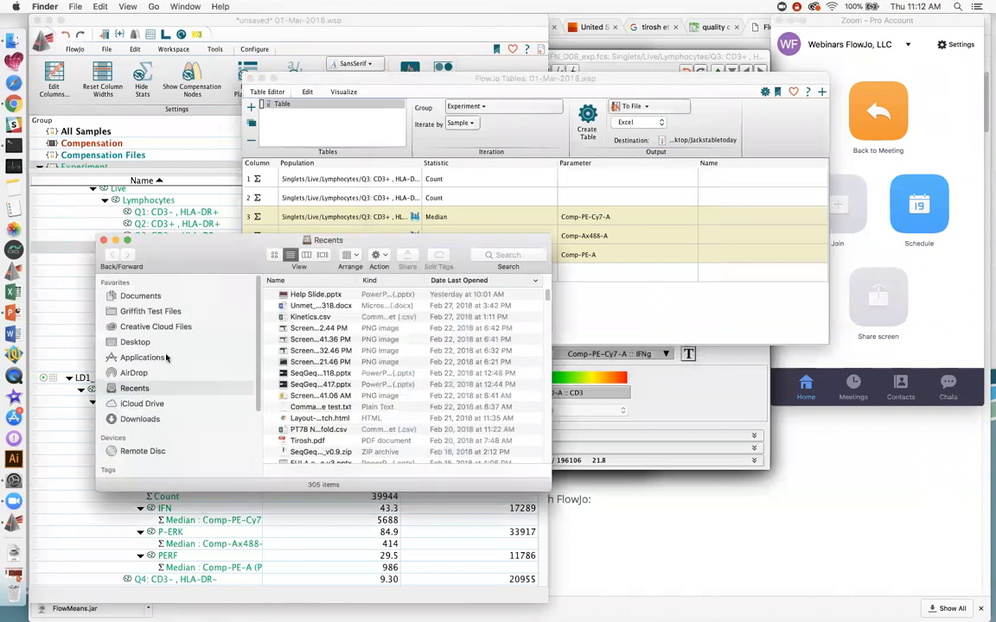
left_click(137, 343)
left_click_drag(546, 307, 546, 396)
left_click(318, 344)
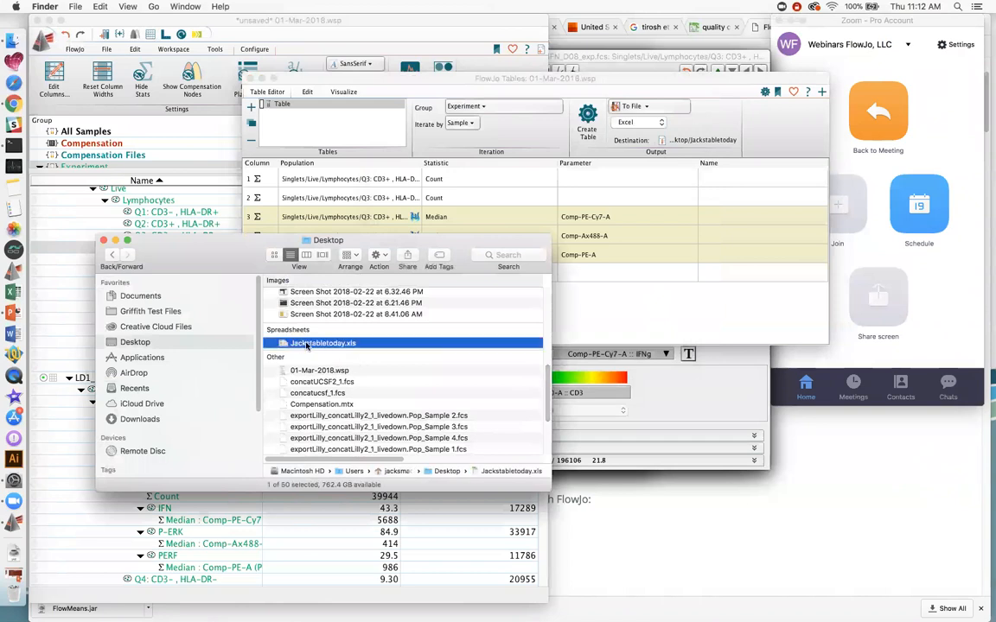
double_click(305, 345)
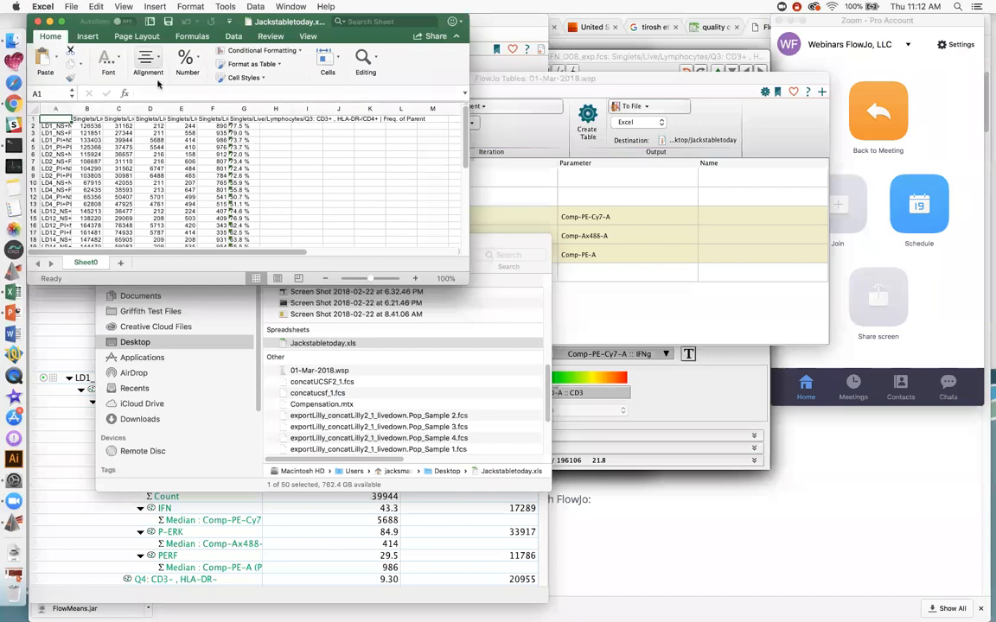
left_click_drag(453, 287, 491, 382)
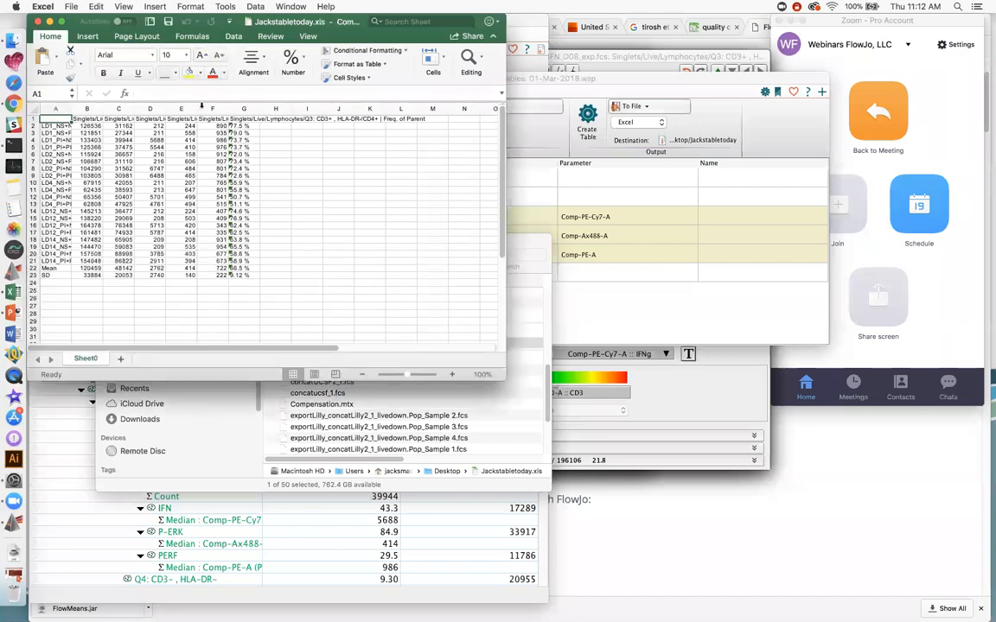
left_click(35, 21)
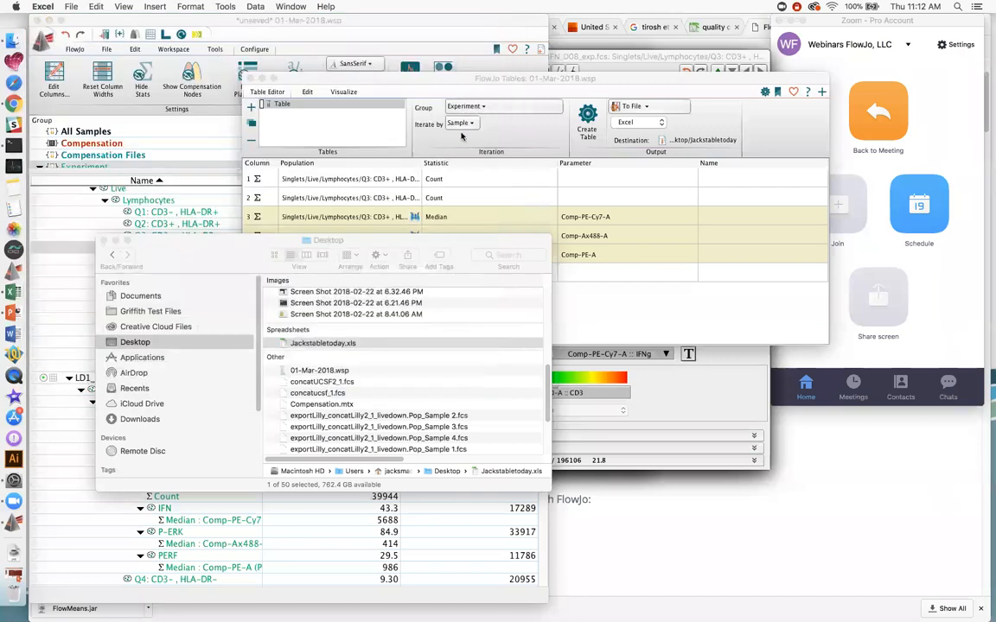
- Return to FlowJo, reopen the table editor to add a new empty table, and close the editor
left_click(477, 79)
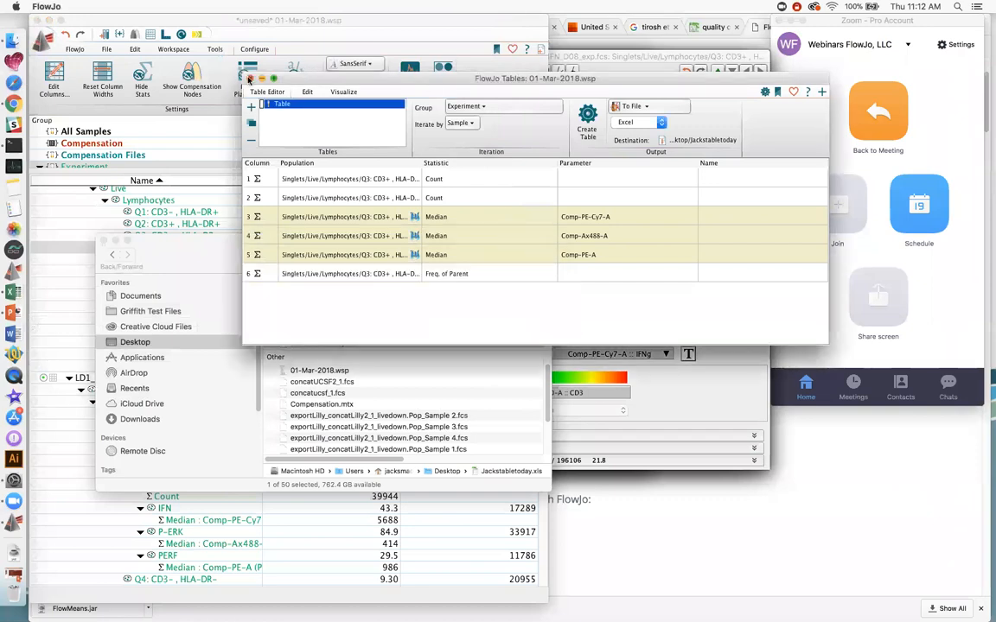
left_click(249, 79)
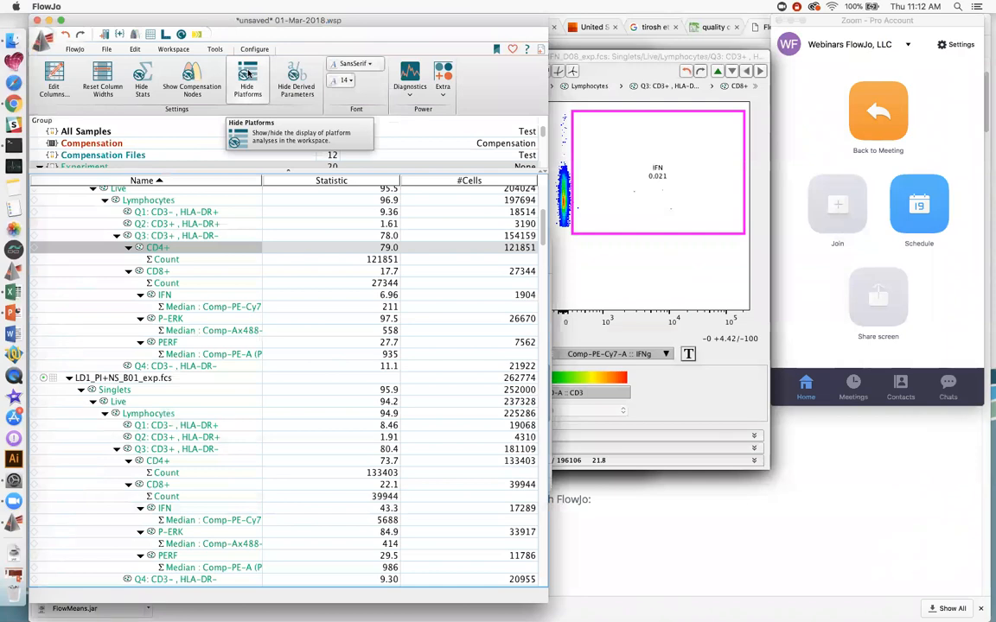
left_click(136, 33)
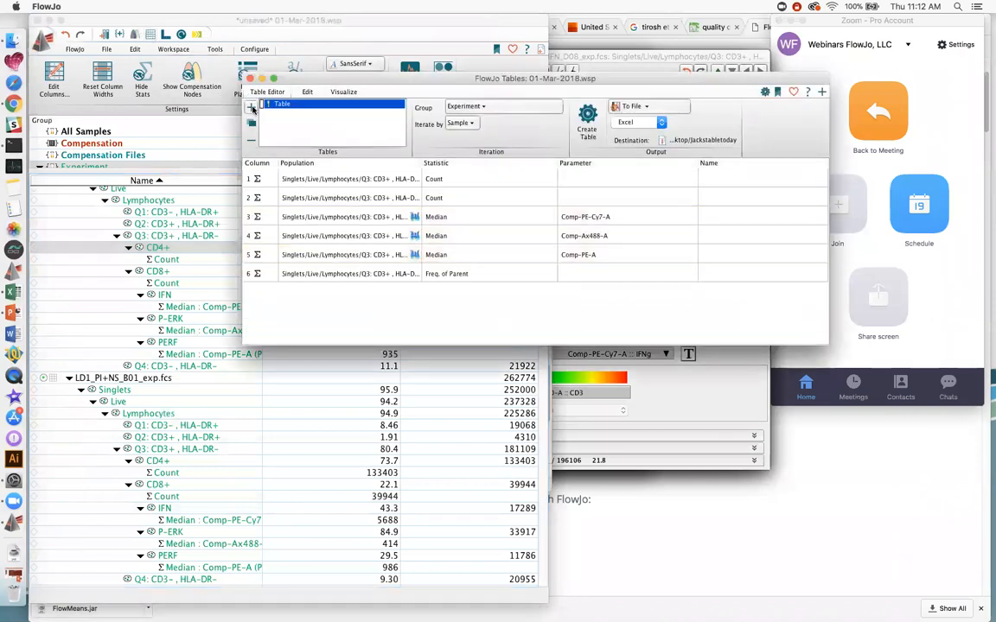
left_click(251, 107)
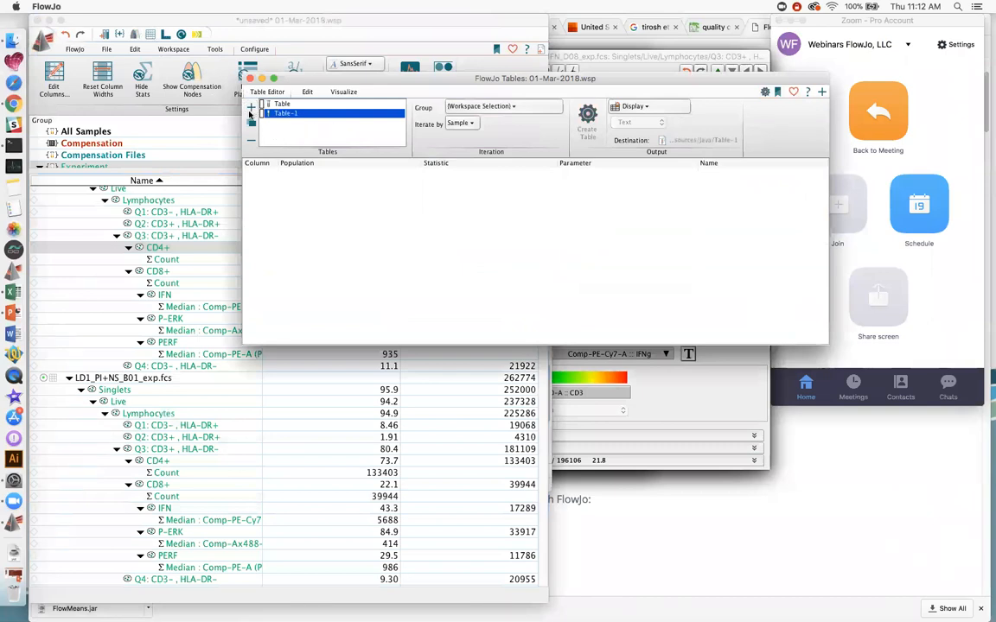
left_click_drag(291, 75, 245, 64)
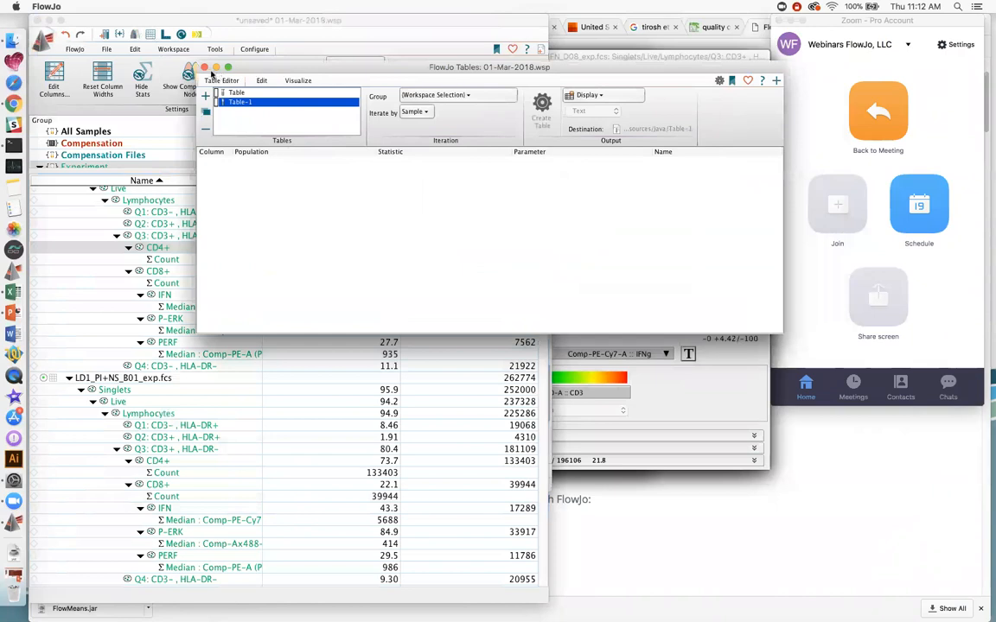
left_click(204, 67)
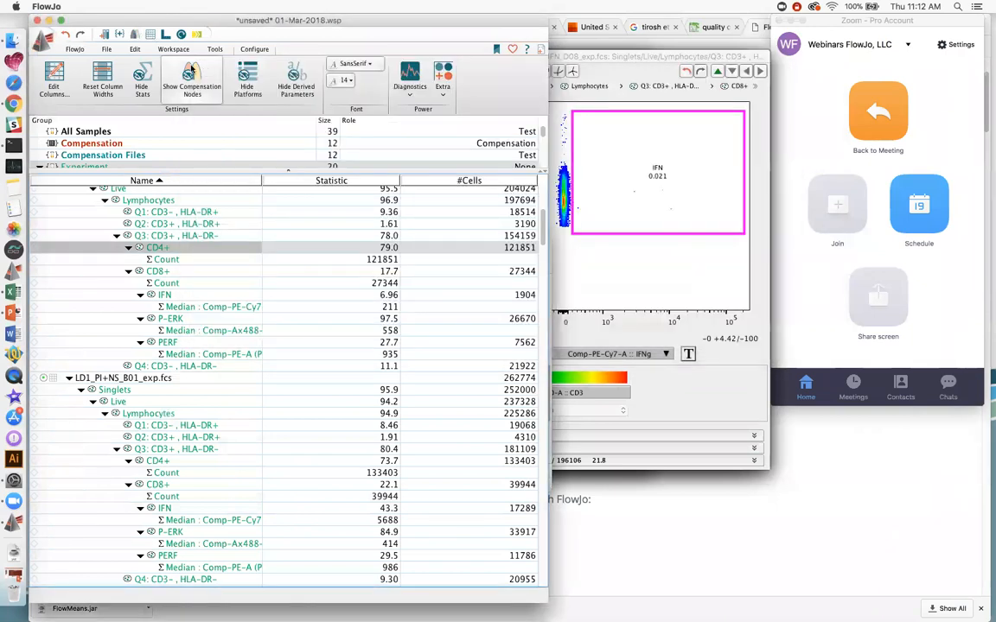
- Examine the Compensation group's samples and its sample inclusion criteria, leaving the group settings unmodified
left_click(108, 146)
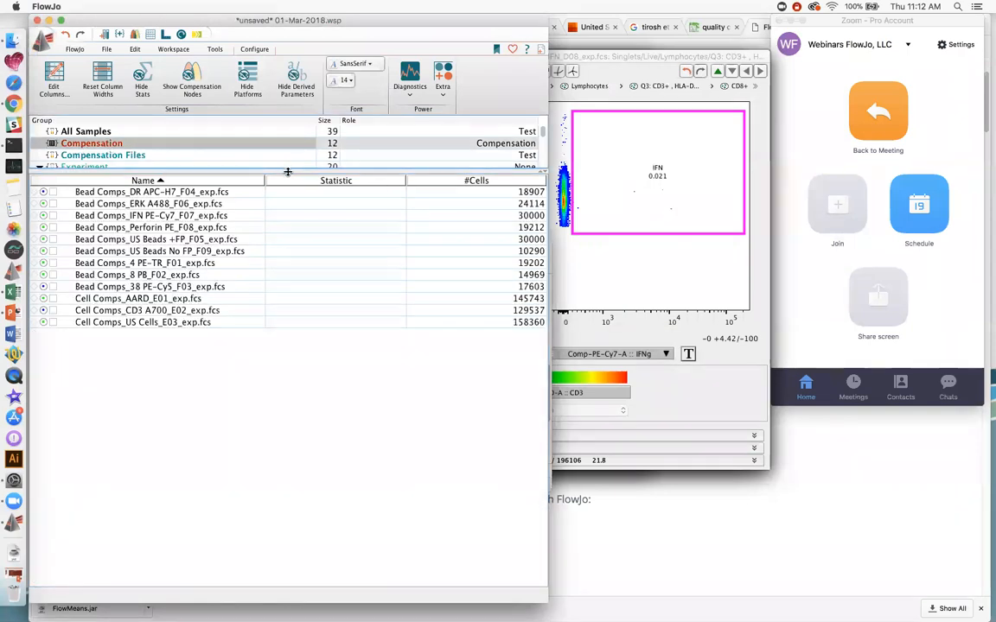
left_click_drag(288, 169, 285, 197)
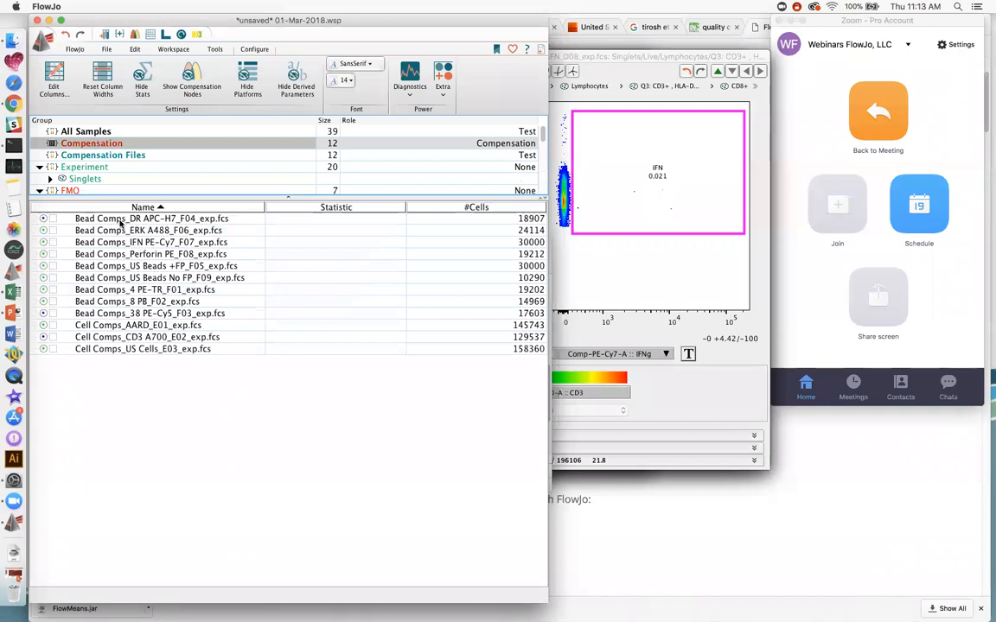
double_click(98, 145)
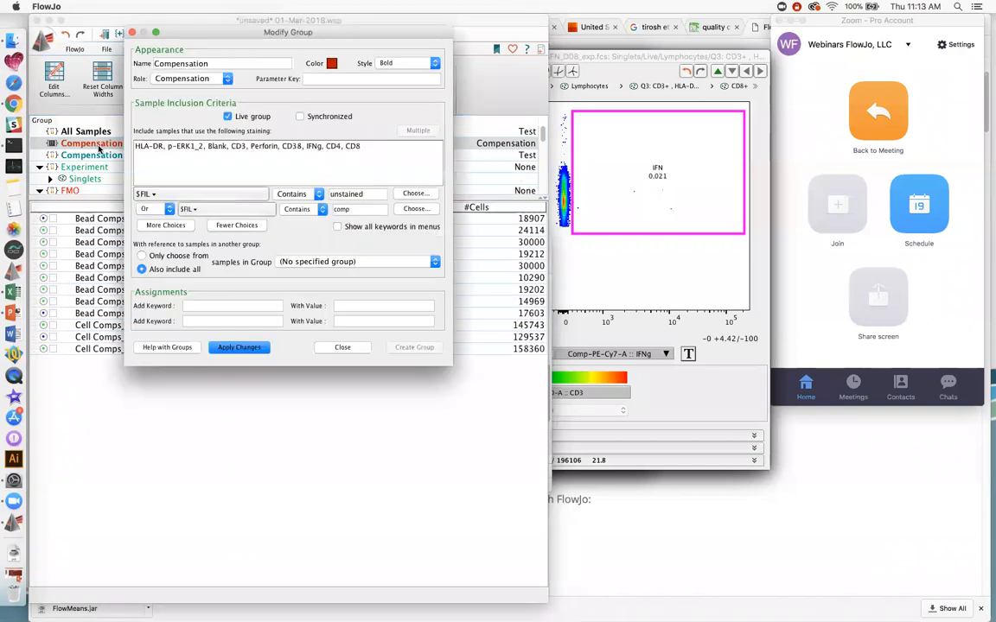
left_click_drag(276, 24, 298, 14)
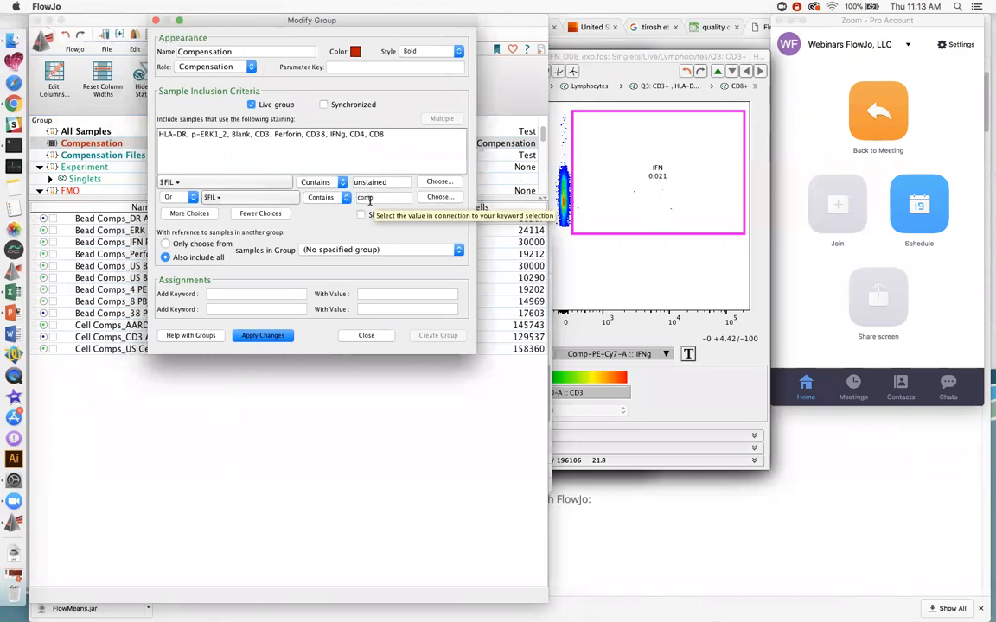
left_click(366, 335)
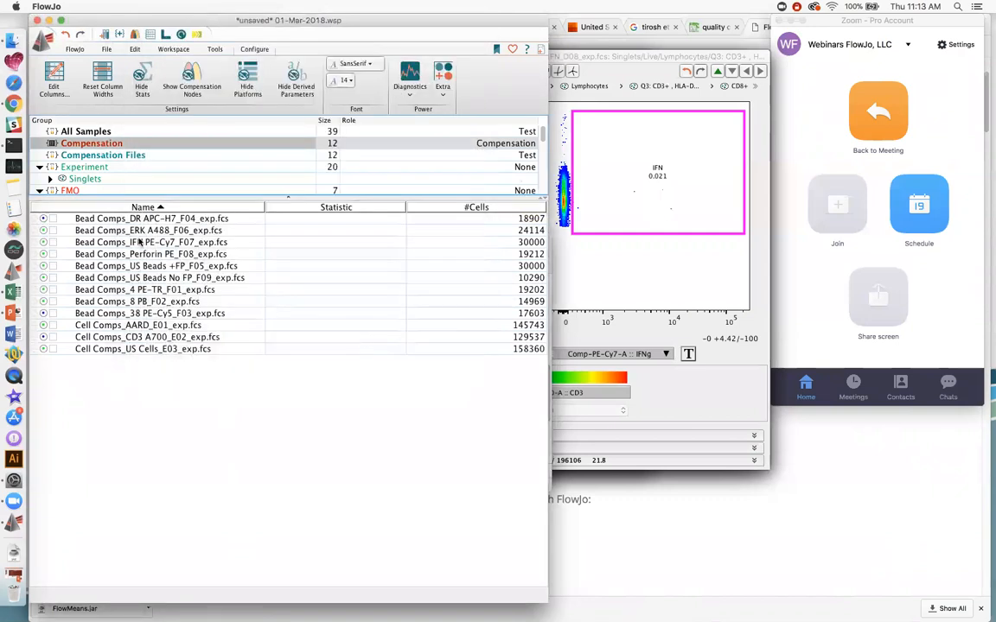
- Add the sample LD1_NS+NS_A01_exp.fcs from the Experiment group to the Compensation group
left_click(85, 167)
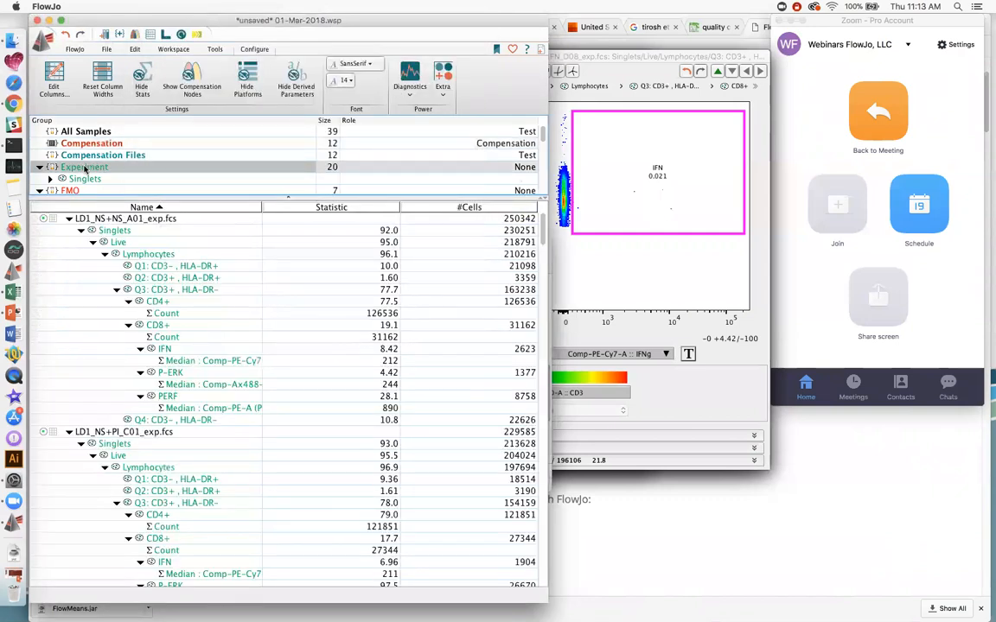
left_click(125, 219)
left_click_drag(125, 220, 105, 147)
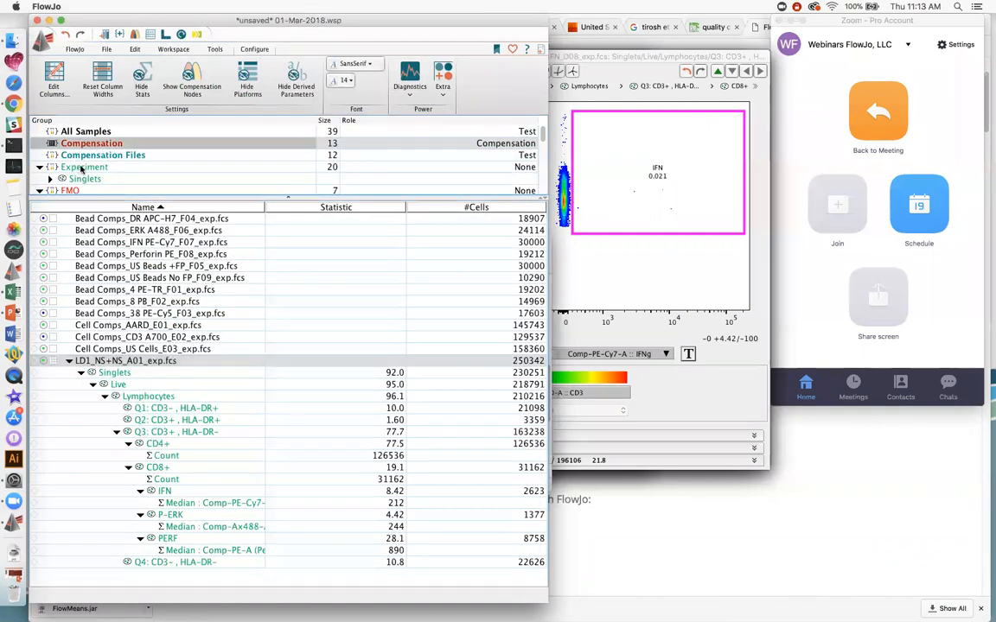
- Compare the Experiment and Compensation groups and remove the sample LD1_NS+NS_A01_exp.fcs from the Compensation group
left_click(84, 168)
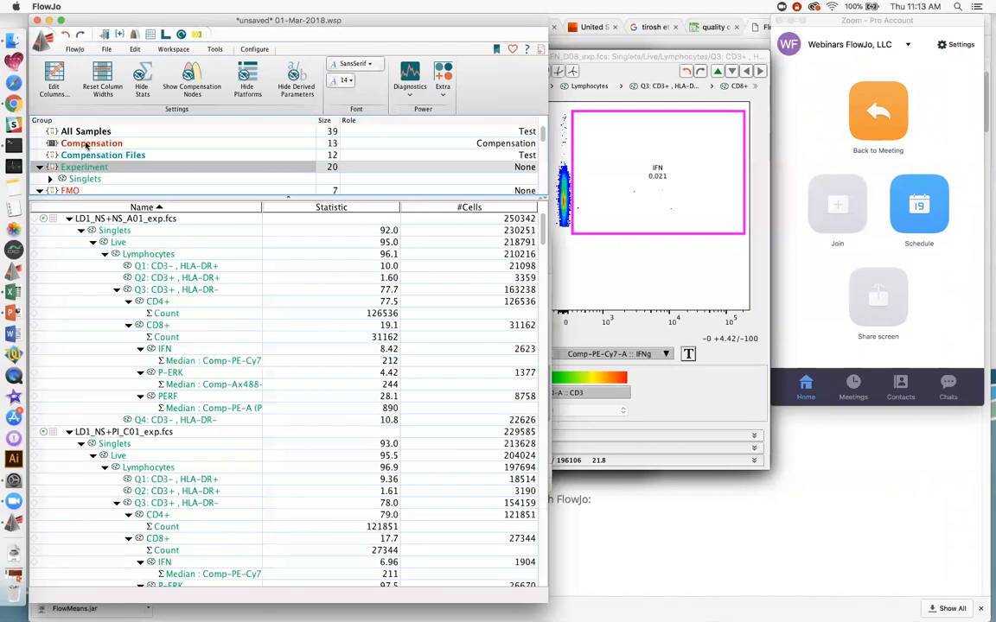
left_click(87, 145)
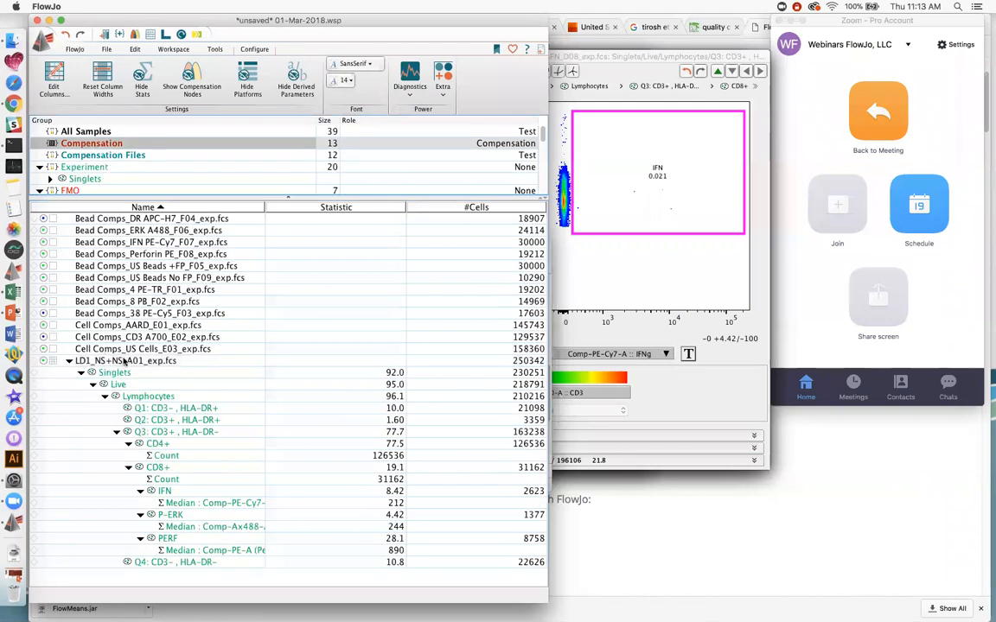
left_click(125, 363)
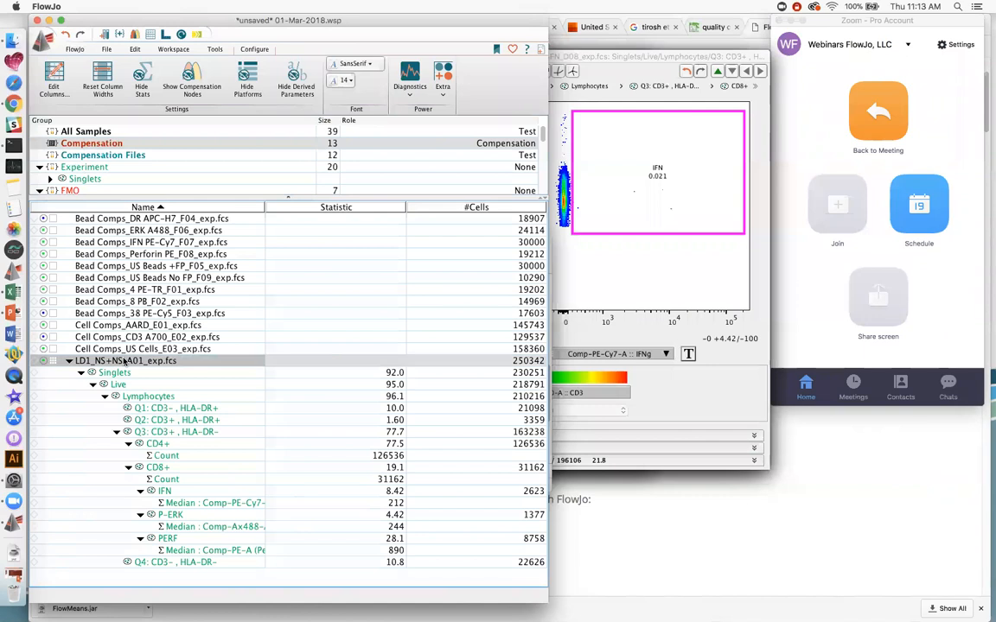
key("Delete")
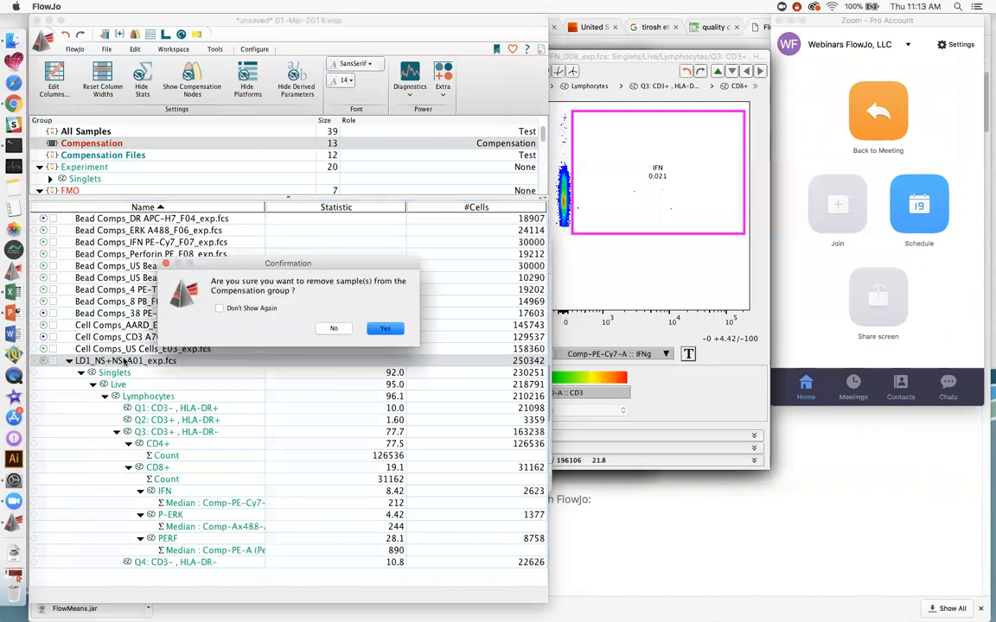
left_click(383, 330)
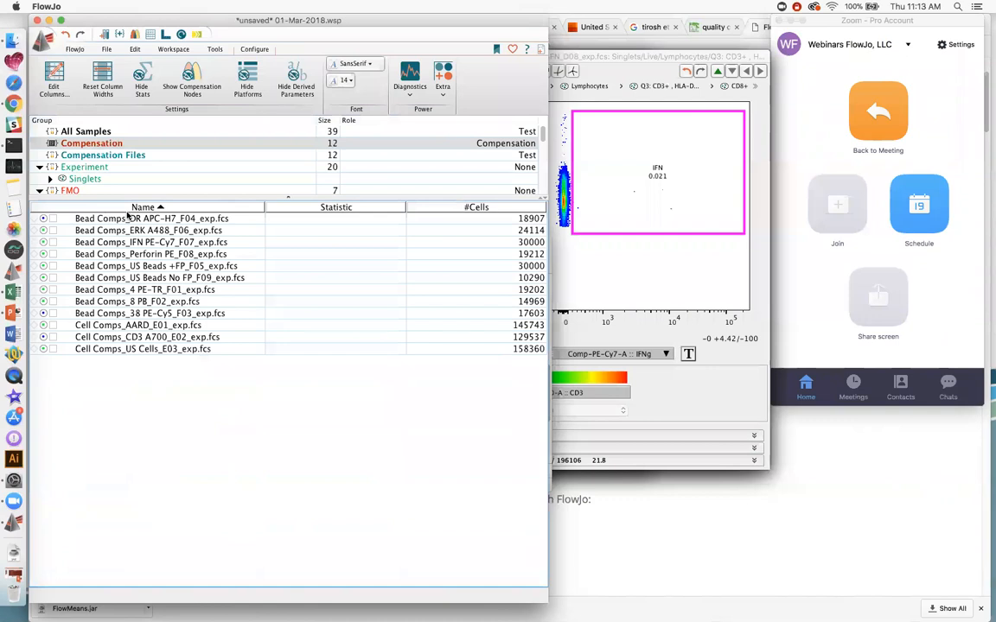
- Open the compensation editor for the Compensation group and enlarge its window to show the full control sample names
left_click(135, 36)
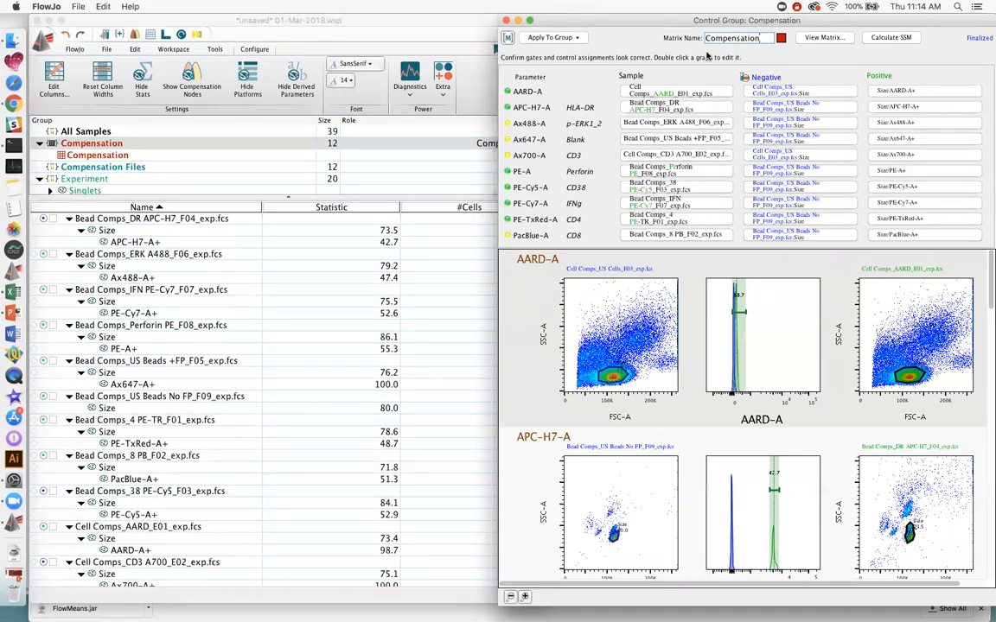
left_click_drag(763, 19, 540, 19)
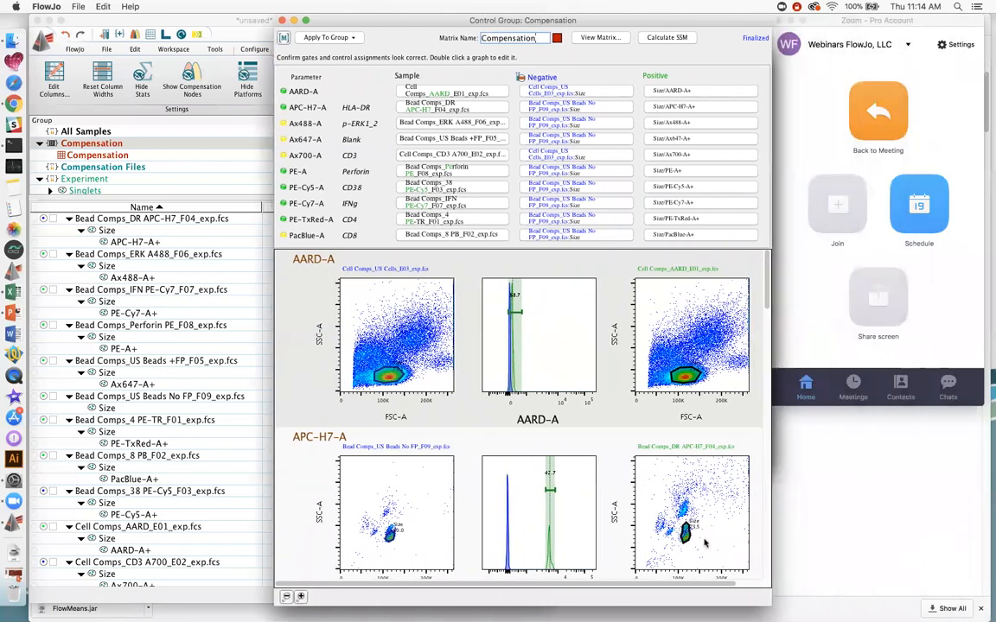
left_click_drag(763, 602, 918, 612)
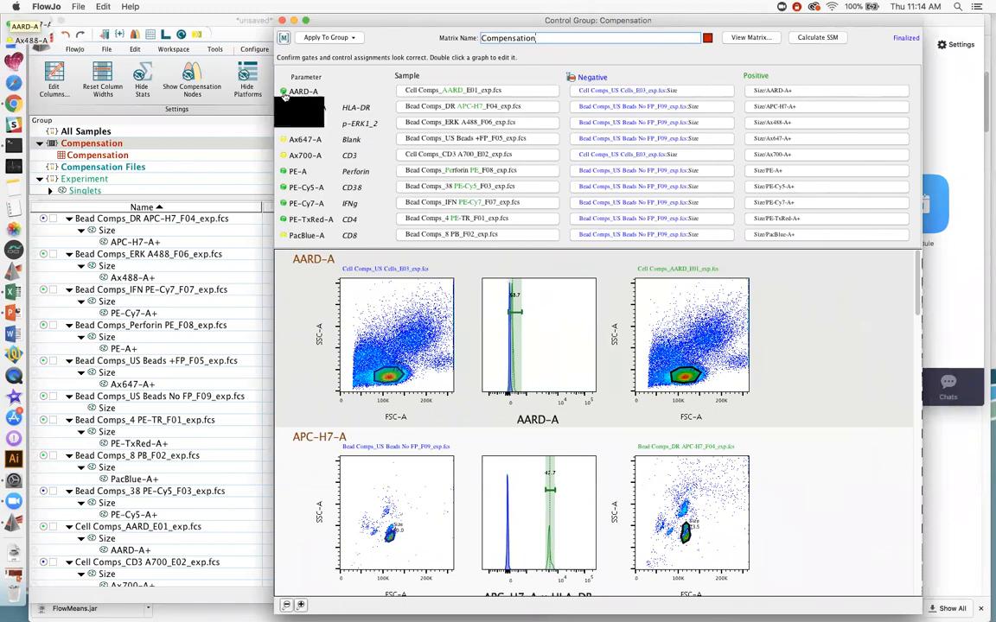
mouse_move(286, 236)
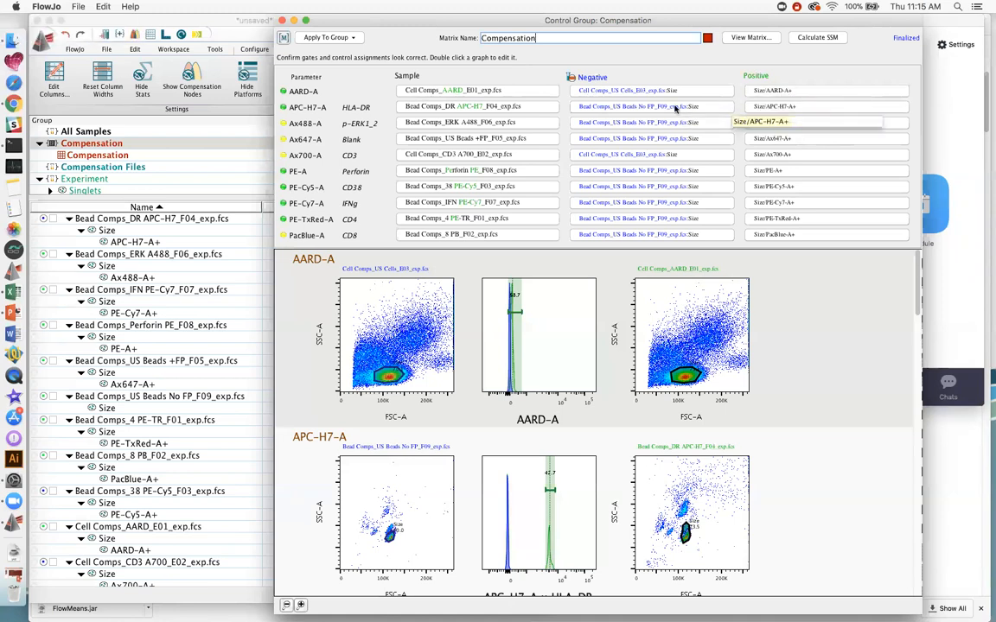
- Look through the negative control choices for APC-H7-A, and remove the Ax647-A (Blank) parameter from the compensation
left_click(632, 107)
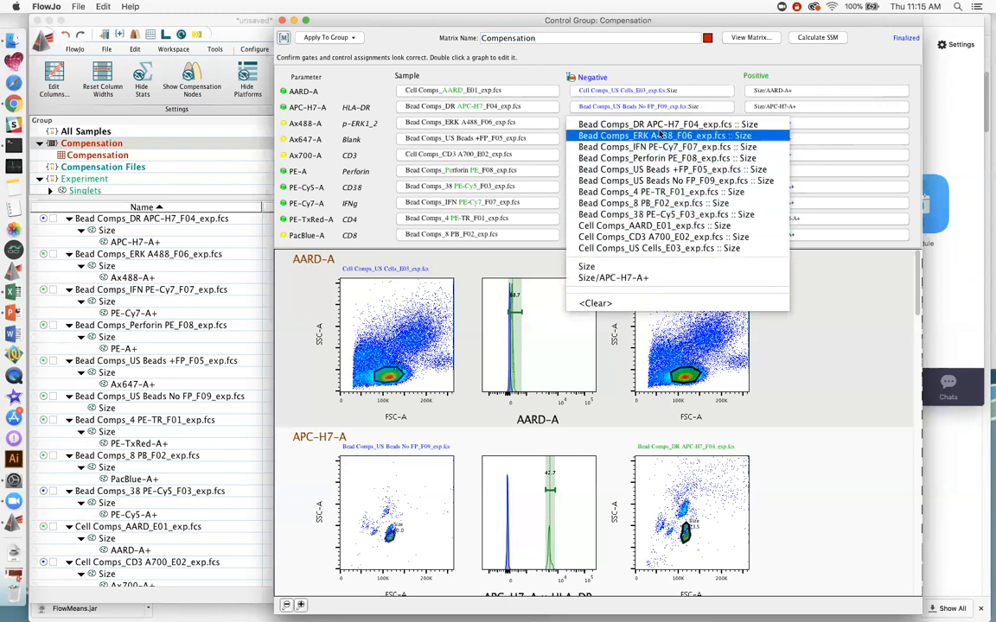
left_click(660, 69)
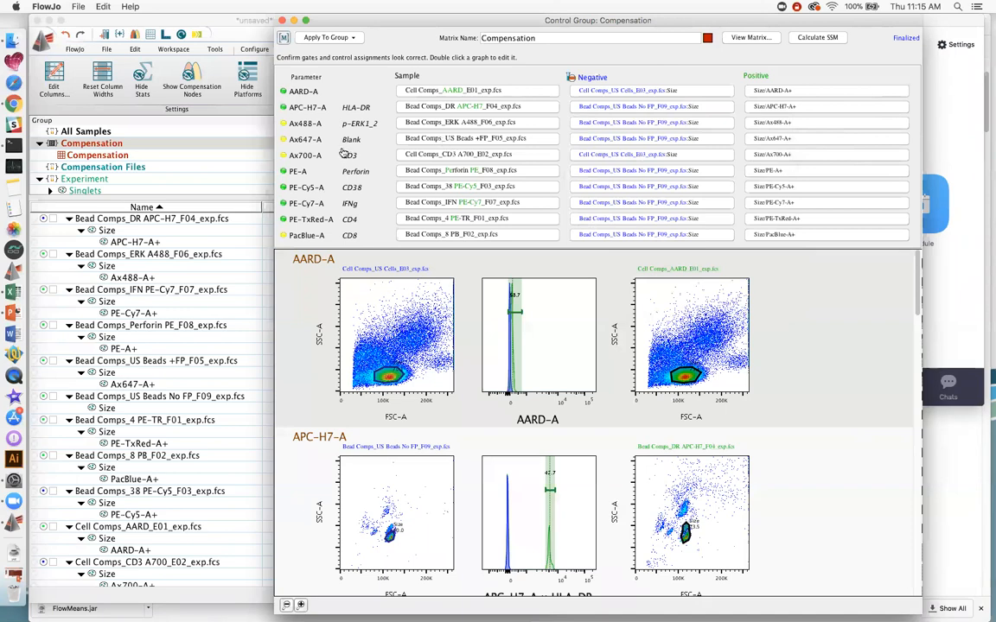
left_click(475, 140)
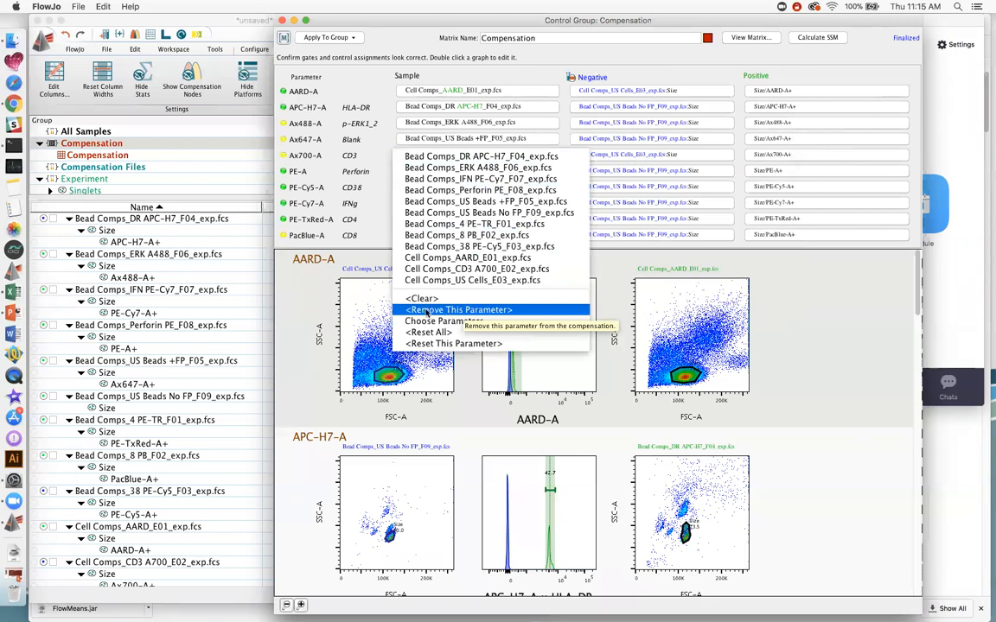
left_click(464, 311)
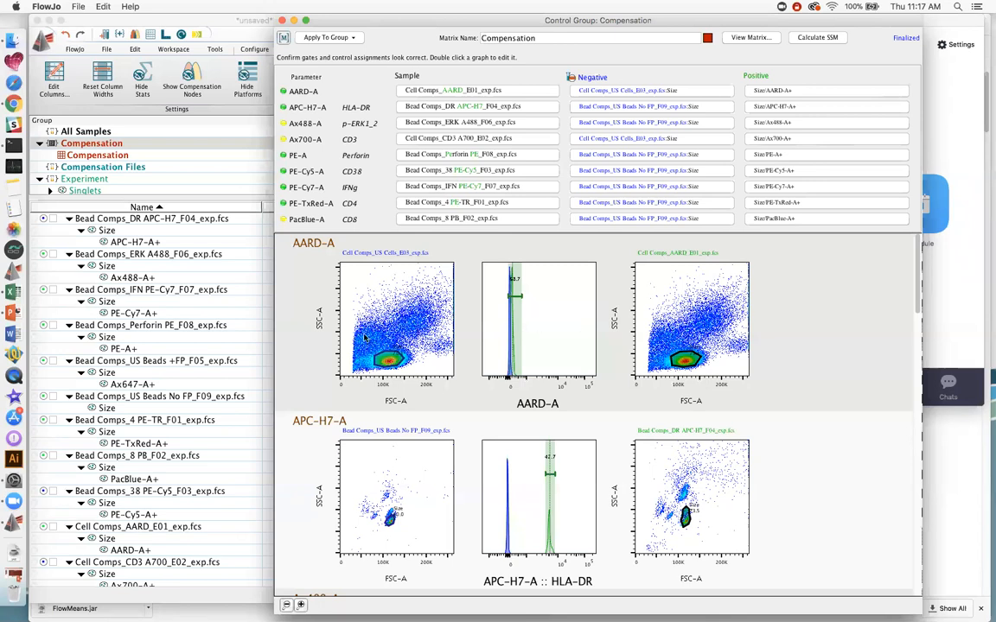
- Open the AARD-A positive control plot and try the Size gate over several populations, ending at about 50K FSC-A and 85K SSC-A
double_click(675, 332)
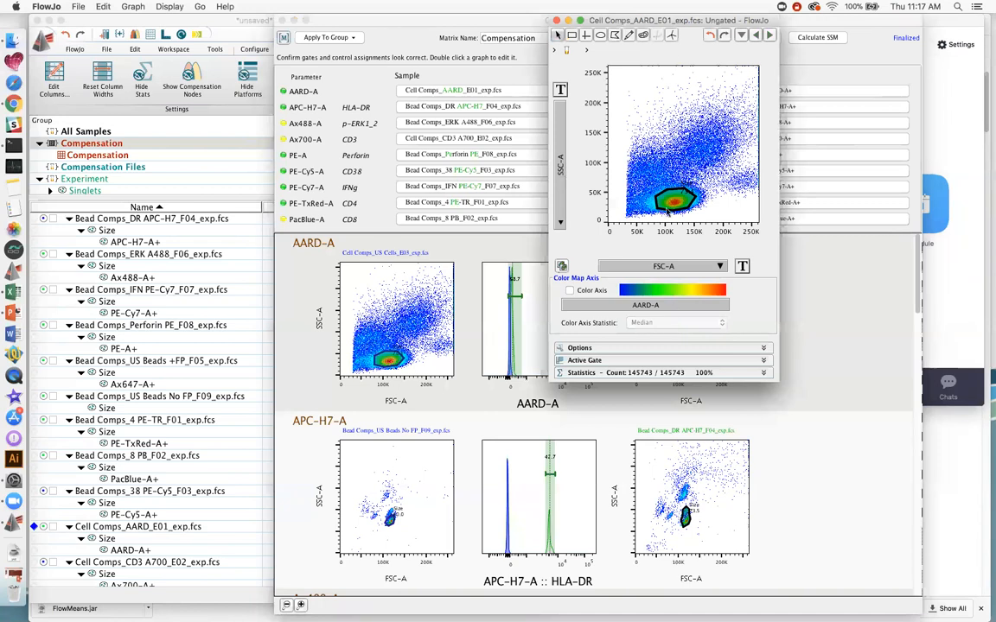
left_click_drag(674, 19, 791, 202)
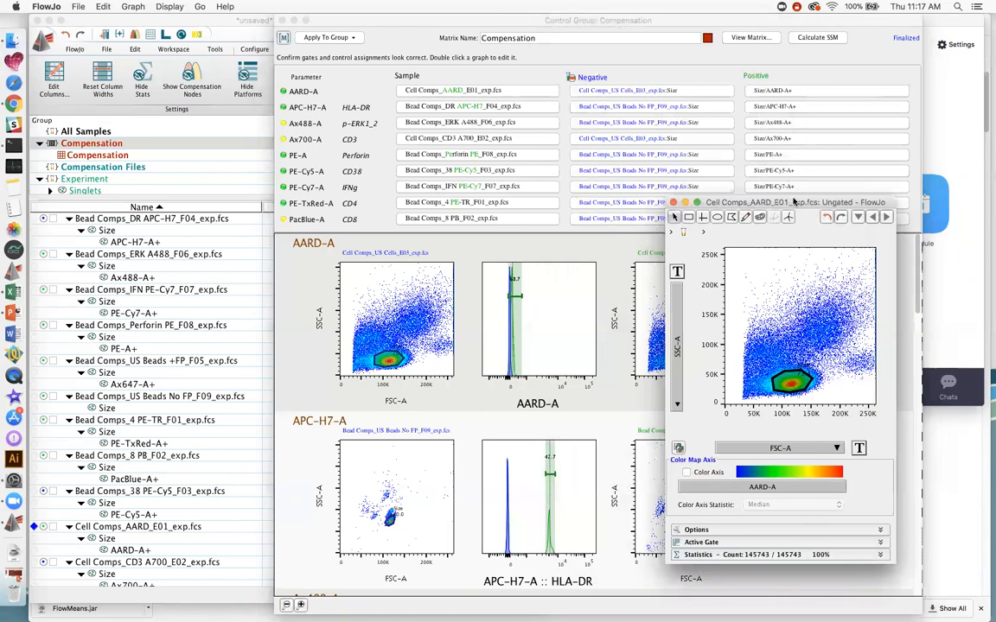
left_click_drag(804, 202, 831, 159)
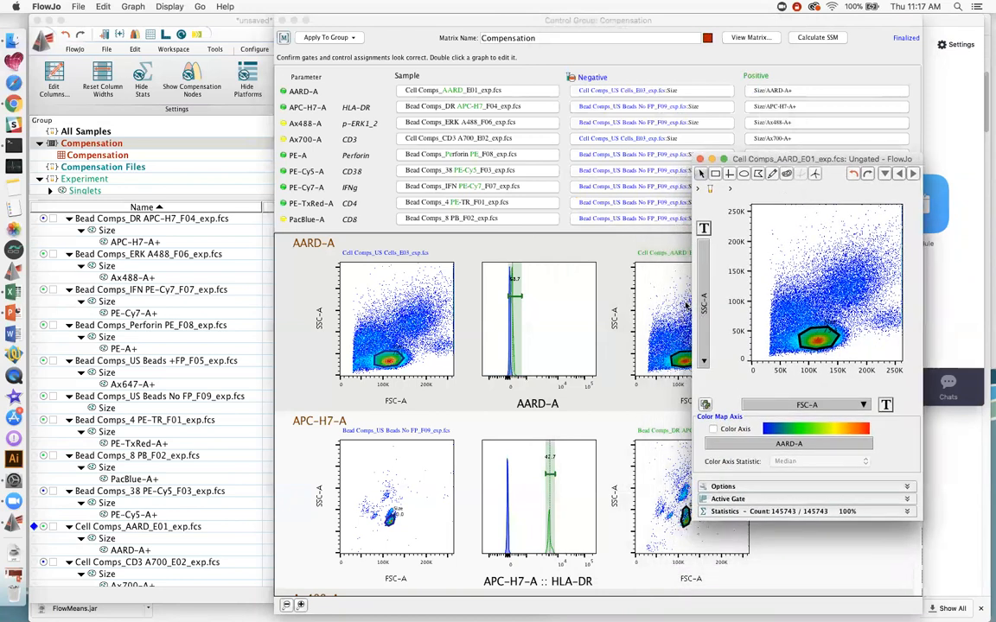
left_click(818, 339)
left_click_drag(818, 339, 783, 330)
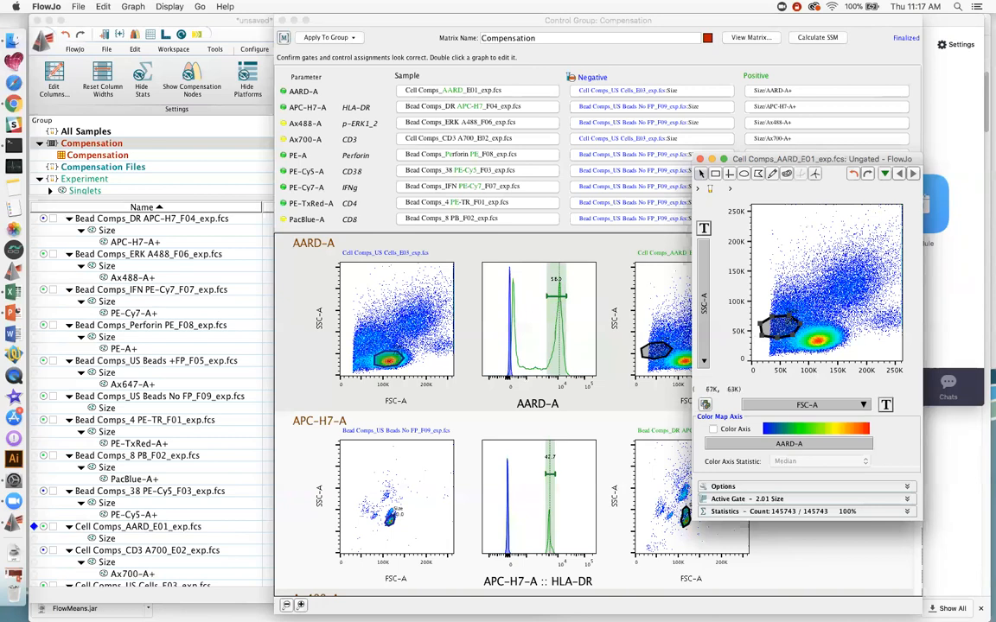
left_click_drag(785, 331, 788, 302)
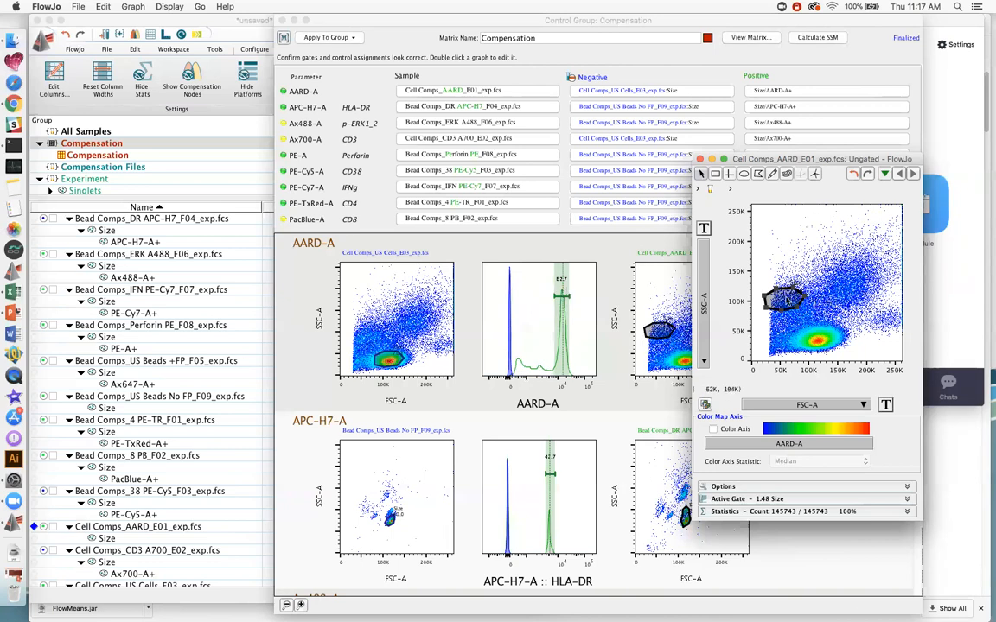
left_click_drag(787, 300, 790, 287)
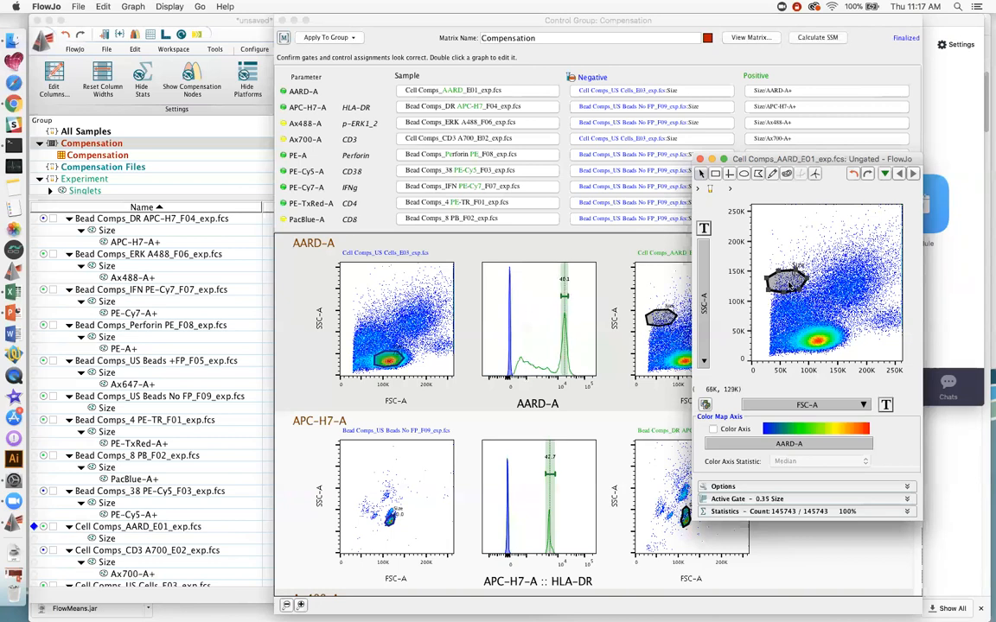
left_click_drag(788, 287, 845, 290)
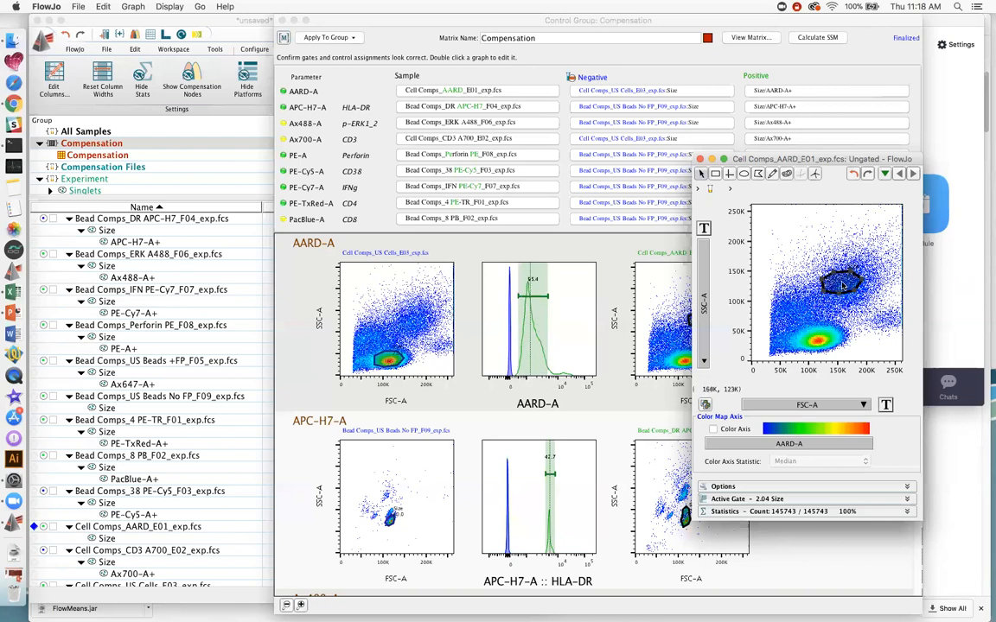
left_click_drag(846, 285, 881, 318)
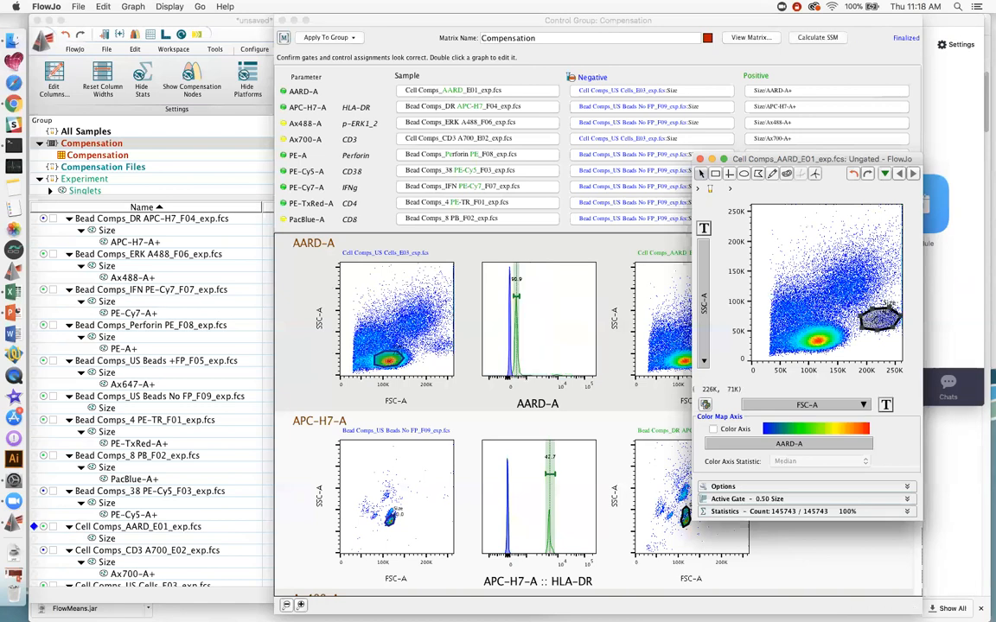
left_click_drag(885, 320, 778, 350)
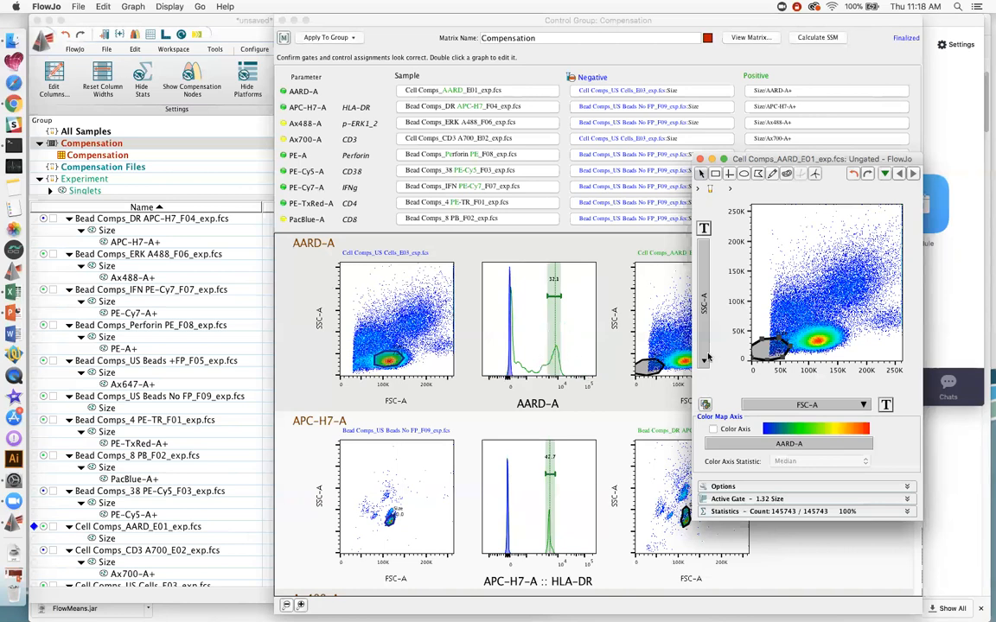
left_click_drag(777, 347, 785, 313)
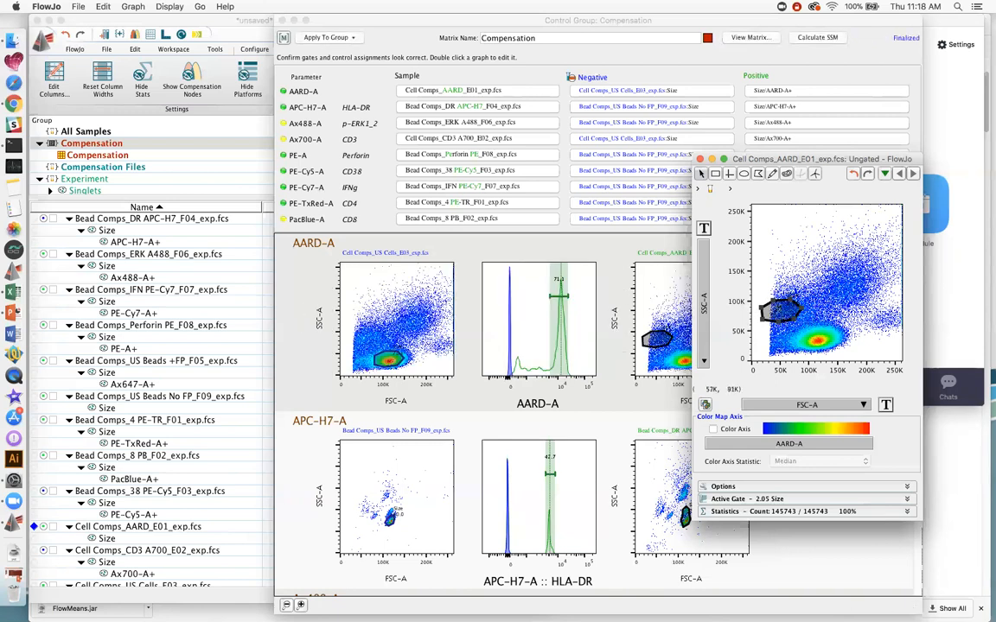
- Open the AARD-A control histogram, extend the AARD-A+ gate's upper bound beyond the positive peak, and close the graph
left_click(544, 300)
double_click(544, 300)
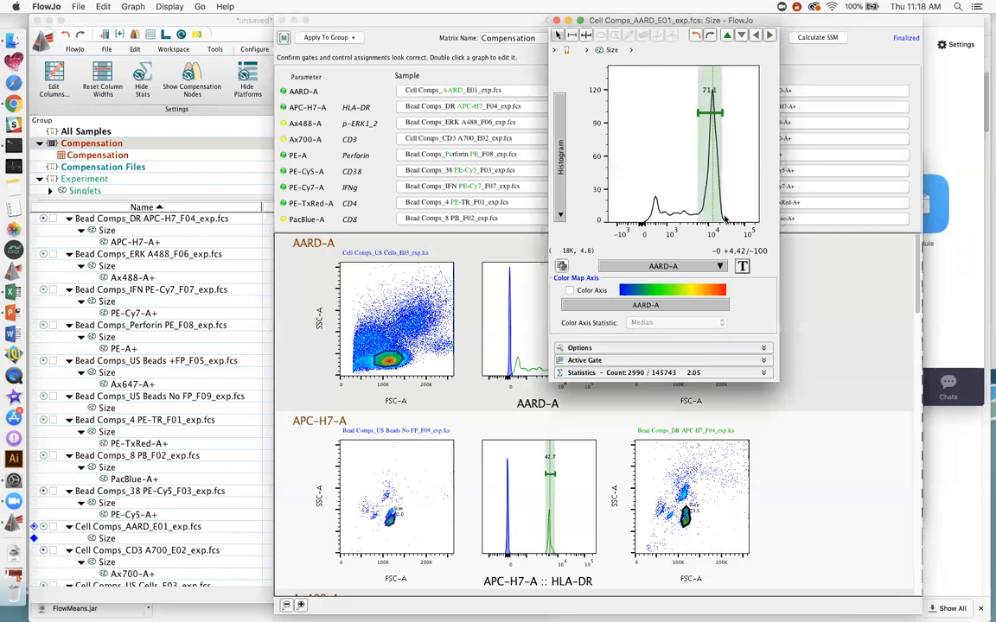
left_click(710, 113)
left_click_drag(729, 112, 735, 111)
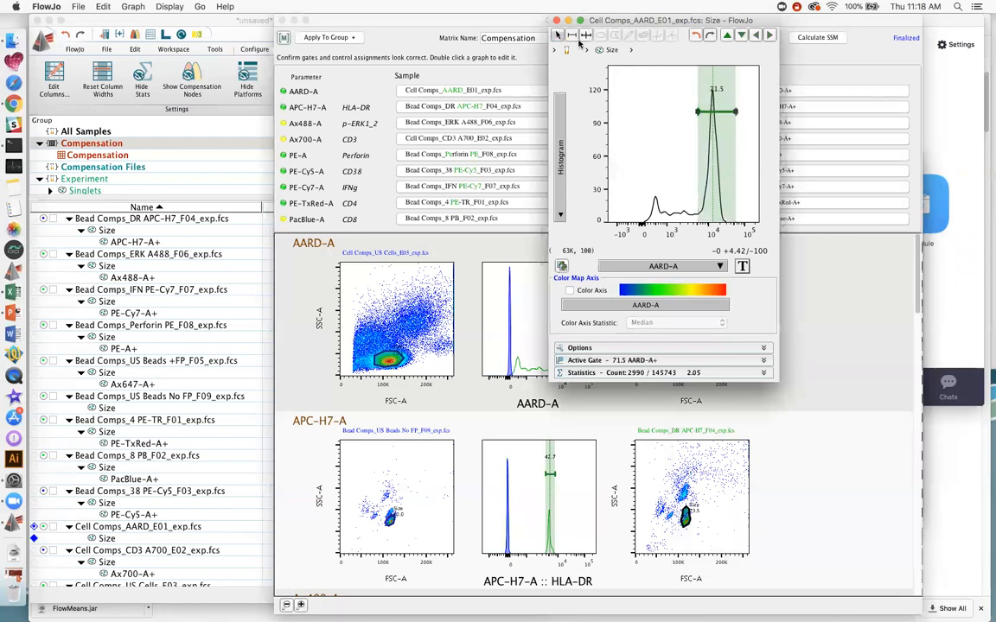
left_click_drag(629, 25, 641, 50)
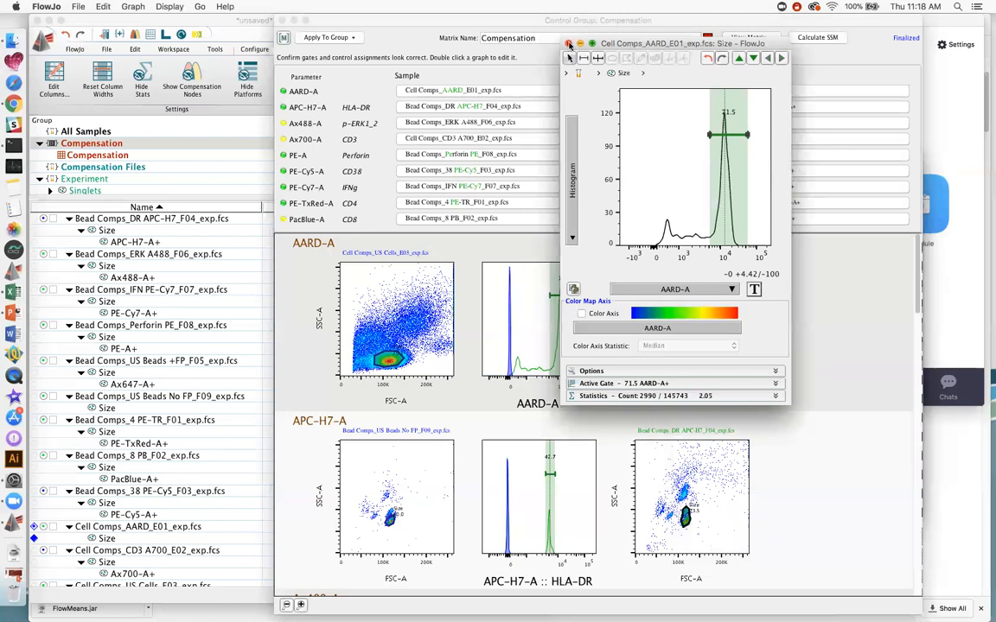
left_click(568, 44)
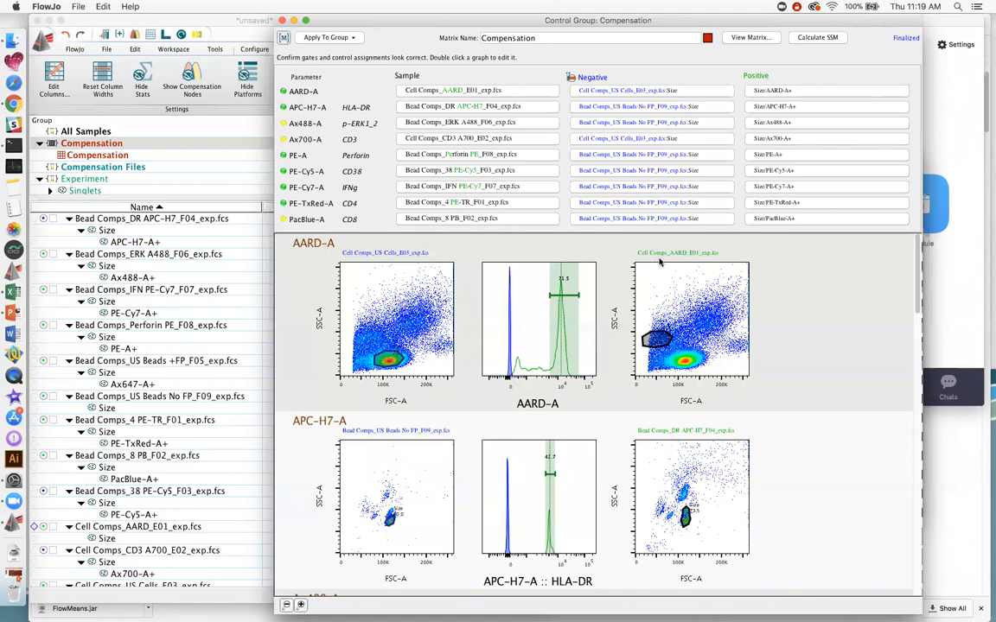
- Copy the Size gate from Cell Comps_AARD_E01_exp.fcs to Cell Comps_US Cells_E03_exp.fcs, replacing the existing gate of the same name
left_click(212, 289)
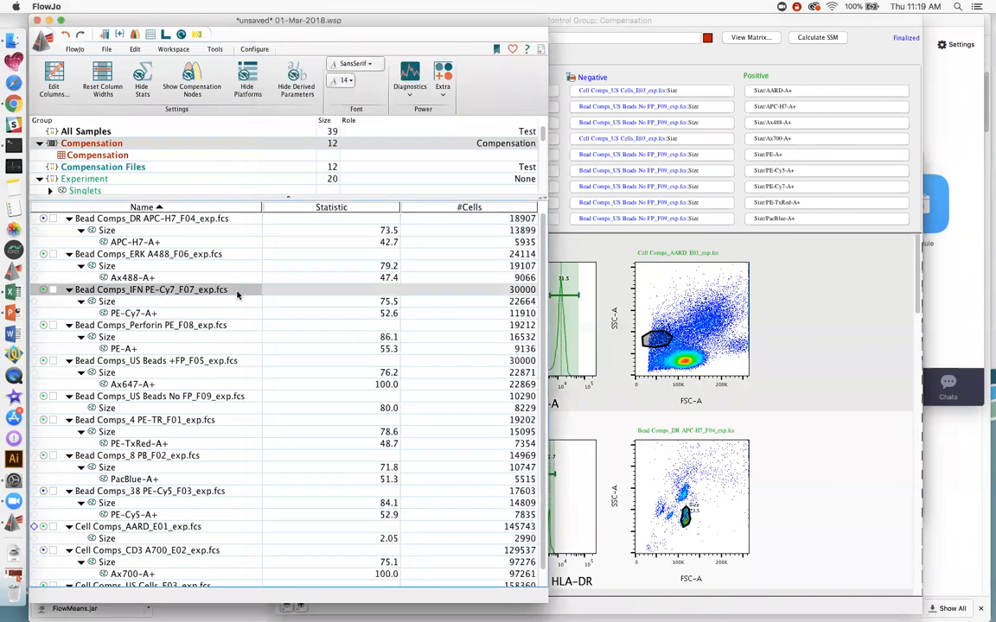
scroll(307, 427, "down", 1)
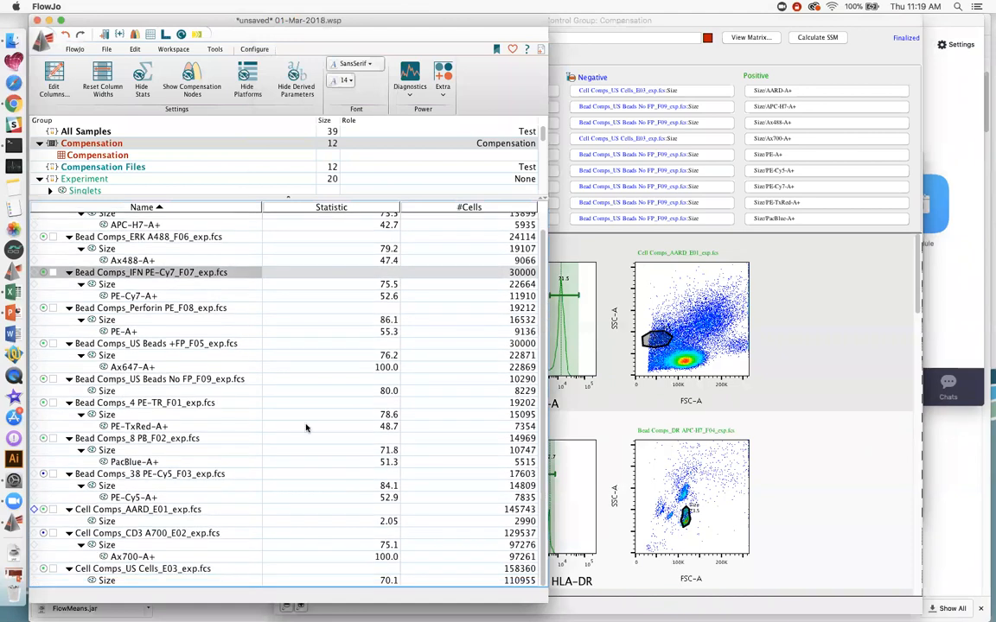
left_click(121, 511)
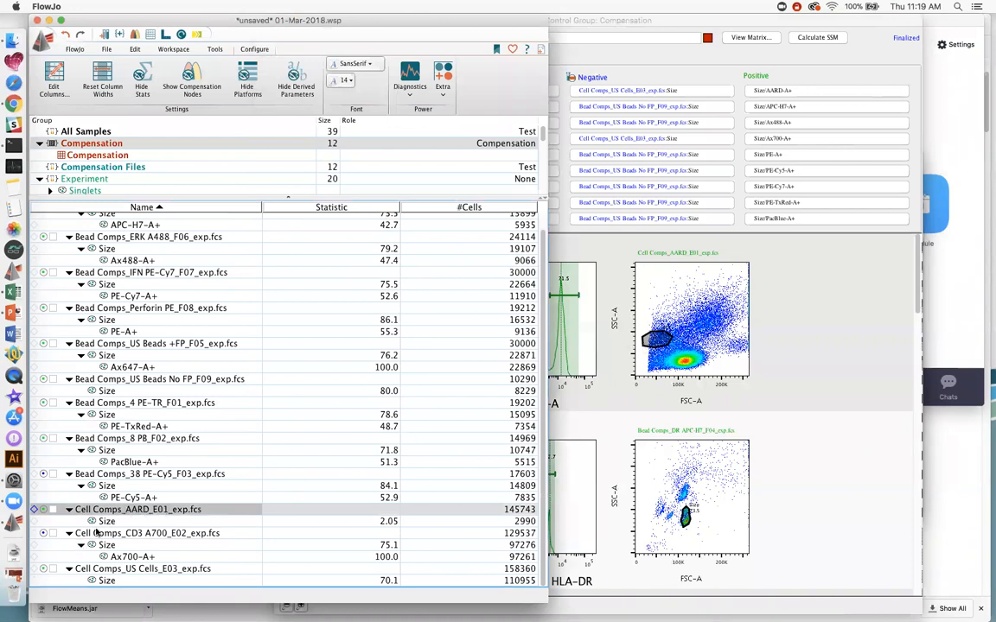
left_click(103, 522)
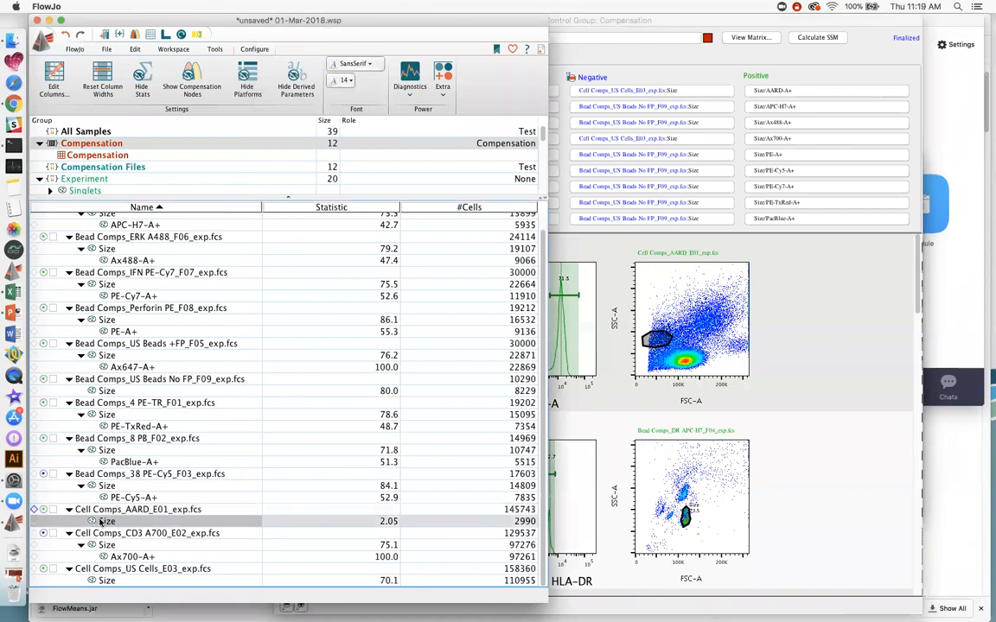
left_click_drag(105, 522, 114, 571)
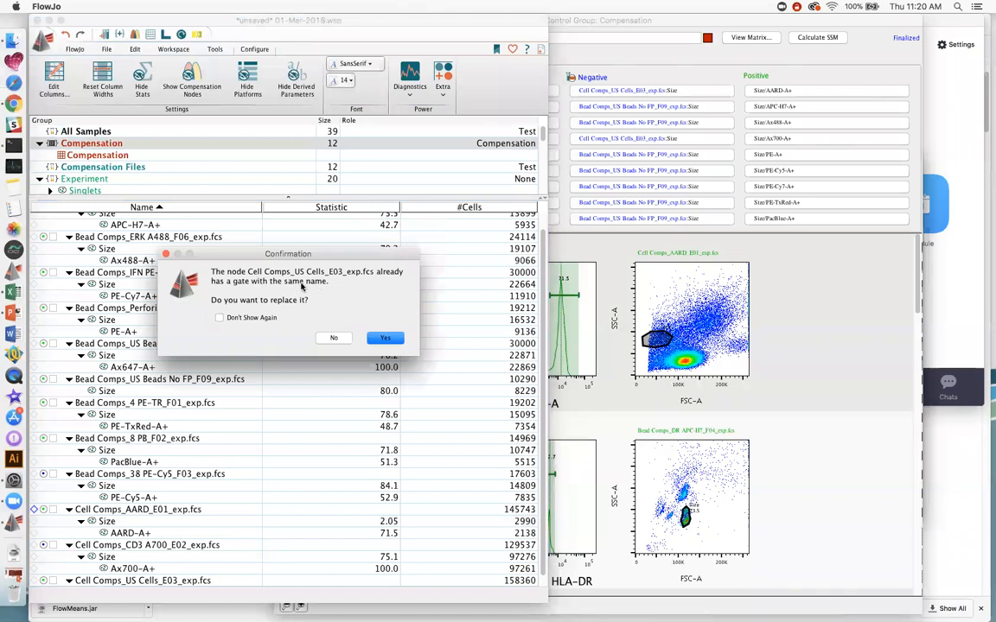
left_click(386, 339)
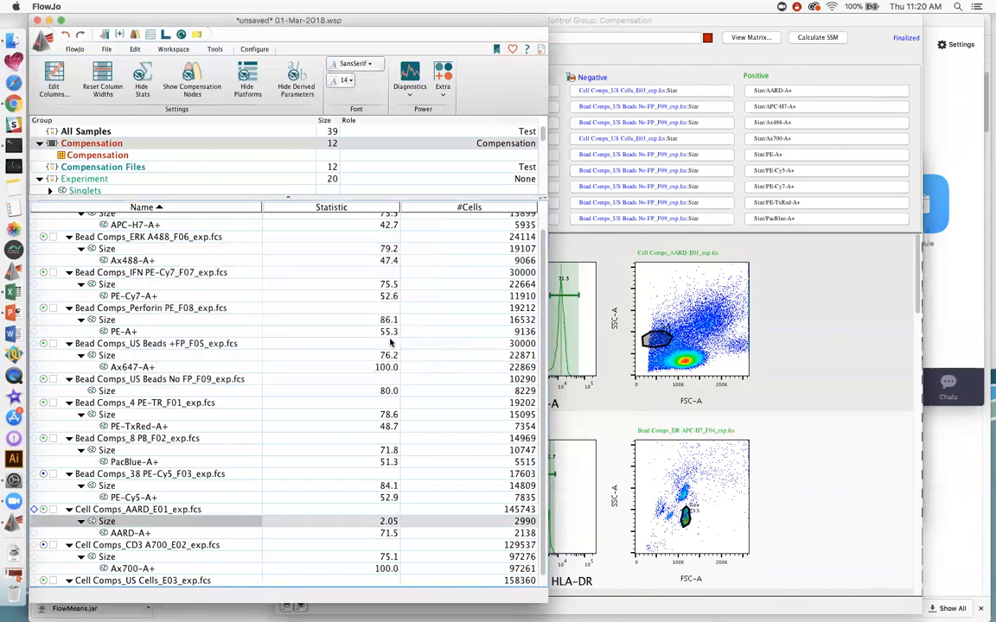
- Return to the Compensation control group window and examine the control plots from AARD-A down to Ax700-A
left_click(617, 421)
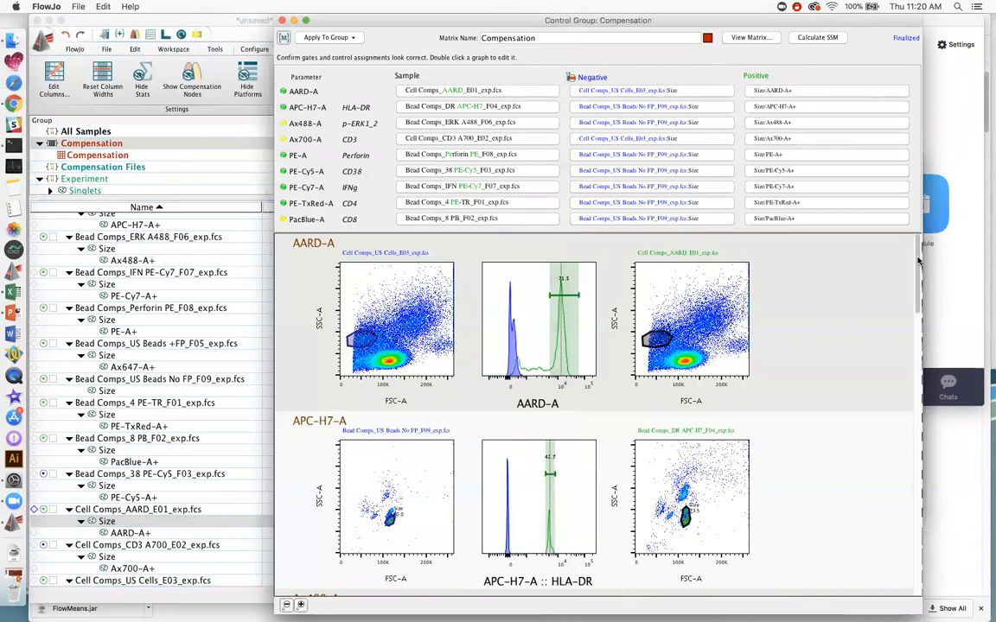
scroll(919, 261, "down", 5)
scroll(474, 348, "up", 5)
left_click_drag(918, 256, 919, 344)
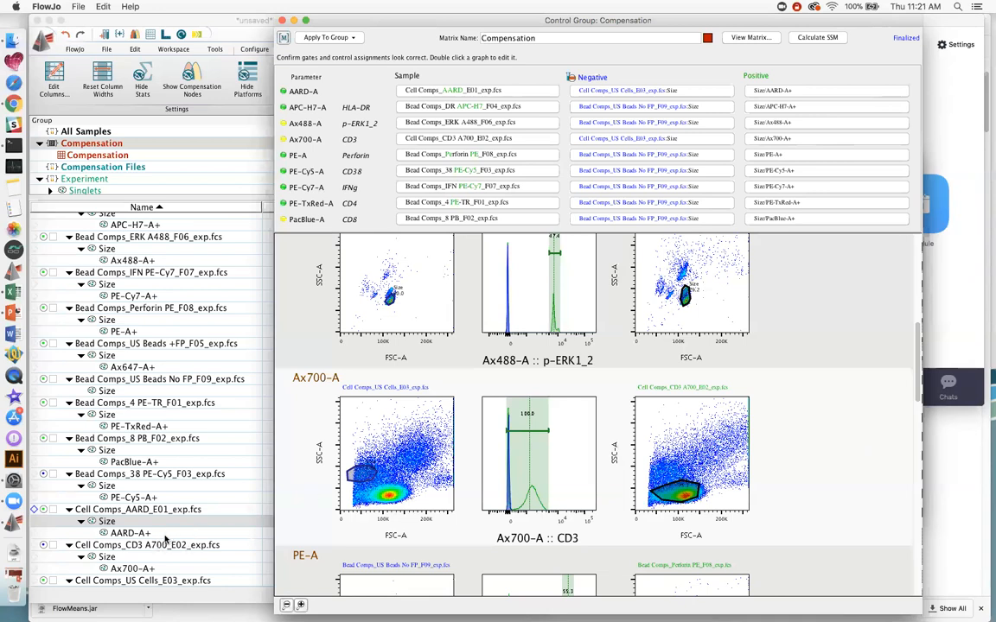
- Open the Ax700-A control histogram and raise the Ax700-A+ gate's lower bound so it excludes the negative peak
double_click(523, 464)
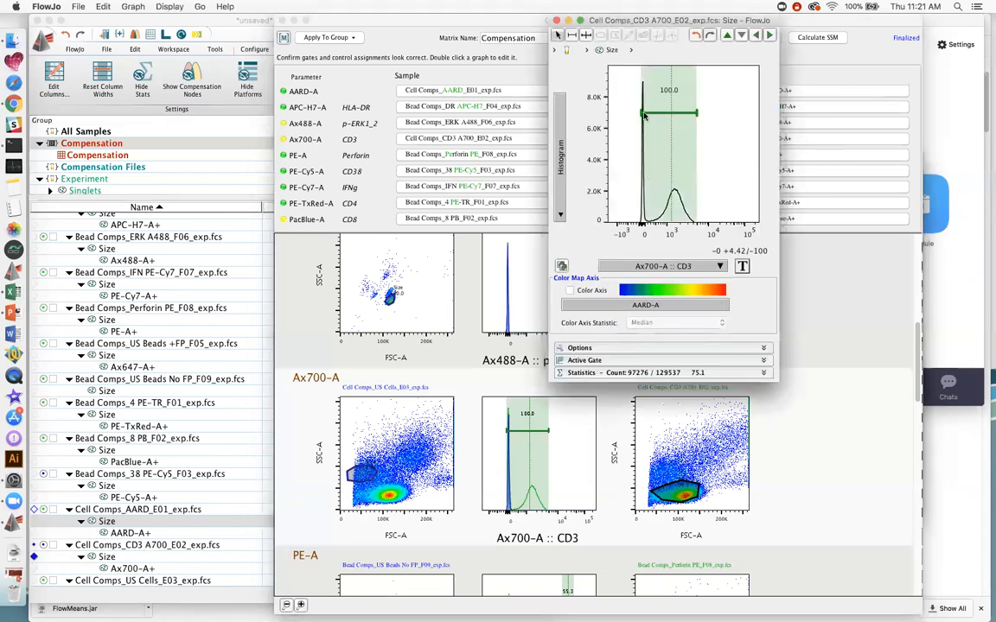
left_click_drag(644, 115, 662, 113)
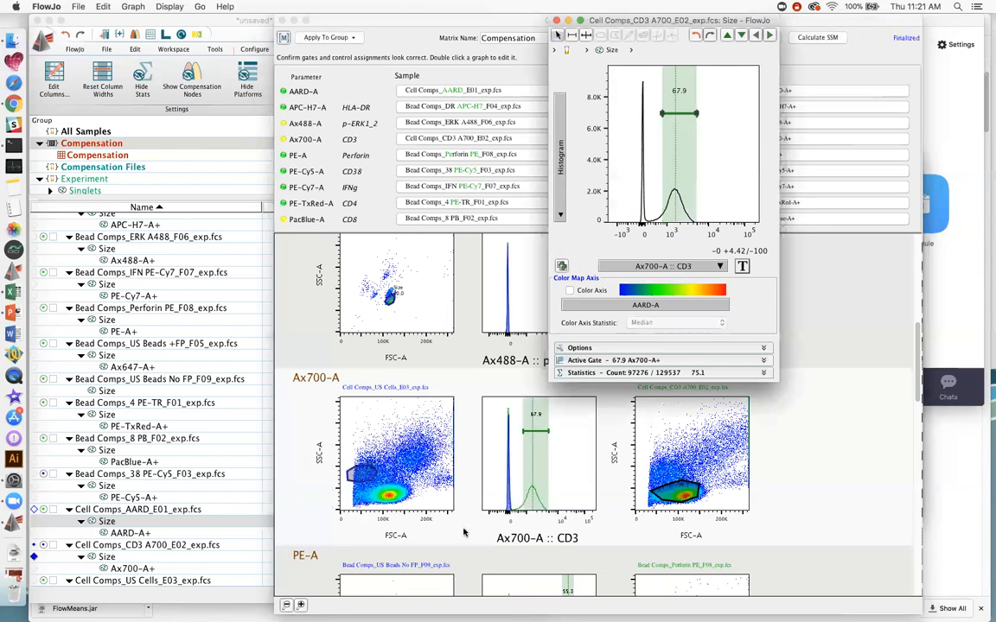
left_click(464, 532)
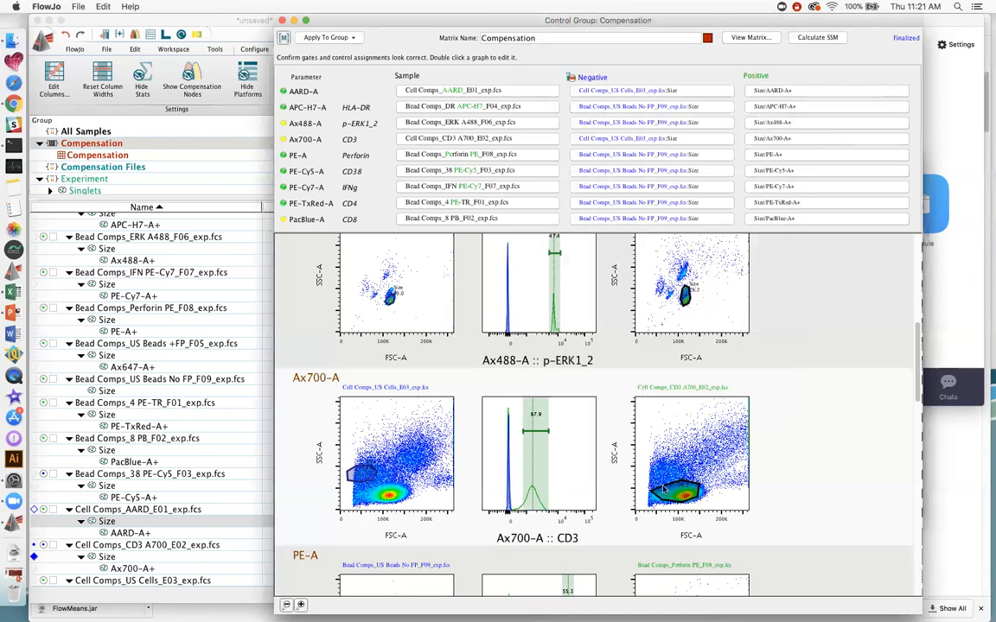
- Rename the Size gate under Cell Comps_CD3 A700_E02_exp.fcs to Size2
left_click(107, 521)
left_click(109, 557)
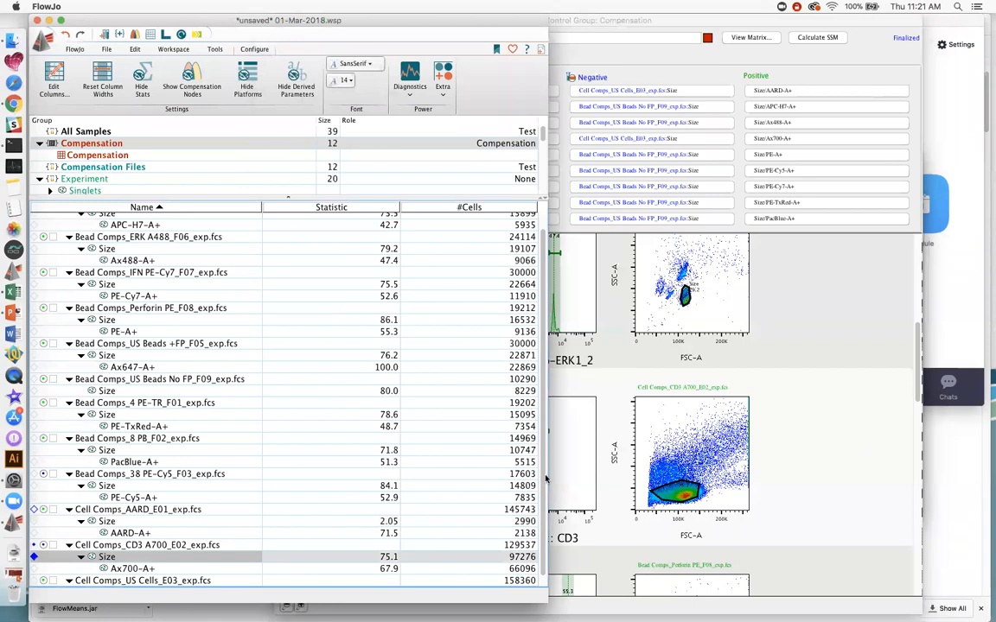
scroll(475, 432, "down", 1)
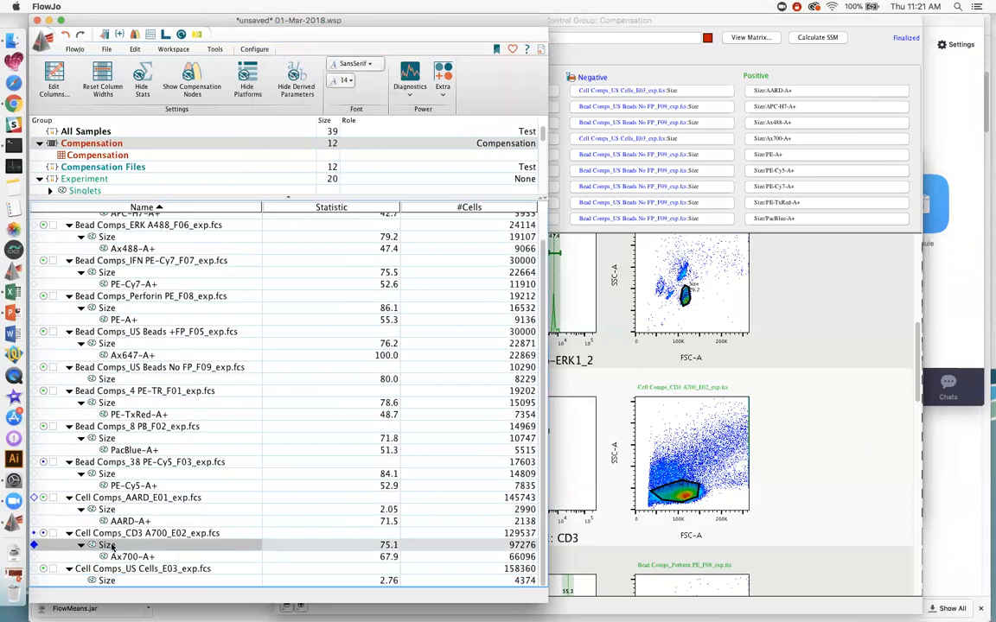
double_click(111, 546)
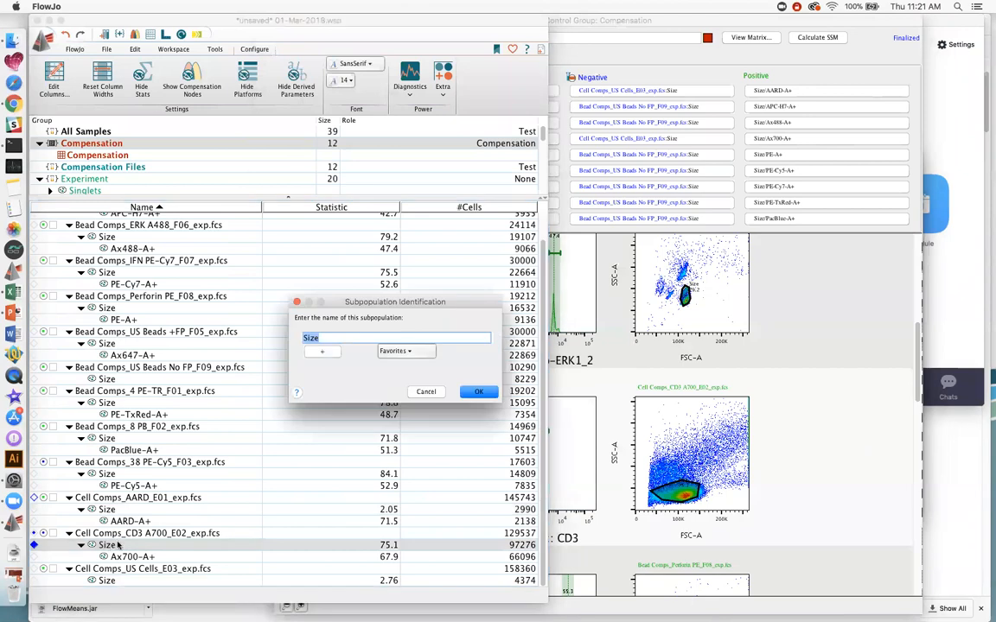
left_click(426, 394)
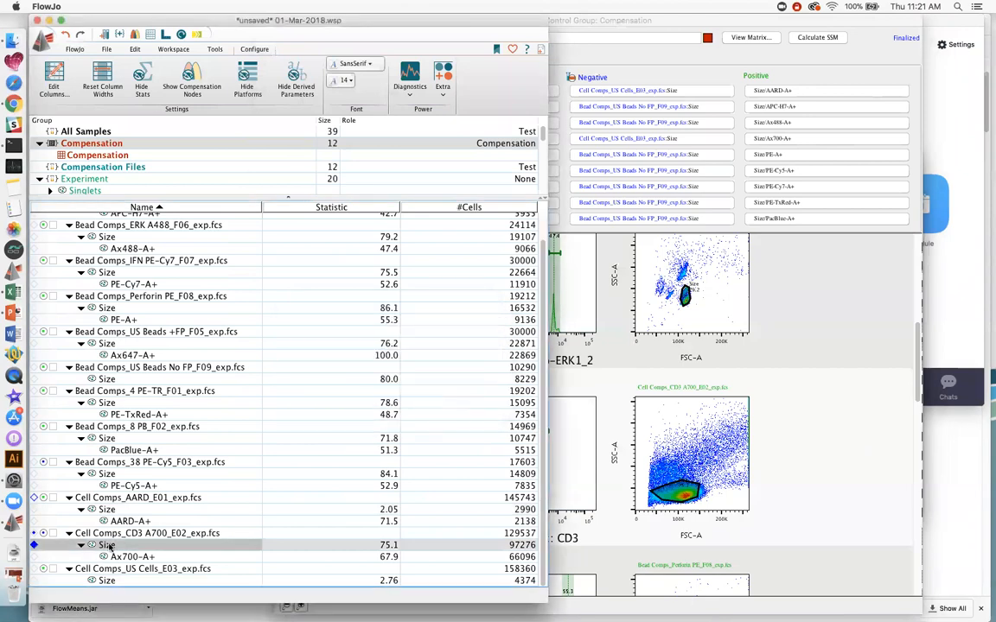
right_click(110, 546)
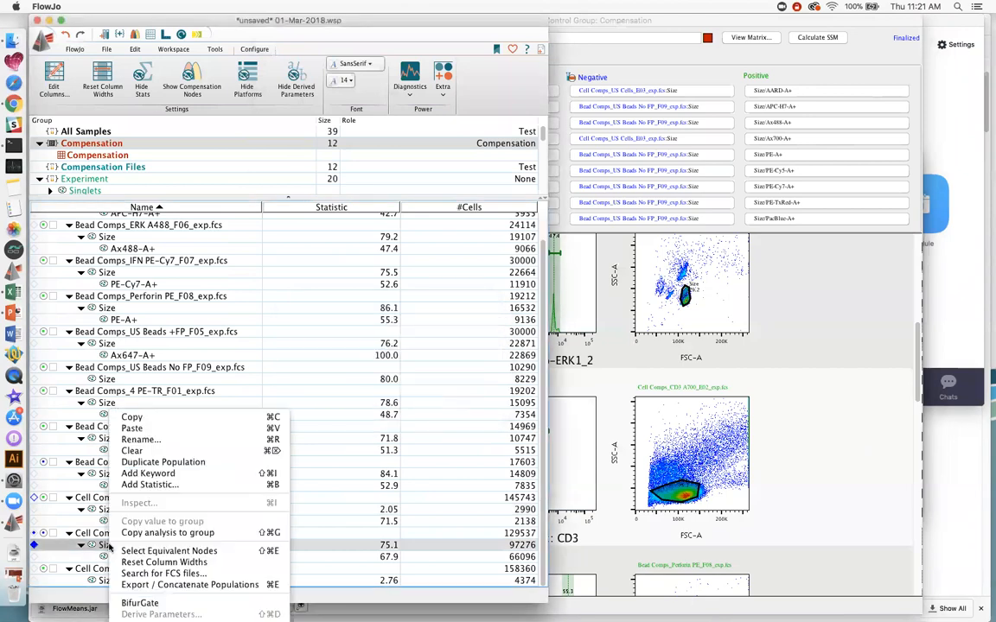
left_click(138, 442)
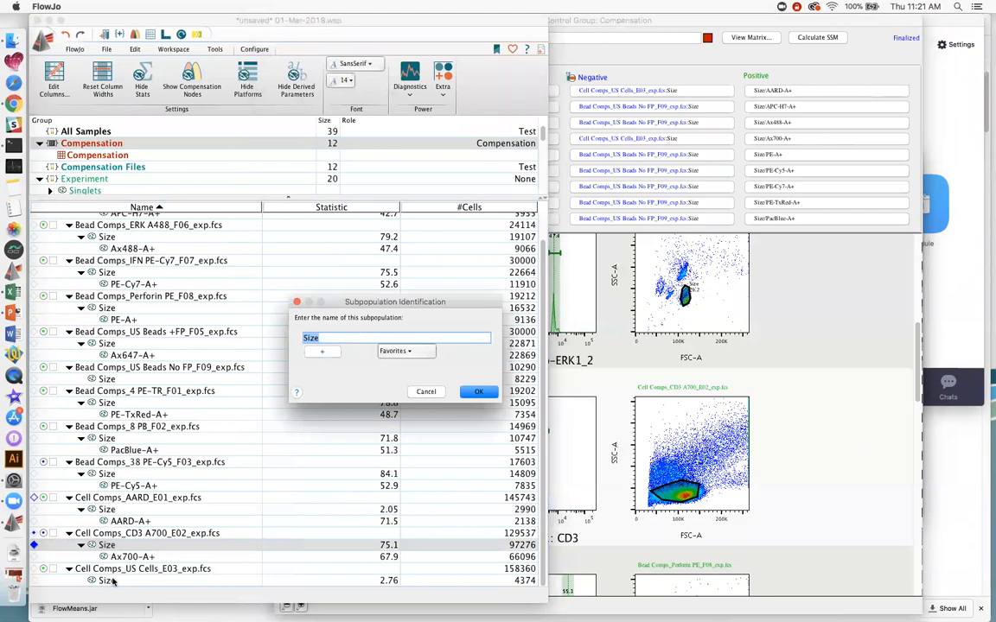
left_click(381, 337)
key("Return")
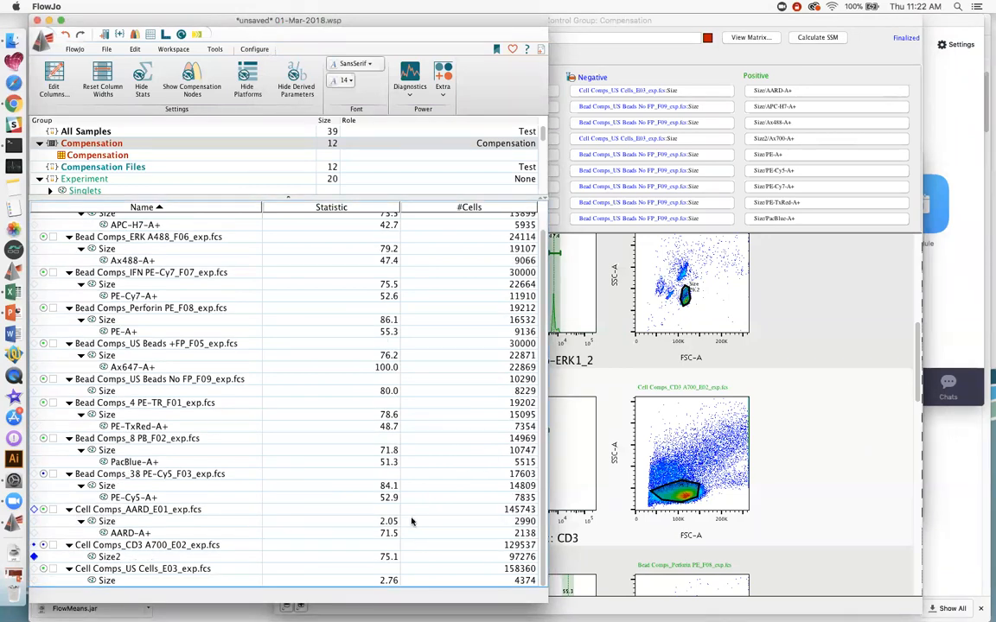
- Copy the Size2 gate onto Cell Comps_US Cells_E03_exp.fcs and return to the Compensation control group window
left_click(113, 557)
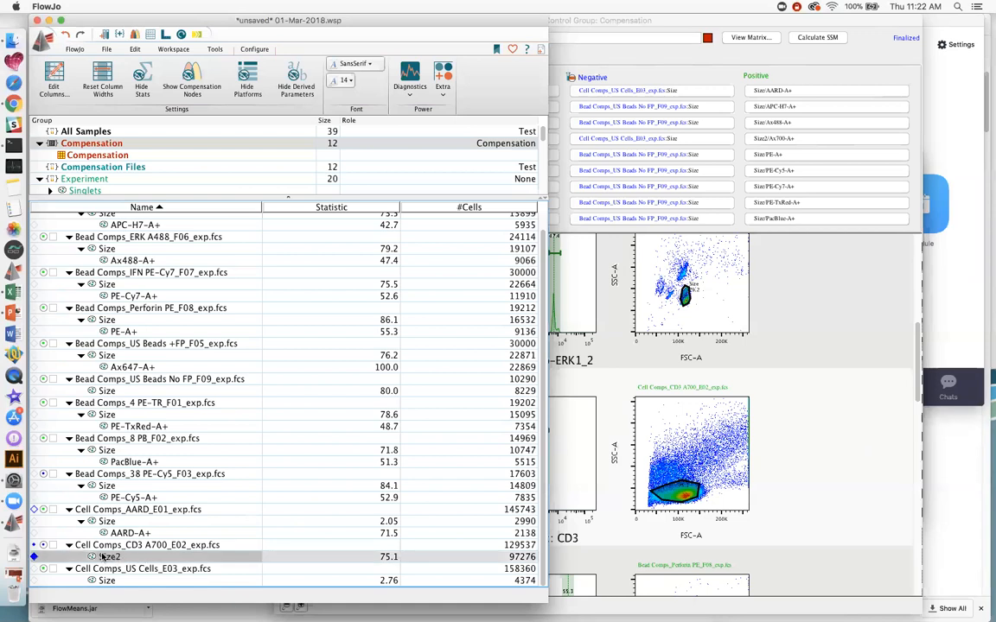
left_click_drag(102, 558, 122, 576)
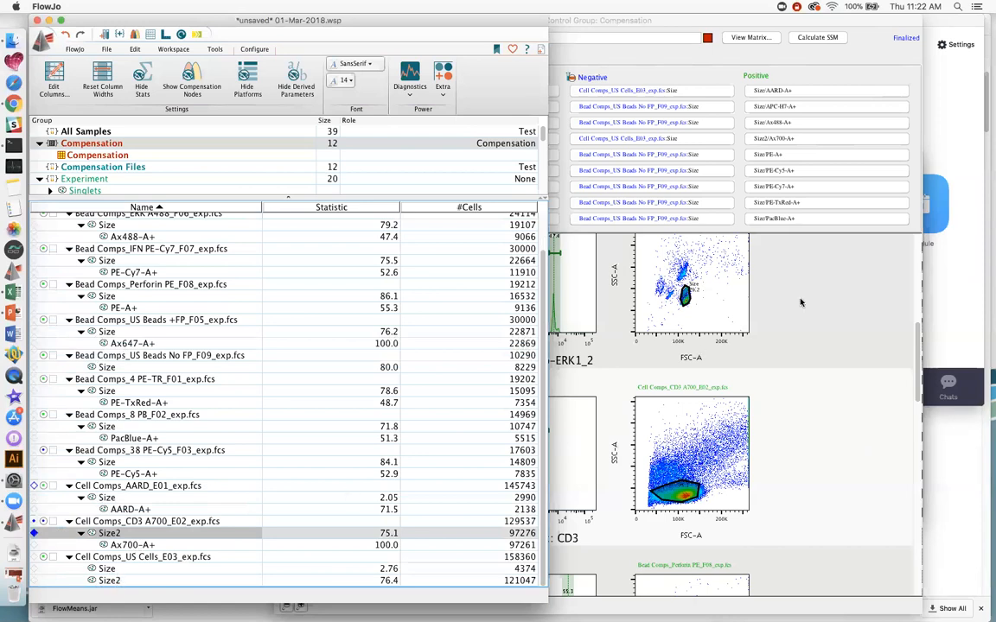
left_click(740, 301)
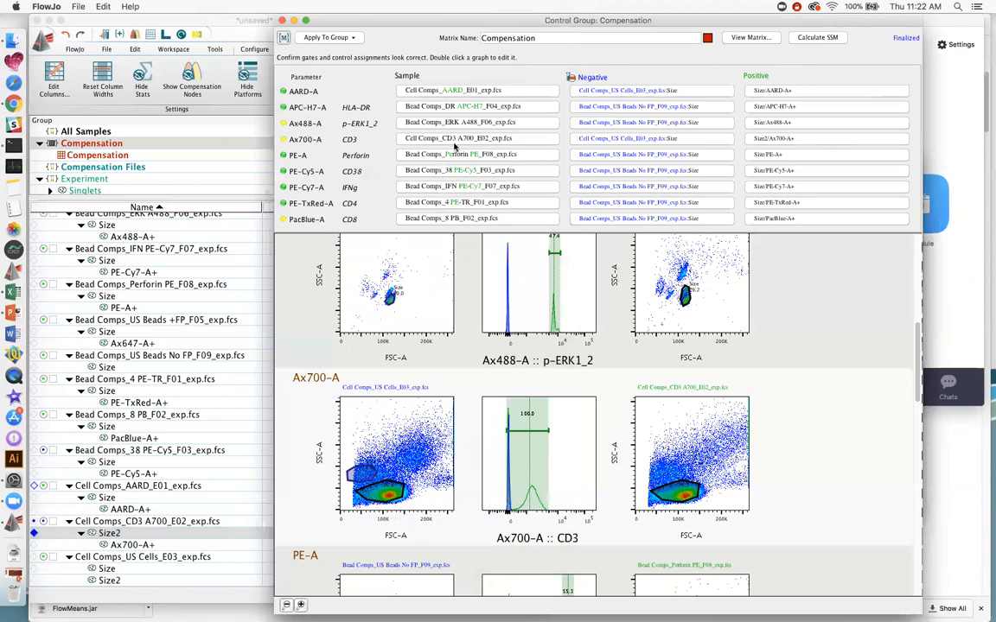
- Try the CD3 A700 sample's own Size2 population as the Ax700-A negative, then open and close its histogram
left_click(618, 141)
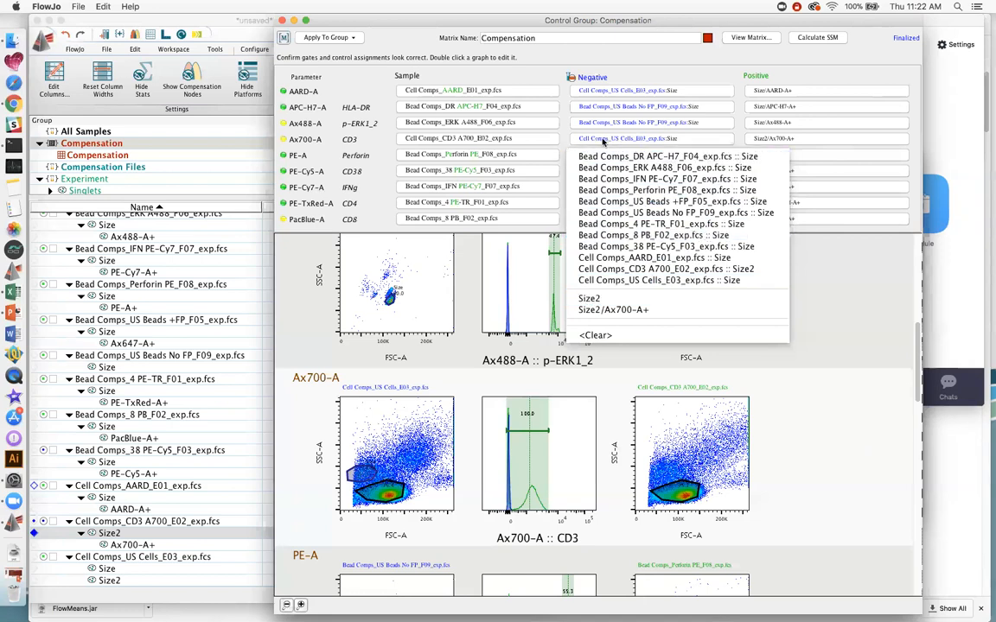
left_click(587, 299)
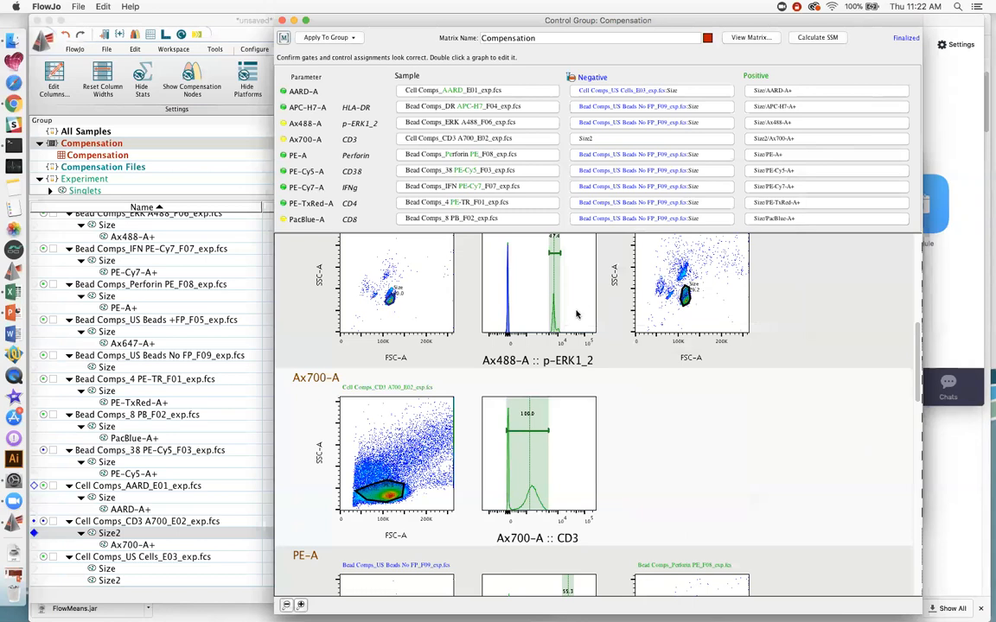
double_click(525, 434)
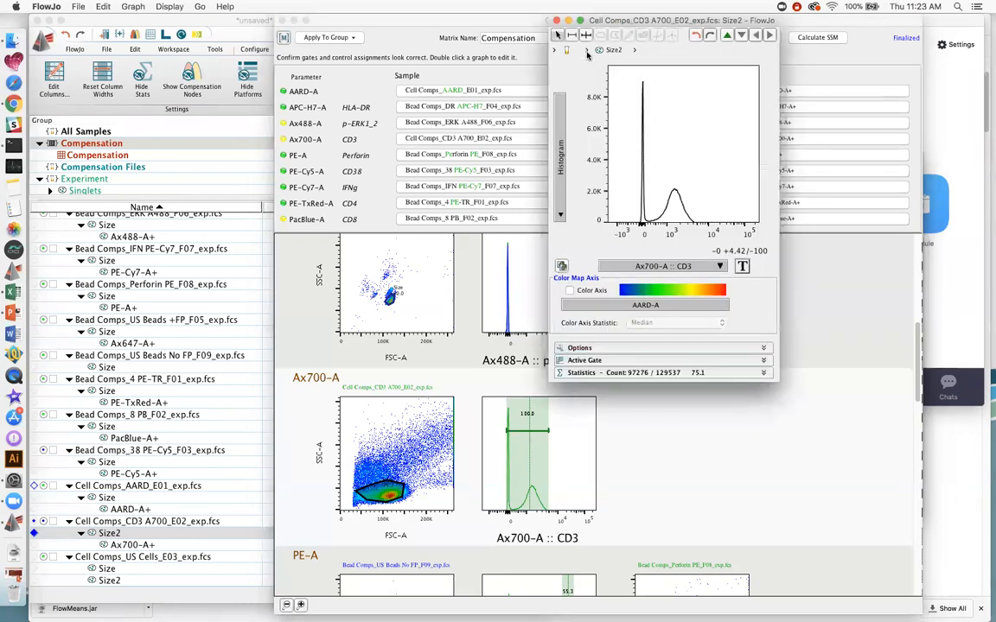
left_click_drag(596, 19, 616, 83)
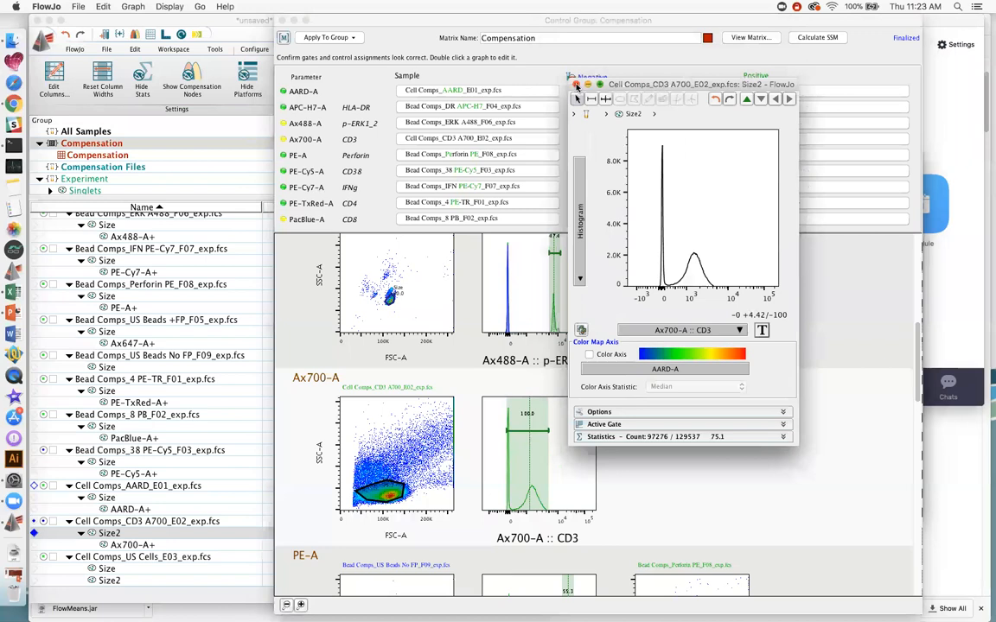
left_click(576, 85)
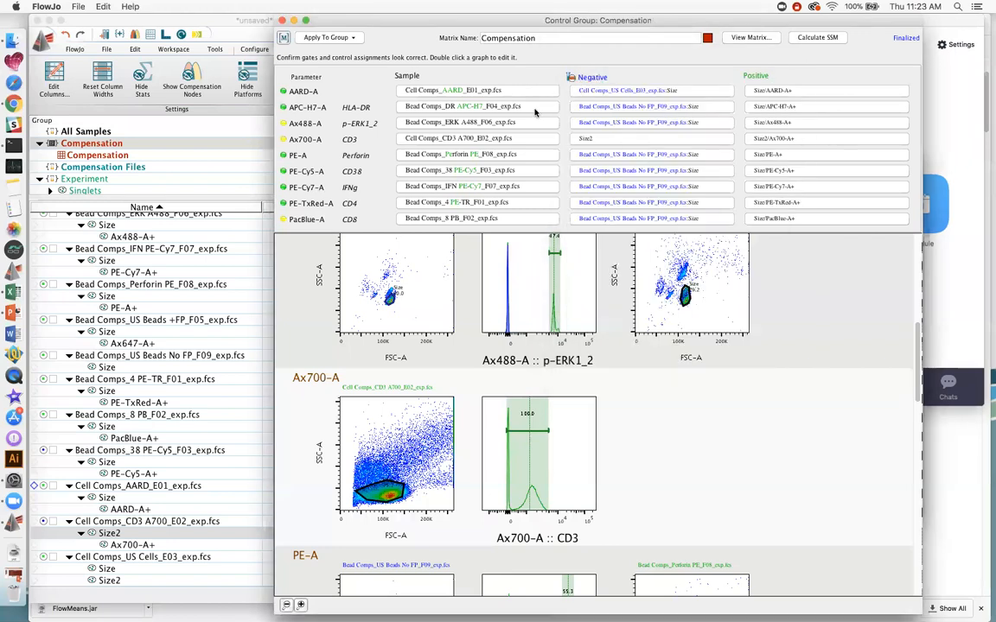
- Check that the Ax700-A positive assignment uses Size2/Ax700-A+ and locate that gate in the workspace sample list
left_click(774, 141)
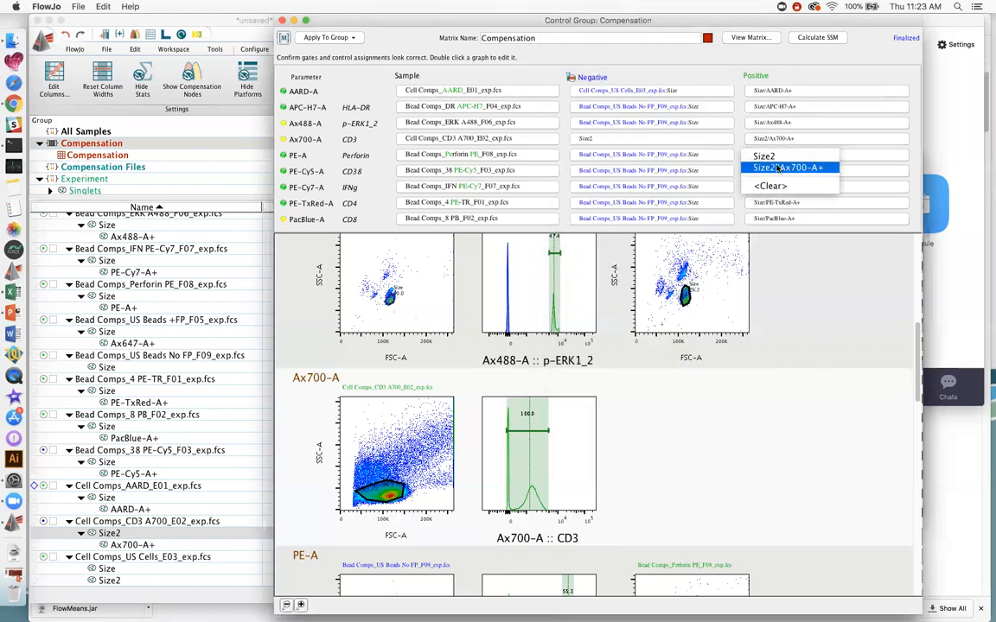
left_click(778, 169)
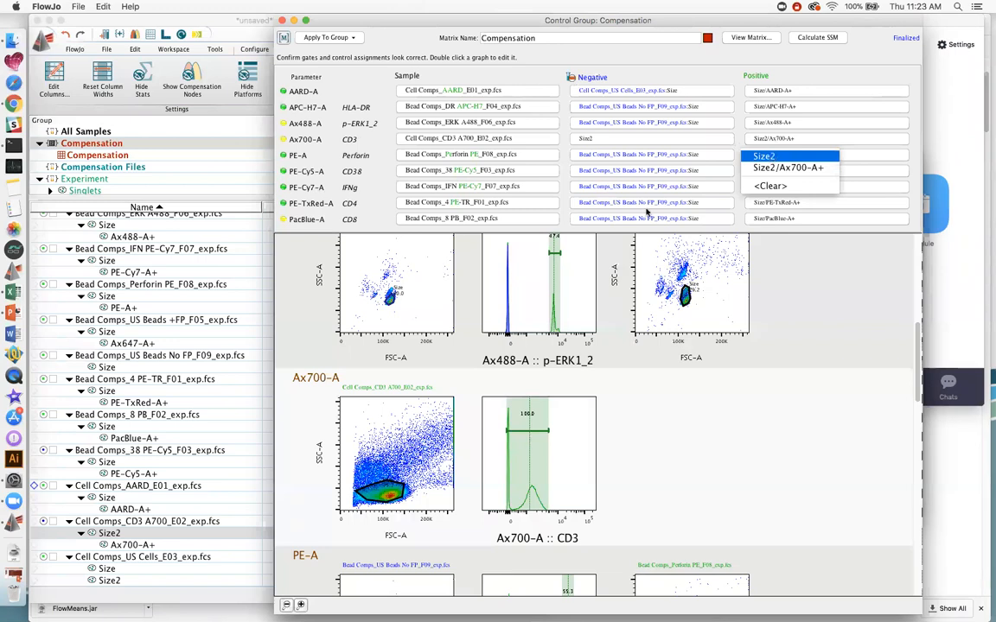
left_click(180, 521)
left_click(133, 545)
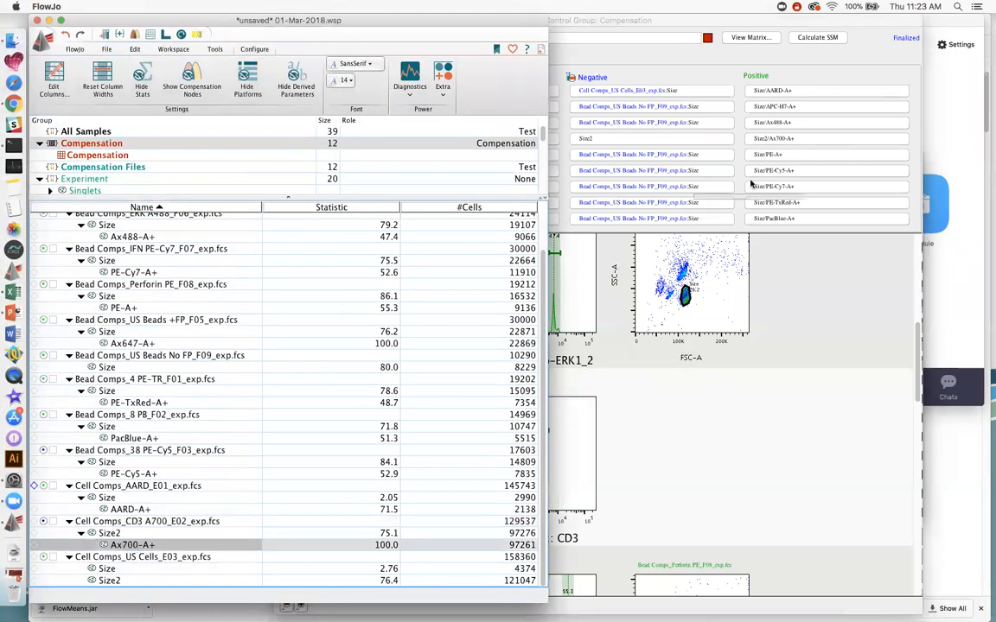
left_click(789, 141)
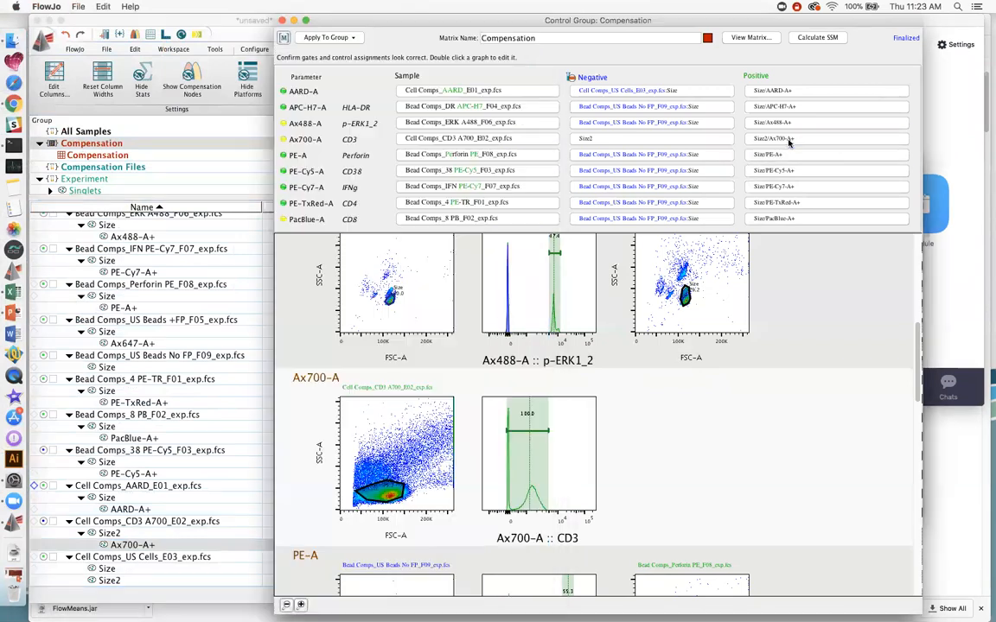
- Open the Ax700-A histogram, move the Ax700-A+ gate's lower bound between the negative and positive peaks, and close the graph
double_click(529, 434)
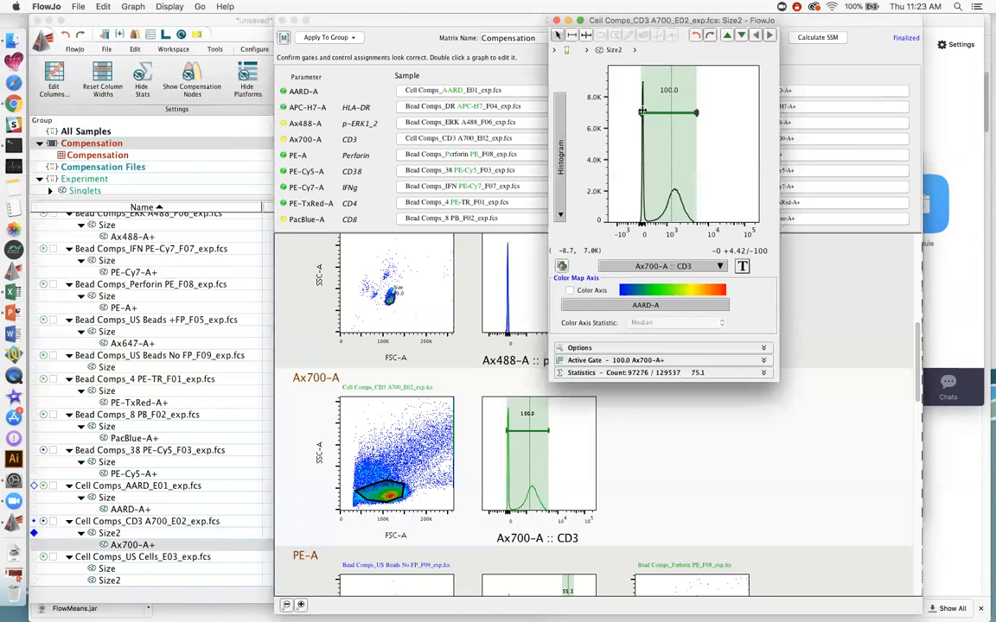
mouse_move(642, 111)
left_mouse_down()
mouse_move(584, 112)
mouse_move(657, 112)
left_mouse_up()
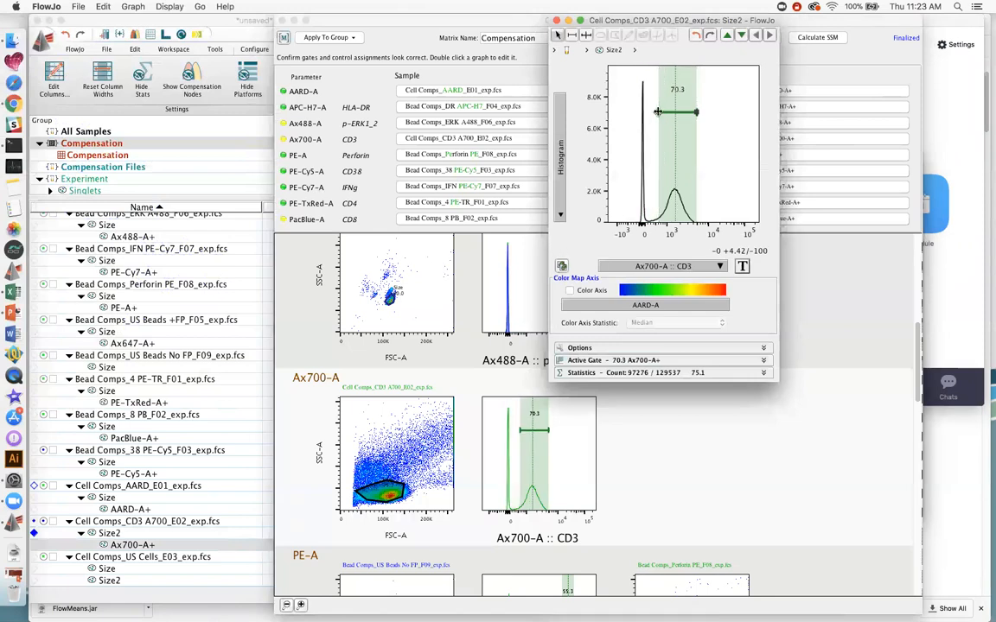
left_click_drag(593, 21, 683, 108)
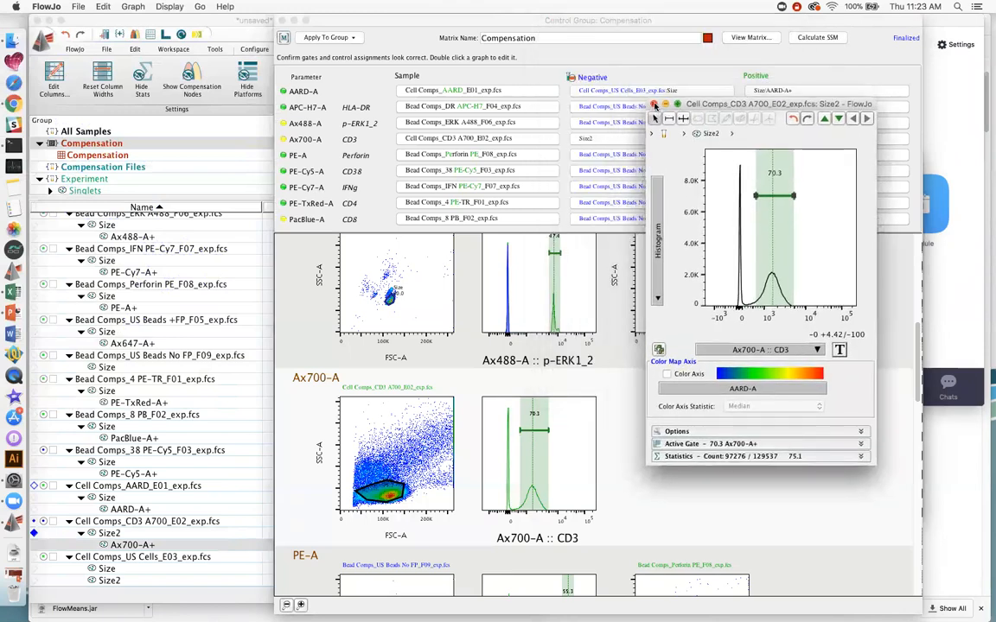
left_click(654, 105)
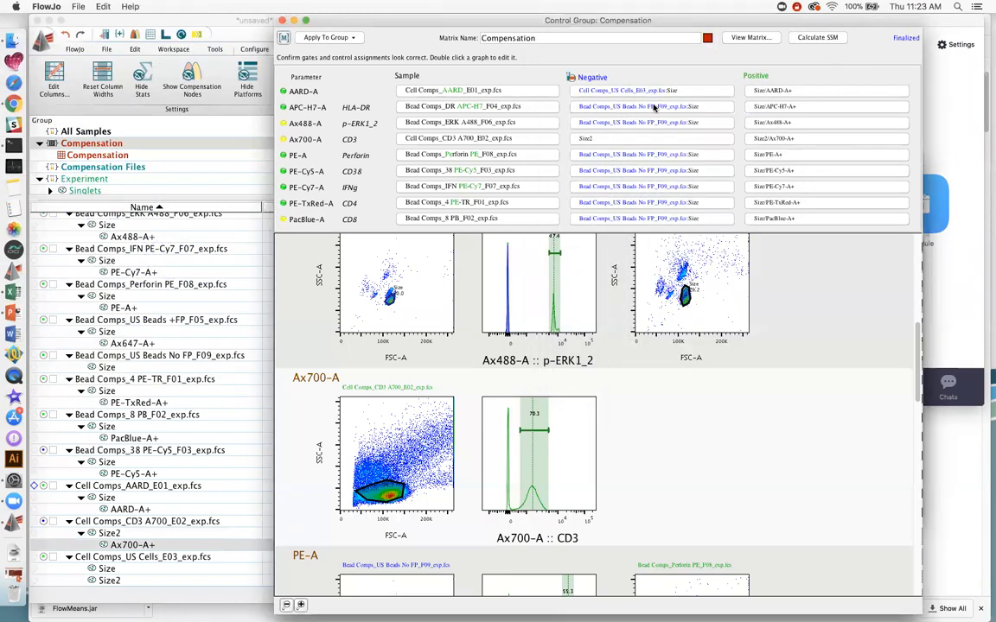
- Assign the Size2 gate of Cell Comps_US Cells_E03_exp.fcs as the Ax700-A negative control
left_click(591, 139)
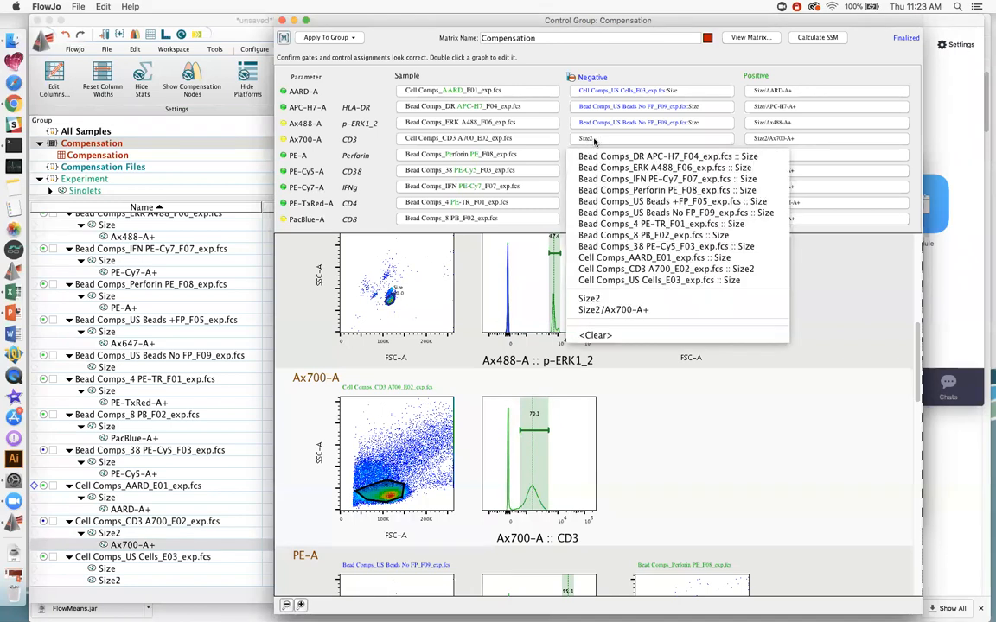
left_click(594, 140)
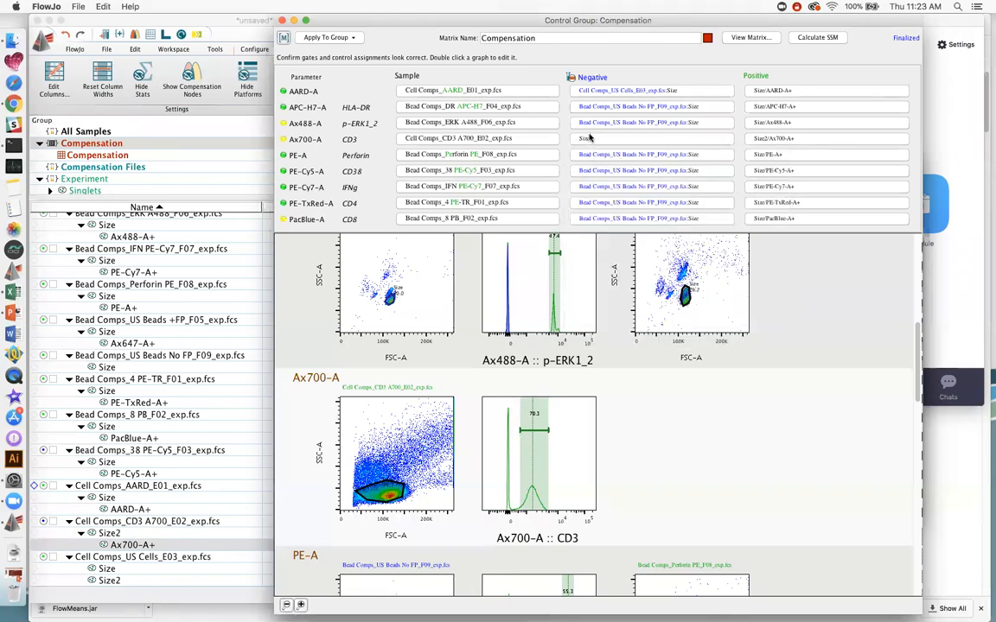
left_click(585, 139)
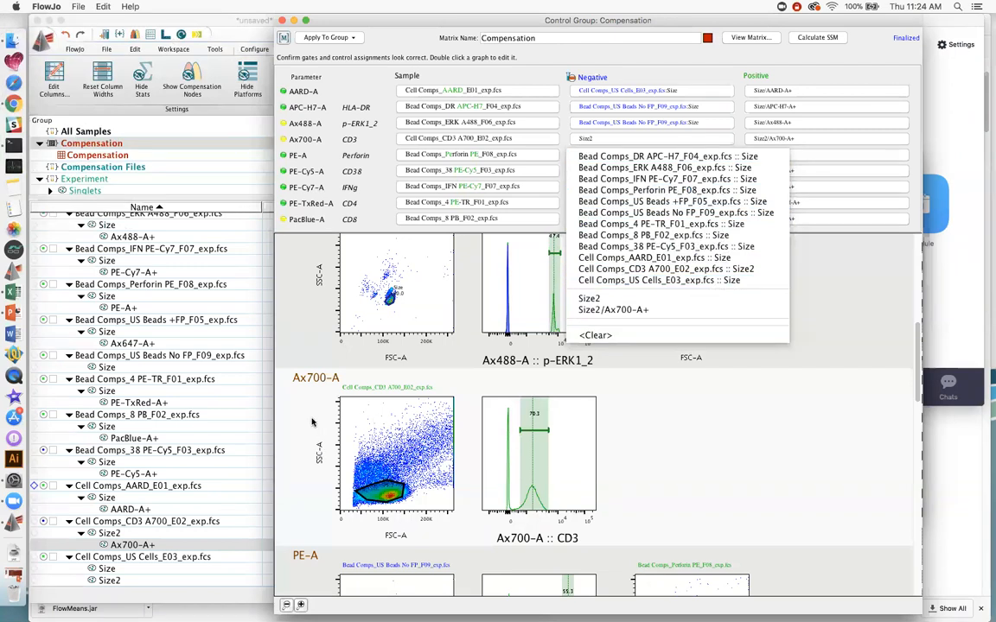
left_click(113, 581)
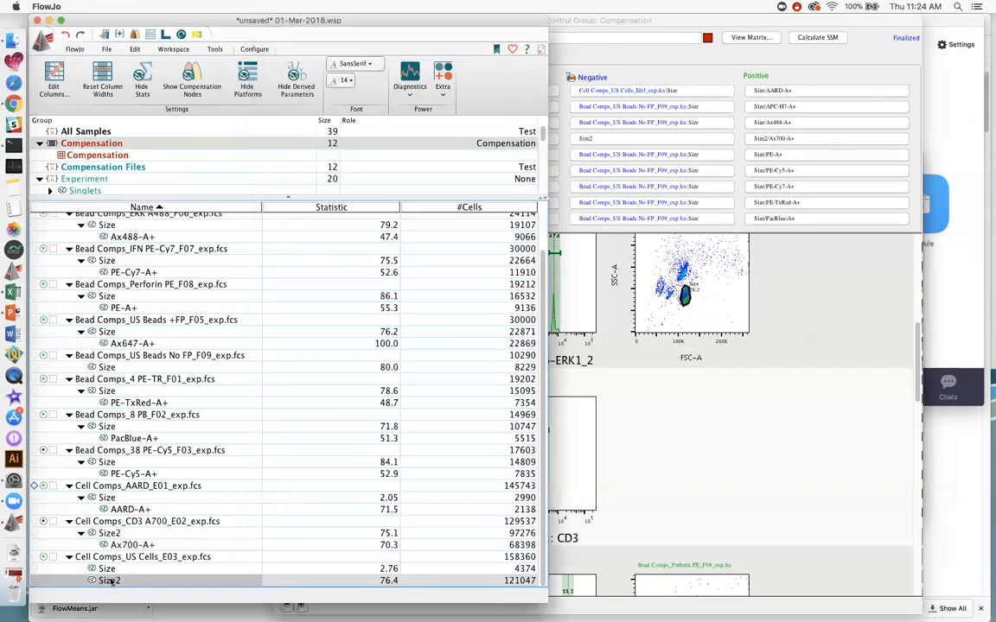
left_click_drag(546, 600, 423, 608)
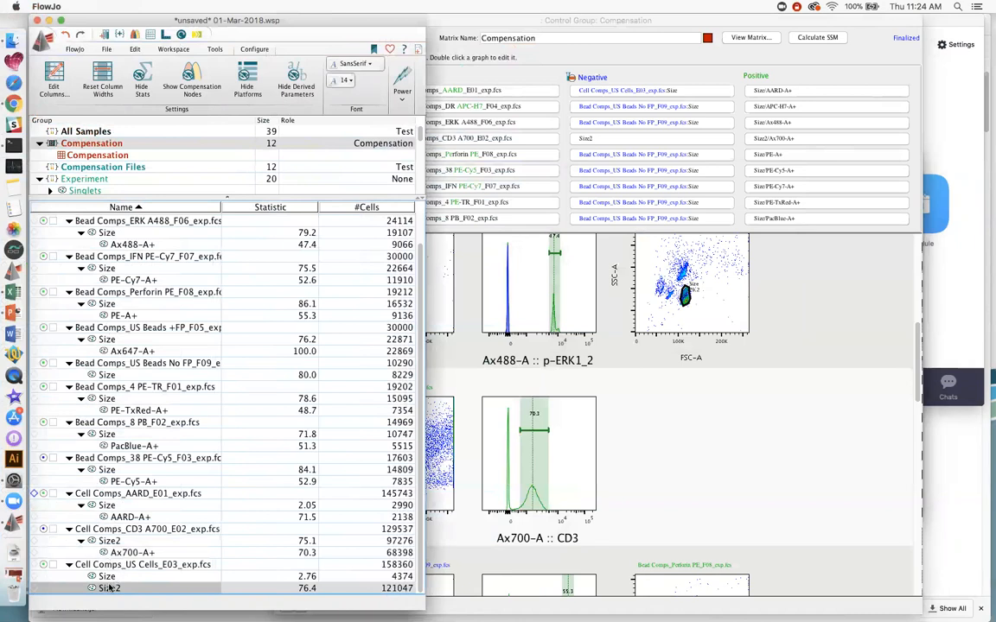
left_click_drag(105, 589, 619, 139)
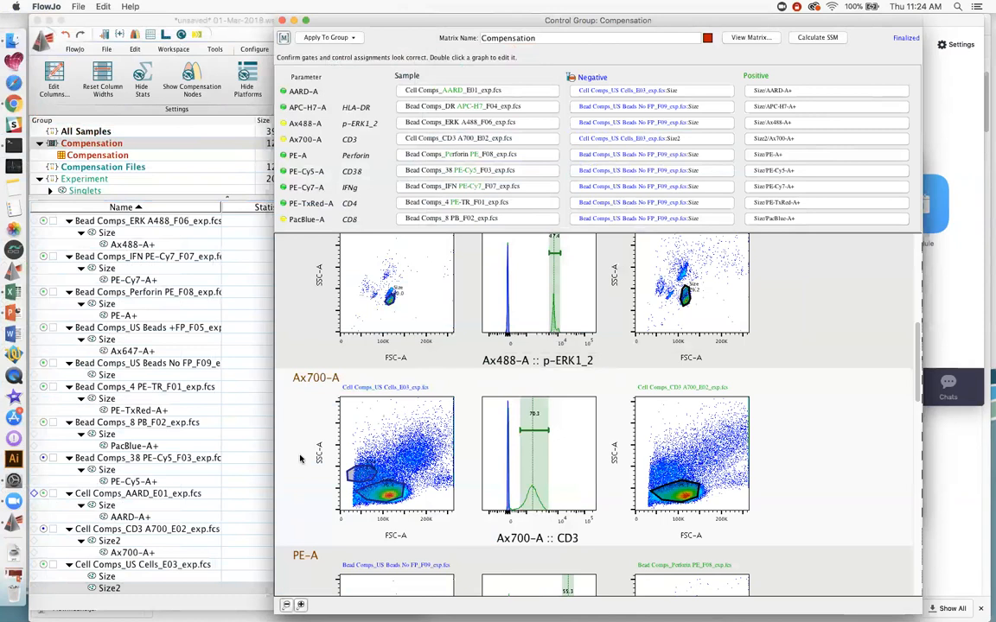
- Review the control plots and apply the Compensation matrix to the Experiment group
left_click(118, 588)
scroll(825, 316, "down", 5)
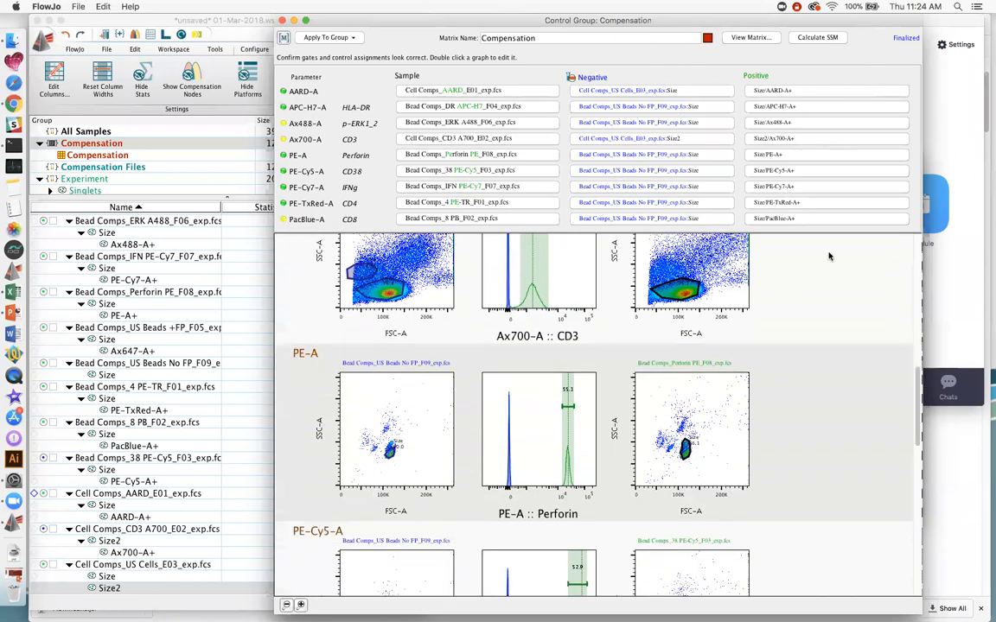
left_click_drag(918, 392, 921, 247)
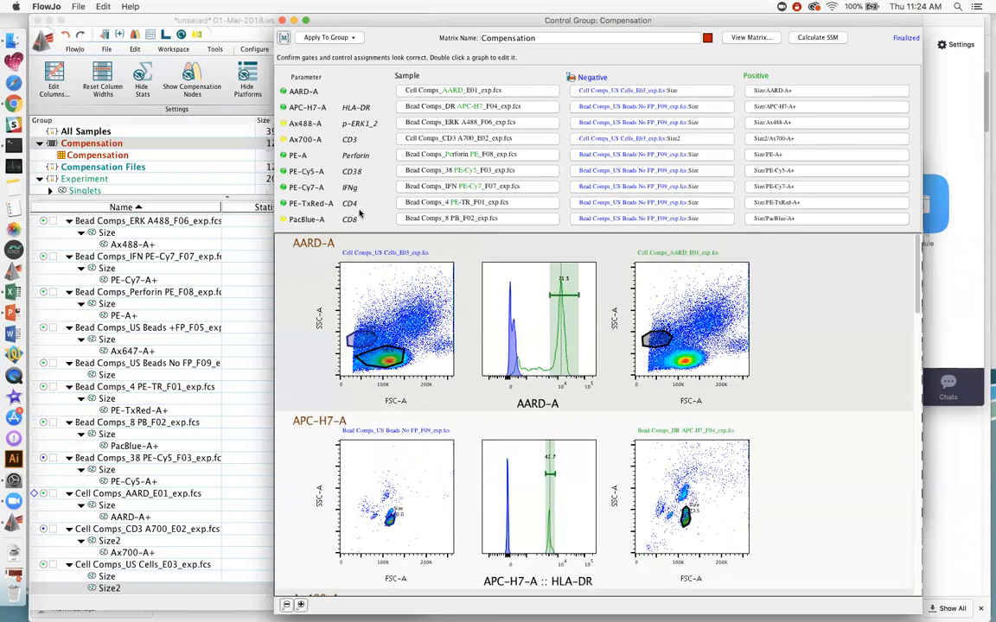
left_click(353, 38)
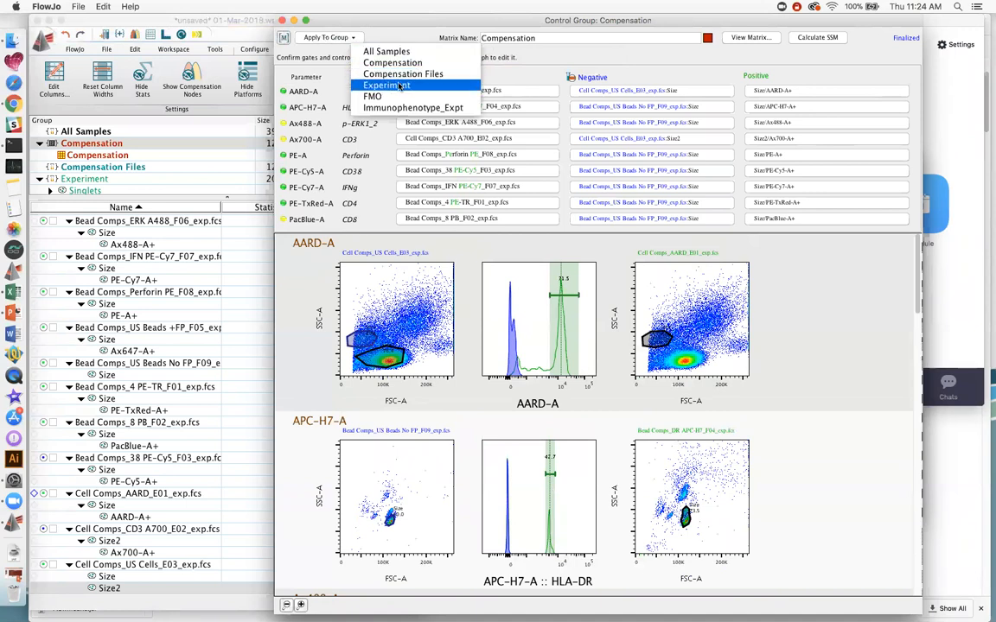
left_click(381, 87)
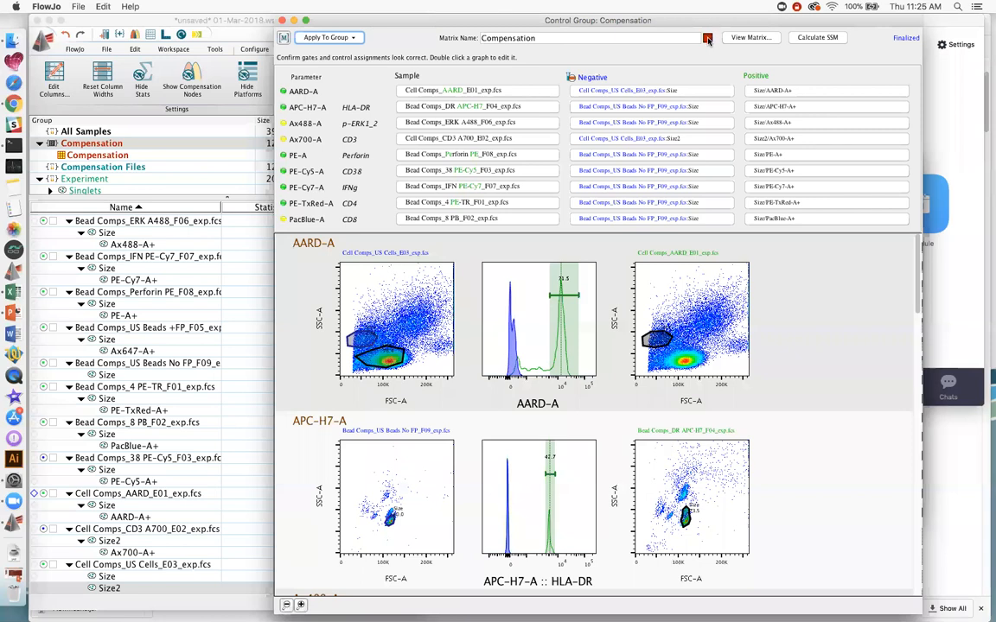
- Enlarge the workspace group list and check the samples of the Experiment and FMO groups for the applied matrix
left_click_drag(750, 23, 811, 24)
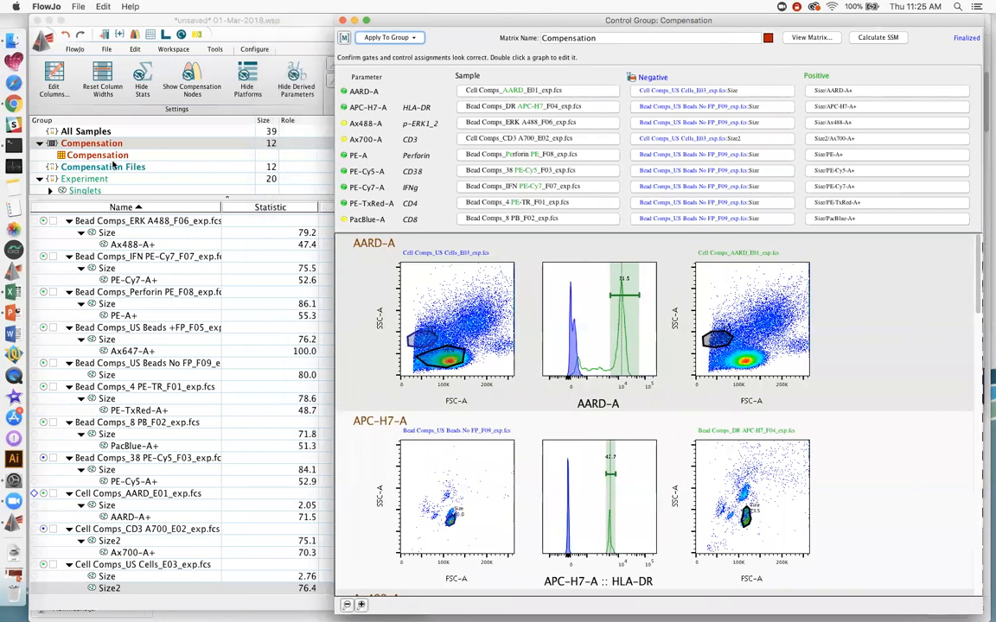
left_click(85, 179)
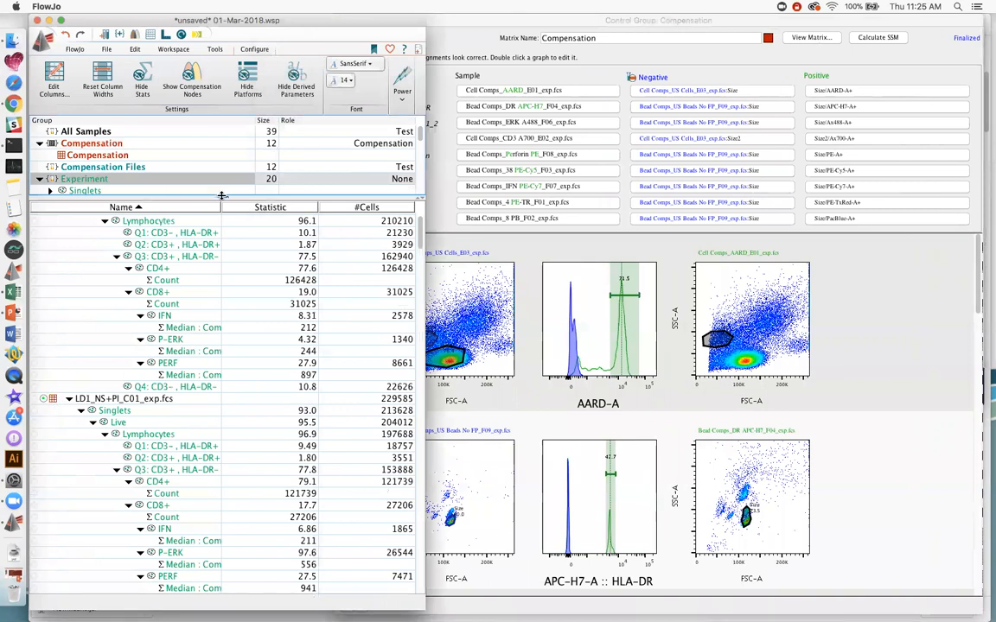
left_click_drag(219, 197, 219, 250)
left_click(69, 204)
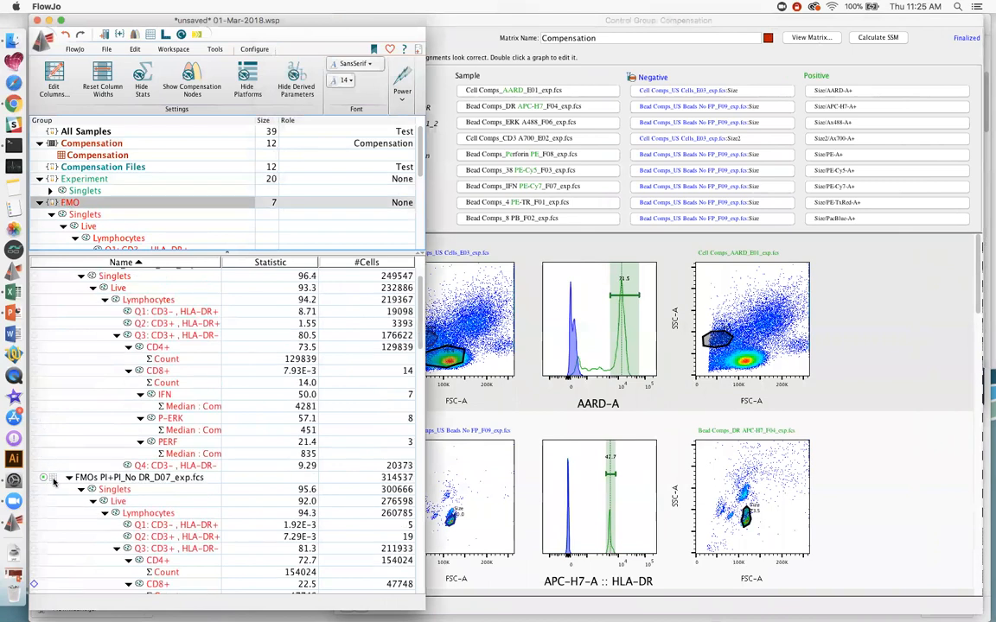
left_click(73, 178)
- Apply the Compensation matrix to the FMO group and check that group's samples in the workspace
left_click(597, 21)
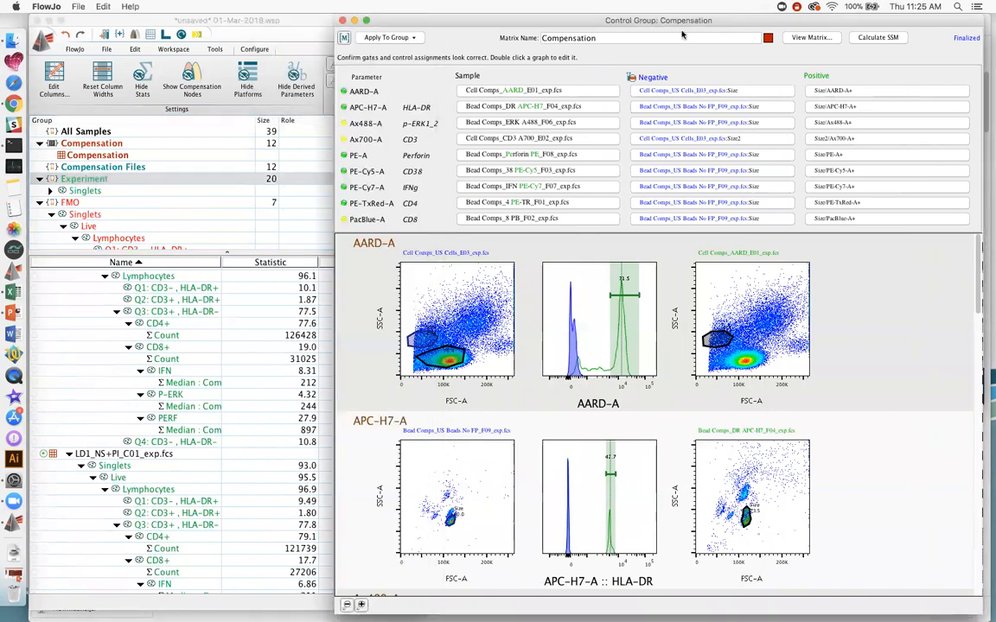
left_click(412, 39)
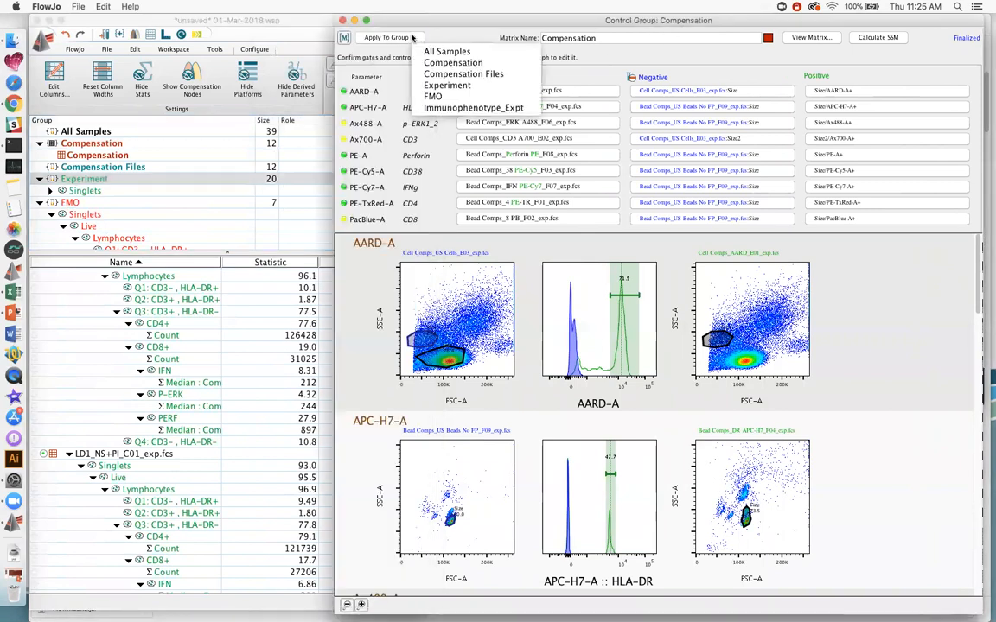
left_click(433, 97)
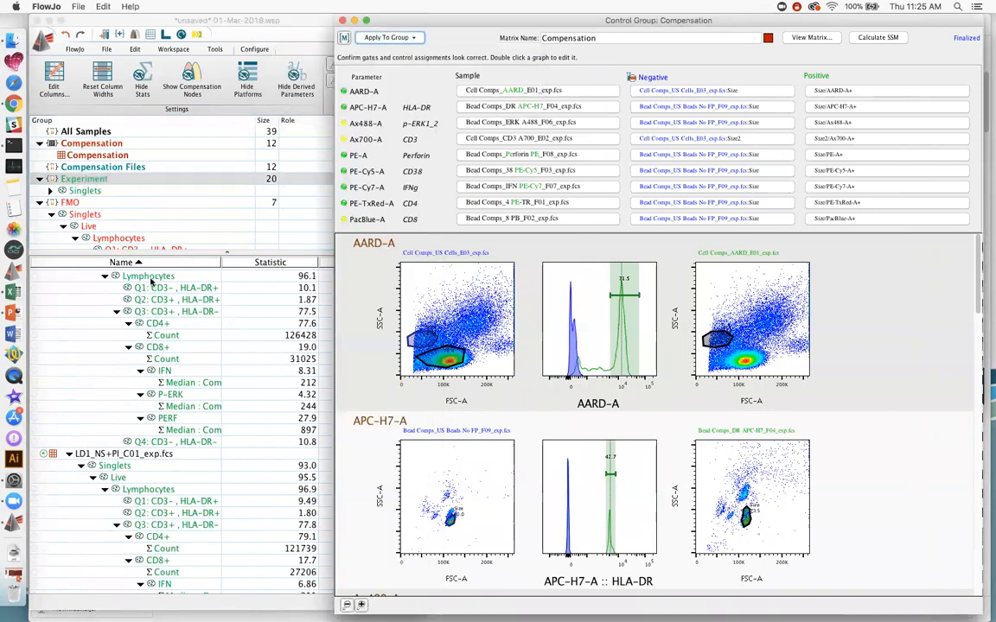
left_click(91, 204)
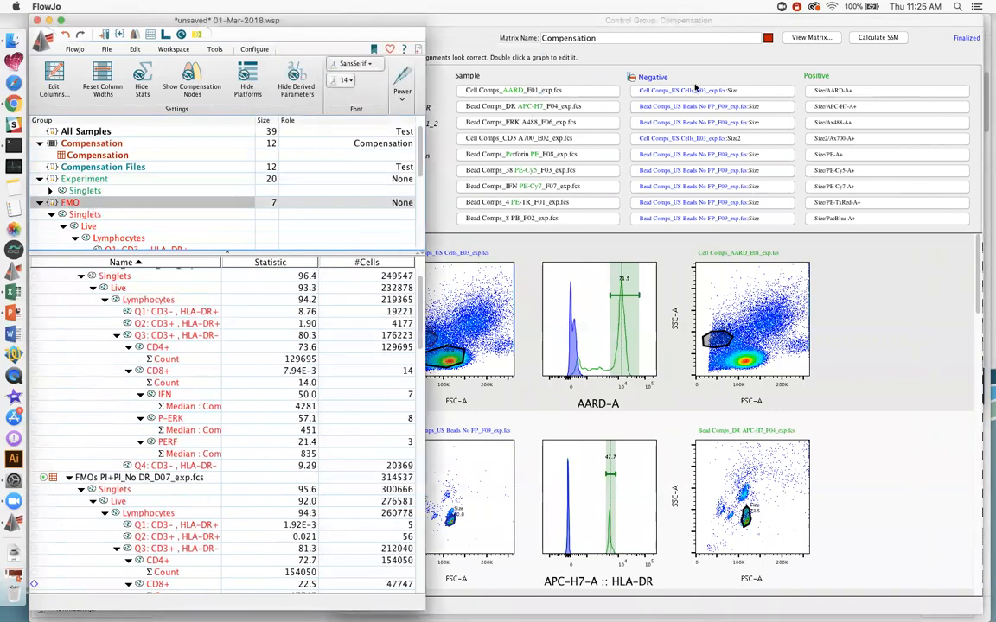
- Open the Compensation matrix with its full coefficient table shown and compare it with the Acquisition-defined matrix
left_click(730, 24)
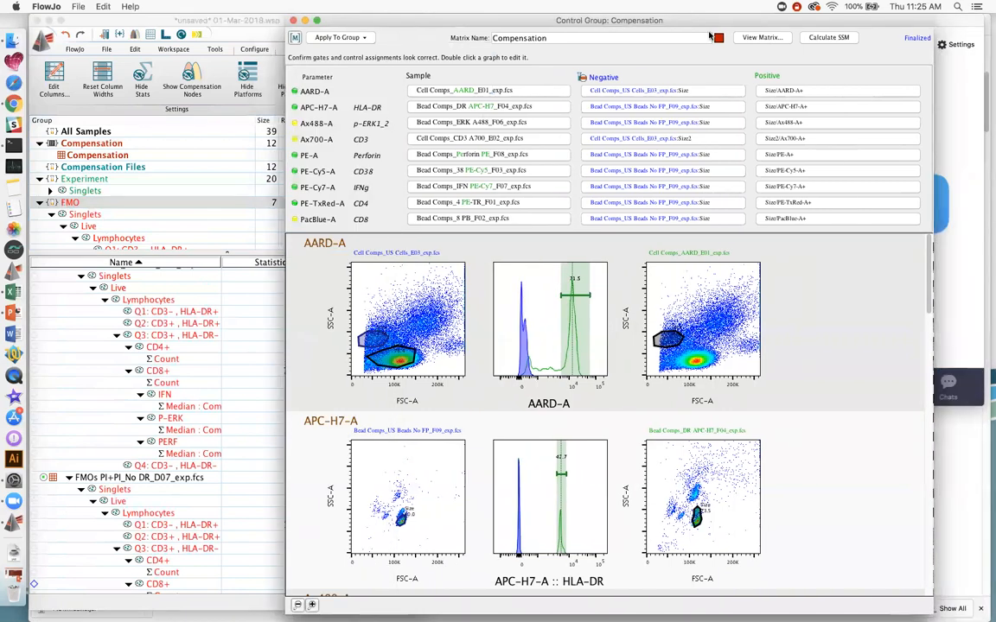
left_click(761, 37)
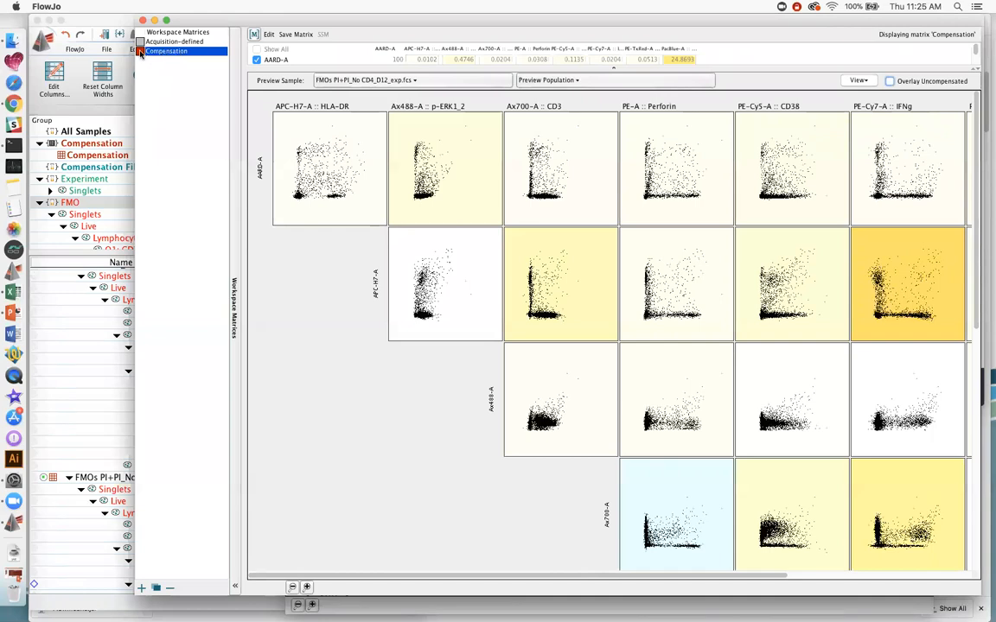
left_click_drag(611, 65, 548, 177)
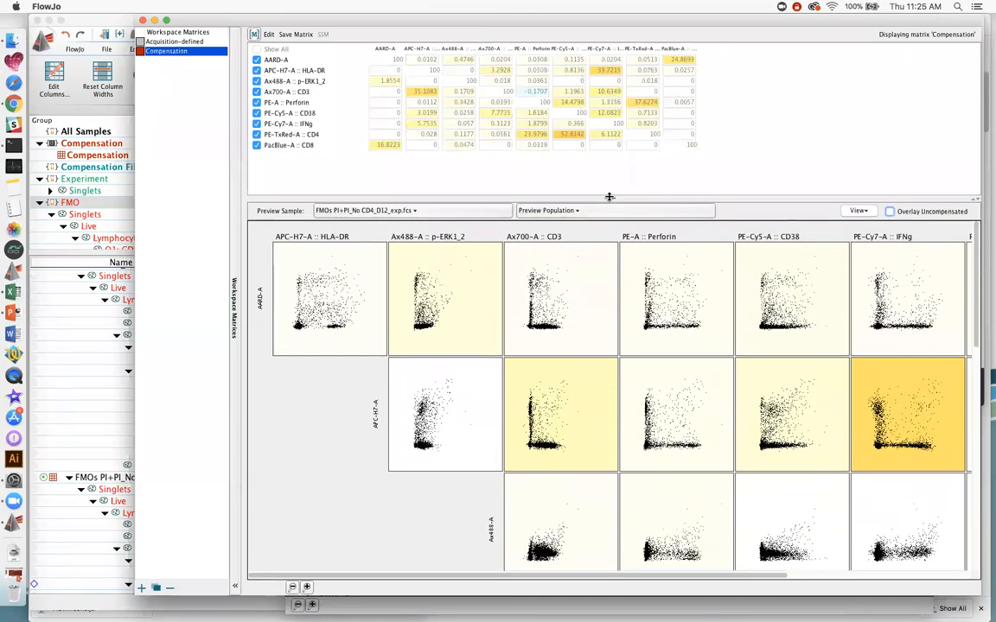
left_click(162, 42)
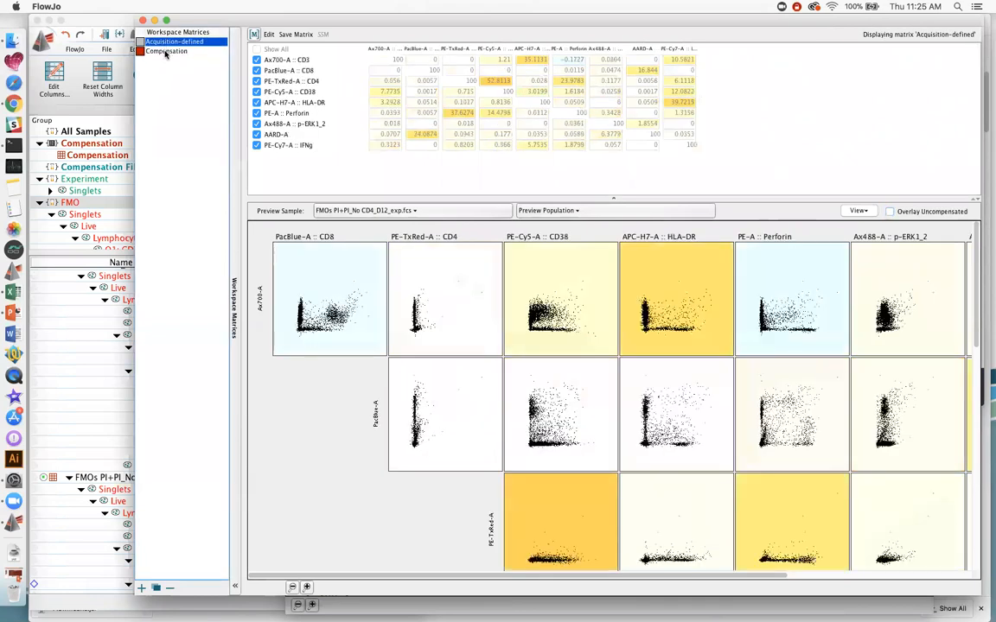
left_click(165, 51)
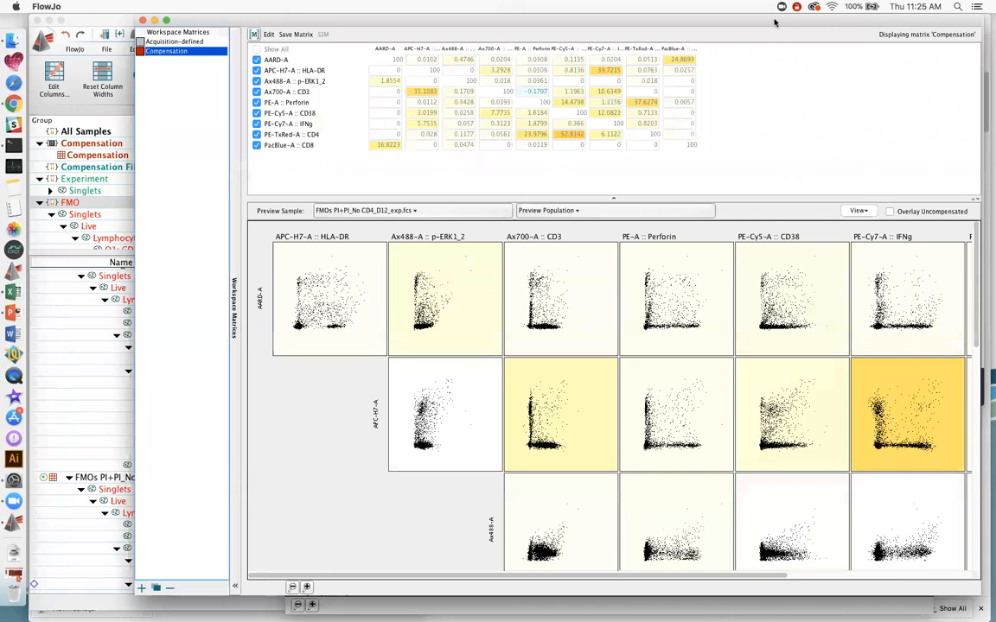
- Select the Acquisition-defined and Compensation matrices together to display their difference
left_click_drag(775, 23, 731, 23)
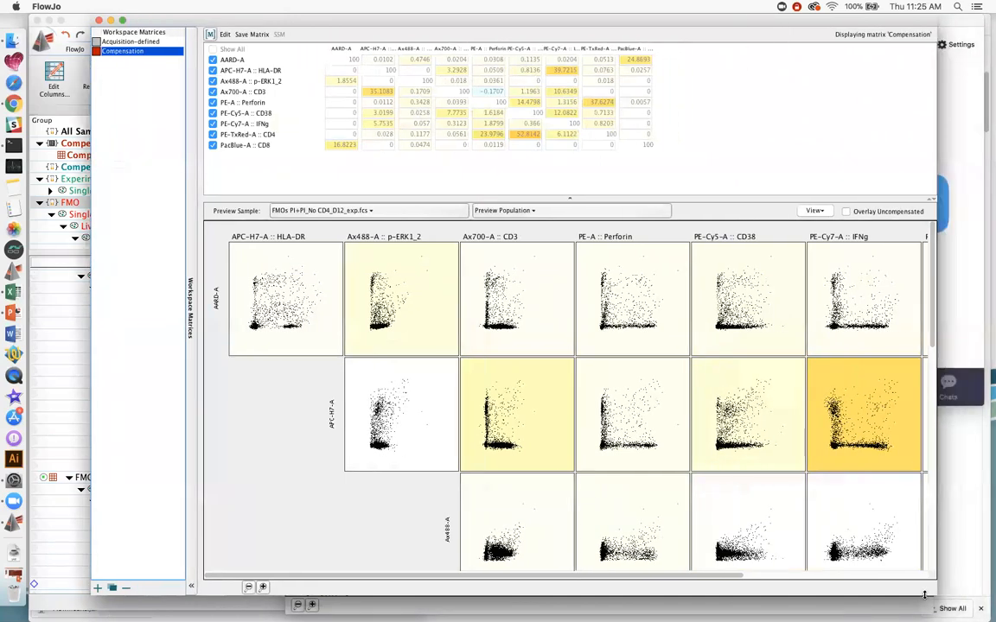
left_click(134, 51)
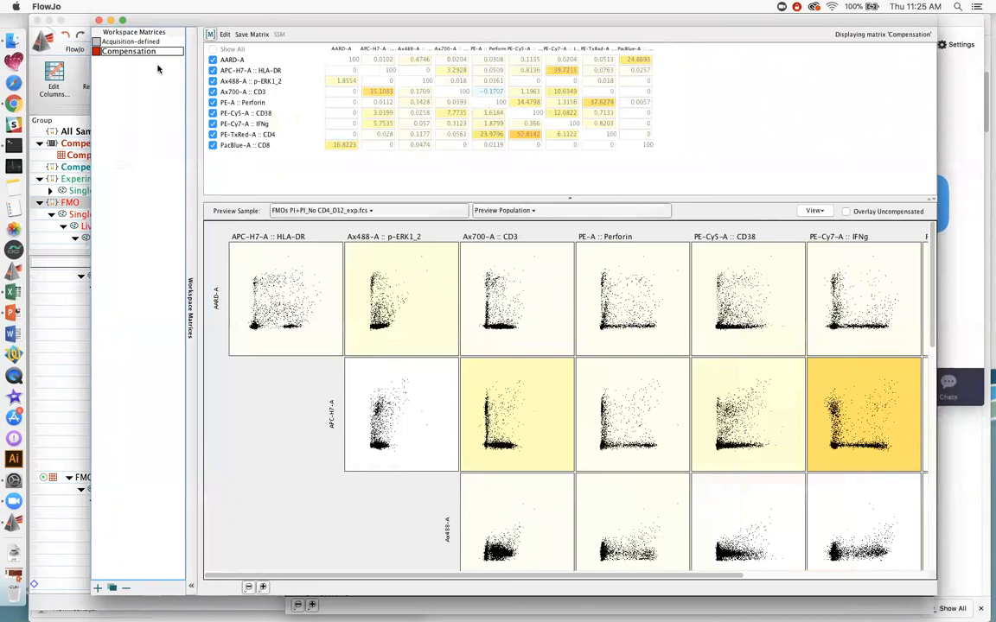
left_click(134, 41)
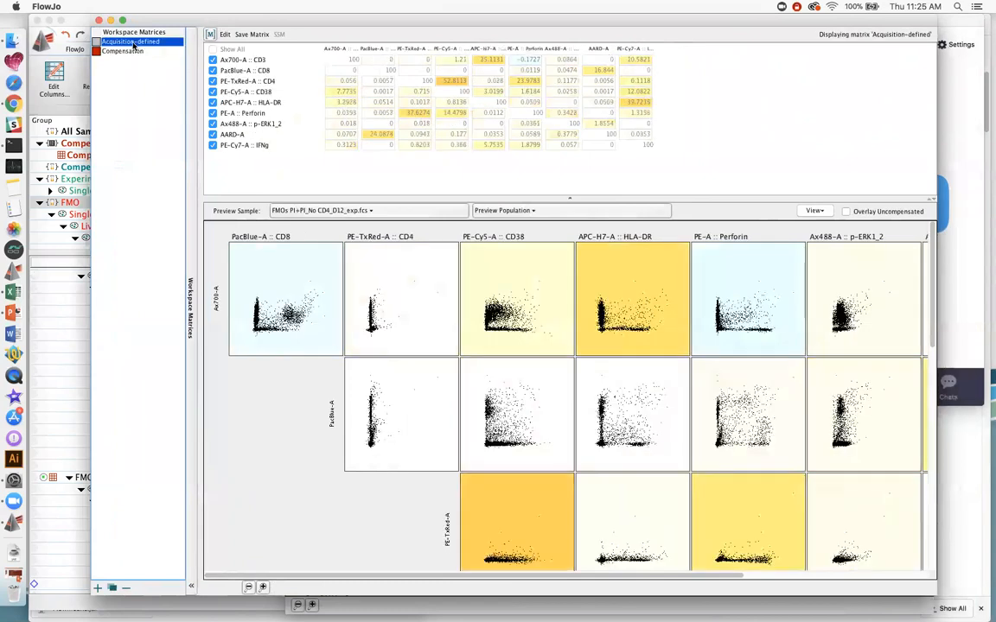
left_click(134, 43)
left_click(132, 52, "shift")
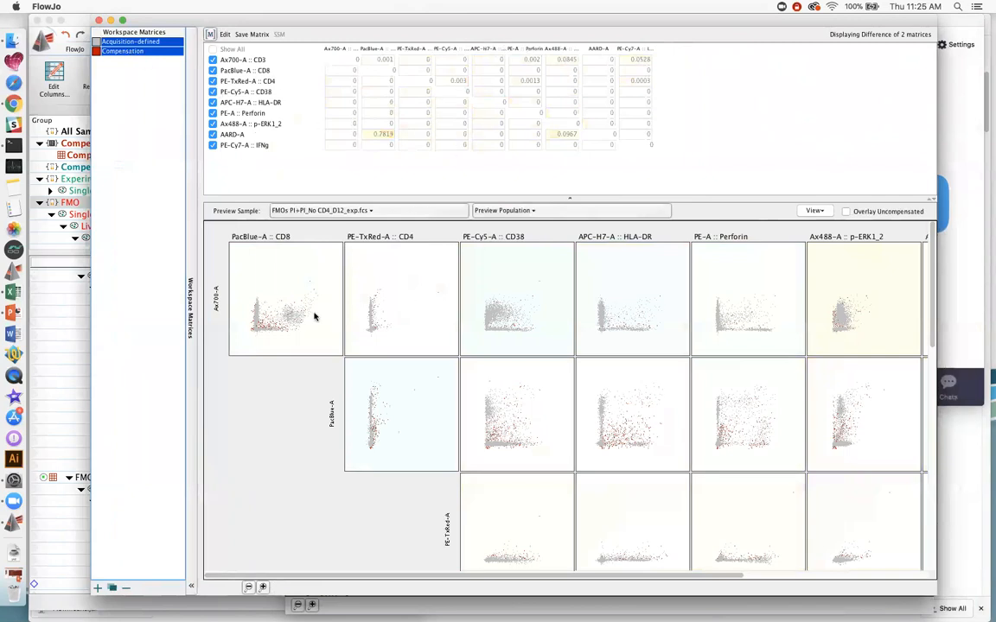
- Examine the matrix difference plots across all parameter pairs, first as an overview and then enlarged
left_click(248, 588)
left_click(248, 587)
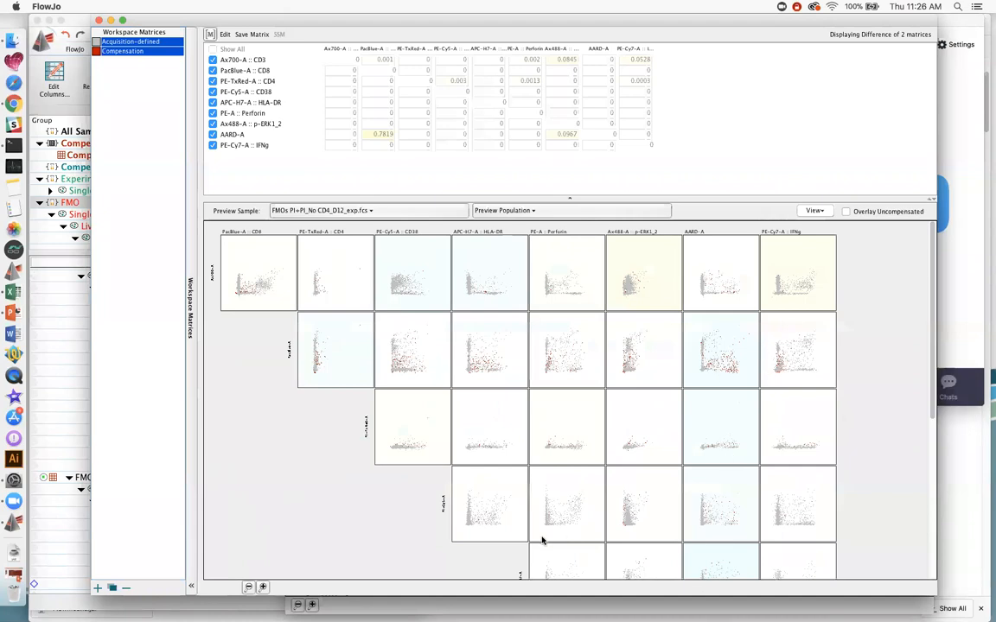
left_click(265, 588)
left_click(264, 588)
left_click_drag(325, 578, 629, 595)
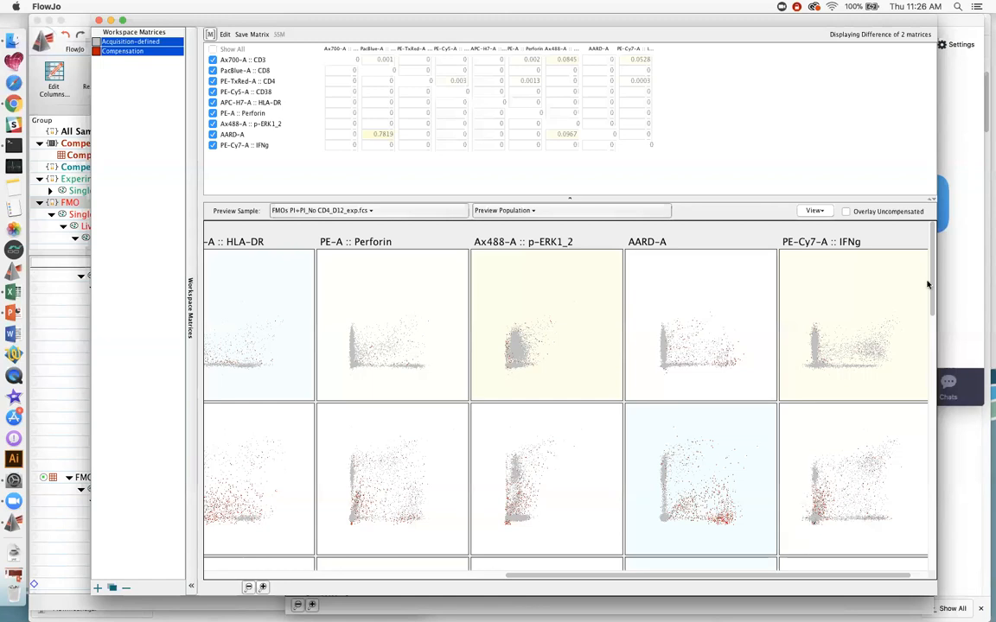
left_click_drag(931, 284, 928, 260)
left_click_drag(931, 271, 911, 504)
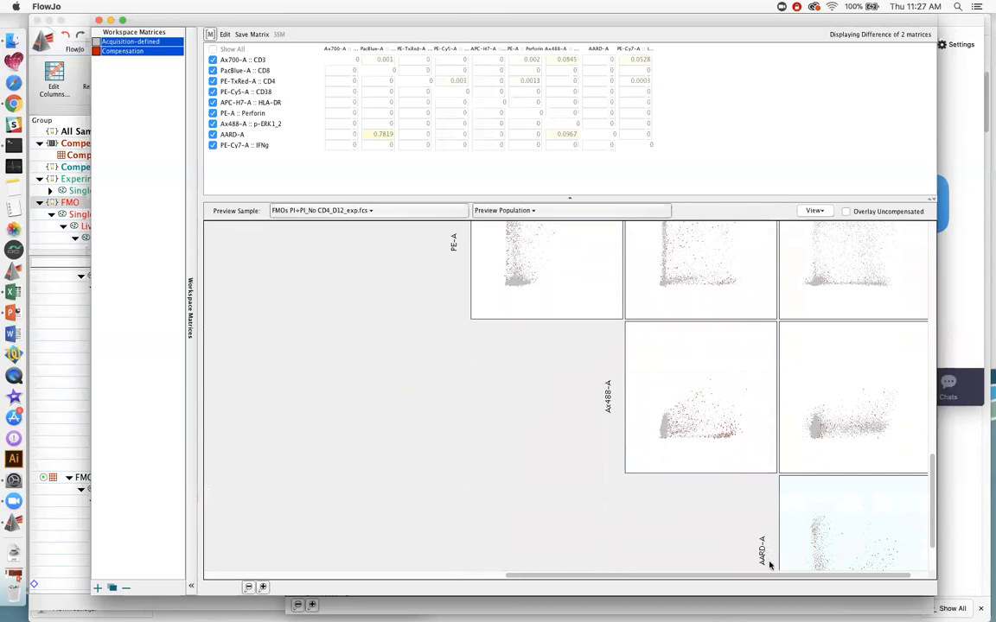
left_click_drag(931, 479, 949, 226)
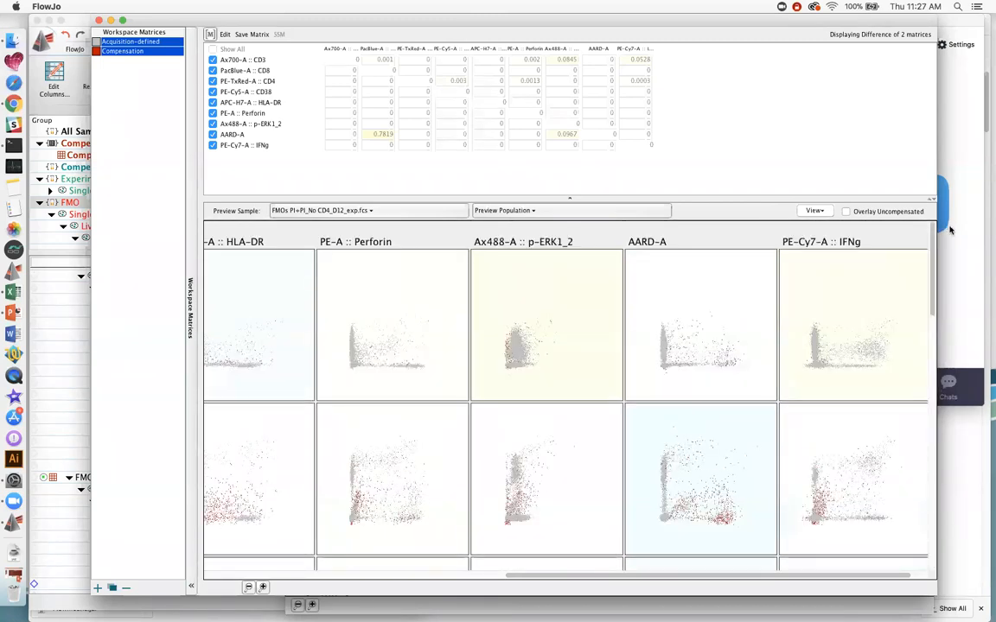
left_click_drag(631, 578, 327, 549)
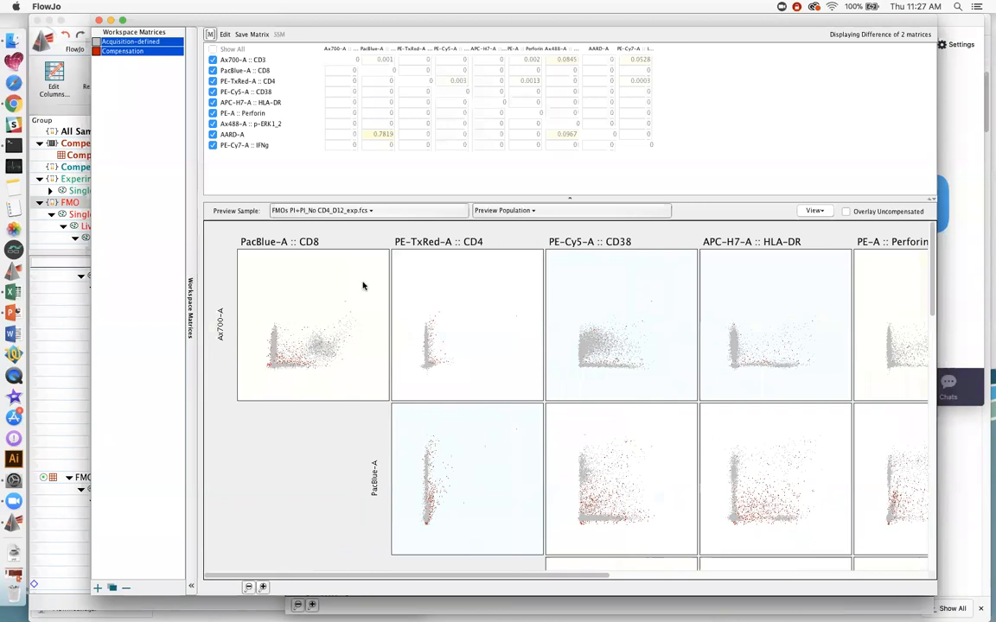
- Start editing the Compensation matrix and agree to create a new editable matrix from it
left_click(130, 42)
left_click(121, 51)
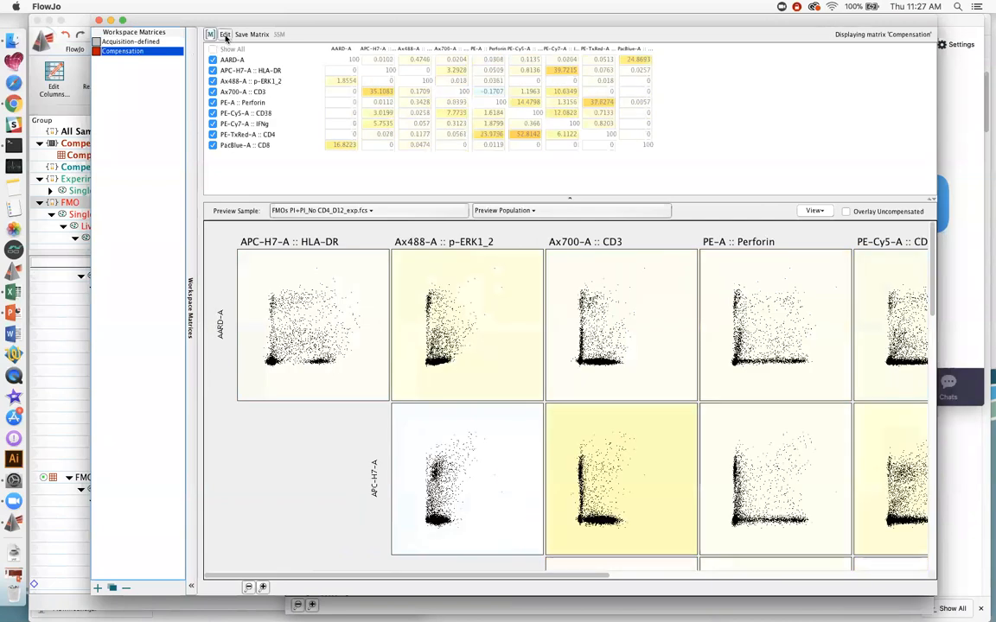
left_click(225, 35)
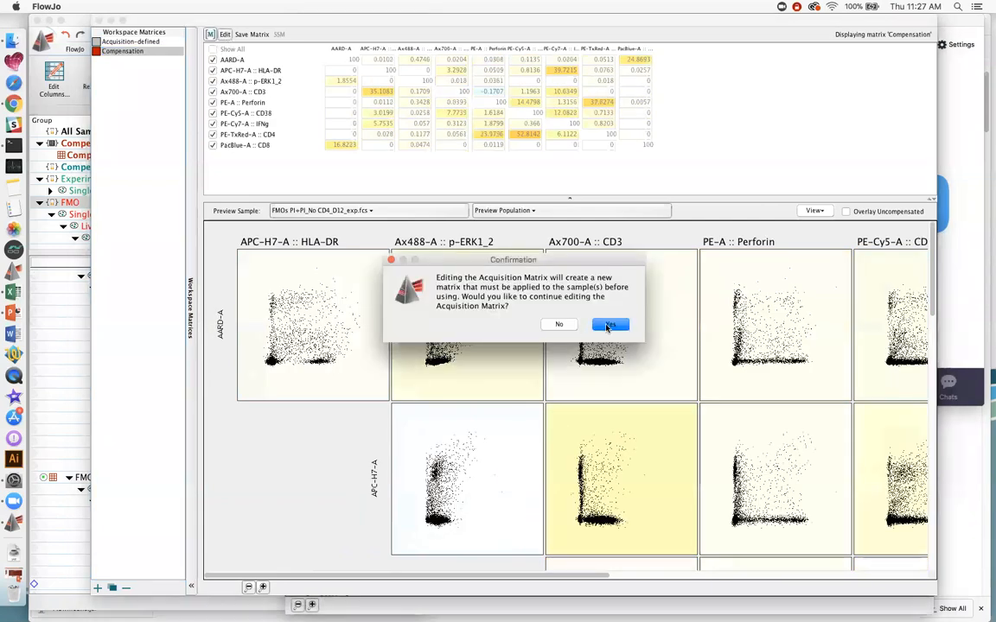
key("Return")
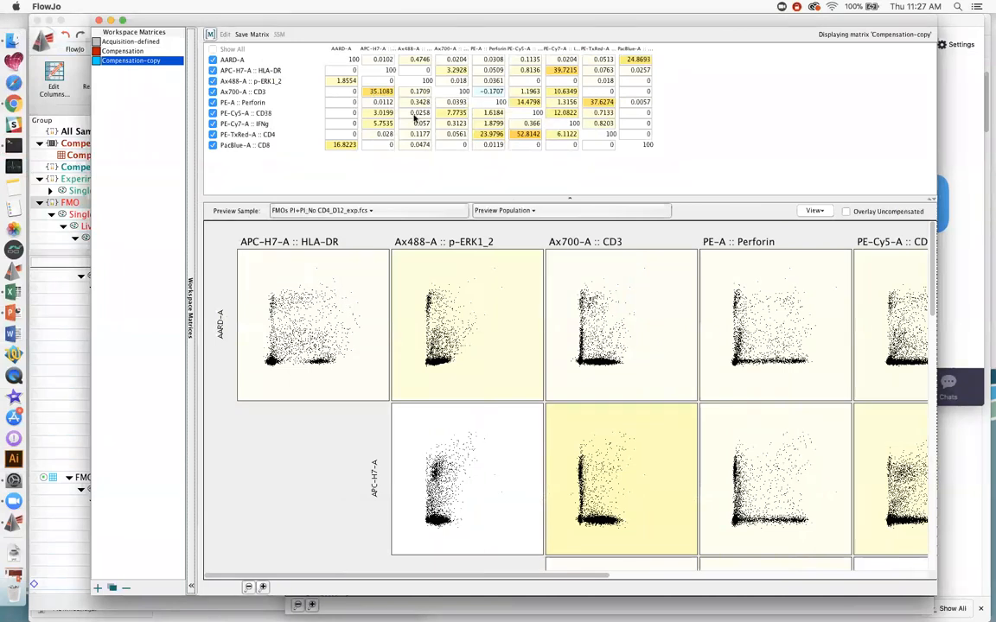
- Set the Ax700-A :: CD3 spillover into APC-H7-A to 50 in the copied matrix and review the preview plots
left_click(385, 92)
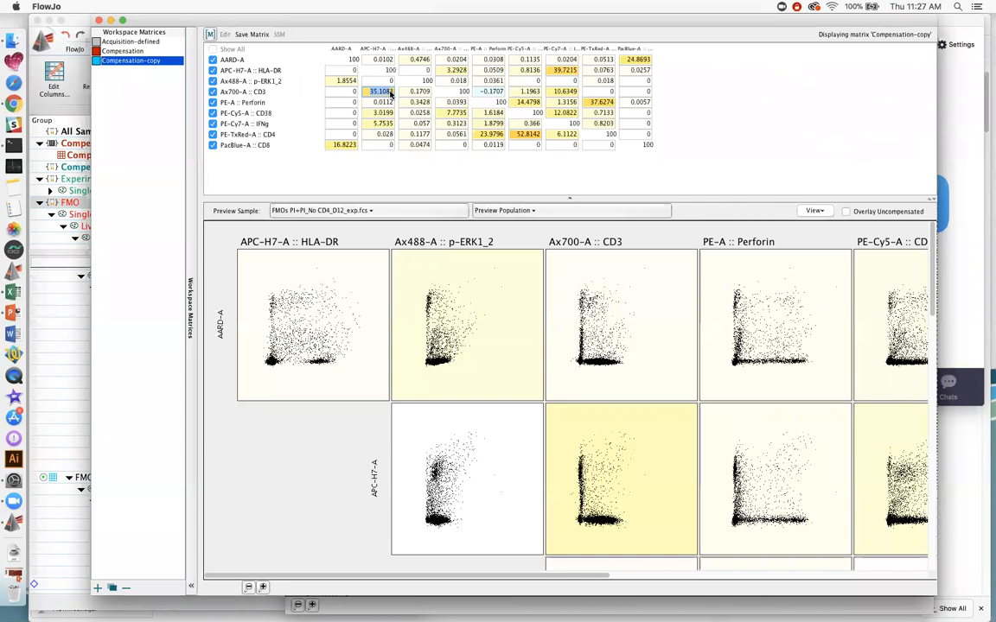
type("50")
key("Return")
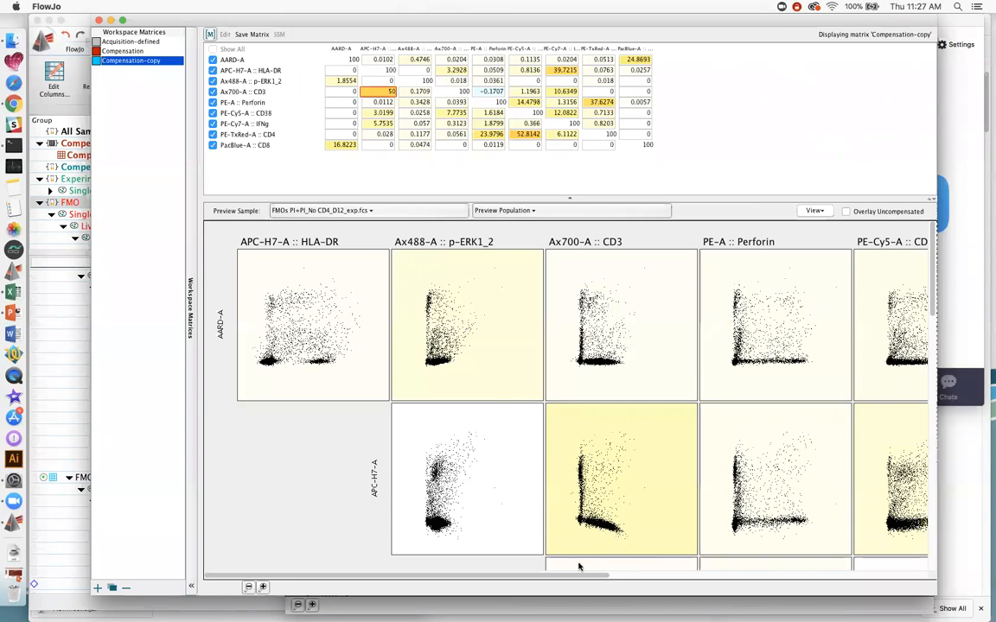
left_click_drag(570, 580, 856, 577)
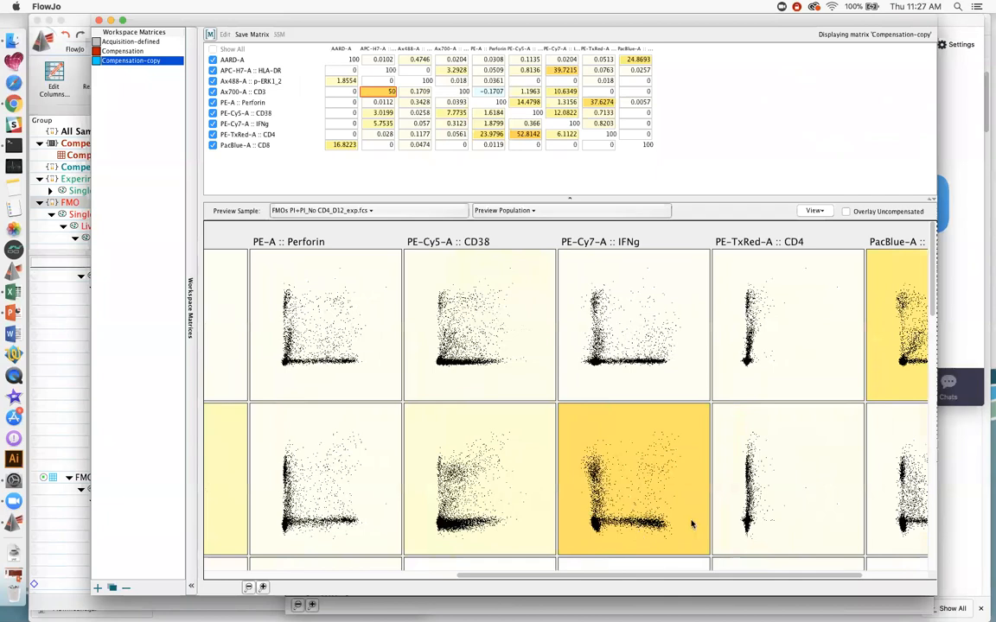
left_click_drag(709, 578, 438, 579)
left_click_drag(933, 279, 934, 220)
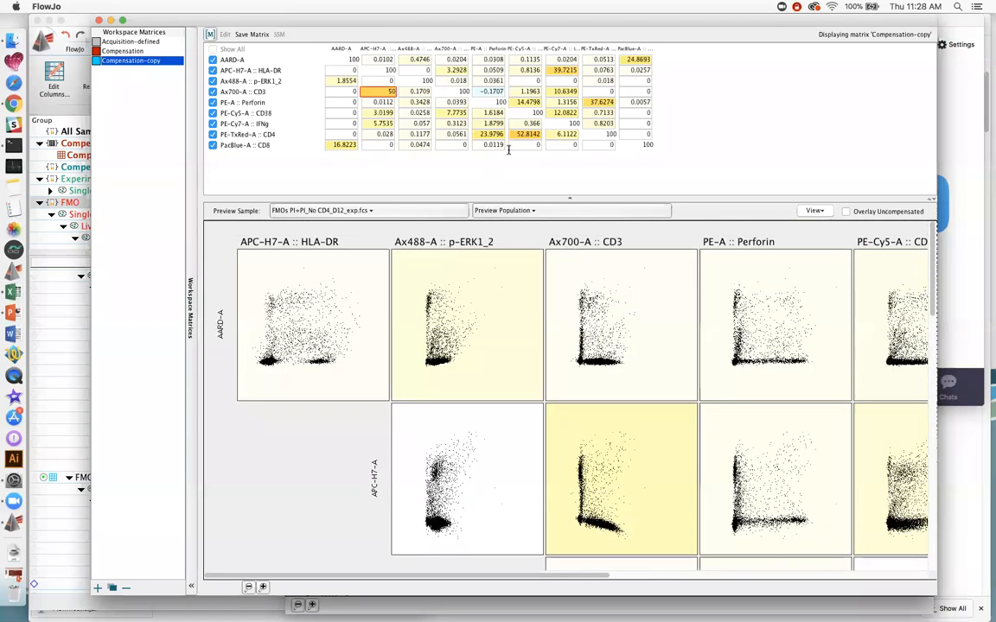
- Apply the Compensation-copy matrix to the FMO group, then return to the matrix editor
left_click_drag(197, 20, 266, 20)
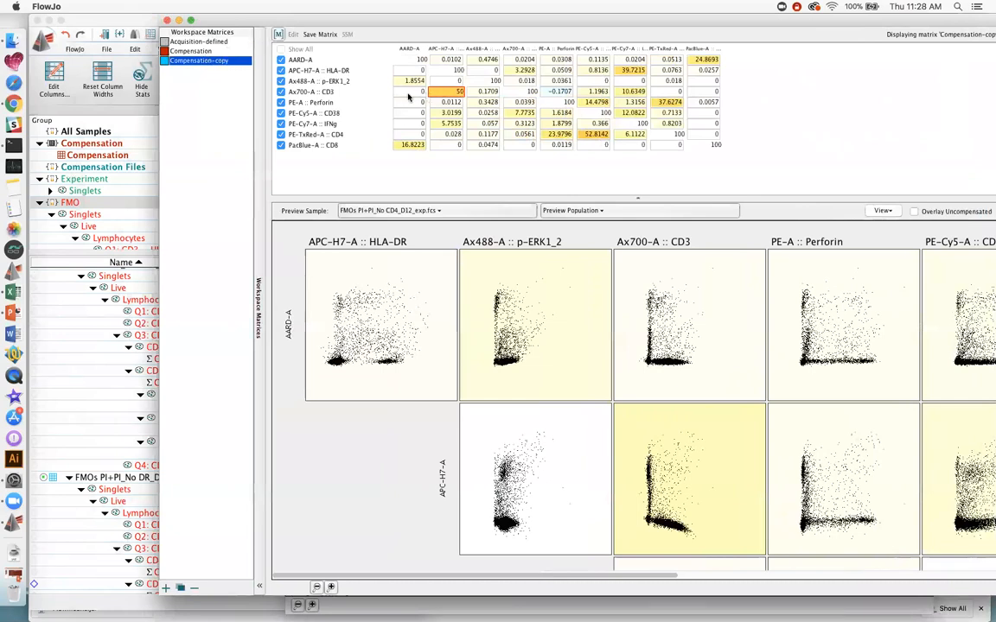
left_click_drag(278, 34, 74, 202)
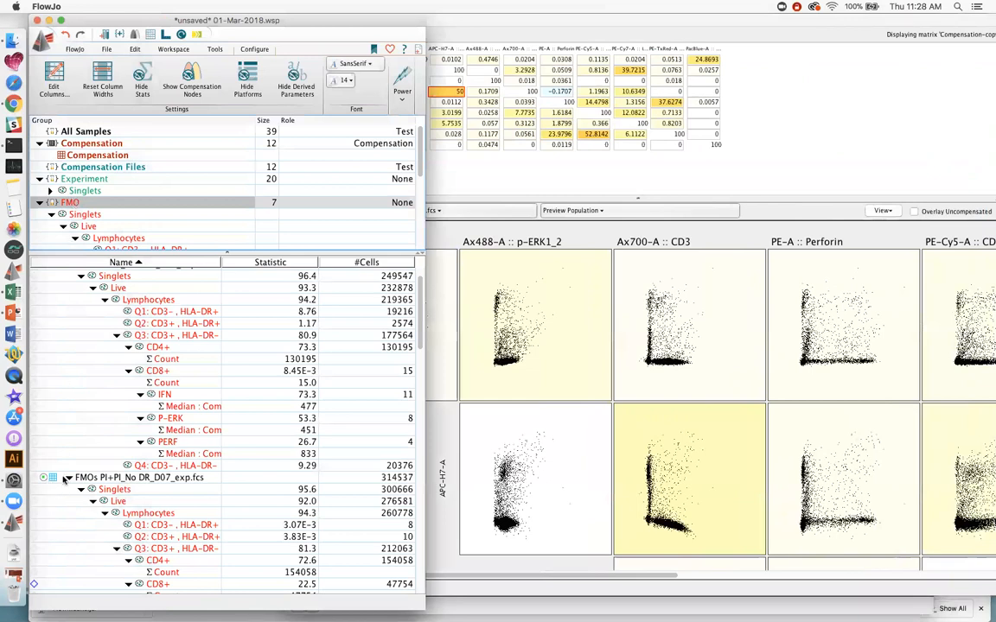
left_click(761, 23)
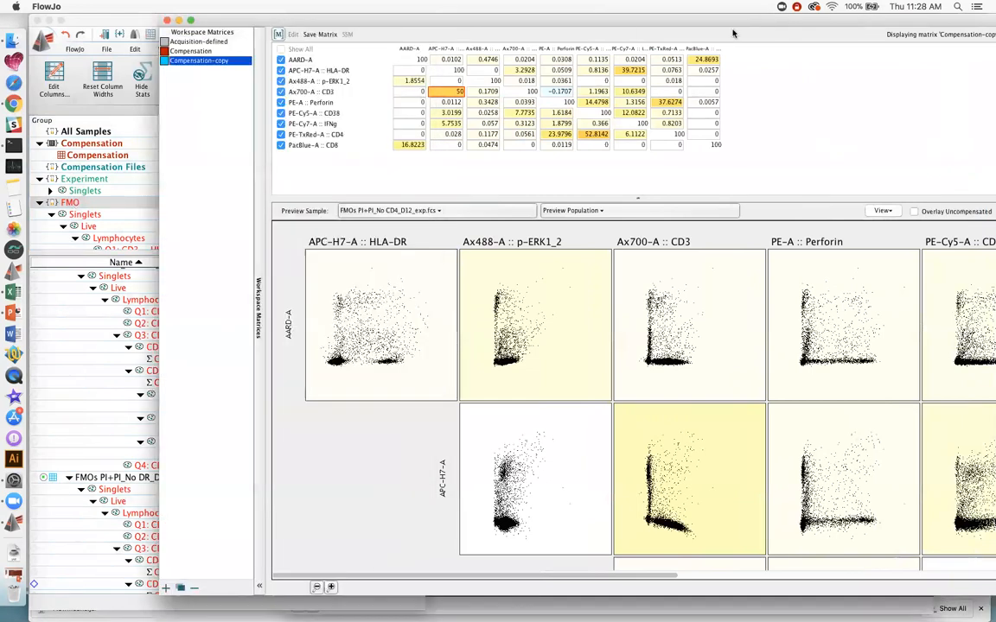
- Apply the Acquisition-defined matrix to both the FMO and Experiment groups
left_click(192, 41)
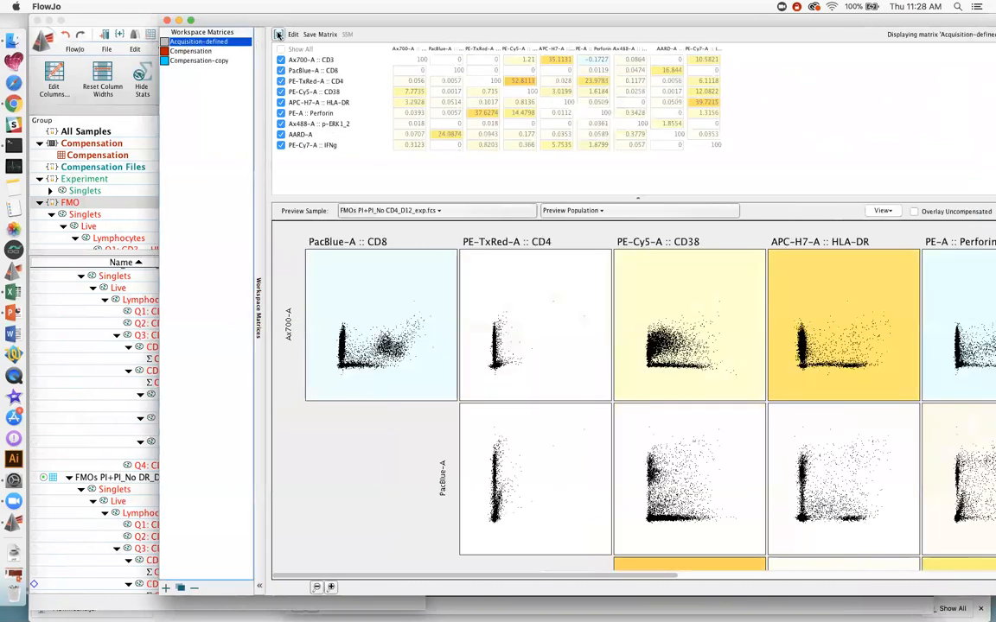
left_click_drag(215, 102, 69, 204)
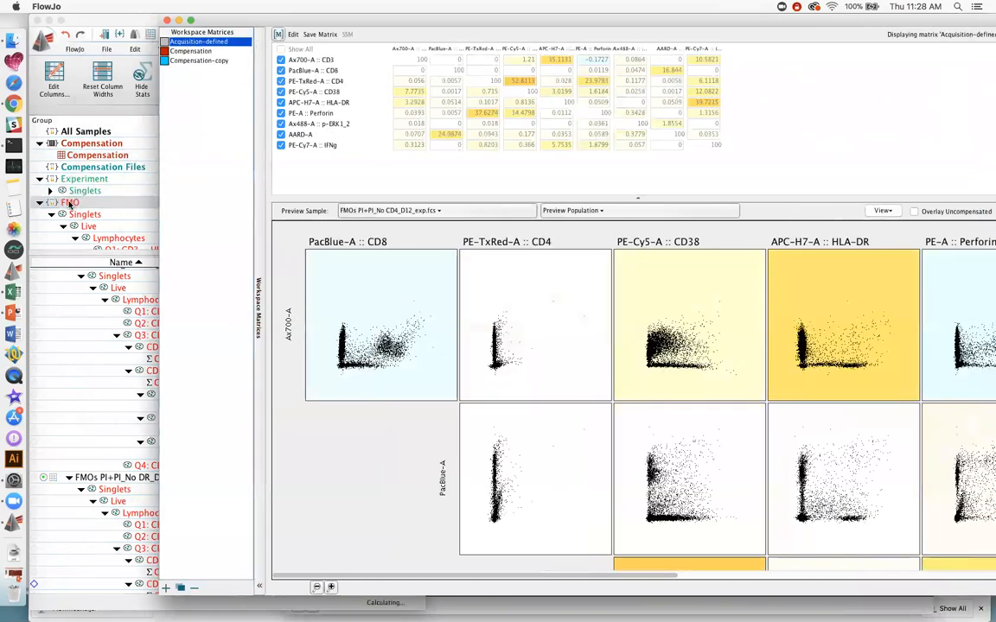
left_click_drag(278, 36, 68, 180)
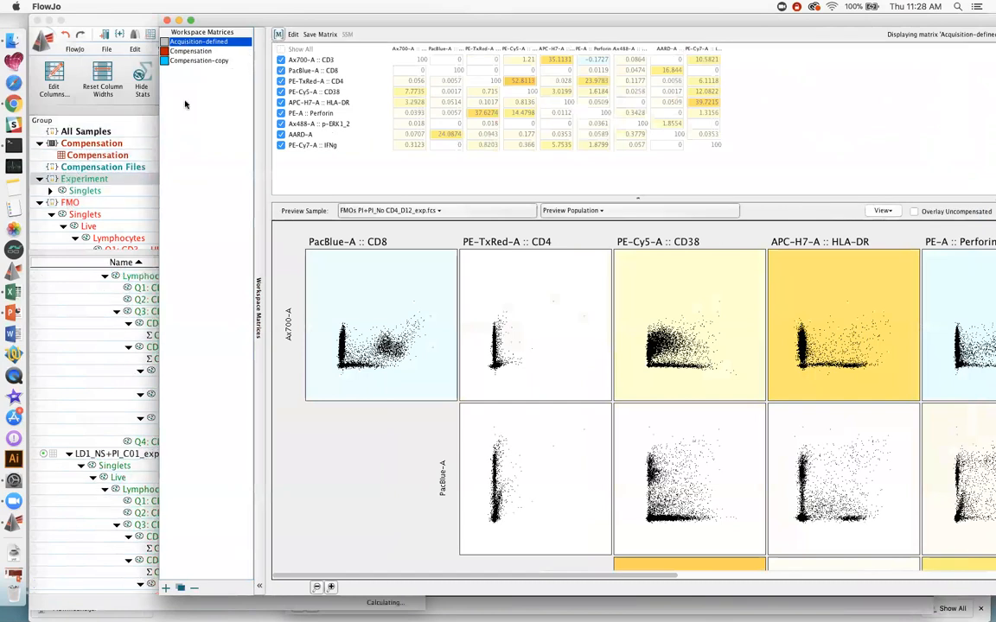
- Apply the Compensation matrix to only the LD1_NS+PI_C01_exp.fcs sample and check the sample list and matrix editor
left_click_drag(190, 51, 80, 455)
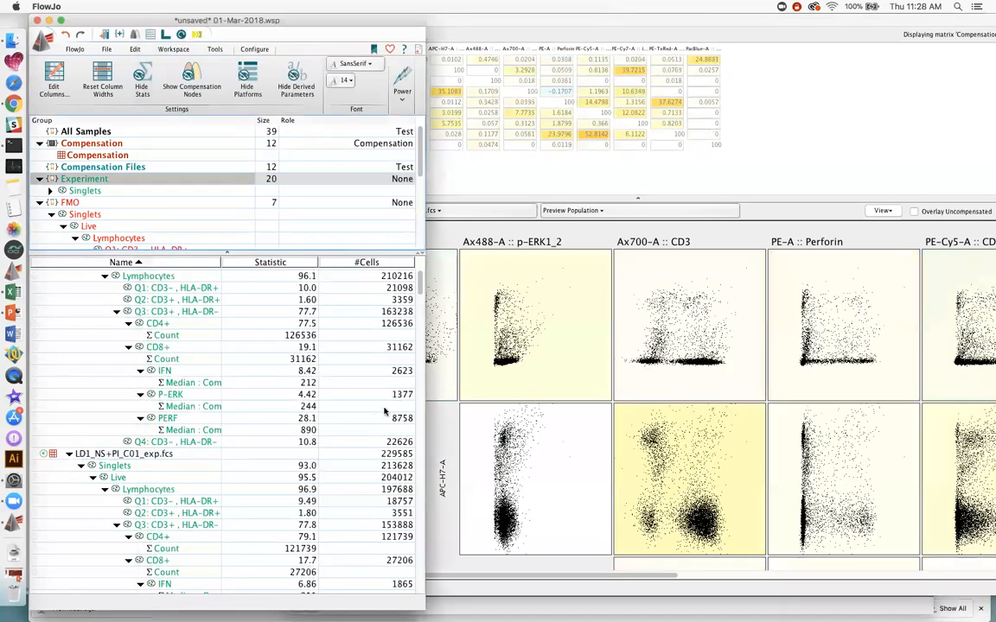
scroll(381, 259, "up", 3)
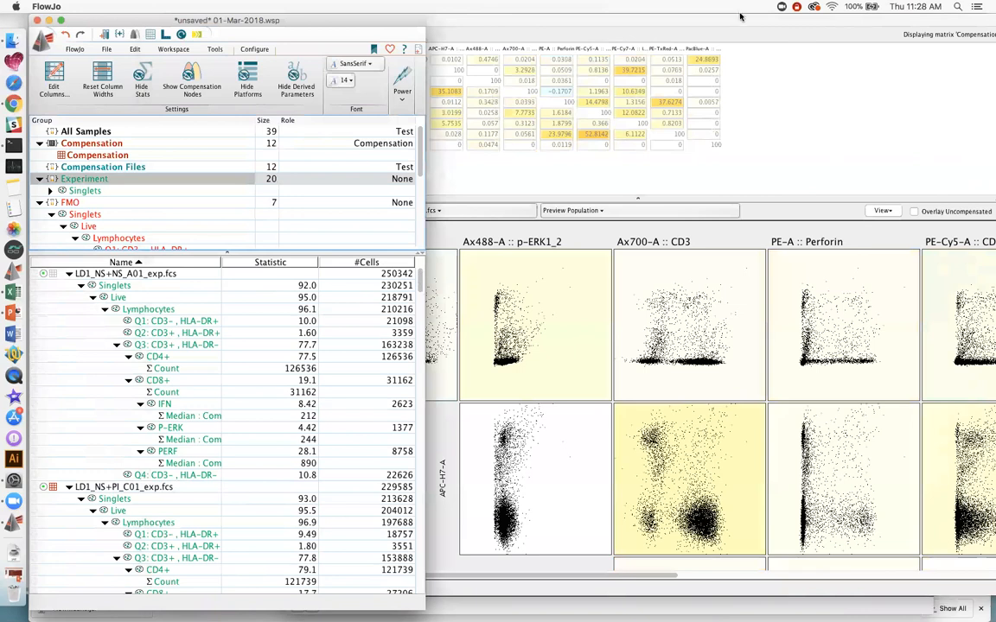
left_click(673, 19)
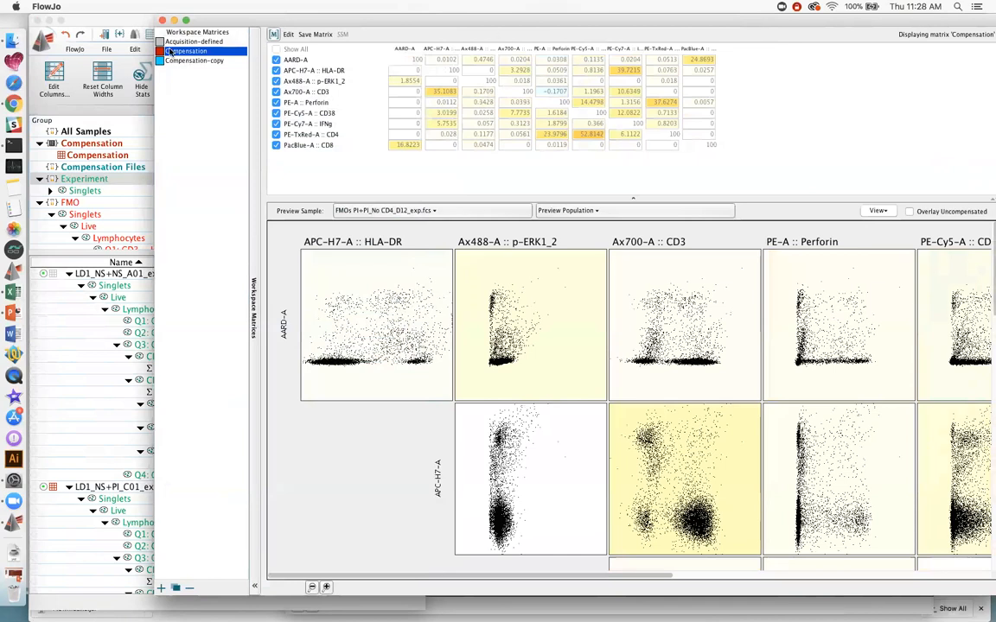
- Return to the workspace window and save the 01-Mar-2018.wsp workspace
left_click(128, 20)
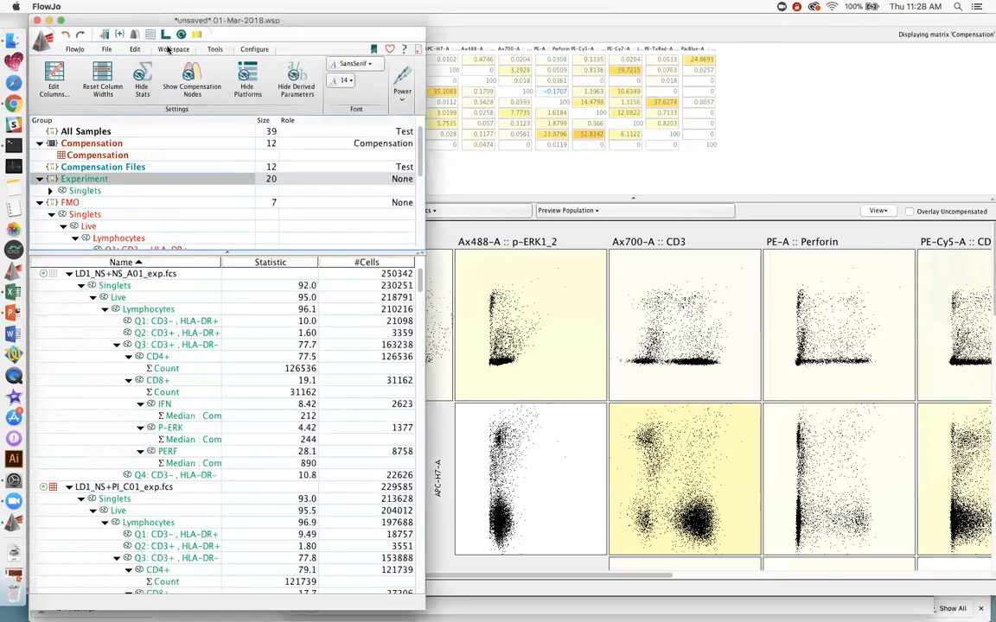
left_click(104, 50)
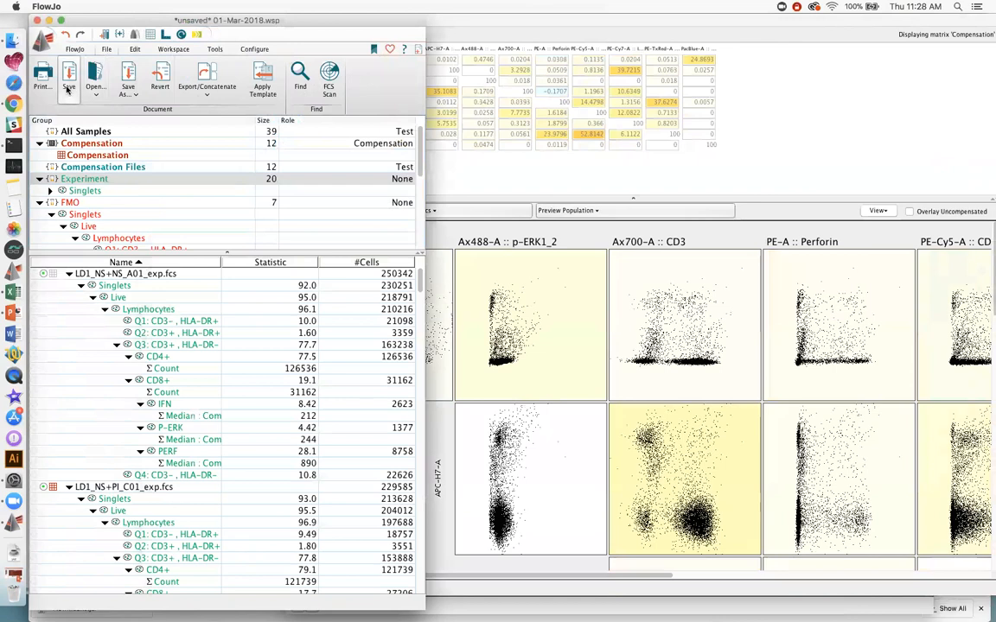
left_click(68, 79)
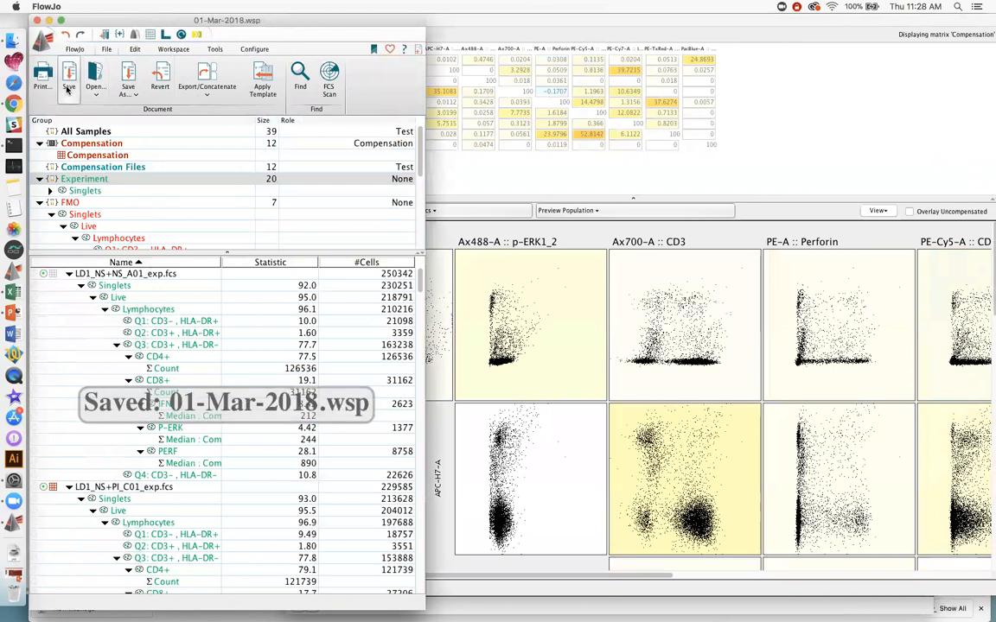
- Review the plugins available for the LD1_NS+NS_A01_exp.fcs sample and compare the Lymphocytes event counts of the first two samples
left_click(173, 50)
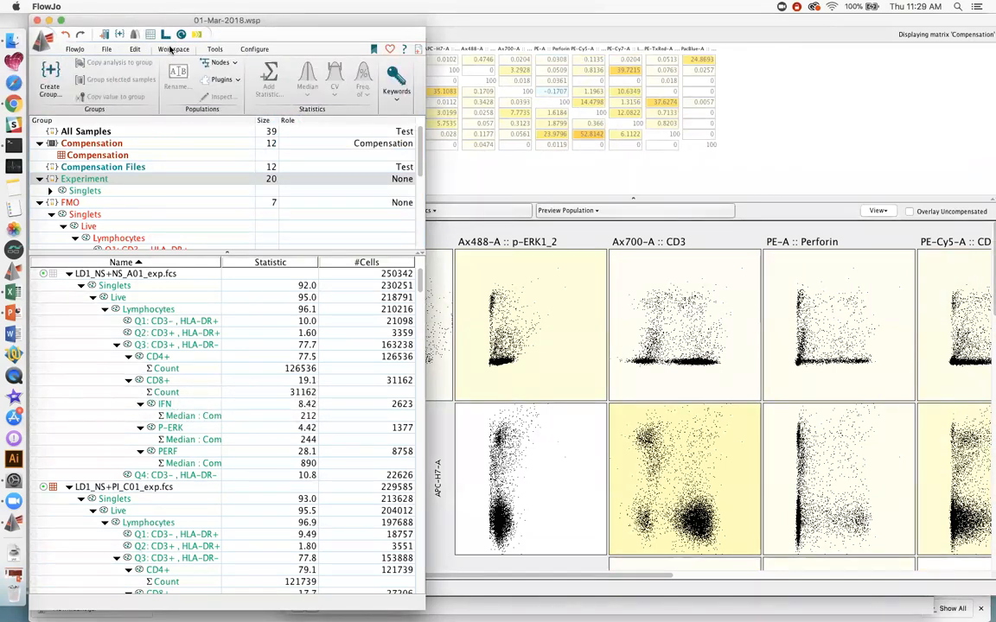
left_click(236, 81)
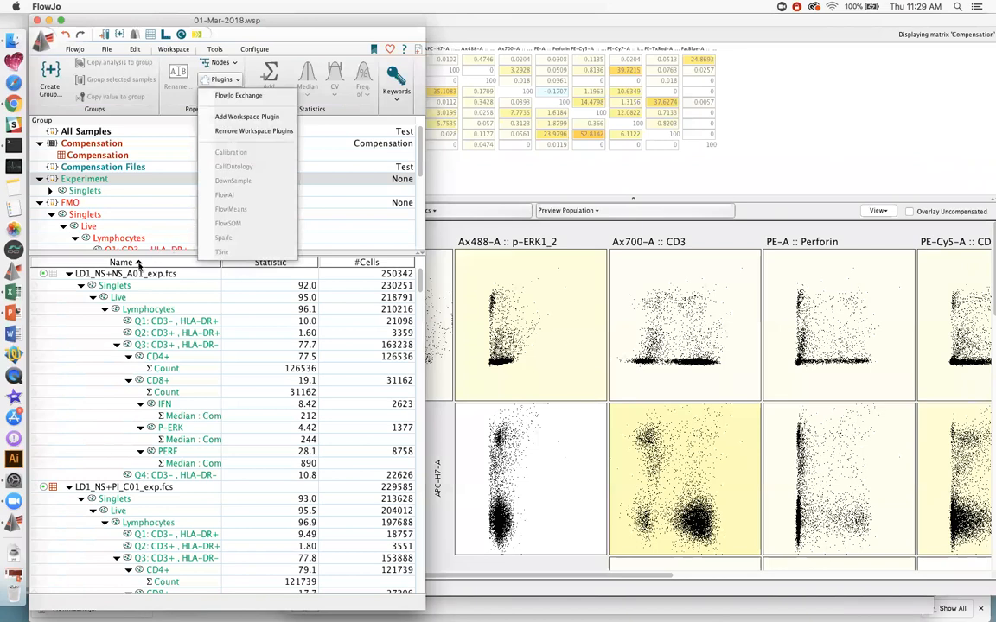
left_click(137, 272)
left_click(221, 79)
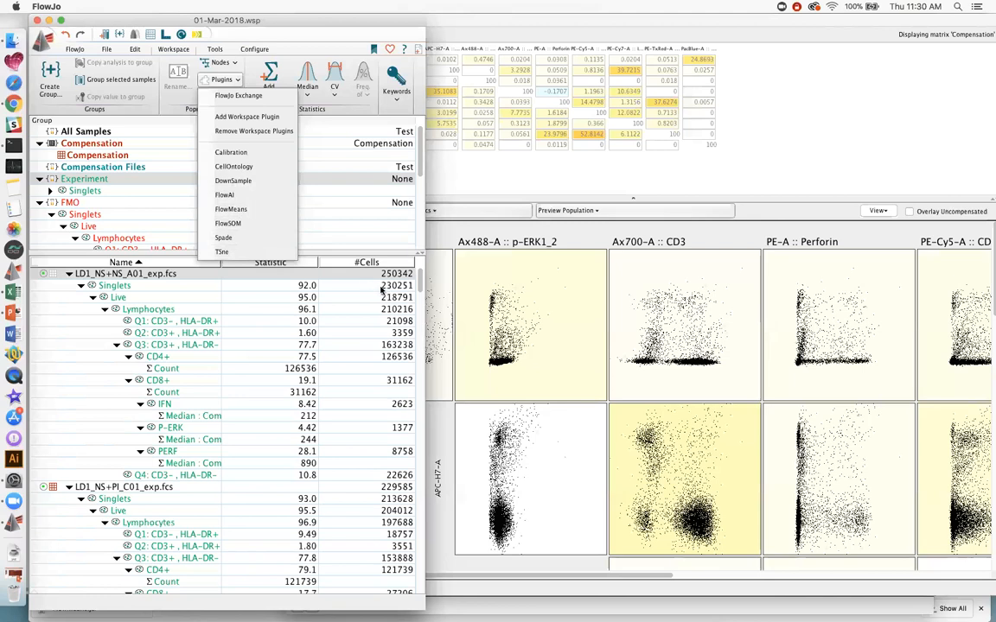
left_click(160, 311)
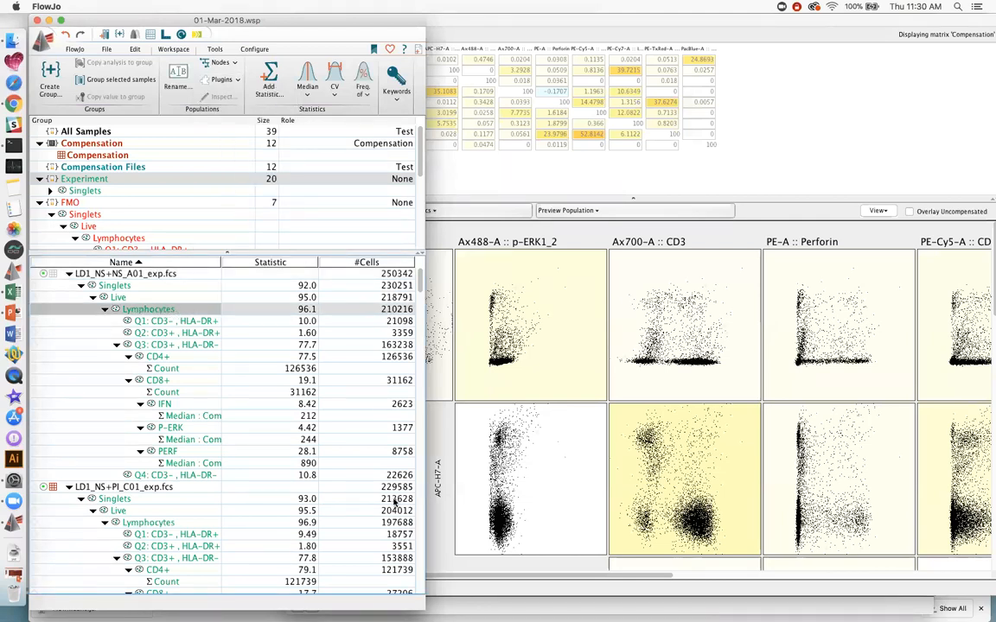
left_click(385, 524)
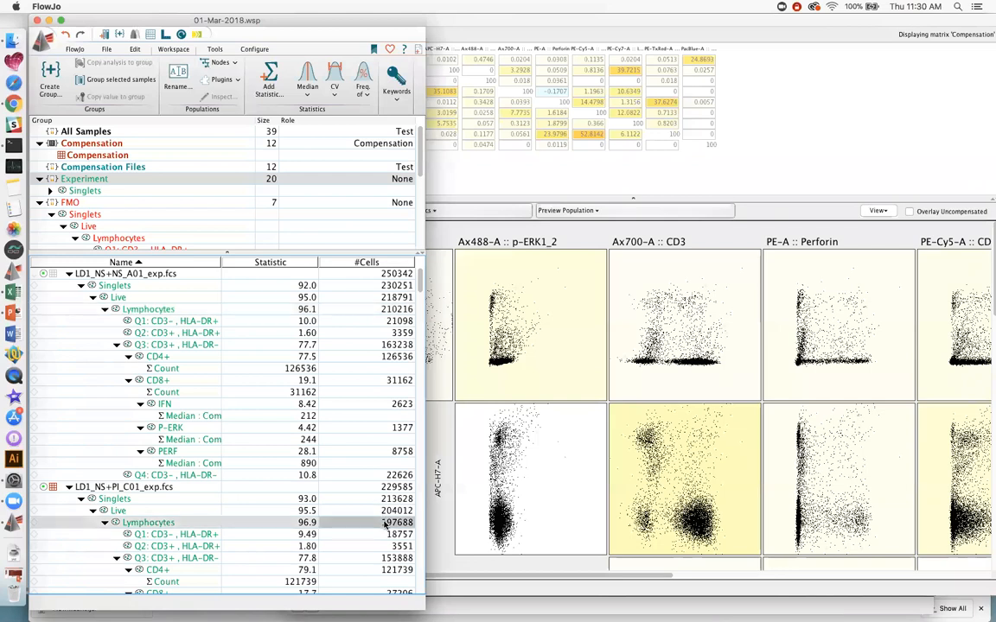
- Run the DownSample plugin on the Lymphocytes of LD1_NS+NS_A01_exp.fcs with 20000 events and population name lymphdowns
left_click(388, 311)
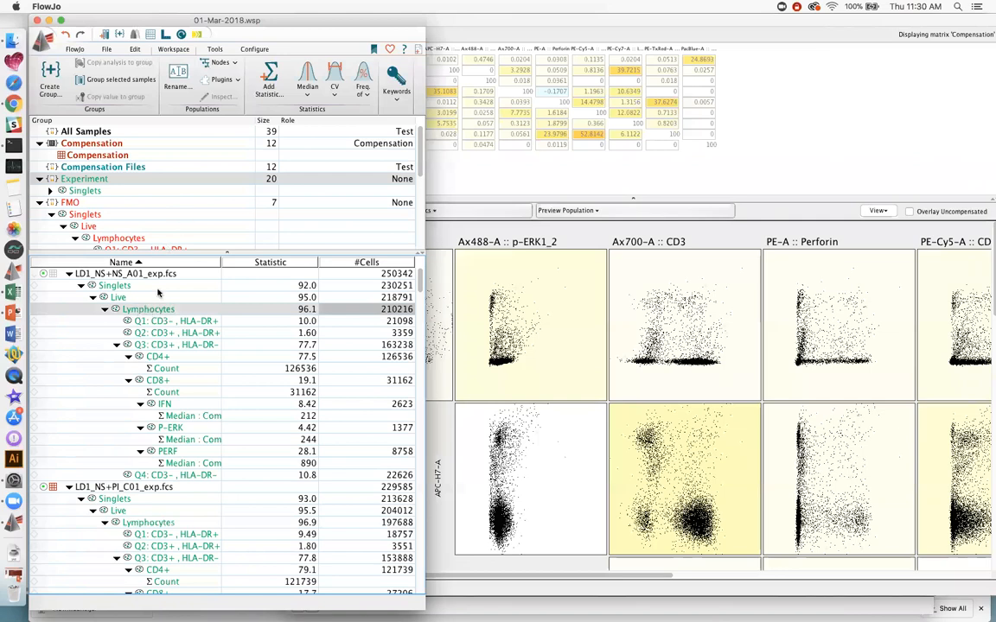
left_click(224, 82)
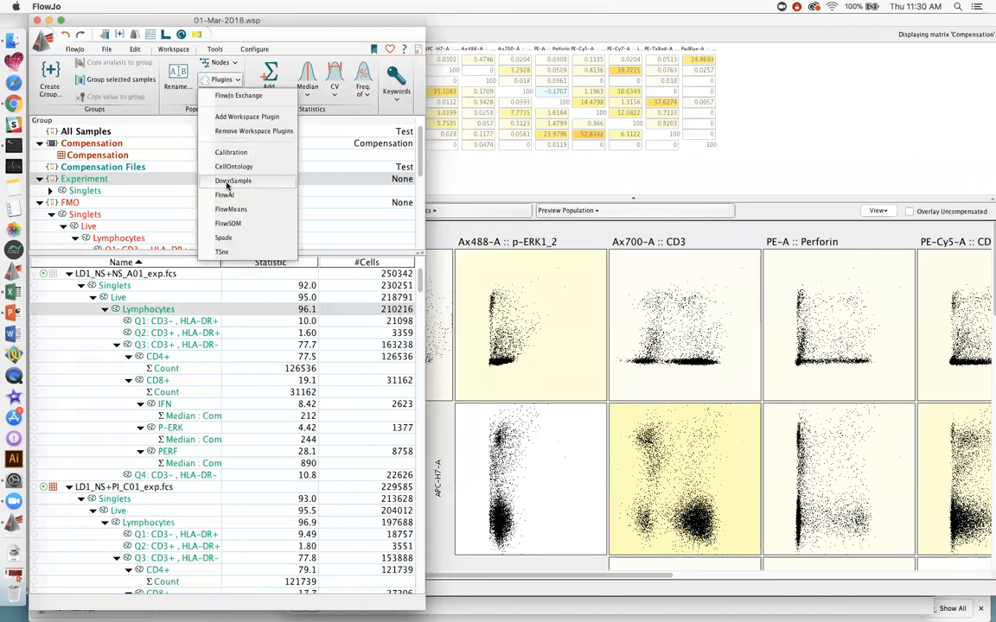
left_click(228, 183)
left_click(550, 314)
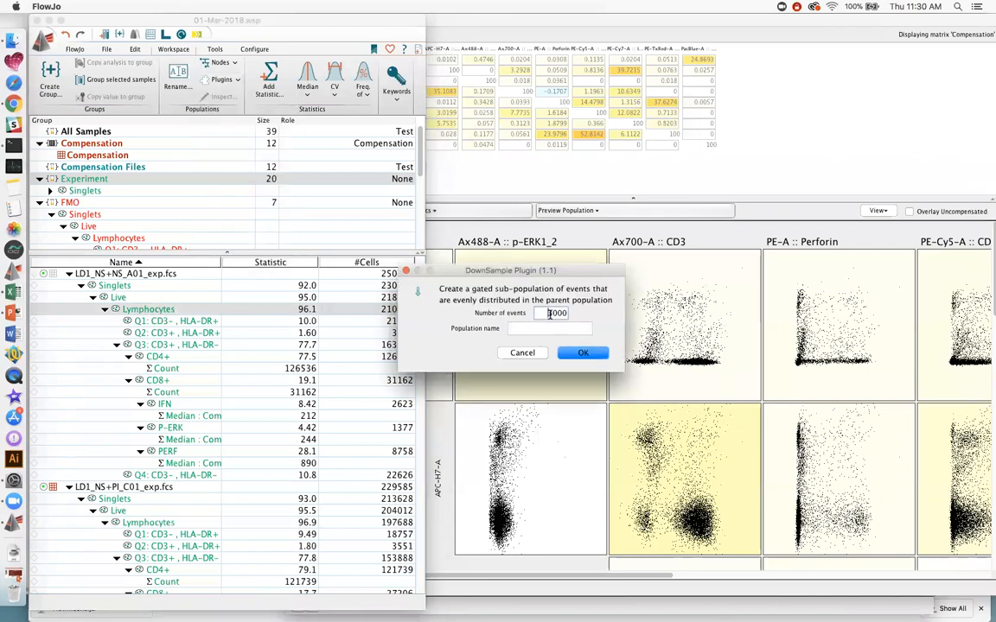
type("2")
left_click(557, 327)
type("lymphdown")
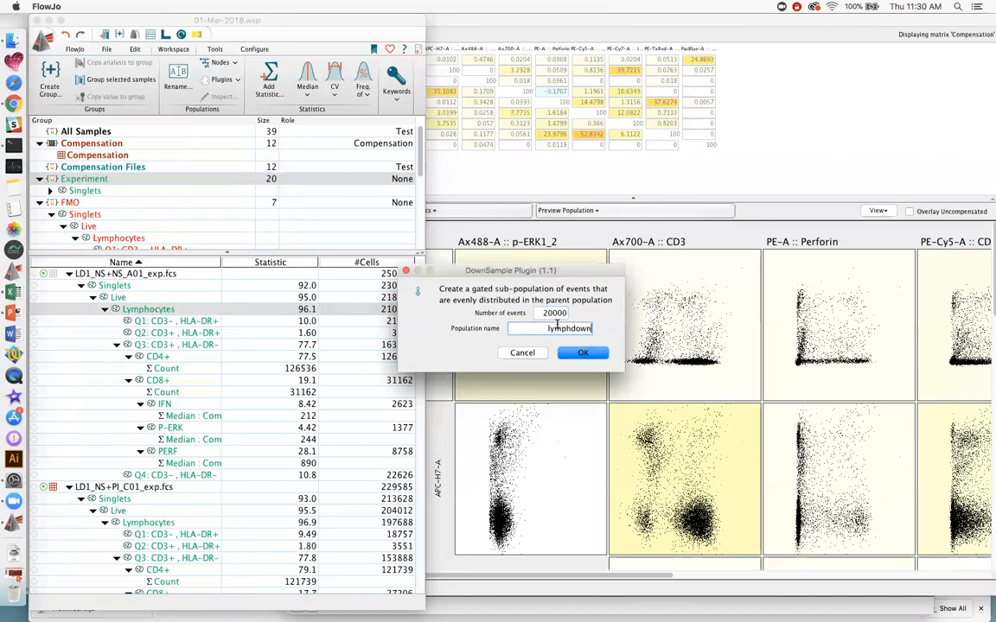
left_click(583, 353)
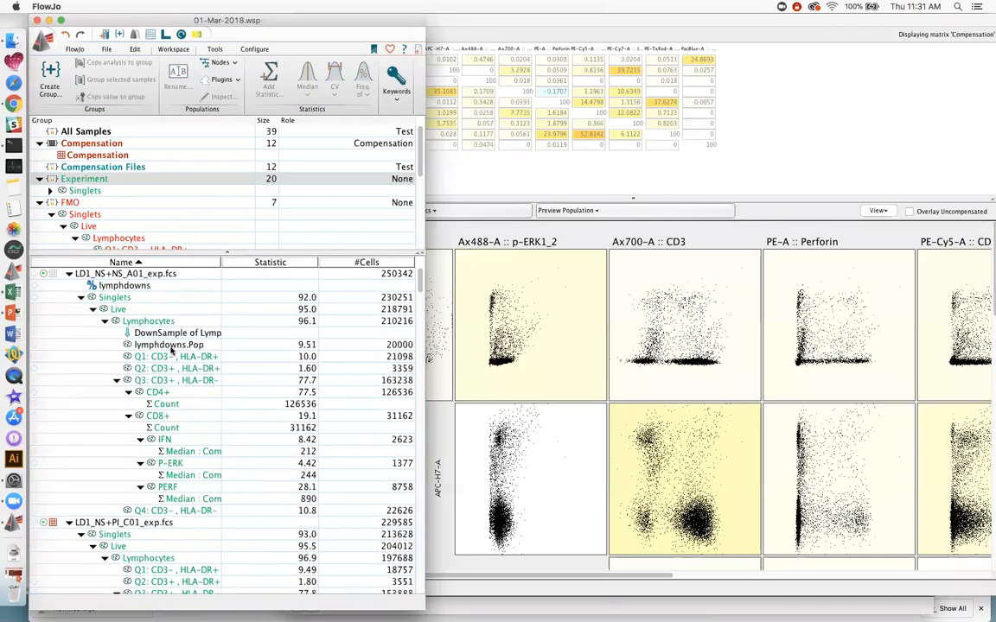
- Look over the lymphdowns.Pop, CD4+, CD8+ and IFN populations and the plugins that can be run on them
left_click(154, 345)
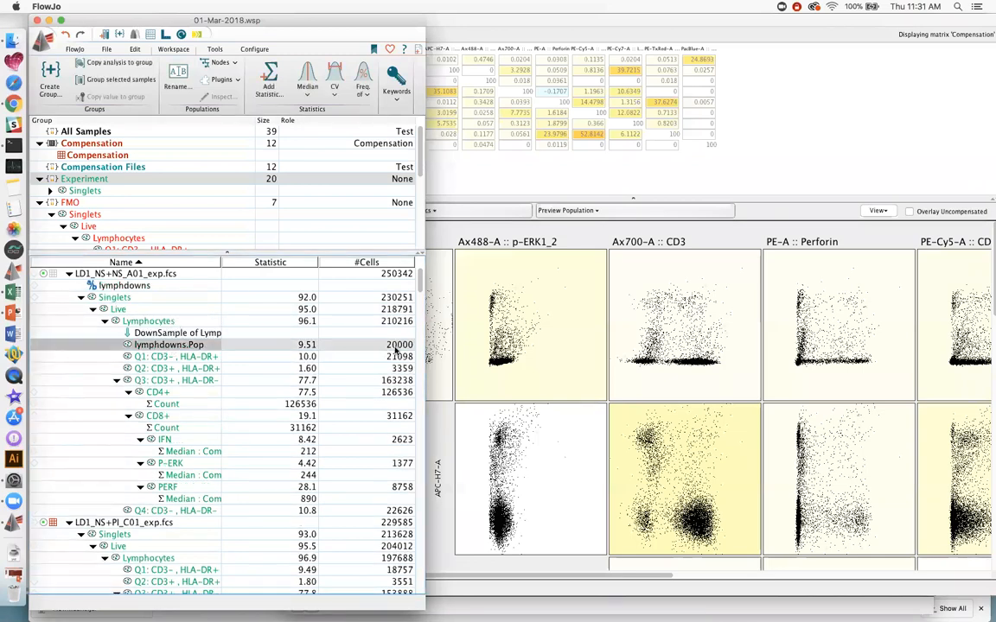
left_click(235, 80)
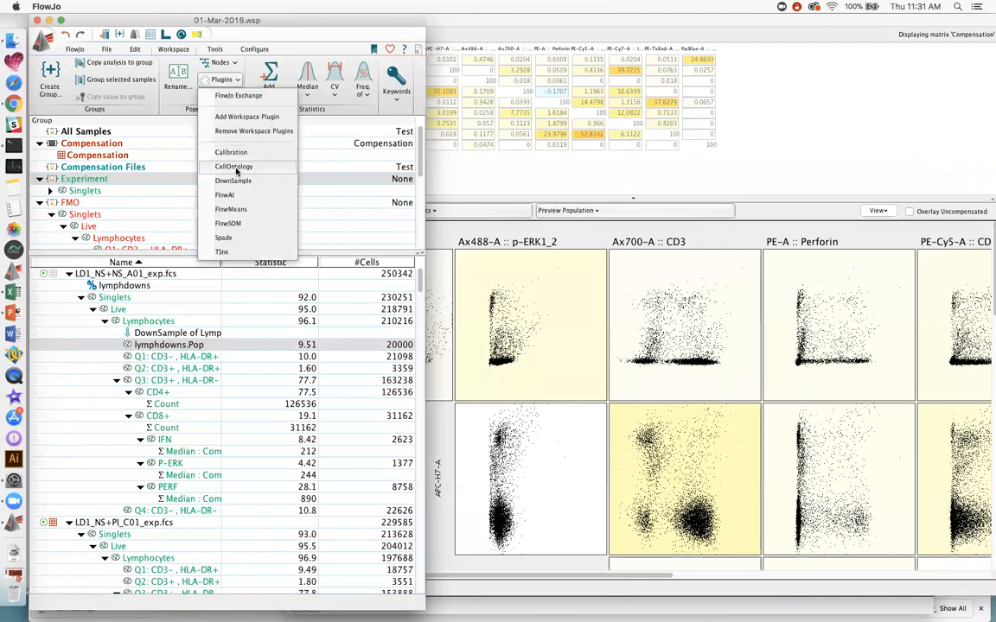
left_click(167, 395)
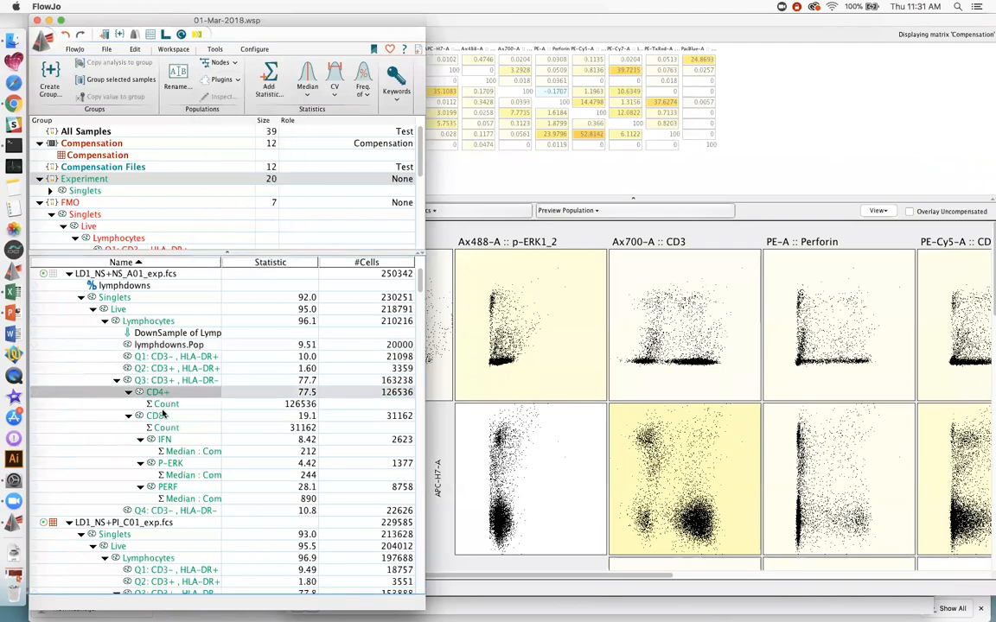
left_click(162, 415)
left_click(166, 440)
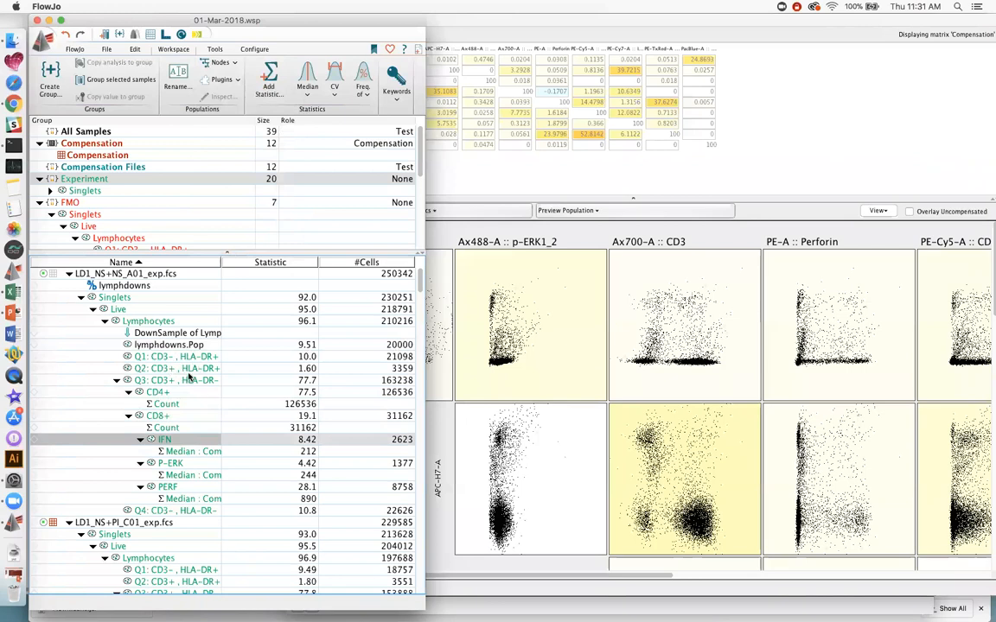
left_click(226, 79)
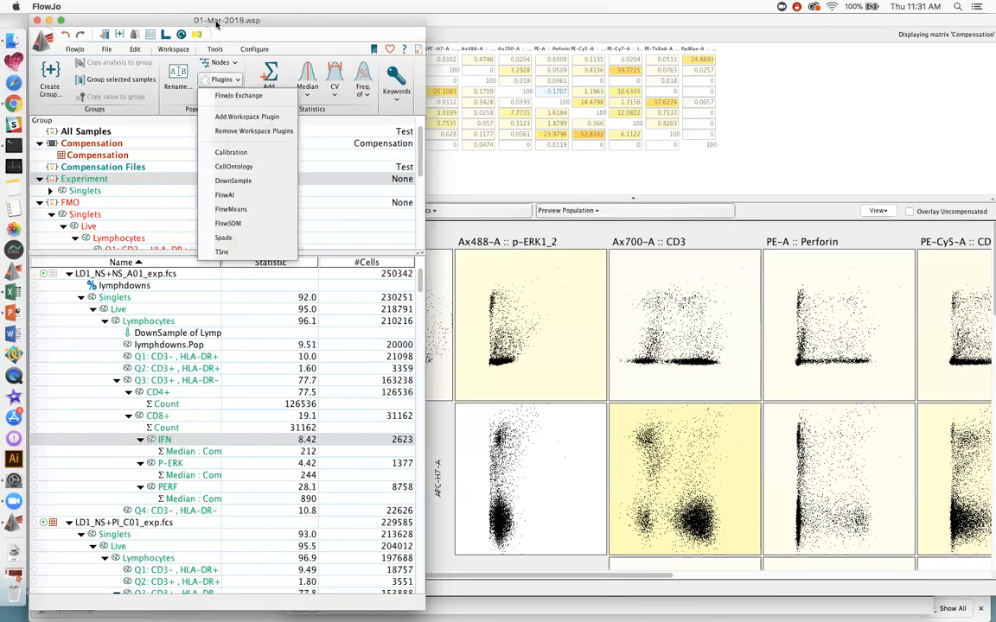
left_click(237, 81)
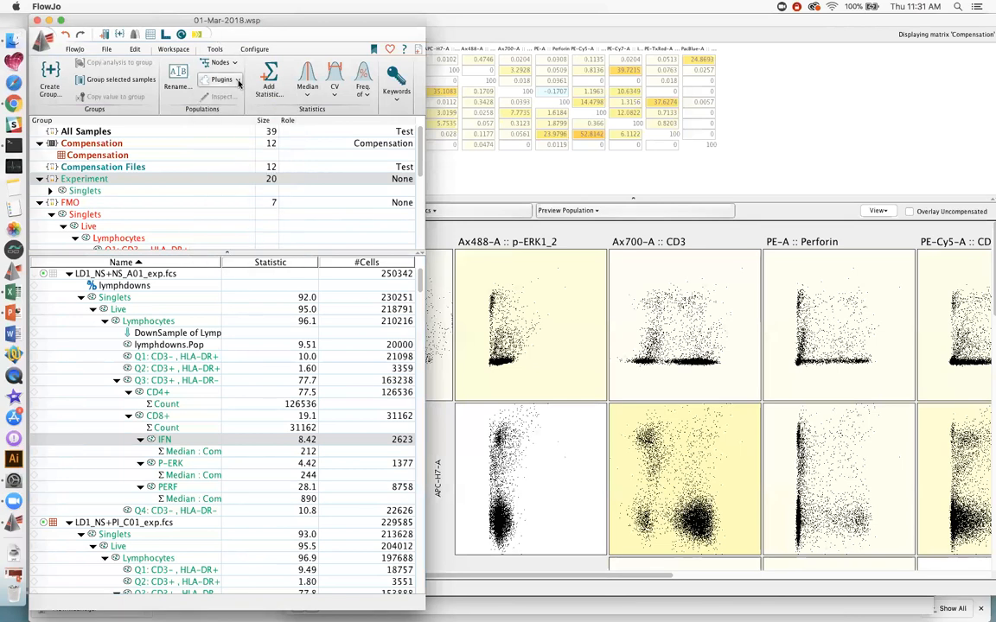